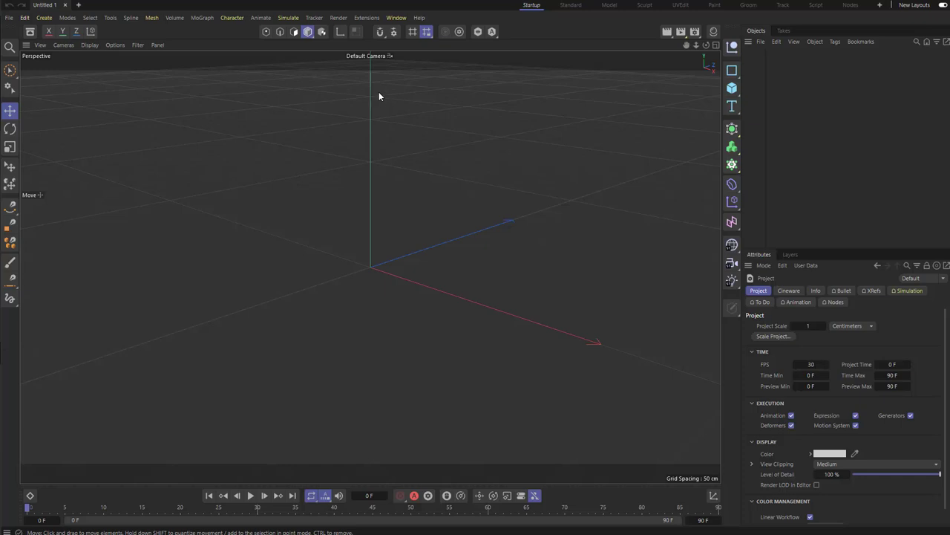
- Launch the GoZ Install tool from the Go Zbrush extension
left_click(365, 17)
mouse_move(402, 184)
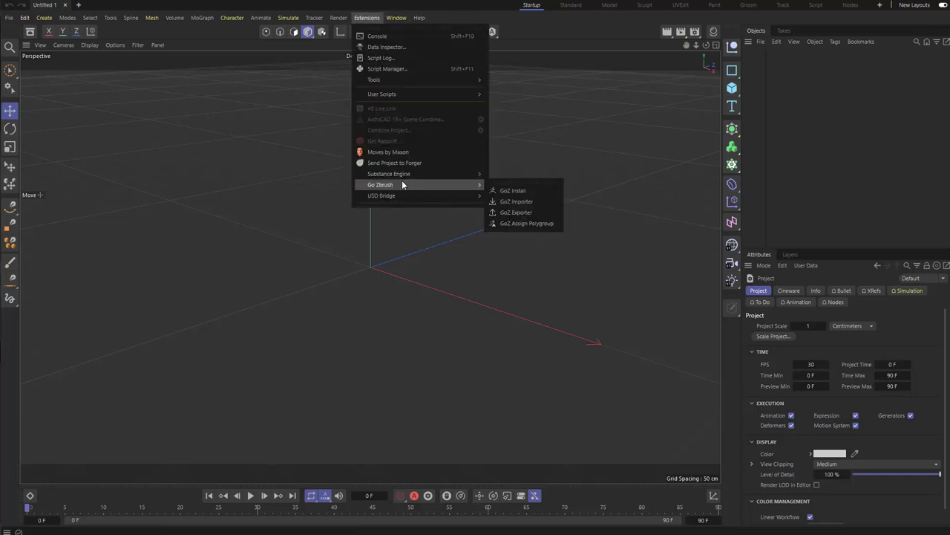
left_click(533, 191)
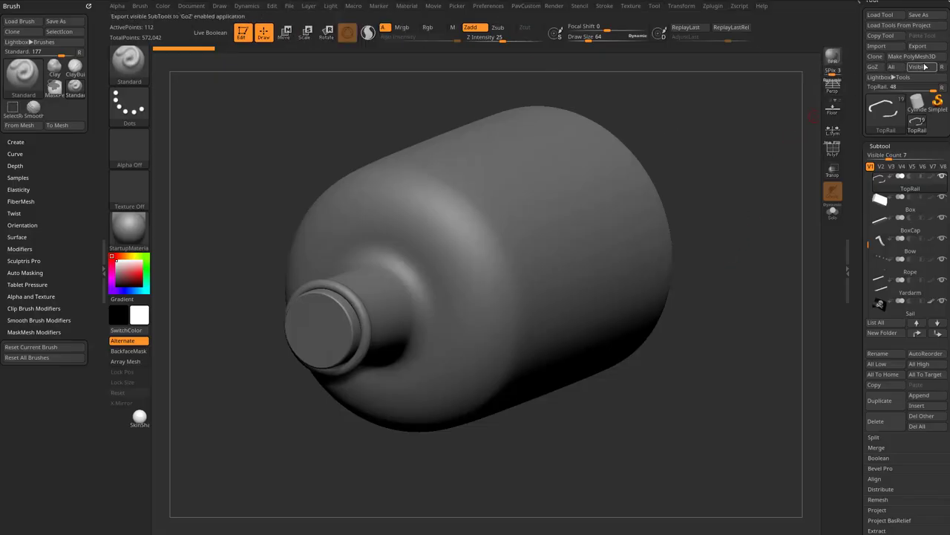
- Review the GoZ options in the ZBrush preferences
left_click_drag(886, 1, 886, 6)
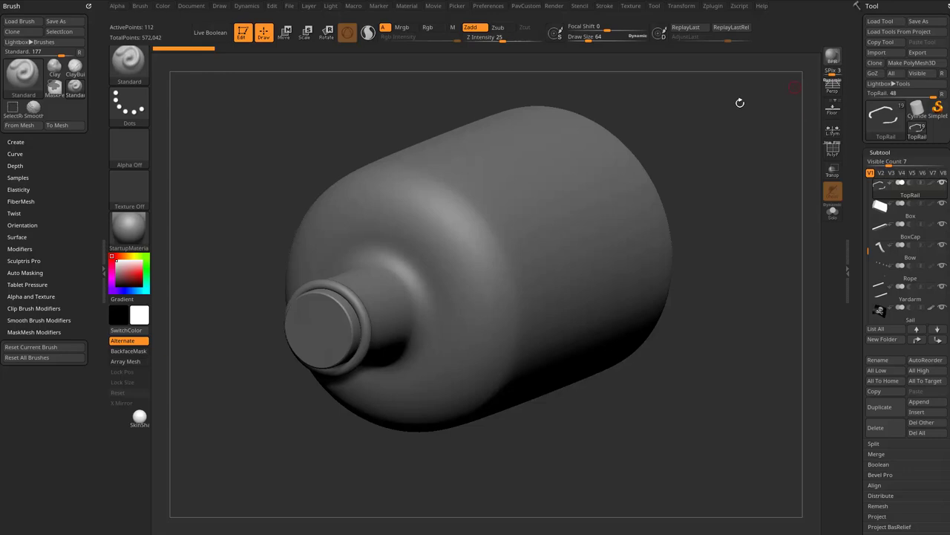
left_click(487, 6)
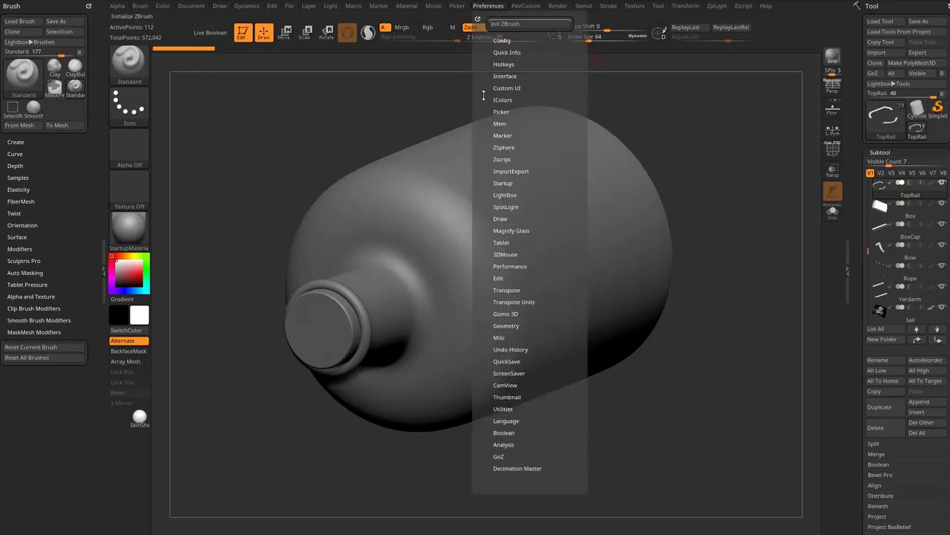
left_click(498, 455)
left_click_drag(482, 455, 475, 421)
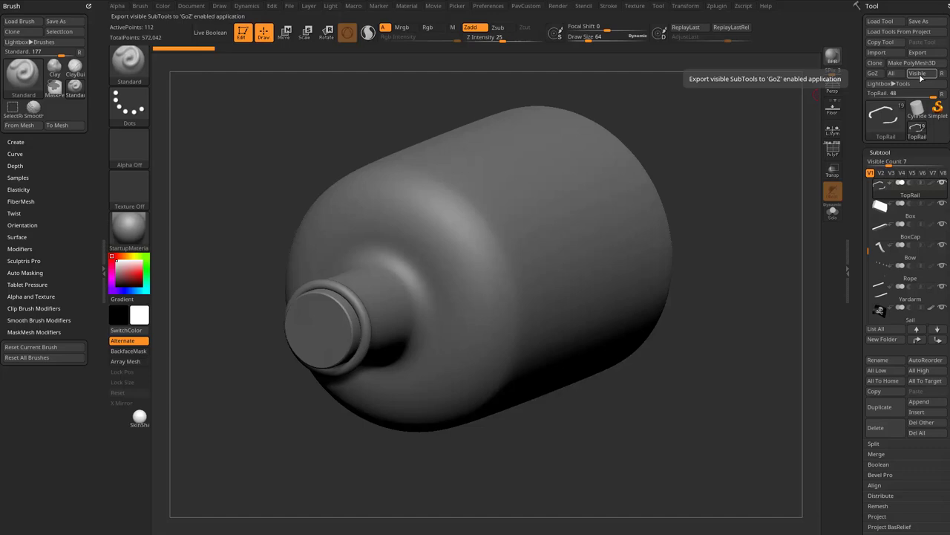
- Make GlassJar the active subtool and display its Dynamic Subdiv geometry settings
left_click_drag(785, 206, 784, 199)
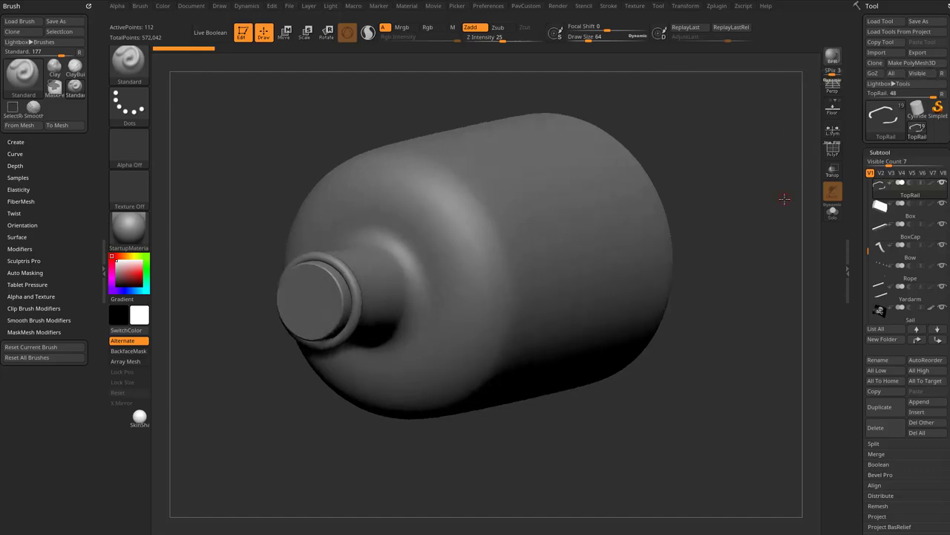
left_click(515, 195, "alt")
scroll(877, 297, "down", 5)
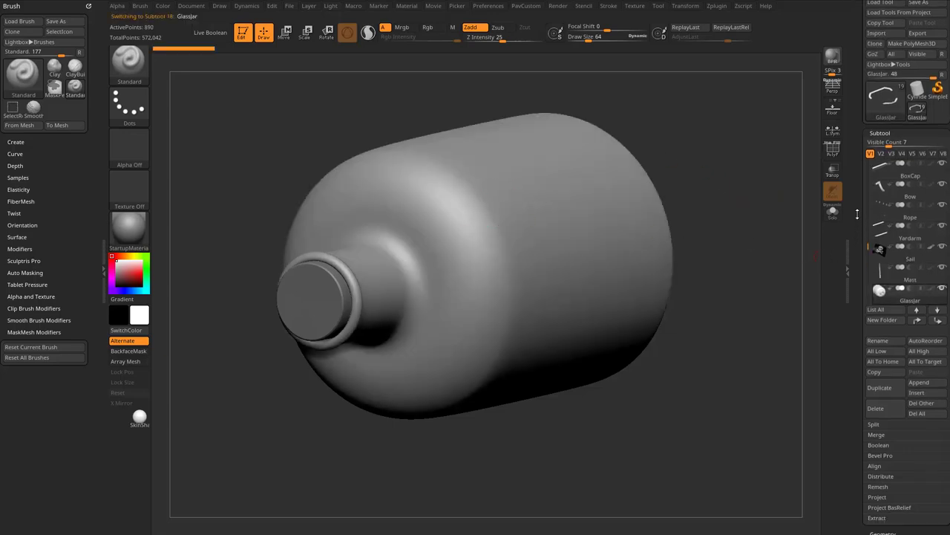
left_click(881, 289)
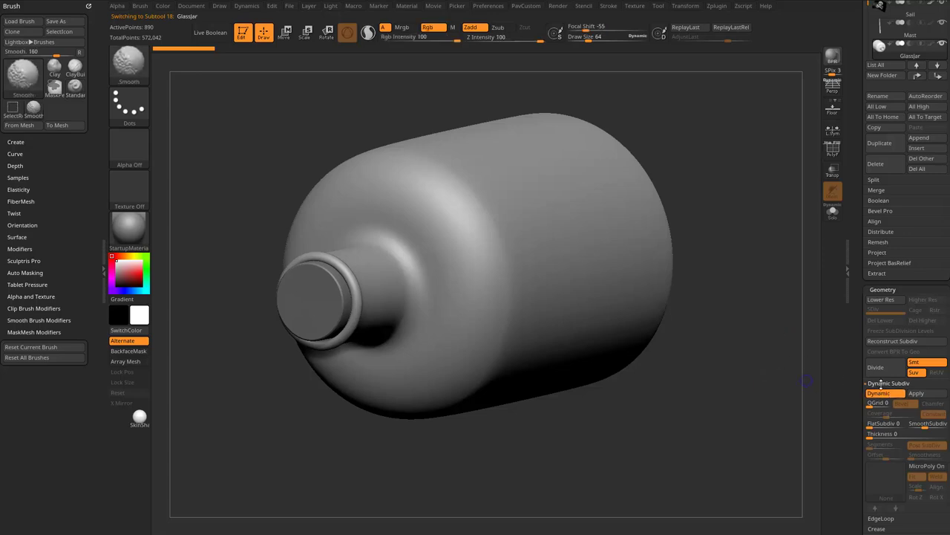
- Toggle Dynamic Subdiv off and on for the GlassJar to compare its low-poly and smoothed forms
left_click(878, 393)
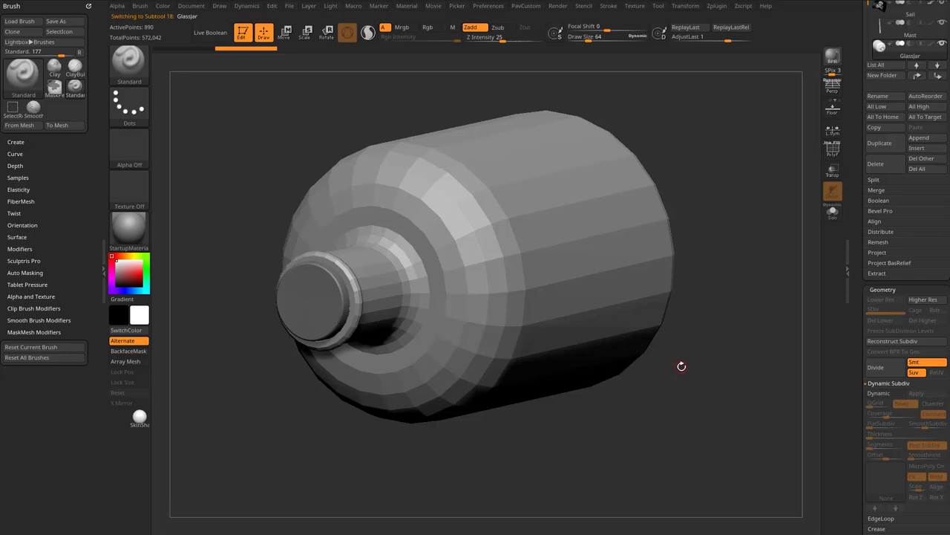
key("d")
left_click(543, 172)
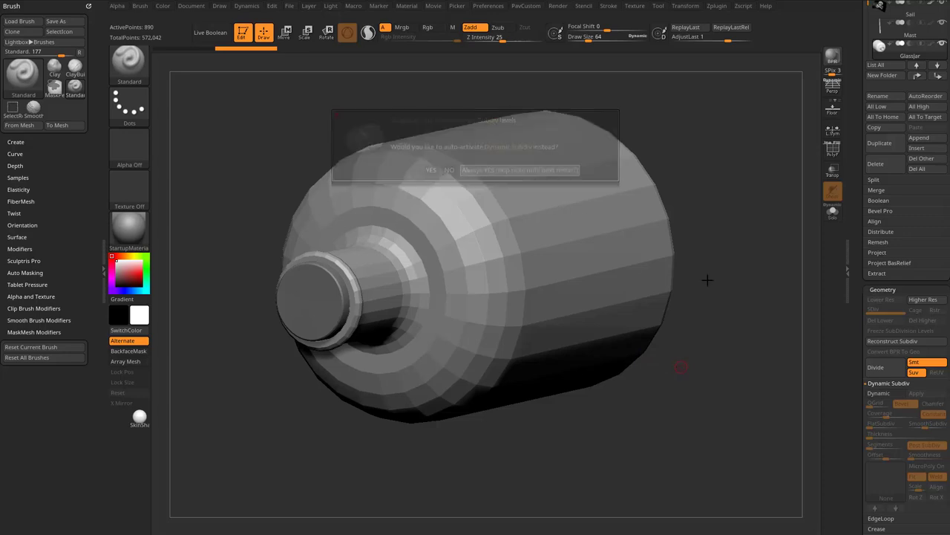
key("shift")
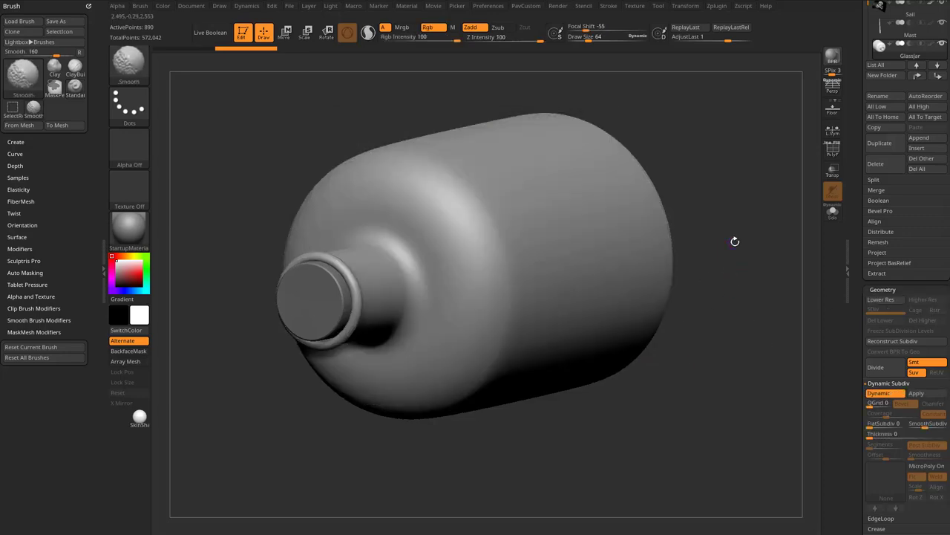
key("shift+d")
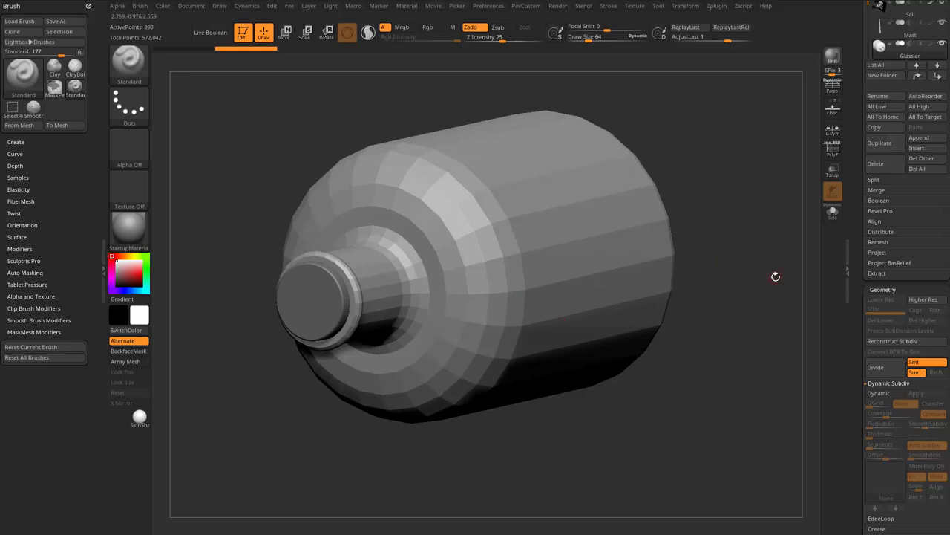
key("d")
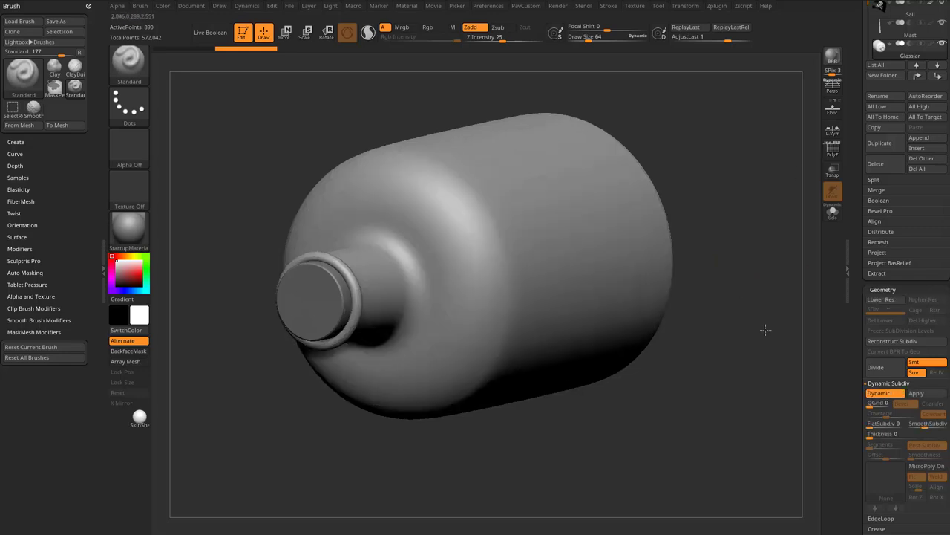
scroll(856, 255, "up", 5)
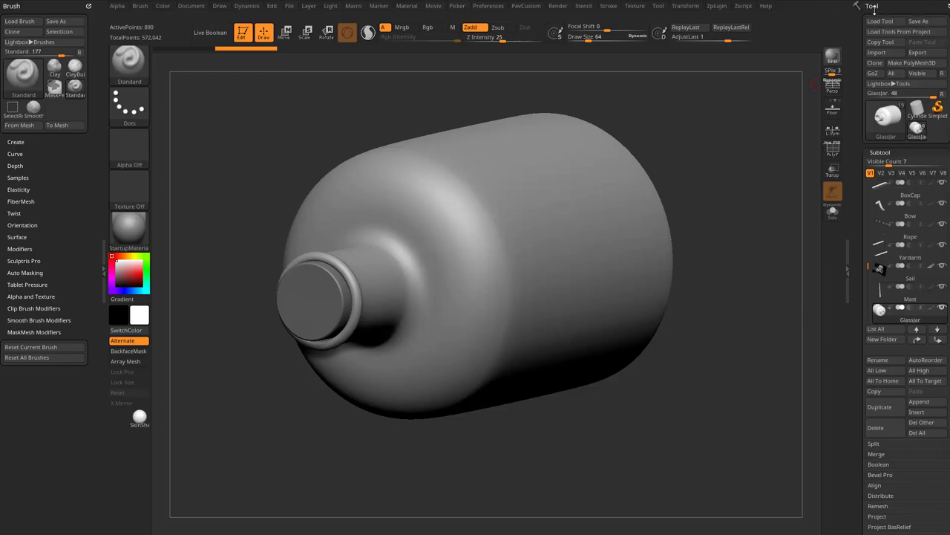
left_click(917, 52)
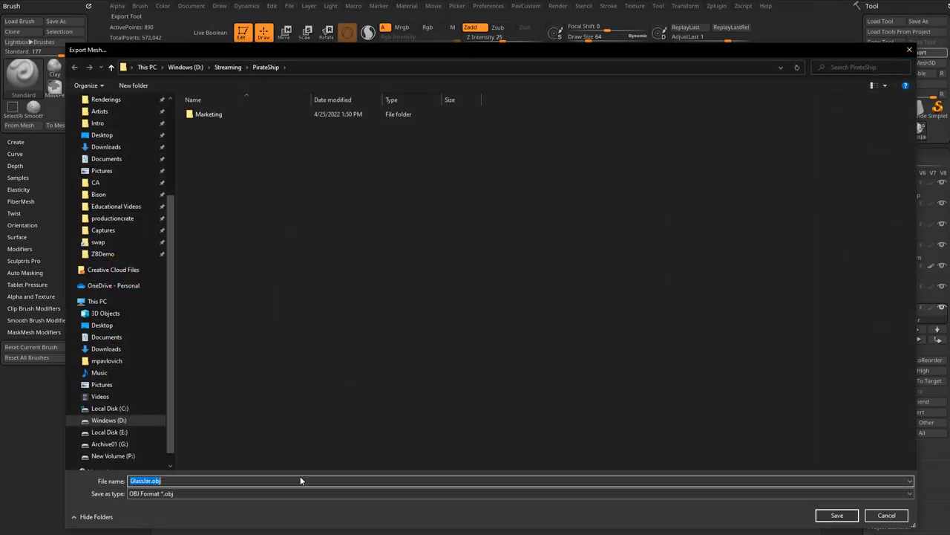
left_click(885, 515)
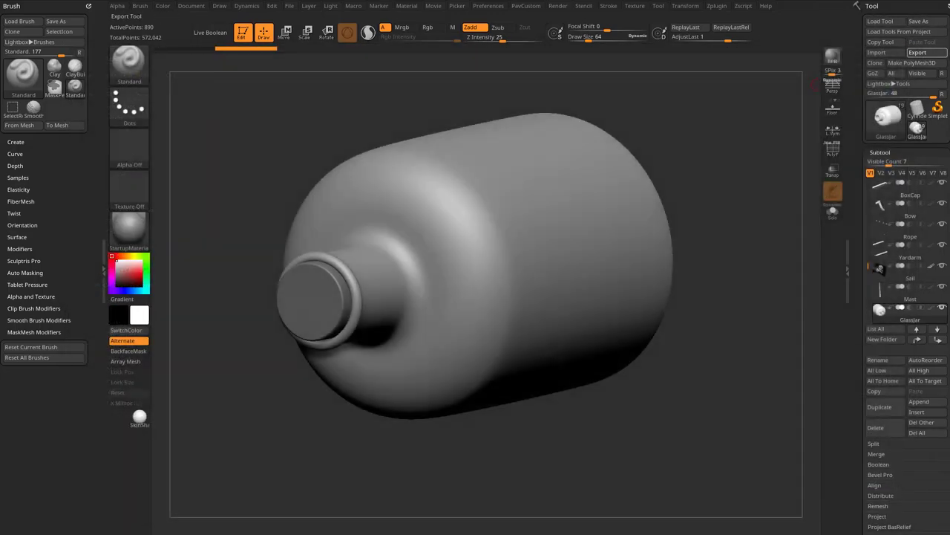
left_click(765, 263)
- Convert the dynamic subdivisions of all subtools to traditional subdivision levels with the Clean Tool Utility
left_click(718, 6)
key("shift")
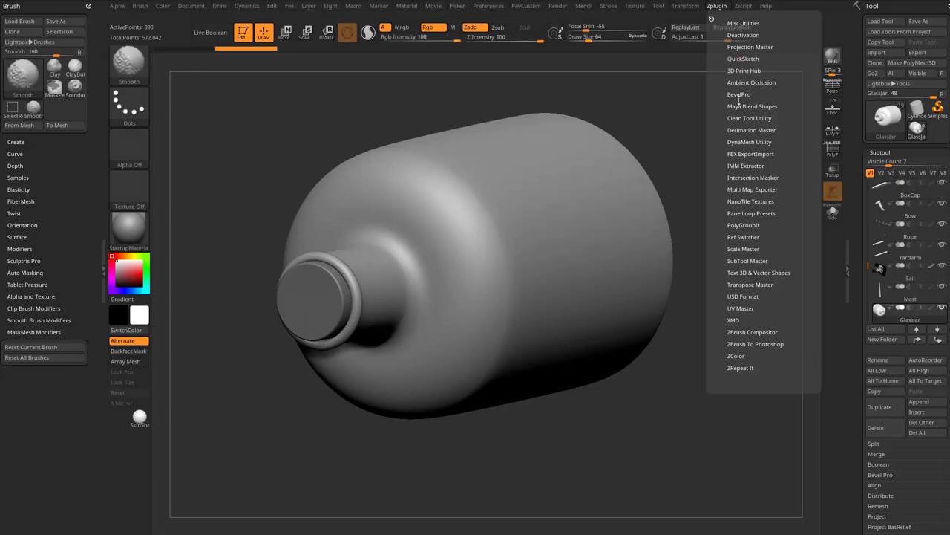
left_click(738, 119)
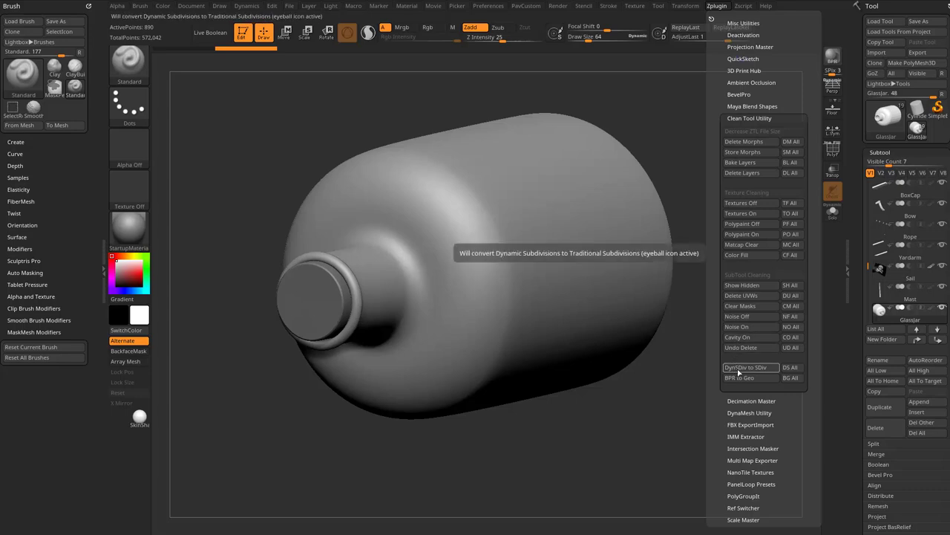
left_click(799, 373)
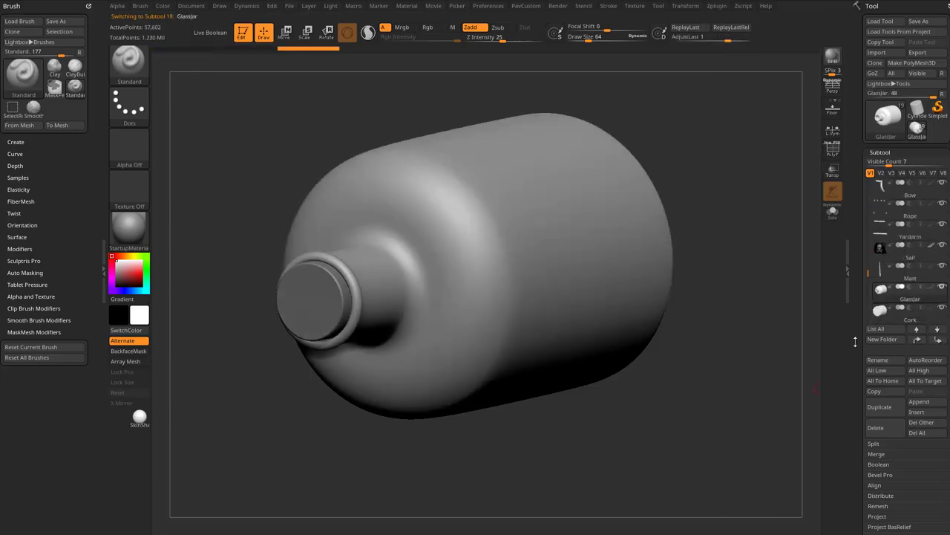
- Examine the GlassJar's subdivision levels by dropping SDiv to 1 and raising it back to 4
left_click_drag(856, 349, 844, 252)
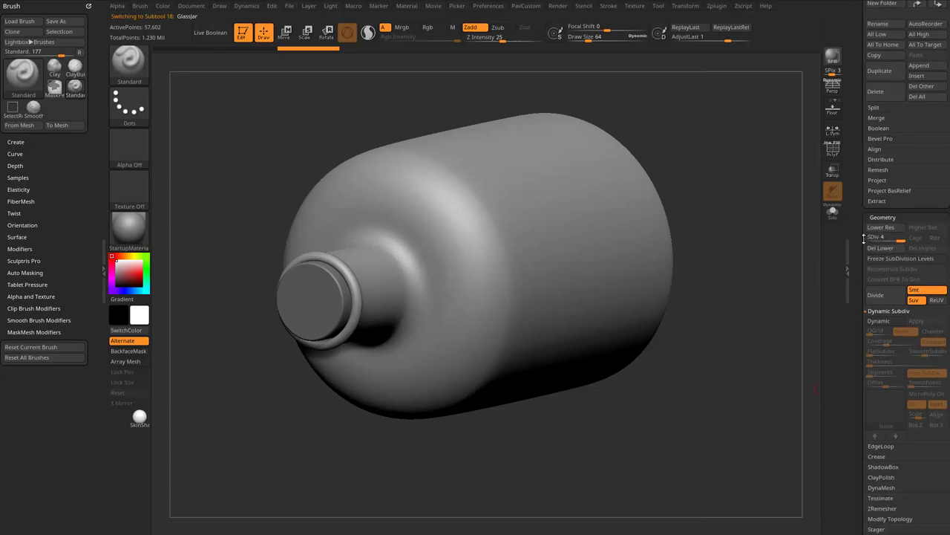
left_click_drag(864, 238, 908, 240)
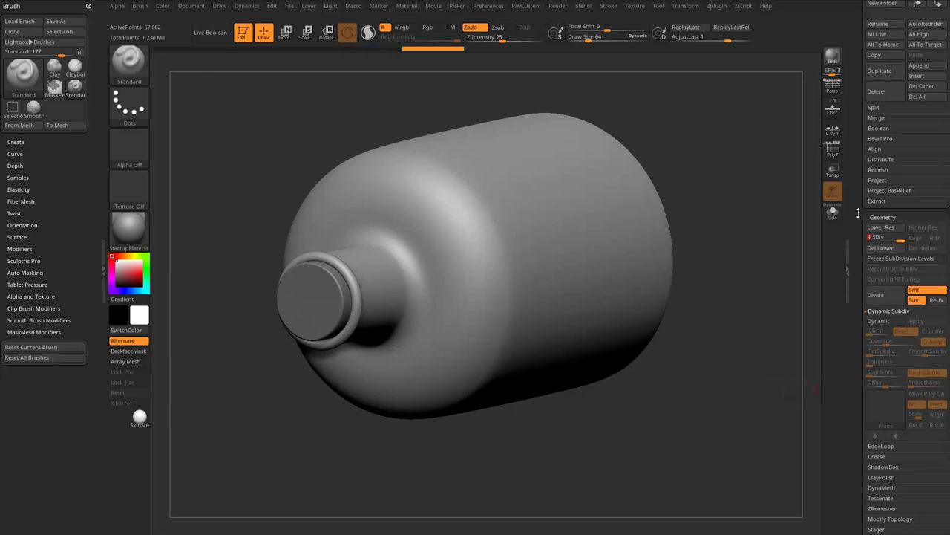
scroll(859, 216, "up", 5)
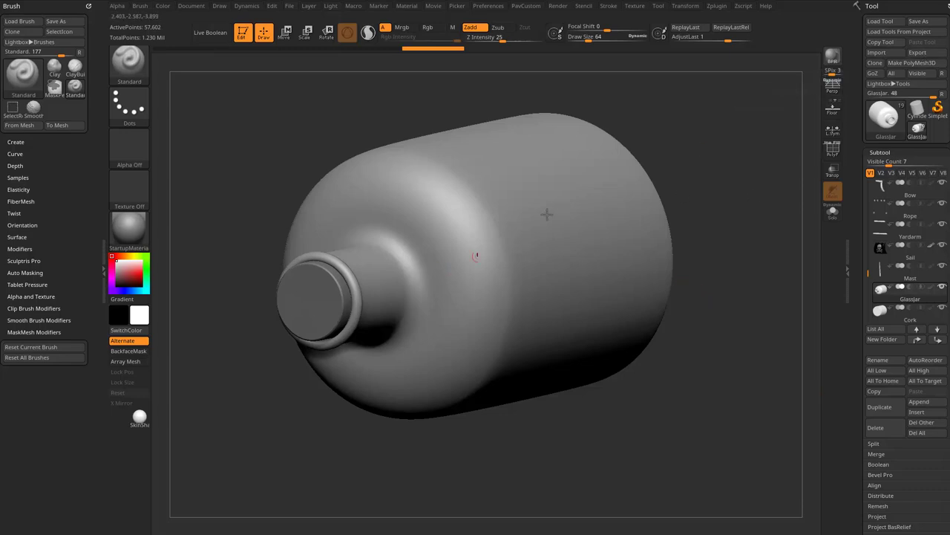
scroll(940, 112, "down", 5)
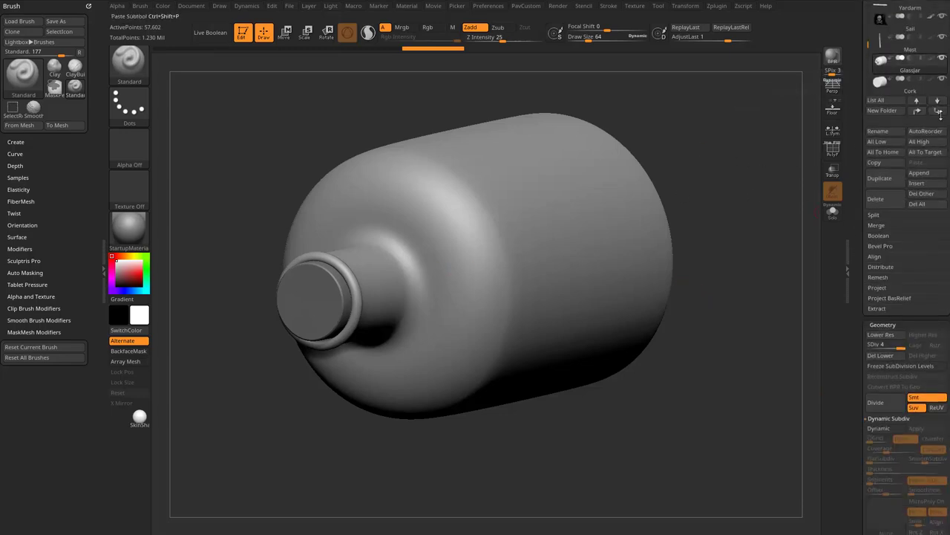
left_click_drag(862, 290, 853, 218)
left_click_drag(862, 163, 868, 189)
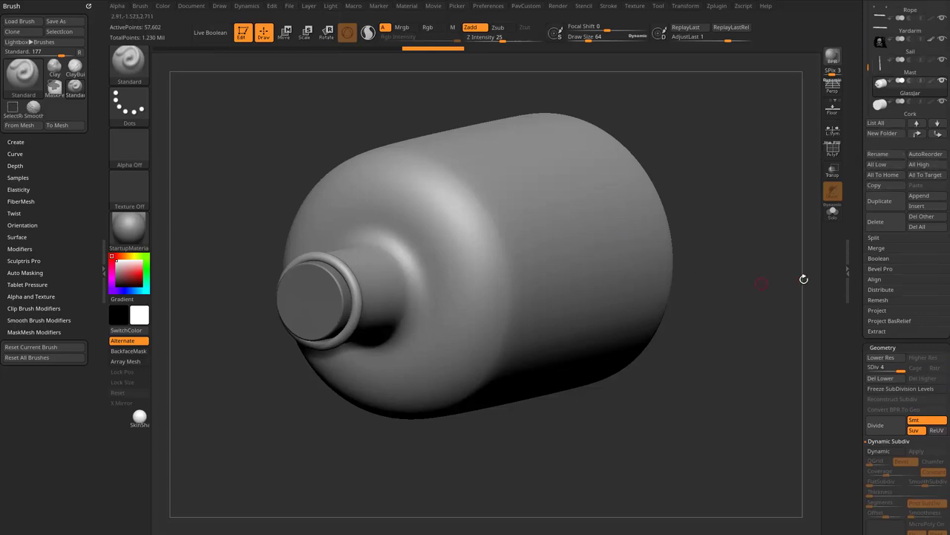
scroll(848, 209, "down", 5)
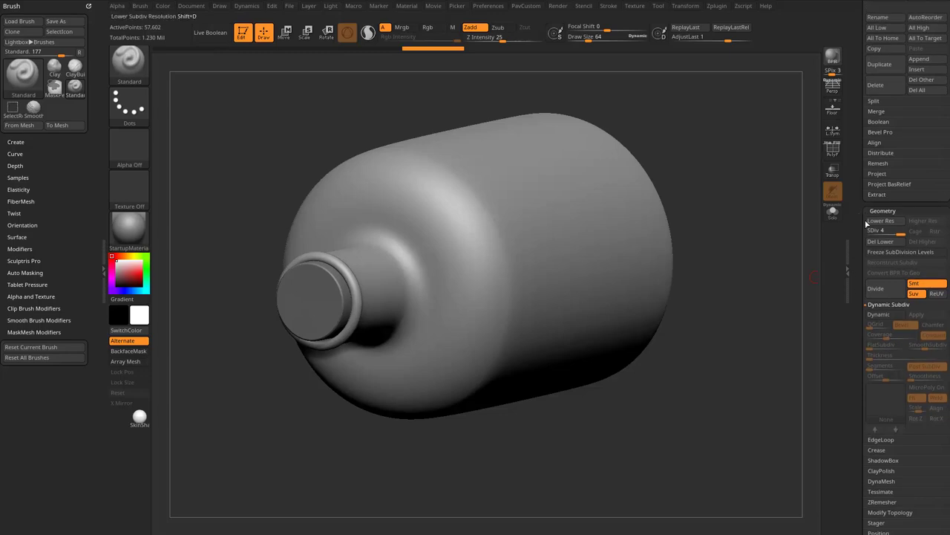
left_click(871, 231)
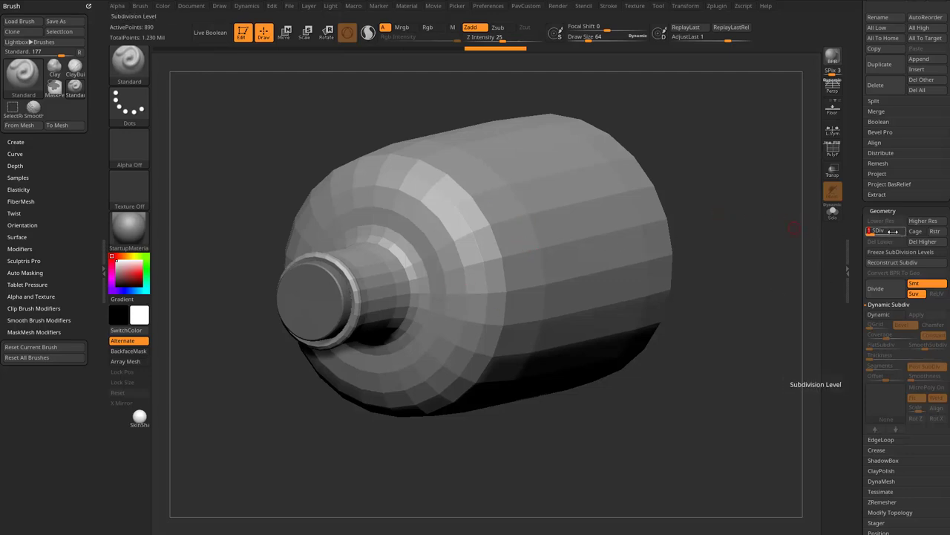
left_click_drag(880, 231, 901, 233)
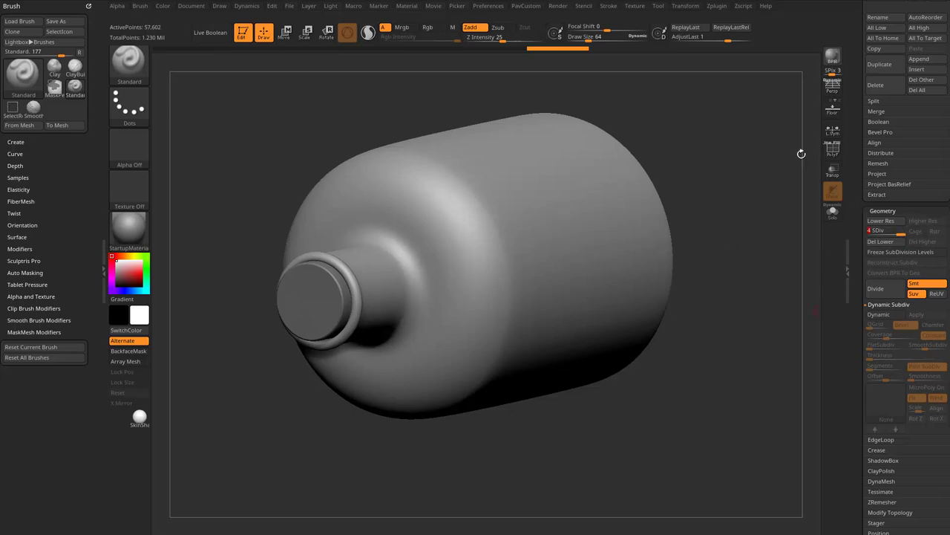
- Open the ZRepeat It plugin and review its options for recording and storing a new ZScript
left_click(716, 6)
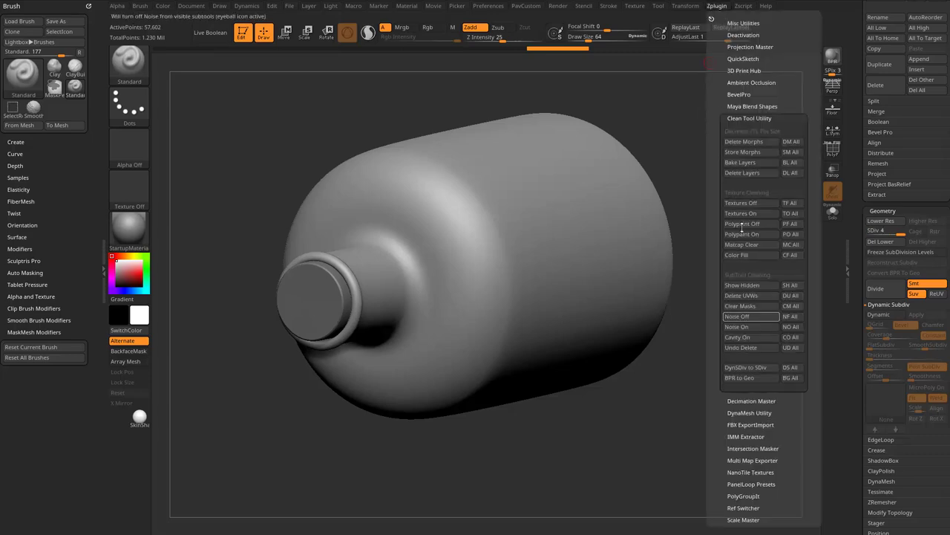
left_click(737, 118, "shift")
left_click(740, 368, "shift")
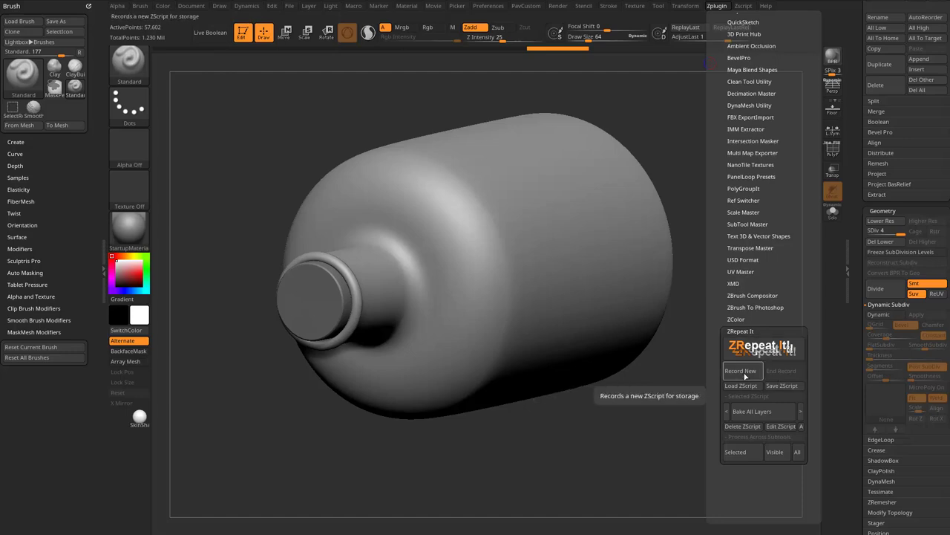
left_click(742, 371)
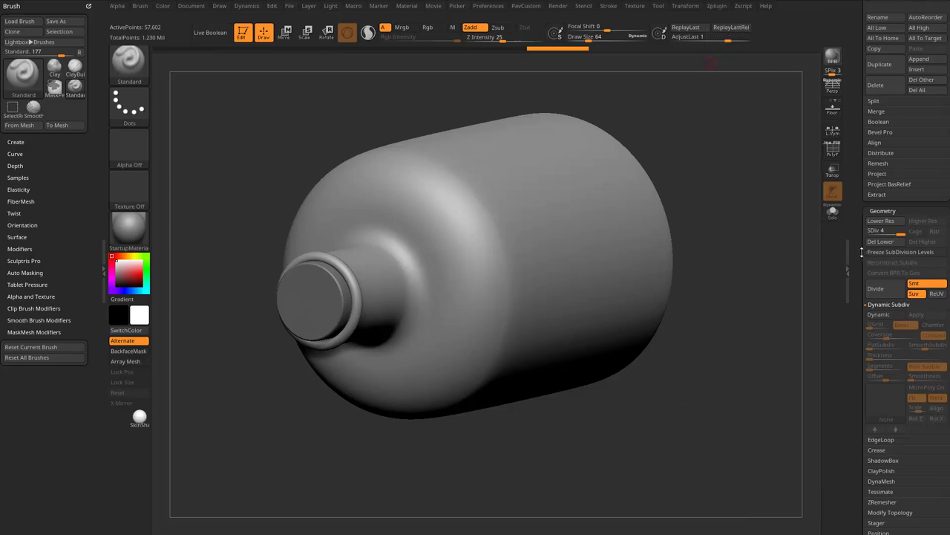
left_click(715, 7)
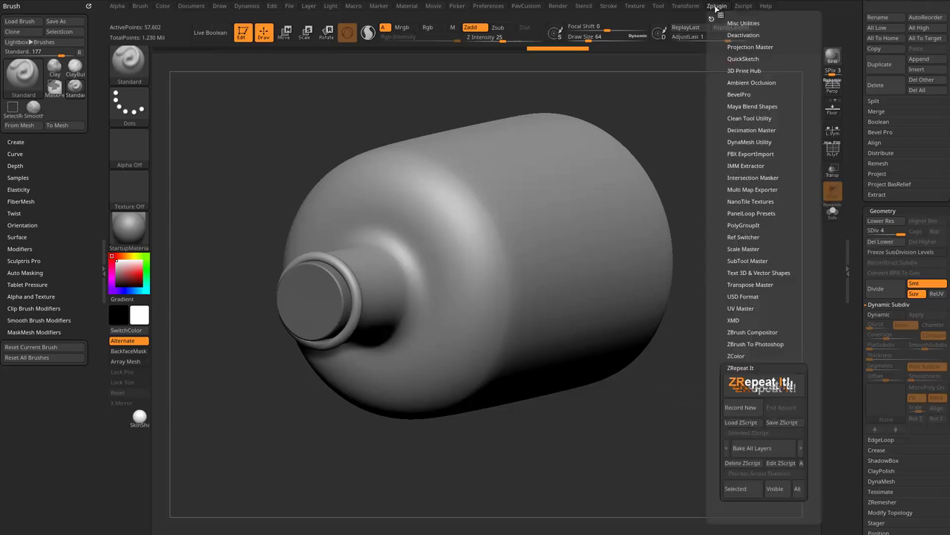
left_click(748, 408)
left_click(712, 7)
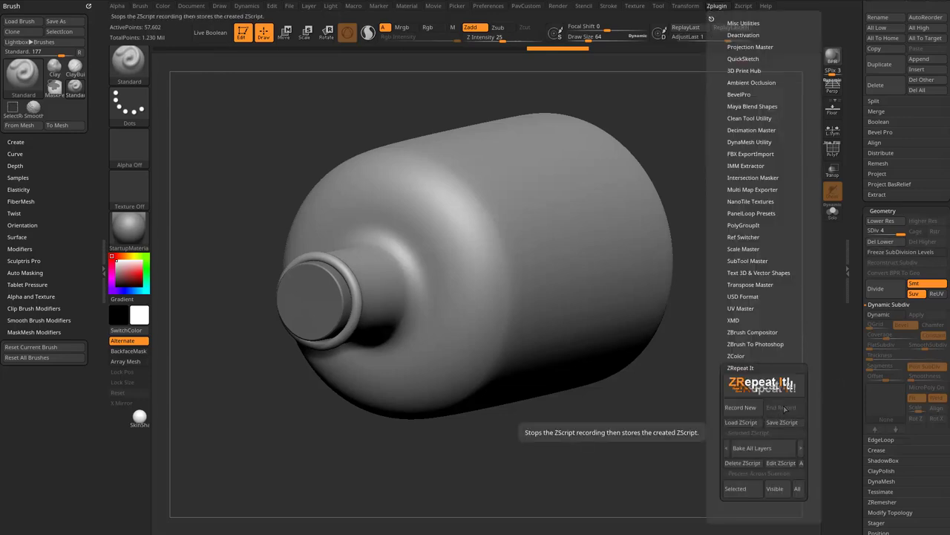
- Run the DeleteLower script on all subtools with ZRepeat It to remove their lower subdivision levels
left_click(752, 448)
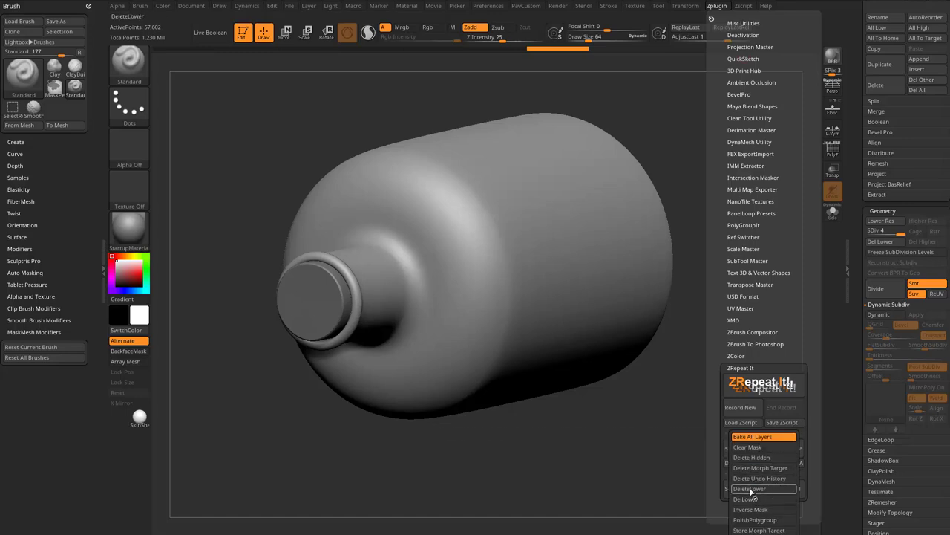
left_click(751, 488)
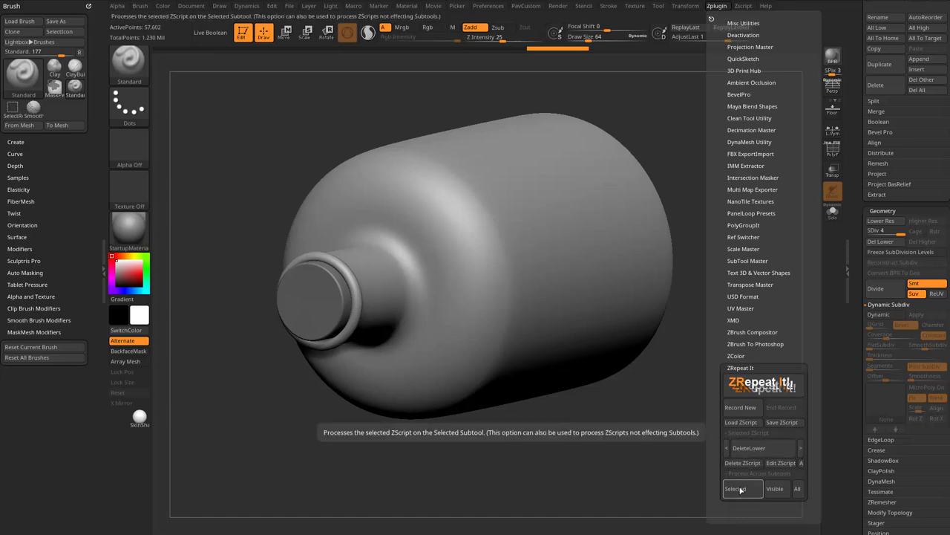
left_click(798, 488)
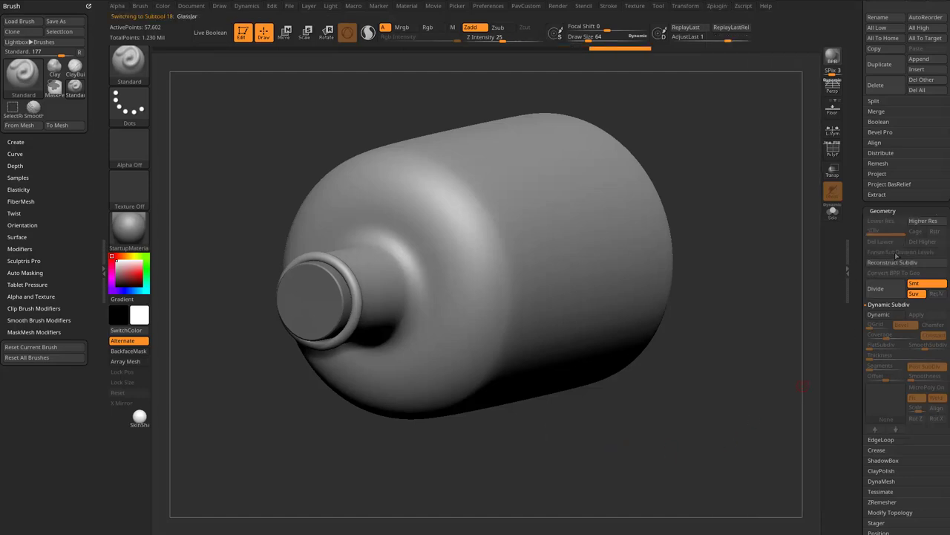
- Send all subtools to Cinema 4D through GoZ and frame the whole bottle in the perspective view
left_click_drag(857, 221, 854, 403)
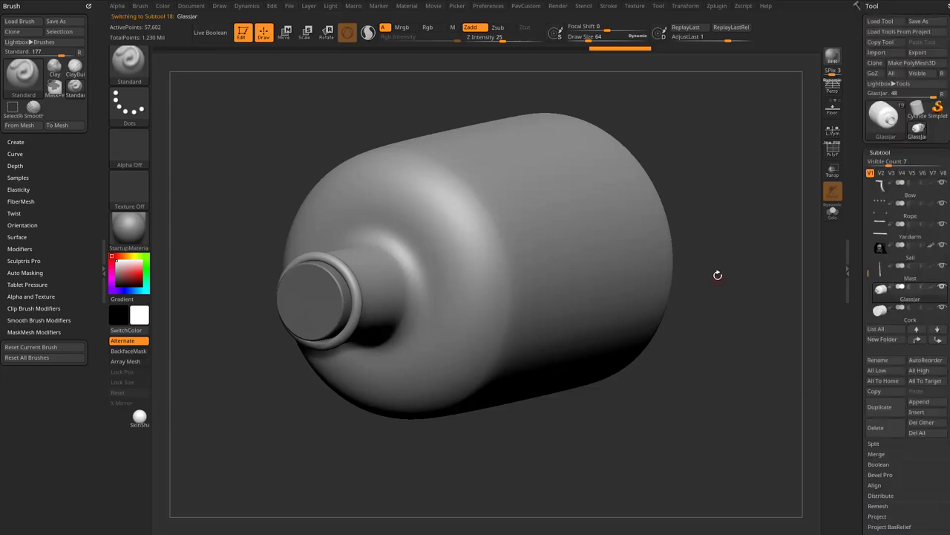
mouse_move(717, 276)
left_mouse_down()
mouse_move(717, 245)
mouse_move(710, 261)
left_mouse_up()
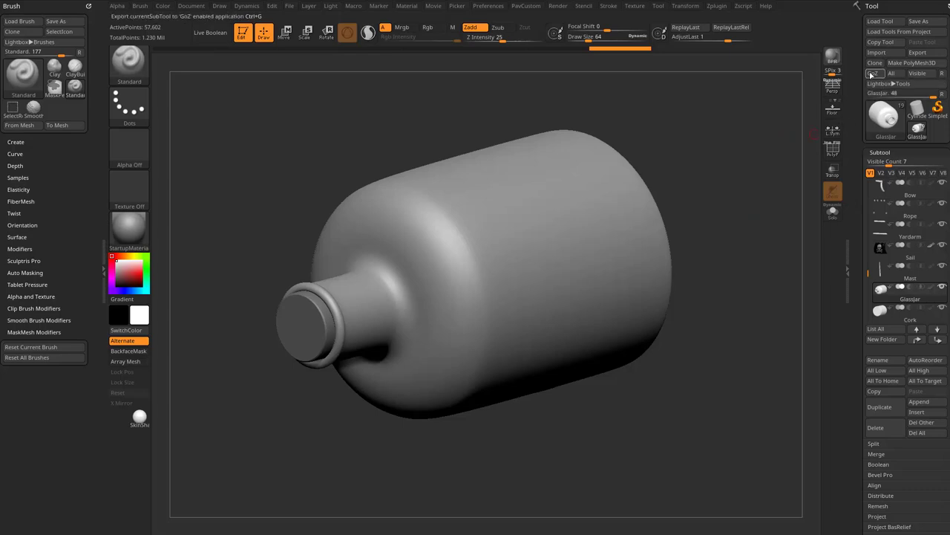
left_click(895, 74)
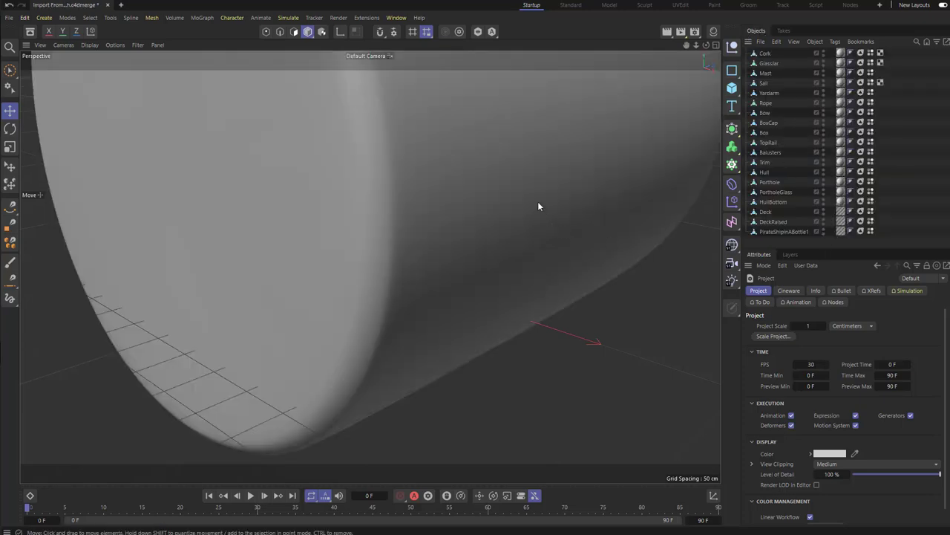
right_click_drag(539, 202, 395, 130, "alt")
left_click_drag(395, 131, 290, 223, "alt")
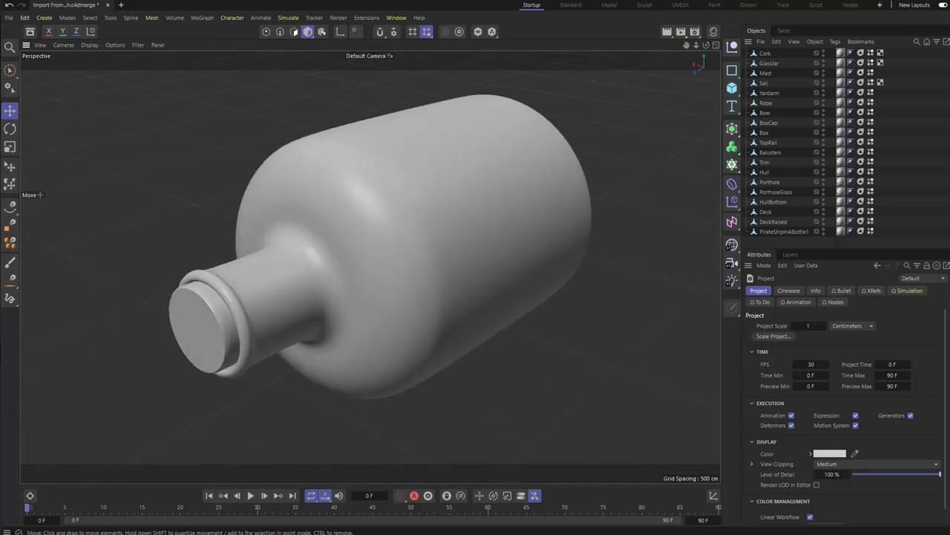
- Save the imported Cinema 4D project to the Desktop under the name Ship
left_click(9, 17)
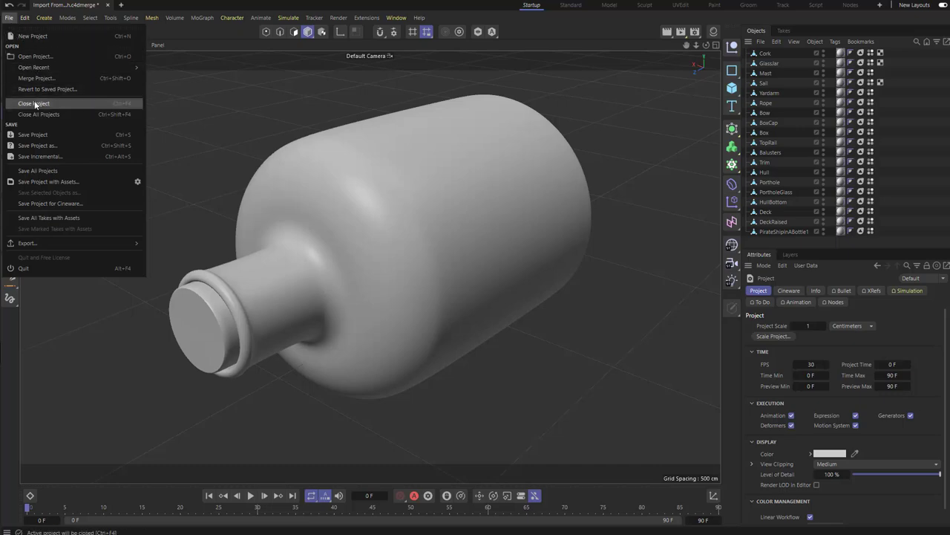
left_click(35, 134)
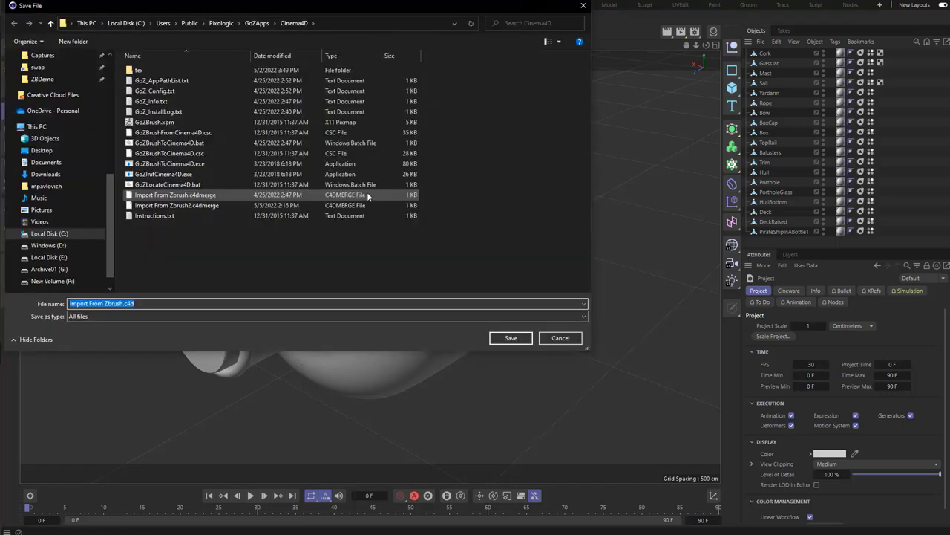
left_click(42, 151)
double_click(162, 304)
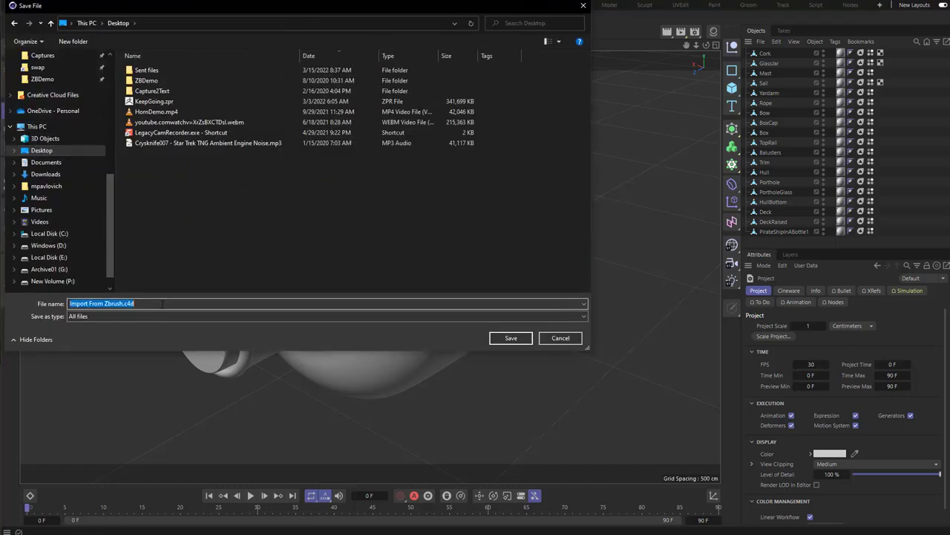
type("Ship")
key("Return")
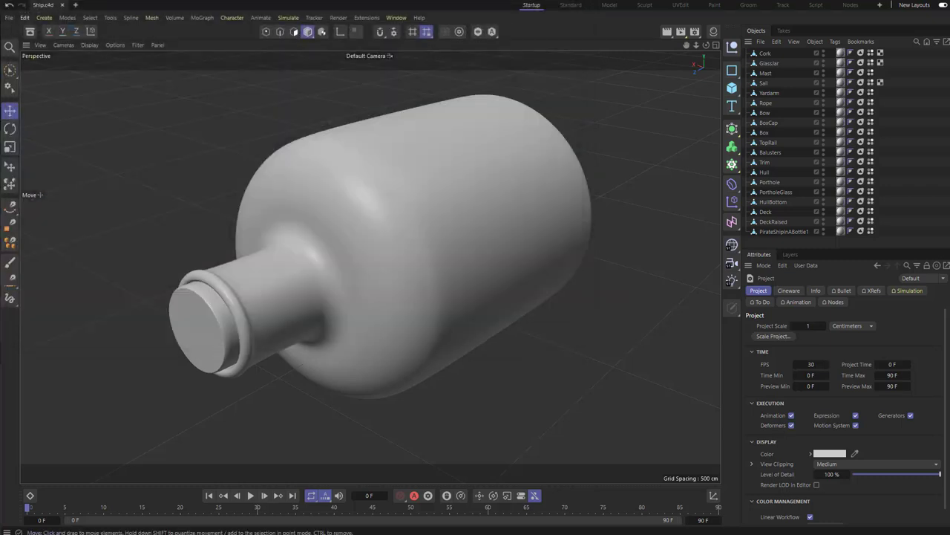
- Change the project's renderer to Redshift in the render settings
left_click(339, 17)
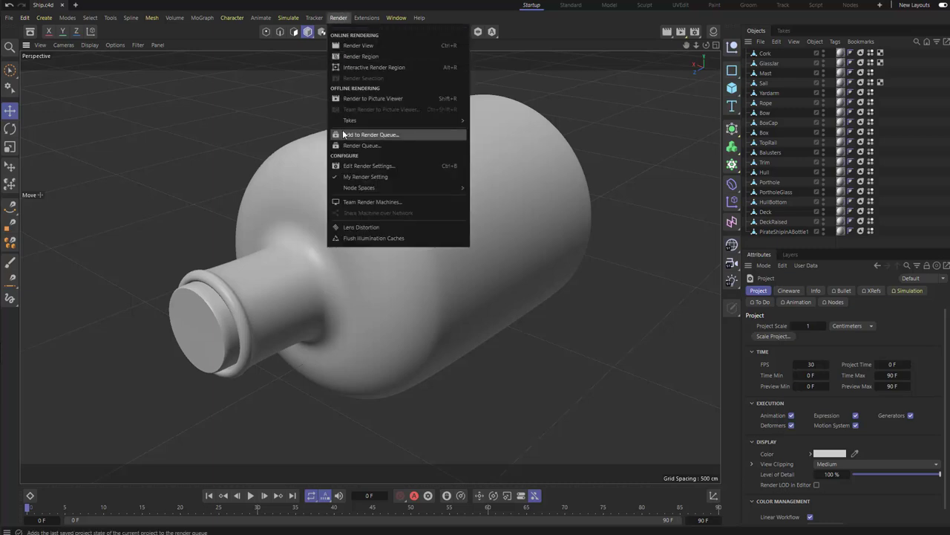
left_click(574, 33)
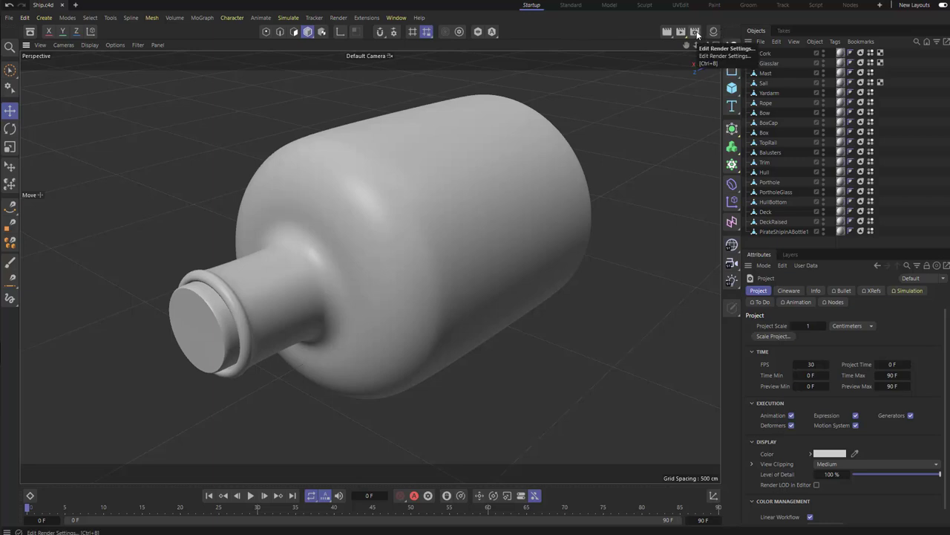
left_click(696, 33)
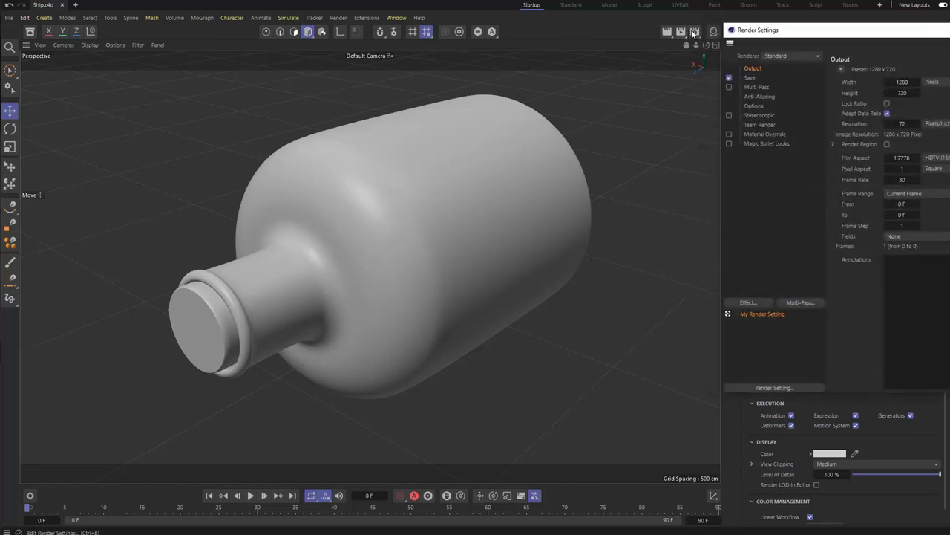
left_click_drag(760, 28, 453, 69)
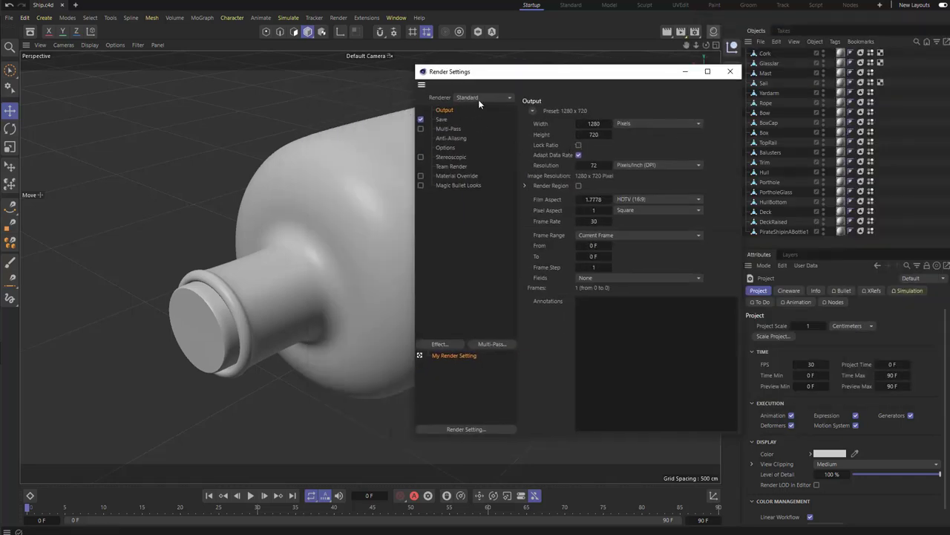
left_click(472, 97)
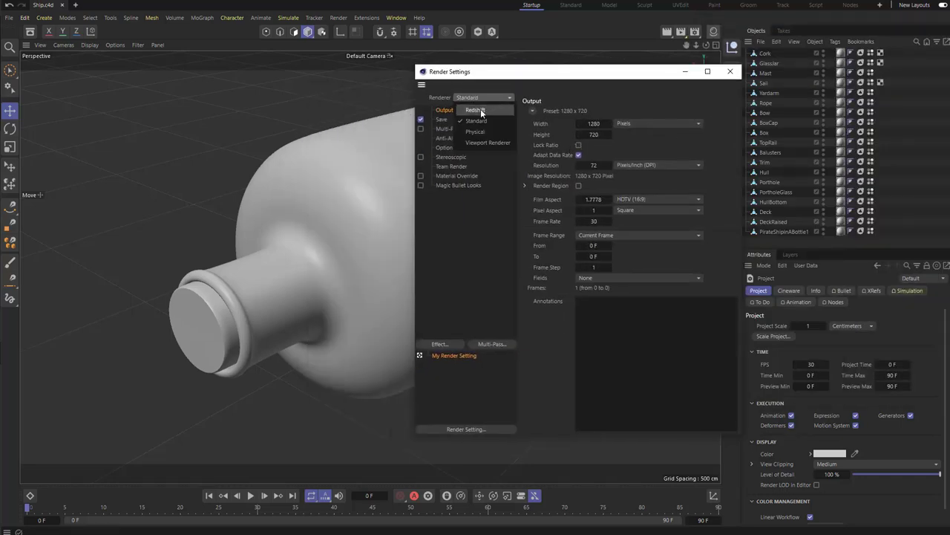
left_click(476, 110)
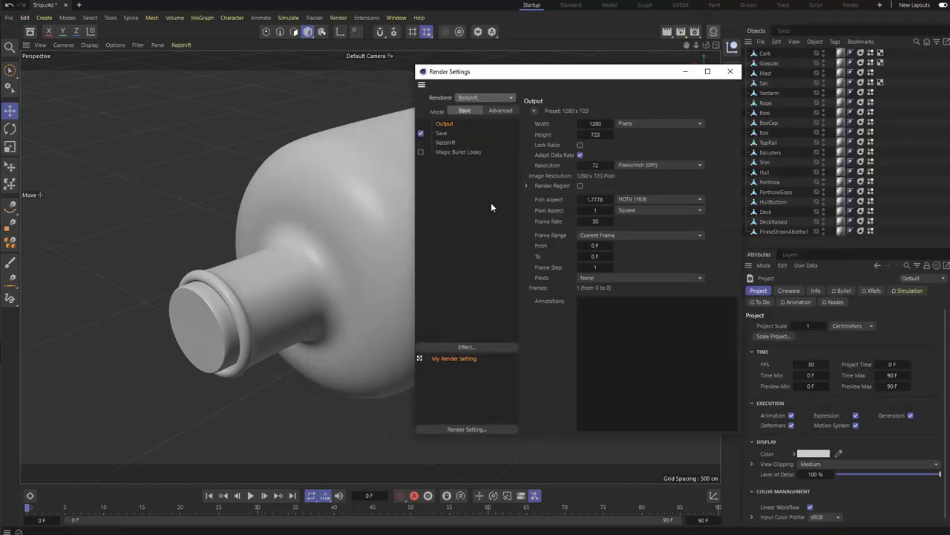
- Switch the Redshift render settings to Advanced mode, review the sampling and AOV options, and close the settings
left_click(445, 141)
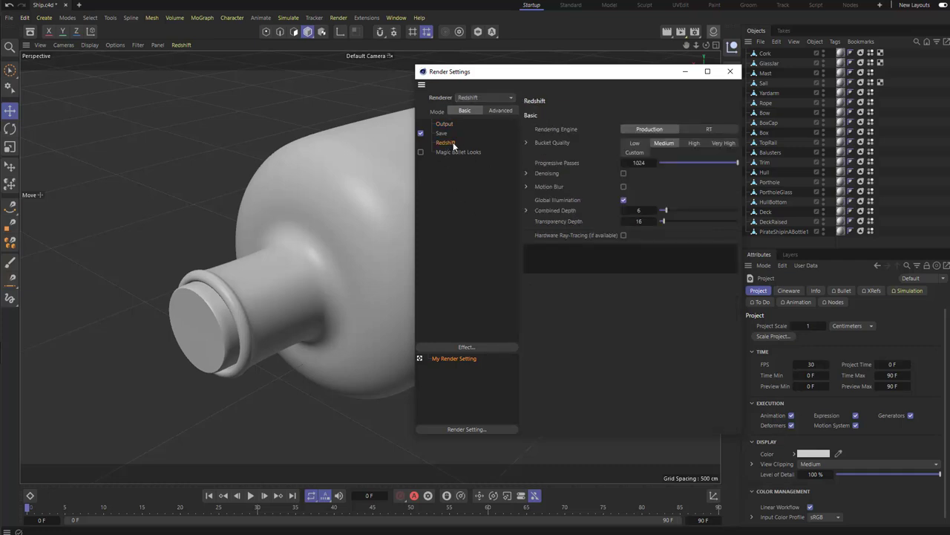
left_click(494, 109)
left_click(457, 109)
left_click(495, 108)
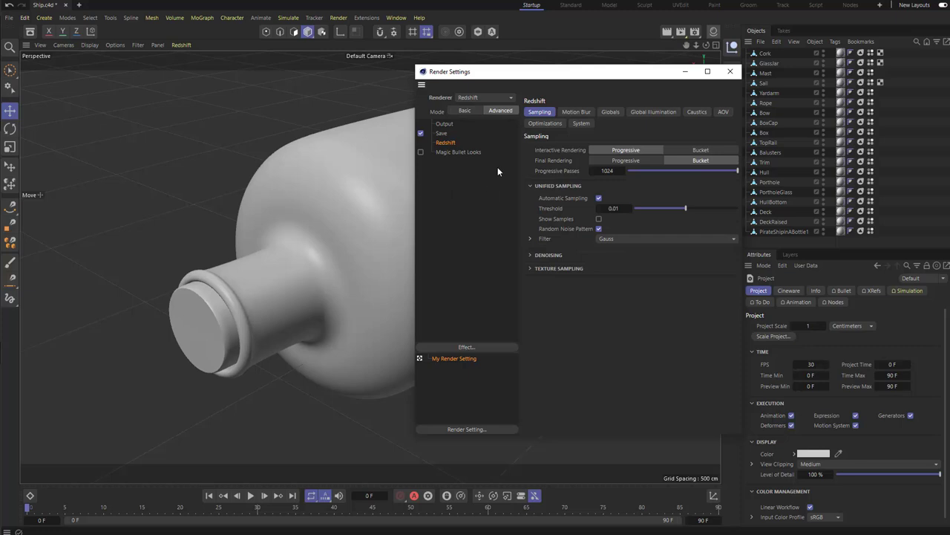
left_click(723, 112)
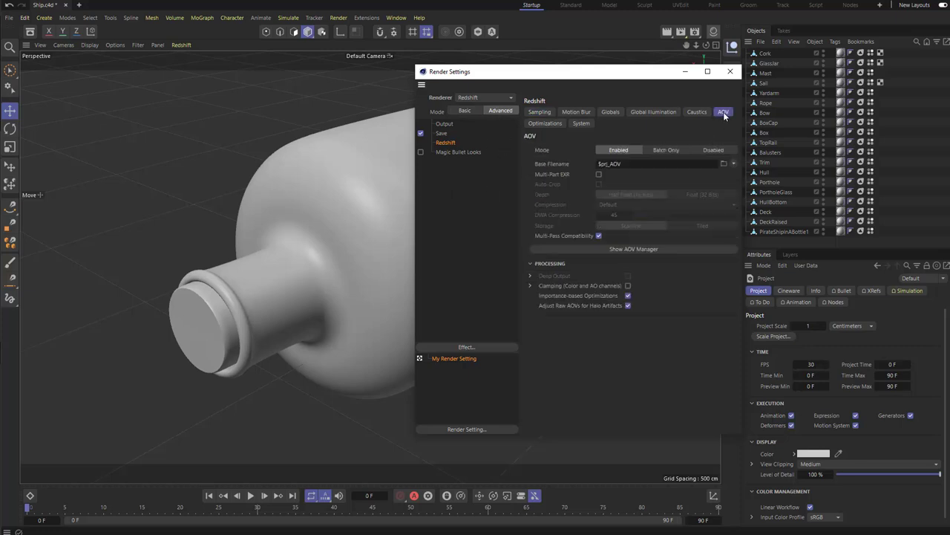
left_click(459, 111)
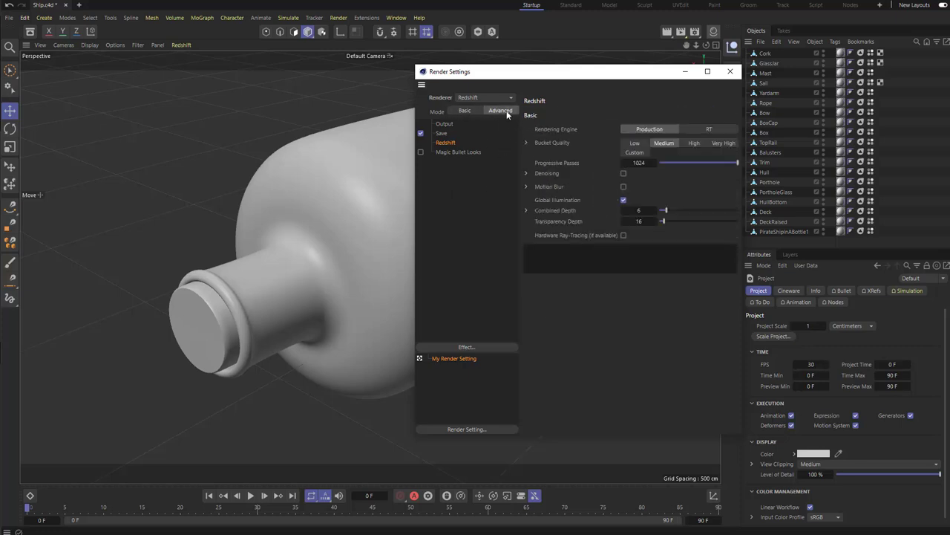
left_click(498, 108)
left_click(497, 98)
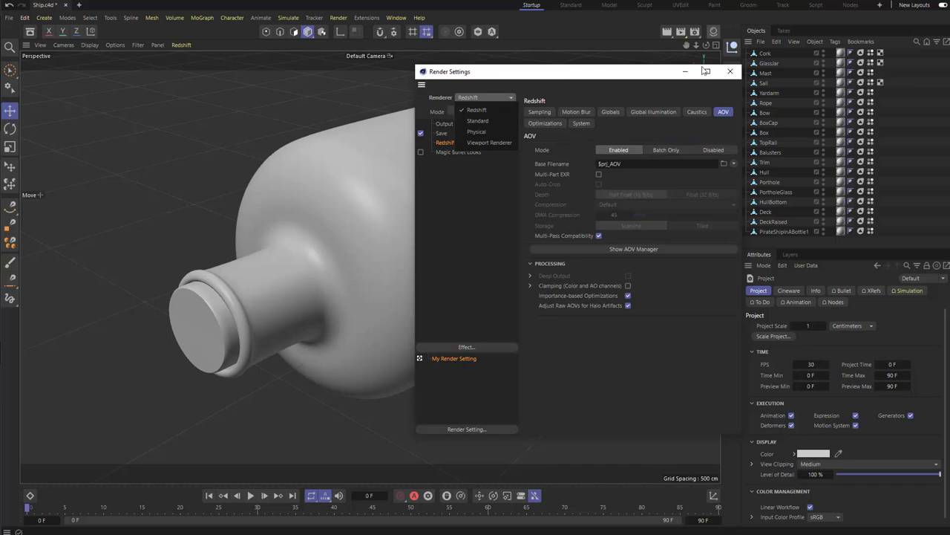
left_click(730, 72)
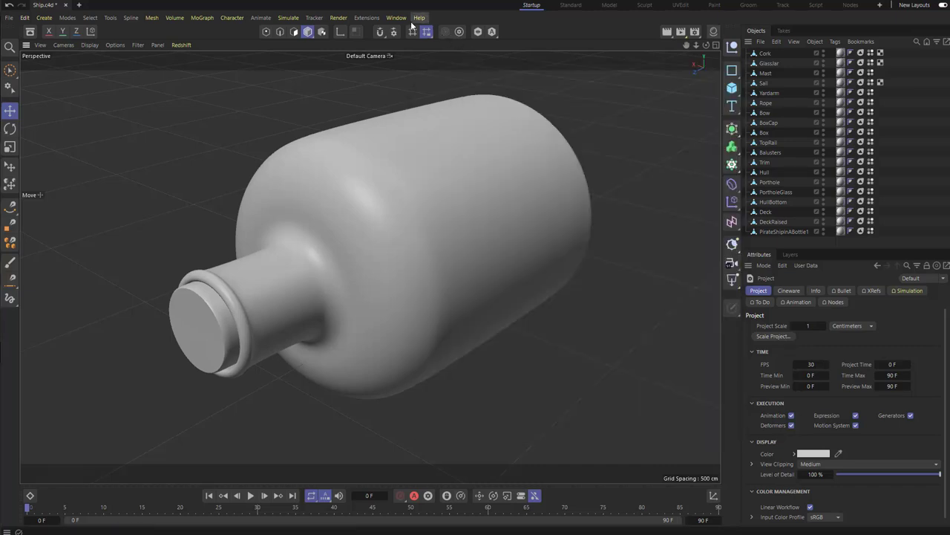
- Set the material node space to Redshift
left_click(338, 17)
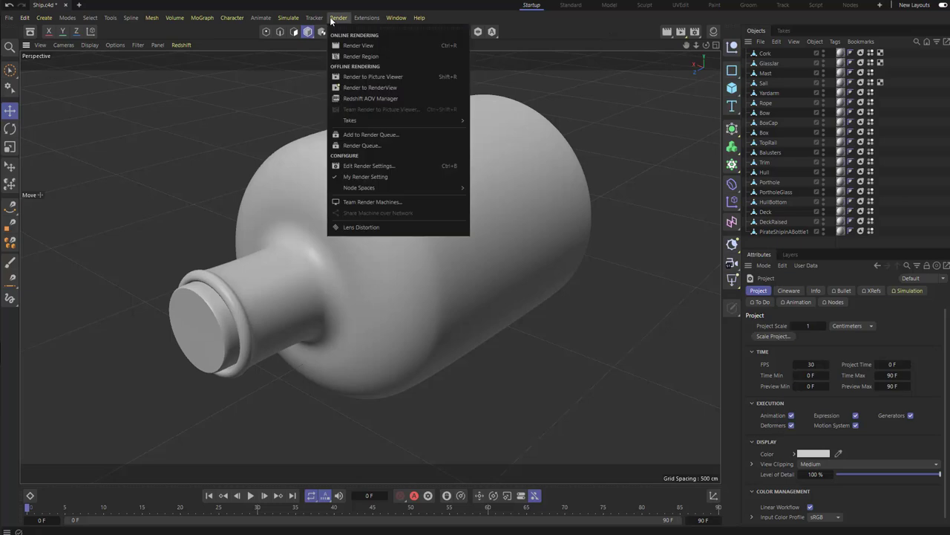
mouse_move(431, 188)
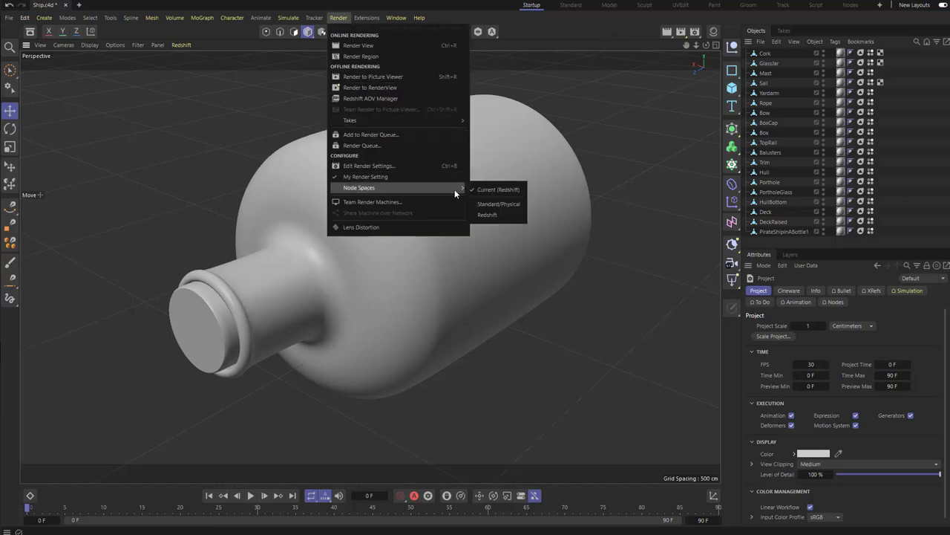
left_click(487, 215)
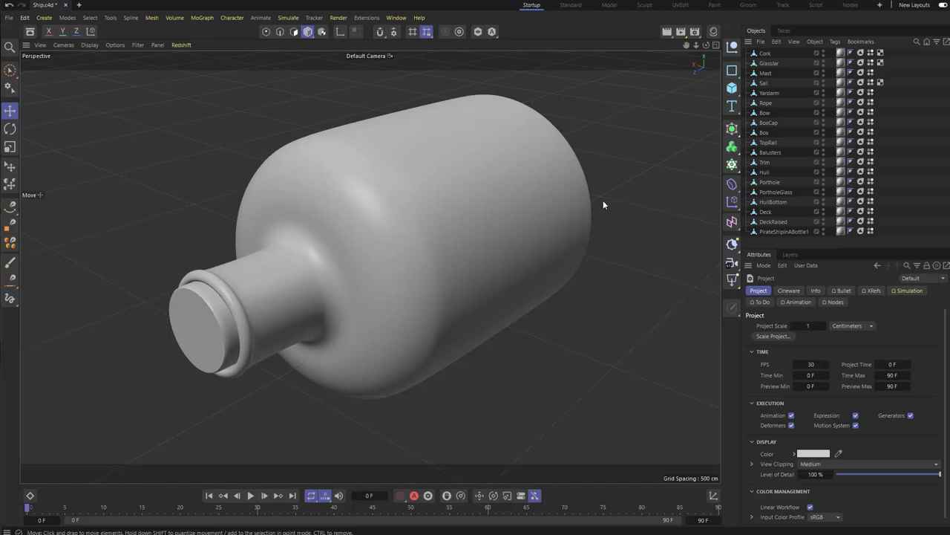
- Preview the bottle with Redshift IPR directly in the perspective viewport, and stop the preview
left_click_drag(617, 253, 626, 229, "alt")
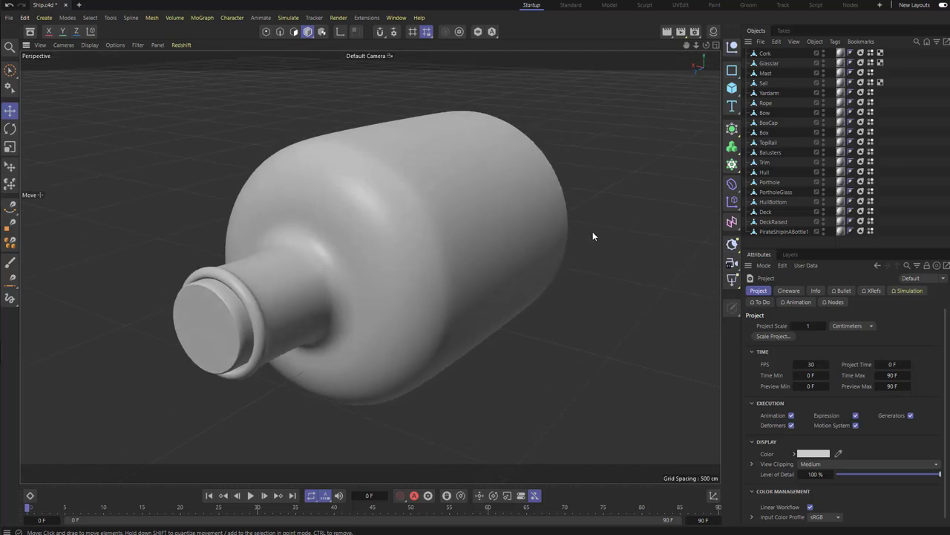
left_click(185, 45)
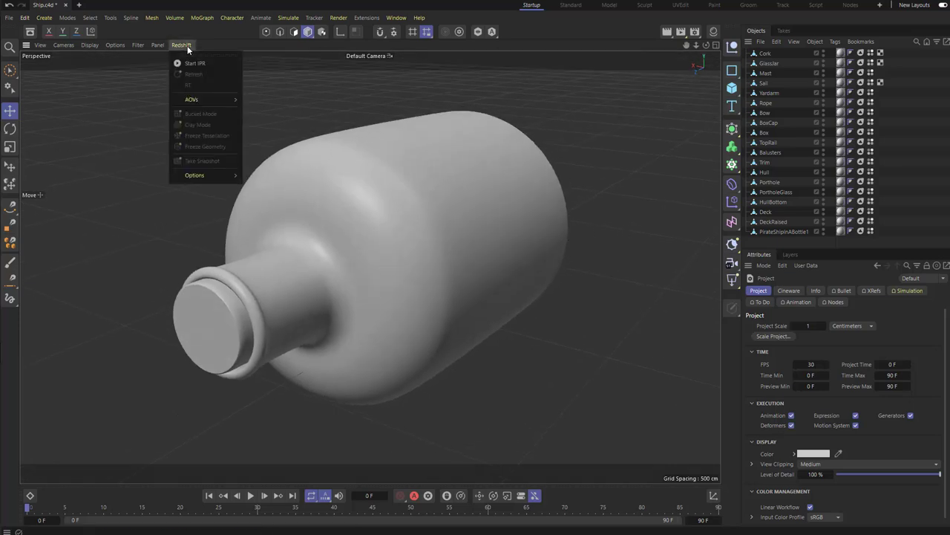
left_click(186, 64)
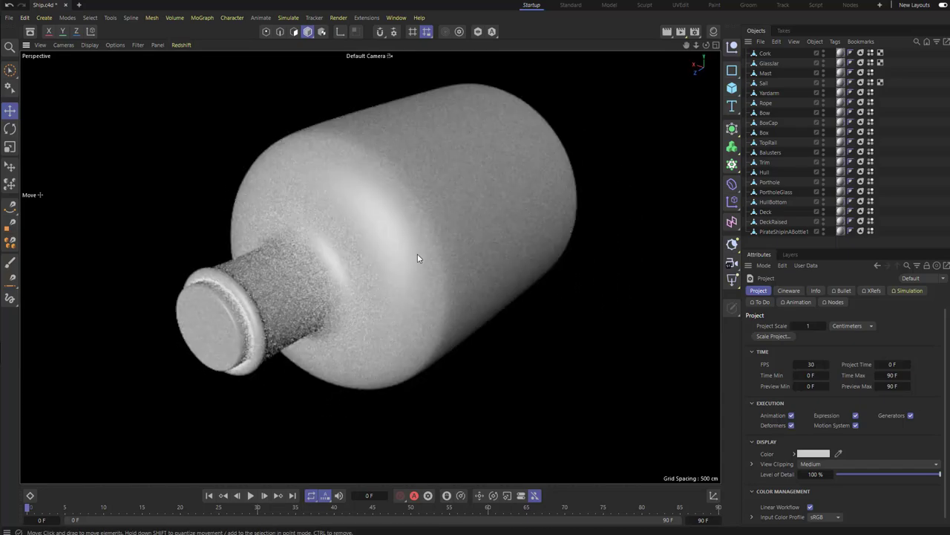
left_click(308, 301)
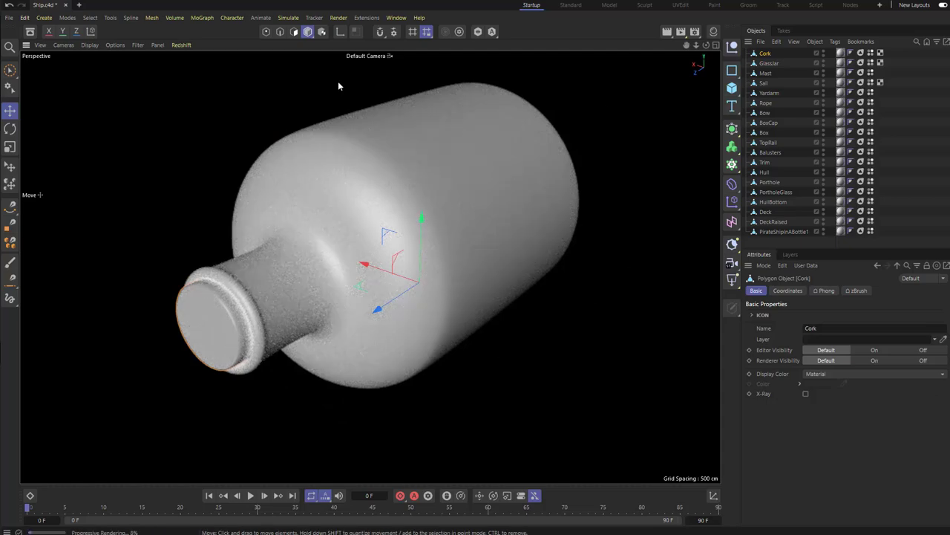
left_click(181, 44)
left_click(189, 66)
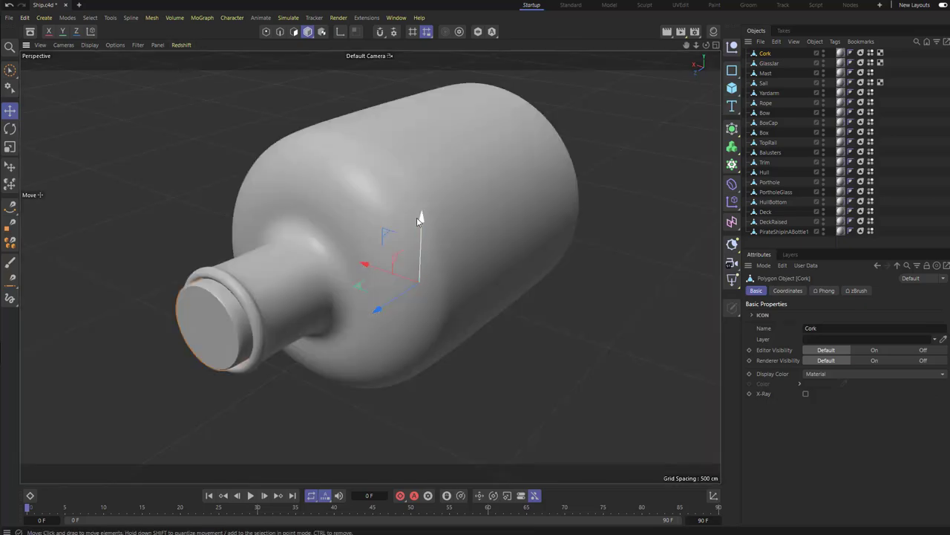
- Open the Redshift RenderView and dock it beside the perspective viewport
left_click(393, 18)
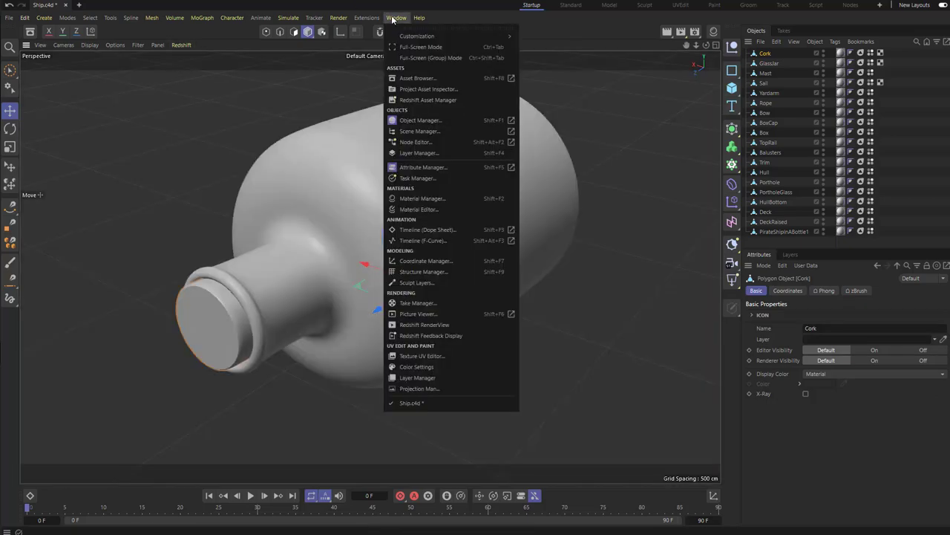
left_click(427, 324)
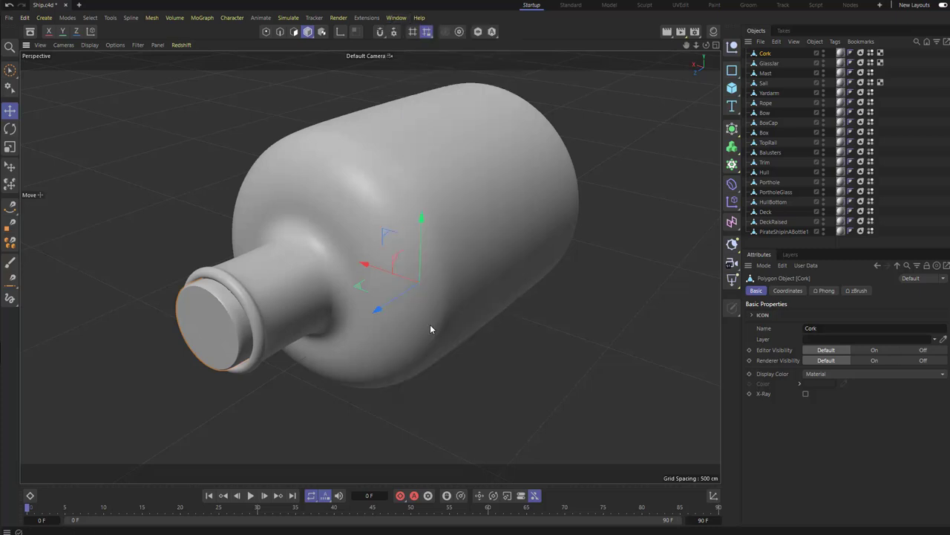
left_click_drag(517, 277, 359, 173)
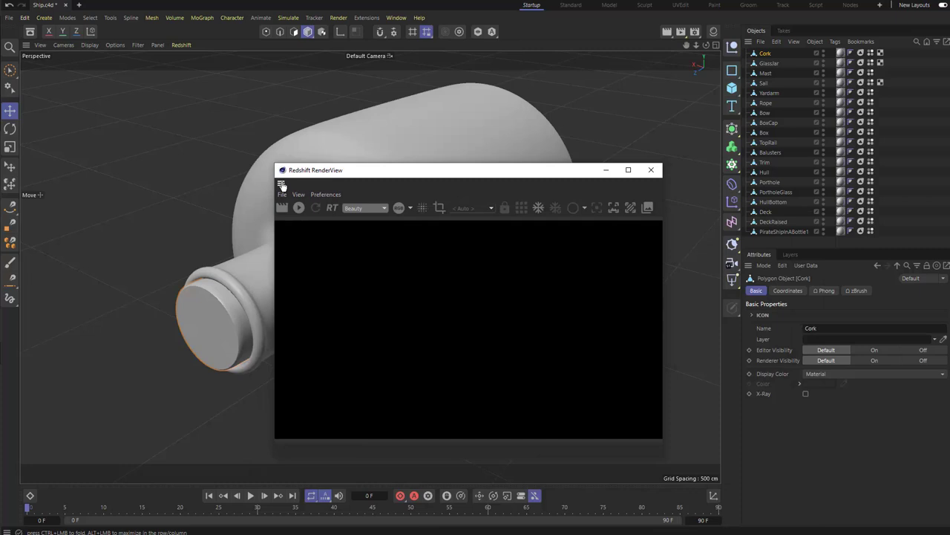
left_click_drag(282, 184, 715, 146)
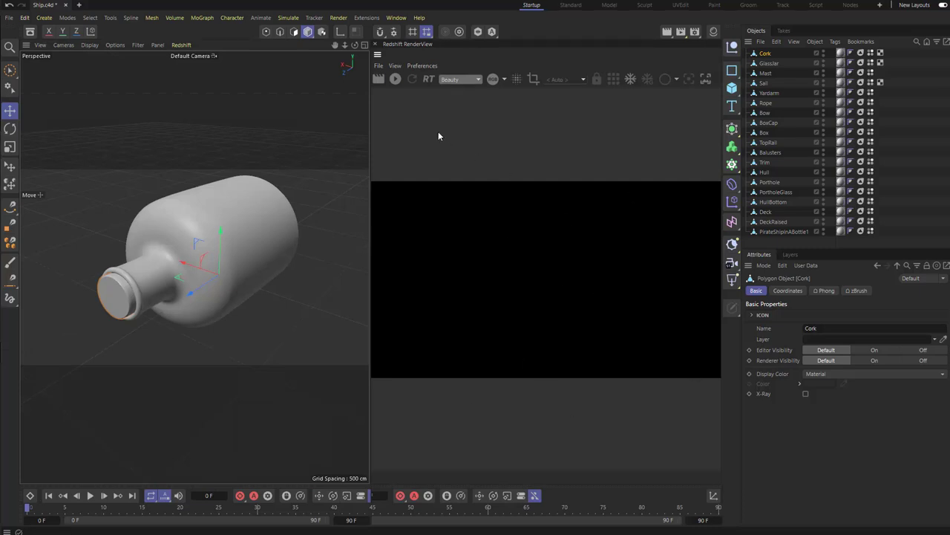
- Start the interactive render in the Redshift RenderView and orbit the bottle to check the live updates
left_click(173, 44)
left_click(405, 101)
left_click(396, 80)
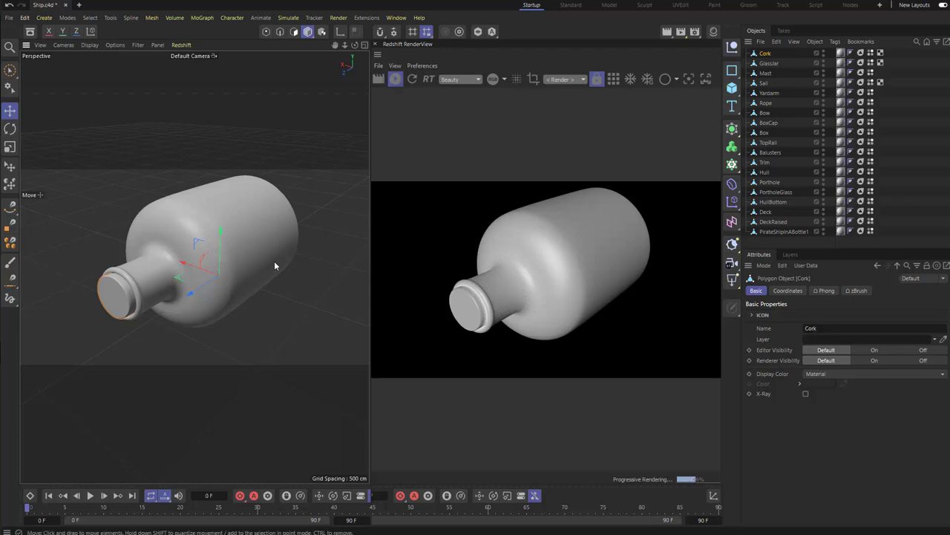
mouse_move(274, 260)
left_mouse_down("alt")
mouse_move(259, 244)
mouse_move(282, 260)
mouse_move(274, 252)
left_mouse_up("alt")
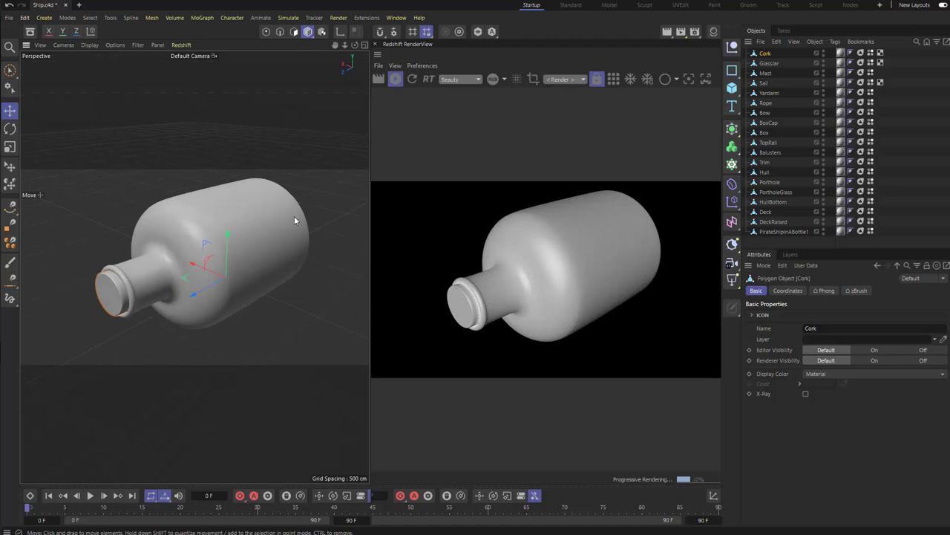
left_click_drag(294, 216, 279, 197, "alt")
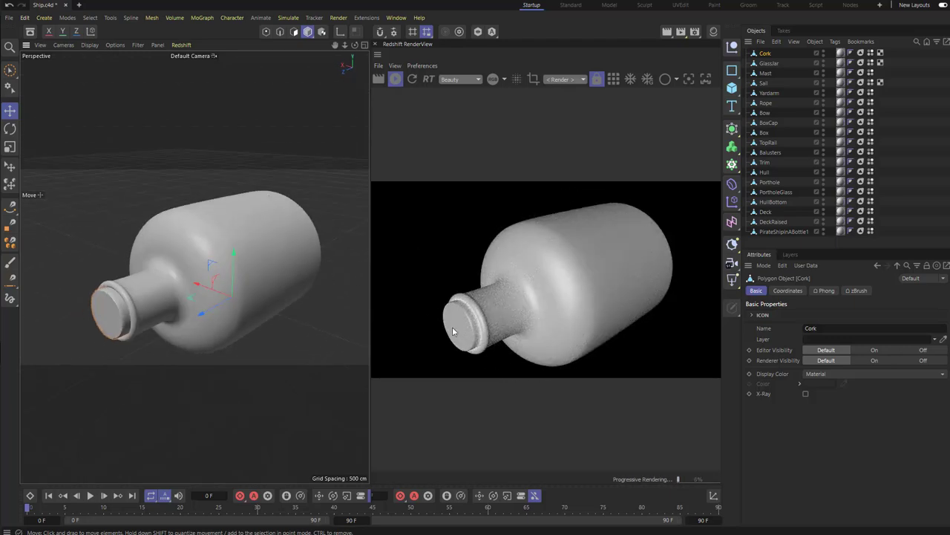
- Preview the bottle in the RenderView's RT mode while orbiting the view, and return to the standard Redshift render mode
left_click(428, 79)
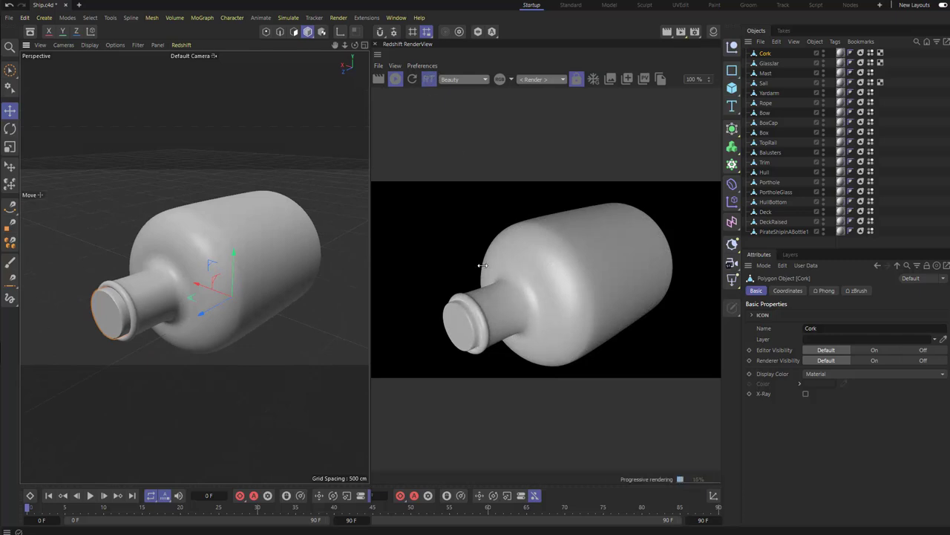
mouse_move(283, 216)
left_mouse_down("alt")
mouse_move(258, 205)
mouse_move(290, 190)
mouse_move(293, 214)
mouse_move(282, 195)
mouse_move(286, 206)
mouse_move(266, 211)
left_mouse_up("alt")
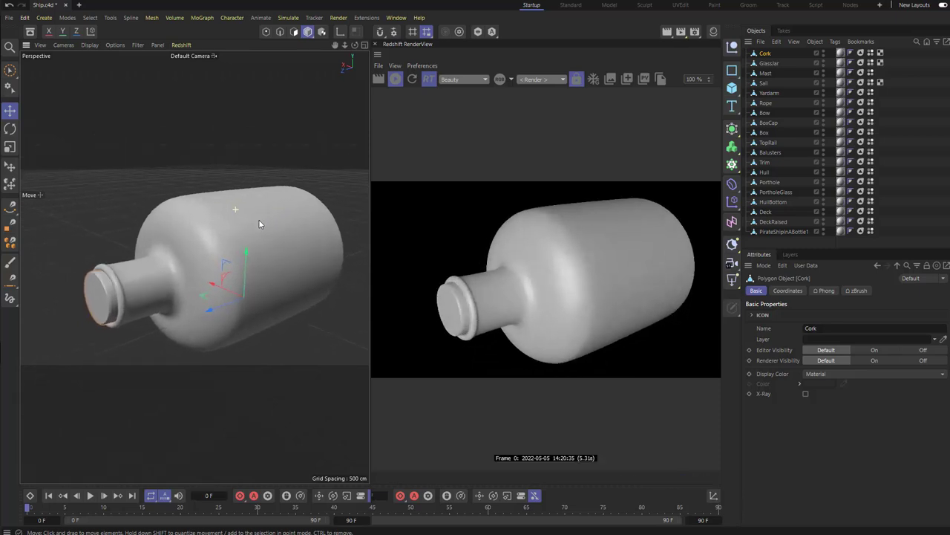
left_click(431, 80)
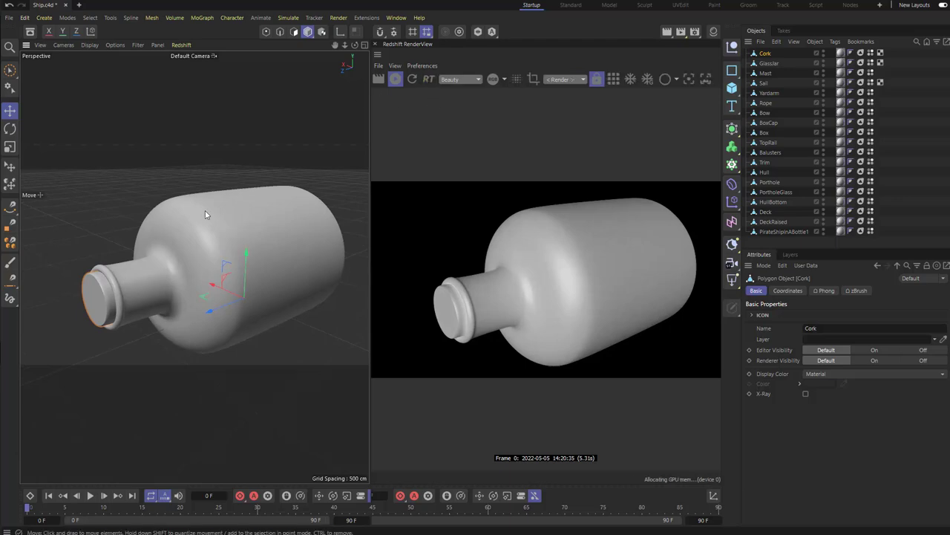
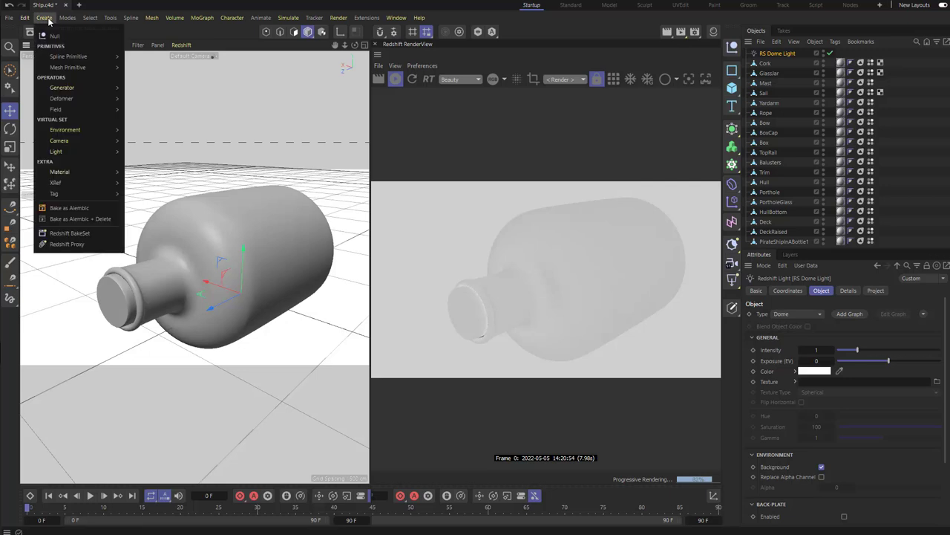
mouse_move(60, 152)
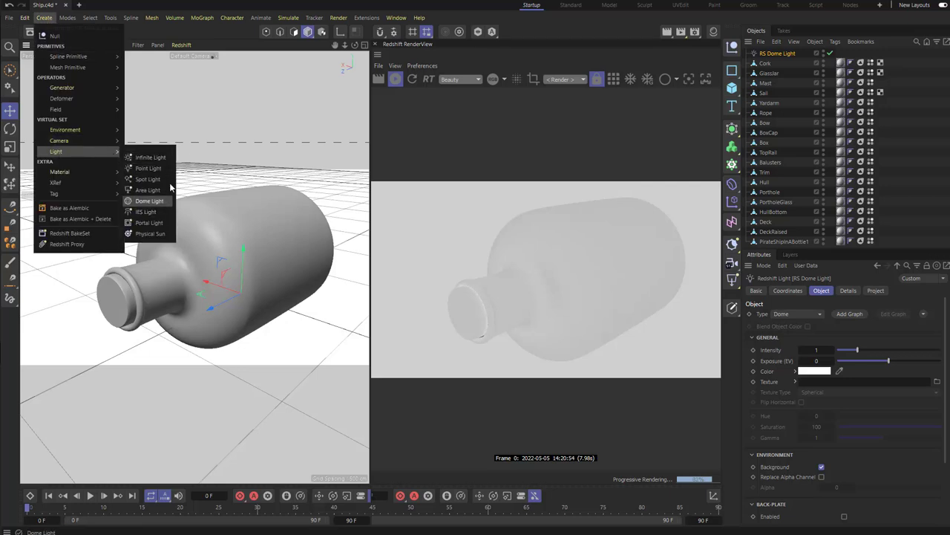
mouse_move(202, 17)
left_click(292, 127)
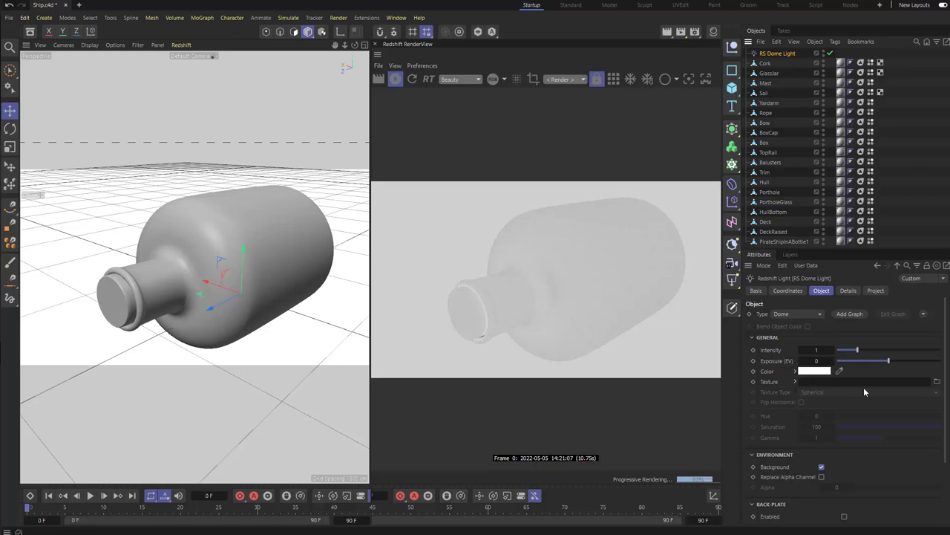
- Search the Asset Browser for HDR assets and open the HDR image category
left_click(29, 33)
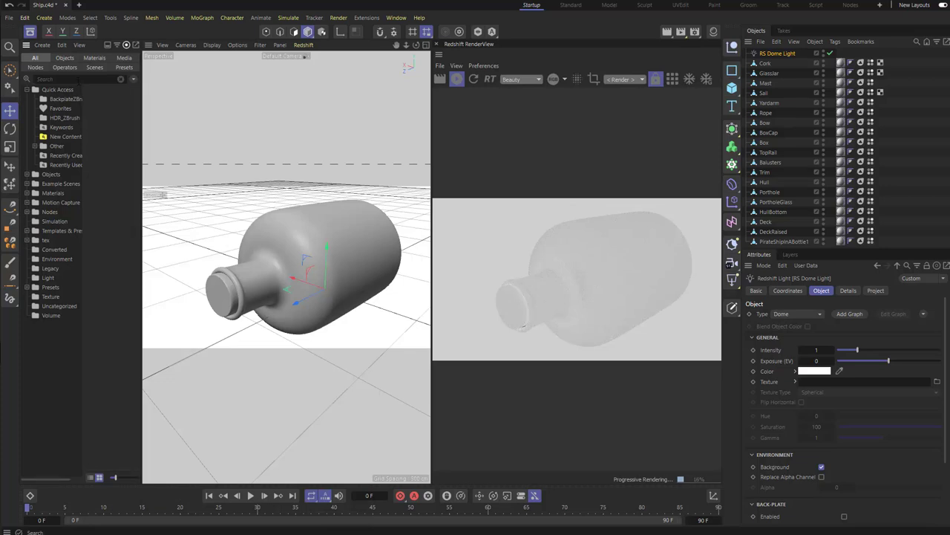
left_click(78, 78)
type("HR")
type("R")
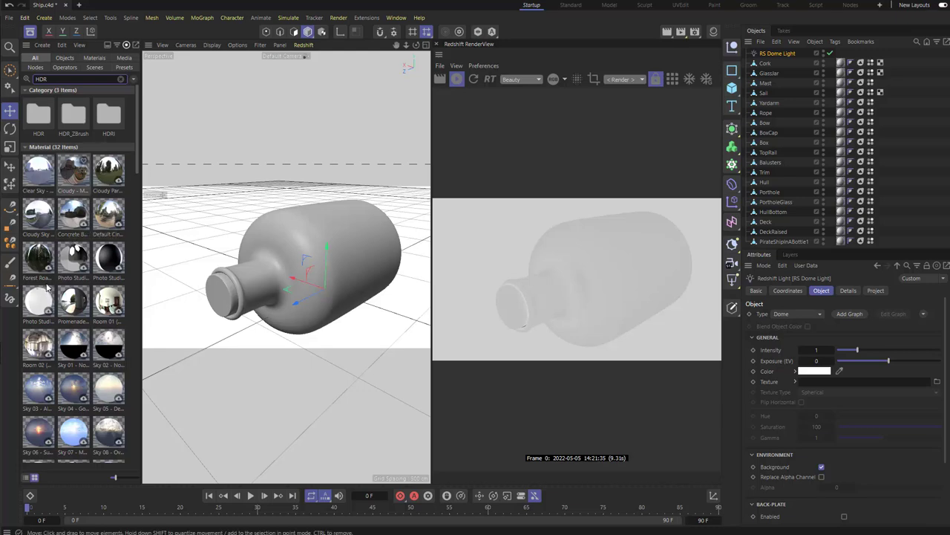
scroll(47, 288, "down", 12)
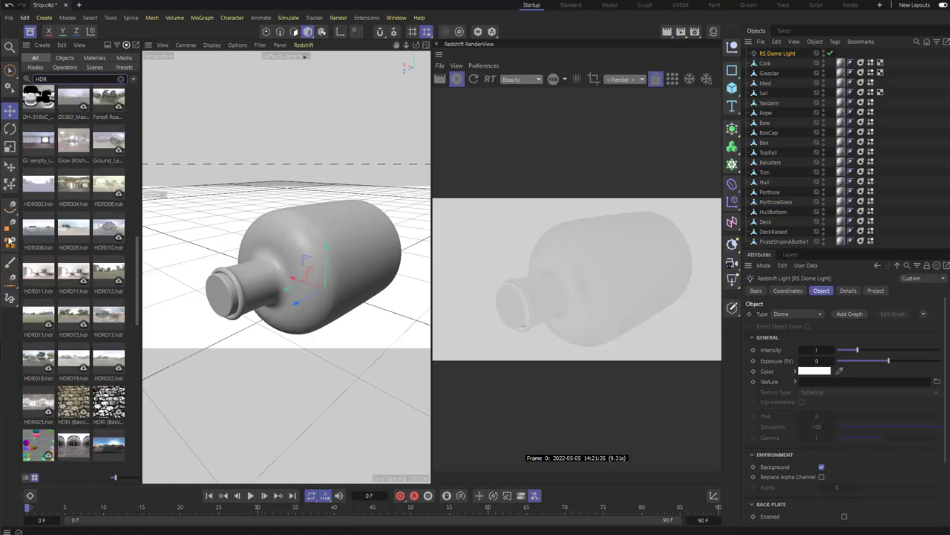
scroll(81, 213, "up", 15)
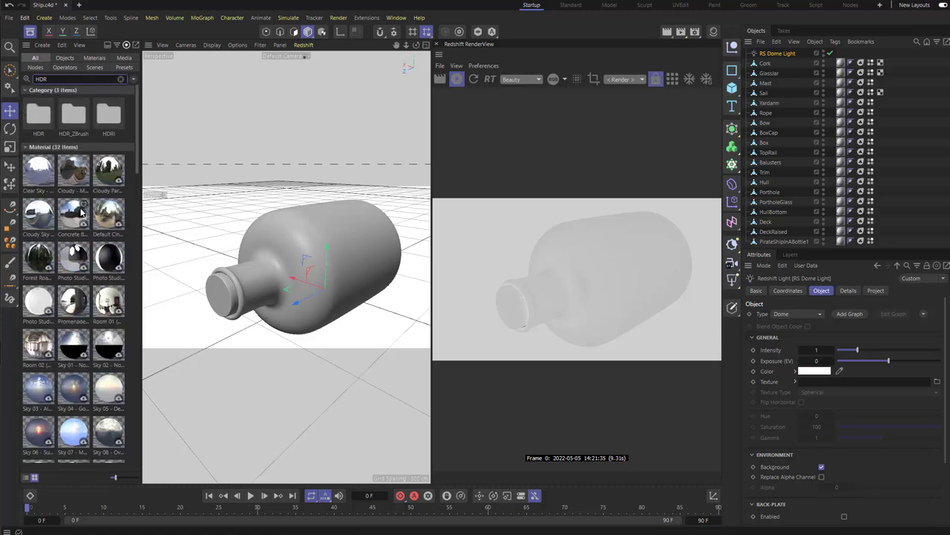
left_click(53, 131)
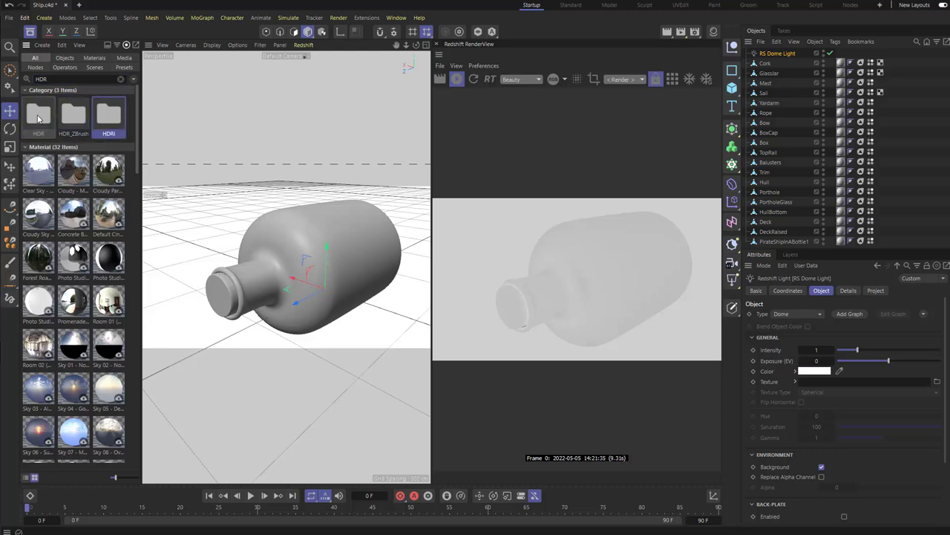
double_click(38, 115)
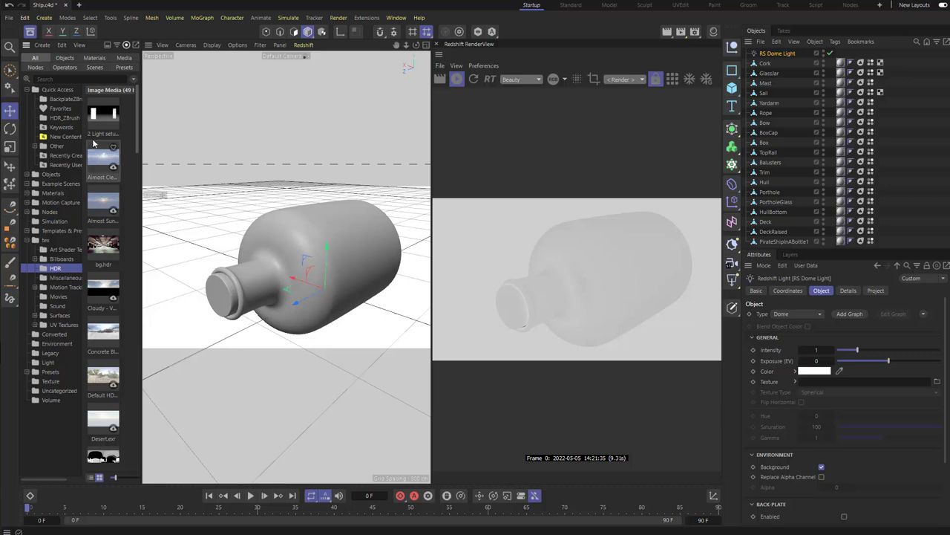
- Assign Concrete Blocks.hdr from the HDR category as the texture of the RS Dome Light
left_click_drag(138, 149, 138, 119)
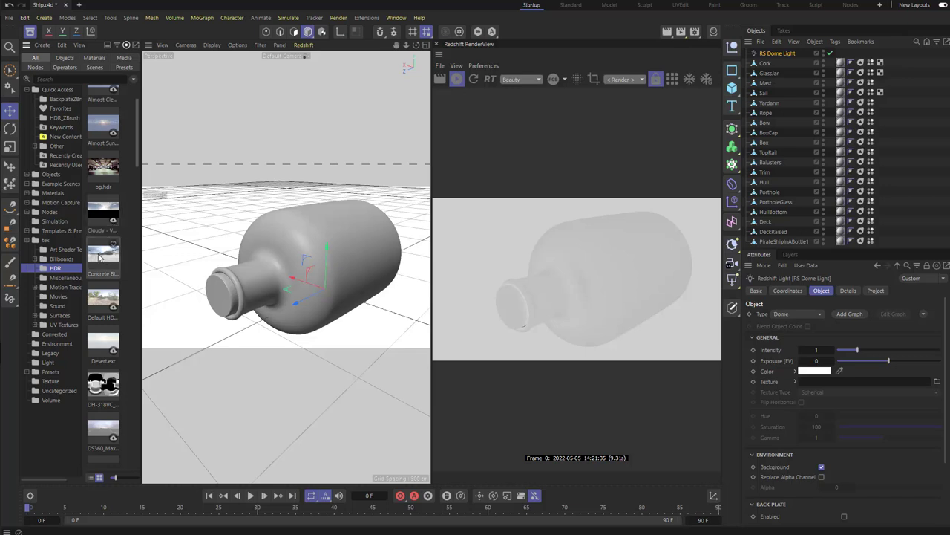
left_click_drag(100, 258, 629, 367)
left_click_drag(812, 478, 811, 383)
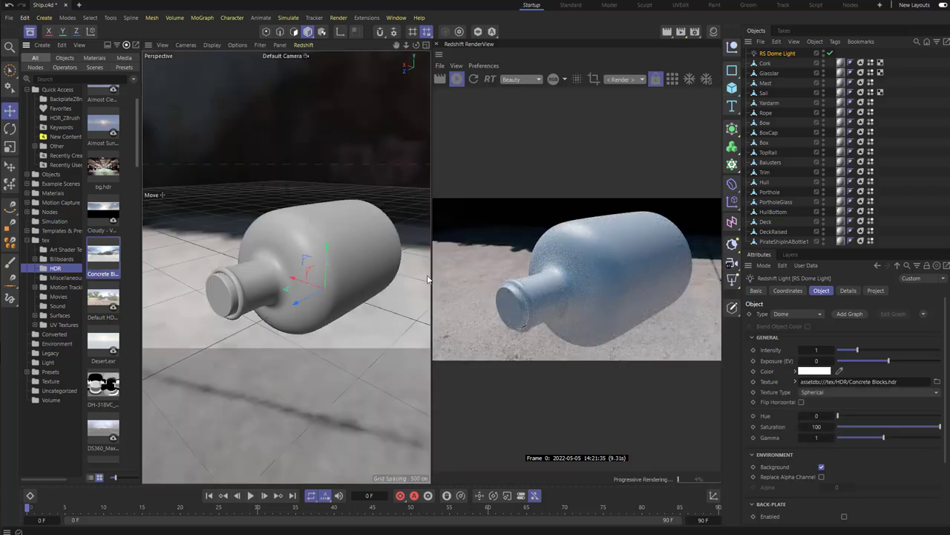
- Rotate the RS Dome Light about its vertical axis so a brighter side of the HDR environment lights the bottle
mouse_move(384, 295)
left_mouse_down("alt")
mouse_move(357, 295)
mouse_move(388, 287)
left_mouse_up("alt")
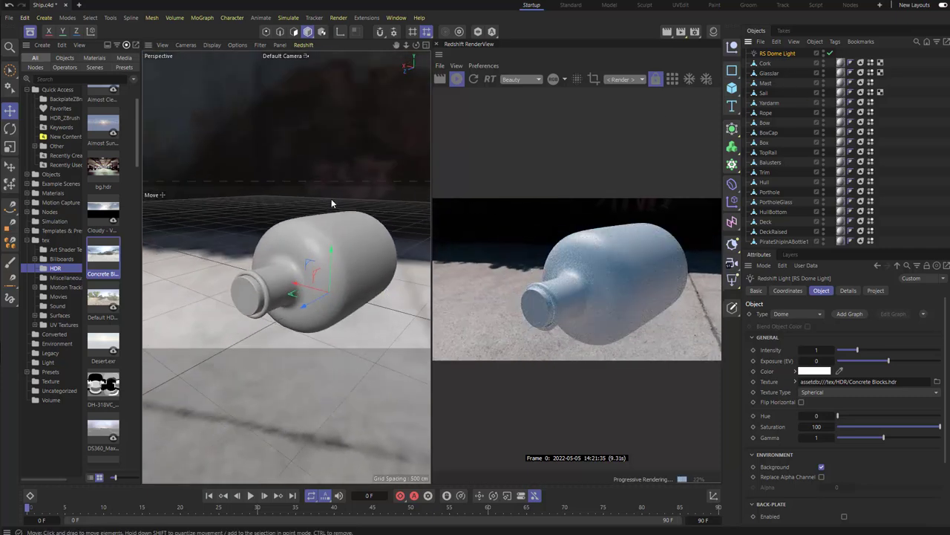
key("e")
key("r")
left_click_drag(331, 306, 434, 171)
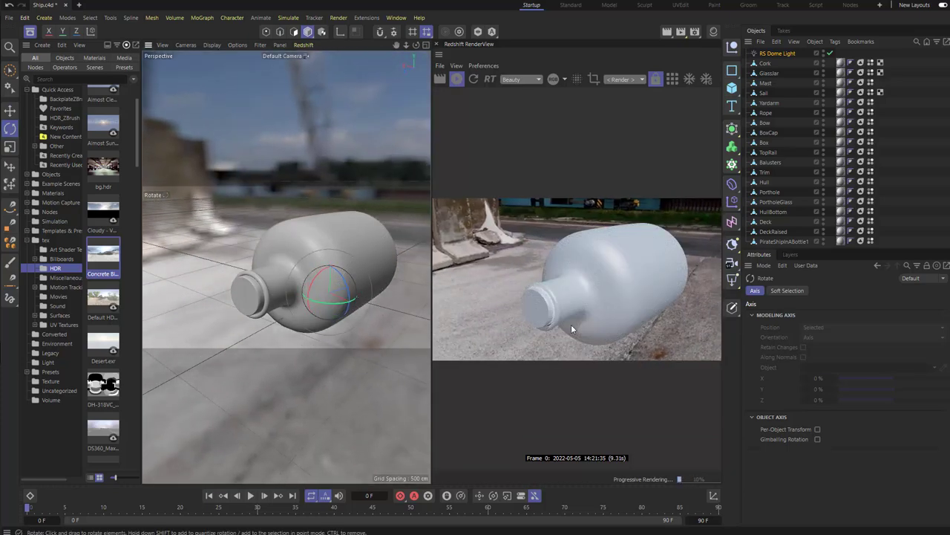
left_click_drag(333, 320, 329, 324, "alt")
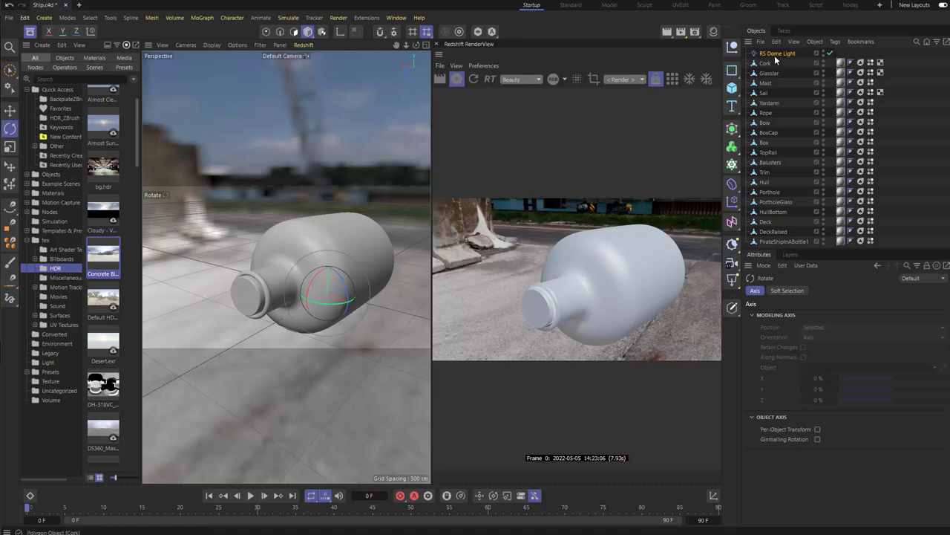
- Select the material tags from Cork to PirateShipInABottle1 and open the Material Manager between the viewport and the RenderView
left_click_drag(805, 248, 807, 253)
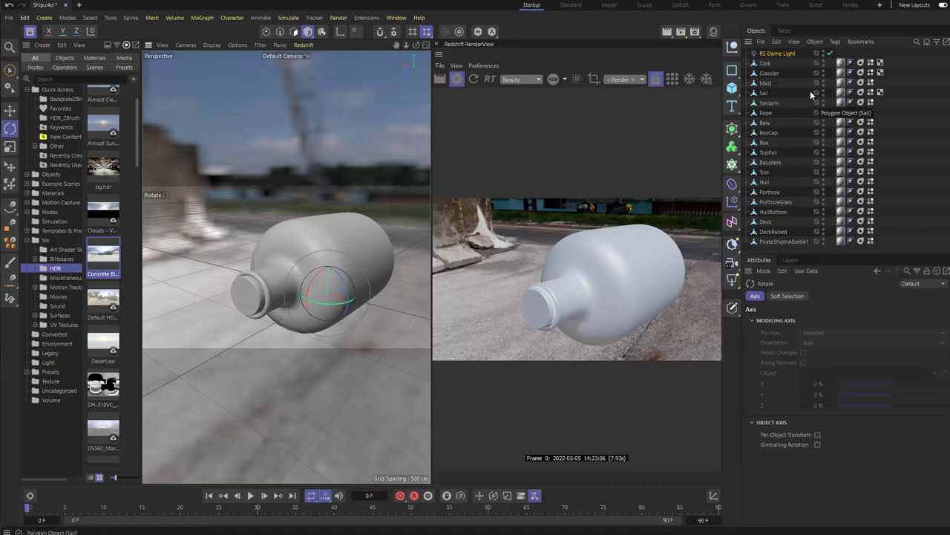
left_click(840, 63)
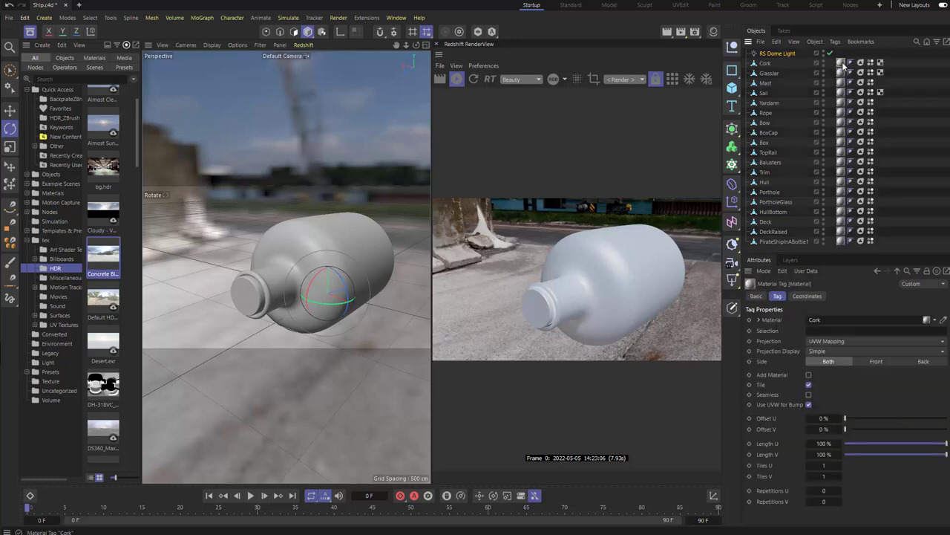
left_click(840, 242, "shift")
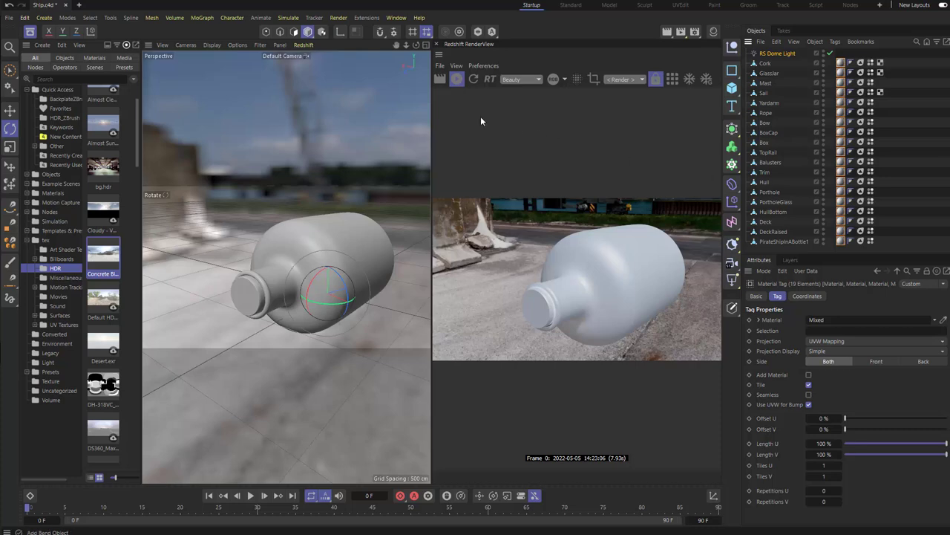
left_click(395, 17)
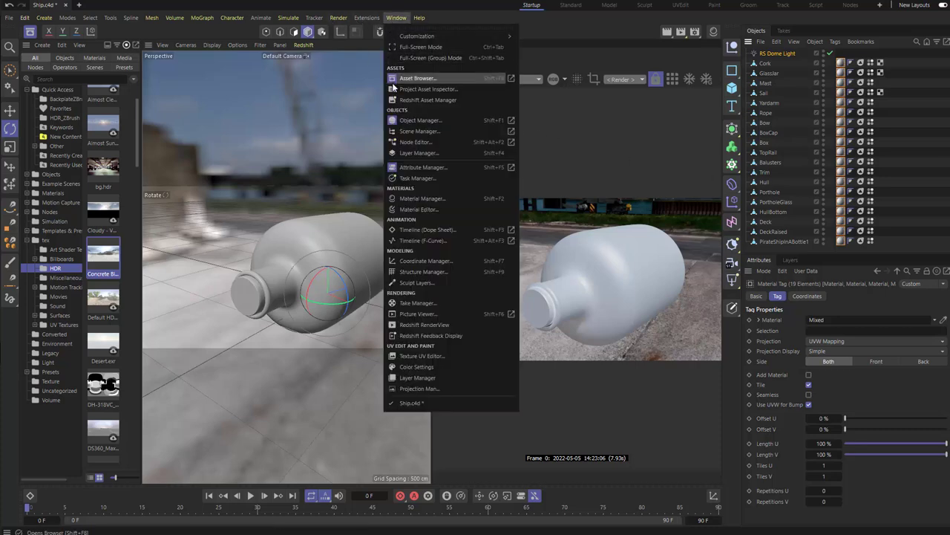
left_click(422, 198)
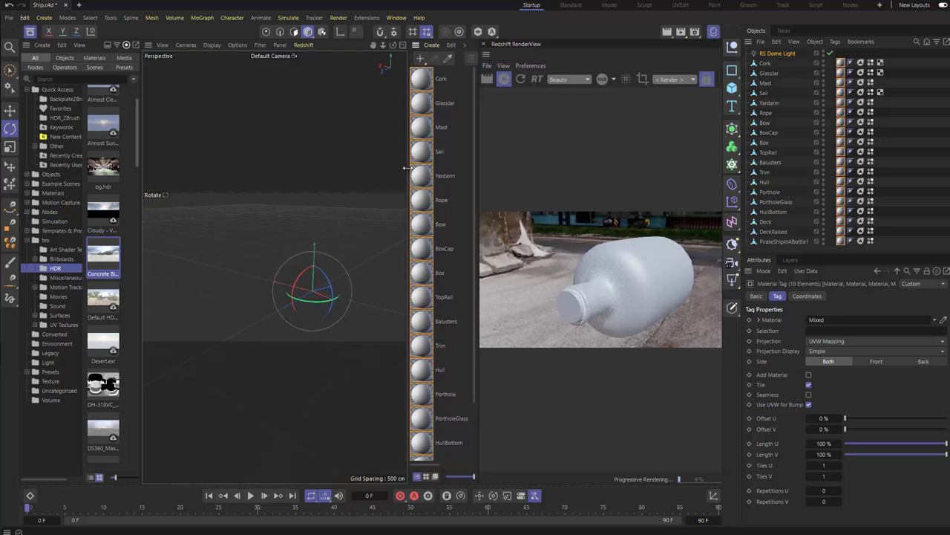
left_click_drag(408, 168, 402, 168)
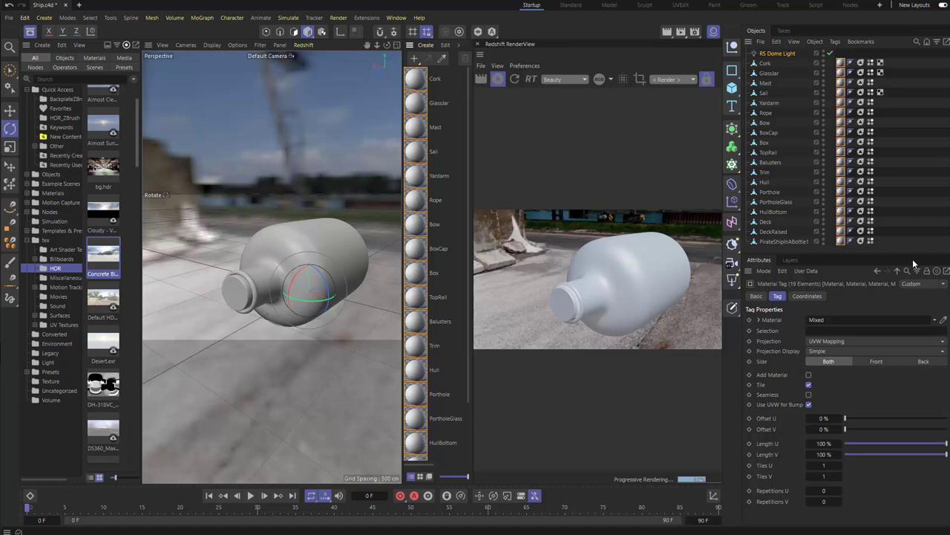
- Delete the material tags from all objects, from Cork through PirateShipInABottle1
left_click(841, 64)
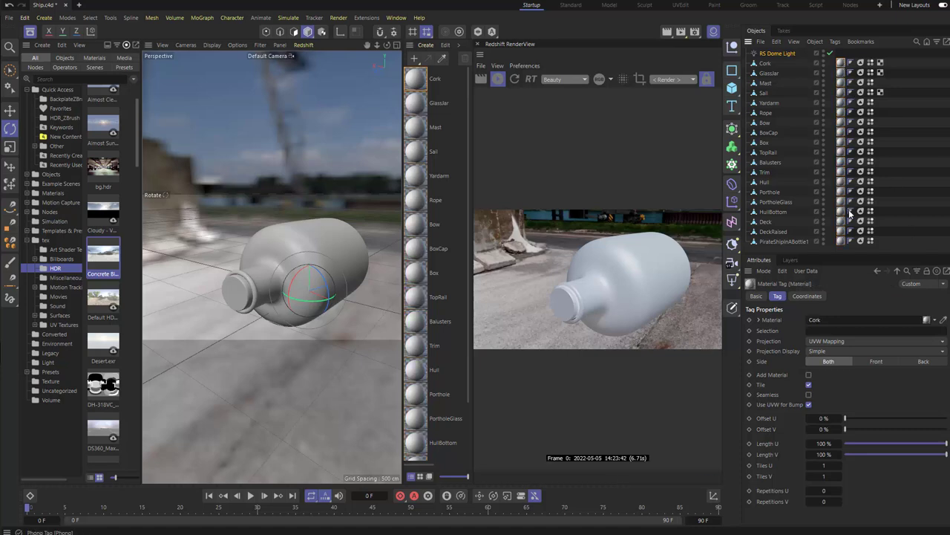
left_click(842, 241, "shift")
key("Delete")
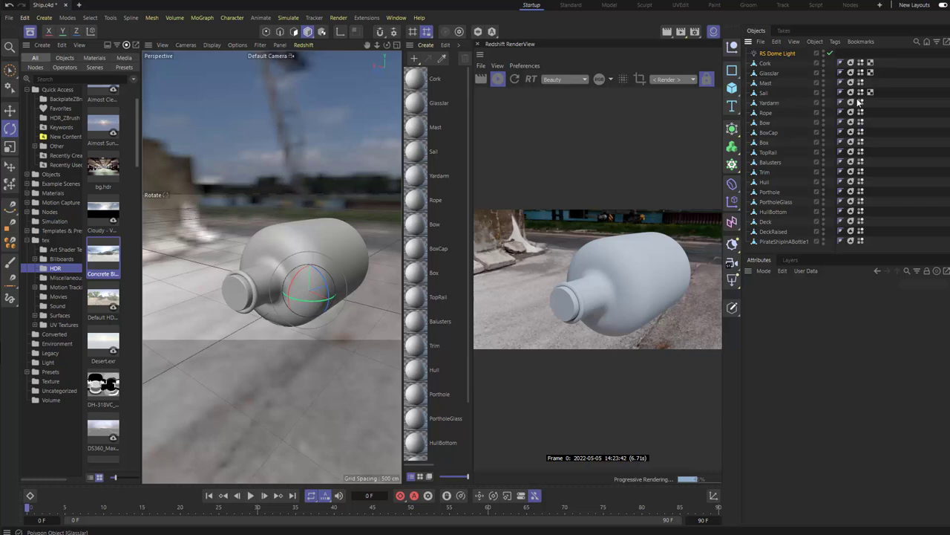
- Delete all unused materials from the Material Manager
left_click(417, 78)
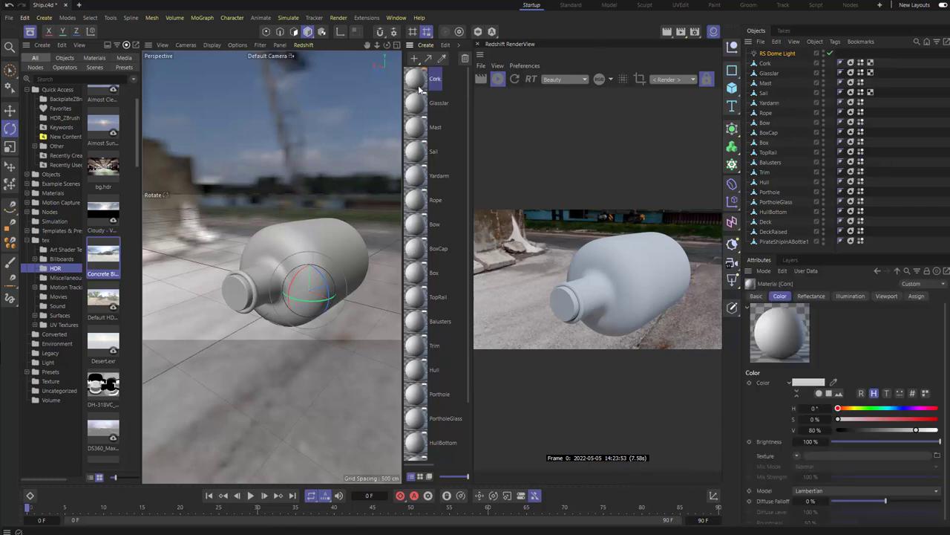
right_click(417, 80)
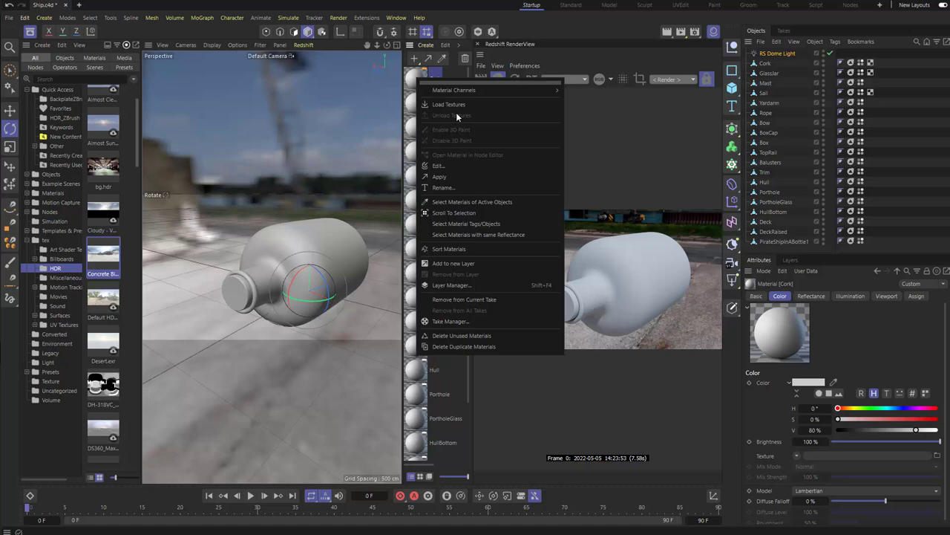
left_click(453, 339)
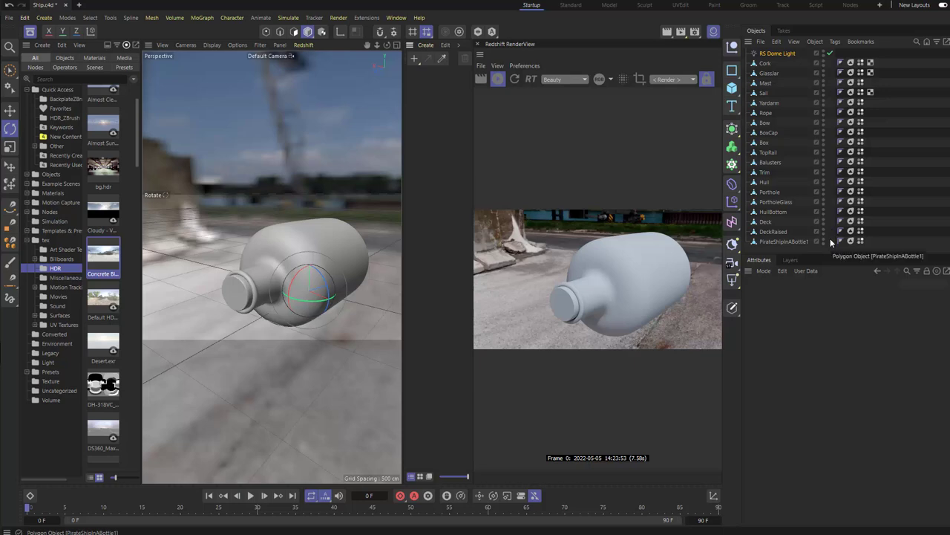
- Set the Phong Angle of the Cork's Phong tag to 0° while viewing the bottle neck up close
left_click_drag(393, 210, 350, 209, "alt")
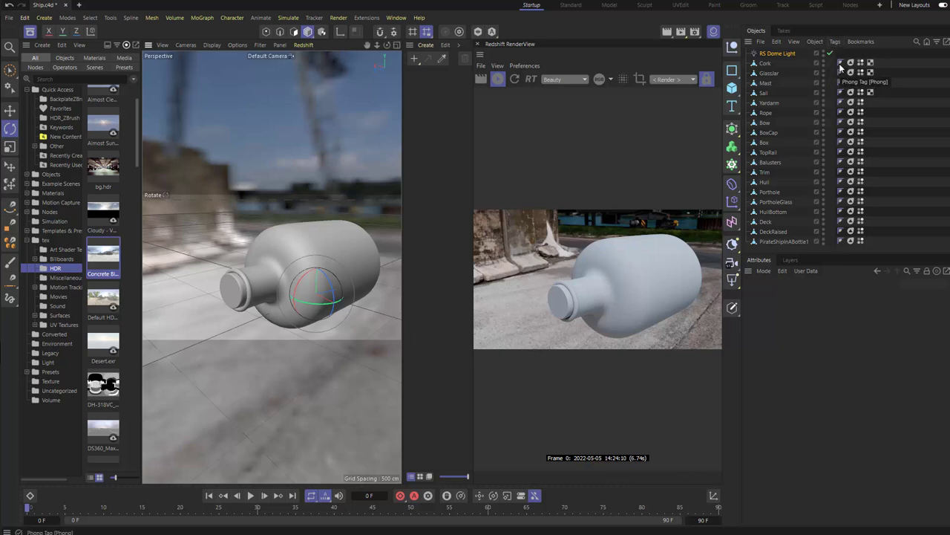
scroll(291, 206, "up", 3)
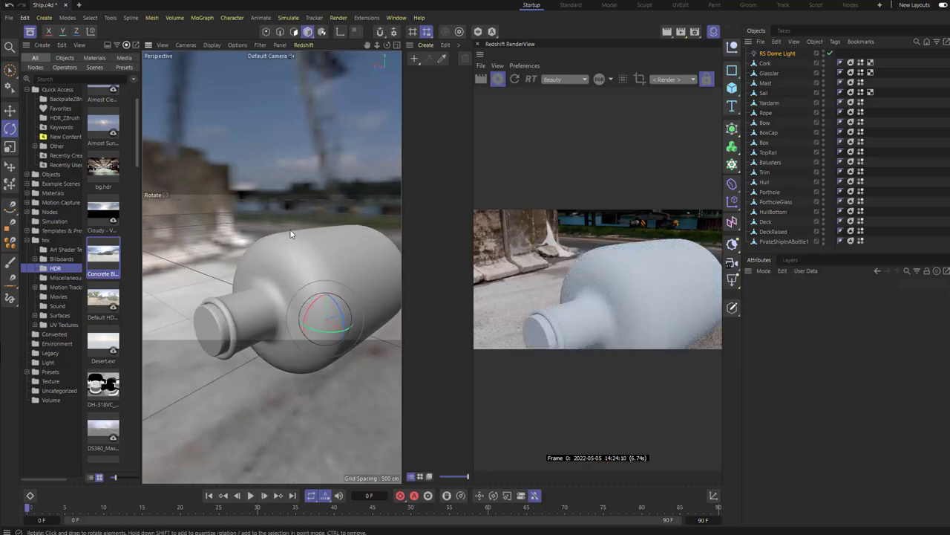
scroll(291, 234, "up", 5)
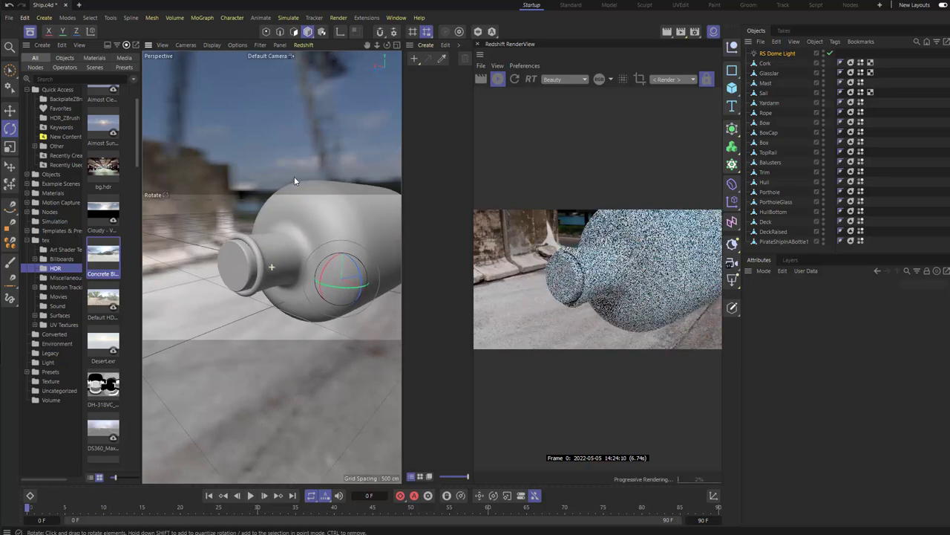
scroll(300, 134, "up", 2)
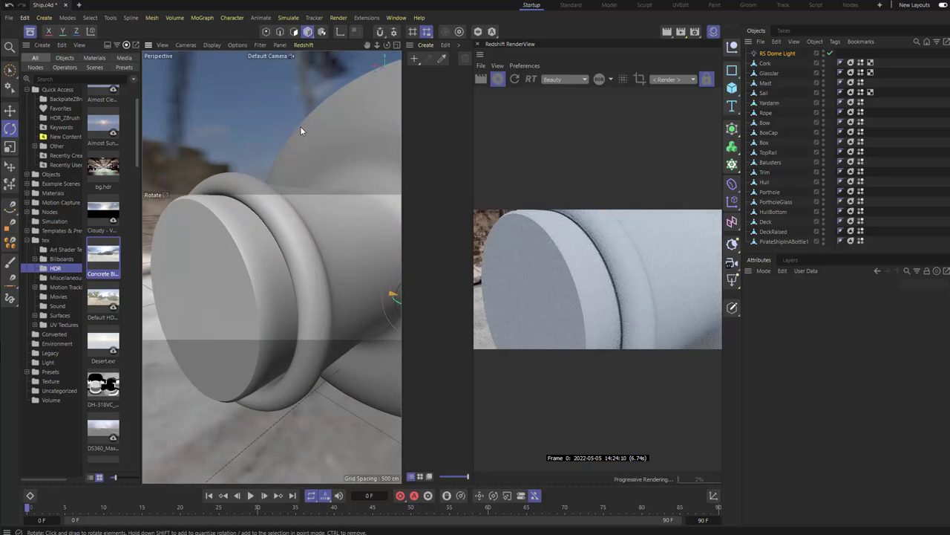
left_click(770, 64)
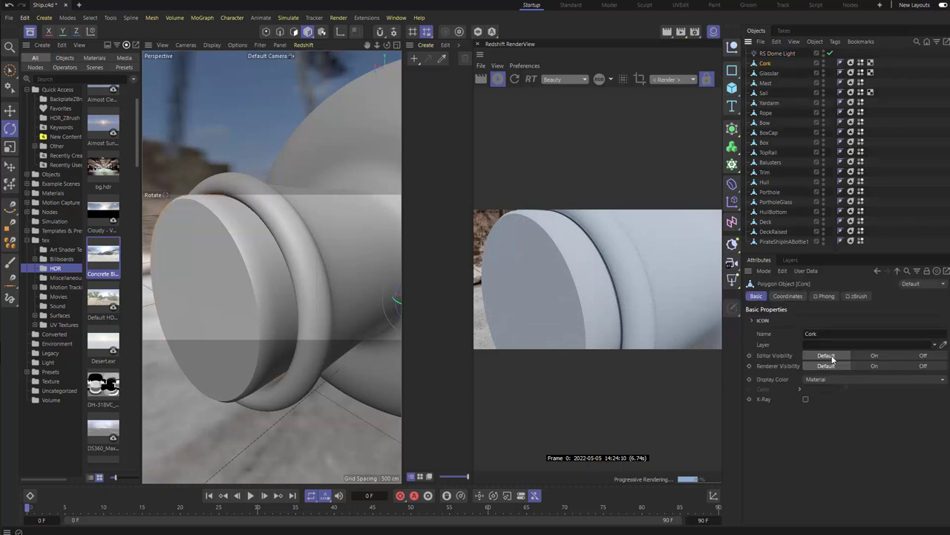
left_click(841, 63)
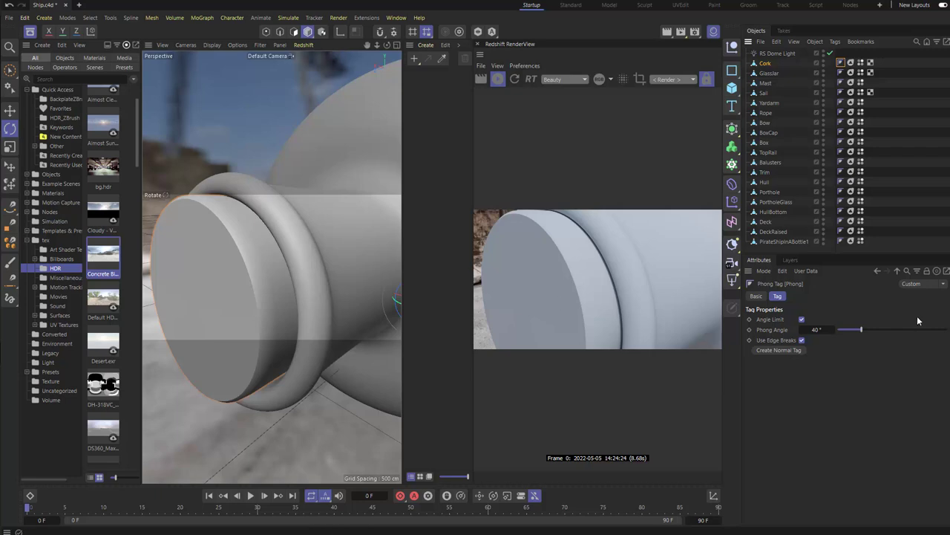
left_click_drag(863, 332, 831, 331)
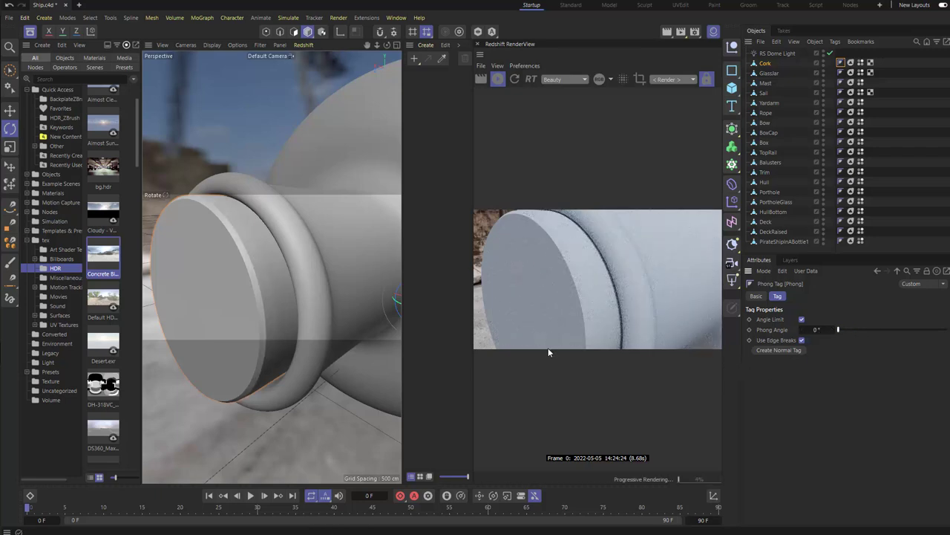
- Raise the Phong Angle of the Cork's Phong tag to 180° while viewing the cork's edge up close
left_click_drag(307, 267, 347, 240, "alt")
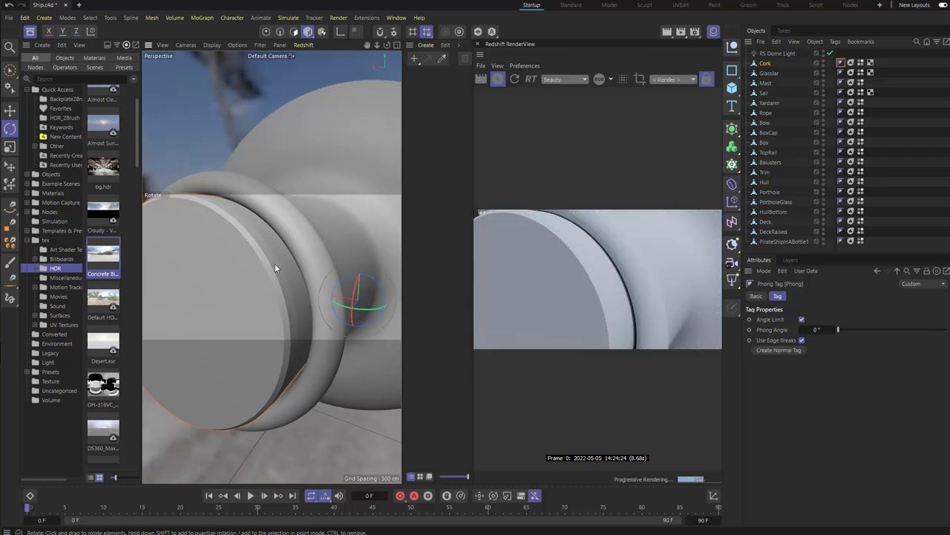
left_click_drag(836, 332, 865, 334)
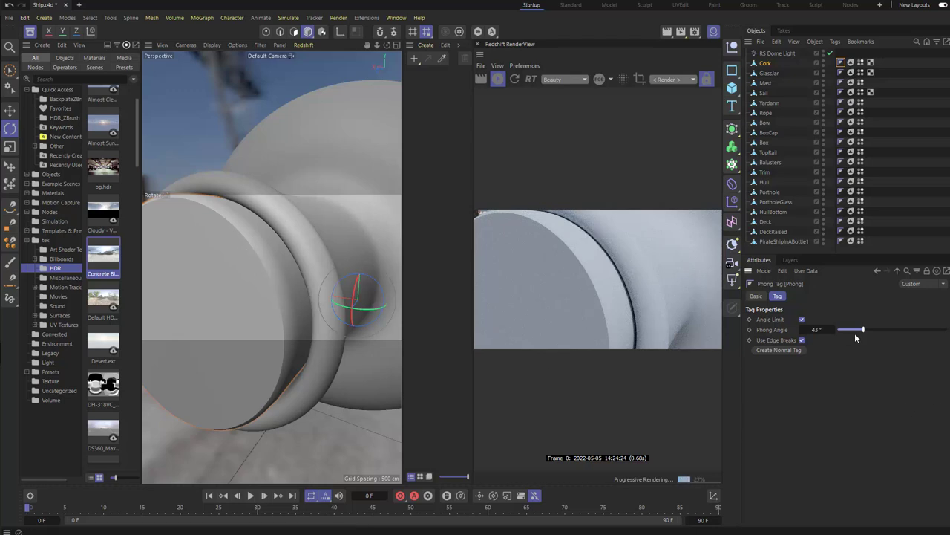
left_click_drag(863, 331, 947, 330)
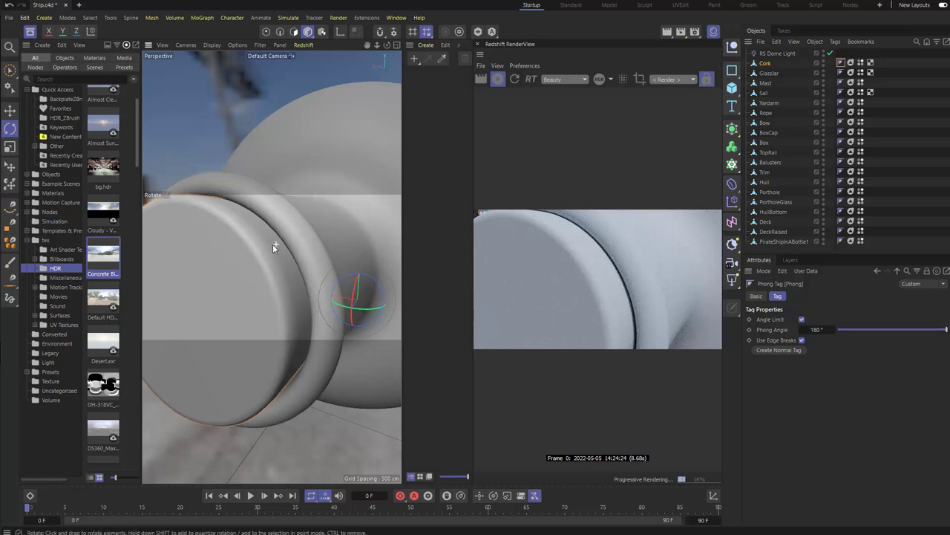
- Set the Phong Angle of the GlassJar's Phong tag to 180° and inspect the bottle's smoothed shading
right_click_drag(273, 244, 250, 238, "alt")
left_click_drag(249, 236, 294, 216, "alt")
left_click(311, 219)
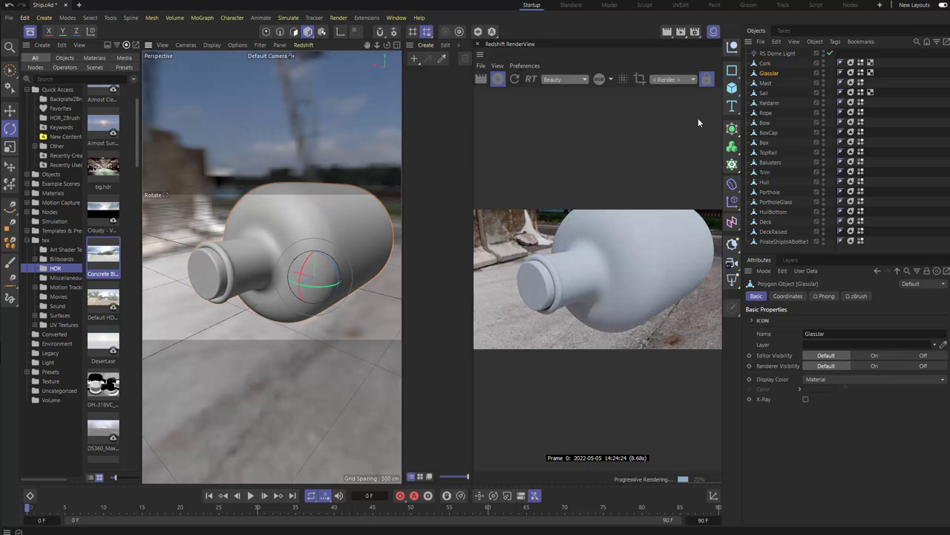
left_click(841, 72)
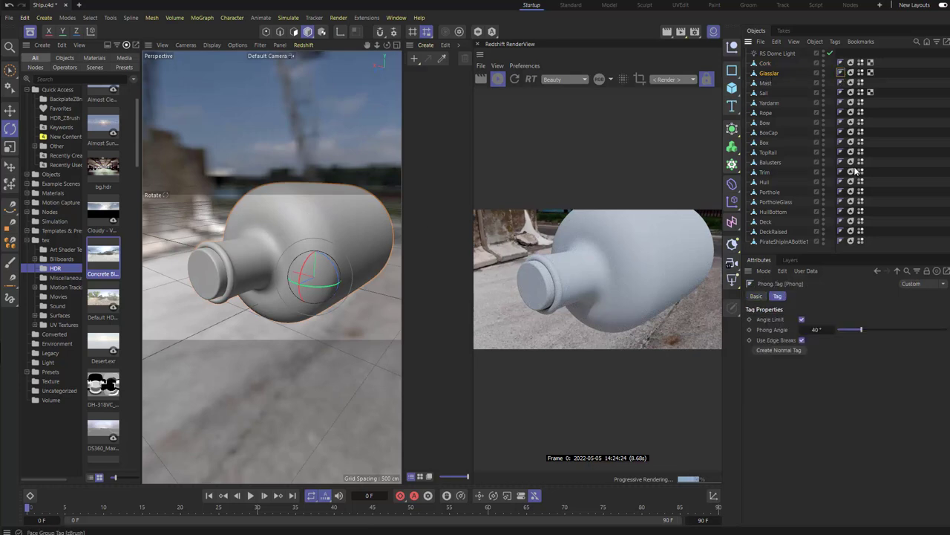
left_click_drag(870, 332, 948, 332)
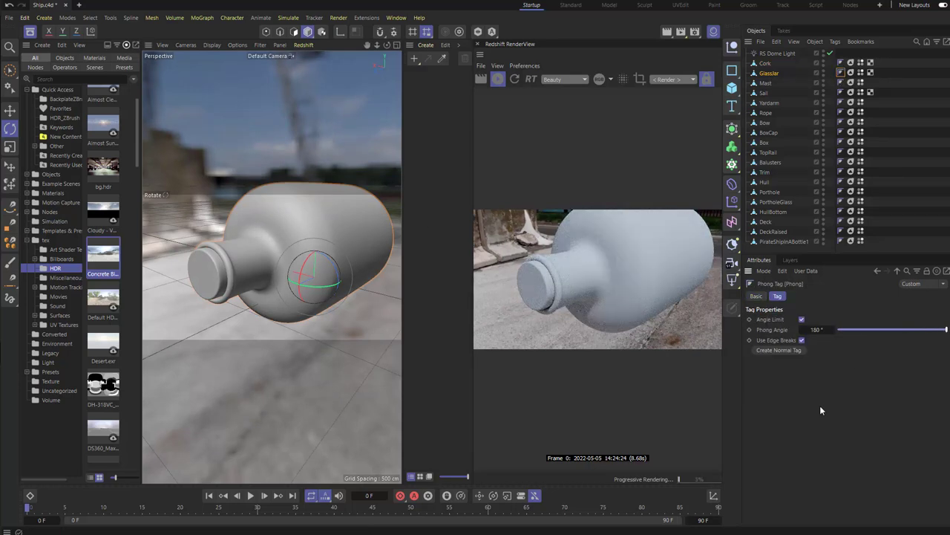
left_click_drag(353, 253, 363, 230)
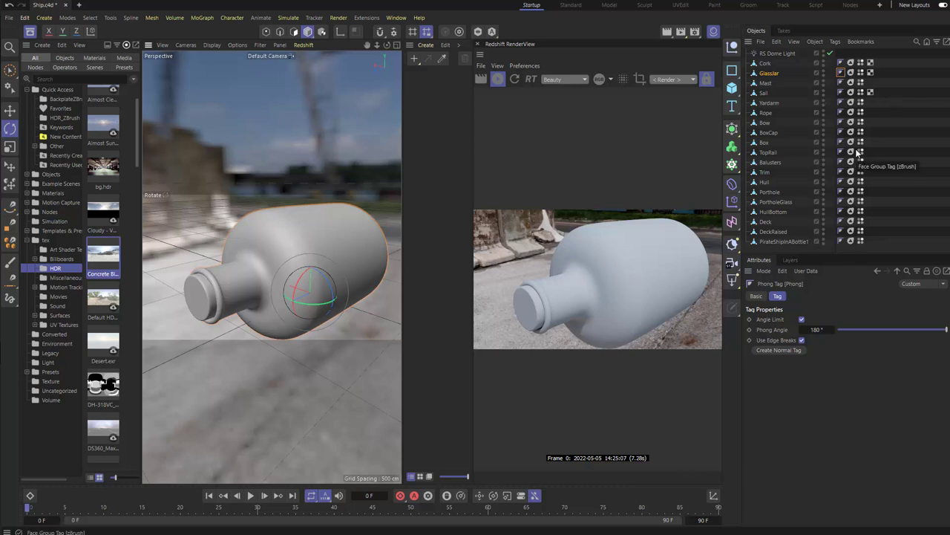
scroll(349, 219, "up", 3)
left_click_drag(353, 222, 371, 174, "alt")
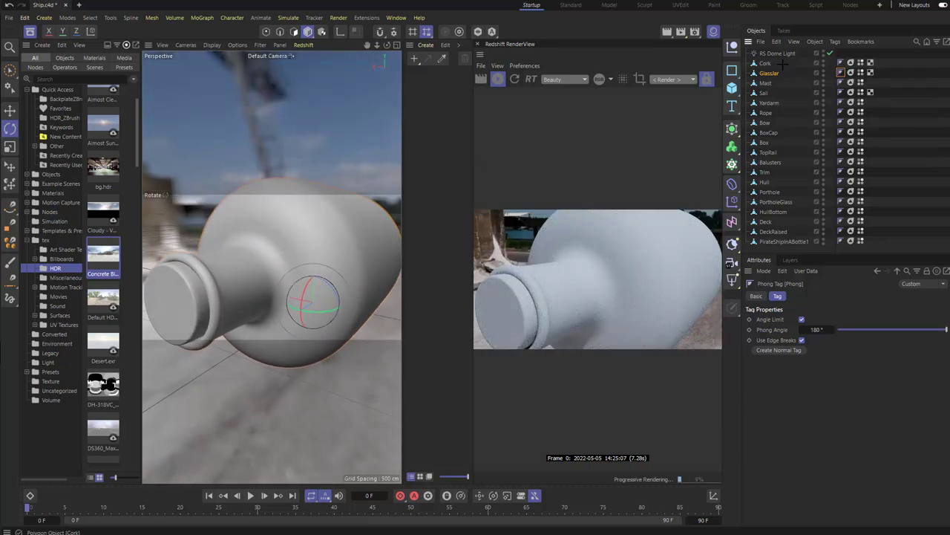
- Select the Cork's Polygon Groups tag, then switch to ZBrush and view the Cork subtool's polygroups with PolyFrame
left_click(851, 62)
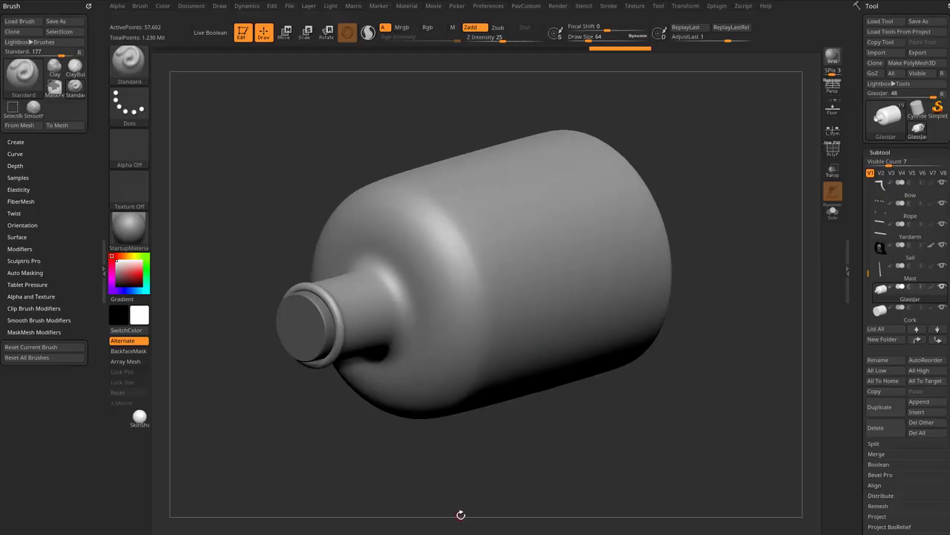
left_click(311, 323, "alt")
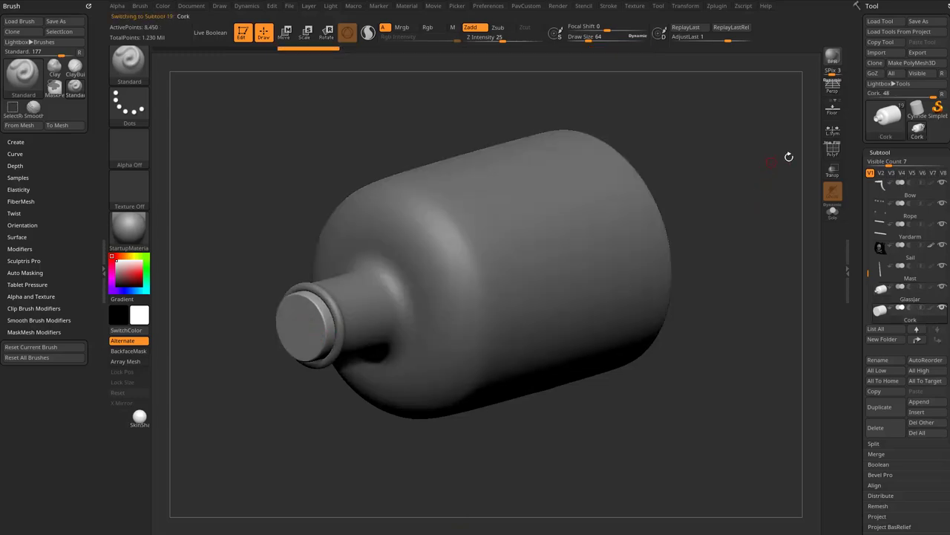
left_click(832, 149)
mouse_move(779, 175)
left_mouse_down()
mouse_move(747, 198)
mouse_move(763, 184)
left_mouse_up()
left_click(830, 145)
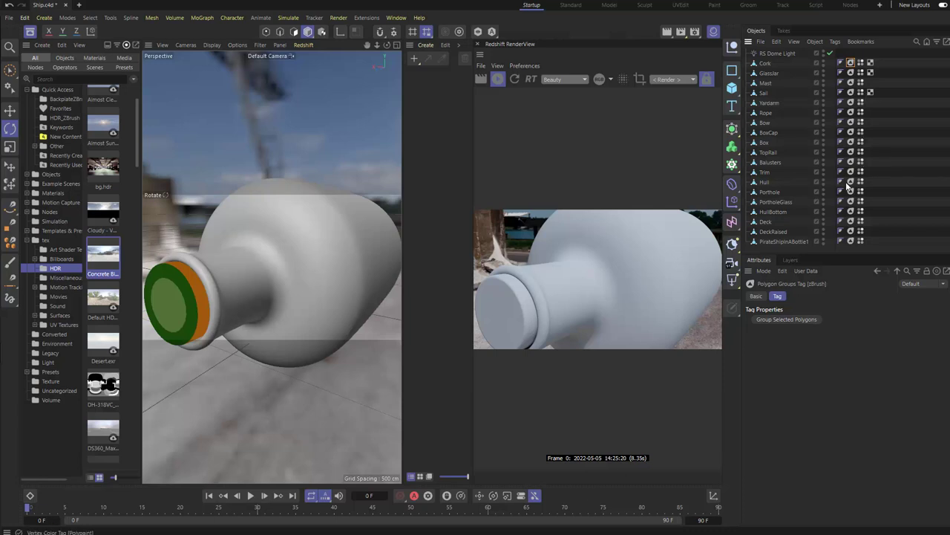
- Back in Cinema 4D, delete the Polygon Groups tags from all objects and the UVW tags from Cork, GlassJar and Sail
left_click(851, 241, "shift")
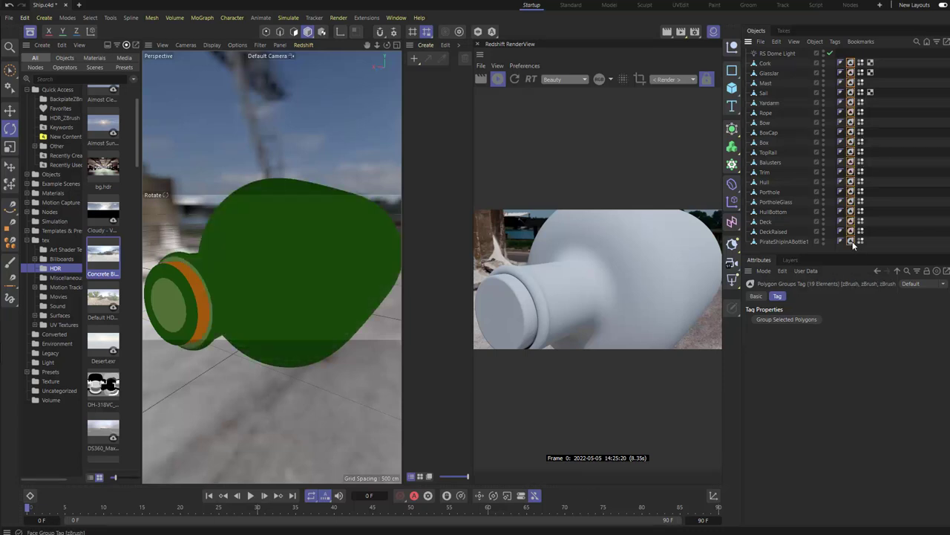
key("Delete")
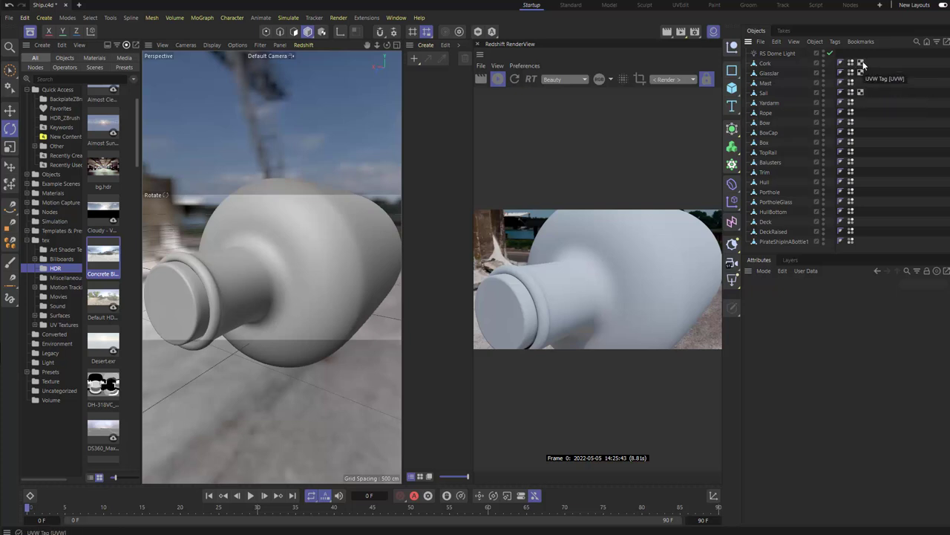
left_click(862, 64)
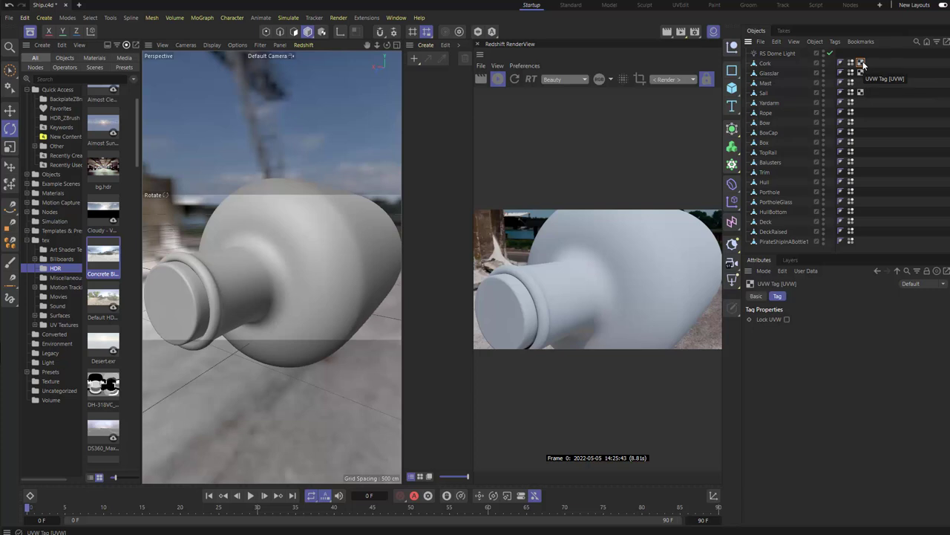
left_click(860, 94, "shift")
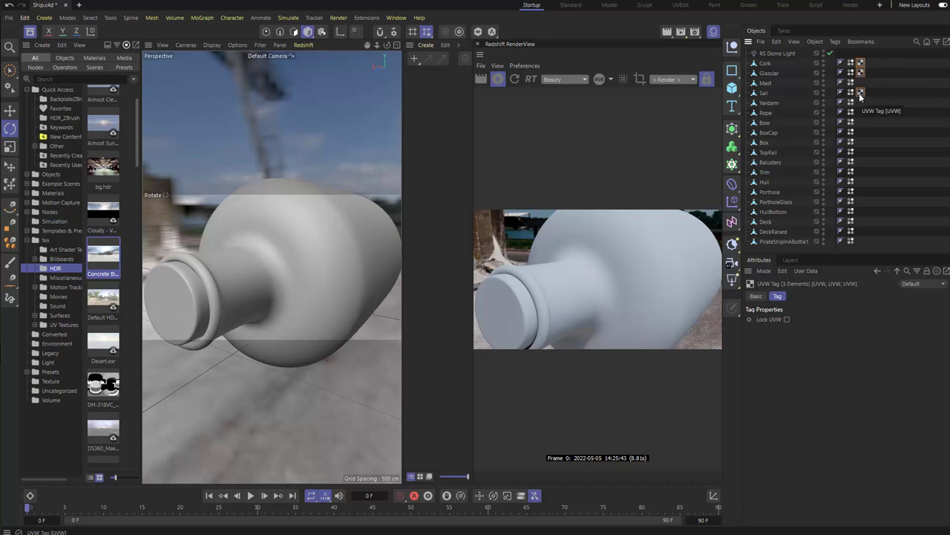
key("Delete")
left_click_drag(291, 274, 294, 216)
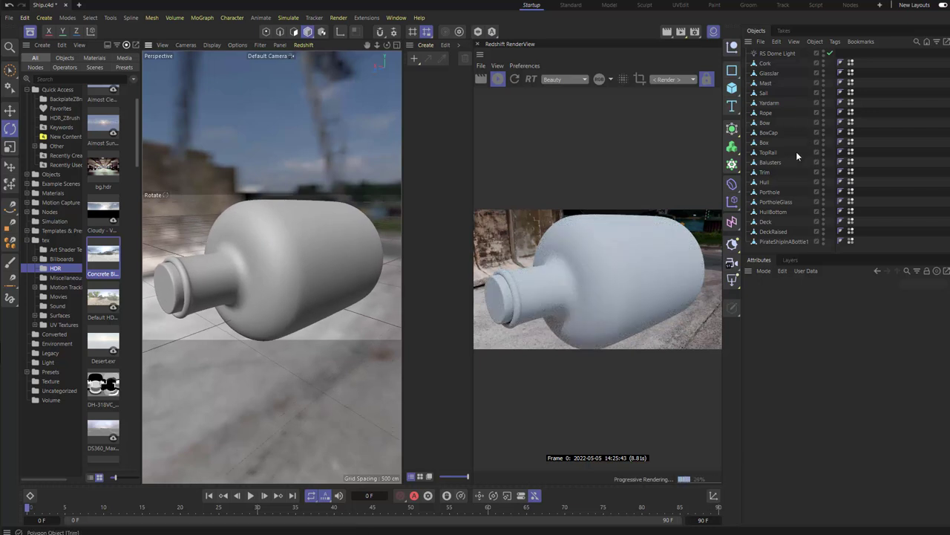
- Cycle the GlassJar's editor visibility and renderer visibility through their states and back to Default
left_click(769, 74)
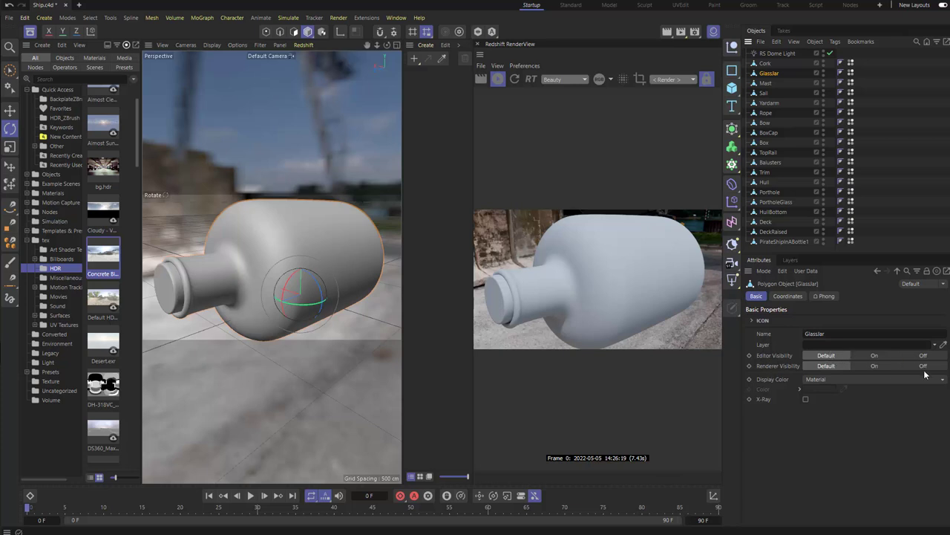
left_click(824, 72)
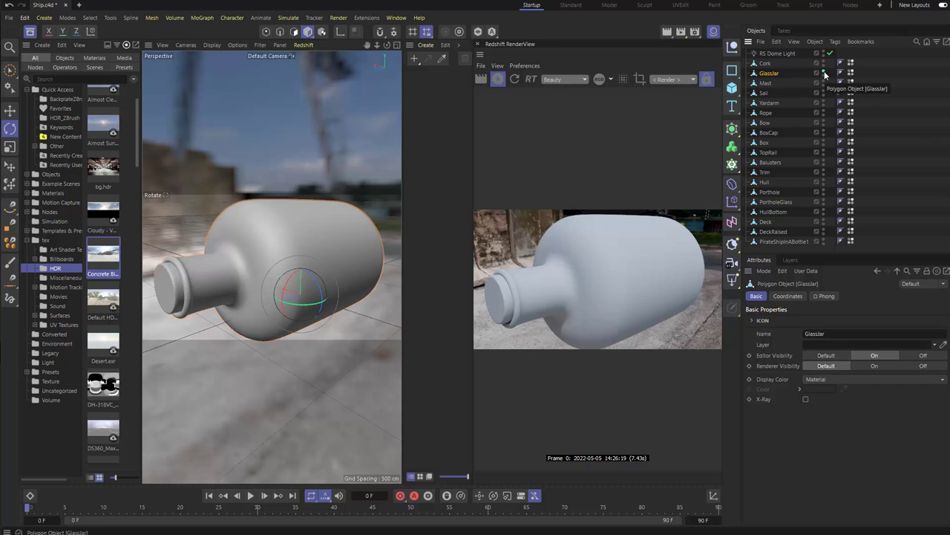
left_click(824, 72)
left_click(824, 72)
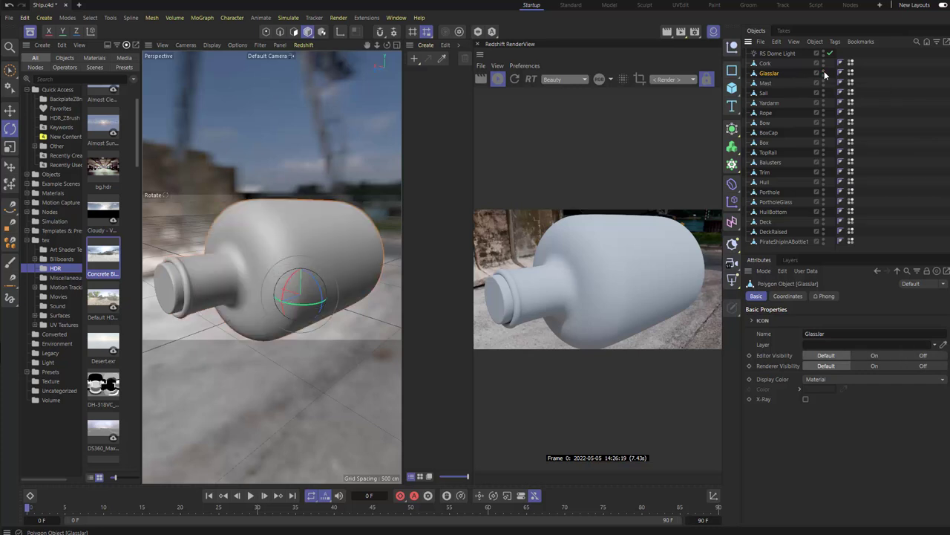
left_click(825, 72)
left_click(825, 72)
left_click(824, 76)
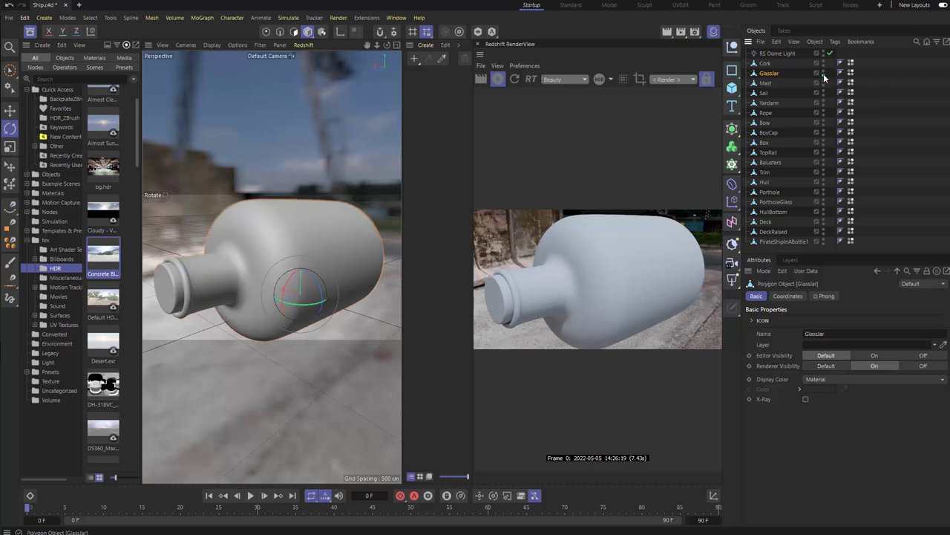
left_click(824, 76)
left_click(824, 77)
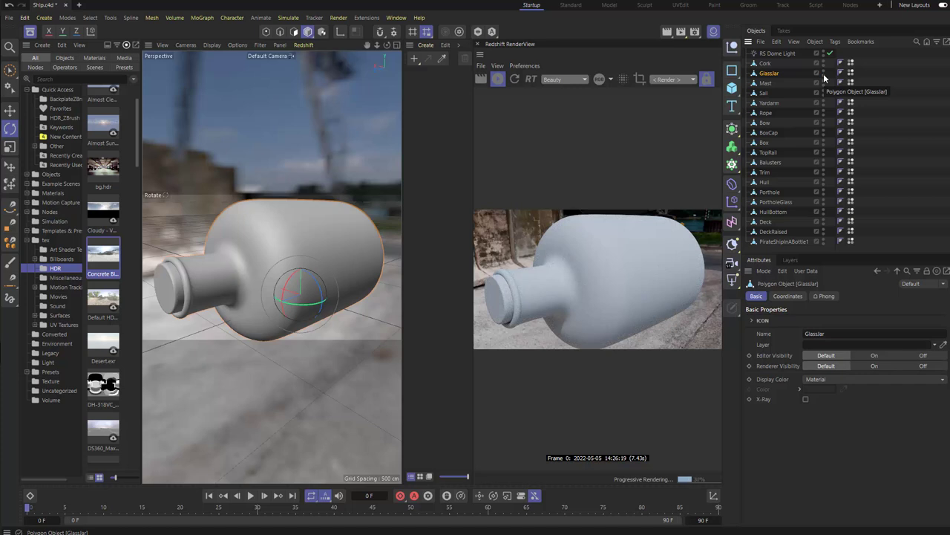
- Turn off both the editor and renderer visibility of the GlassJar to expose the ship inside
left_click(824, 75)
left_click(825, 74)
left_click(824, 74)
left_click(824, 75, "ctrl")
left_click(824, 75, "ctrl")
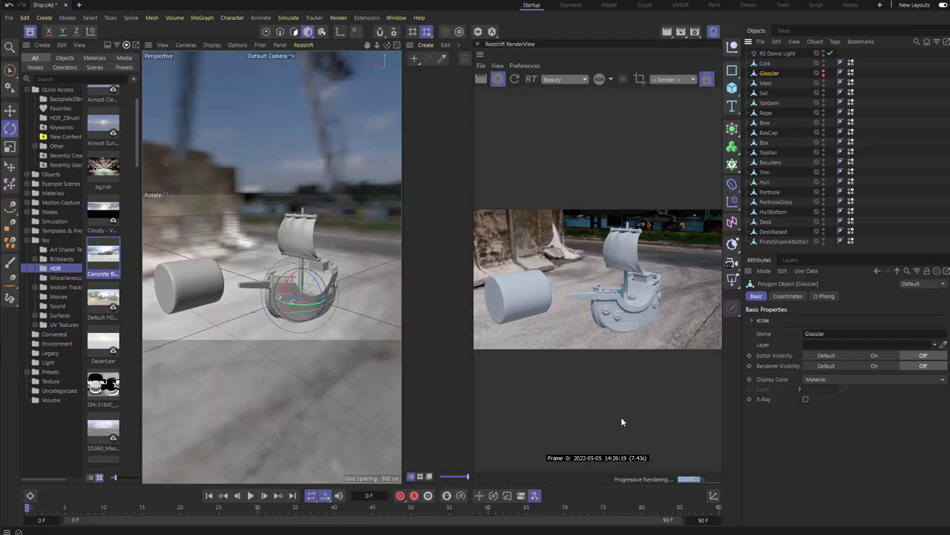
- Select the Sail and display its polypaint in the viewport through its Vertex Color tag
left_click_drag(328, 234, 344, 260, "alt")
left_click(765, 93)
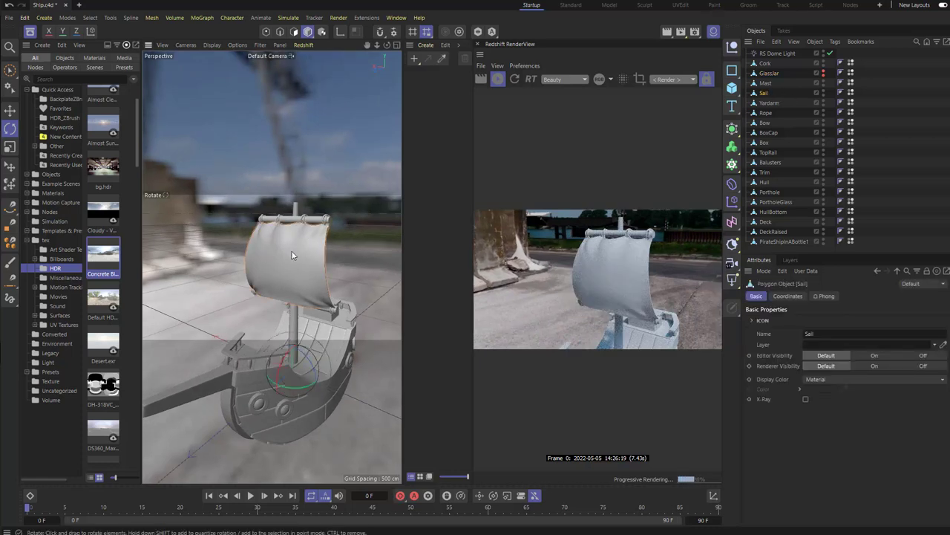
left_click(851, 92)
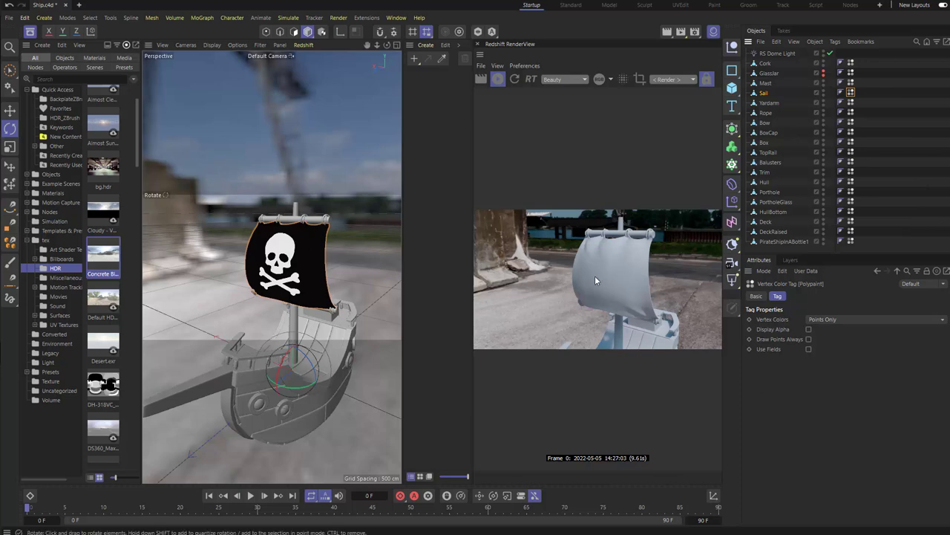
- Create a new Redshift Material, assign it to the Sail and select its material tag
left_click(414, 60)
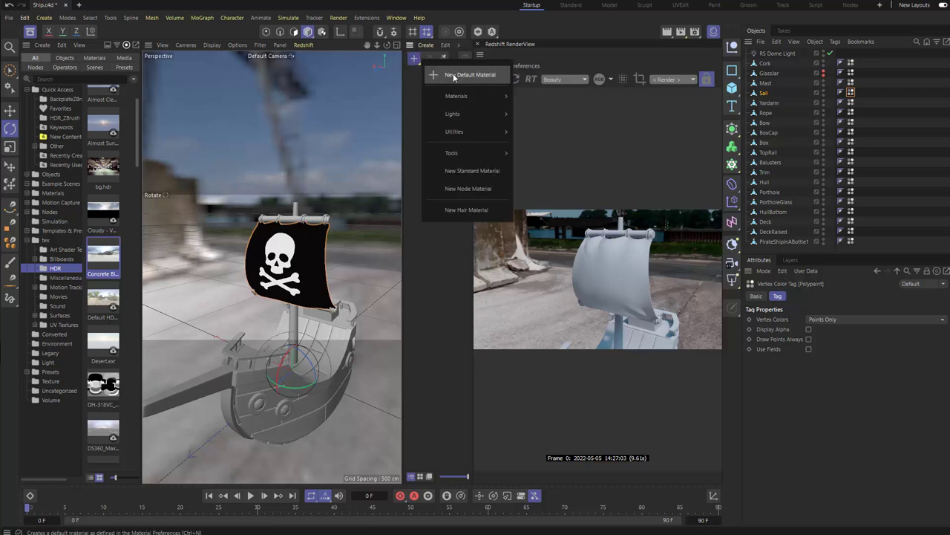
mouse_move(463, 99)
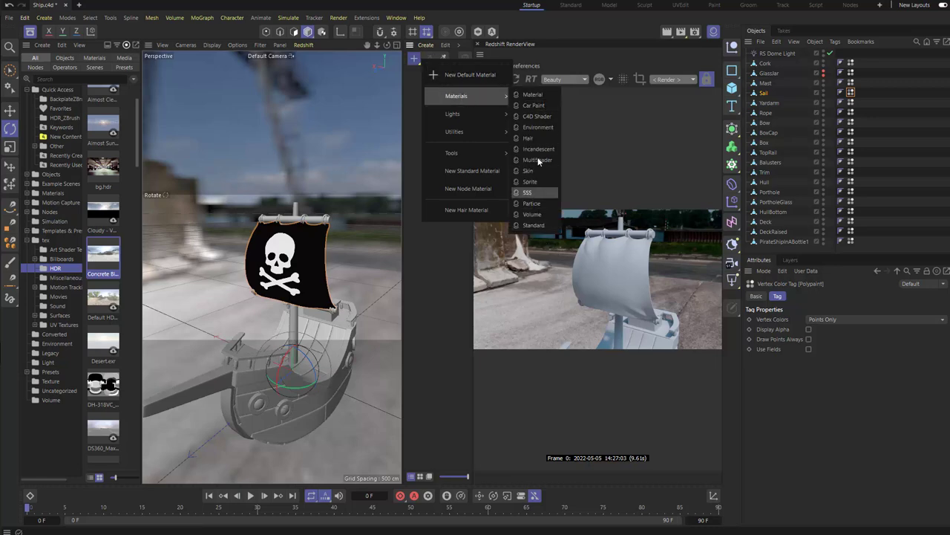
left_click(414, 74)
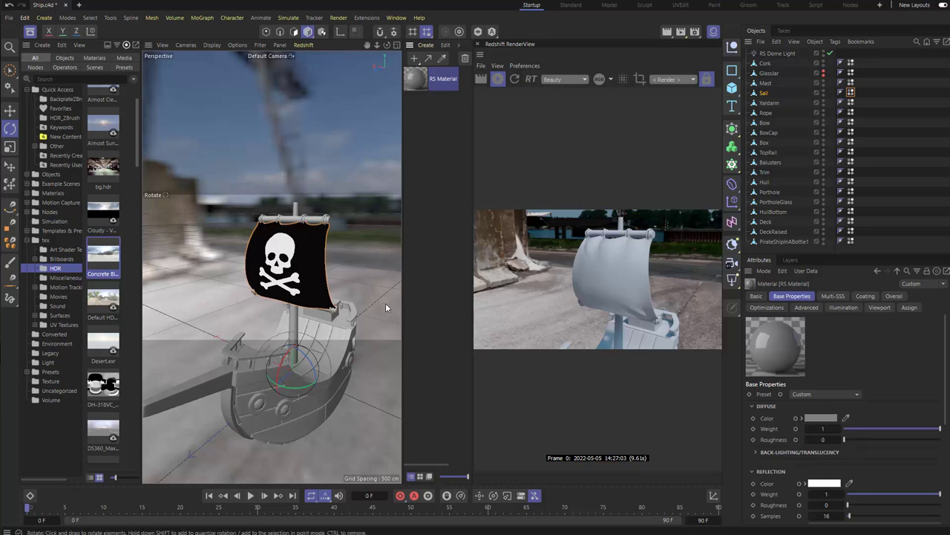
left_click_drag(419, 80, 291, 249)
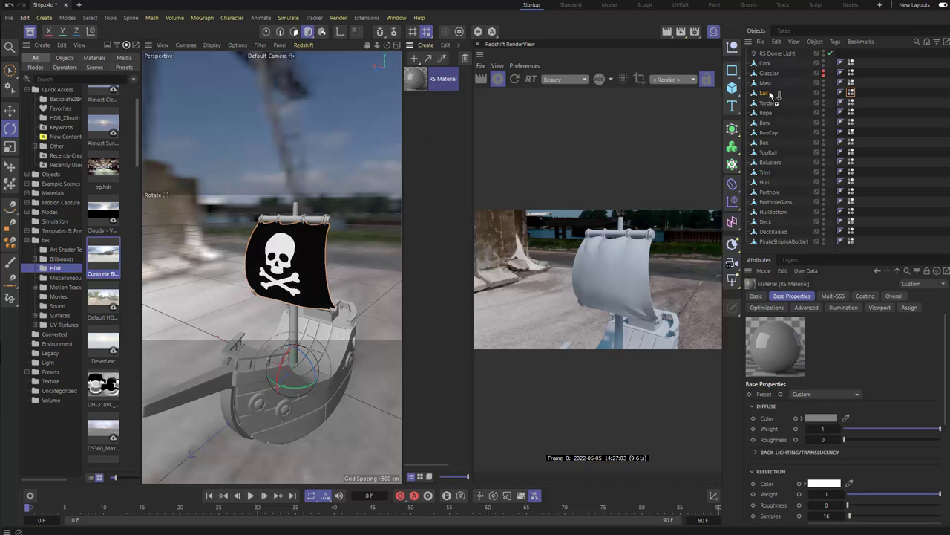
left_click(861, 91)
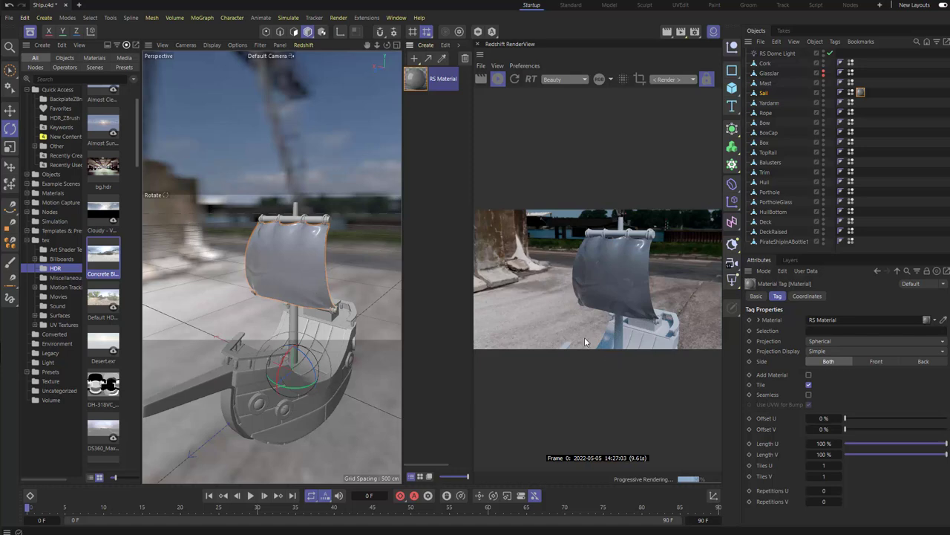
- Open the Sail's RS Material in the Material Editor and look over its Base Properties
left_click(417, 83)
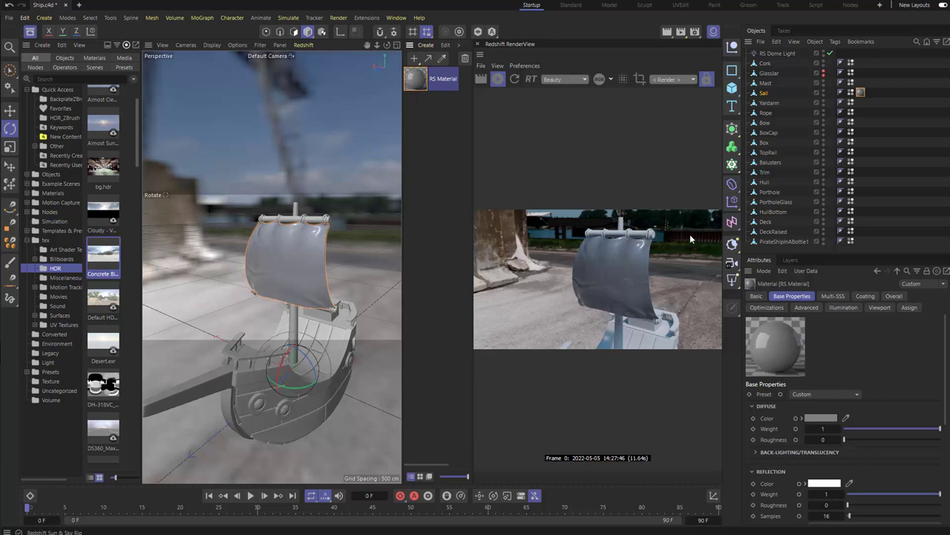
double_click(417, 78)
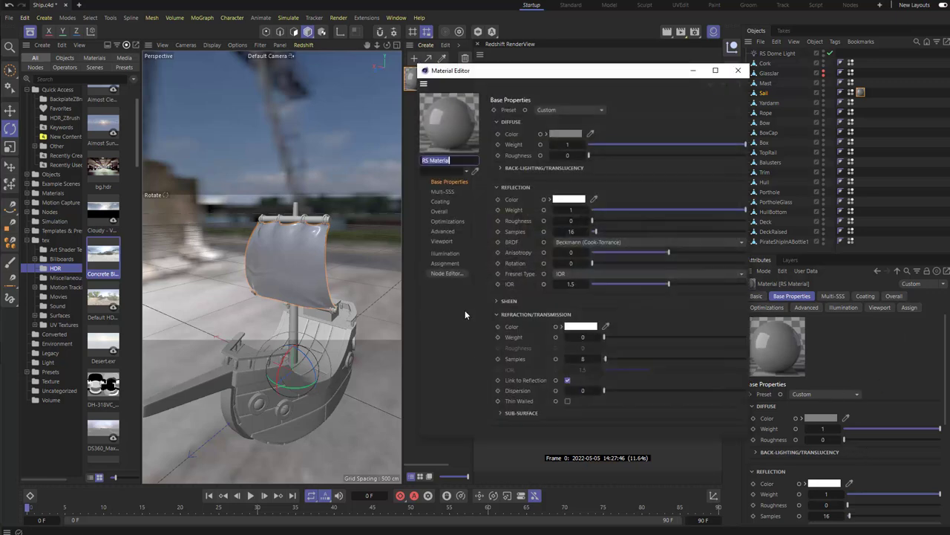
left_click_drag(616, 70, 551, 139)
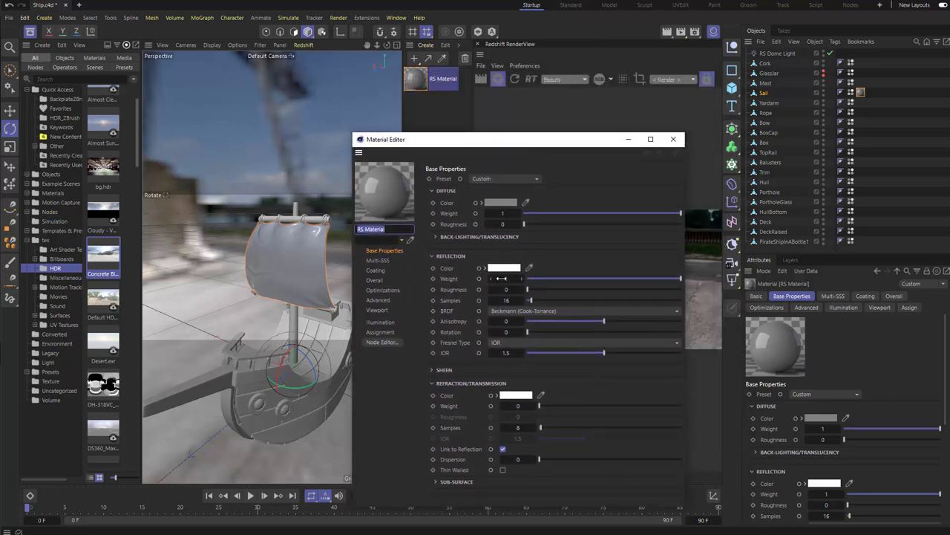
scroll(854, 407, "down", 5)
scroll(853, 414, "up", 5)
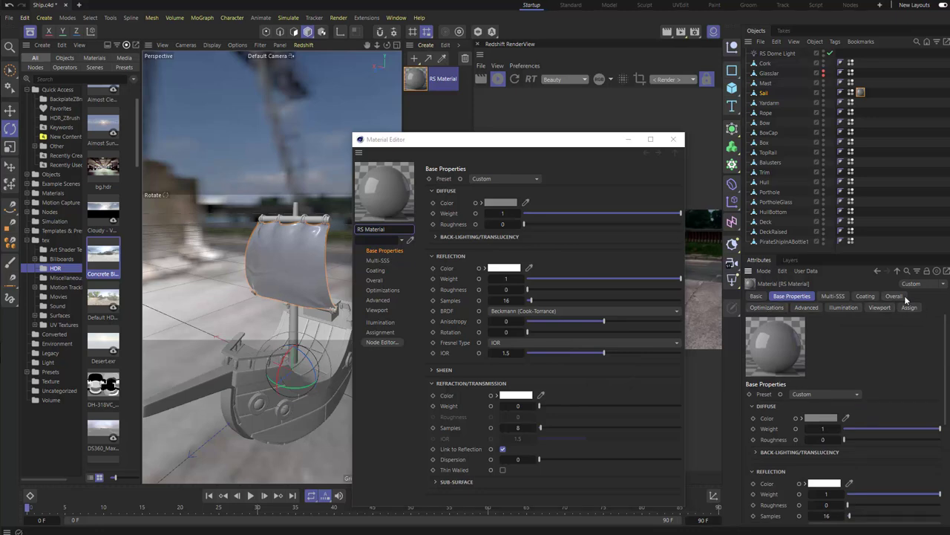
- Examine the RS Material's Coating and Multi-SSS settings, then return to its Base Properties
left_click(863, 296)
left_click(833, 296)
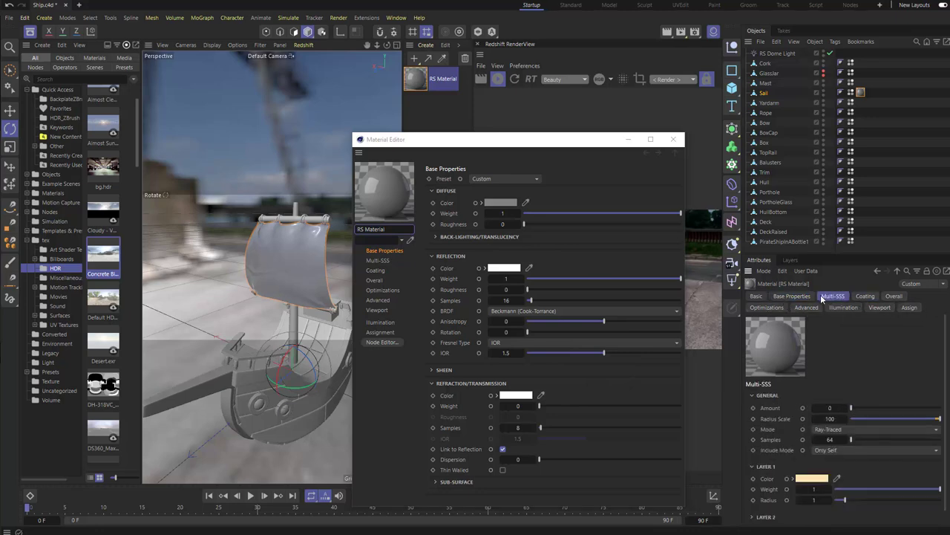
left_click(791, 296)
left_click(376, 270)
left_click(377, 260)
left_click(381, 250)
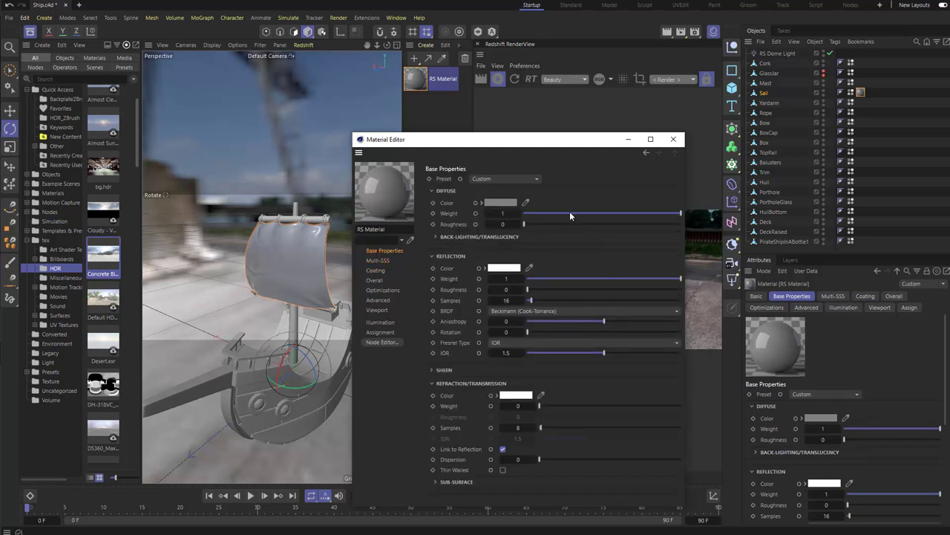
- Open the Sail material's node graph in the Node Editor, place its window below the render preview, and select the RS Material node
left_click(383, 342)
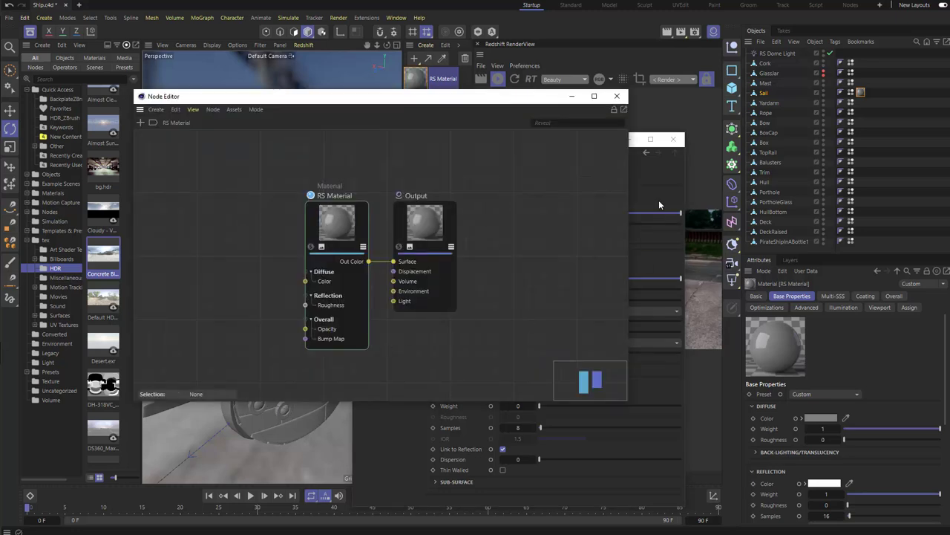
left_click_drag(550, 96, 658, 225)
left_click_drag(633, 128, 621, 46)
middle_click_drag(316, 152, 299, 140, "alt")
left_click_drag(497, 225, 592, 237)
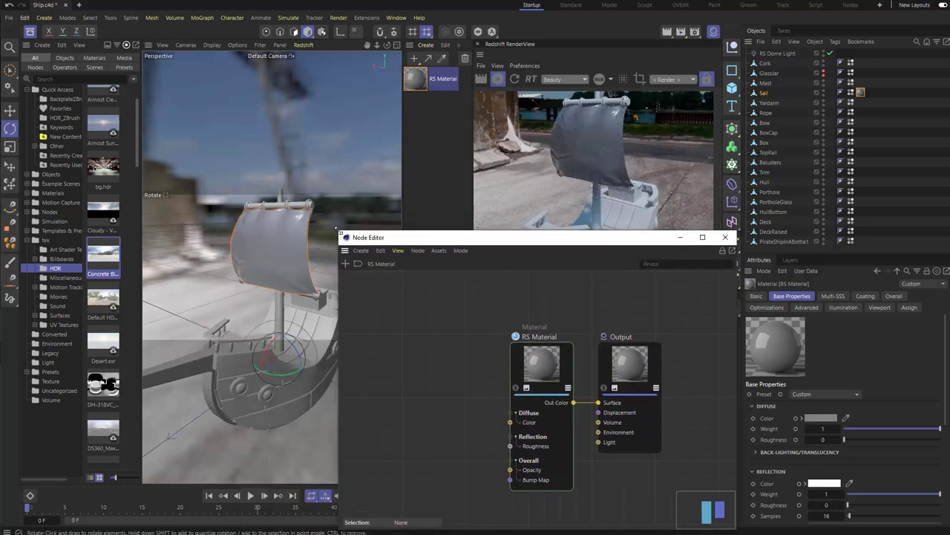
left_click(544, 376)
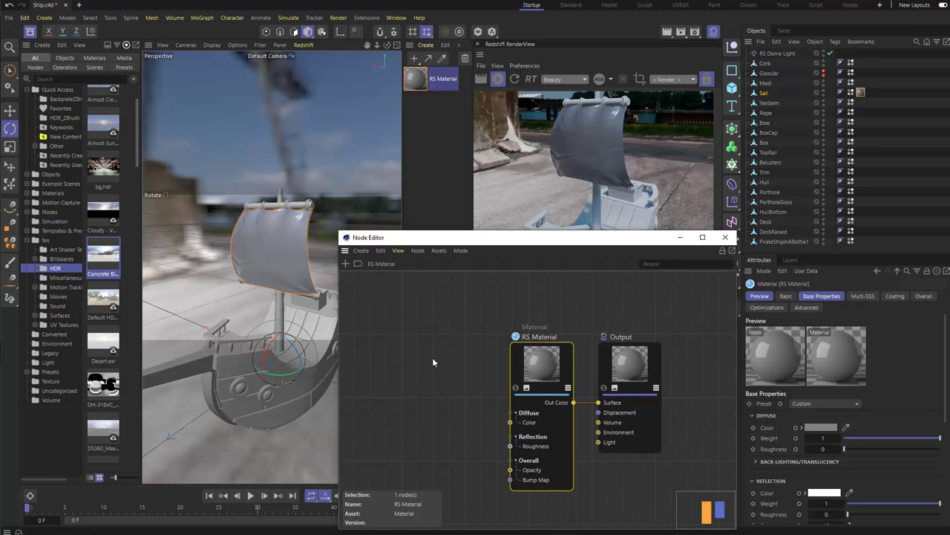
left_click(345, 264)
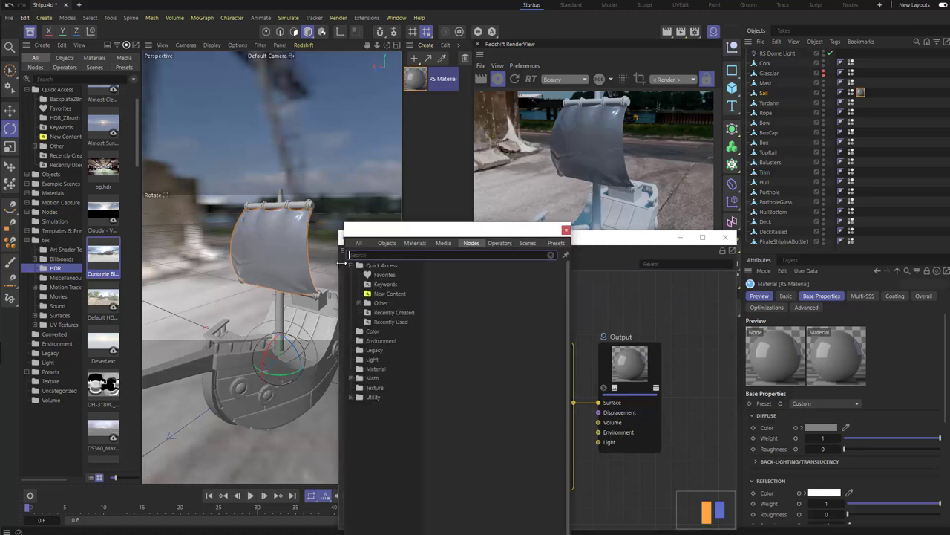
left_click_drag(420, 233, 247, 194)
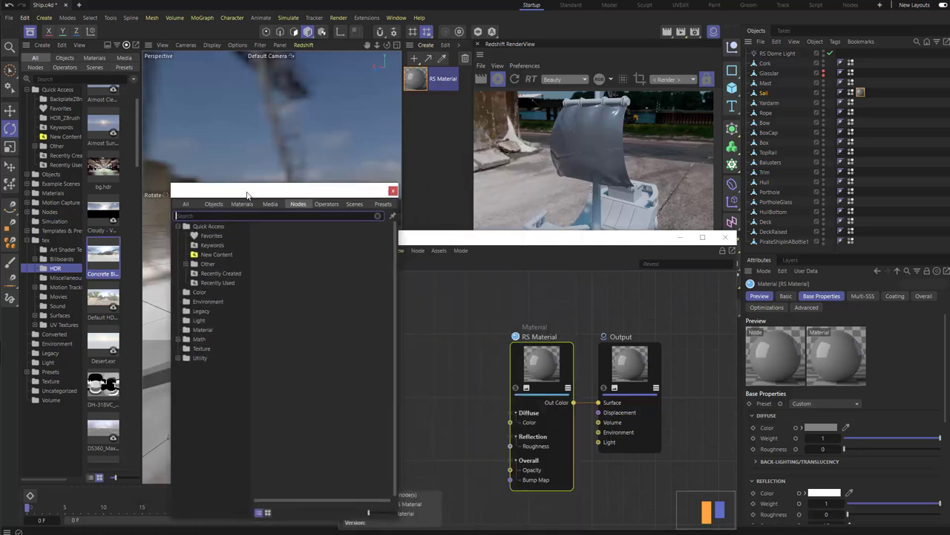
left_click(430, 306)
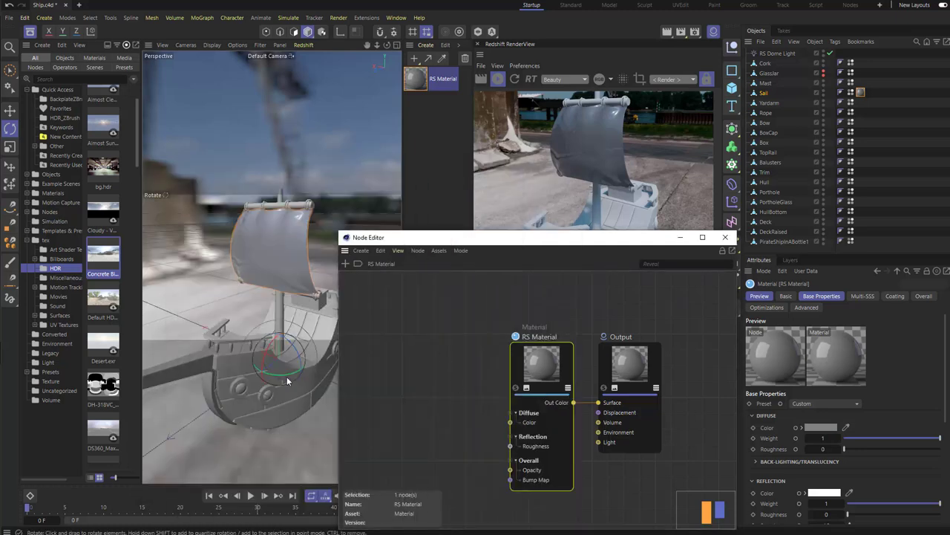
left_click(344, 264)
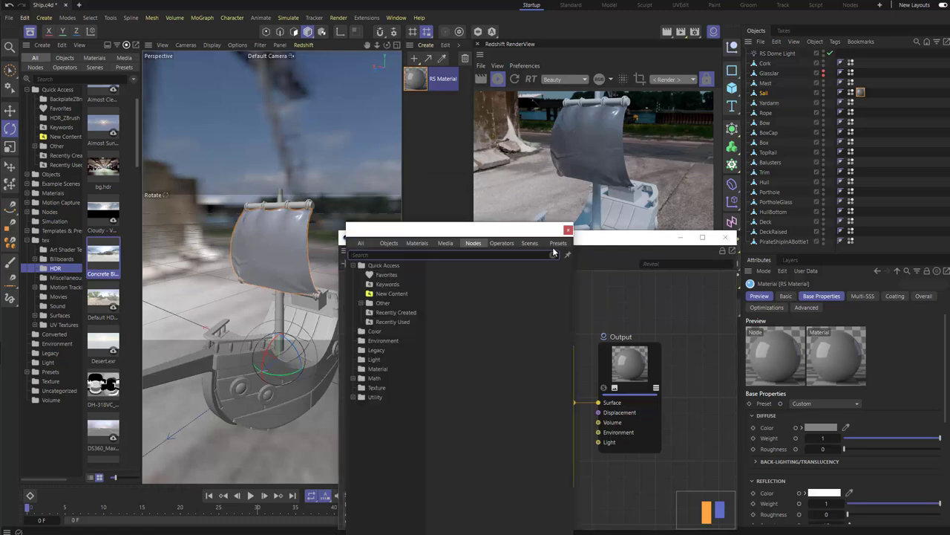
left_click_drag(520, 229, 284, 229)
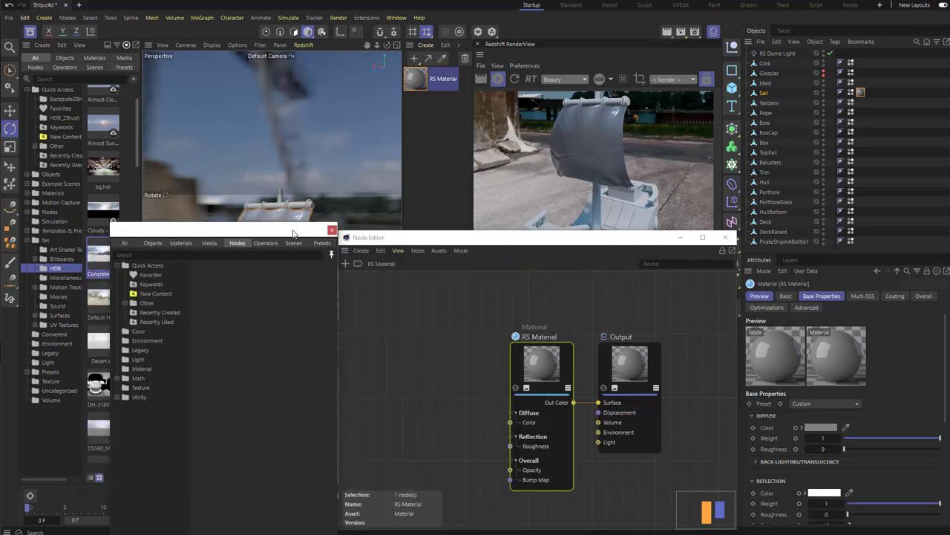
left_click(418, 308)
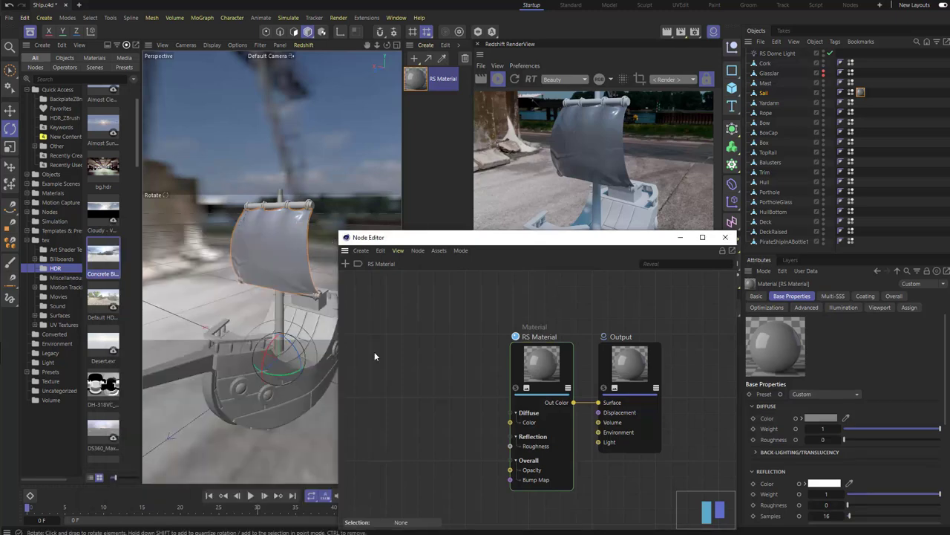
- Search the nodes for "vertex" and add a Vertex Attribute node beside the RS Material node
key("c")
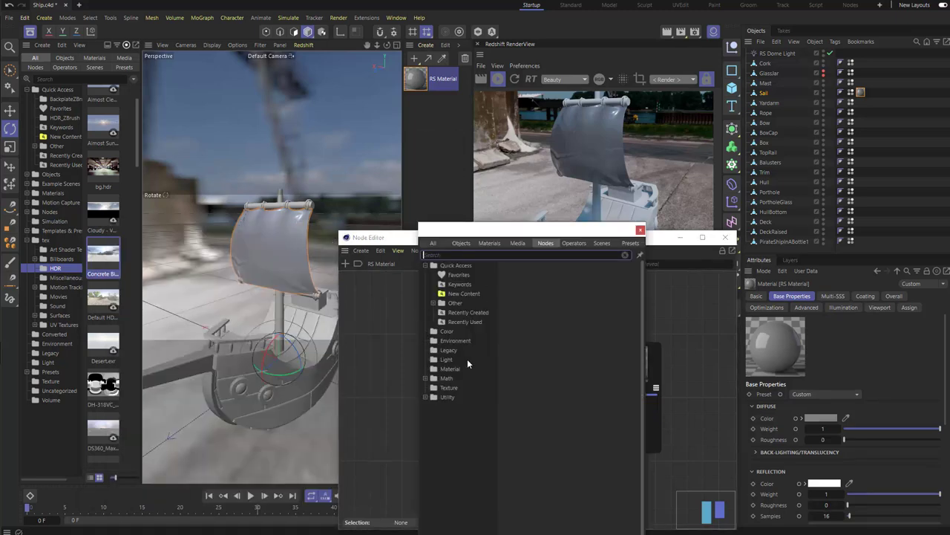
type("vertex")
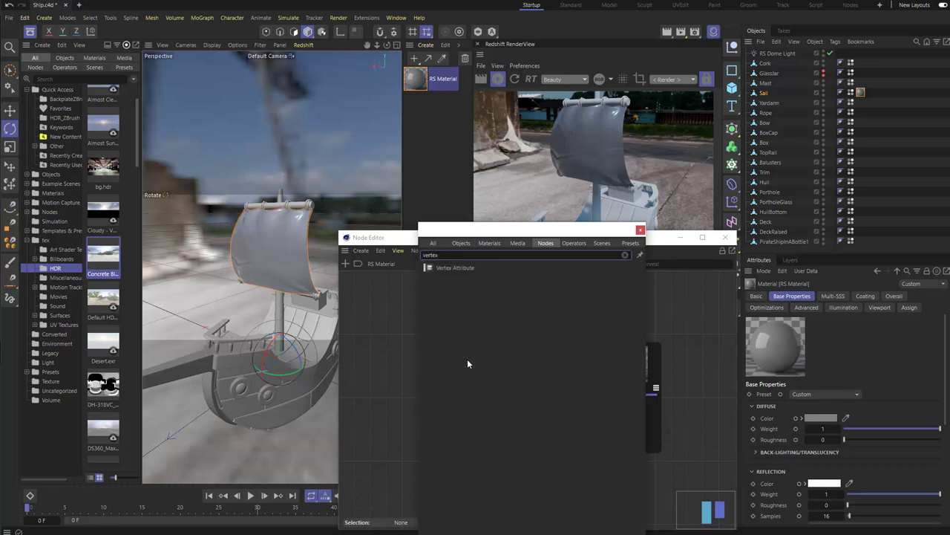
left_click_drag(440, 267, 384, 367)
left_click(639, 230)
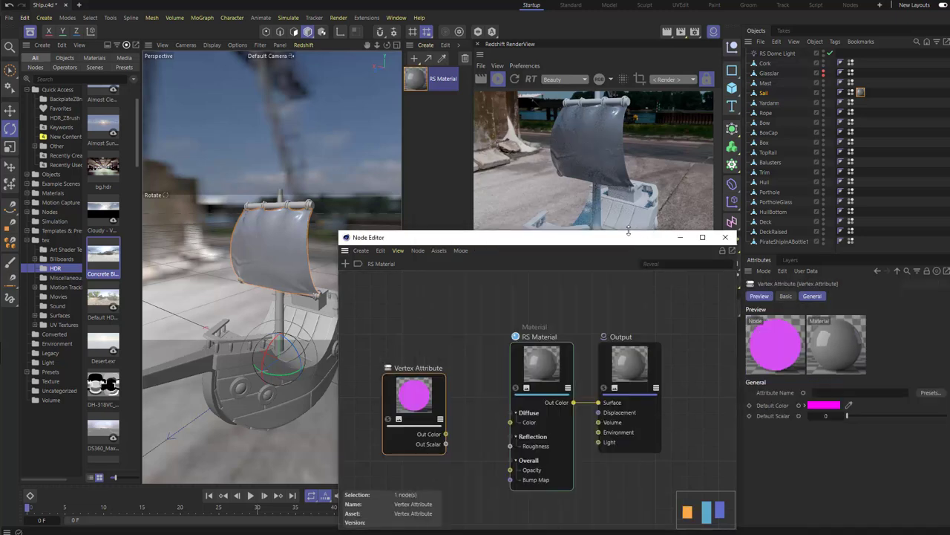
left_click_drag(420, 401, 443, 370)
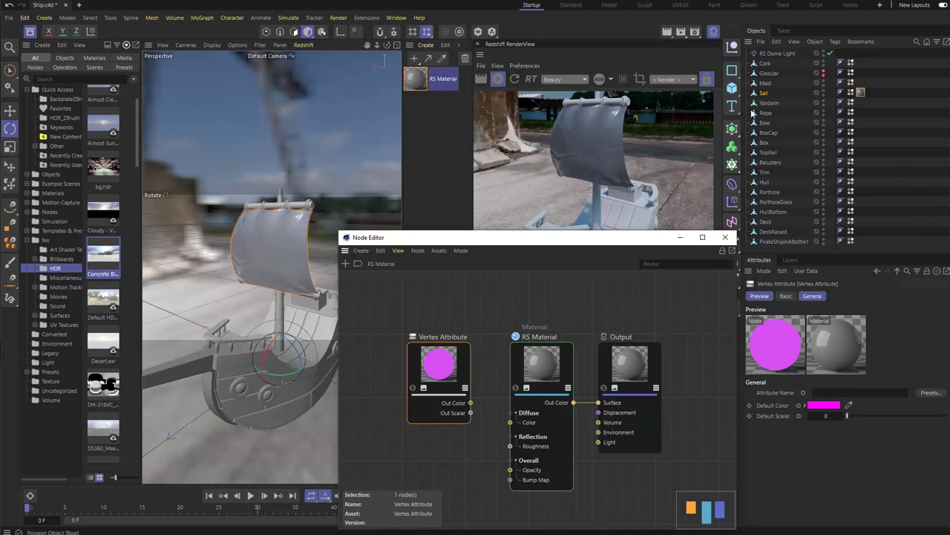
- Assign the Sail's Polypaint tag as the Vertex Attribute's Attribute Name and connect its Out Color to the RS Material's Diffuse Color
left_click(851, 92)
left_click(446, 364)
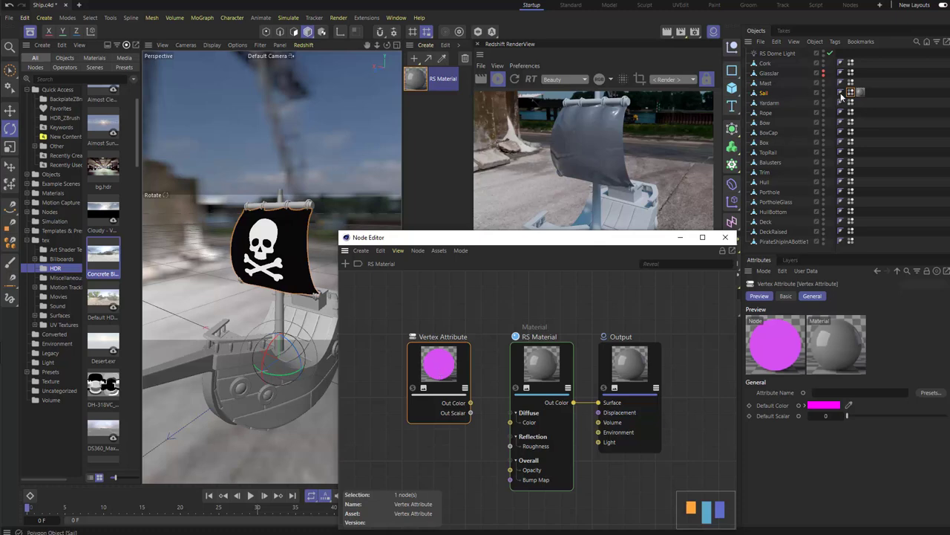
left_click_drag(858, 167, 846, 396)
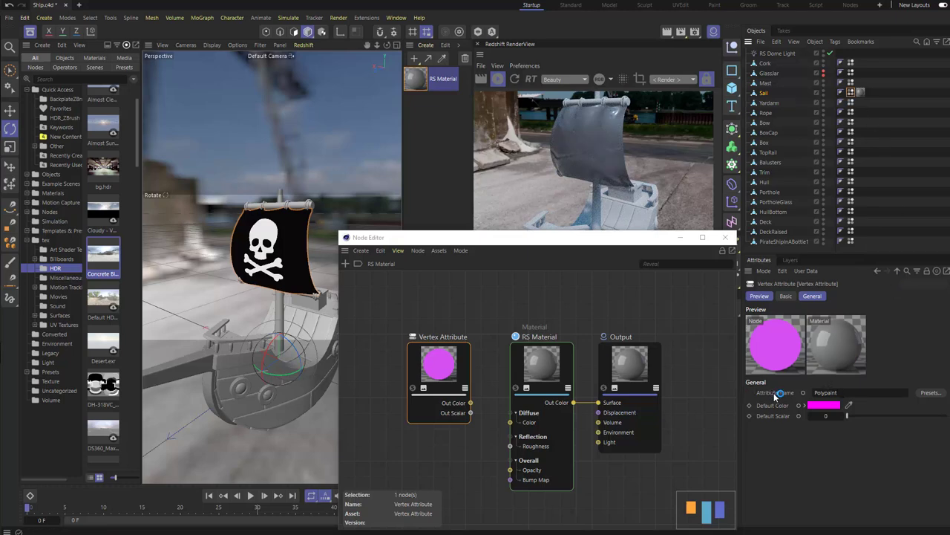
left_click(398, 334)
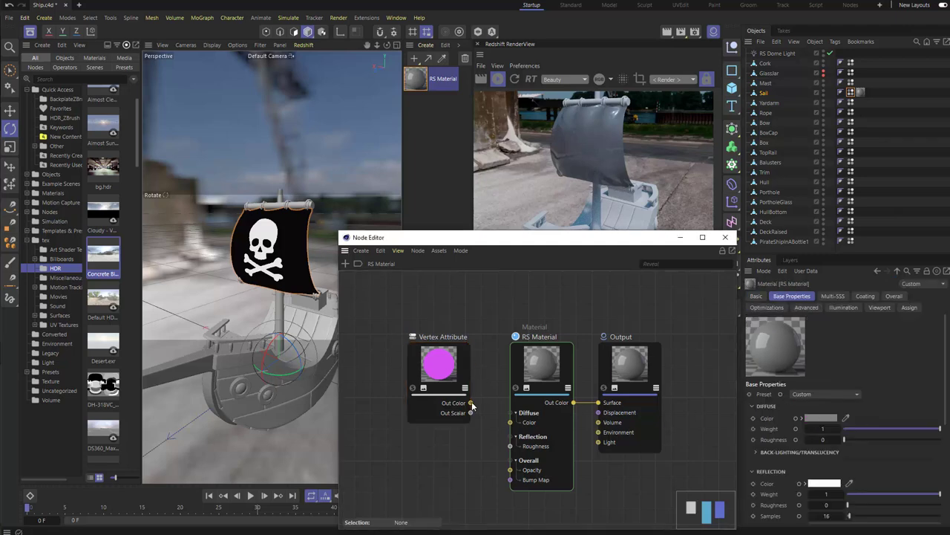
left_click_drag(470, 402, 510, 422)
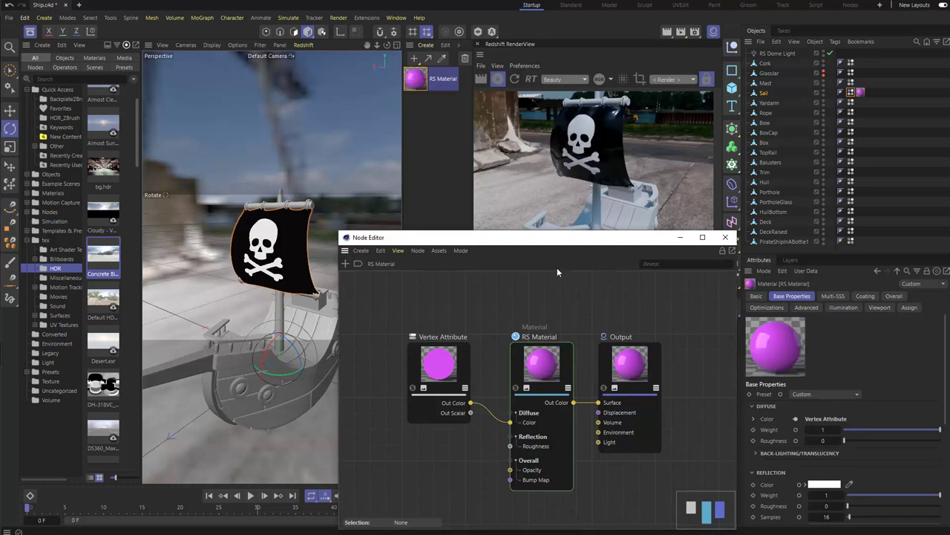
mouse_move(523, 322)
middle_mouse_down()
mouse_move(509, 333)
mouse_move(518, 314)
middle_mouse_up()
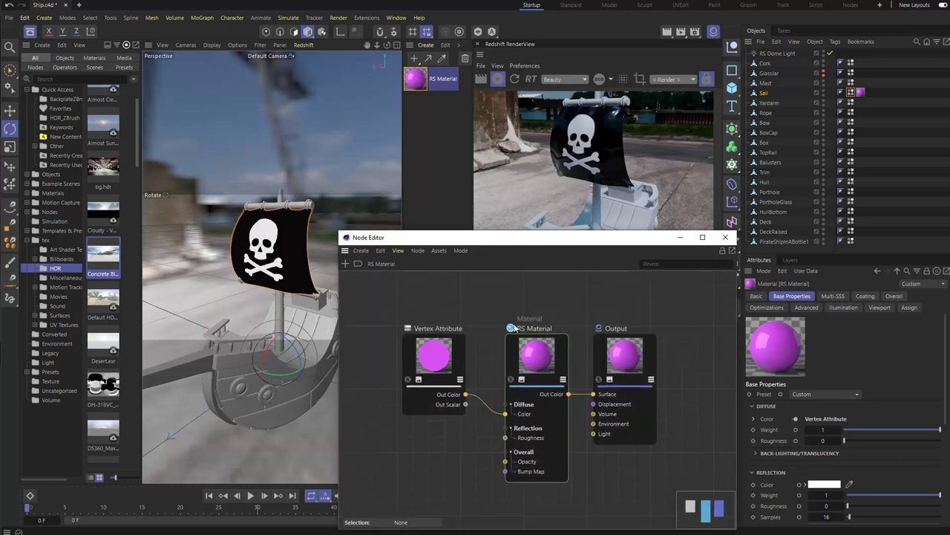
- Toggle the Vertex Attribute node's unconnected ports, and hide the preview thumbnails of the Vertex Attribute, RS Material and Output nodes
left_click(460, 380)
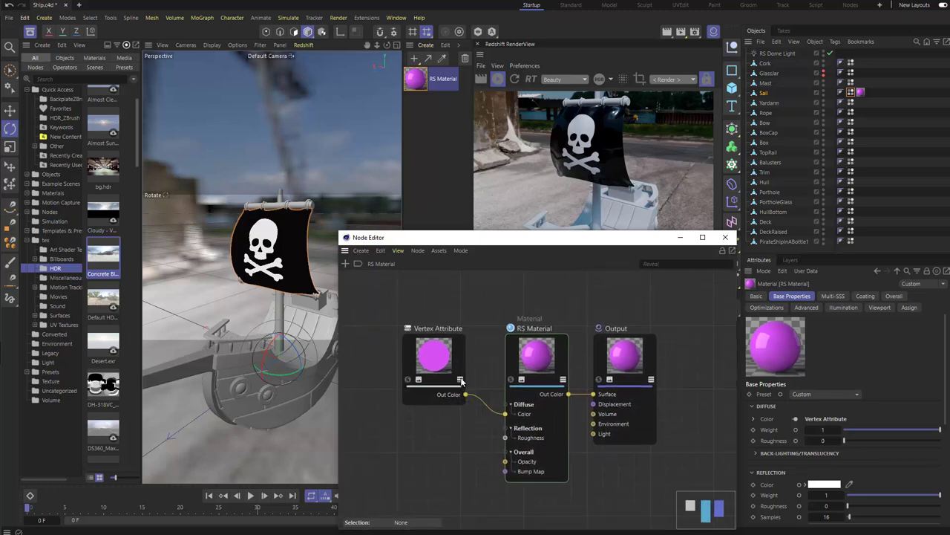
left_click(460, 380)
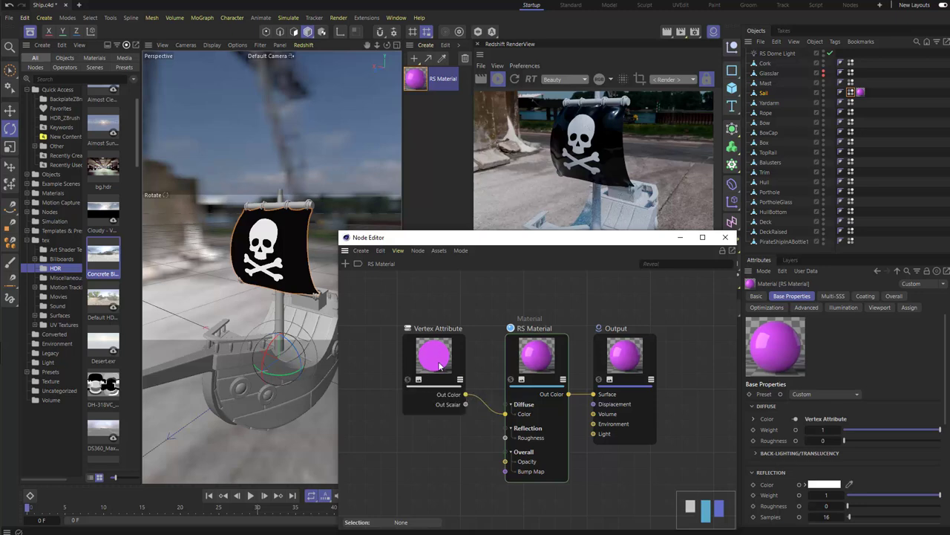
left_click(419, 380)
left_click(521, 379)
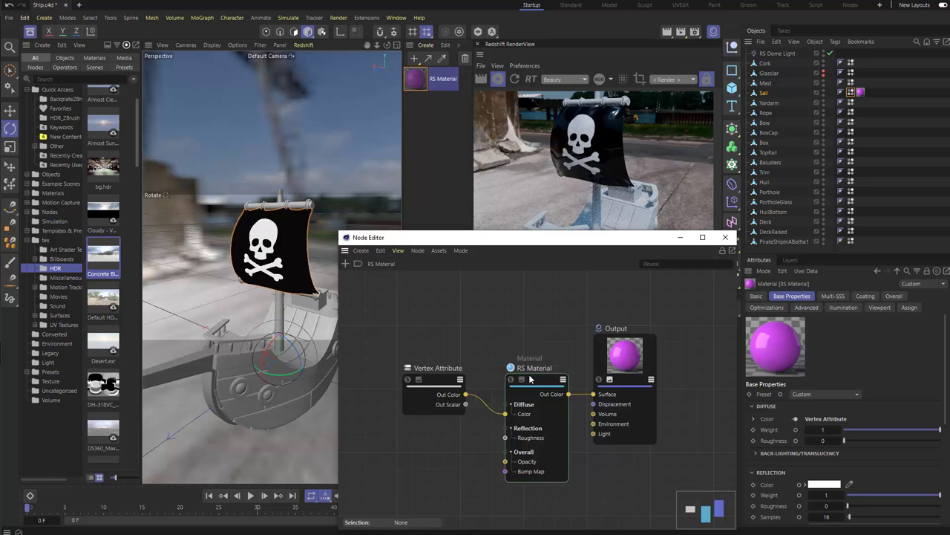
left_click(610, 379)
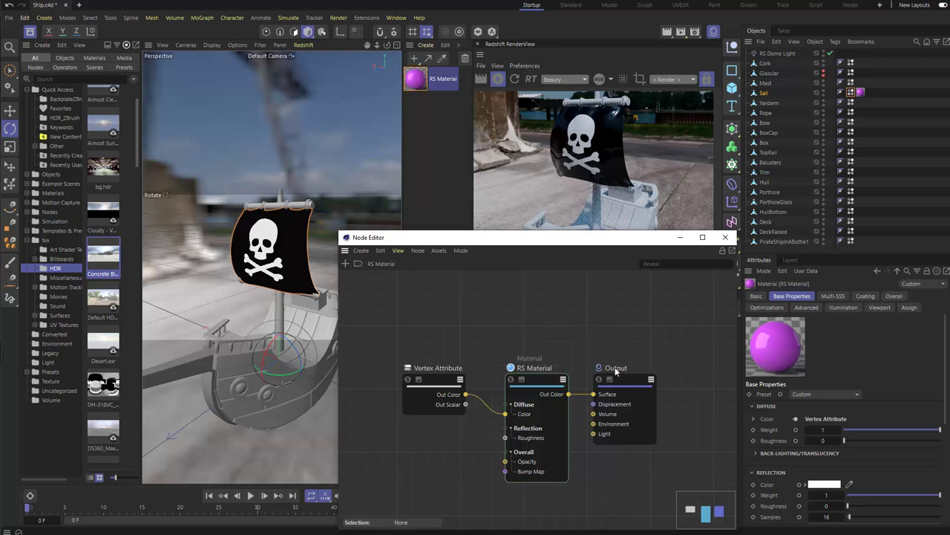
- Solo the Vertex Attribute node to inspect the polypaint alone on the rendered sail, and turn solo off again
left_click(407, 381)
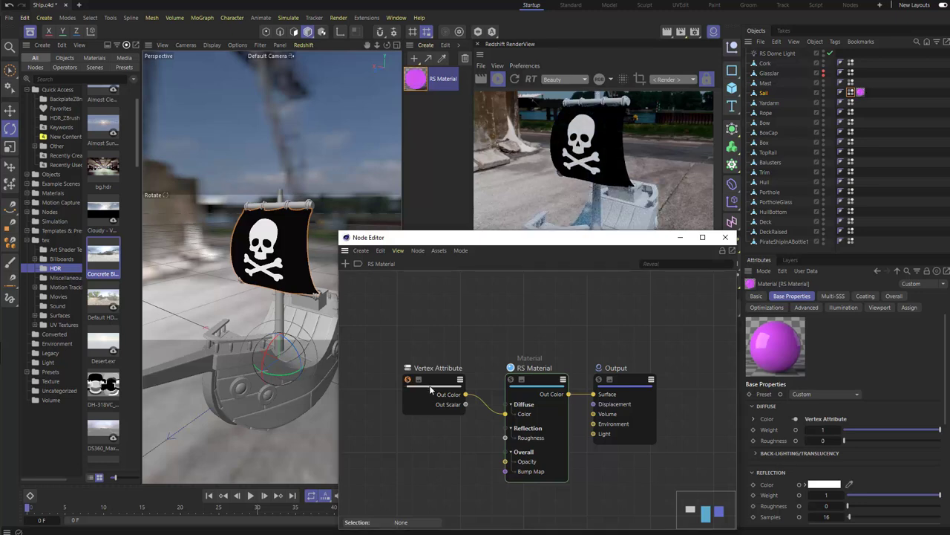
left_click_drag(429, 384, 426, 388)
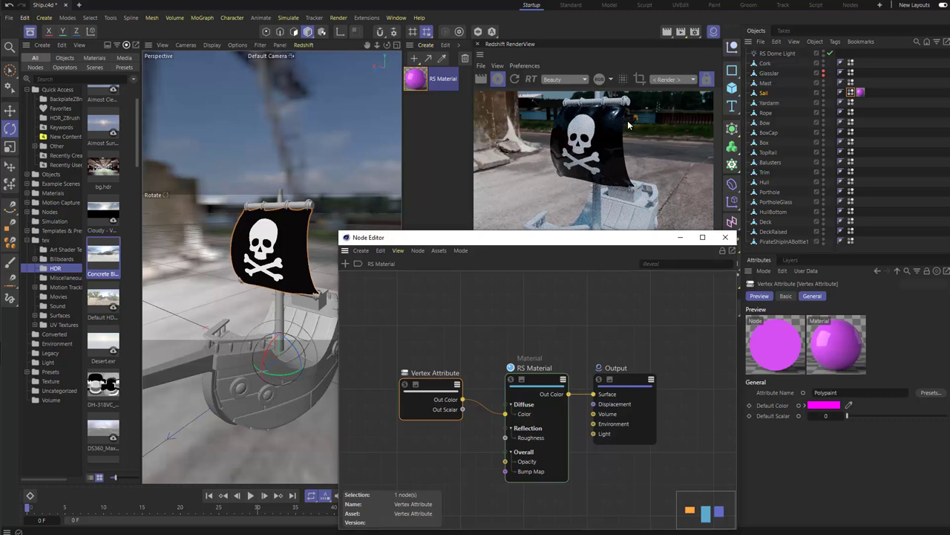
left_click(405, 386)
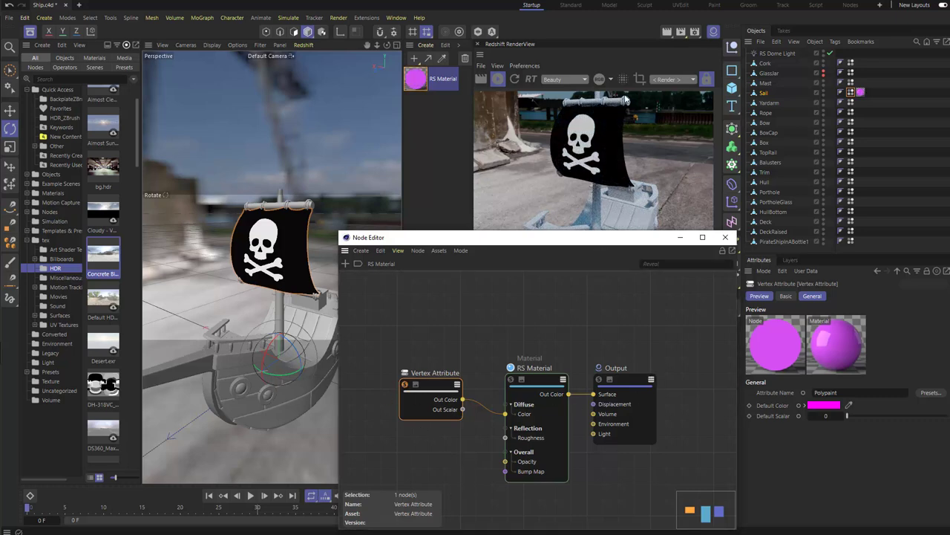
left_click(405, 385)
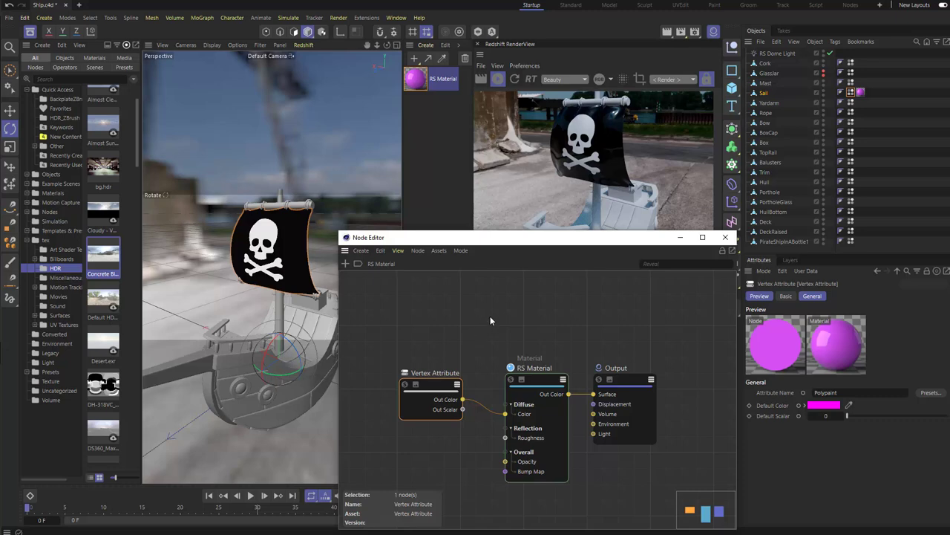
- Close the Node Editor and set the Sail material's Reflection Roughness to 0.629
left_click(726, 240)
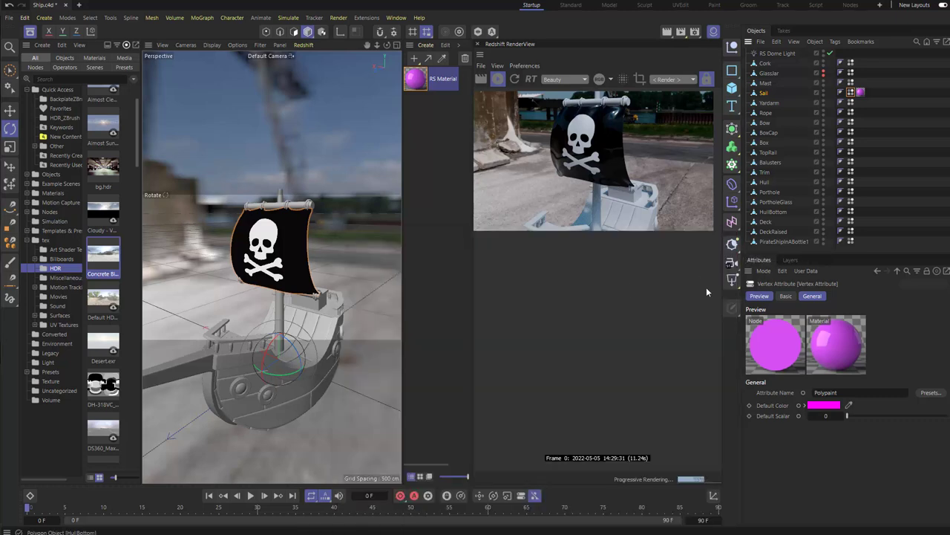
left_click(421, 82)
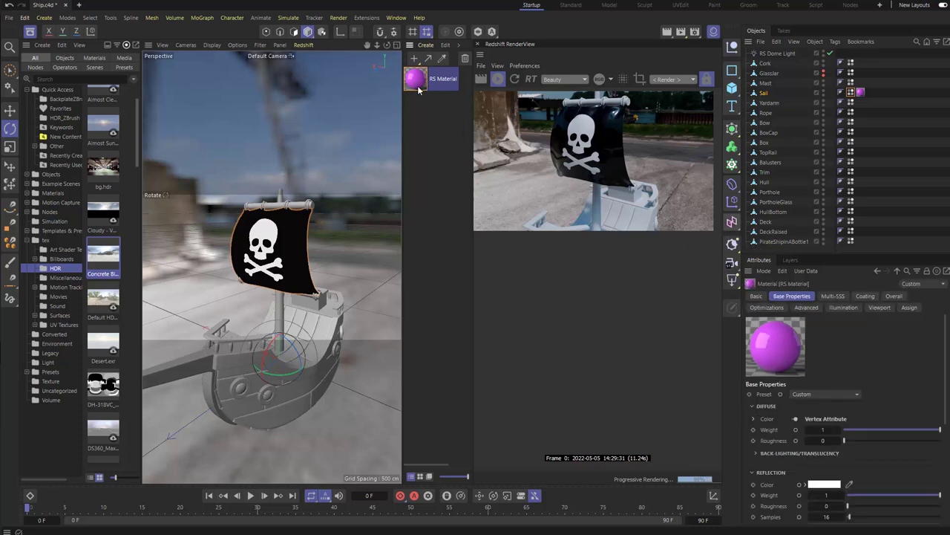
scroll(876, 386, "down", 4)
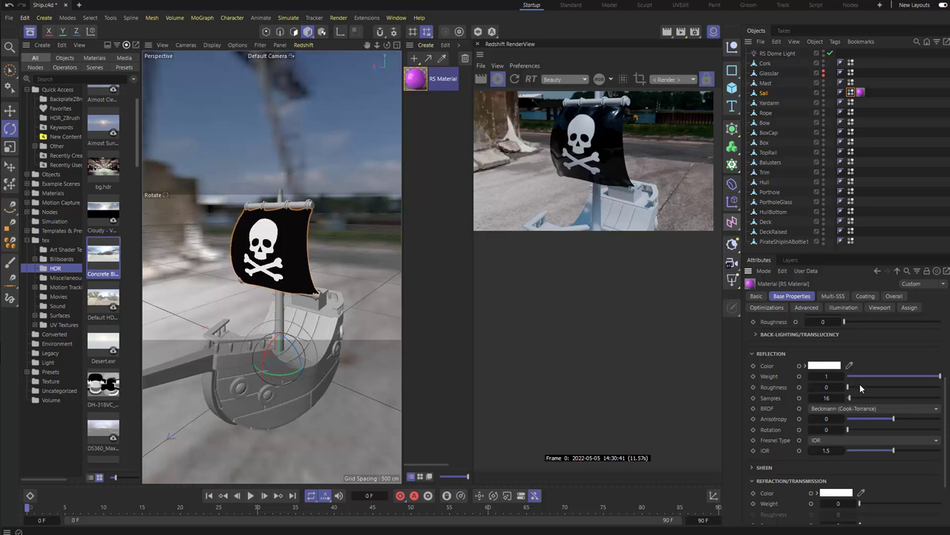
left_click_drag(850, 388, 906, 388)
left_click_drag(599, 151, 598, 264)
scroll(301, 291, "down", 5)
scroll(290, 260, "up", 5)
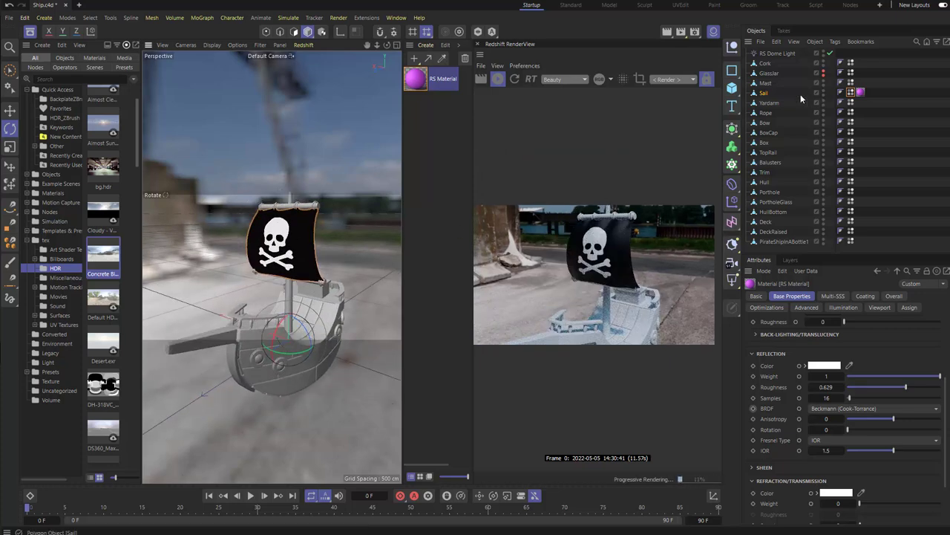
- Rename the RS Material as Sail
double_click(444, 79)
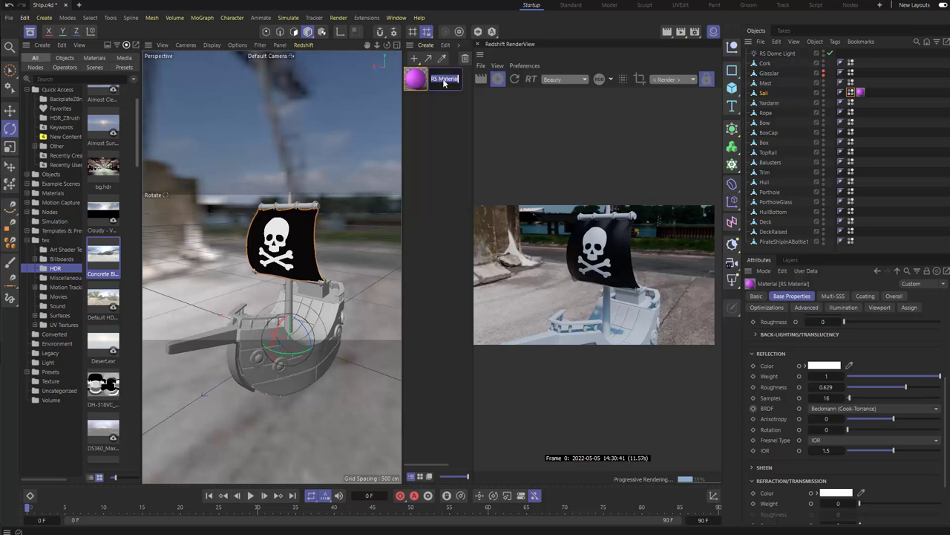
type("Sail")
key("Return")
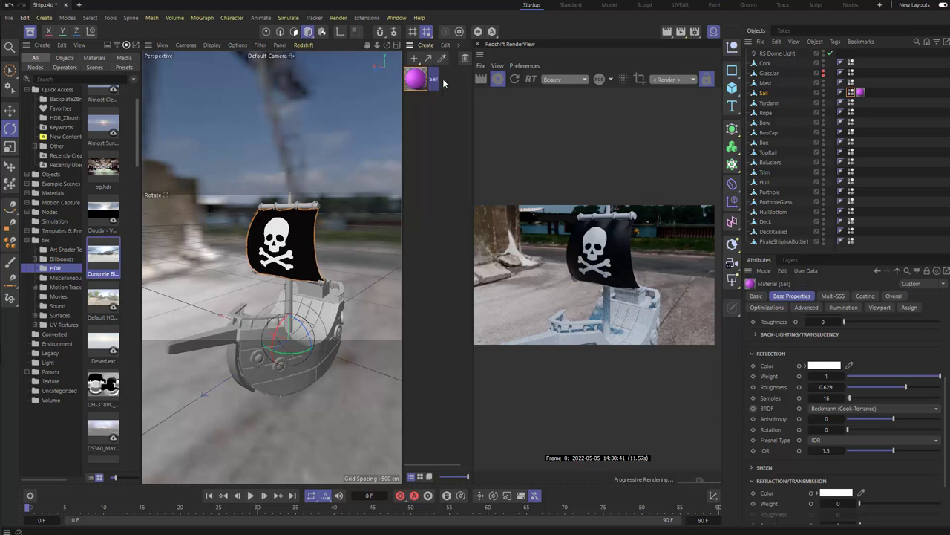
- Add a Plane mesh primitive to the scene to serve as the ground beneath the ship
left_click_drag(332, 297, 324, 250)
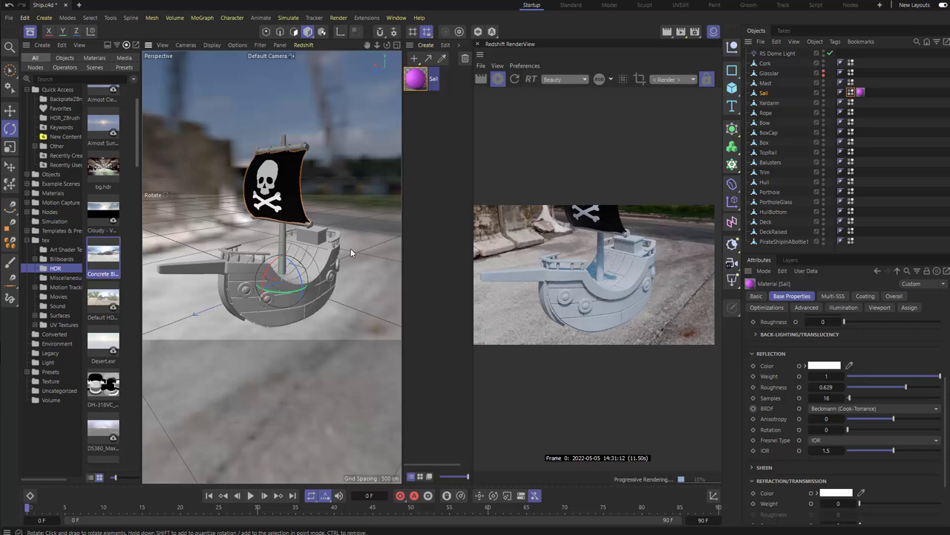
left_click(25, 18)
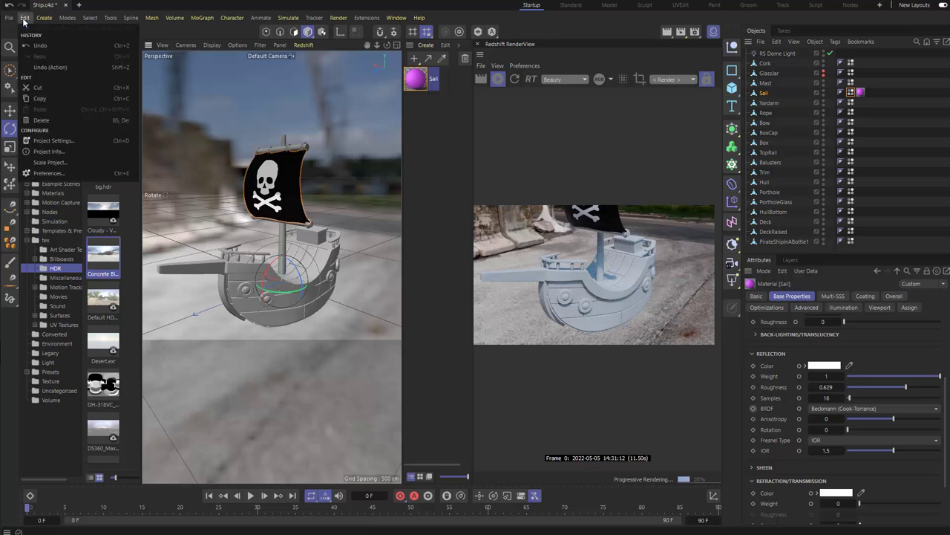
mouse_move(44, 18)
mouse_move(64, 131)
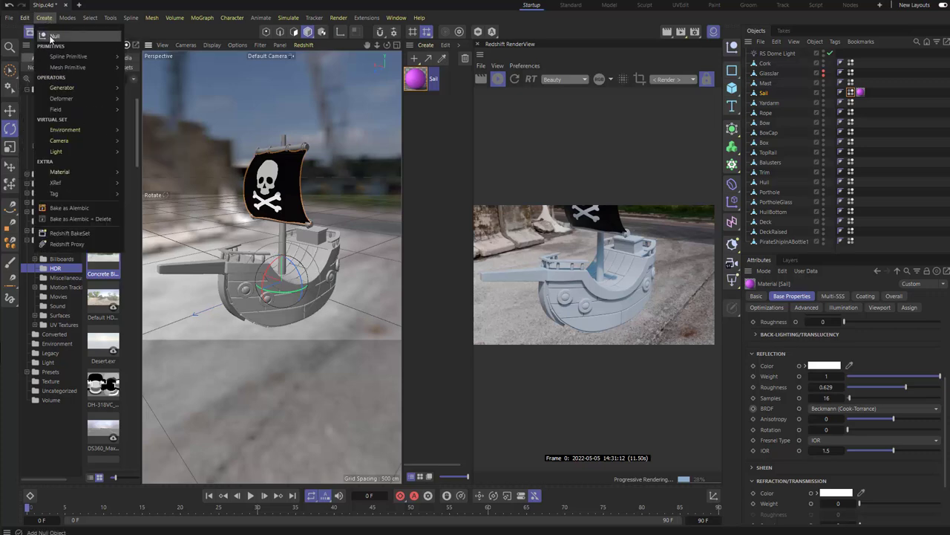
mouse_move(69, 67)
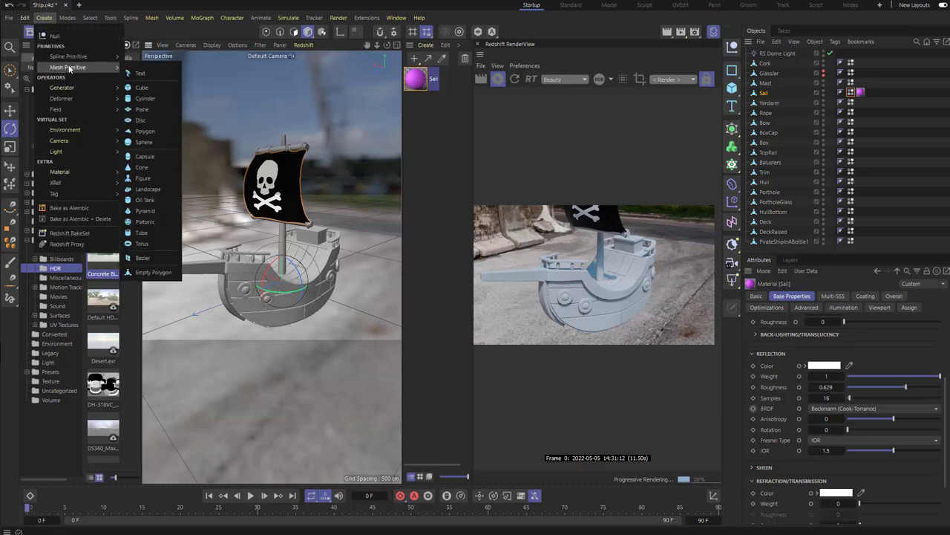
left_click(141, 109)
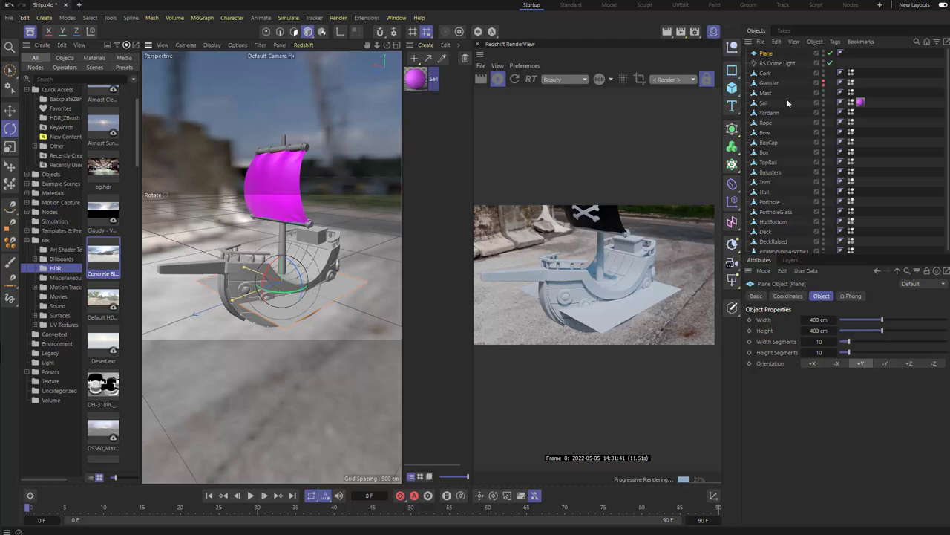
- Hide the Asset Browser and lower the plane about 109 cm, to the underside of the hull, using the side view
middle_click(307, 243)
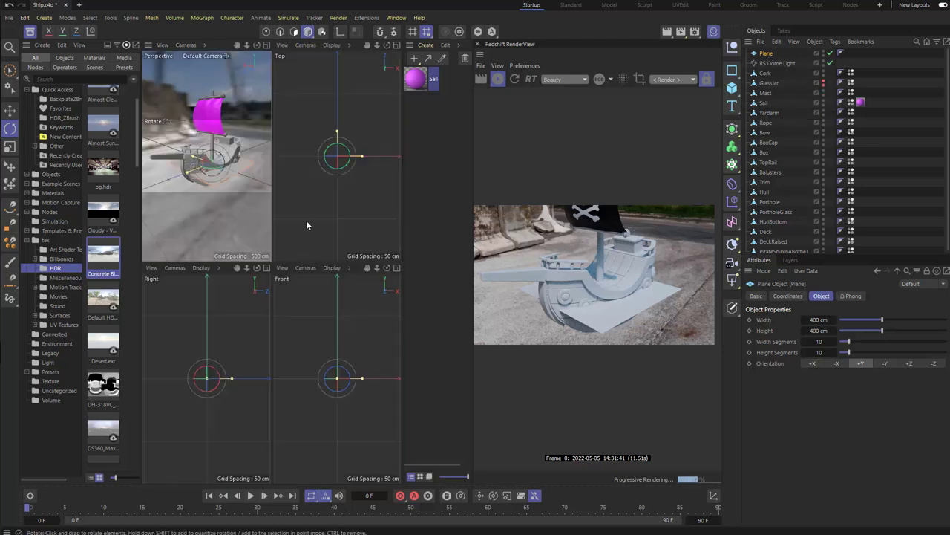
left_click(30, 33)
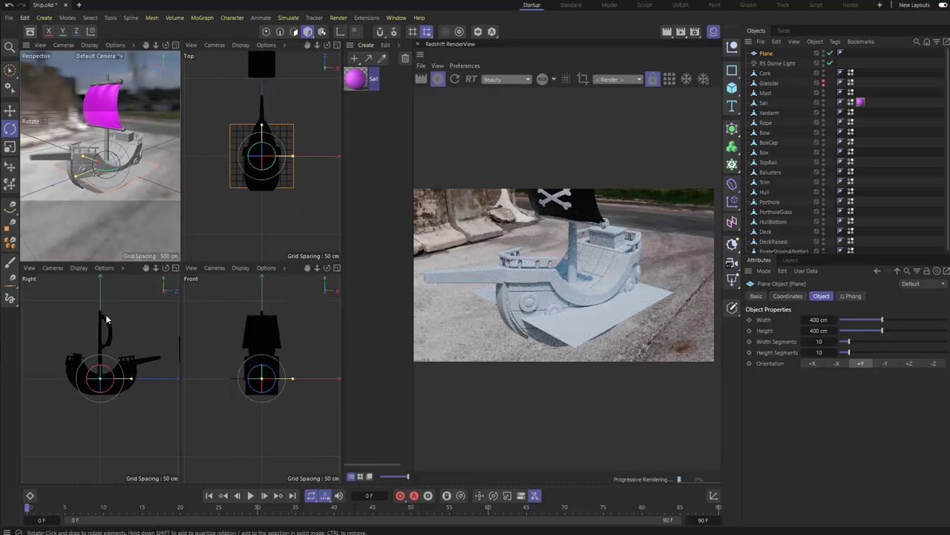
key("e")
scroll(123, 327, "up", 2)
left_click_drag(95, 366, 91, 389)
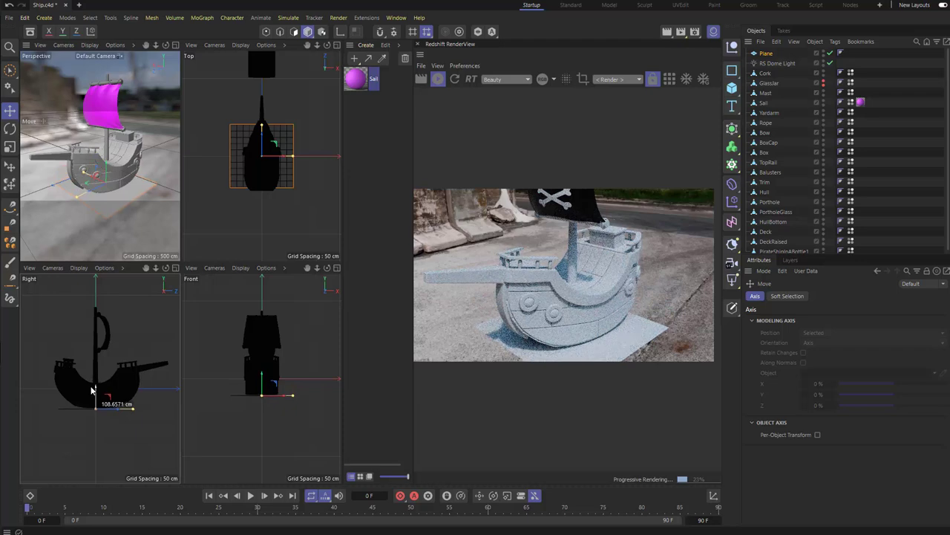
middle_click(89, 173)
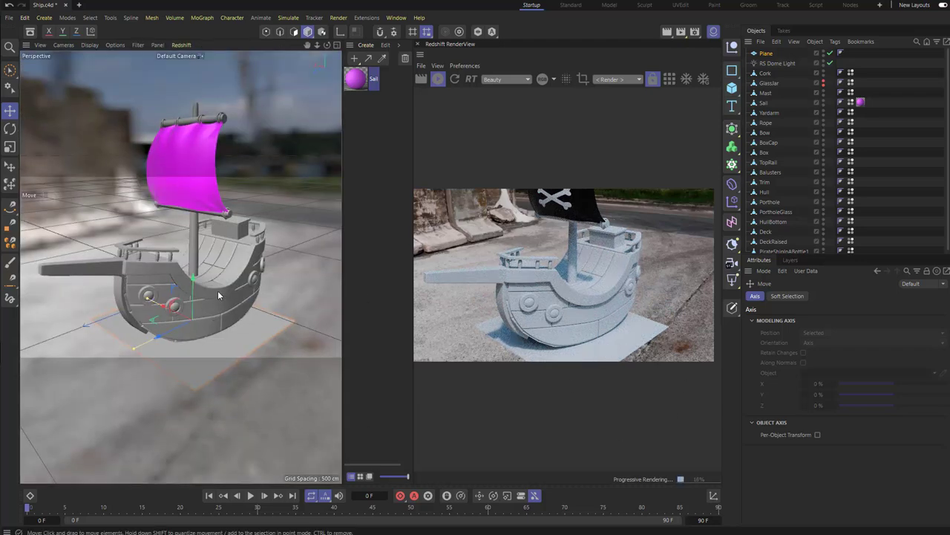
- Scale the plane up uniformly to about 8775 cm per side so it forms a large ground surface
key("t")
left_click_drag(203, 289, 217, 420)
left_click_drag(191, 277, 191, 121)
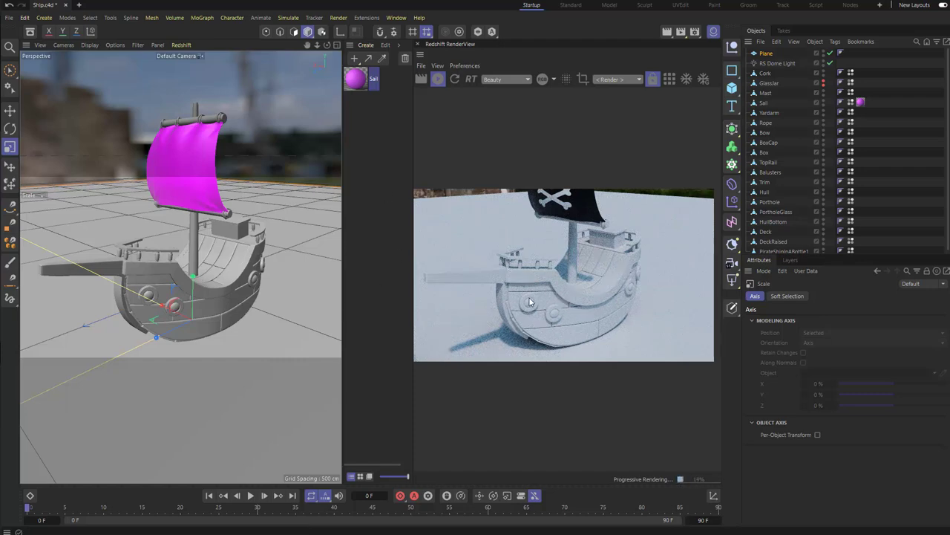
- Rotate the RS Dome Light about its vertical axis to change the direction of the ship's shadow on the ground
left_click(772, 63)
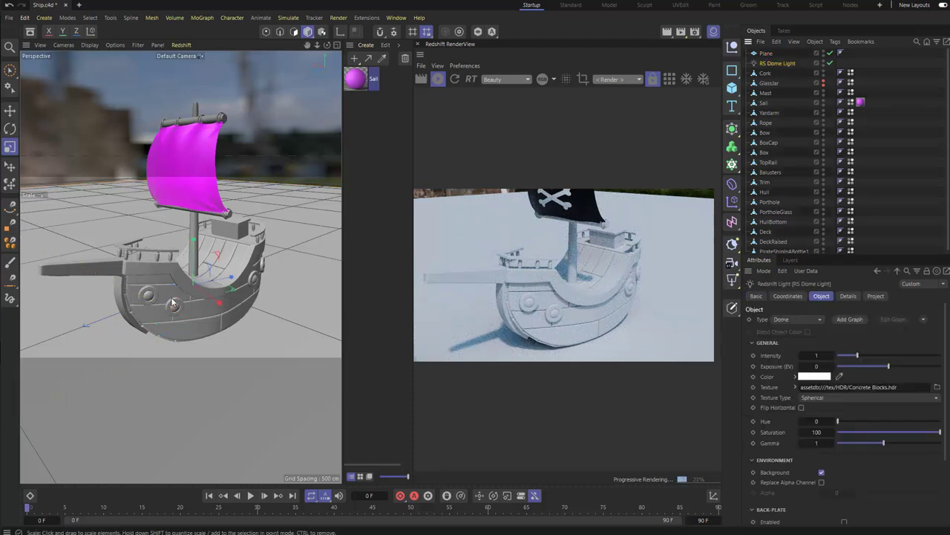
key("r")
mouse_move(193, 302)
left_mouse_down()
mouse_move(200, 299)
mouse_move(181, 305)
left_mouse_up()
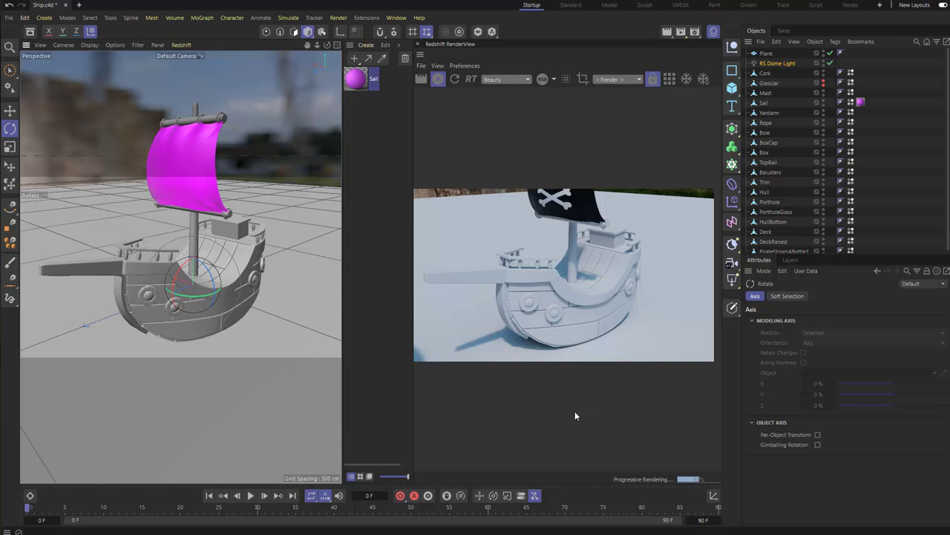
- Add a Redshift Object render tag to the plane
left_click(766, 54)
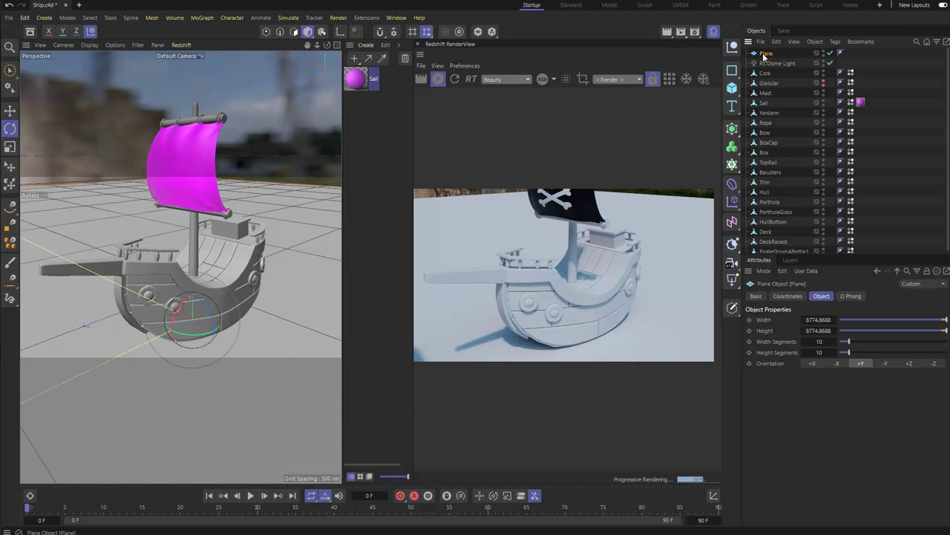
left_click(834, 41)
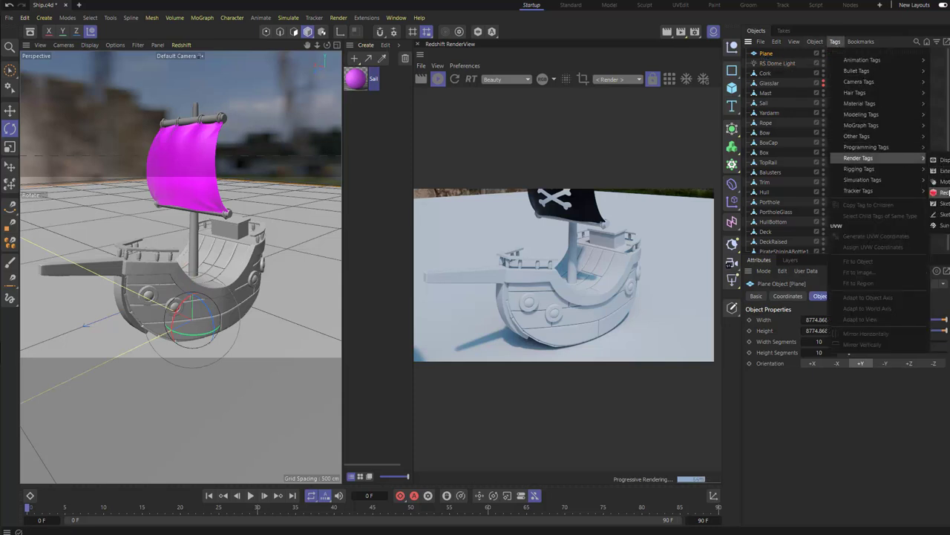
left_click(767, 56)
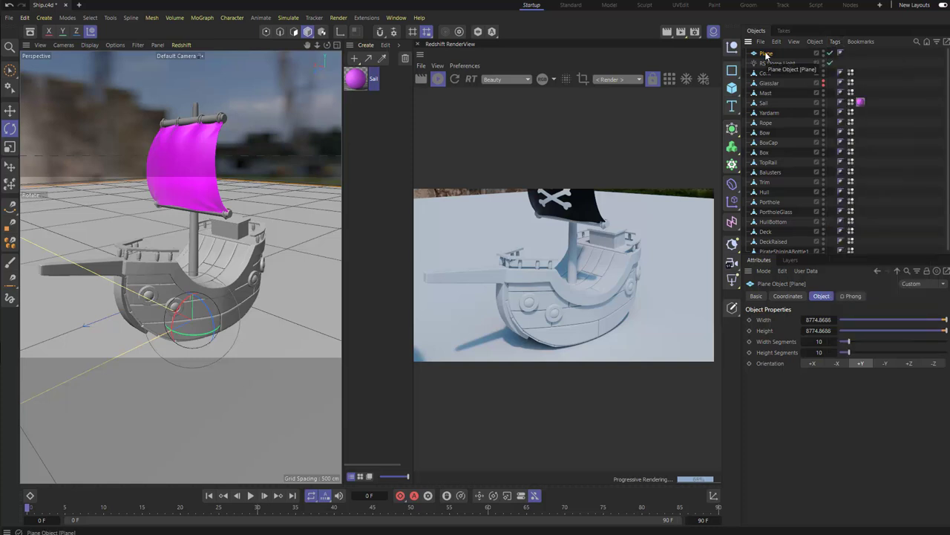
right_click(766, 55)
mouse_move(810, 175)
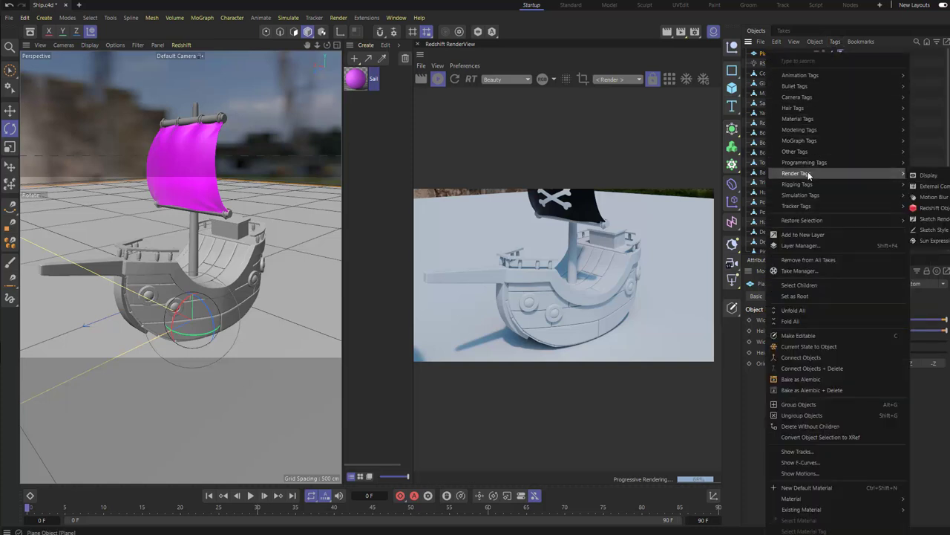
left_click(920, 208)
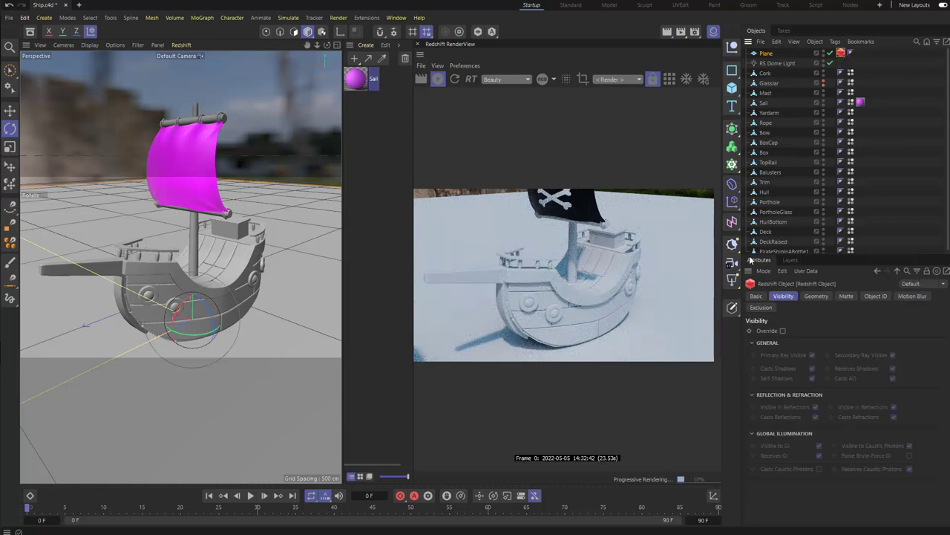
- Override the Matte settings in the plane's Redshift Object tag, enabling both the matte and its shadow
left_click(783, 331)
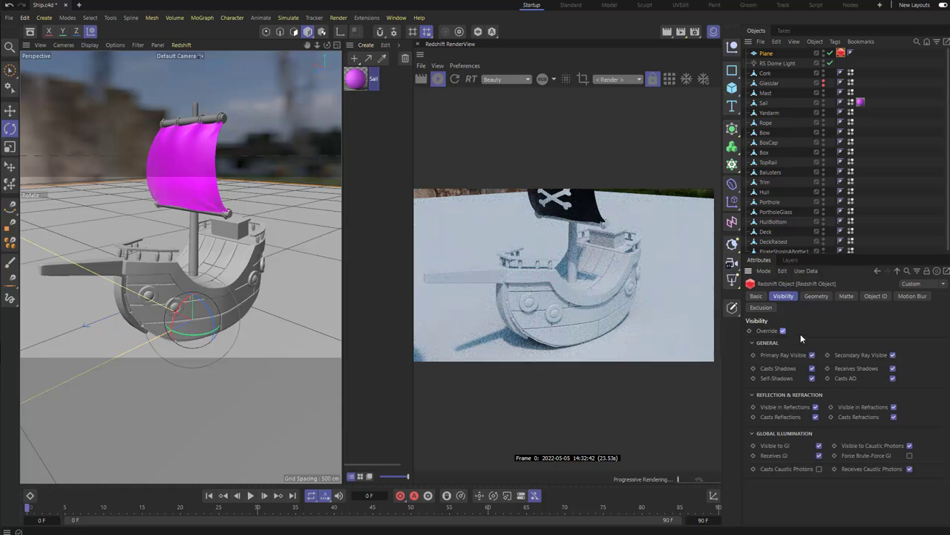
left_click(847, 296)
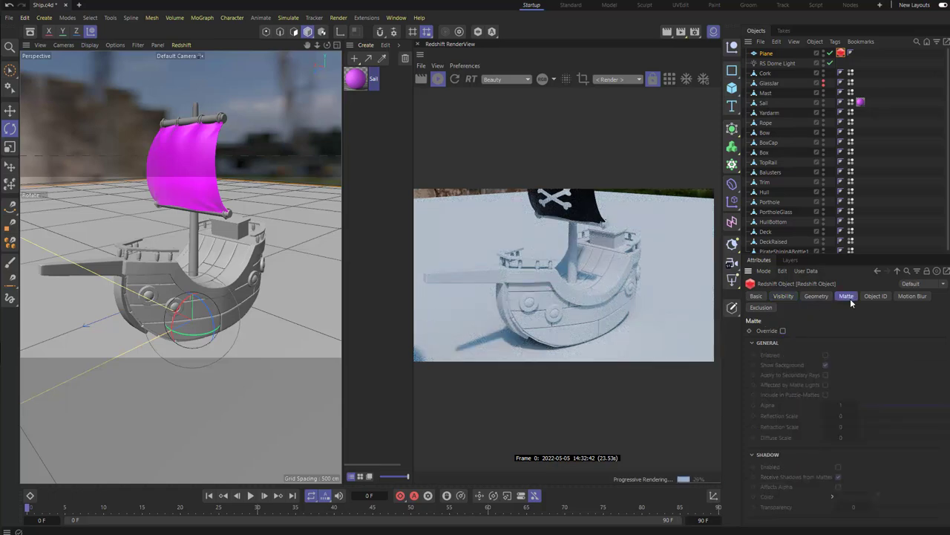
left_click(782, 331)
left_click(824, 355)
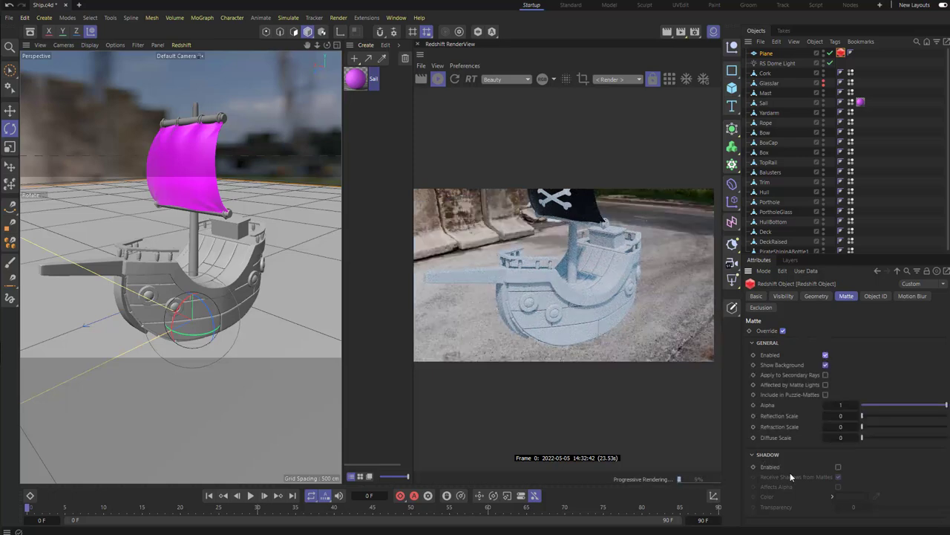
left_click(838, 467)
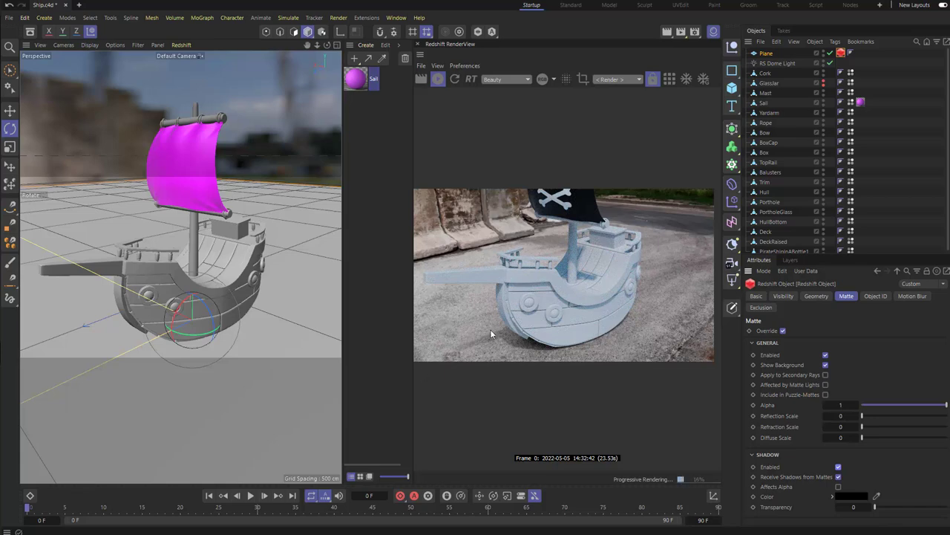
- Rotate the RS Dome Light horizontally again to bring the road behind the ship and redirect its shadow
left_click(792, 64)
left_click_drag(162, 289, 183, 304)
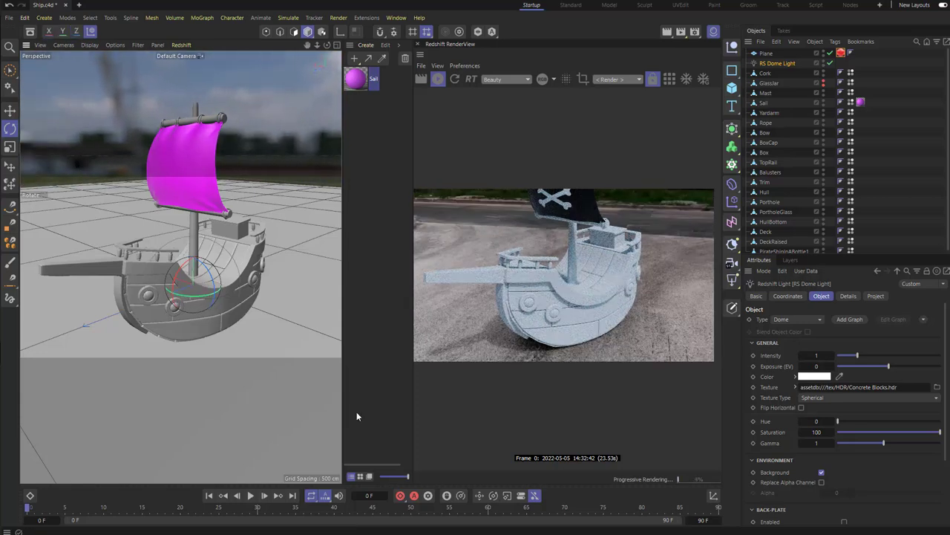
- Unhide the GlassJar object in both the viewport and the render, with the whole bottle in frame
left_click(823, 83, "alt")
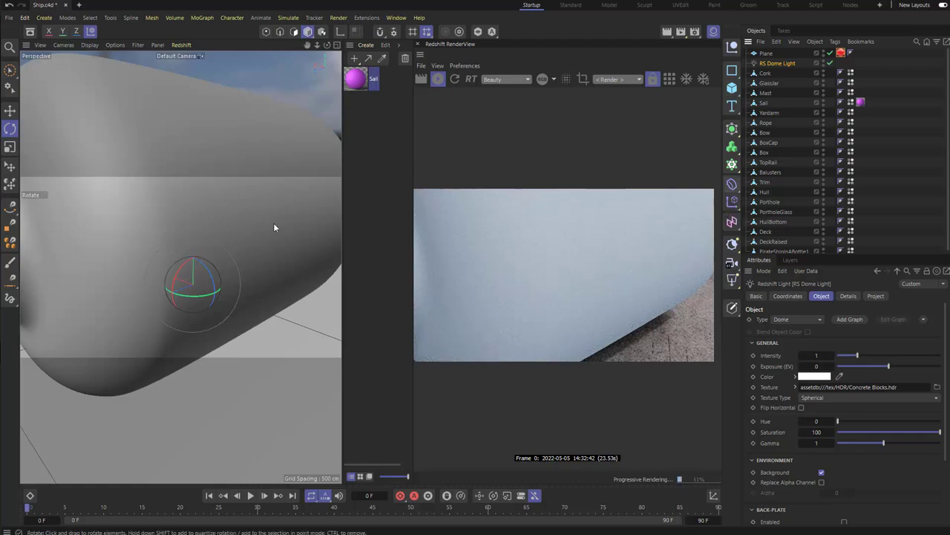
right_click_drag(275, 220, 237, 212, "alt")
left_click_drag(237, 211, 260, 188, "alt")
middle_click_drag(260, 188, 250, 229, "alt")
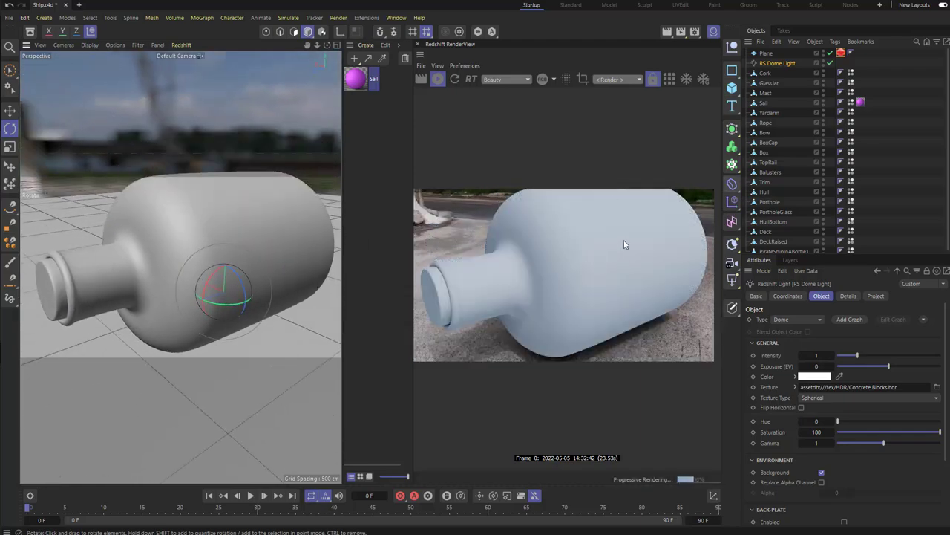
- Create a new Redshift material and assign it to the GlassJar object
left_click(354, 58)
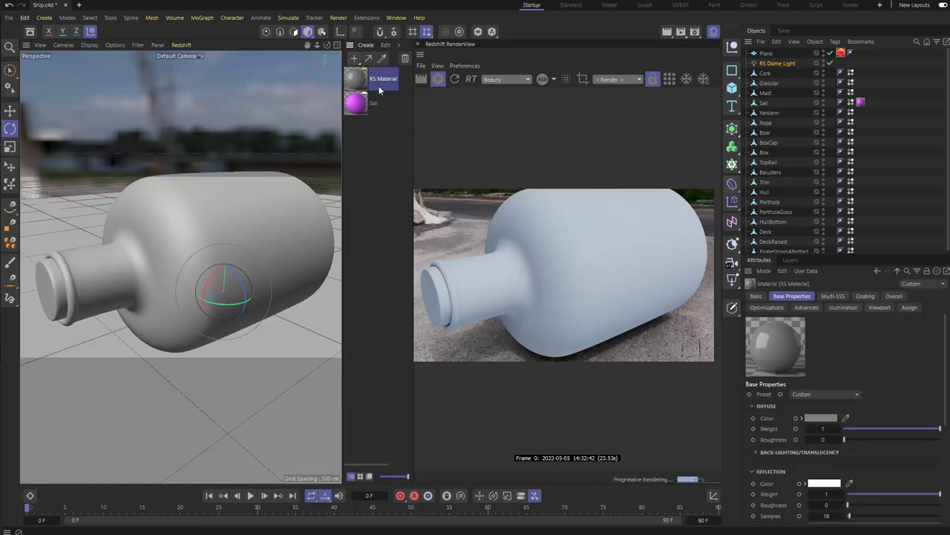
left_click_drag(378, 89, 213, 224)
left_click(229, 221)
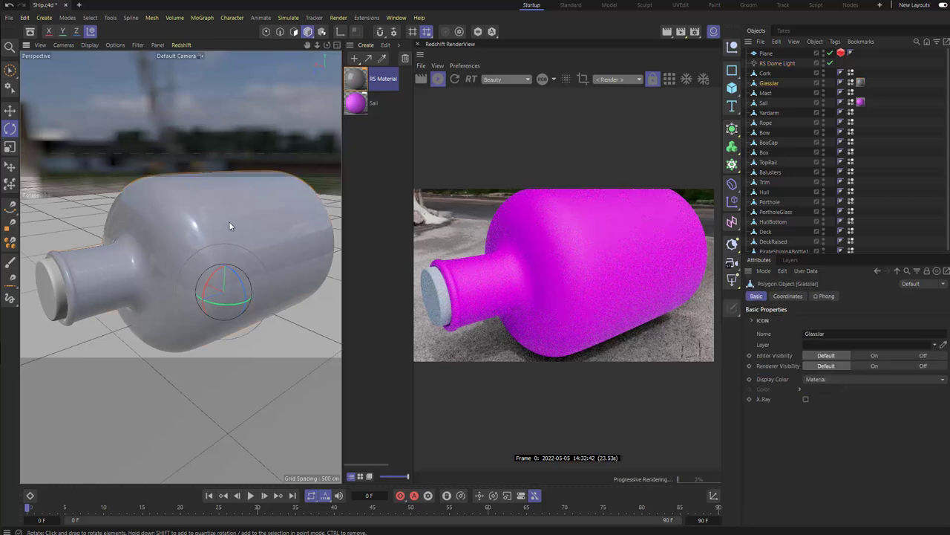
- Apply the glass preset to the bottle's RS Material
left_click(361, 83)
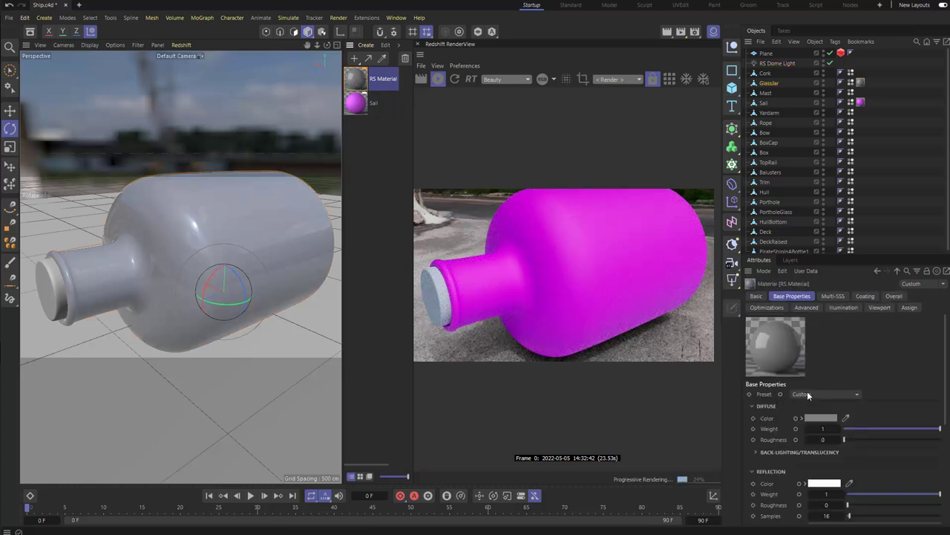
left_click(808, 395)
left_click(821, 250)
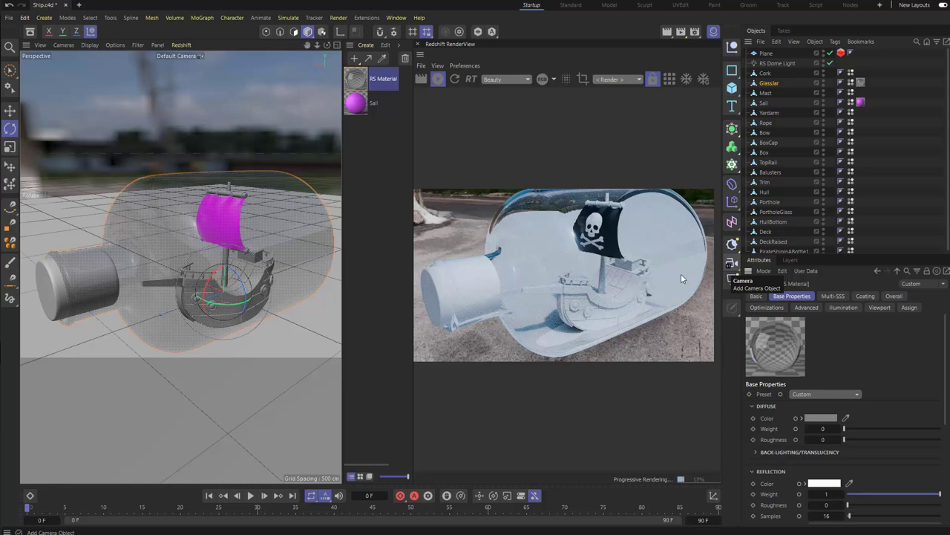
- Enable Apply to Secondary Rays in the Matte settings of the plane's Redshift Object tag
left_click(766, 54)
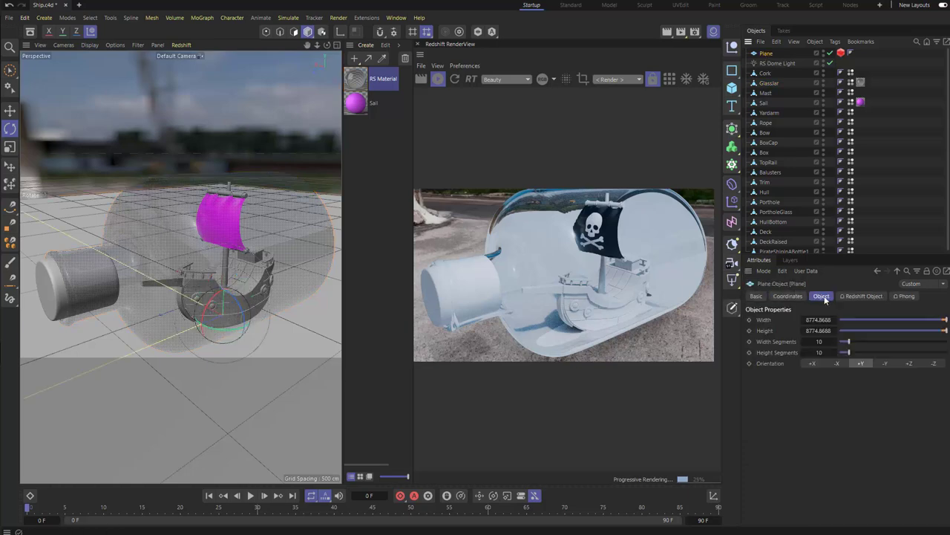
left_click(855, 296)
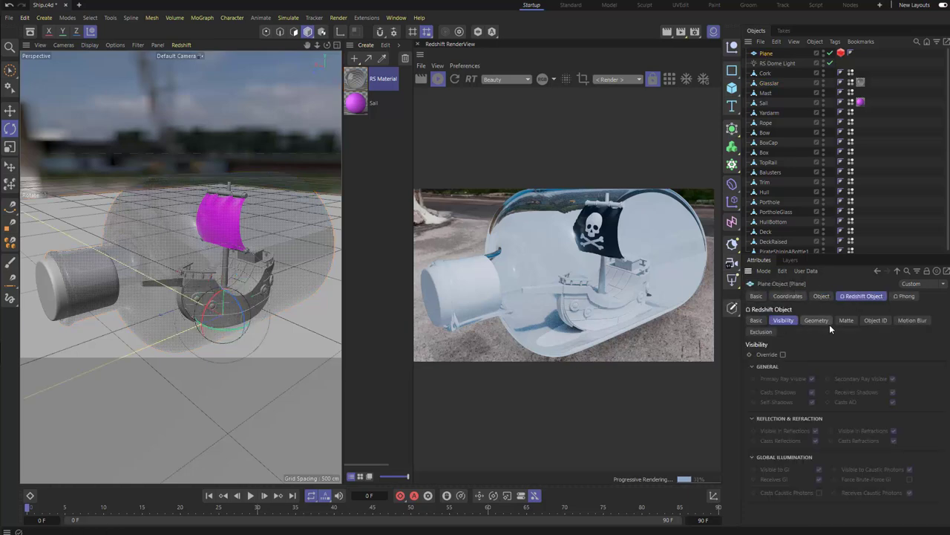
left_click(845, 320)
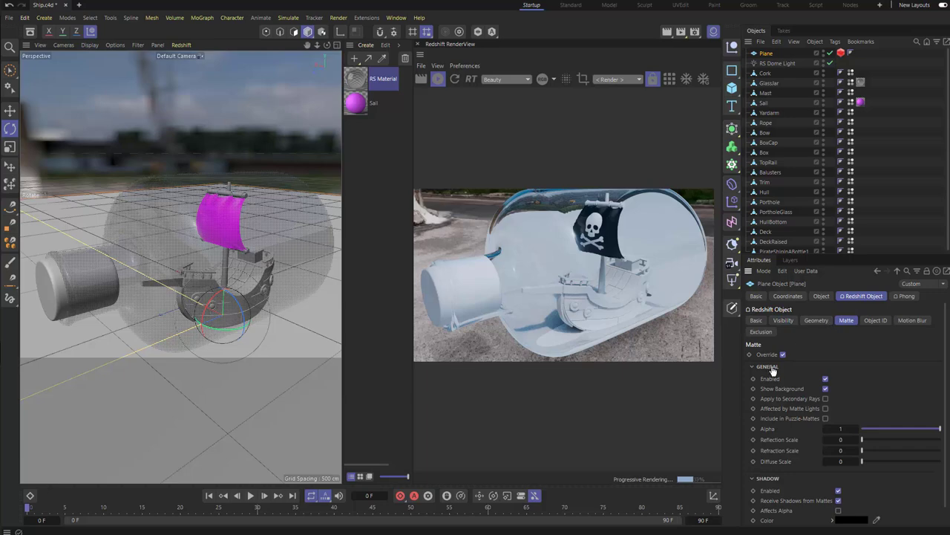
left_click(825, 399)
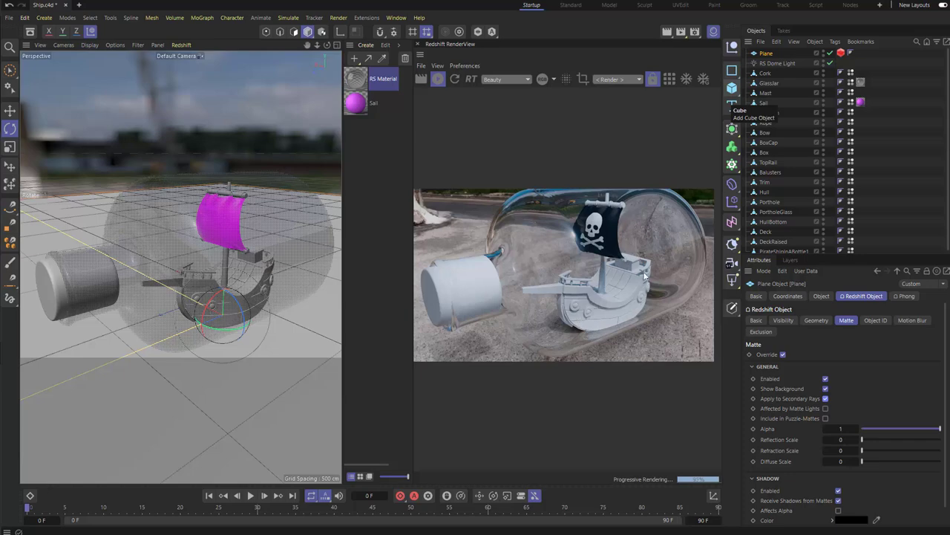
- Search the Asset Browser for "cork", apply the Cork material to the bottle's stopper, and hide the browser again
left_click(30, 32)
left_click(54, 79)
type("cork")
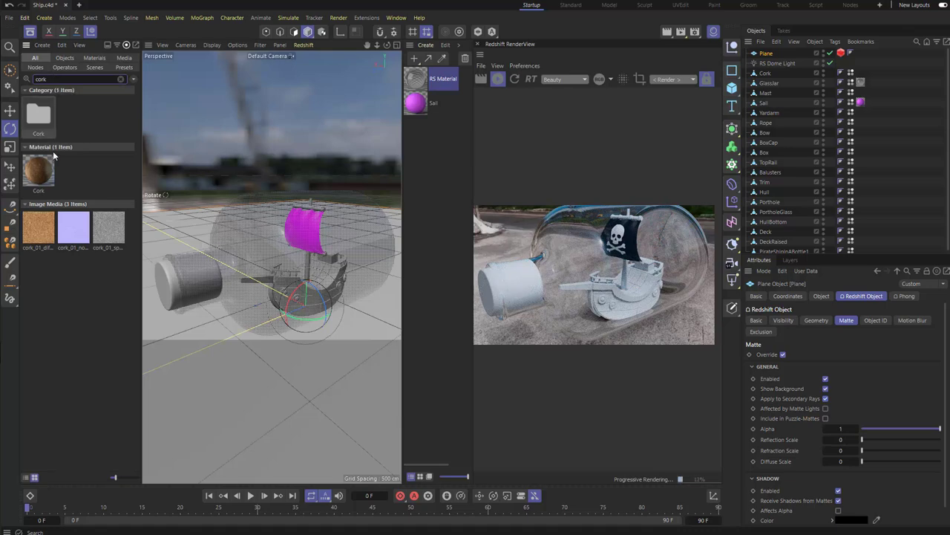
left_click_drag(35, 172, 164, 283)
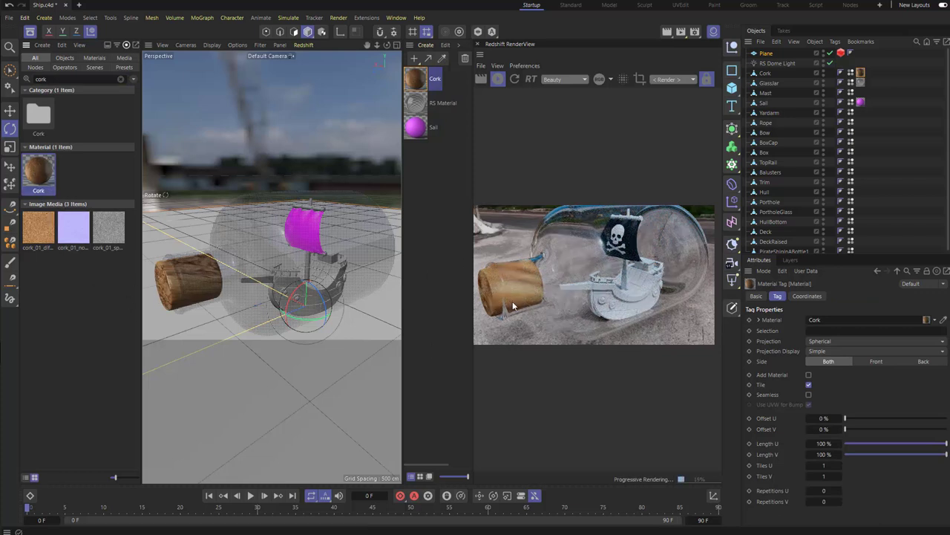
left_click(30, 31)
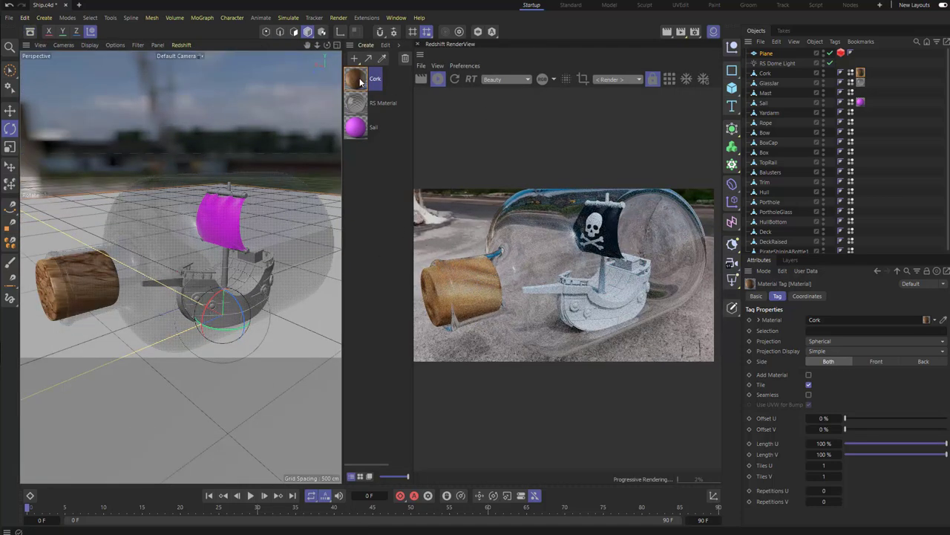
- Convert the Cork material to a Redshift material and apply the resulting RS Cork to the bottle's stopper
left_click(359, 82)
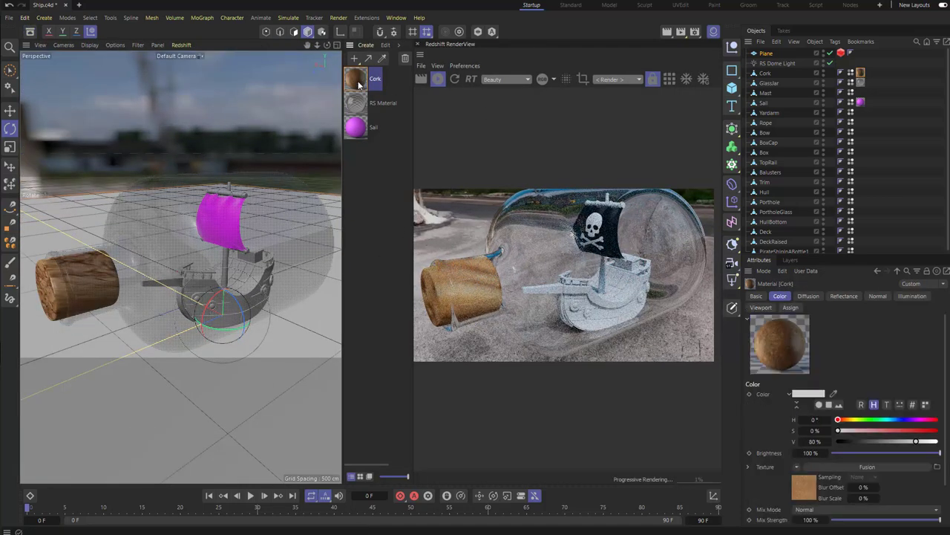
left_click(398, 44)
mouse_move(412, 84)
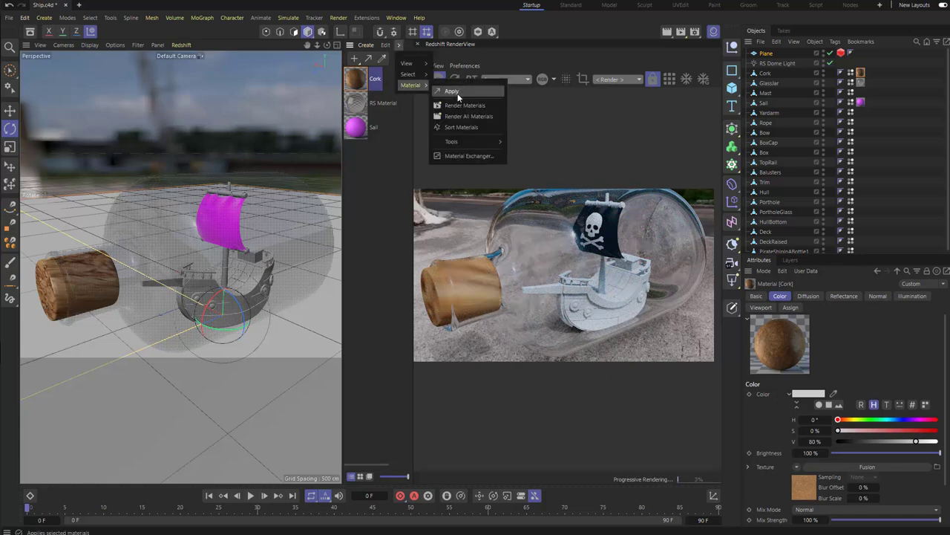
mouse_move(454, 143)
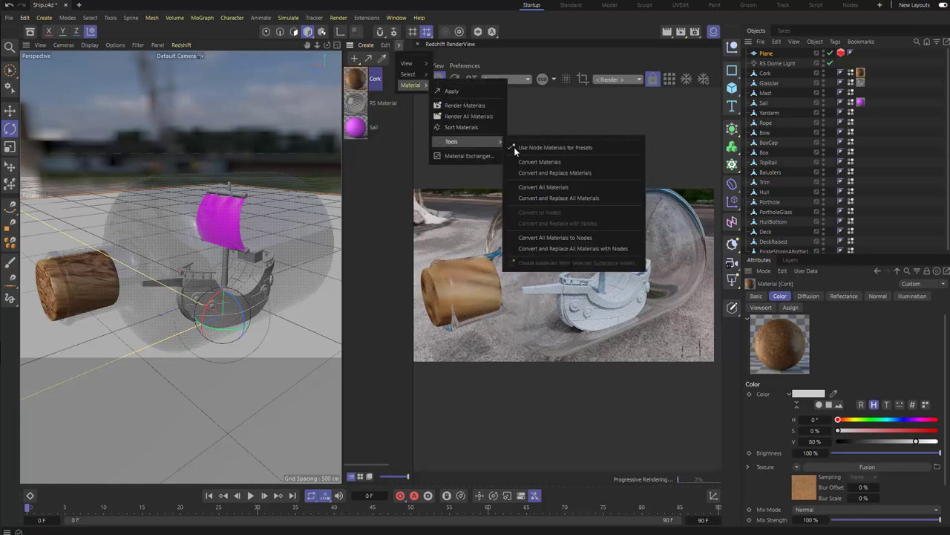
left_click(540, 162)
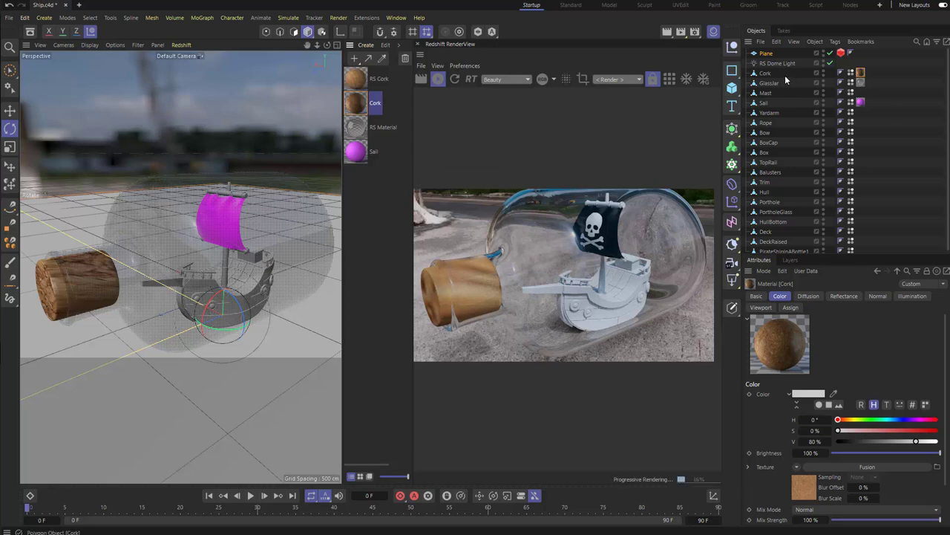
left_click(355, 81)
left_click_drag(357, 80, 50, 288)
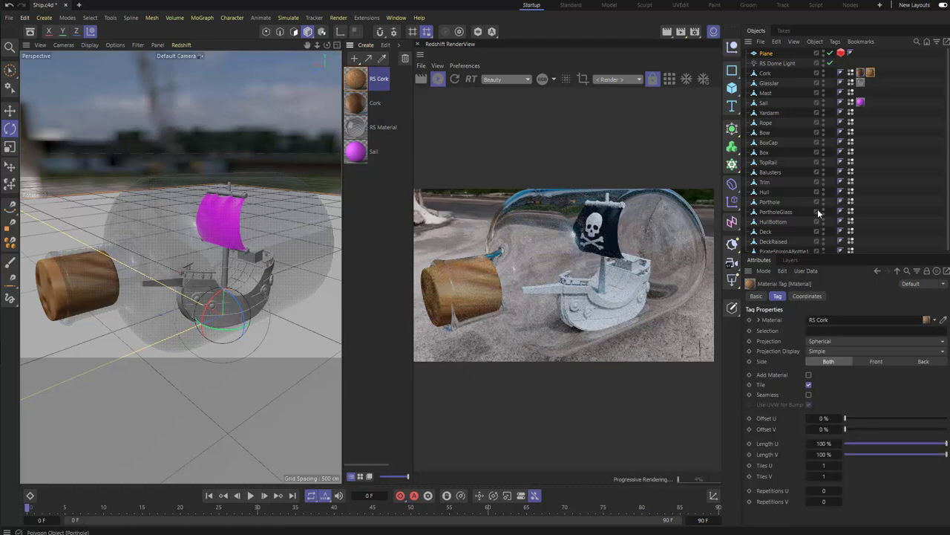
- Remove the original Cork material tag from the Cork object and delete all unused materials
left_click(860, 73)
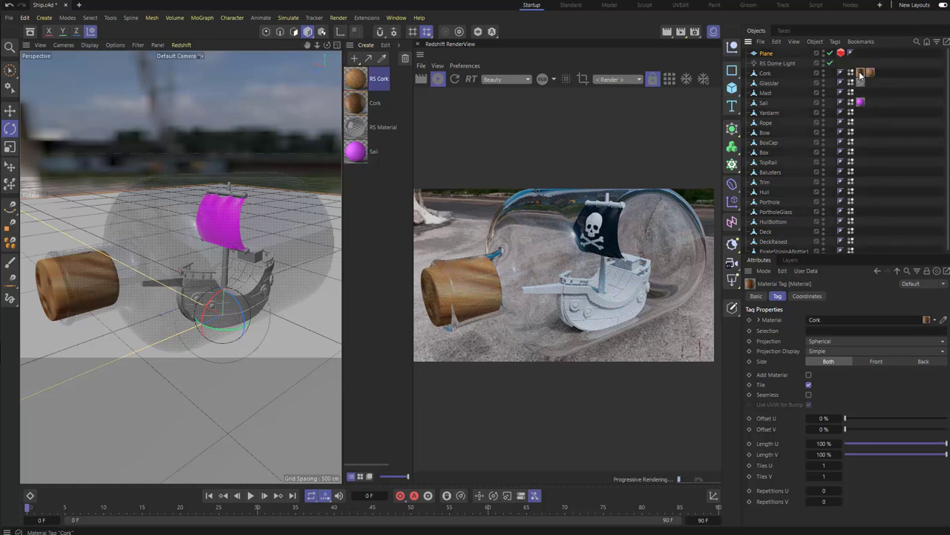
key("Delete")
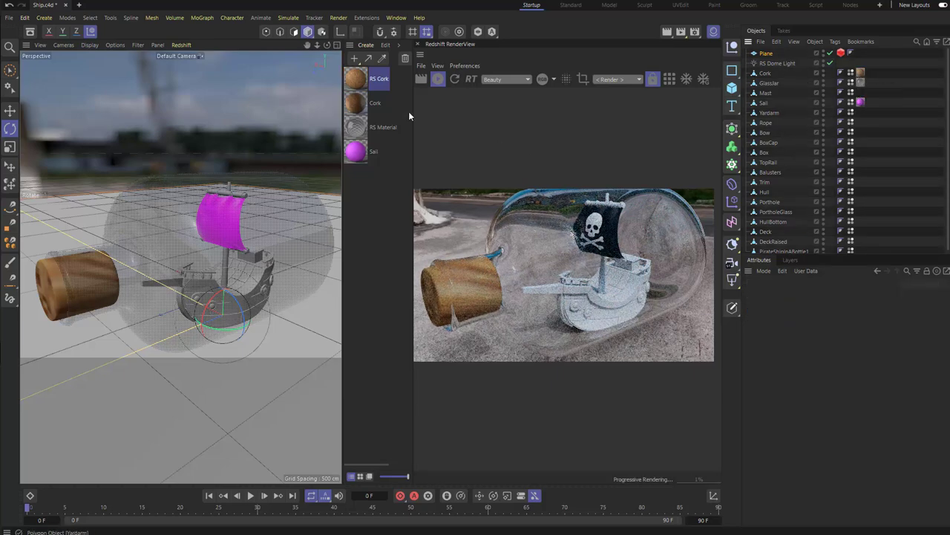
right_click(359, 80)
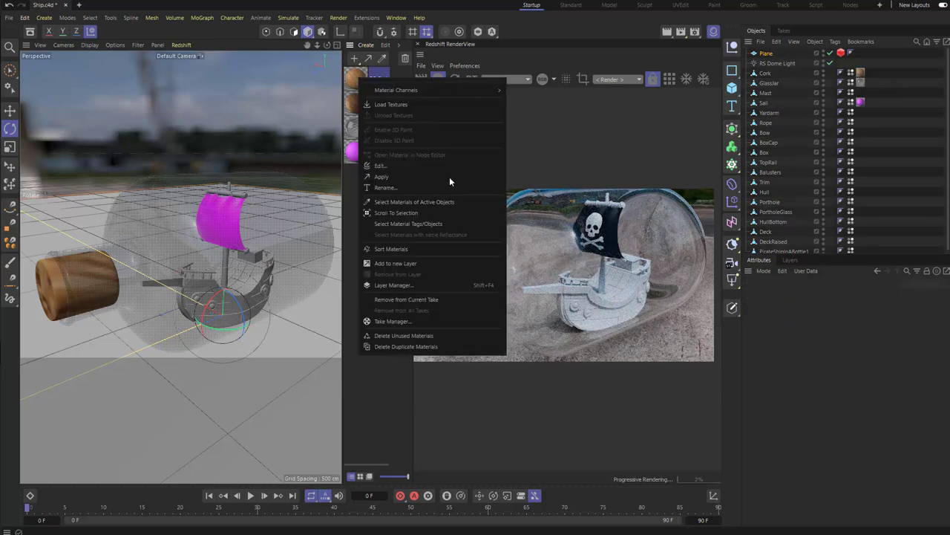
left_click(415, 336)
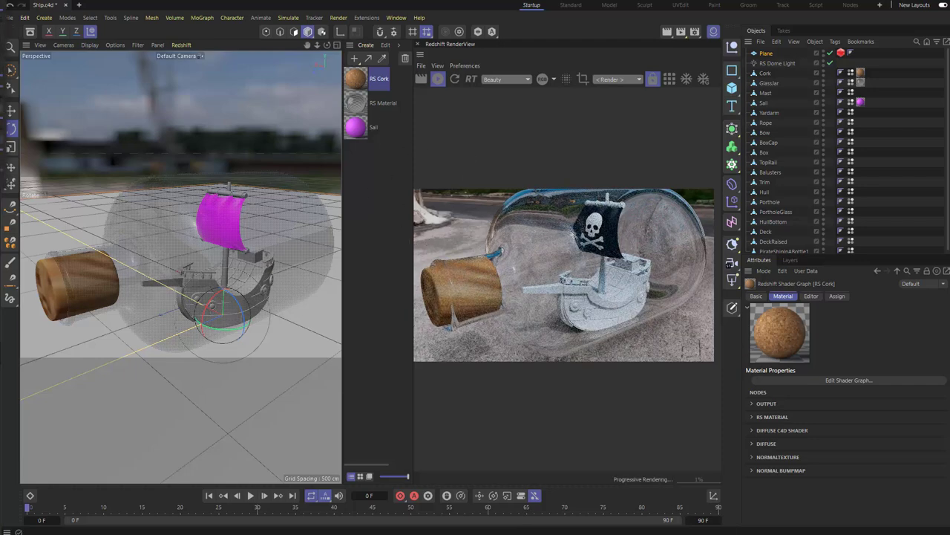
- Open the shader graph of the RS Cork material and place its window below the render preview
left_click_drag(0, 18, 483, 249)
left_click(561, 187)
left_click_drag(643, 367, 719, 367)
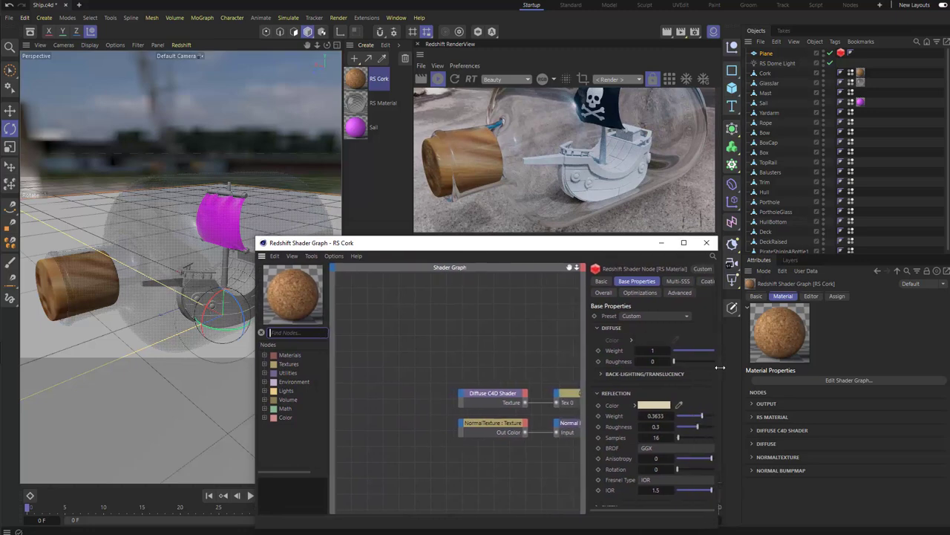
middle_click_drag(520, 393, 462, 332, "alt")
middle_click_drag(554, 357, 524, 364)
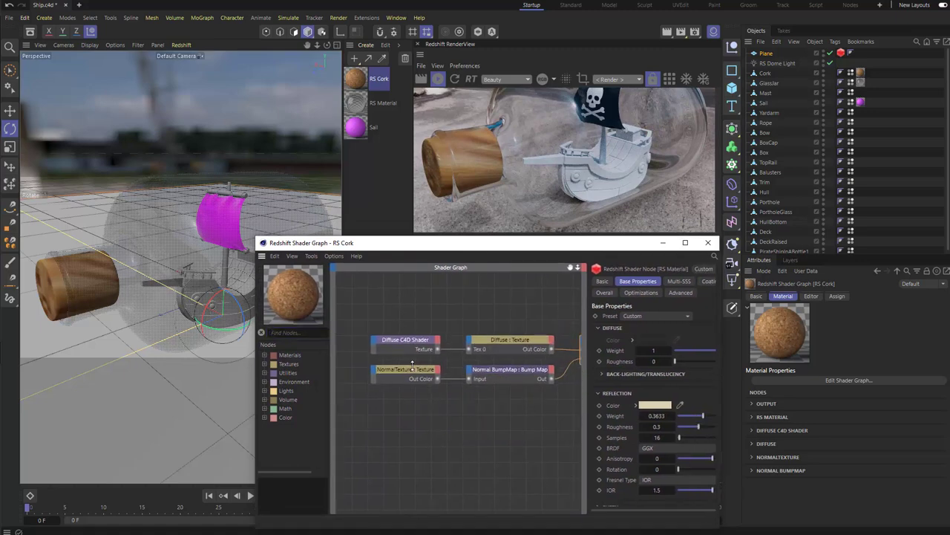
middle_click_drag(449, 326, 418, 331)
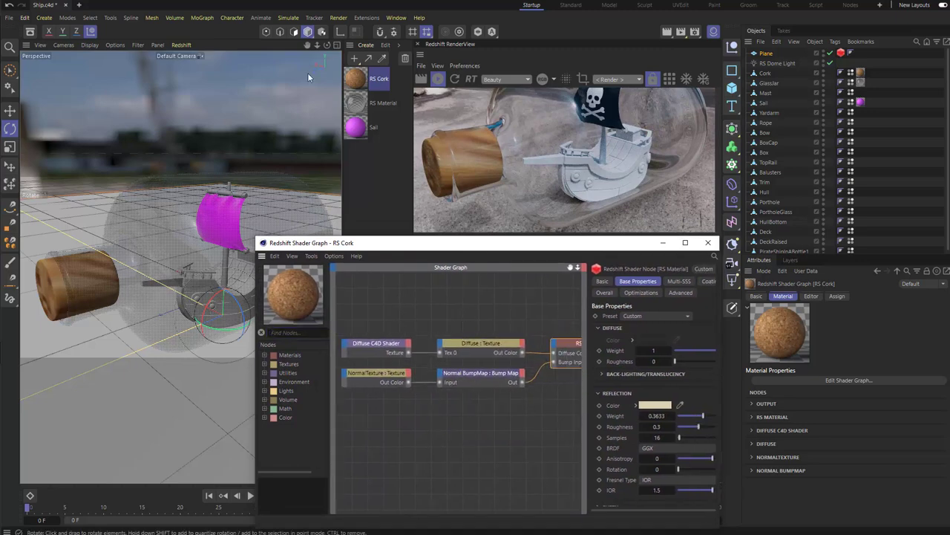
left_click(354, 77)
left_click(845, 381)
middle_click_drag(518, 310, 522, 309)
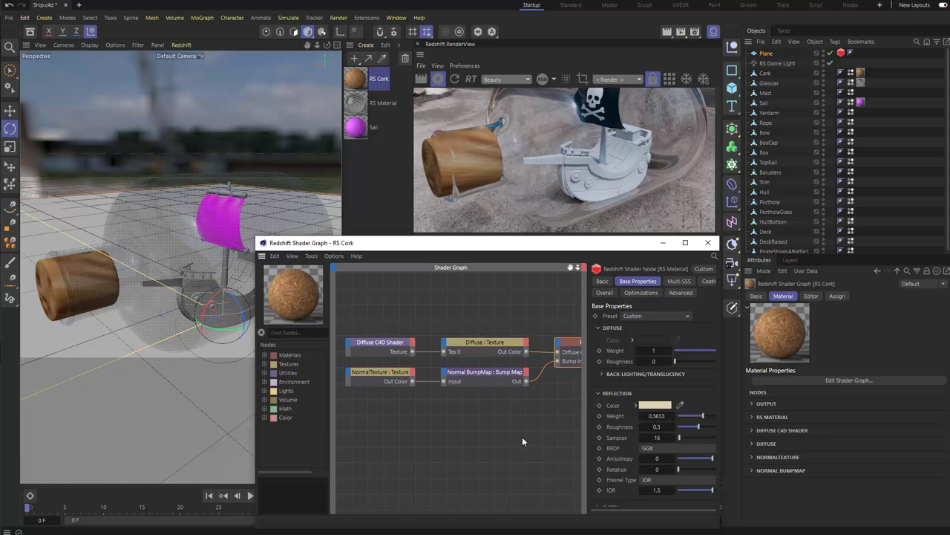
- Space the RS Material and Output nodes farther away from the Diffuse texture and bump map nodes
middle_click_drag(522, 437, 389, 435)
left_click_drag(473, 348, 565, 347)
middle_click_drag(408, 387, 504, 391)
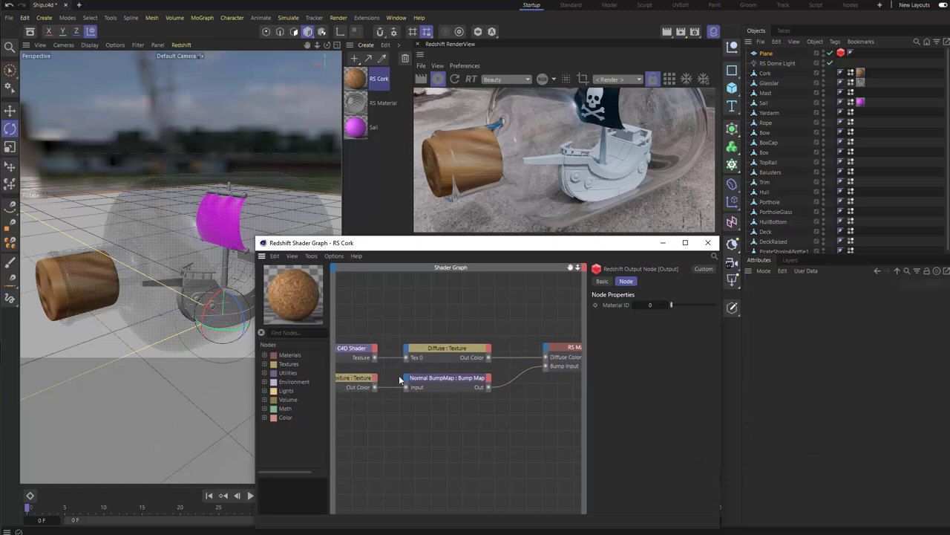
scroll(420, 426, "down", 2)
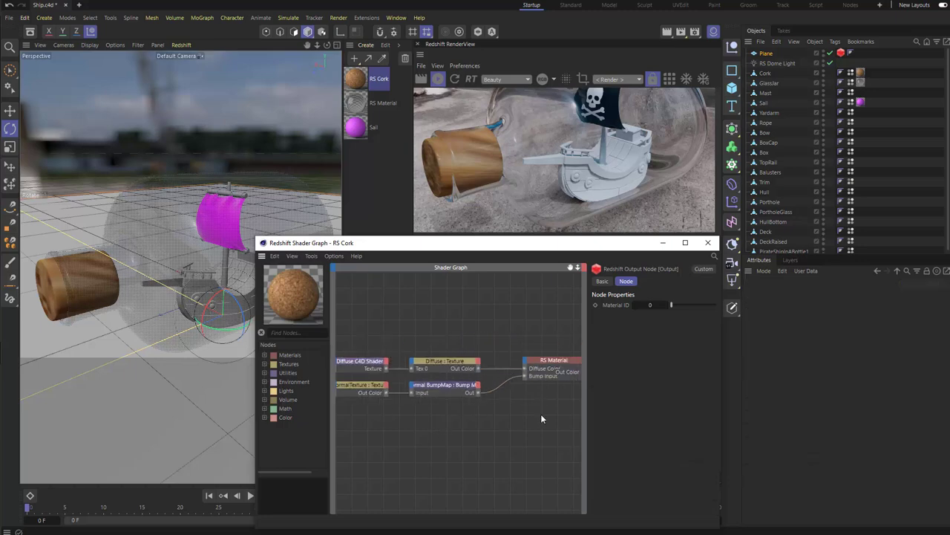
middle_click_drag(572, 387, 514, 383)
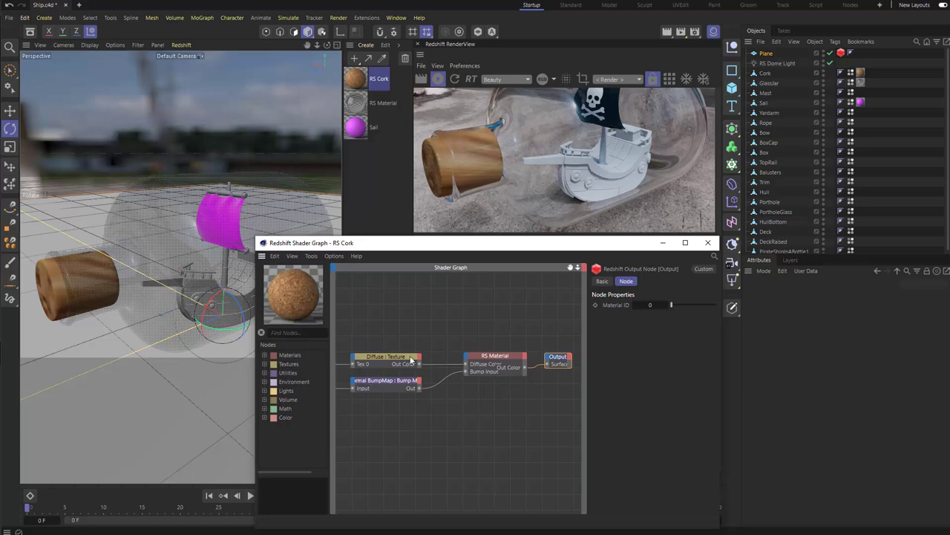
middle_click_drag(440, 340, 448, 340)
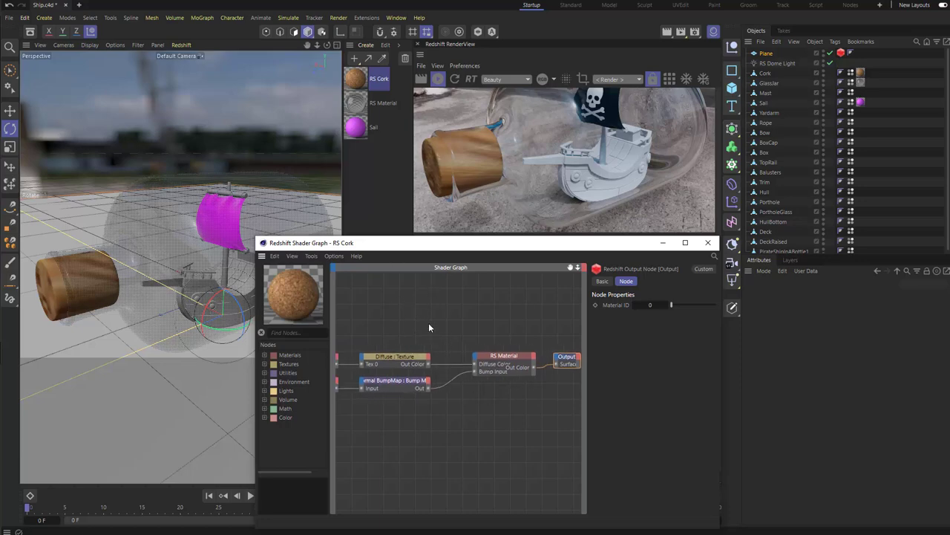
key("Tab")
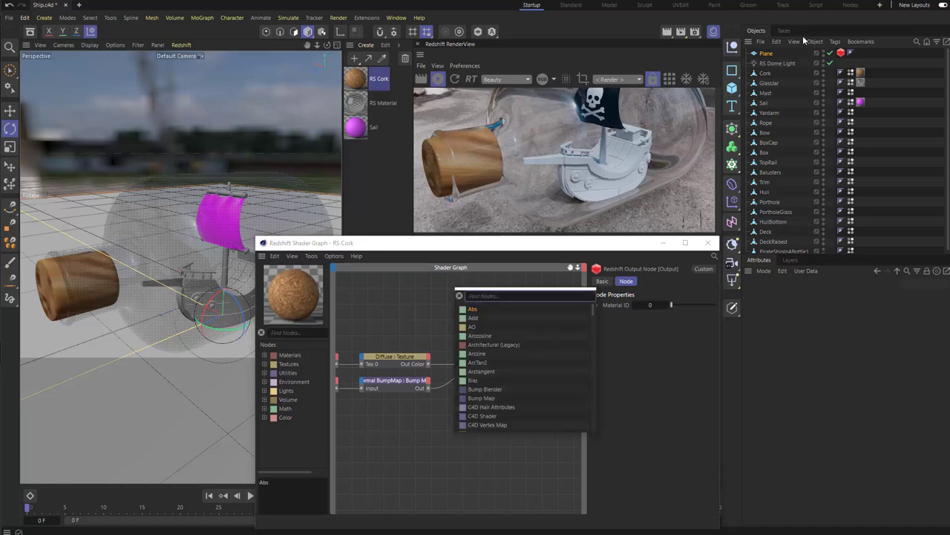
key("Escape")
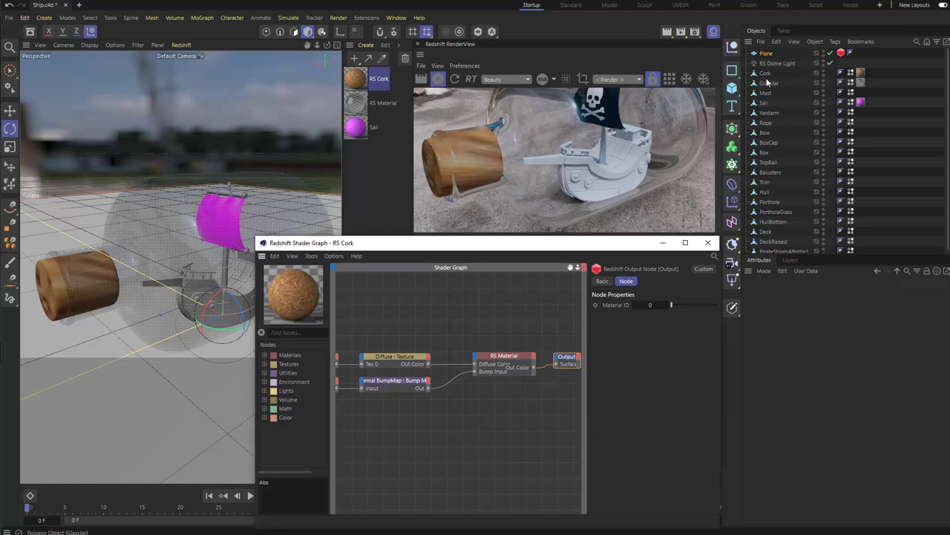
left_click(766, 74)
key("shift+c")
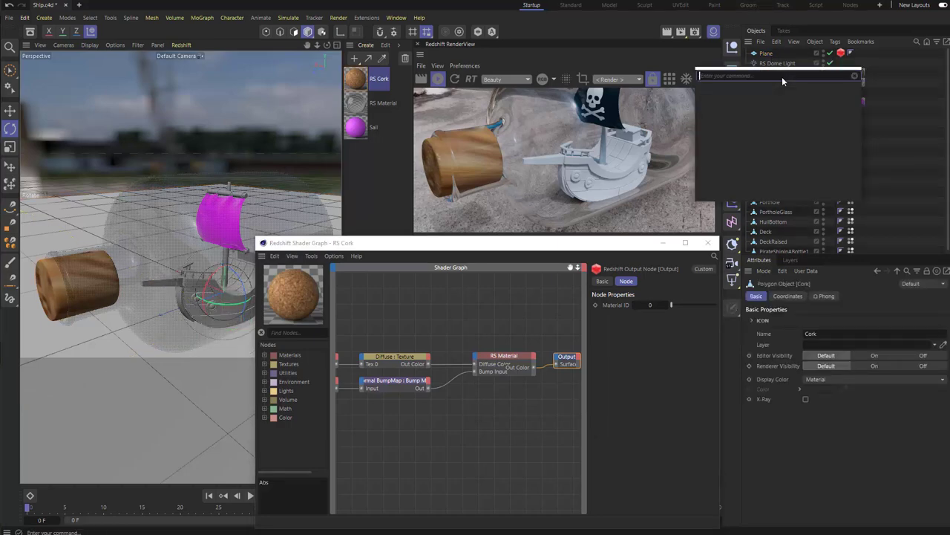
left_click(854, 76)
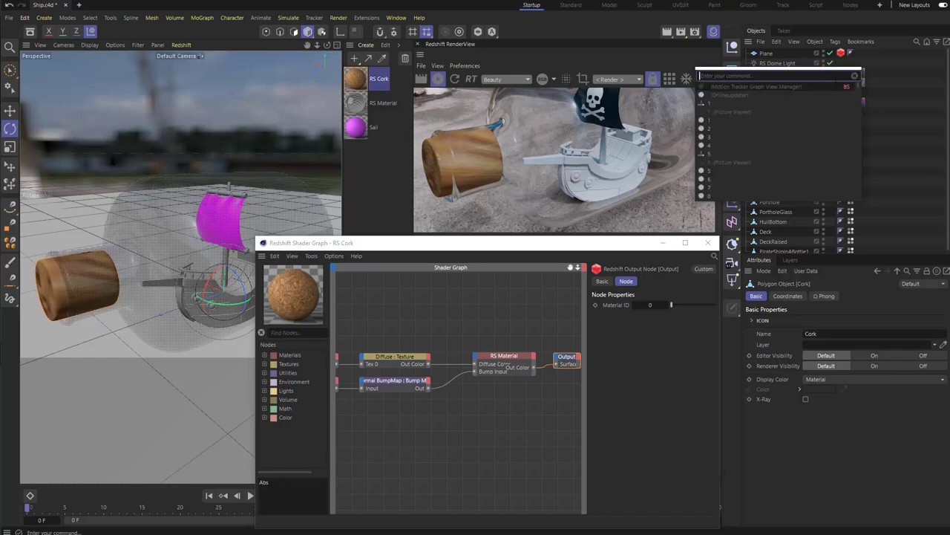
left_click(481, 305)
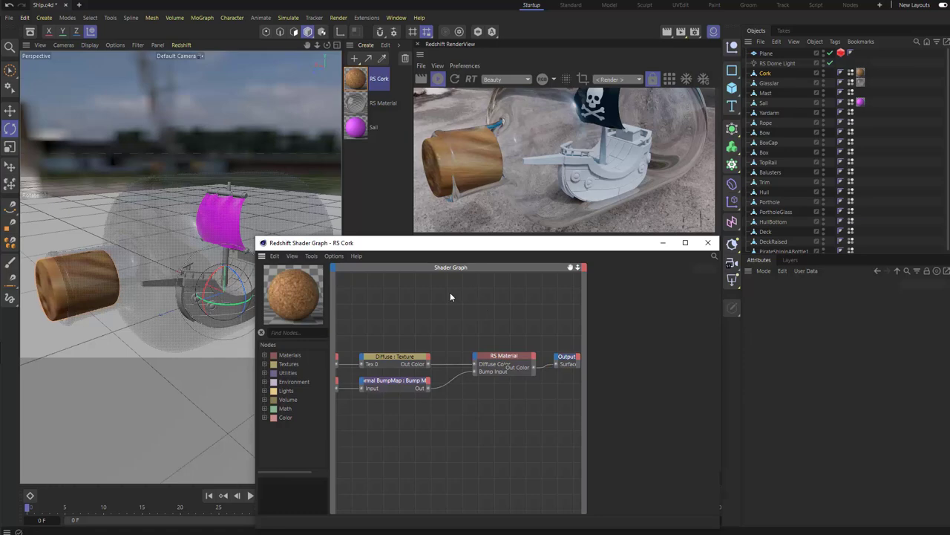
- Add a TriPlanar node to the RS Cork shader graph
key("Tab")
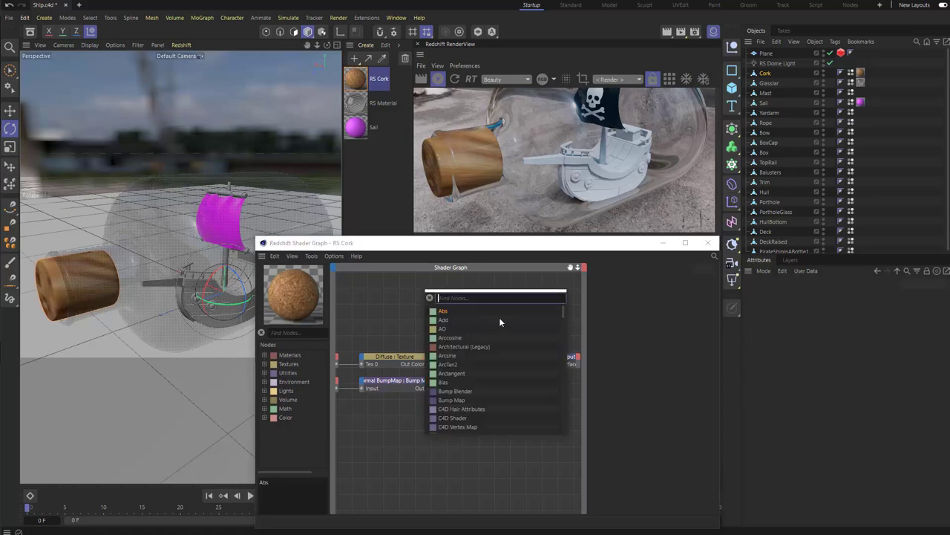
type("triplan")
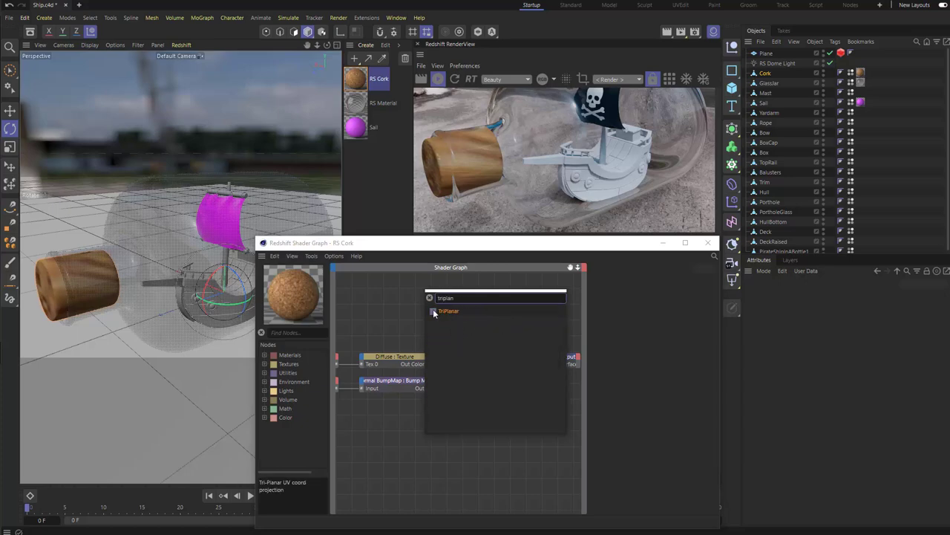
key("Return")
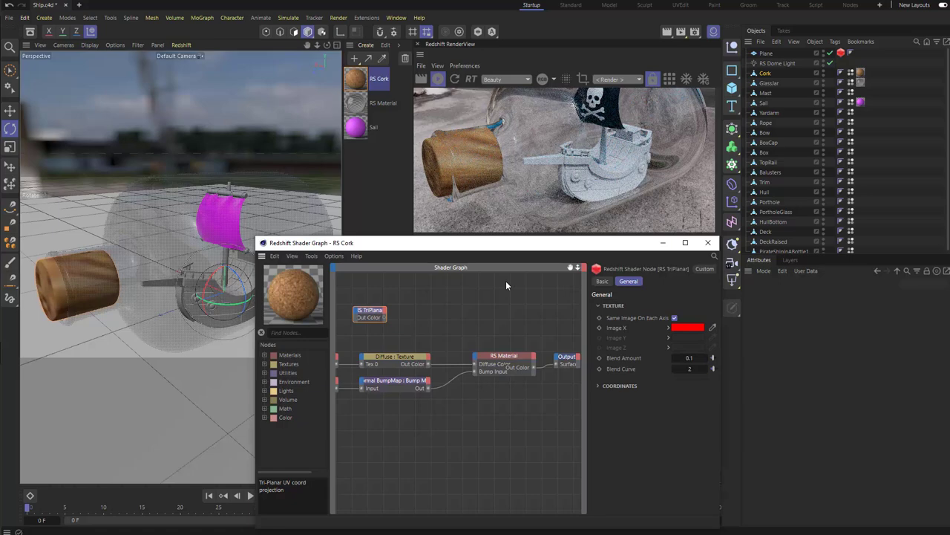
key("Tab")
type("trip")
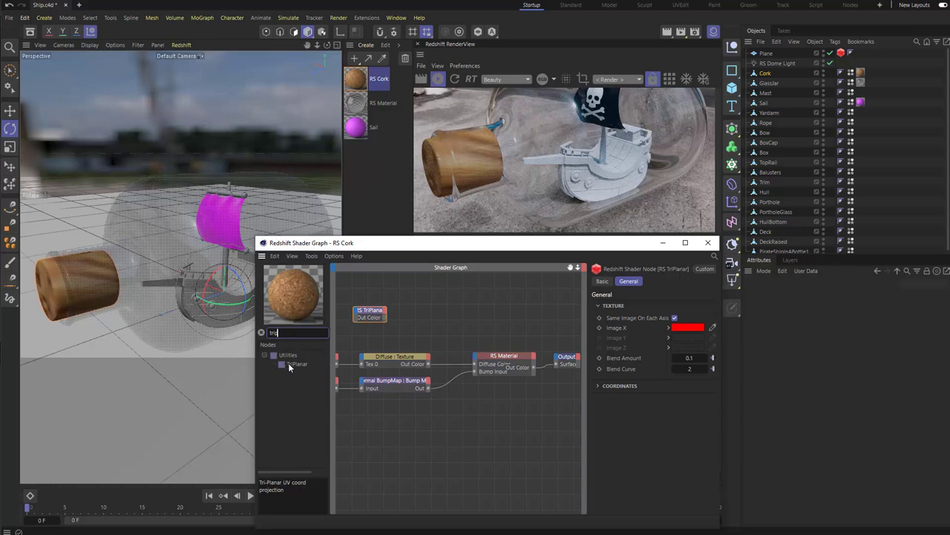
left_click(262, 333)
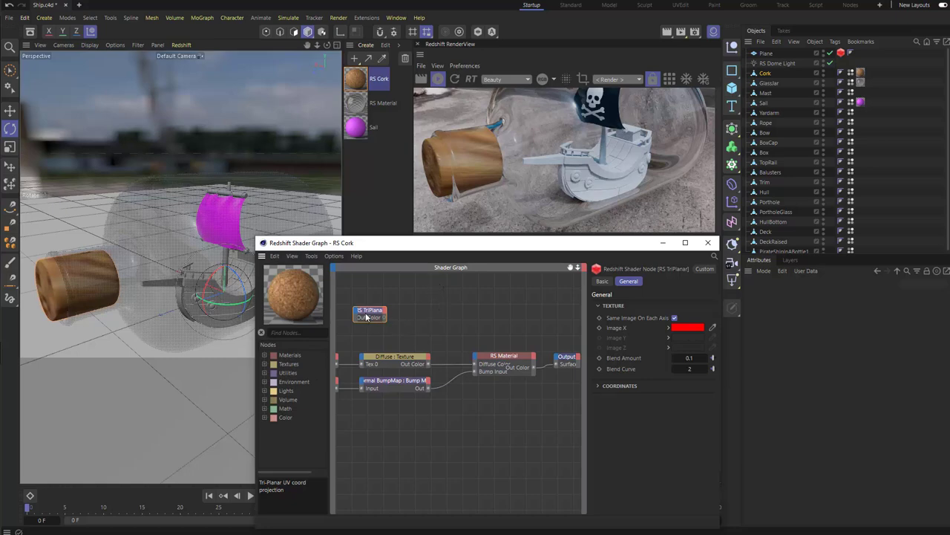
- Place the TriPlanar node above the Diffuse texture's link and connect the texture's Out Color to its Image X
left_click_drag(369, 315, 453, 321)
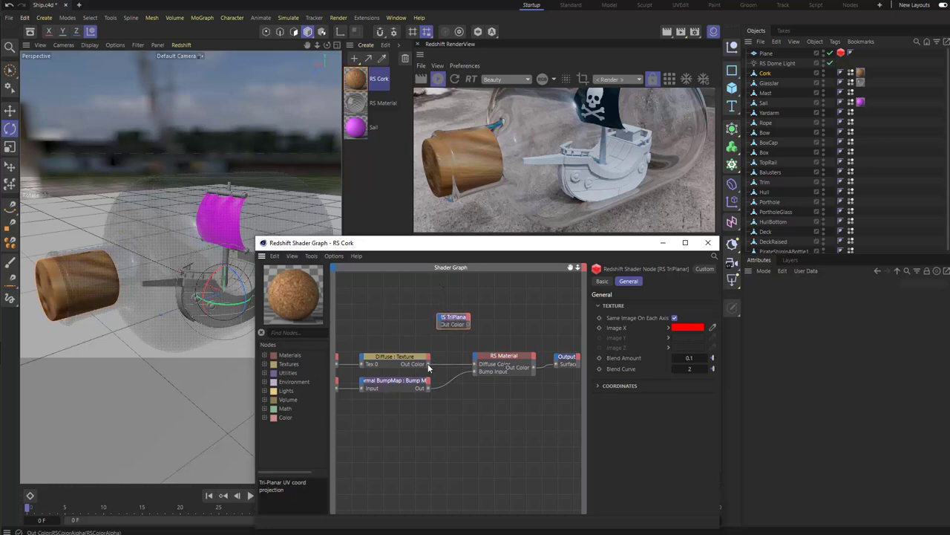
left_click_drag(433, 367, 440, 319)
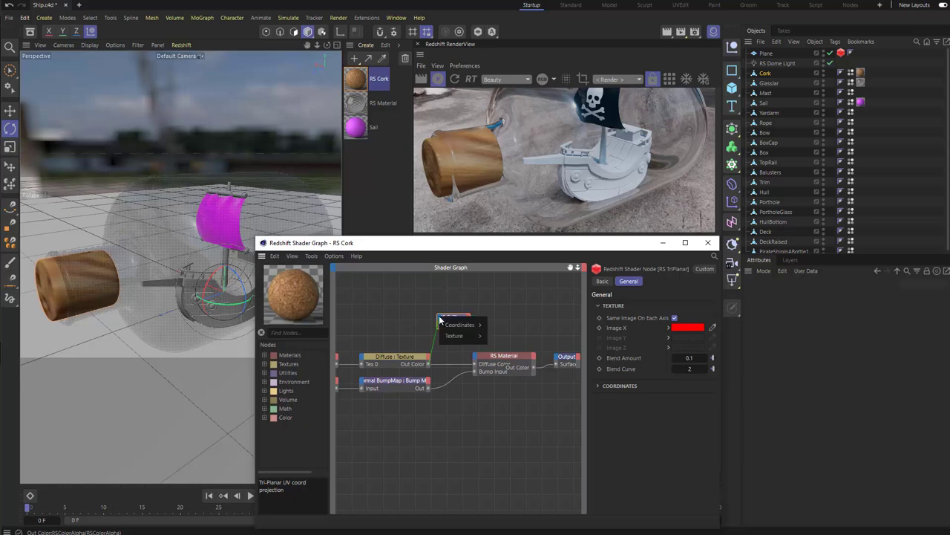
mouse_move(457, 335)
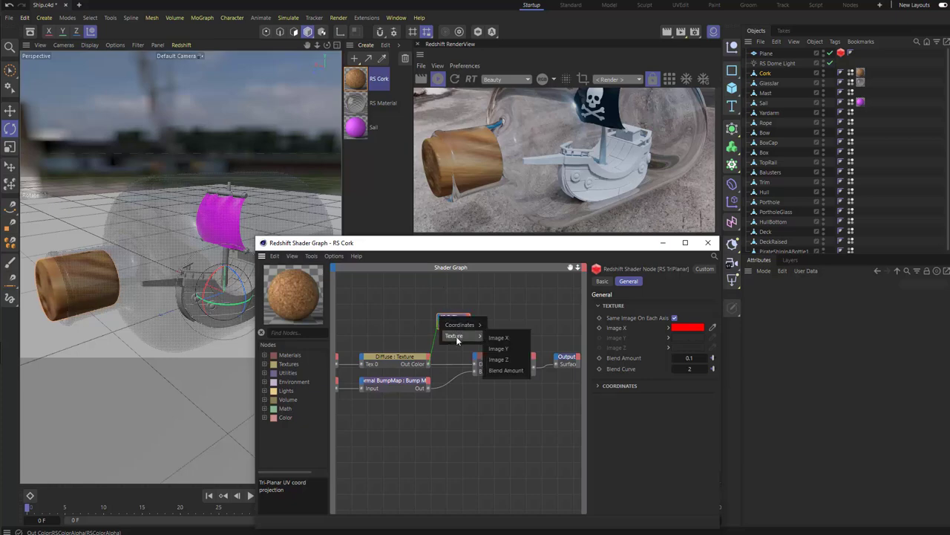
left_click(498, 338)
left_click_drag(460, 325, 481, 316)
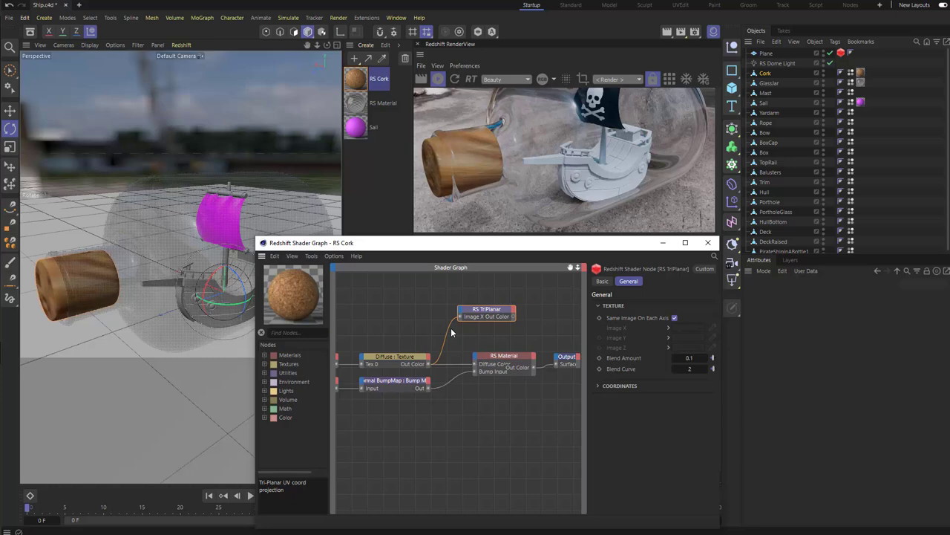
left_click_drag(484, 311, 463, 311)
- Preview the TriPlanar by wiring its Out Color to the Output's Surface, and restore the RS Material connection
middle_click_drag(467, 359, 381, 365)
left_click_drag(408, 323, 416, 370)
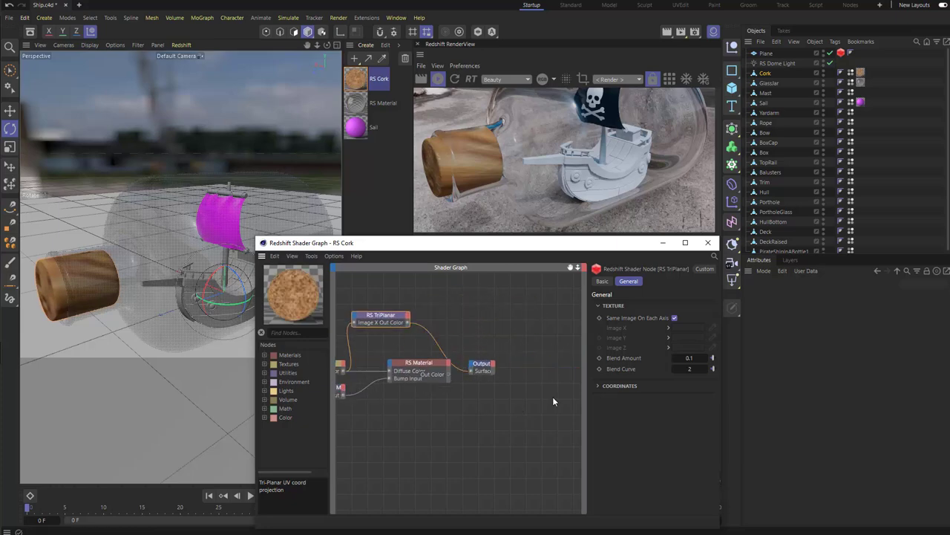
middle_click_drag(499, 334, 534, 335)
left_click_drag(273, 180, 245, 156, "alt")
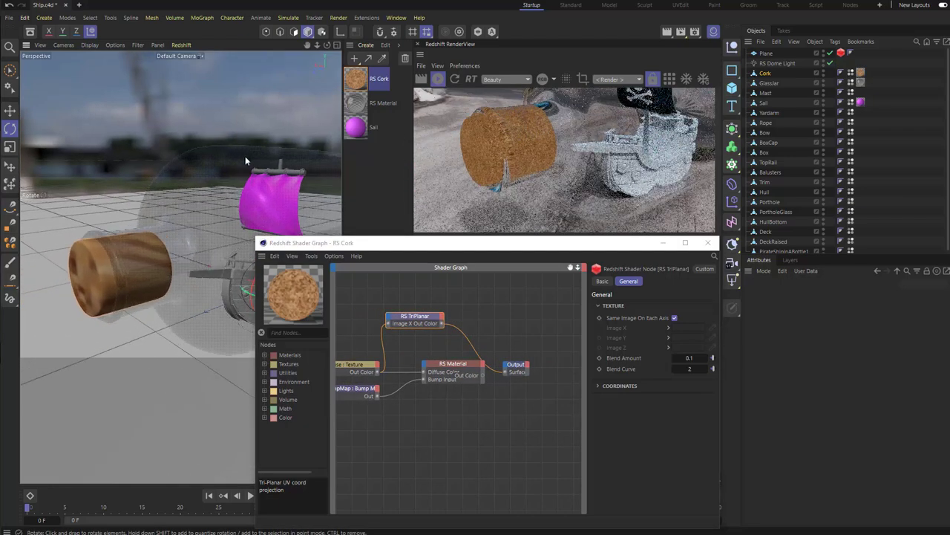
middle_click_drag(467, 383, 503, 378)
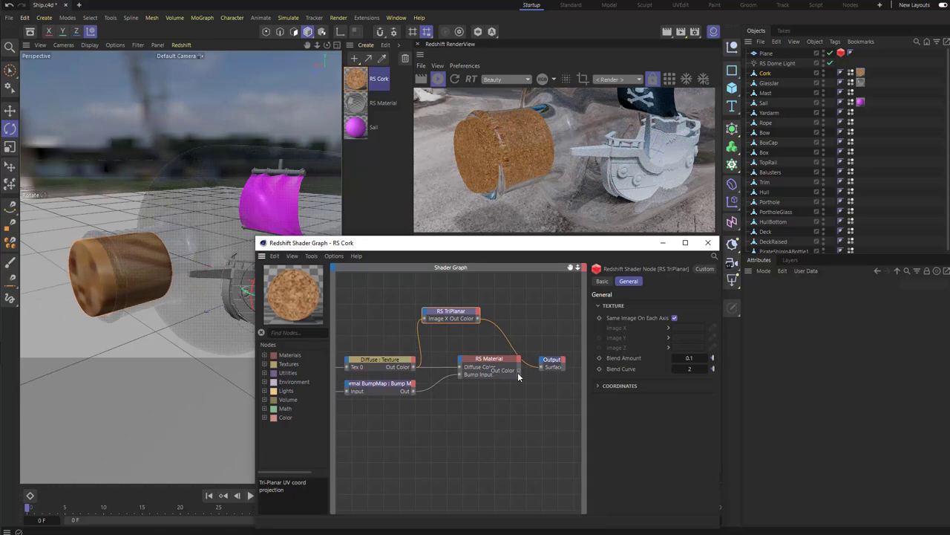
left_click_drag(519, 370, 542, 366)
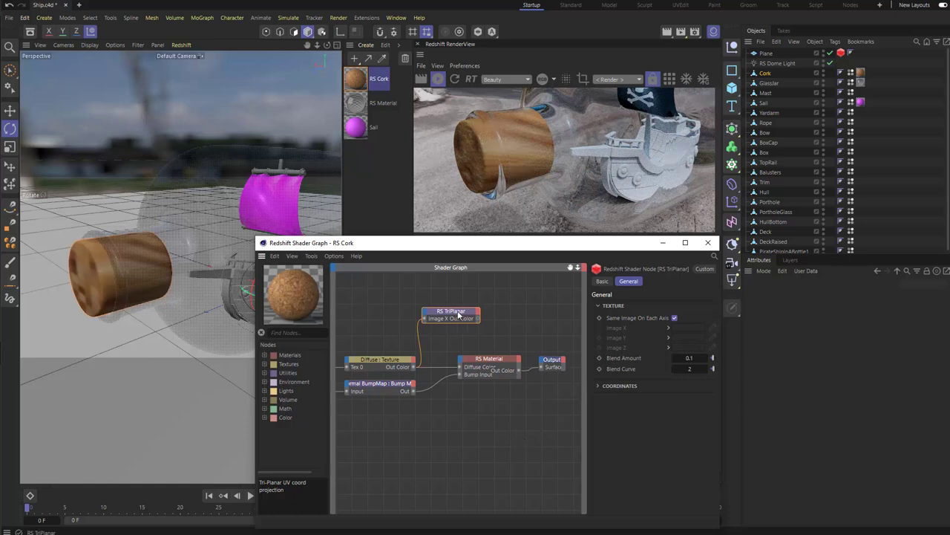
- Preview the TriPlanar node using Connect Node to Output, and reconnect RS Material to the Output the same way
left_click(310, 255)
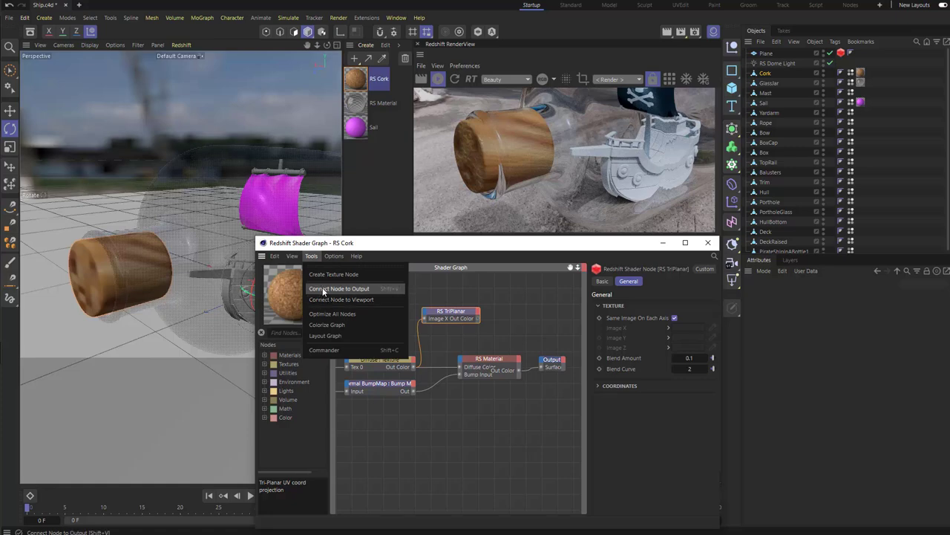
left_click(467, 304)
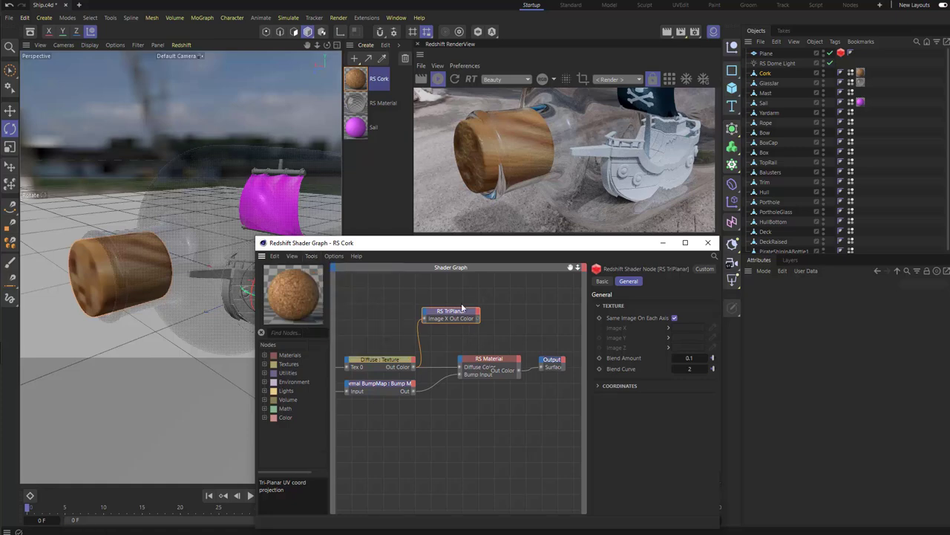
left_click(311, 255)
left_click(318, 289)
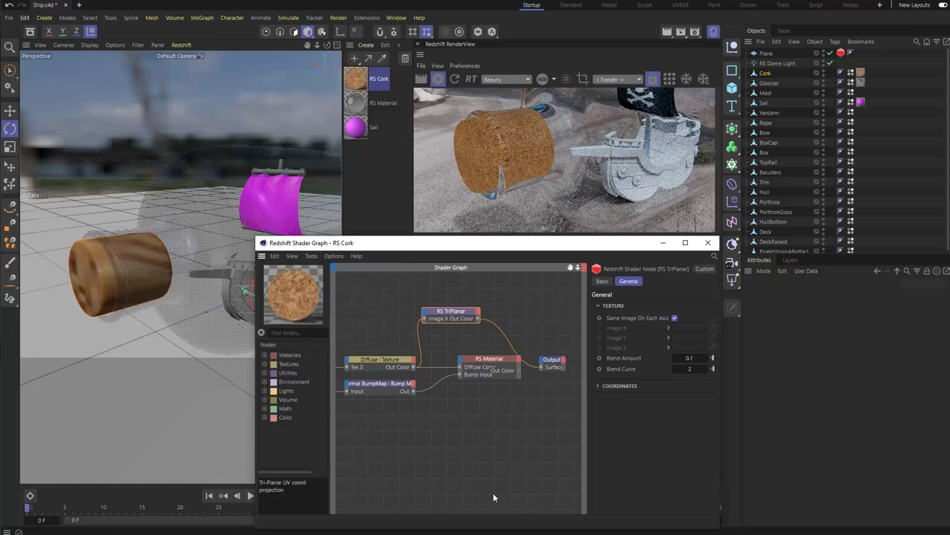
left_click(476, 363)
left_click(311, 255)
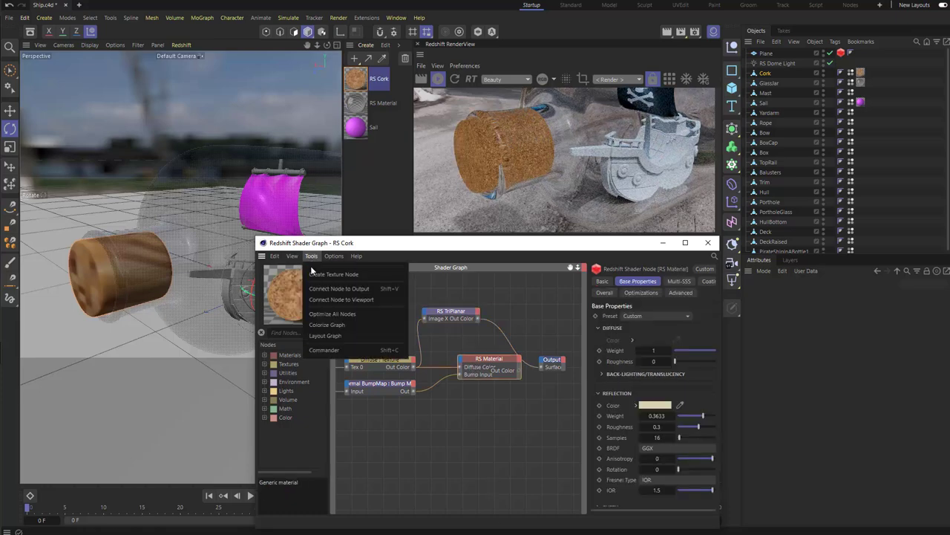
left_click(327, 289)
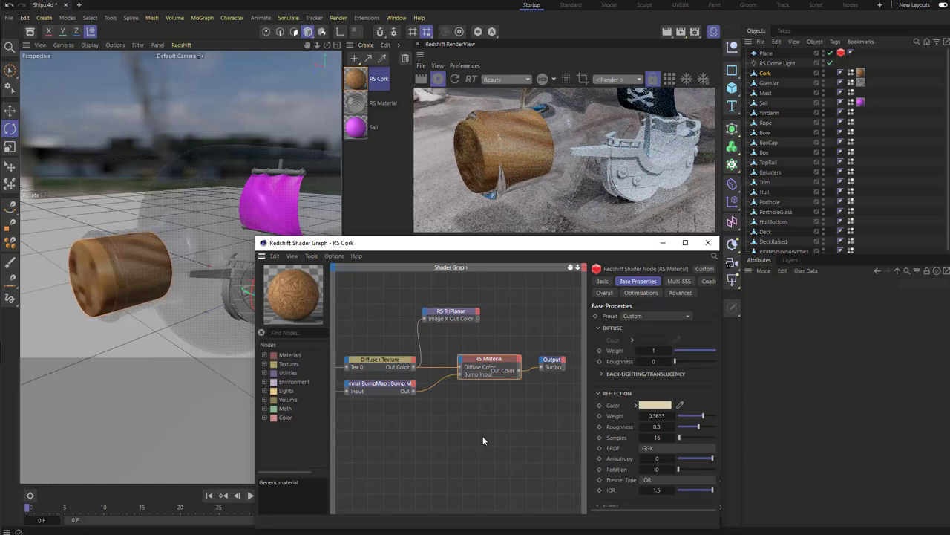
- Look up the shortcut assigned to Connect Node to Output in the Command Manager
left_click(311, 255)
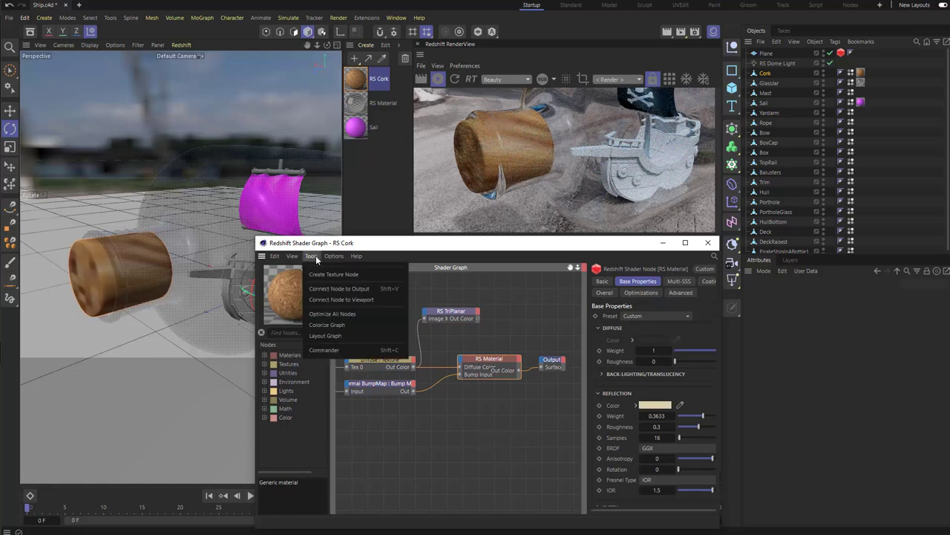
left_click(473, 245)
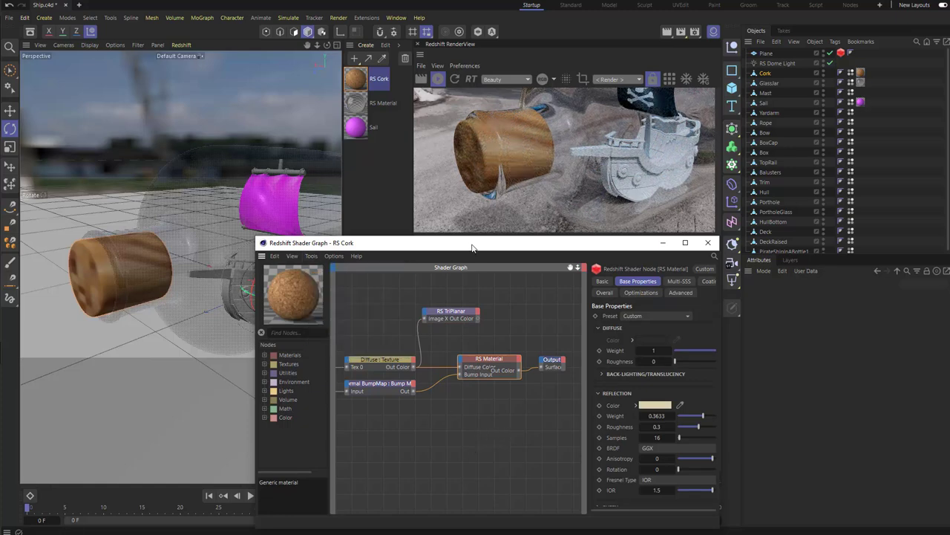
left_click(396, 17)
mouse_move(420, 36)
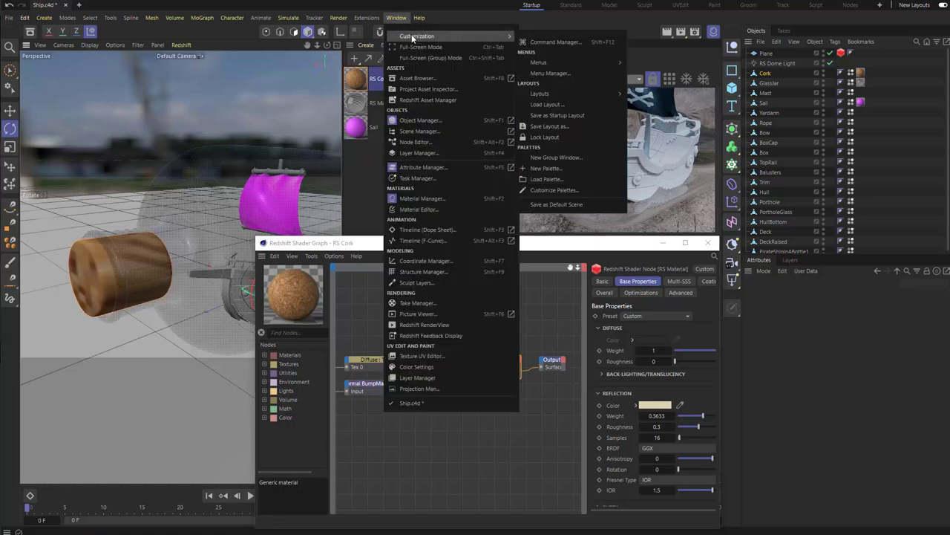
left_click(549, 41)
left_click_drag(624, 34, 663, 26)
type("Connect node to out")
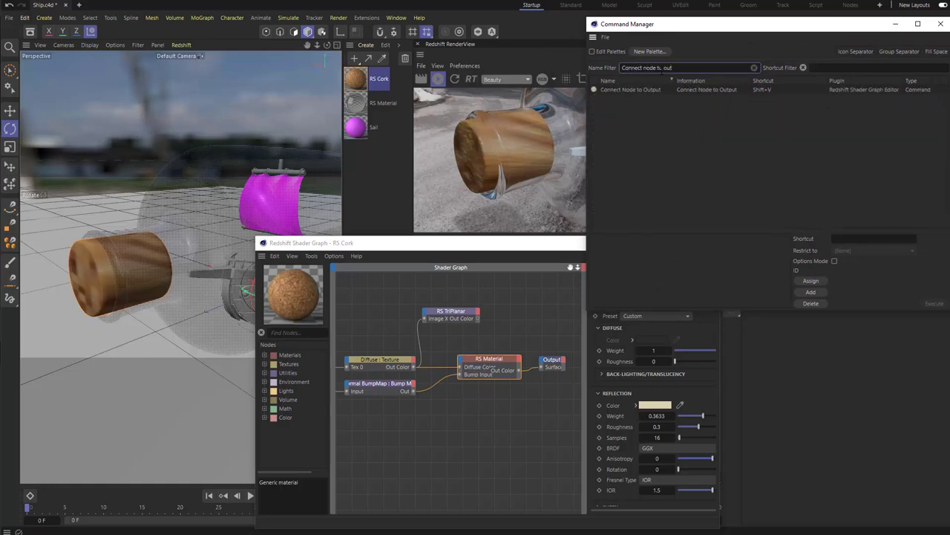
left_click(639, 90)
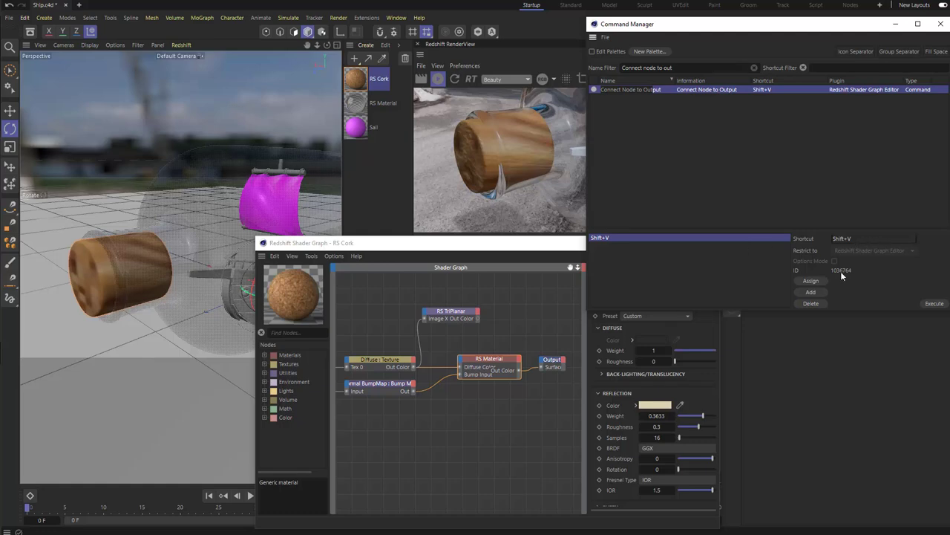
left_click(941, 30)
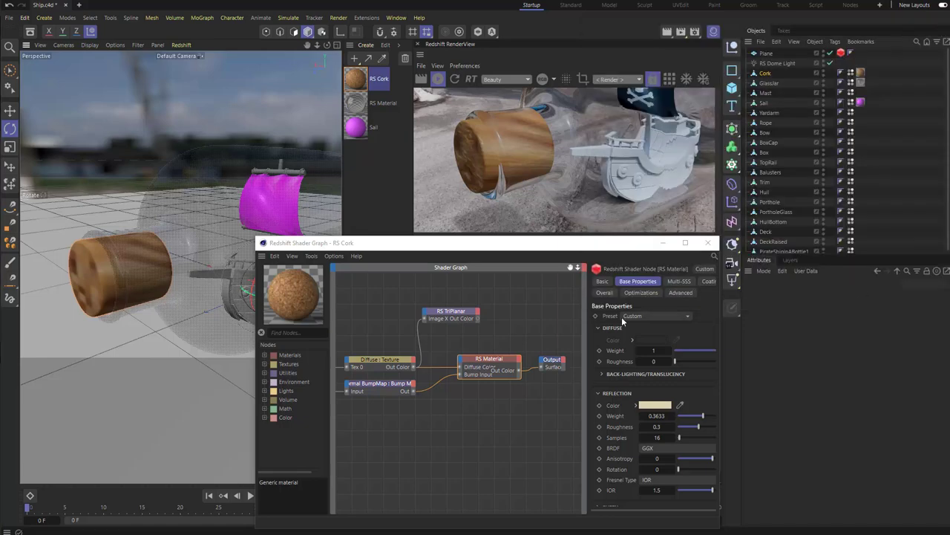
- Switch the Output between the TriPlanar and RS Material nodes for comparison, leaving the TriPlanar connected
left_click(311, 256)
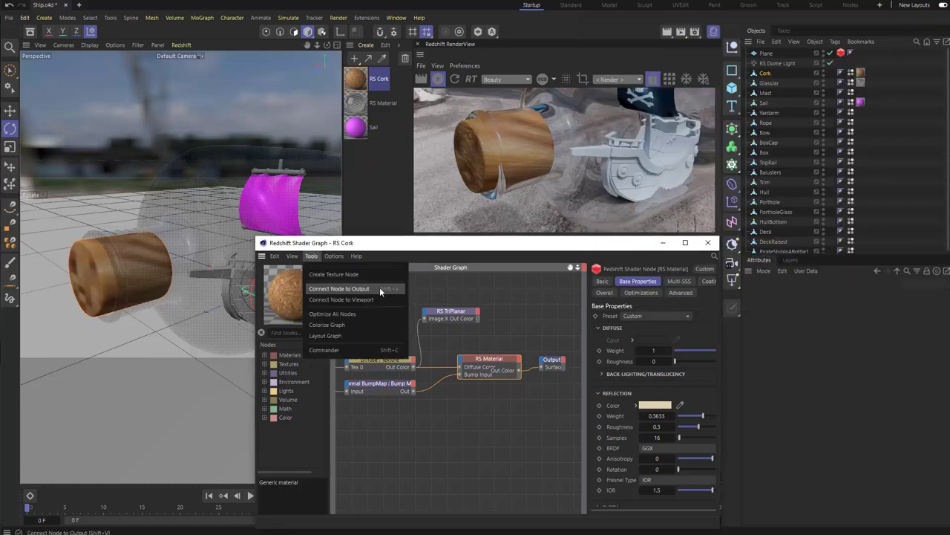
left_click(472, 306)
left_click(455, 314)
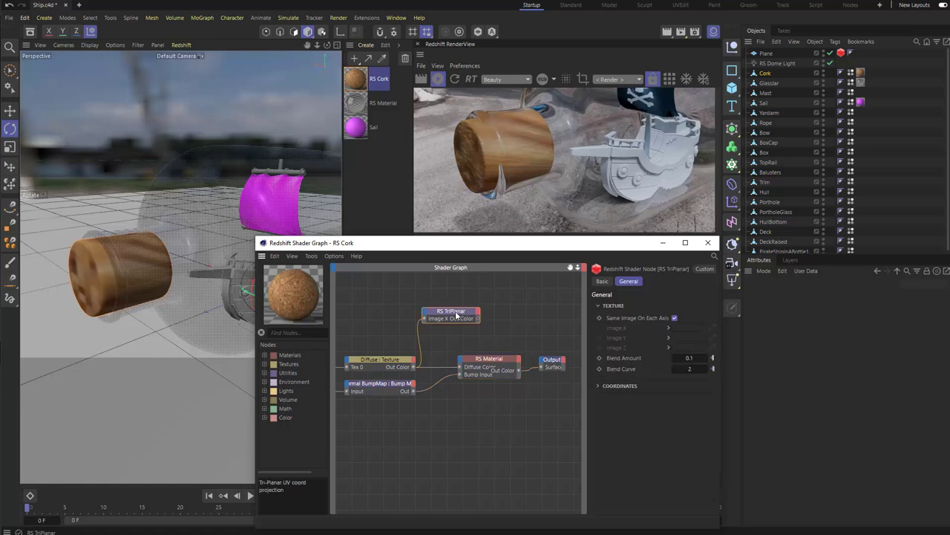
key("o")
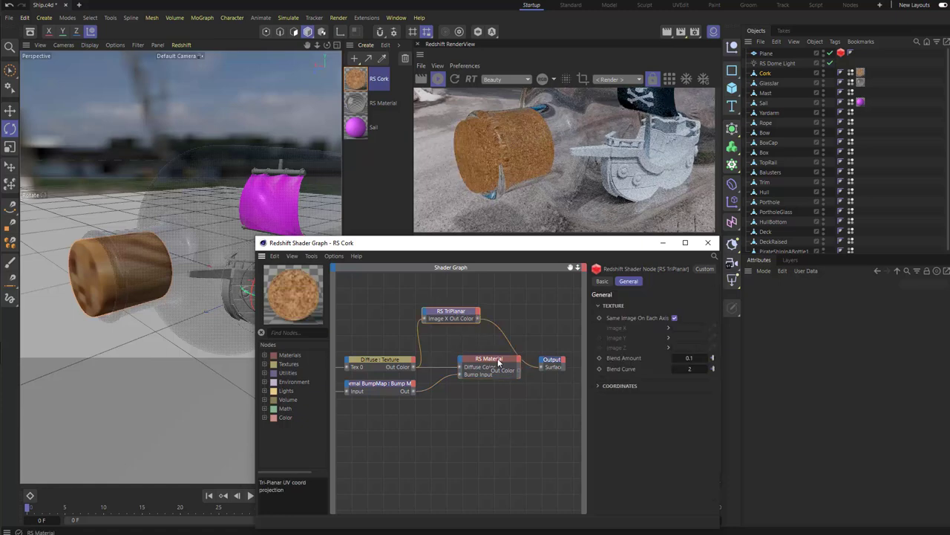
left_click(499, 363)
key("ctrl+z")
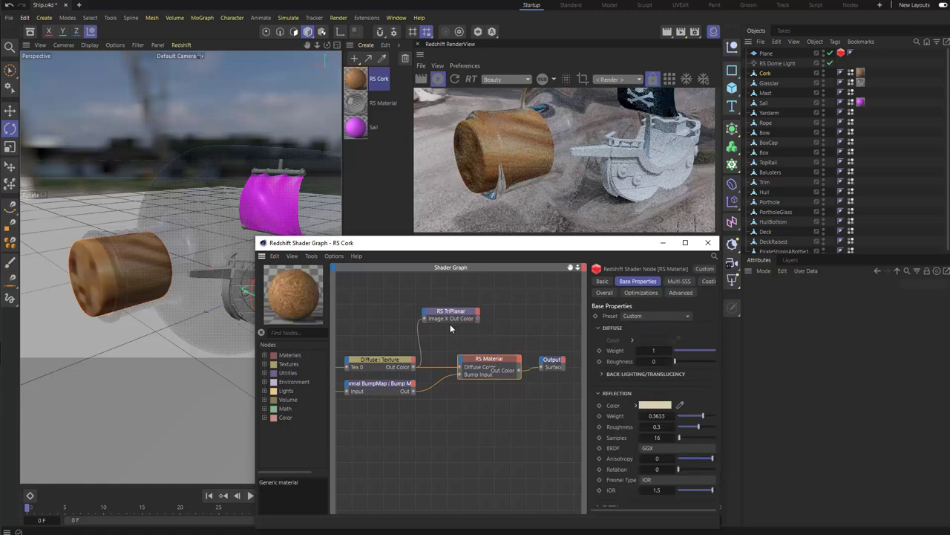
left_click(451, 317)
key("ctrl+y")
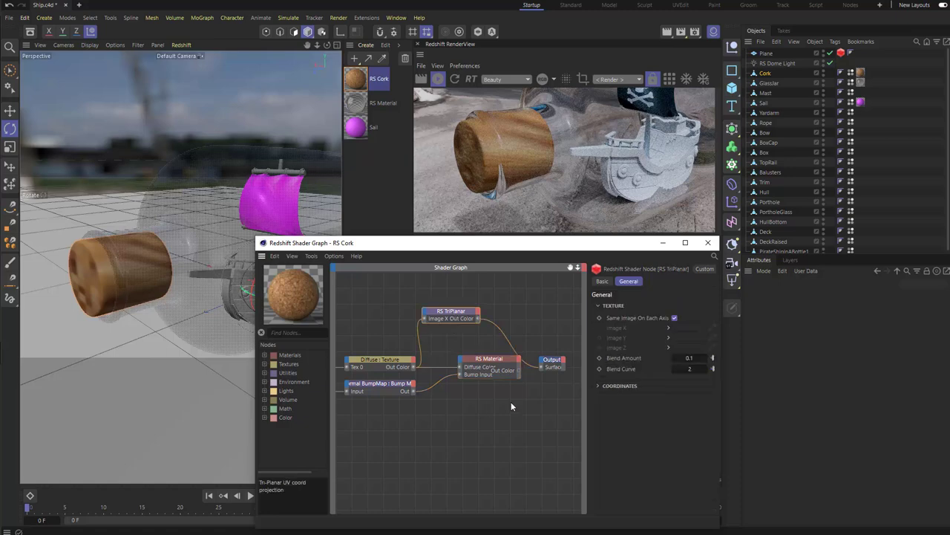
- Expand the TriPlanar's Coordinates settings and widen the shader graph window to reveal all three Scale fields
left_click(597, 386)
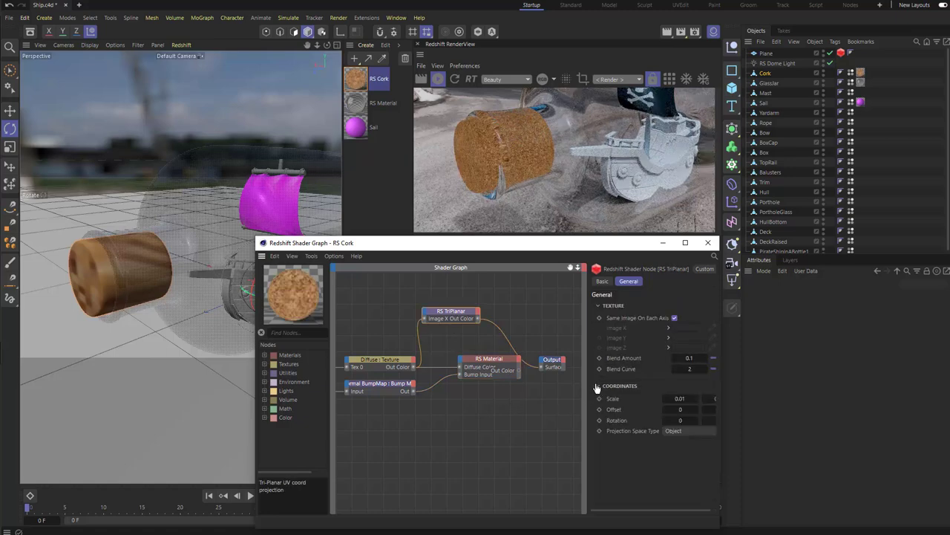
left_click_drag(720, 415, 913, 431)
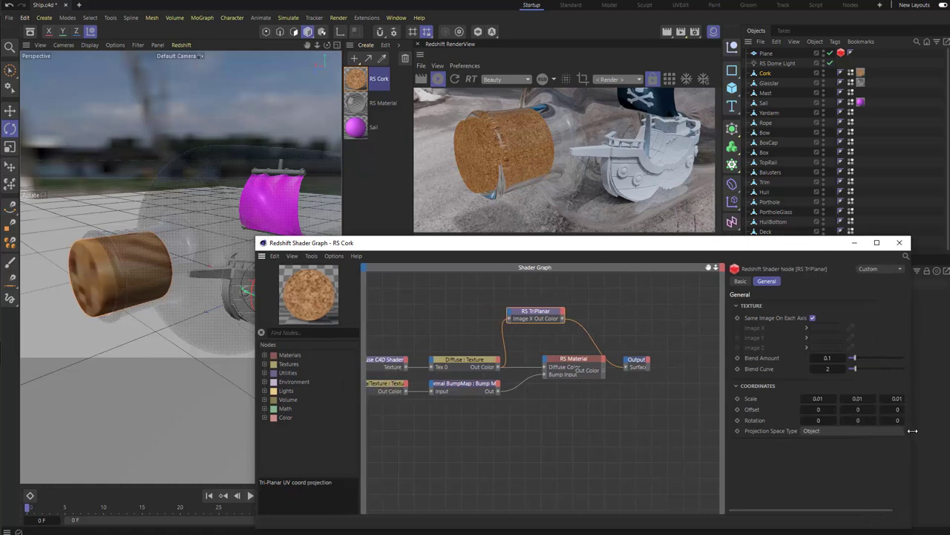
left_click(803, 398)
left_click(480, 324)
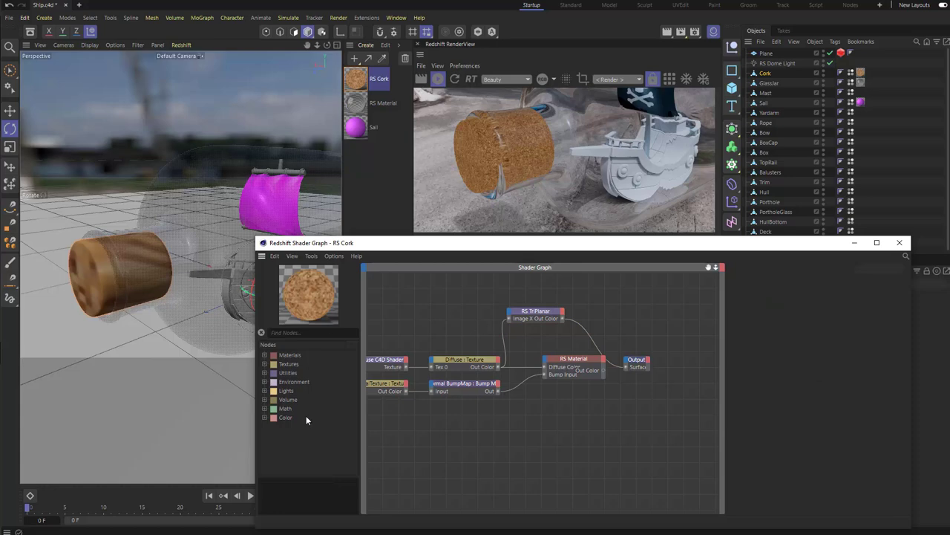
- Add a Constant math node beside the TriPlanar node and set its value to 0.01
left_click(264, 409)
left_click_drag(289, 439, 436, 304)
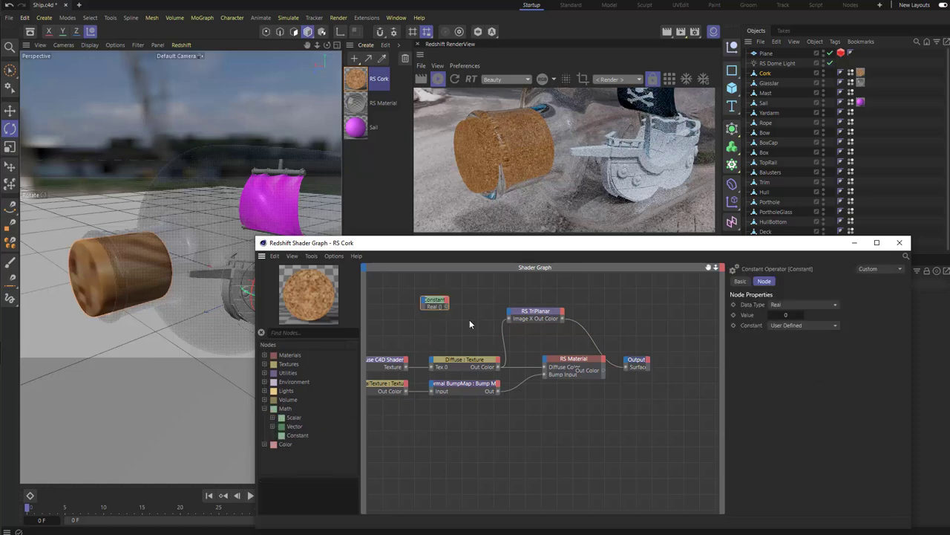
left_click(536, 315)
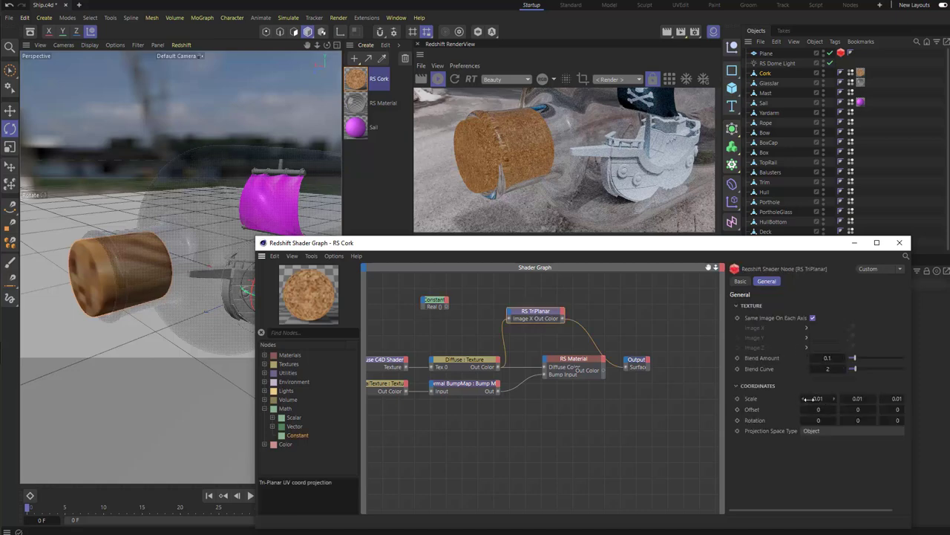
left_click(436, 301)
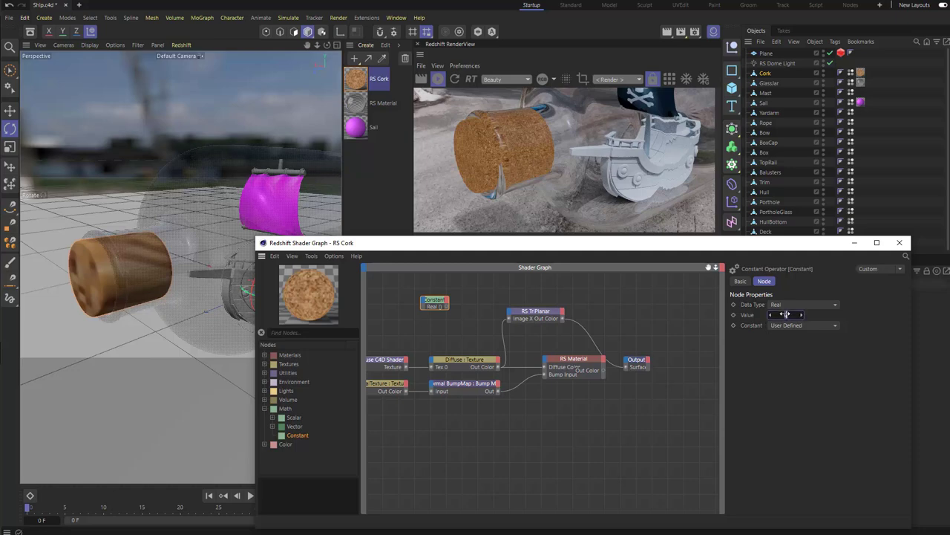
left_click_drag(785, 314, 785, 314)
- Connect the Constant node's output to the TriPlanar's Scale coordinate input and nudge the Constant node slightly
left_click_drag(509, 315, 511, 311)
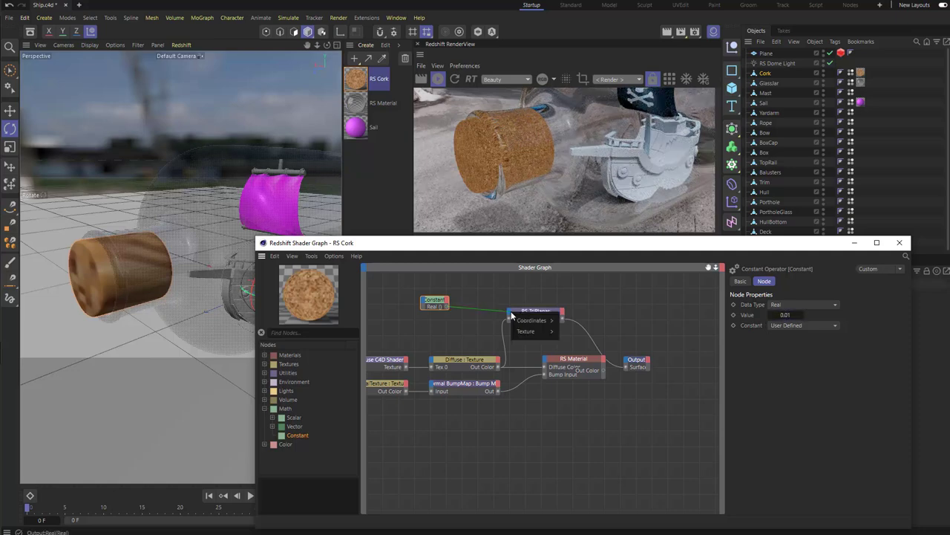
mouse_move(537, 320)
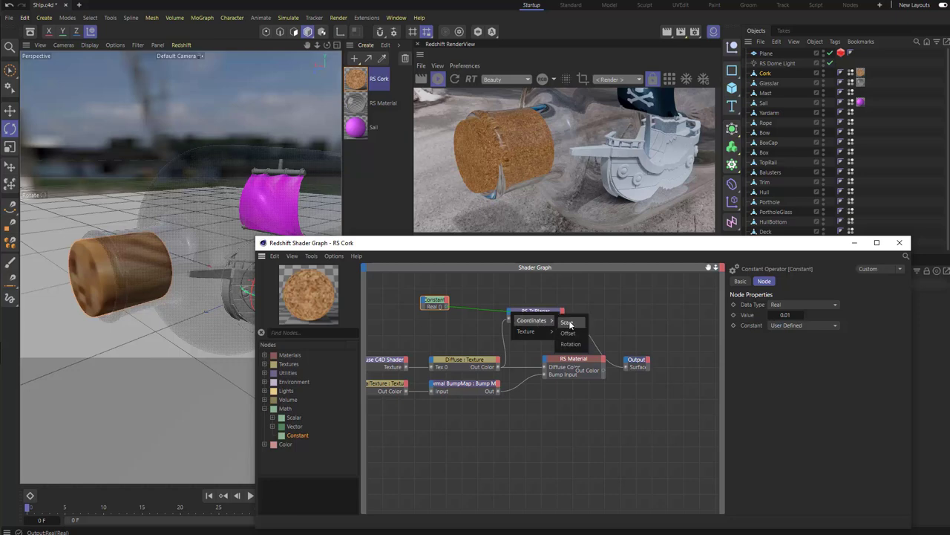
left_click(566, 323)
left_click_drag(434, 303, 439, 309)
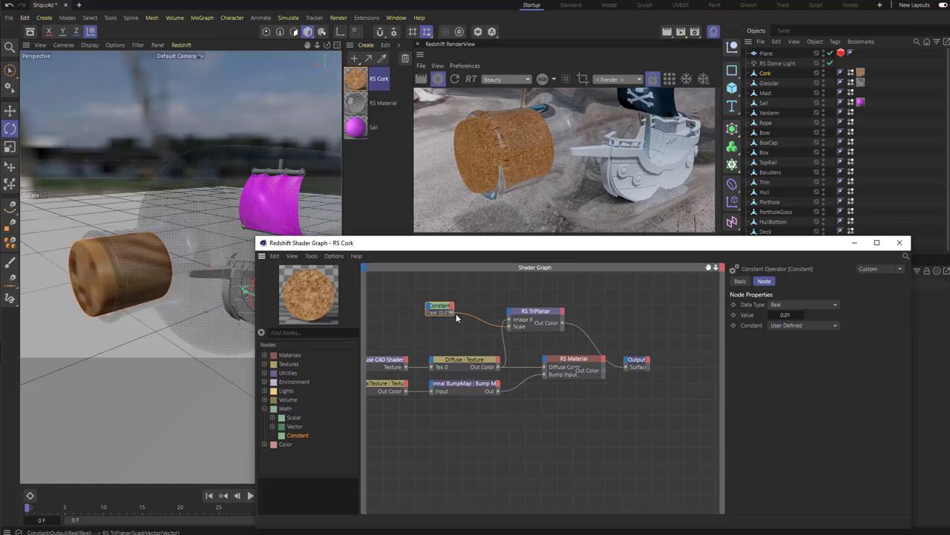
- Set the Constant node's value to 0.0015 to enlarge the projected cork texture
left_click(786, 314)
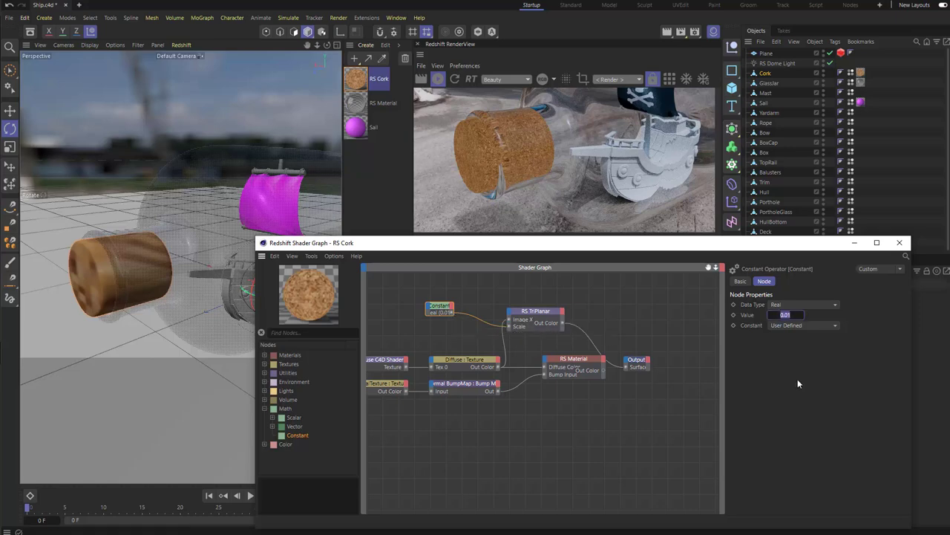
type("0.0015")
key("Return")
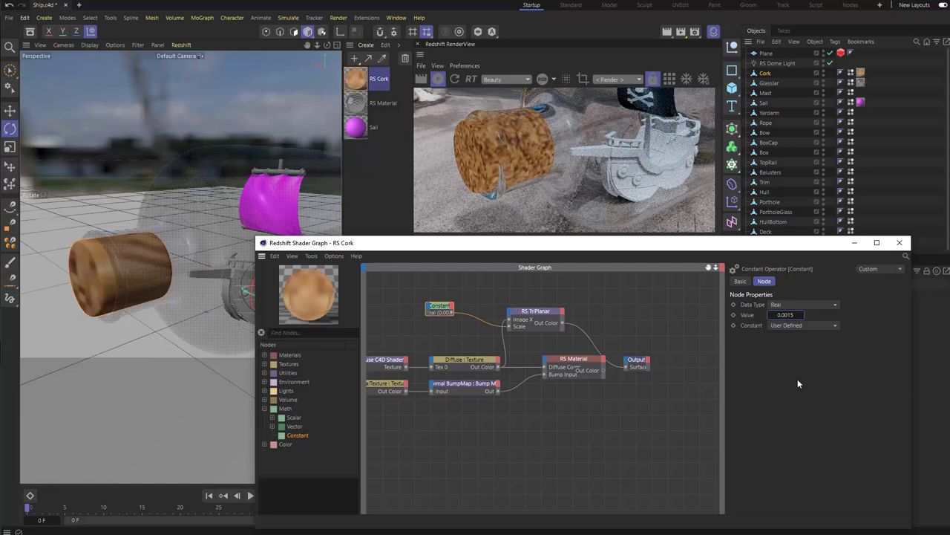
- Move RS Material and Output farther from the texture nodes, and arrange the Constant and TriPlanar nodes in the space before them
left_click_drag(432, 311, 457, 317)
left_click_drag(531, 321, 534, 335)
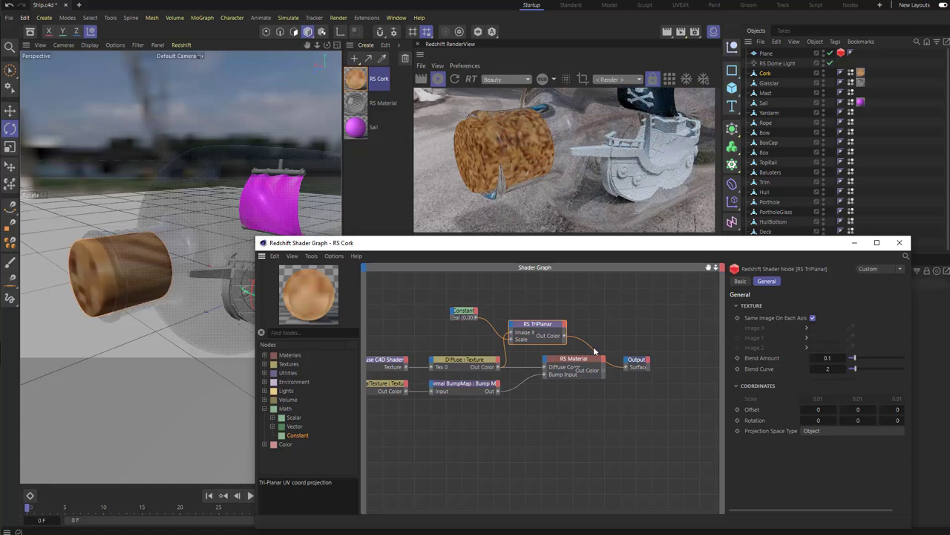
left_click(573, 370)
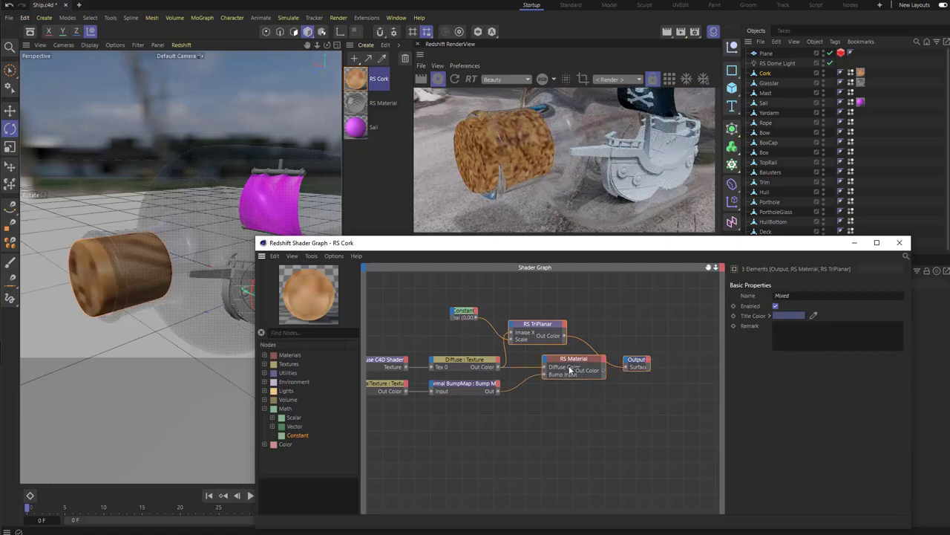
left_click(674, 366)
left_click_drag(674, 368, 627, 349)
left_click_drag(542, 326, 564, 331)
mouse_move(643, 425)
middle_mouse_down()
mouse_move(742, 429)
mouse_move(624, 422)
middle_mouse_up()
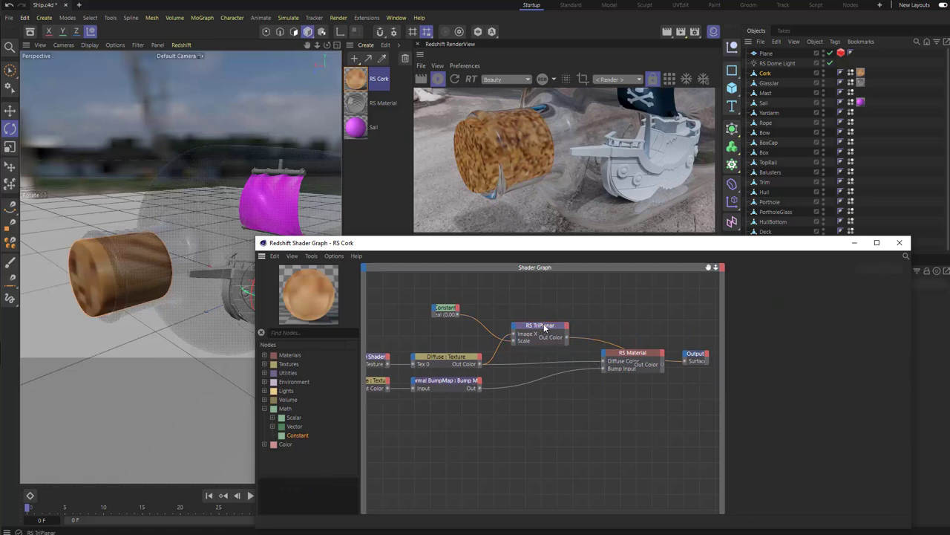
- Duplicate the TriPlanar node, insert the copy between the bump map and RS Material's Bump Input, and link the Constant to its Scale
left_click_drag(543, 329, 558, 387, "ctrl")
left_click_drag(479, 388, 604, 368)
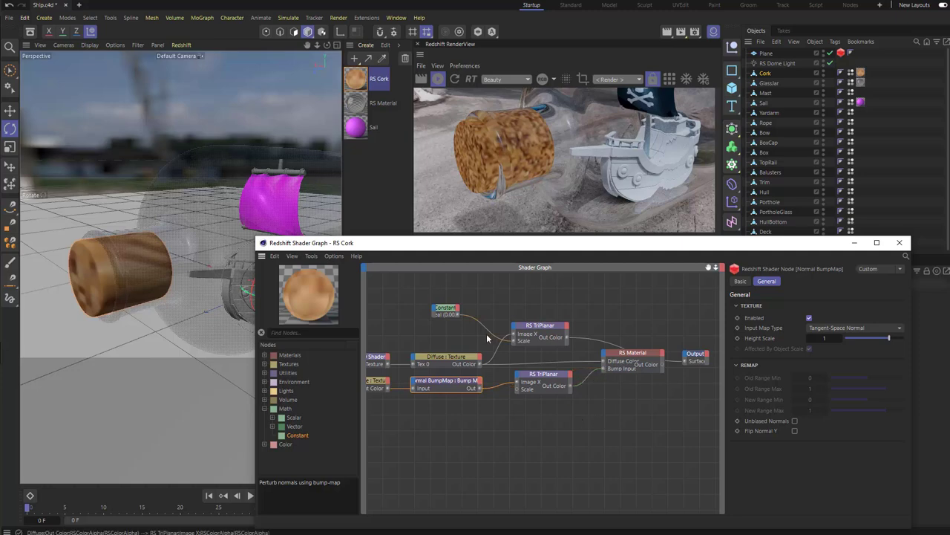
left_click_drag(458, 313, 516, 388)
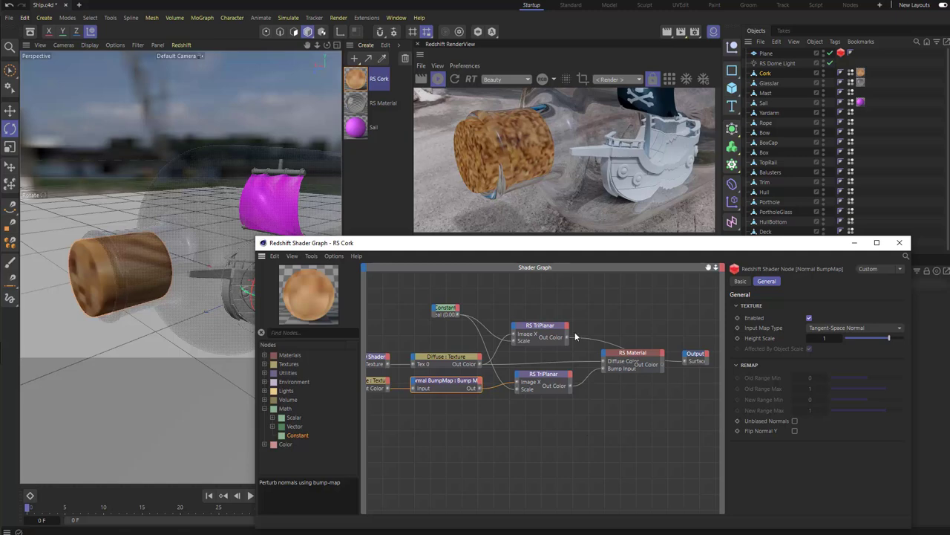
- Reconnect RS Material to the Output and connect the upper TriPlanar's Out Color to RS Material's Diffuse Color
middle_click_drag(616, 415, 570, 425)
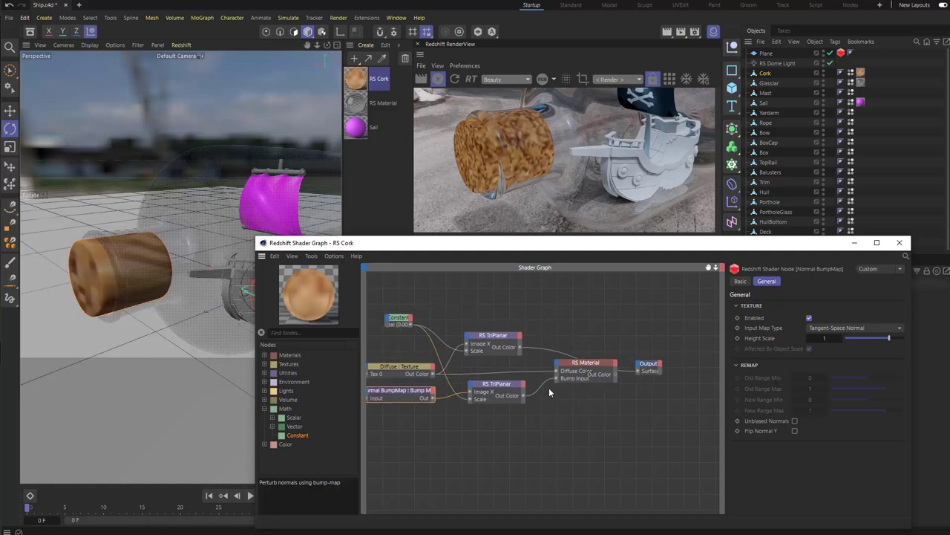
left_click_drag(600, 365, 590, 366)
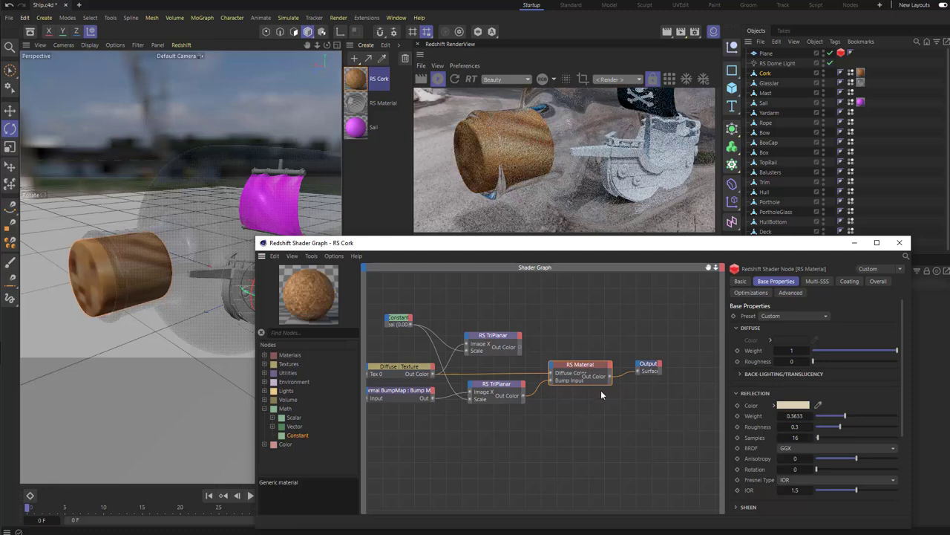
left_click_drag(520, 347, 551, 373)
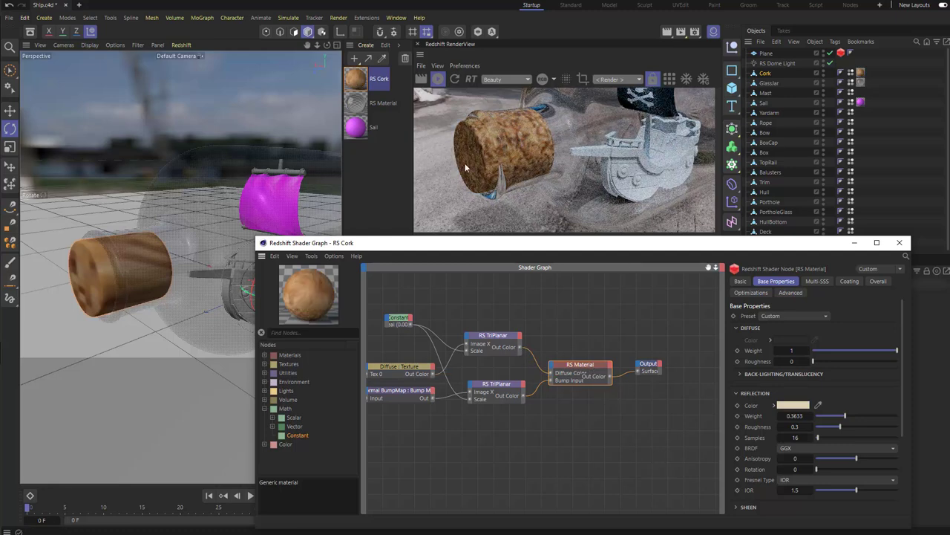
- Close the RS Cork shader graph and reframe the bottle, cork and ship to check the cork in the render
left_click_drag(246, 196, 194, 196, "alt")
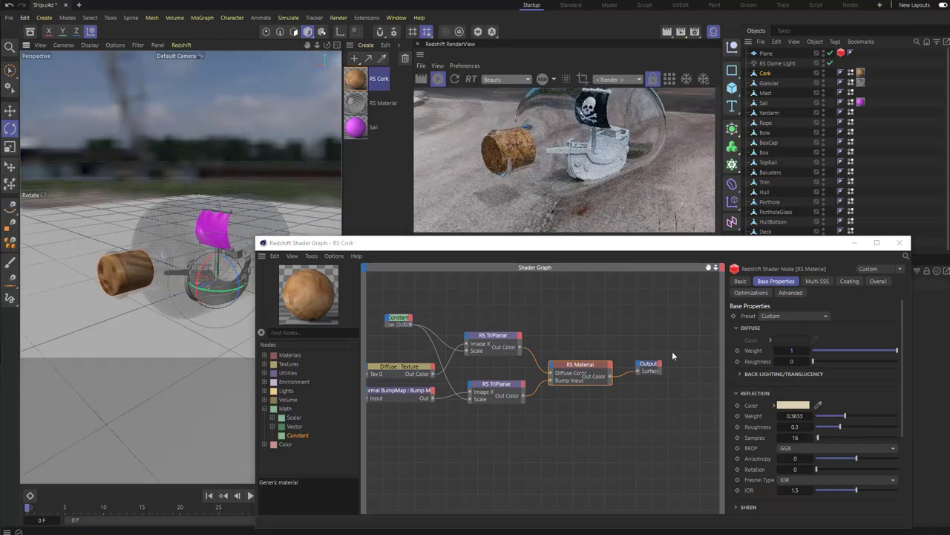
middle_click_drag(563, 308, 627, 314)
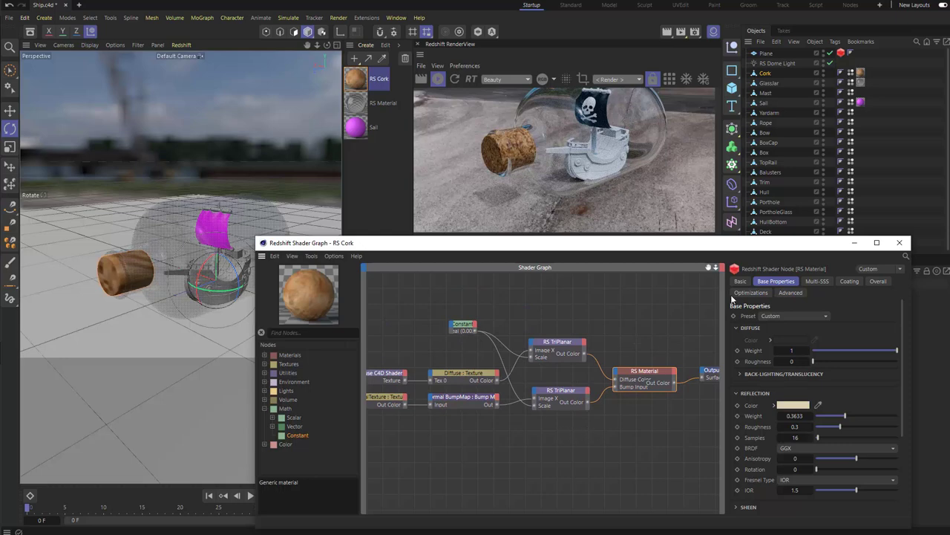
left_click(898, 243)
left_click_drag(250, 233, 282, 223, "alt")
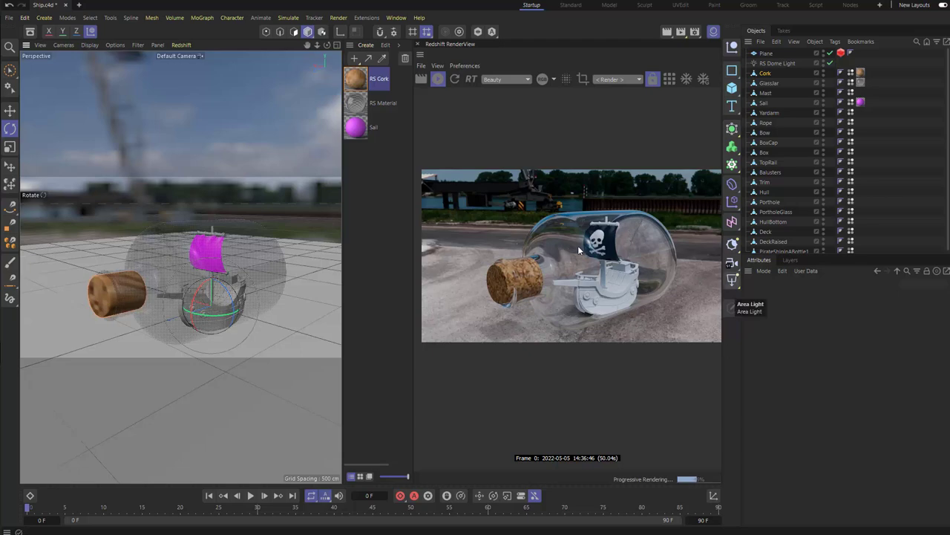
- Open the Asset Browser, search it for "wood" and look through the wood materials
left_click(31, 31)
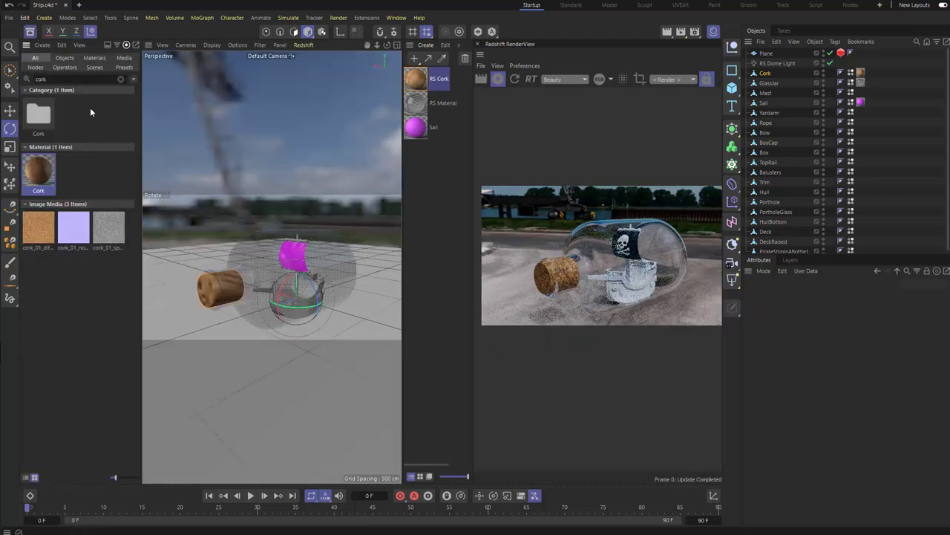
double_click(72, 79)
type("wood")
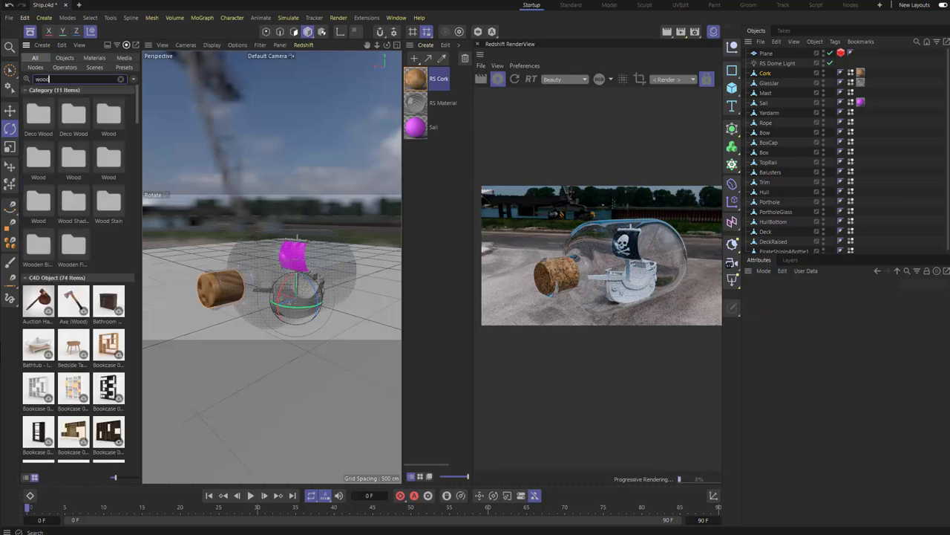
scroll(58, 211, "down", 15)
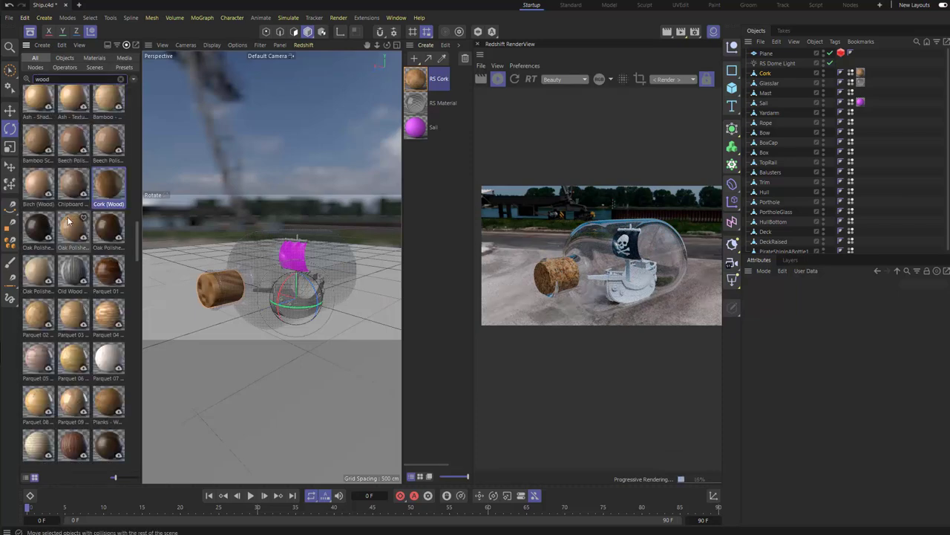
scroll(58, 211, "up", 5)
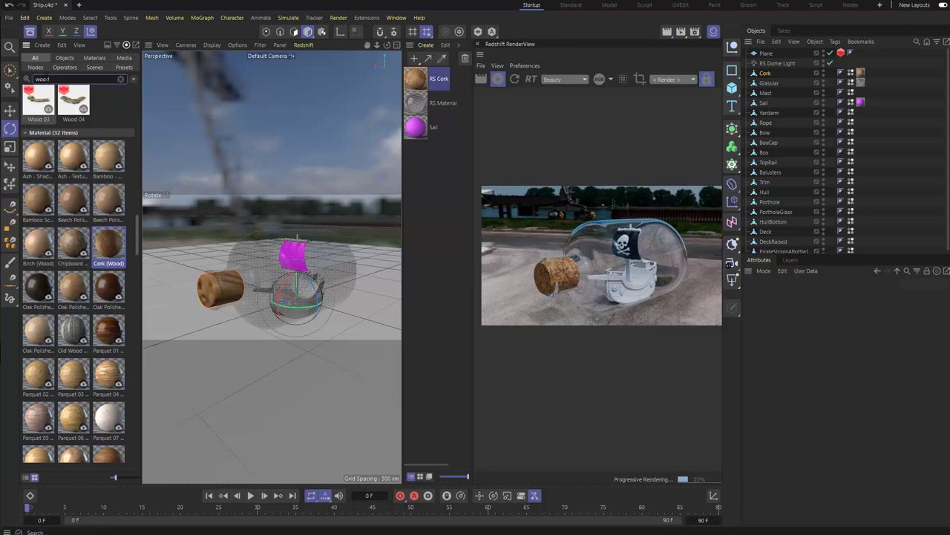
- Search the Asset Browser for "grun", look through the grunge assets, and clear the search
double_click(52, 78)
type("grun")
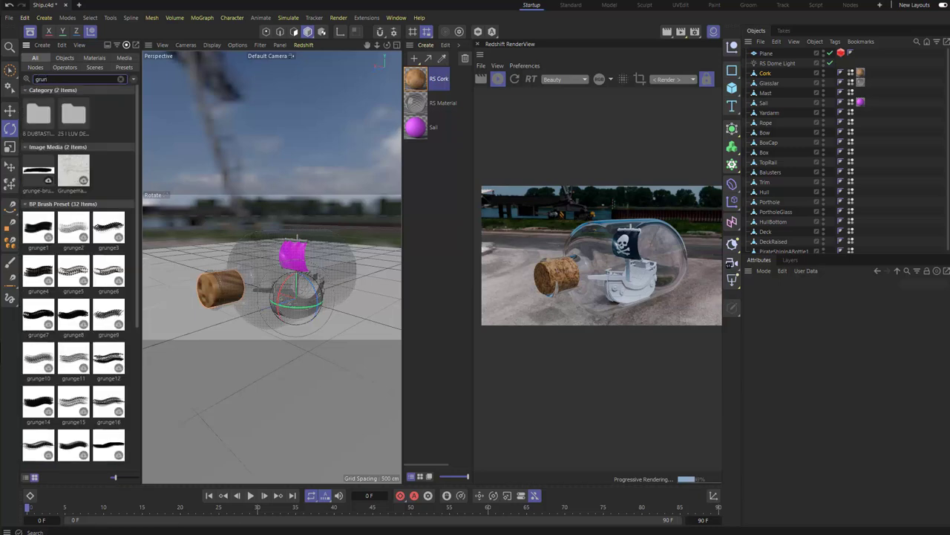
scroll(76, 297, "down", 3)
scroll(77, 297, "up", 3)
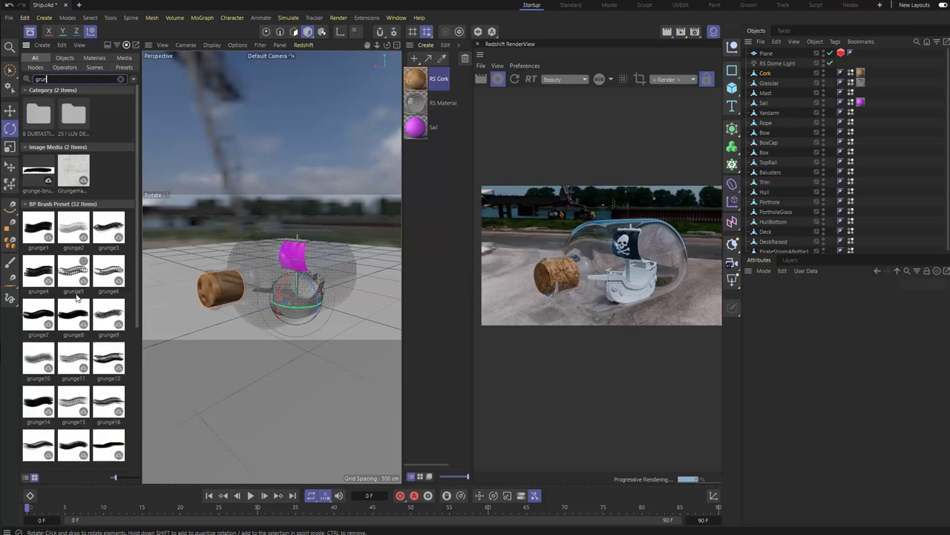
left_click(121, 78)
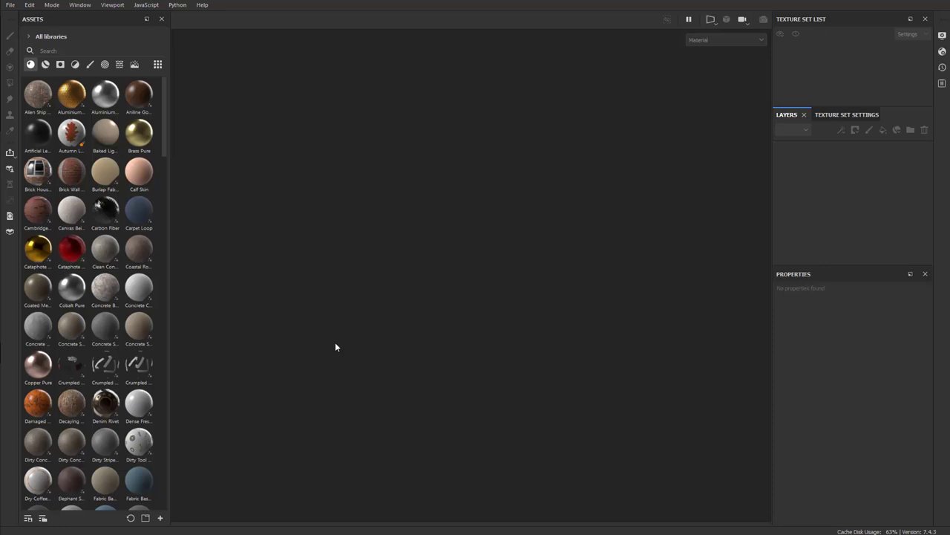
- Switch to Substance 3D Painter, search its assets for "grunge print" and examine Grunge Fingerprints Smeared and its resource options
left_click(59, 51)
type("grunge")
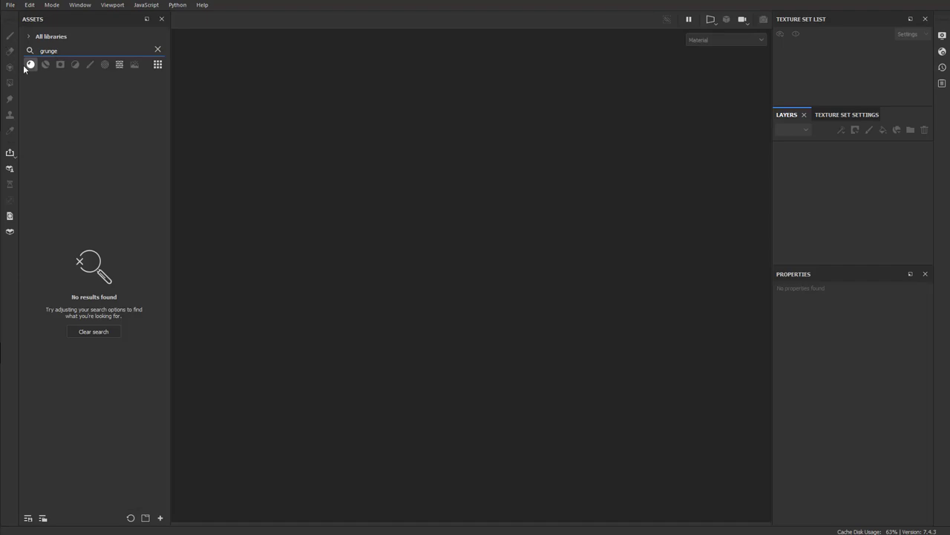
left_click(29, 64)
left_click(74, 50)
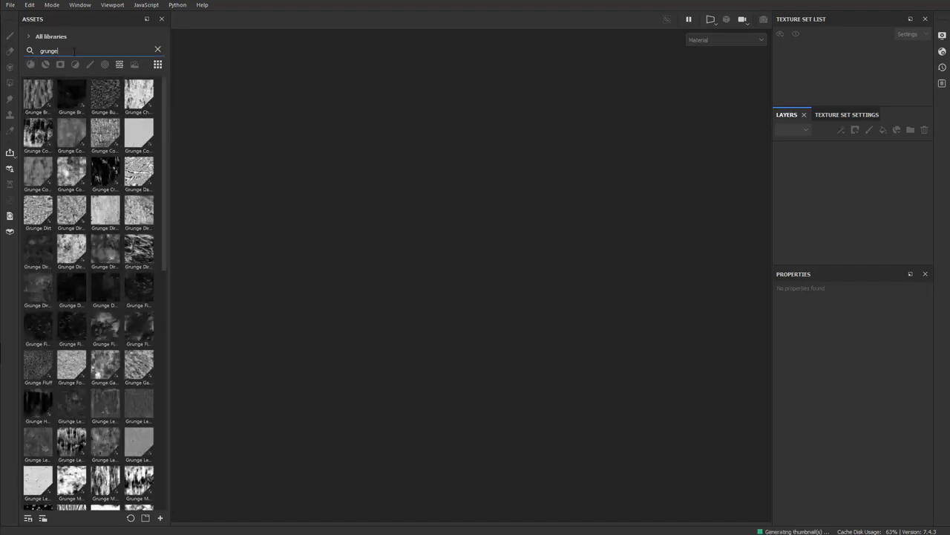
type("print")
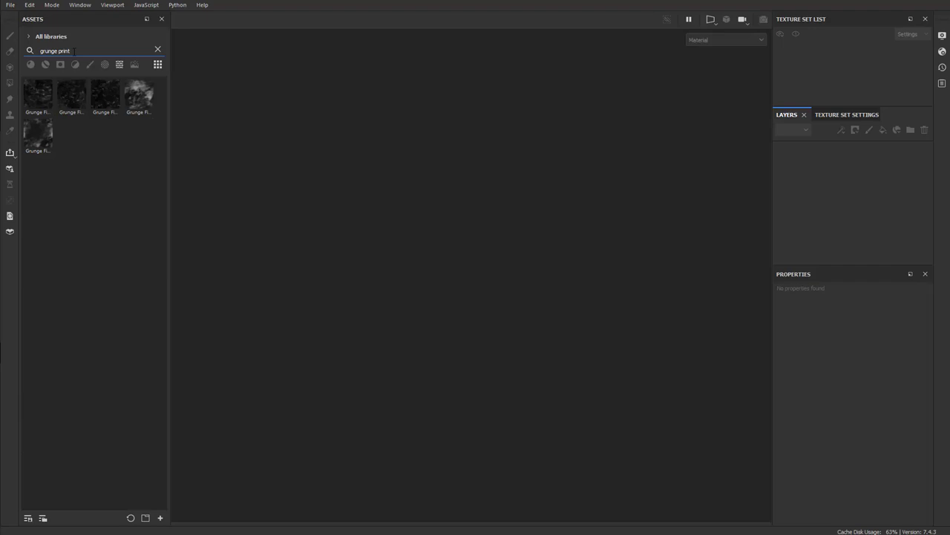
left_click(134, 101)
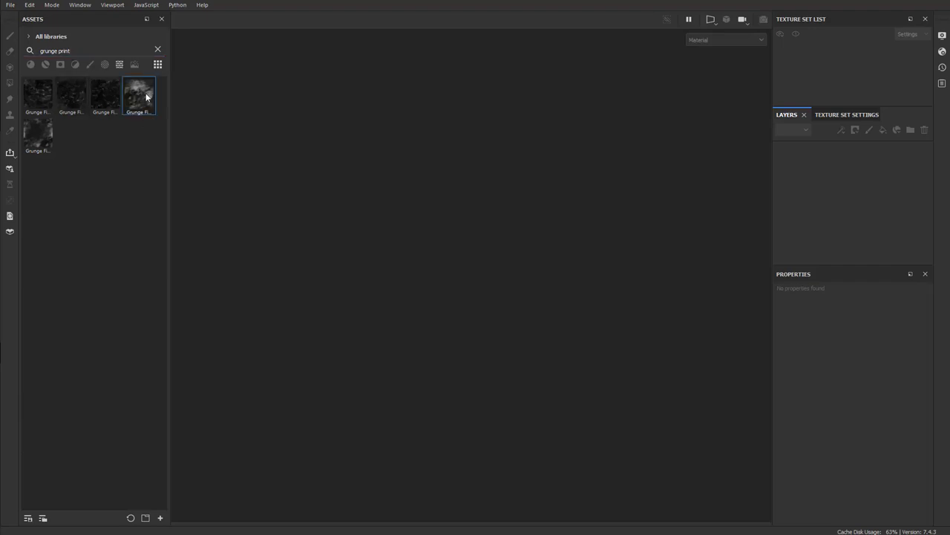
mouse_move(146, 97)
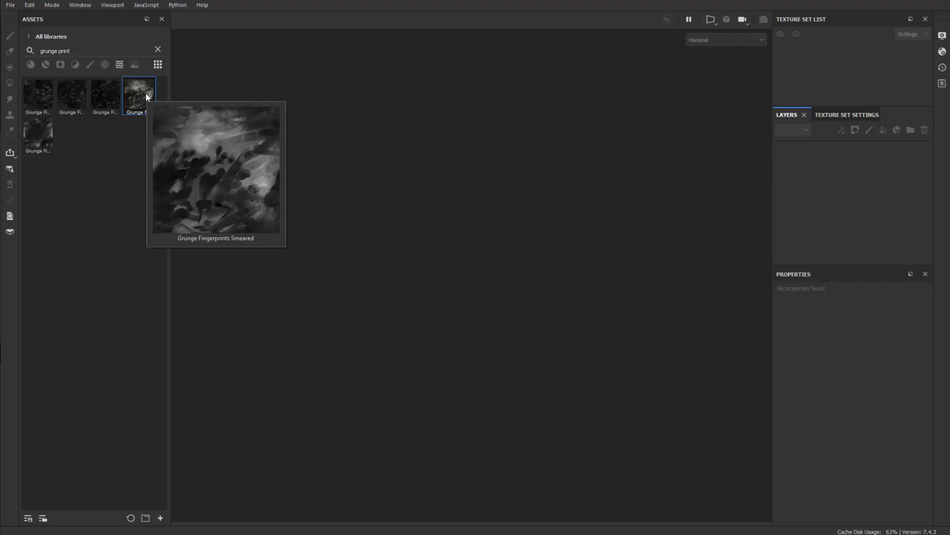
right_click(146, 97)
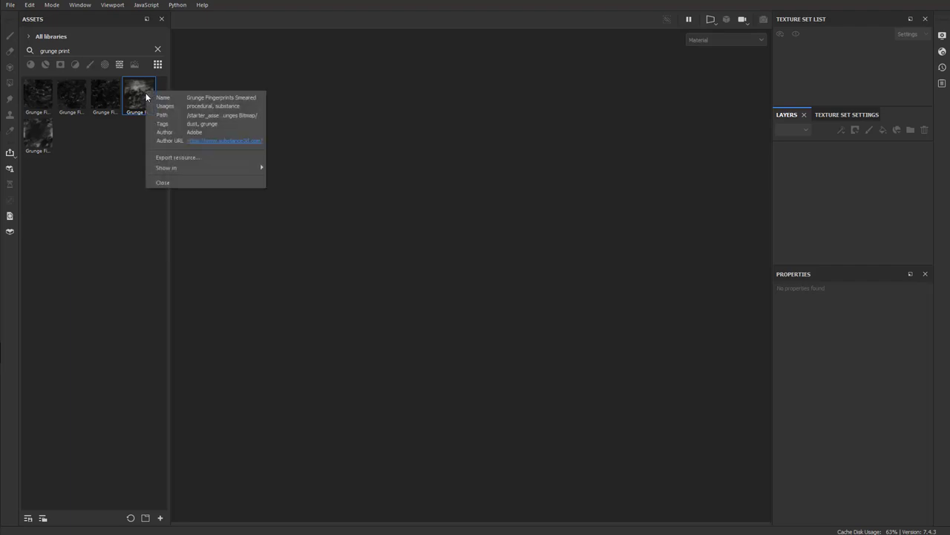
left_click(97, 141)
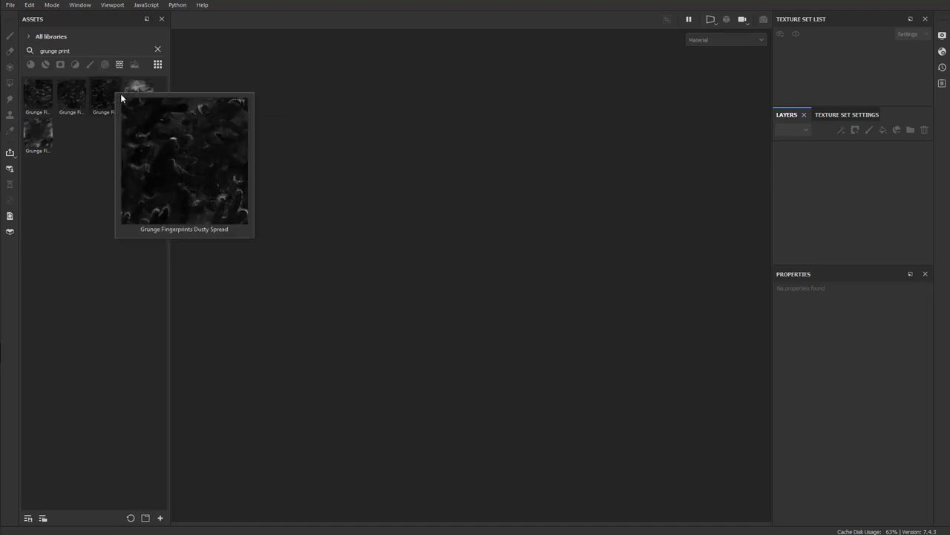
- Search the assets for "wood" and export the Wood American Cherry resource to the Desktop folder
left_click(86, 51)
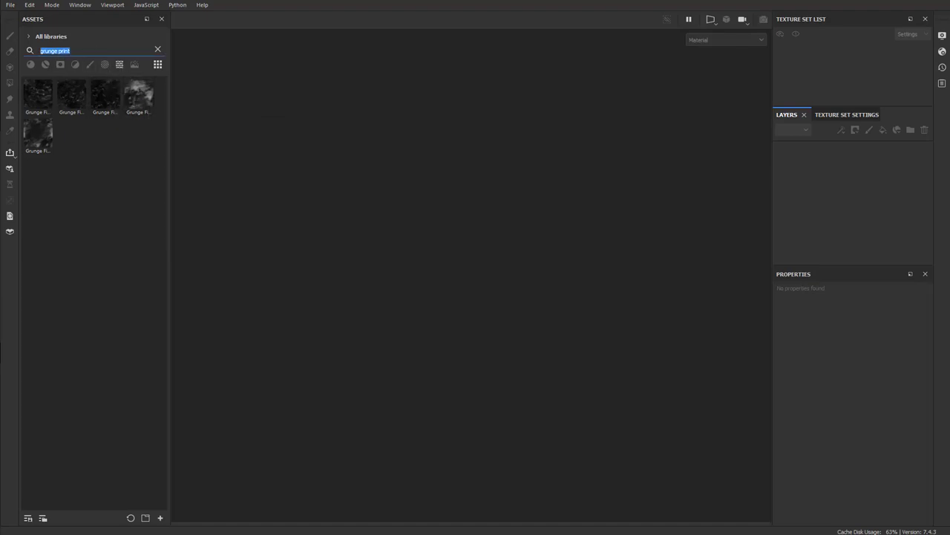
type("wood")
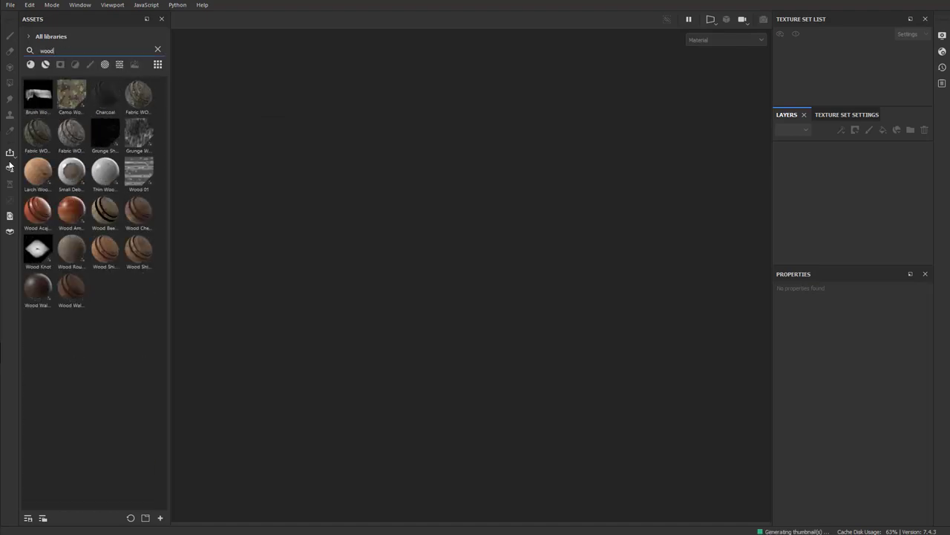
left_click(72, 214)
right_click(73, 217)
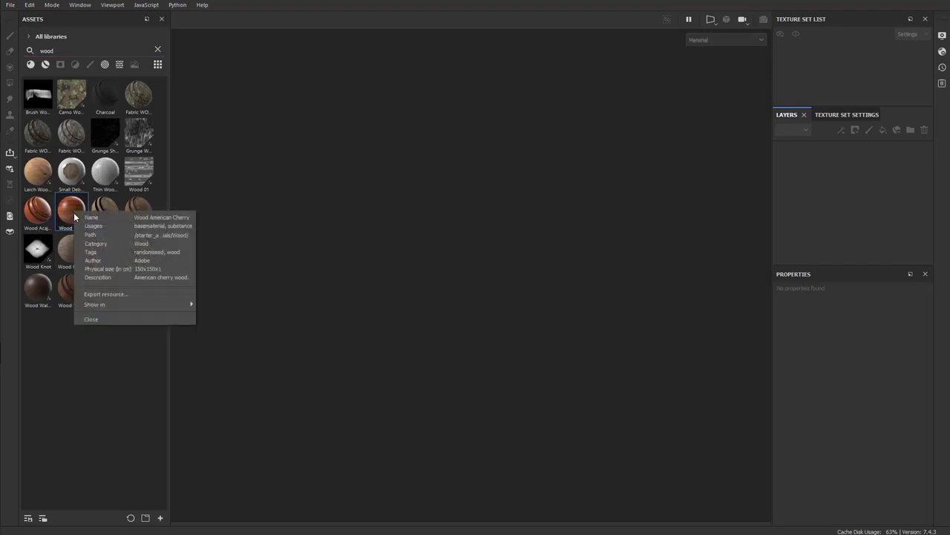
left_click(108, 293)
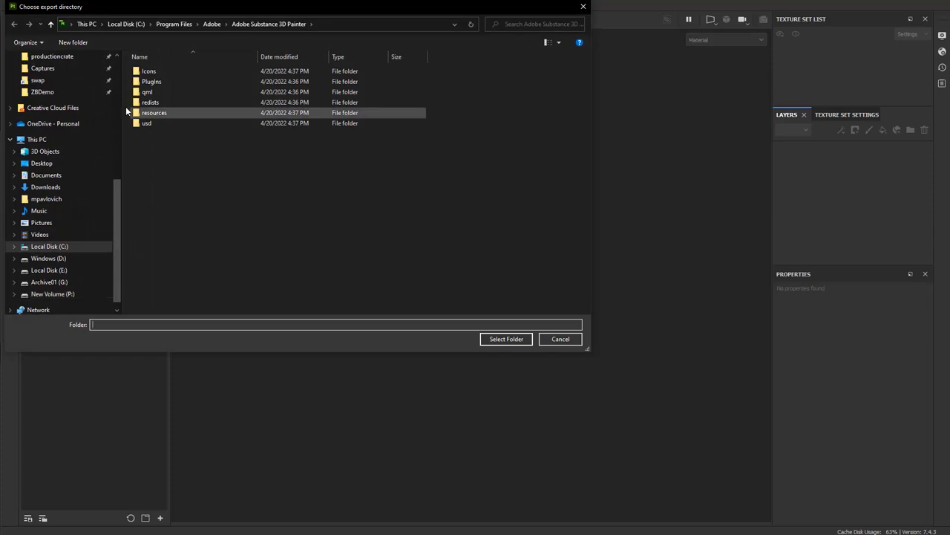
left_click(46, 163)
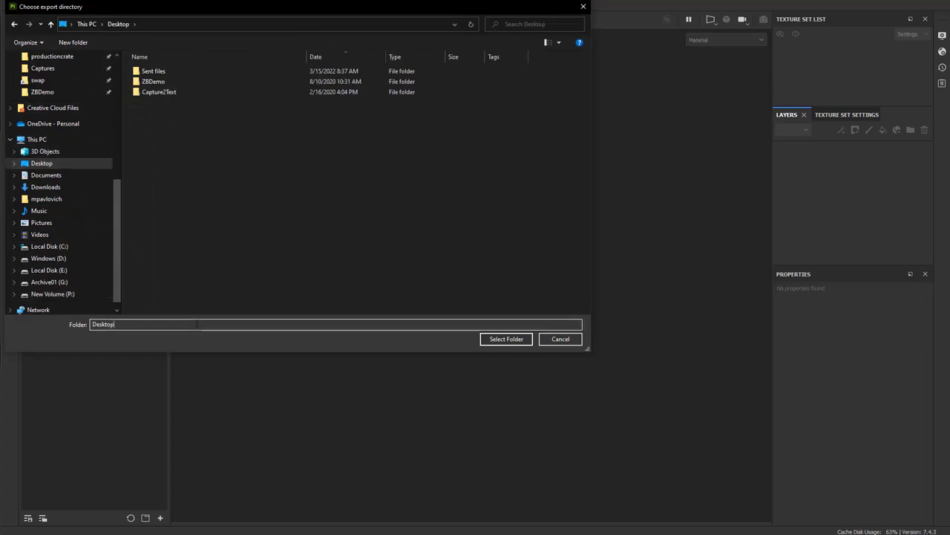
left_click(484, 338)
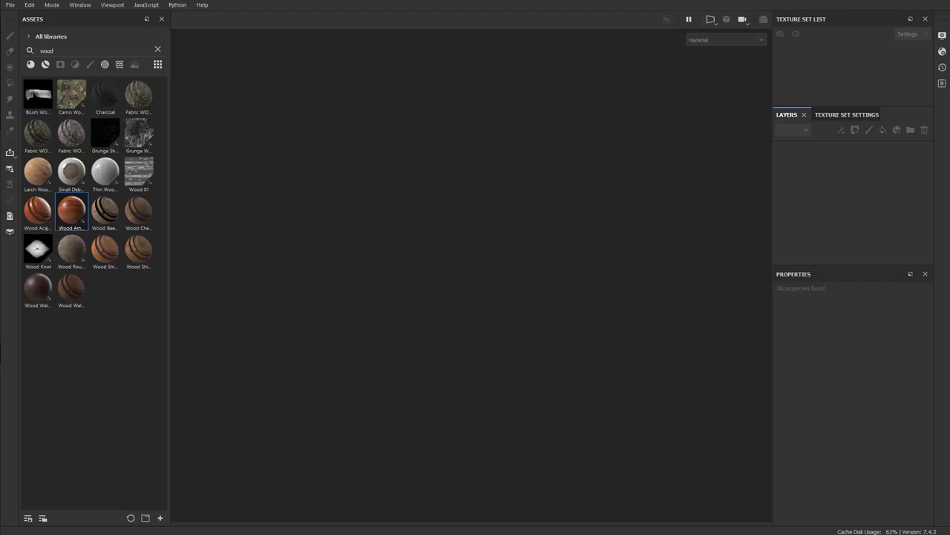
- Open the sample project TilingMaterial.spp
left_click(9, 8)
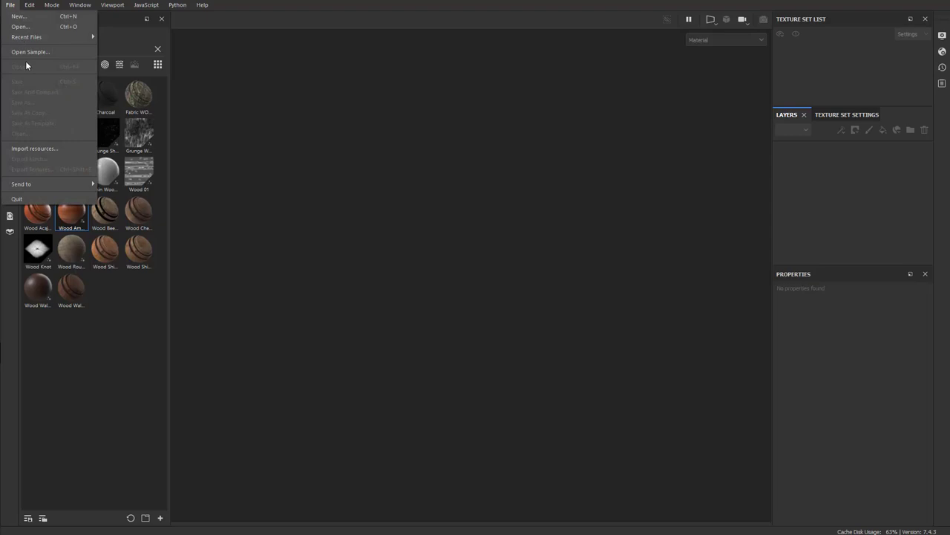
left_click(26, 56)
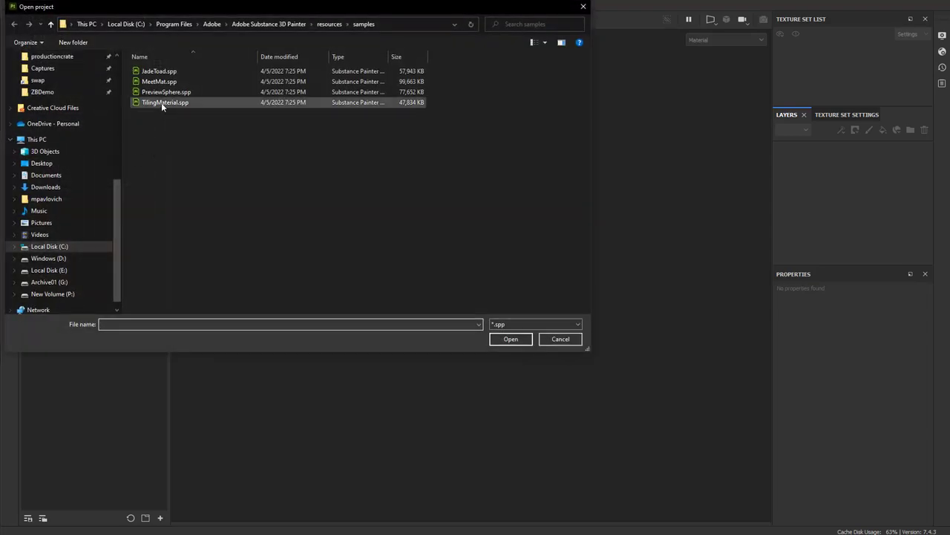
double_click(161, 103)
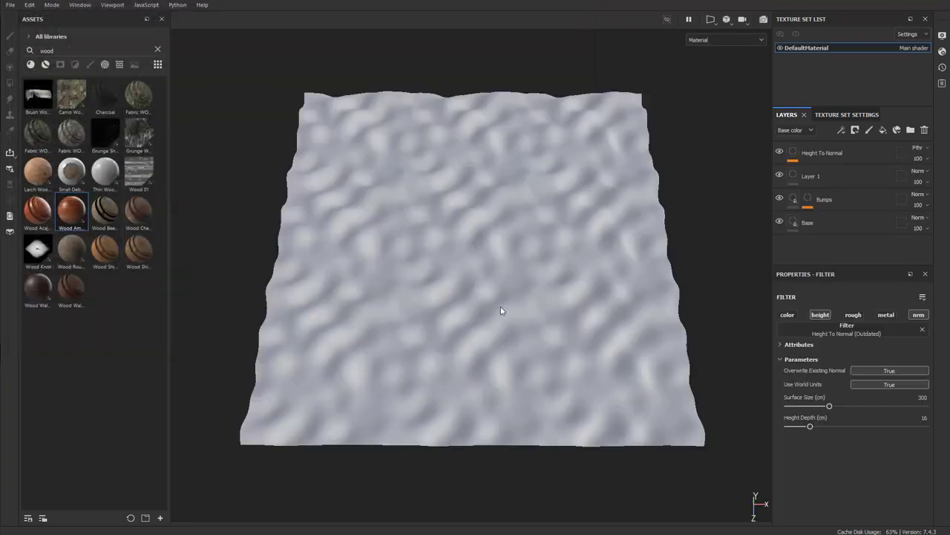
- Delete all of the sample's layers, from Height To Normal down to Base, and add a new fill layer
left_click(835, 236, "shift")
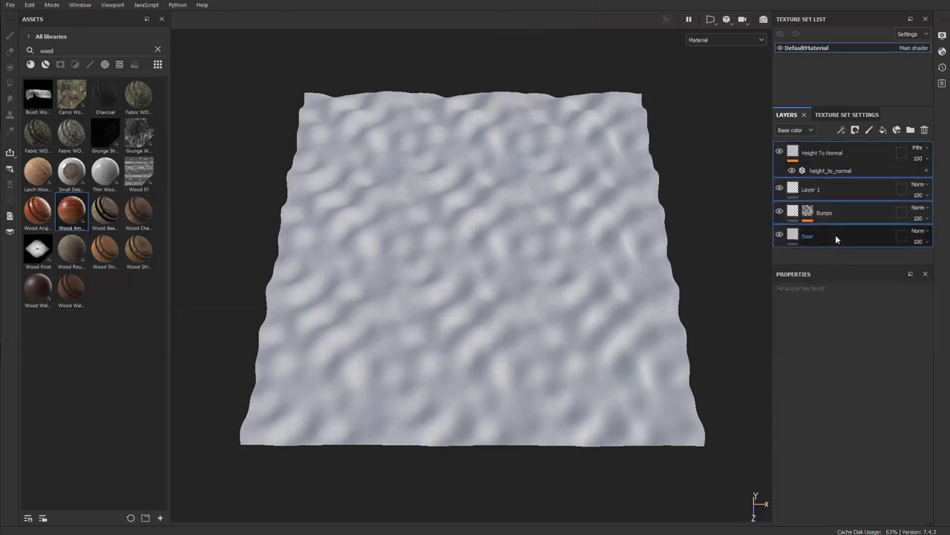
key("Delete")
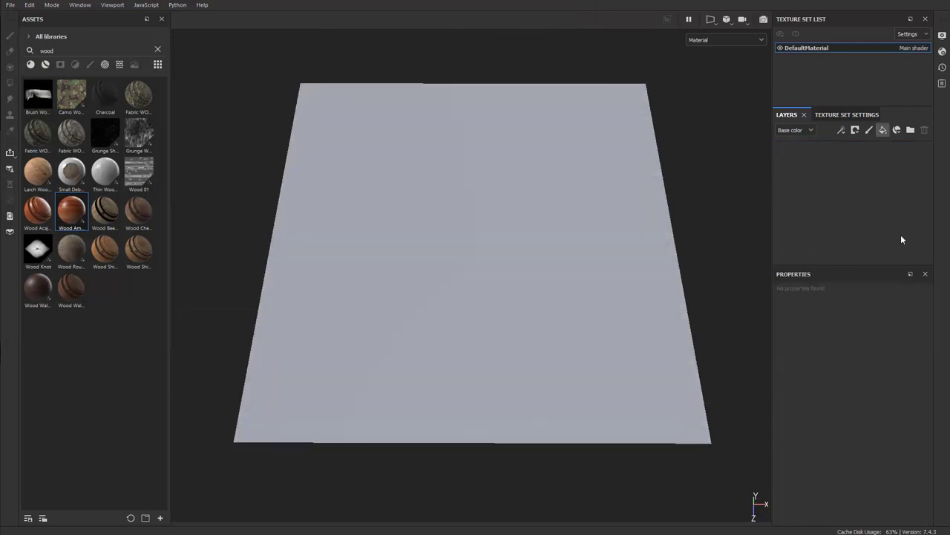
scroll(833, 395, "down", 5)
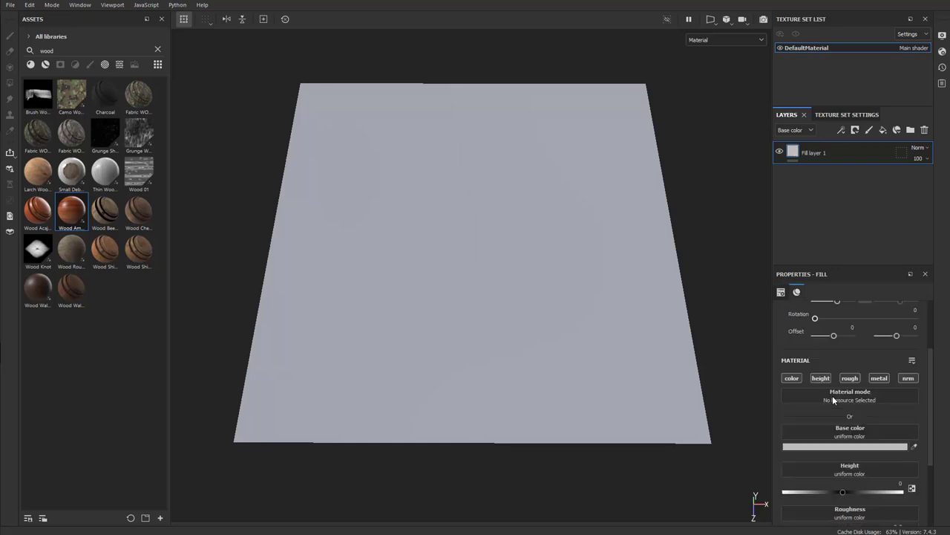
- Search the assets for "grunge print" and assign Grunge Fingerprints Smeared to the fill layer's Base color
double_click(47, 50)
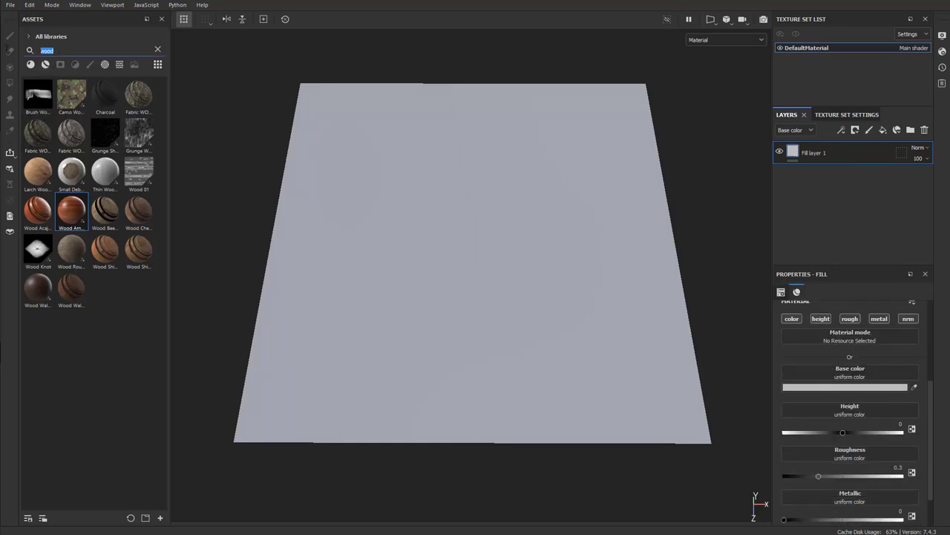
type("grunge print")
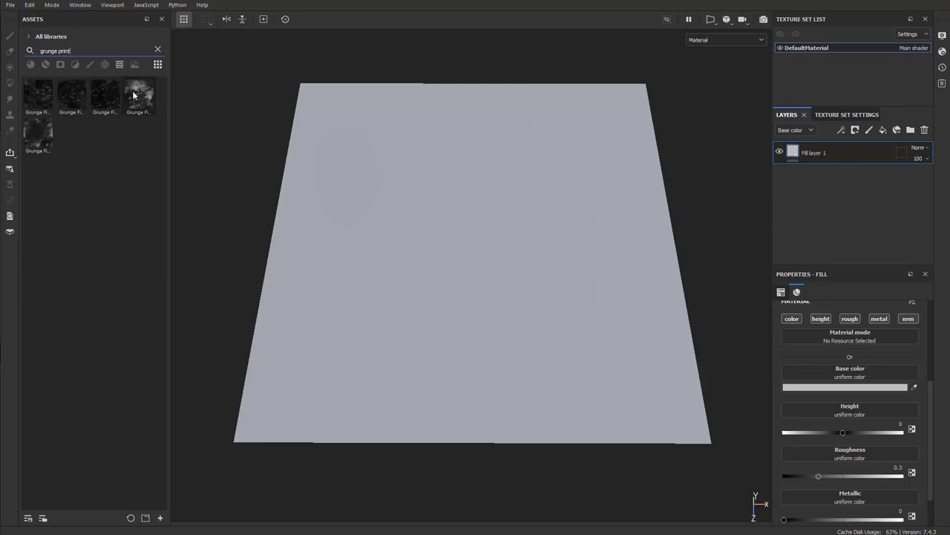
mouse_move(139, 94)
left_mouse_down()
mouse_move(784, 386)
mouse_move(812, 370)
left_mouse_up()
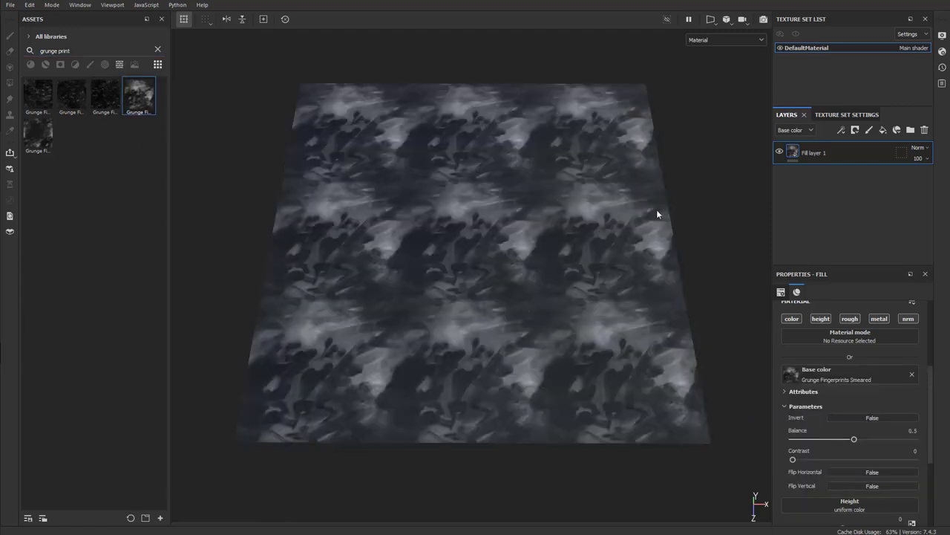
- Start a texture export and set its output directory to the Desktop
left_click(11, 4)
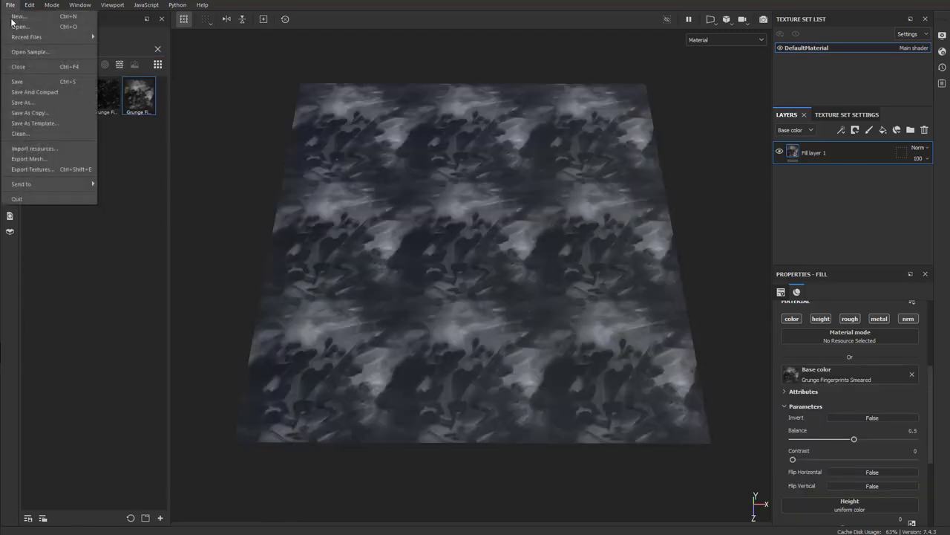
left_click(36, 175)
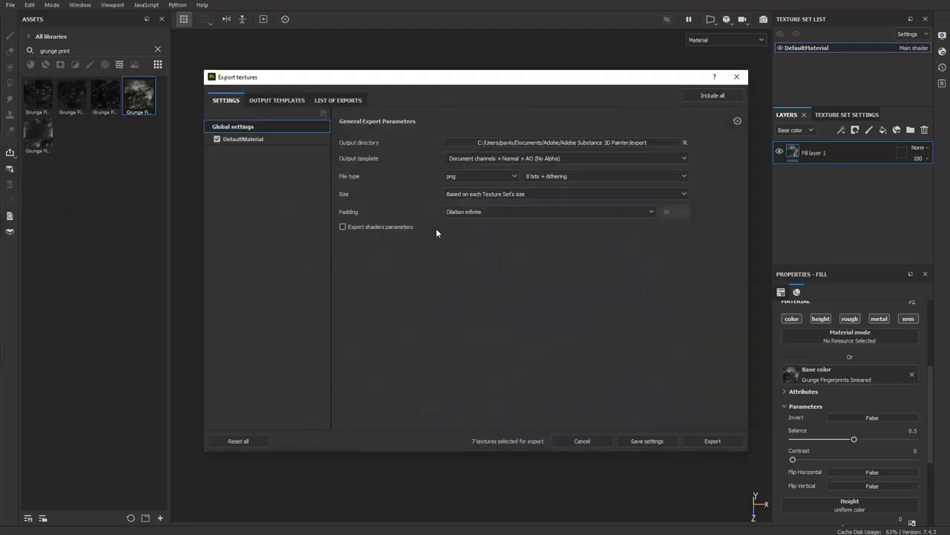
left_click(495, 142)
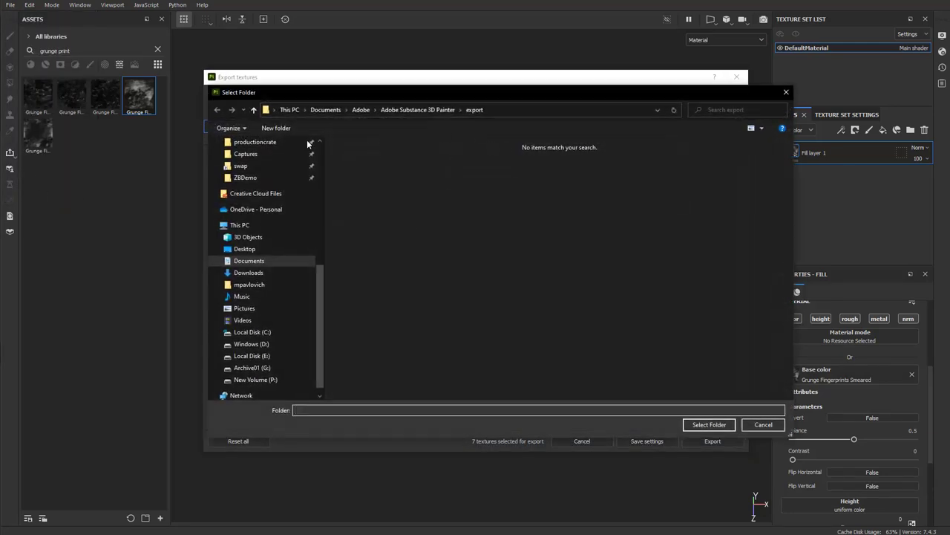
left_click(245, 249)
left_click(698, 425)
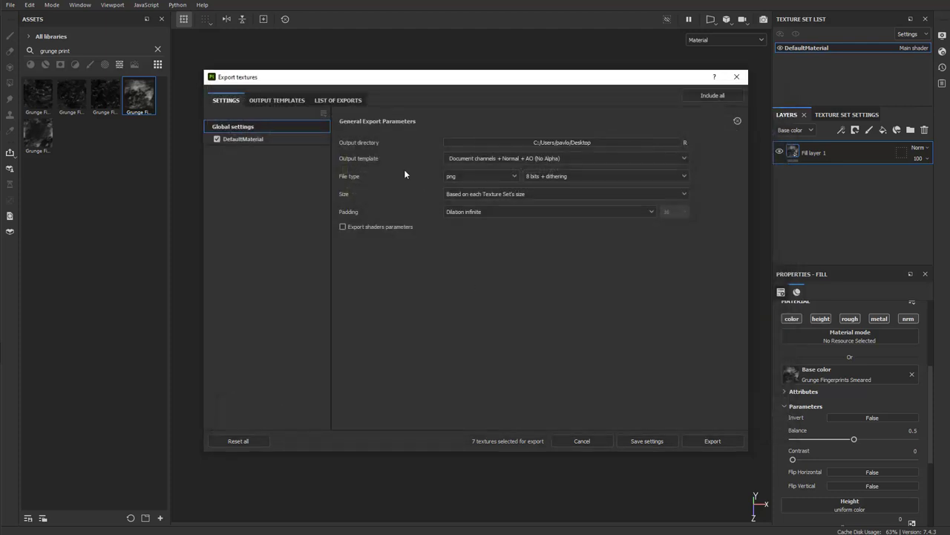
- Exclude the Height, Roughness, Metallic, Normal, Normal DirectX and Mixed AO maps of DefaultMaterial from the export, keeping only Base color
left_click(239, 143)
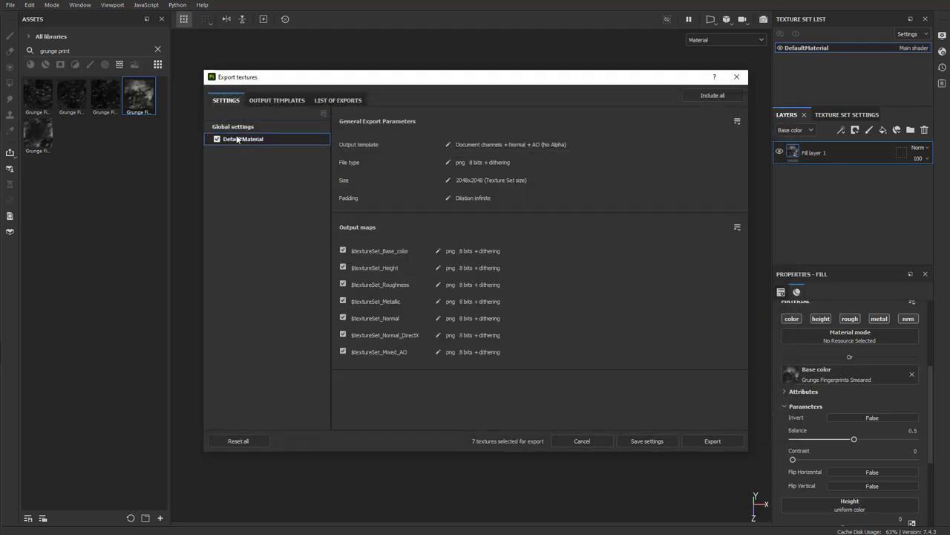
left_click(343, 267)
left_click(343, 318)
left_click(343, 335)
left_click(342, 352)
left_click(260, 128)
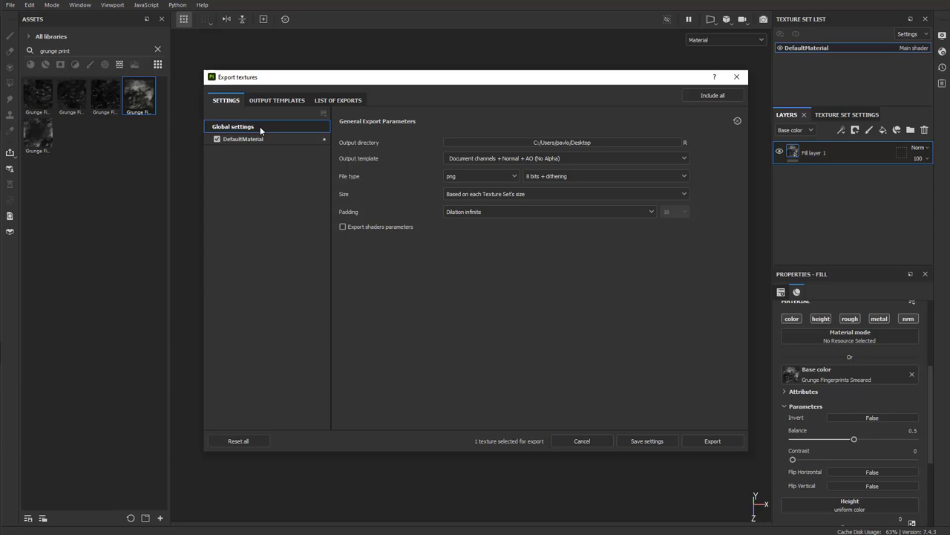
left_click(476, 158)
scroll(499, 215, "down", 6)
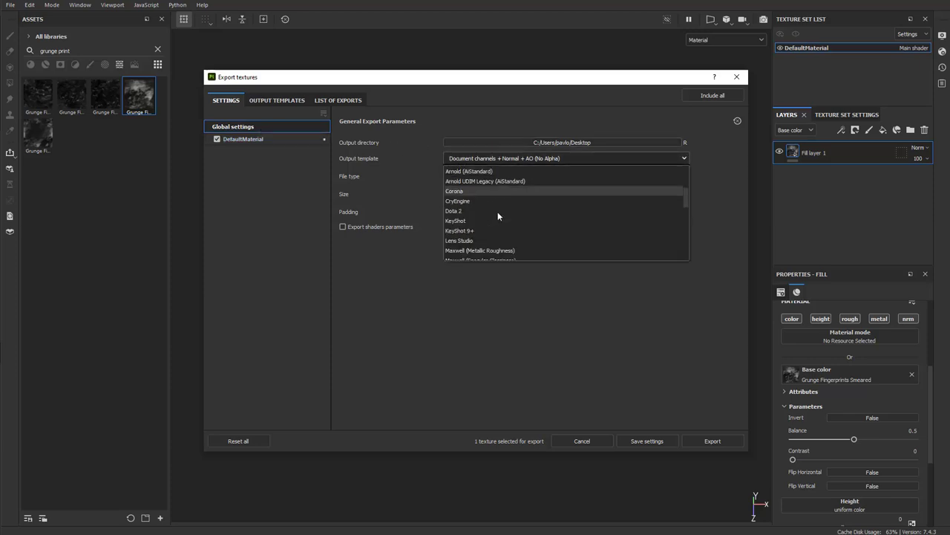
scroll(498, 213, "down", 1)
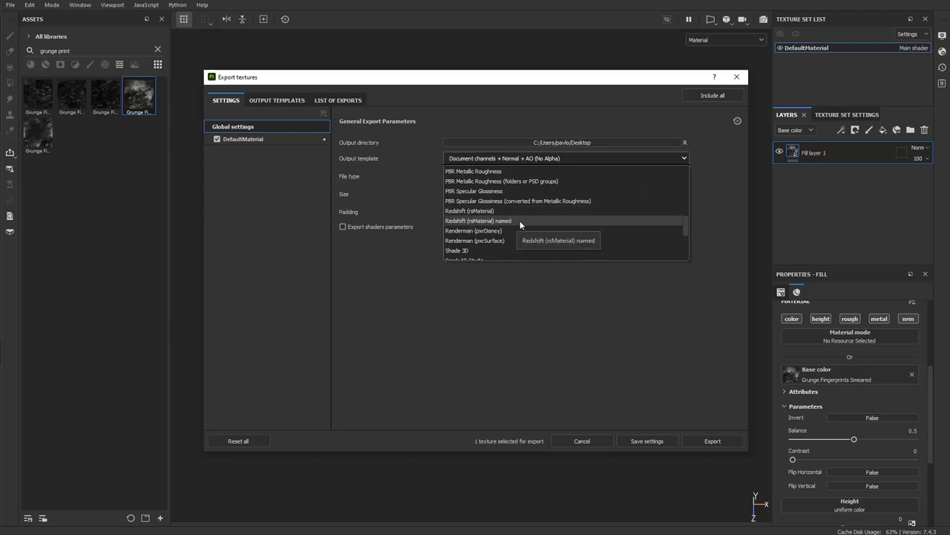
left_click(517, 160)
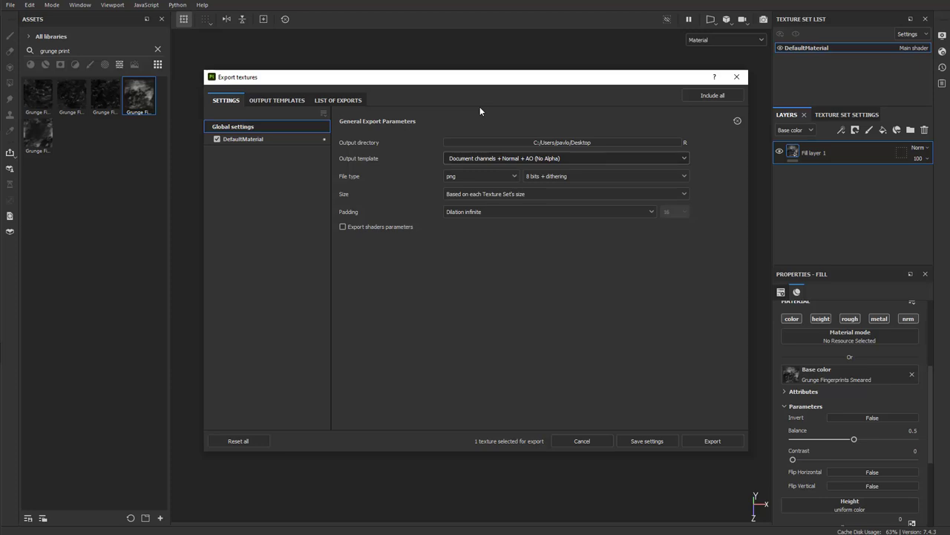
- Export the fingerprint grunge's Base color map as an 8-bit PNG and close the export window
left_click(256, 136)
left_click(252, 127)
left_click(705, 441)
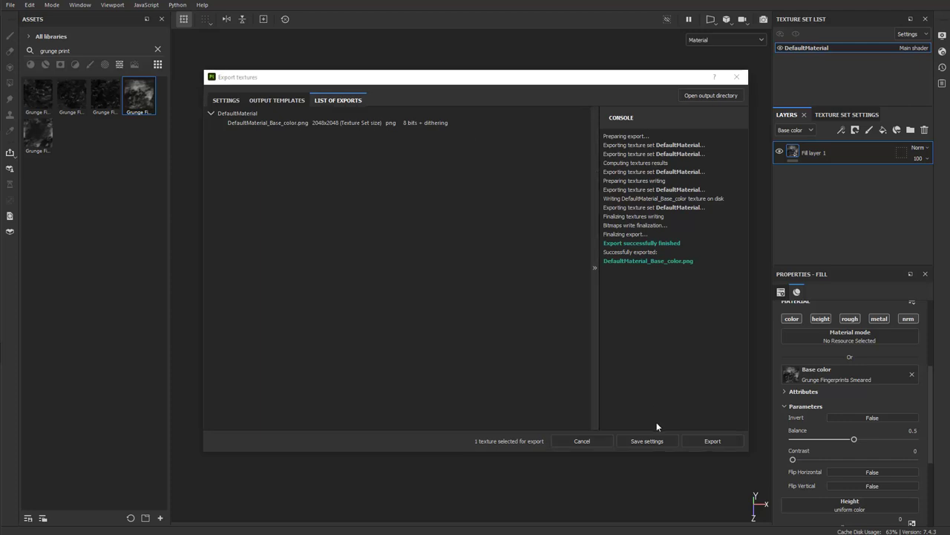
left_click(736, 78)
- Search the assets for "wood" and apply the Wood American Cherry material to the plane's fill layer
left_click_drag(72, 50, 39, 51)
type("wood")
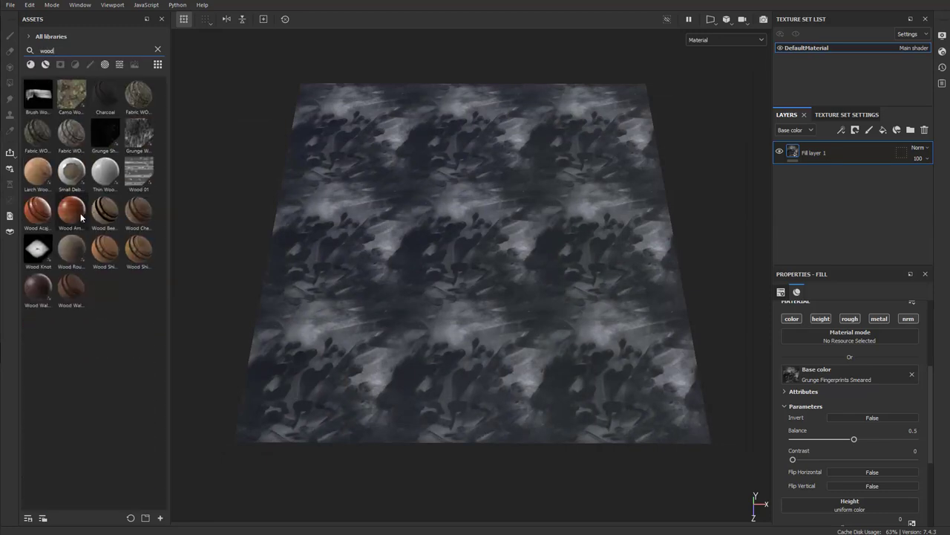
left_click_drag(71, 213, 428, 297)
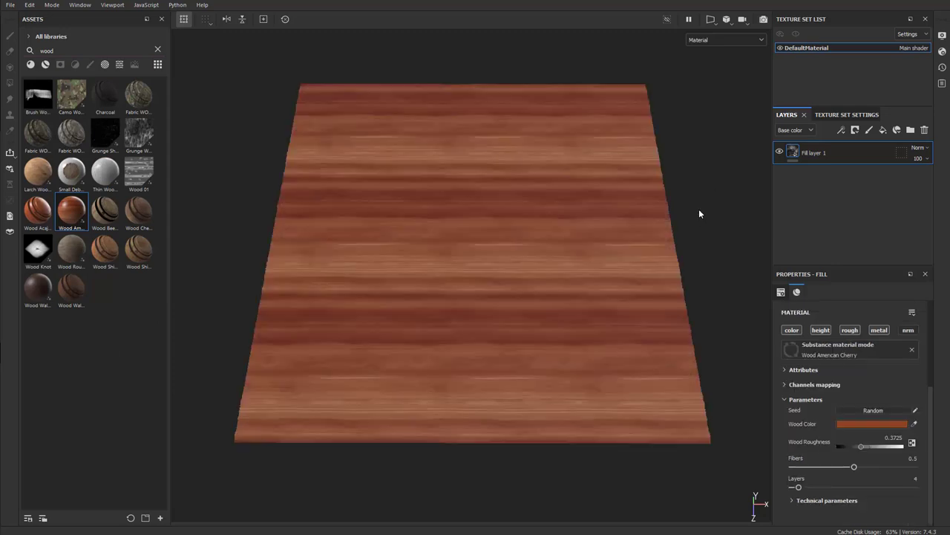
- Set up a texture export at size 2048 with Roughness and Normal added to Base color, and close it without exporting
left_click(11, 6)
left_click(51, 173)
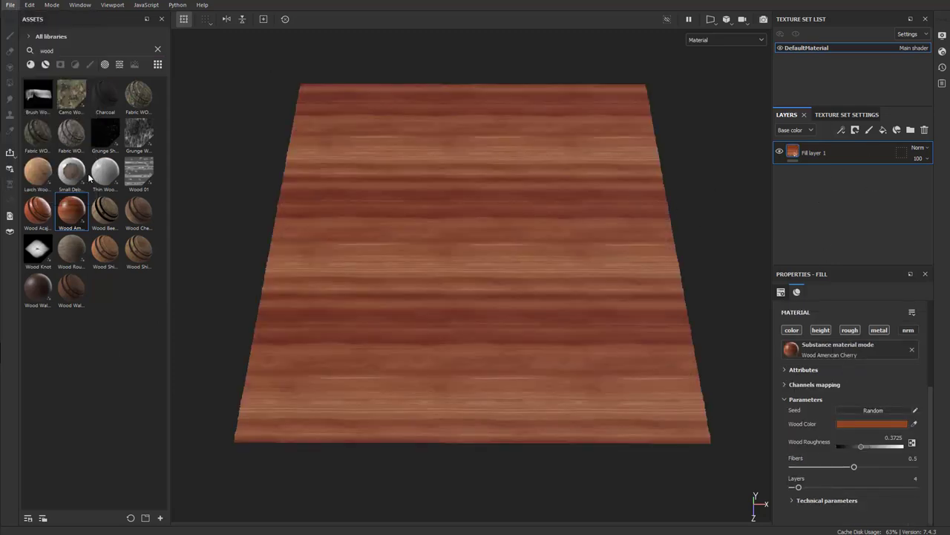
left_click(466, 195)
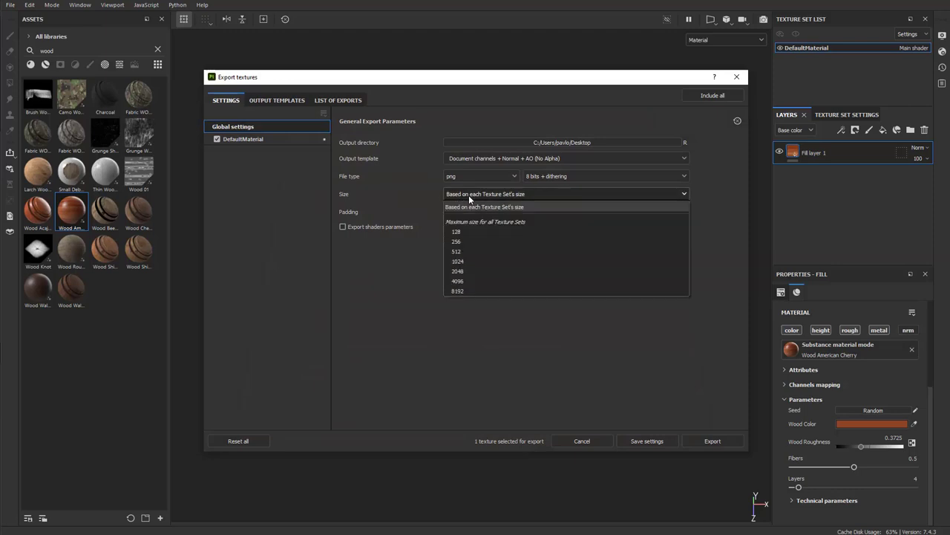
left_click(467, 270)
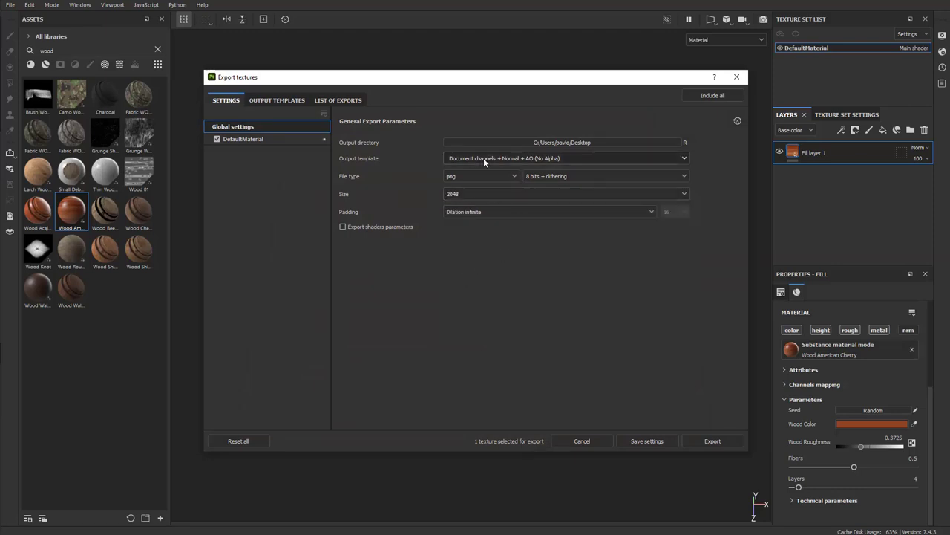
left_click(247, 139)
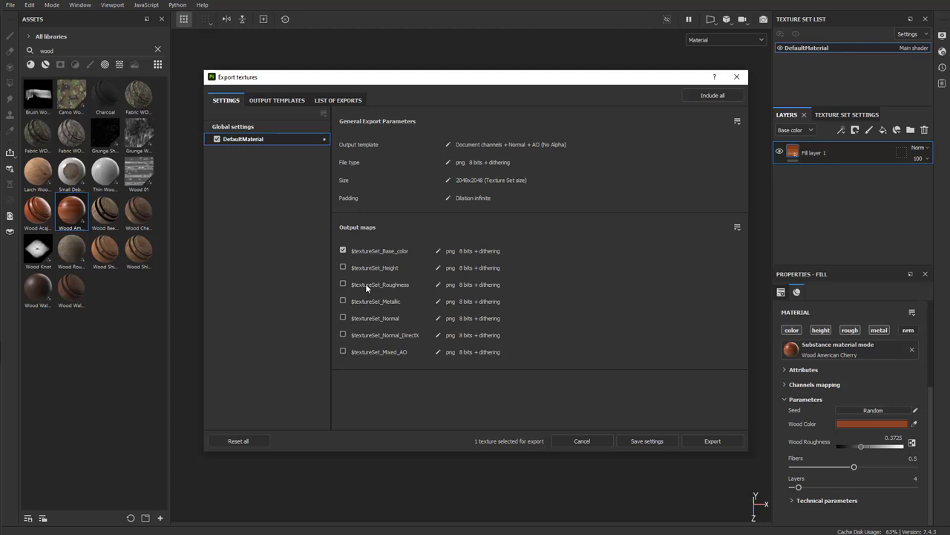
left_click(343, 284)
left_click(343, 317)
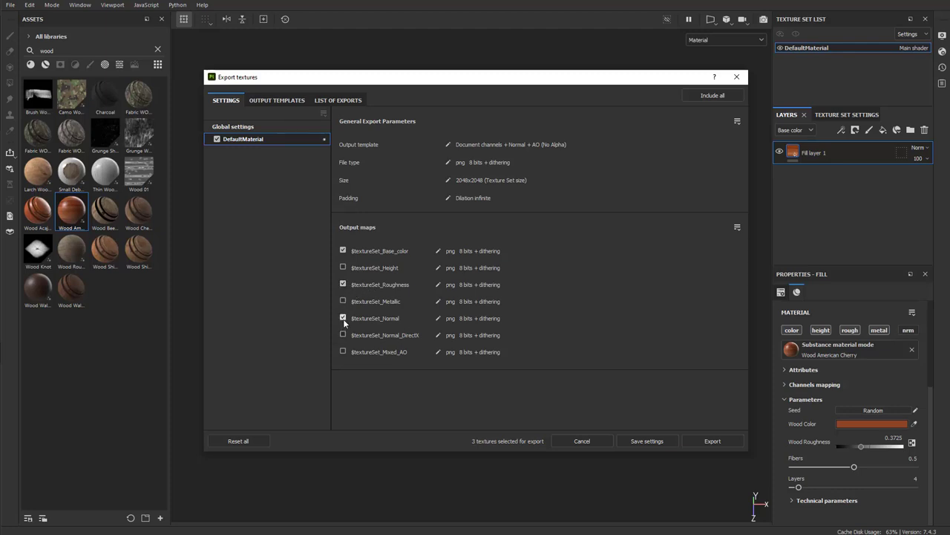
left_click(737, 76)
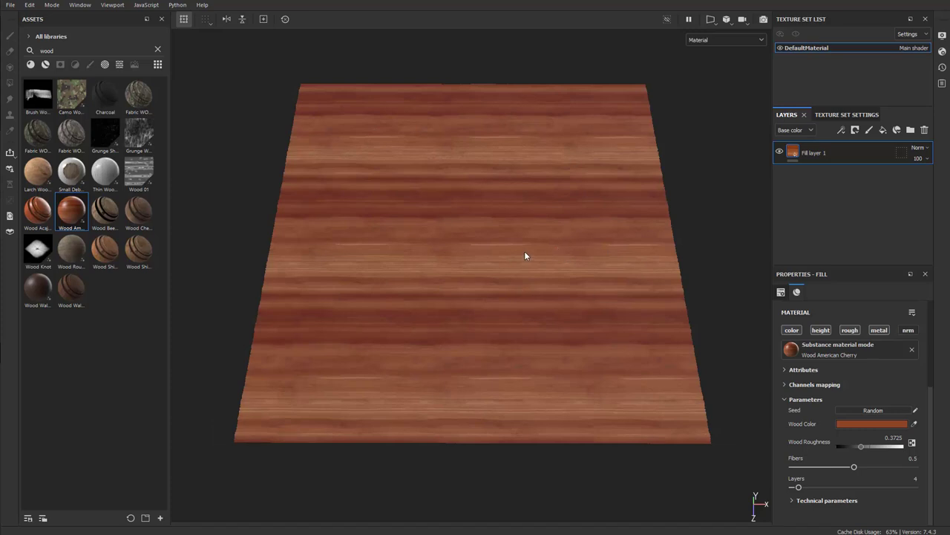
- Switch to the Ship.c4d scene in Cinema 4D and hide the Asset Browser to enlarge the viewport
left_click(946, 5)
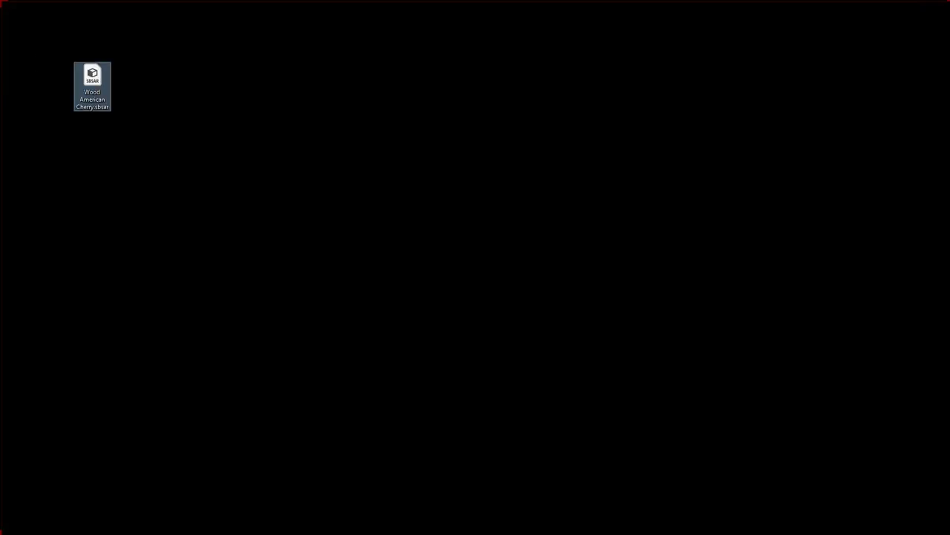
left_click_drag(94, 145, 96, 145)
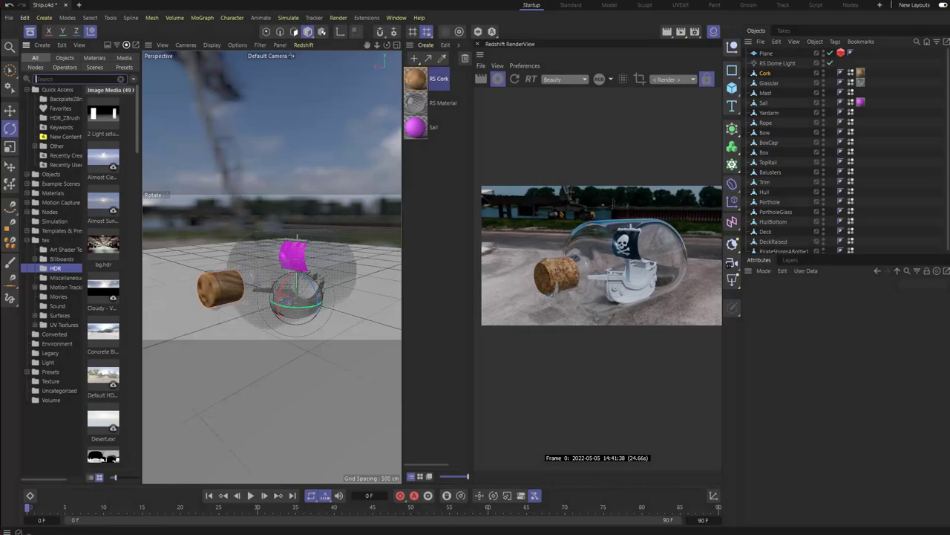
left_click(30, 31)
right_click_drag(170, 209, 196, 228, "alt")
left_click_drag(195, 224, 254, 224, "alt")
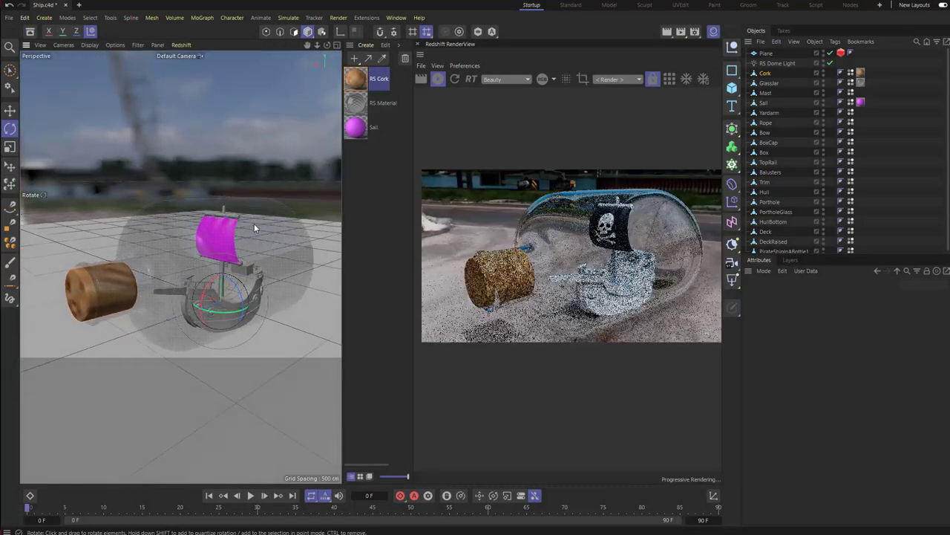
- Turn off the environment Background of the RS Dome Light
left_click(773, 63)
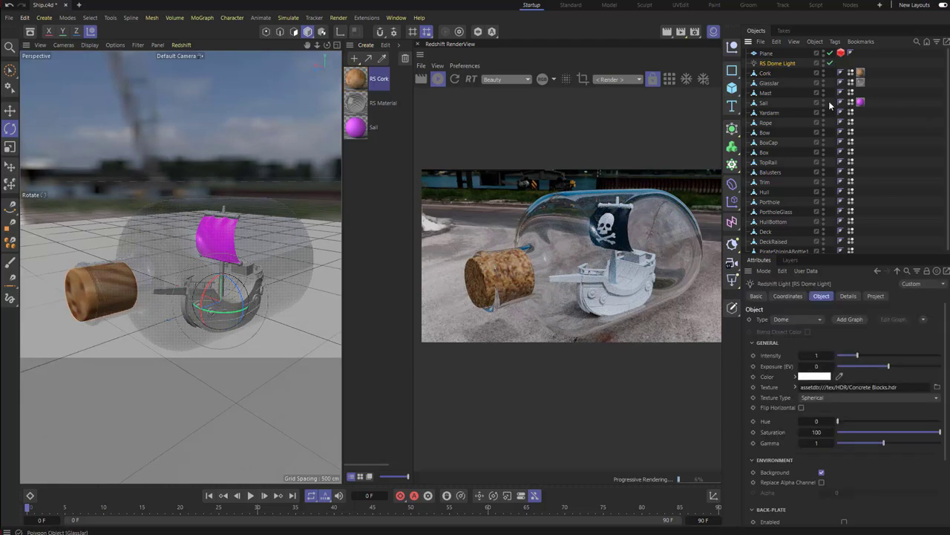
scroll(790, 449, "down", 3)
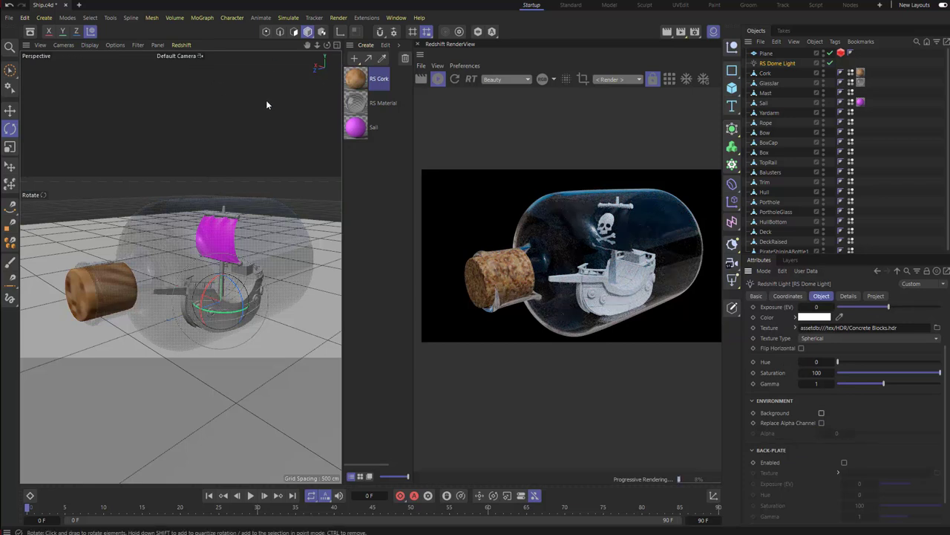
- Rename the glass bottle's material, RS Material, as Bottle
left_click(382, 103)
double_click(385, 103)
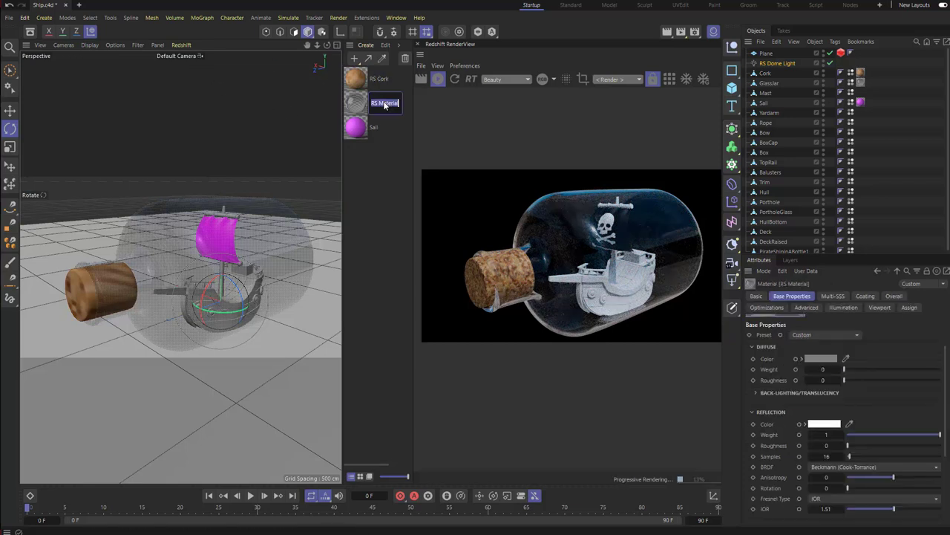
type("Bottle")
key("Return")
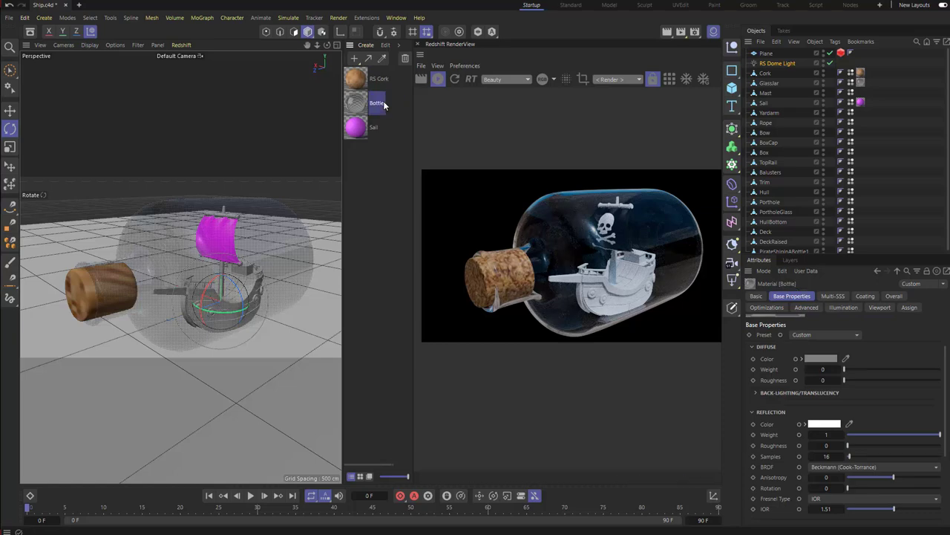
- Inspect the Bottle material's settings and its node graph, and close both editors
double_click(359, 106)
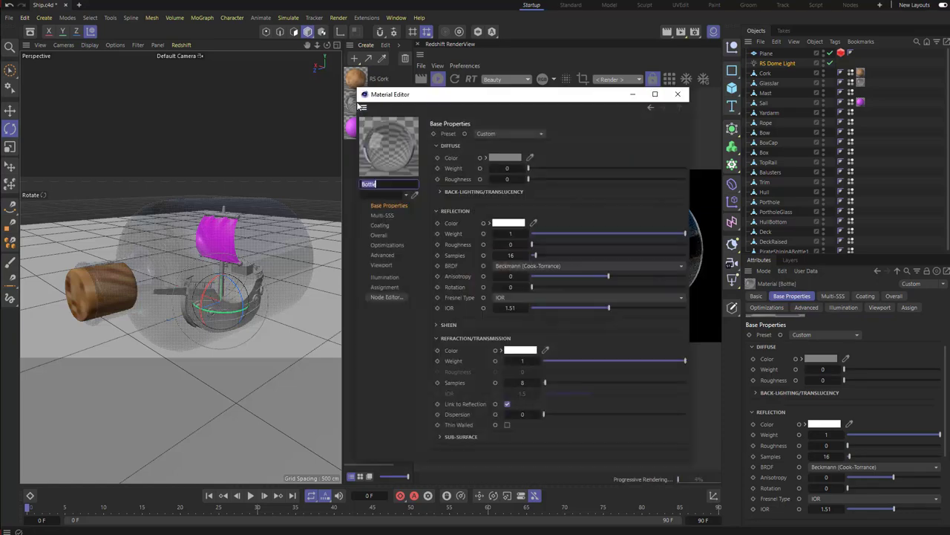
left_click_drag(409, 101, 241, 80)
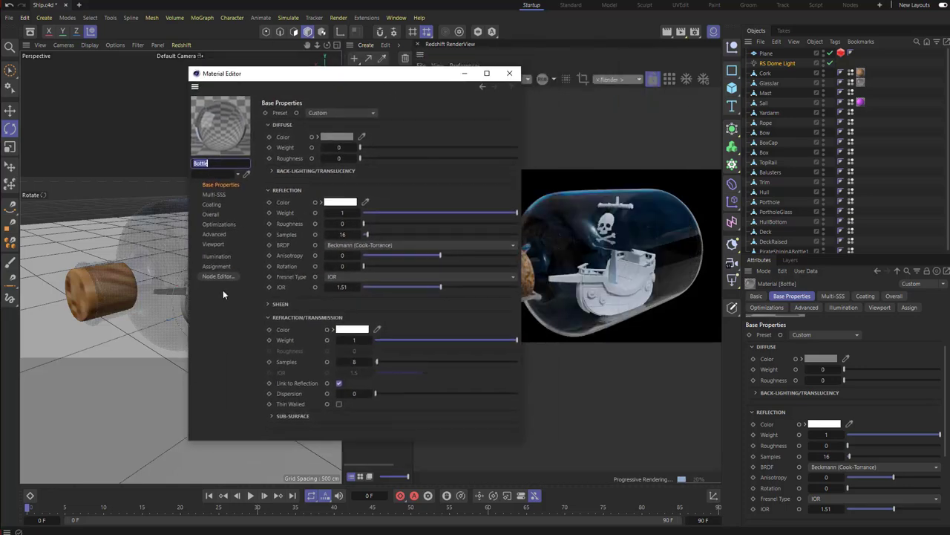
left_click(219, 279)
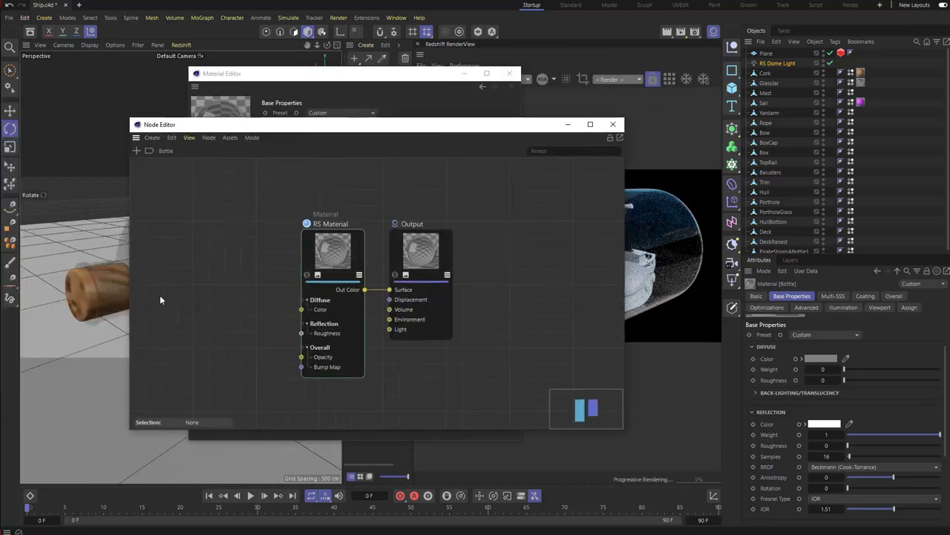
left_click(613, 124)
left_click(509, 73)
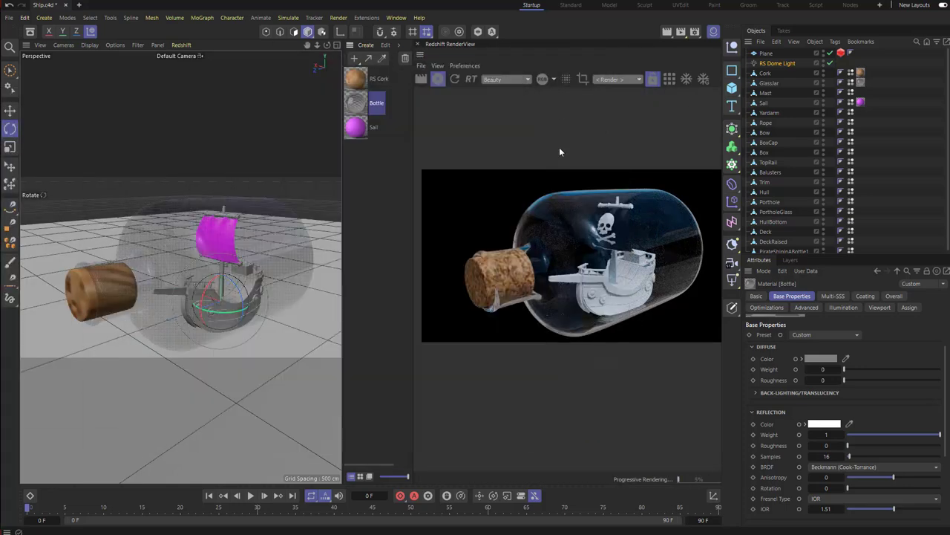
- Convert the Bottle material to a Redshift node material, keeping the original
left_click(399, 45)
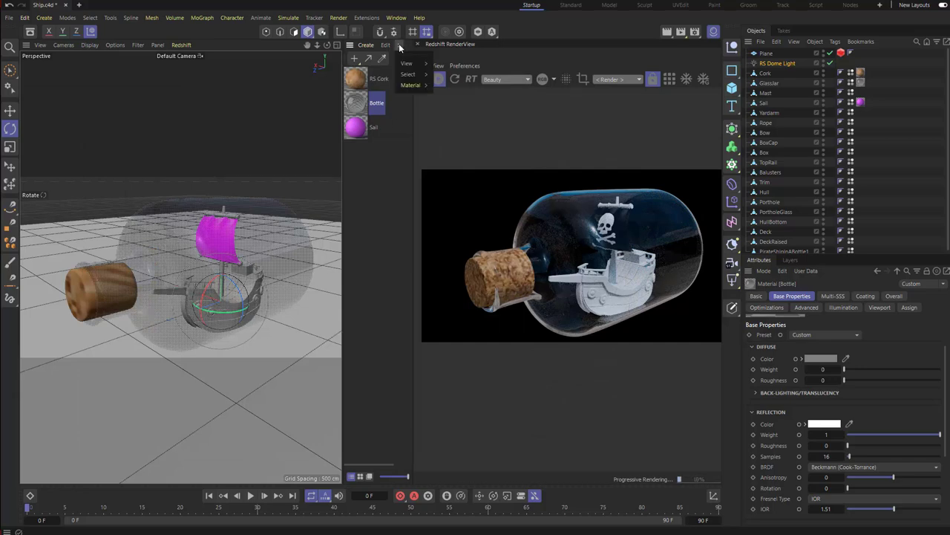
mouse_move(407, 86)
mouse_move(455, 141)
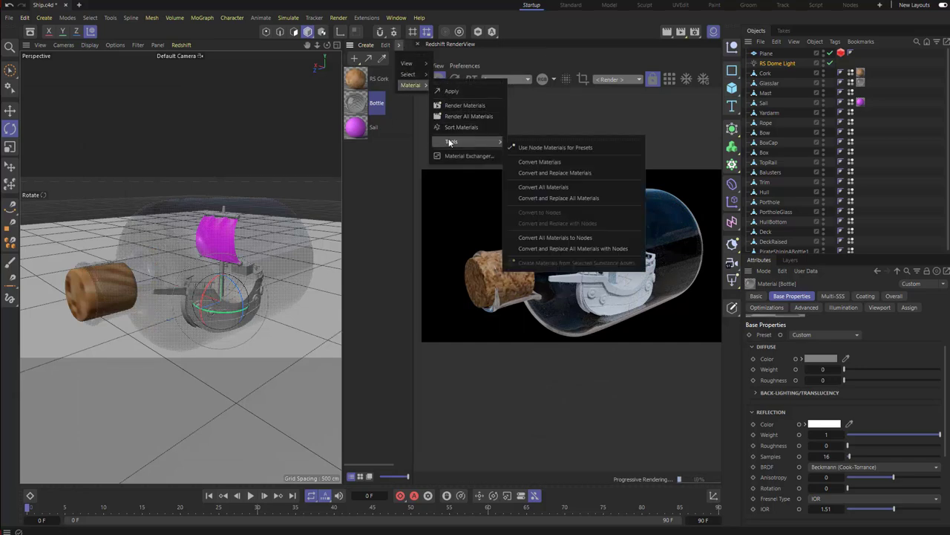
left_click(536, 161)
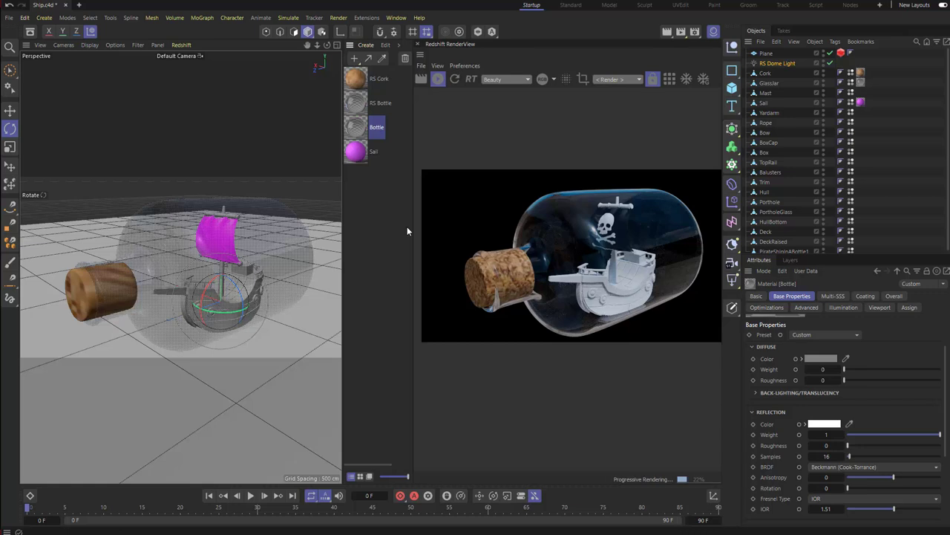
- Apply the converted RS Bottle material to the glass bottle and delete the bottle's old material tag
left_click(361, 106)
left_click_drag(361, 105, 167, 232)
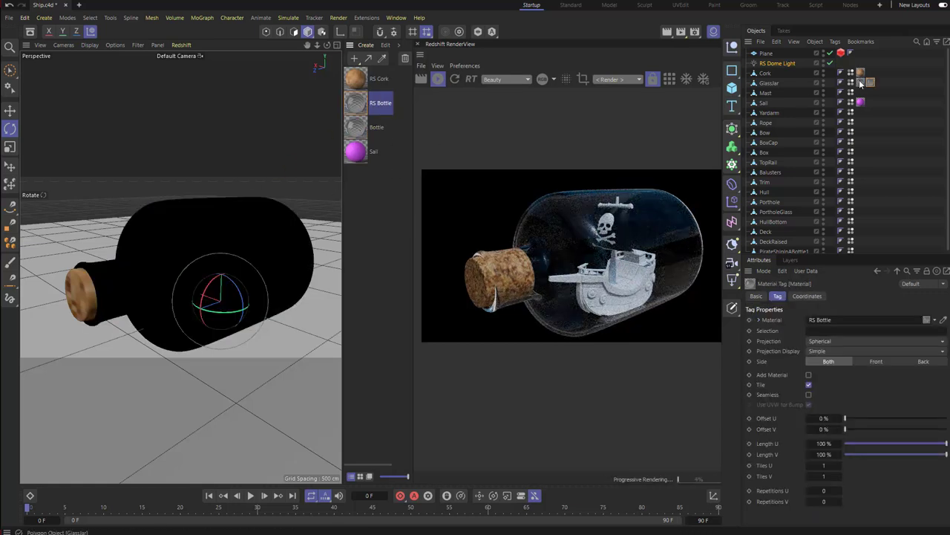
key("Delete")
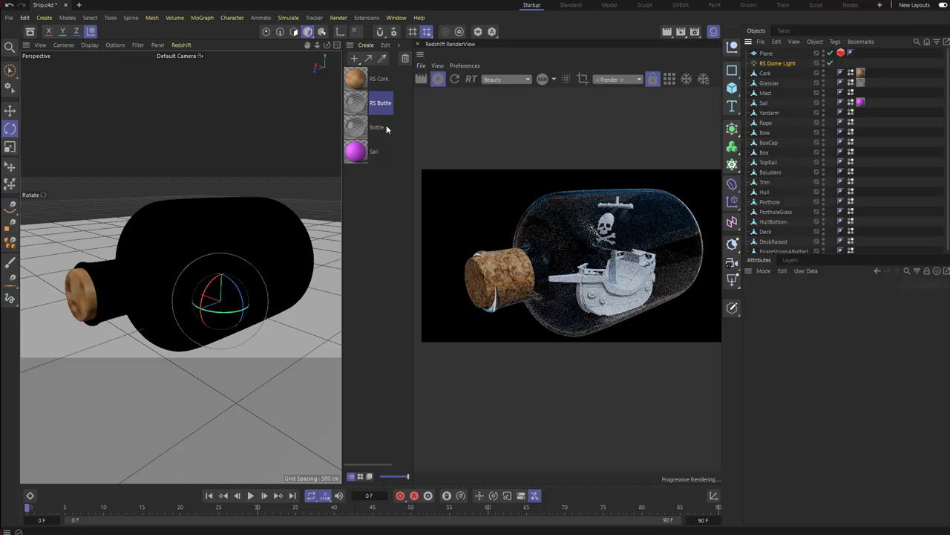
- Delete the unused materials to remove the original Bottle material
left_click(364, 128)
right_click(362, 132)
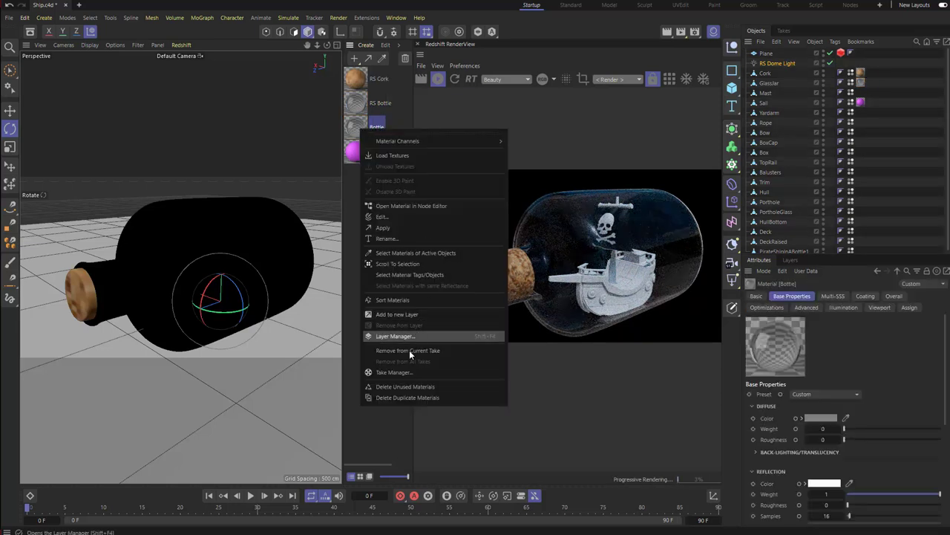
left_click(396, 387)
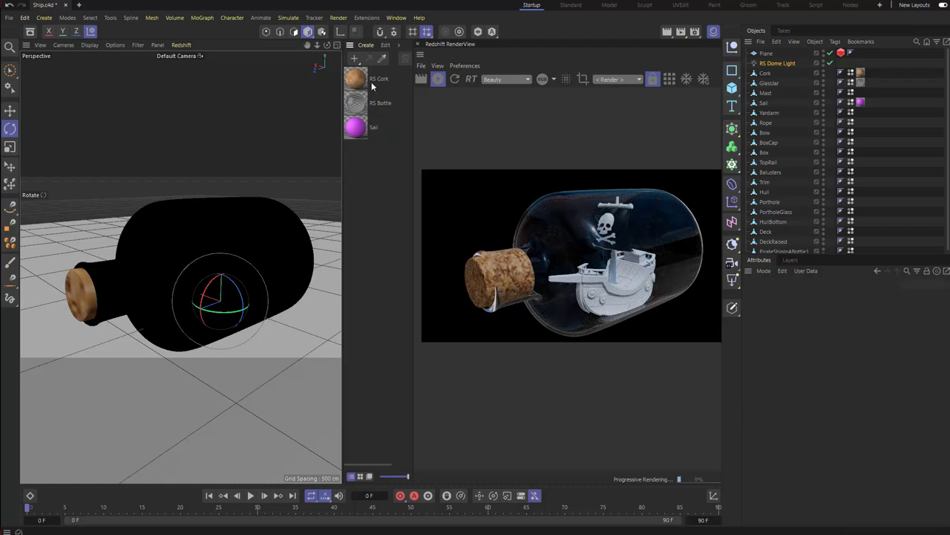
- Add the DefaultMaterial_Base_color texture to RS Bottle's shader graph and connect its Out Color to RS Material's Refr Roughness
double_click(362, 108)
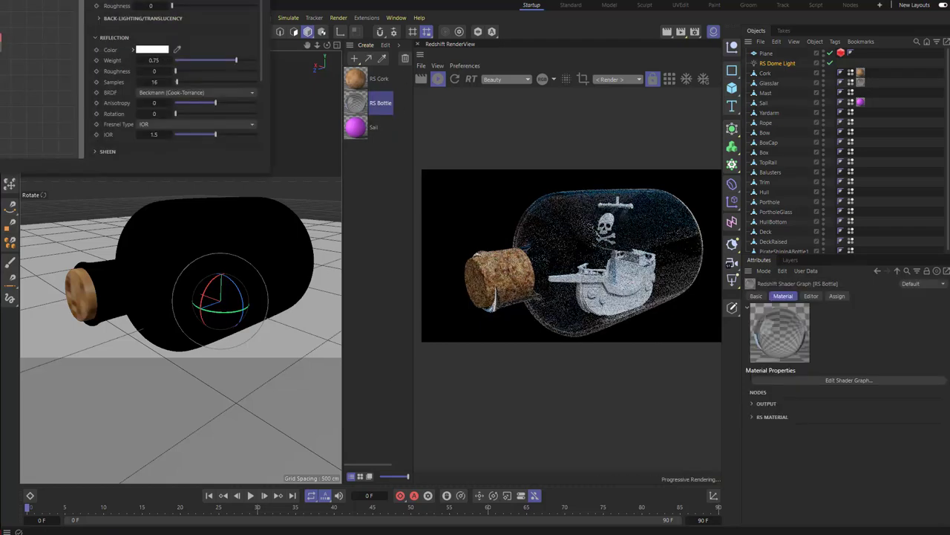
left_click_drag(122, 1, 681, 253)
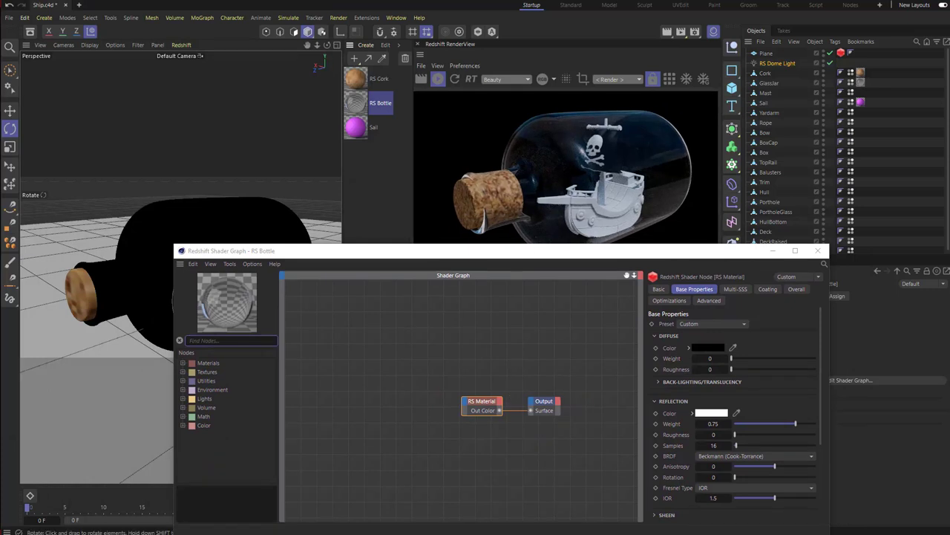
left_click_drag(319, 416, 382, 392)
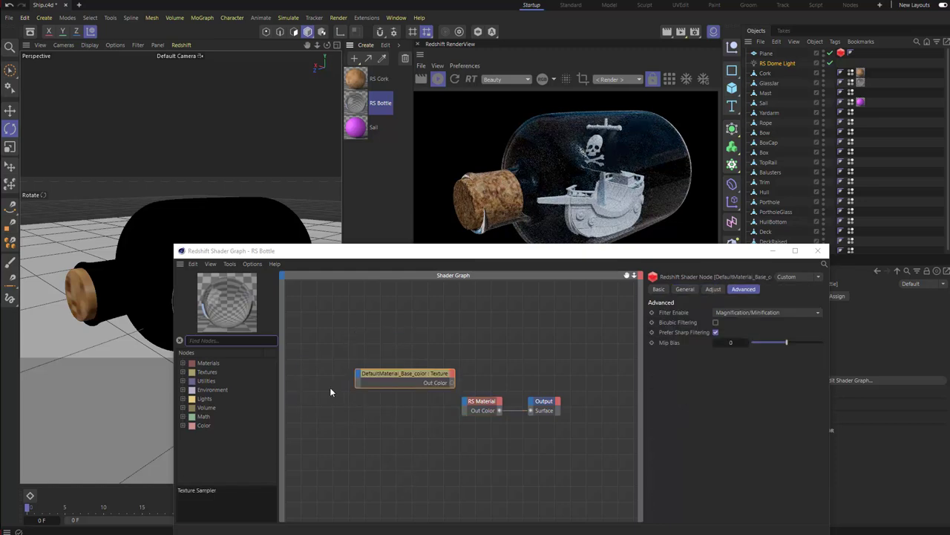
left_click_drag(456, 383, 411, 384)
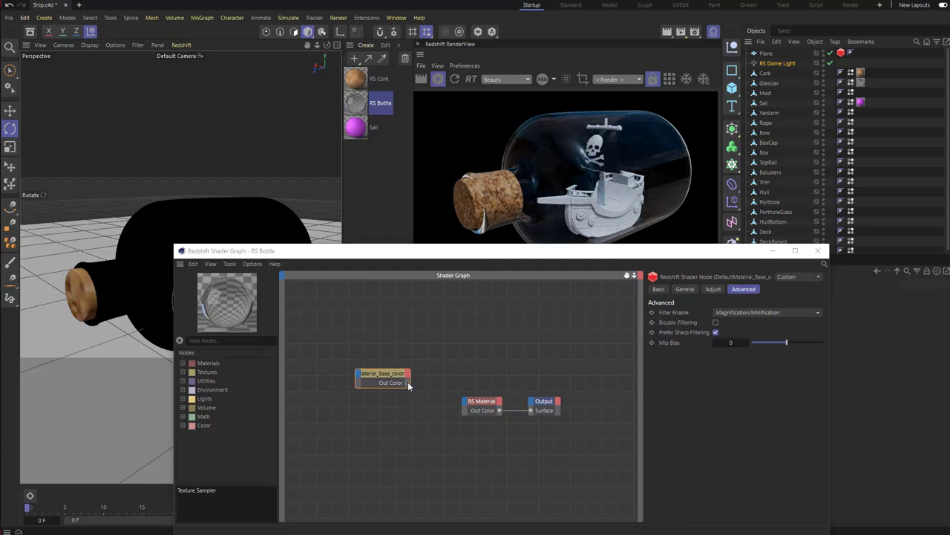
left_click_drag(407, 383, 465, 404)
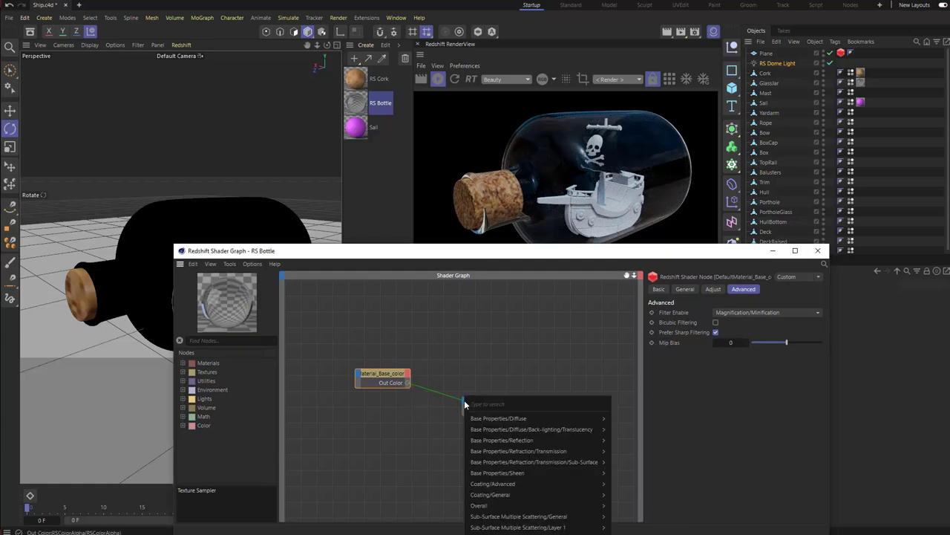
mouse_move(523, 451)
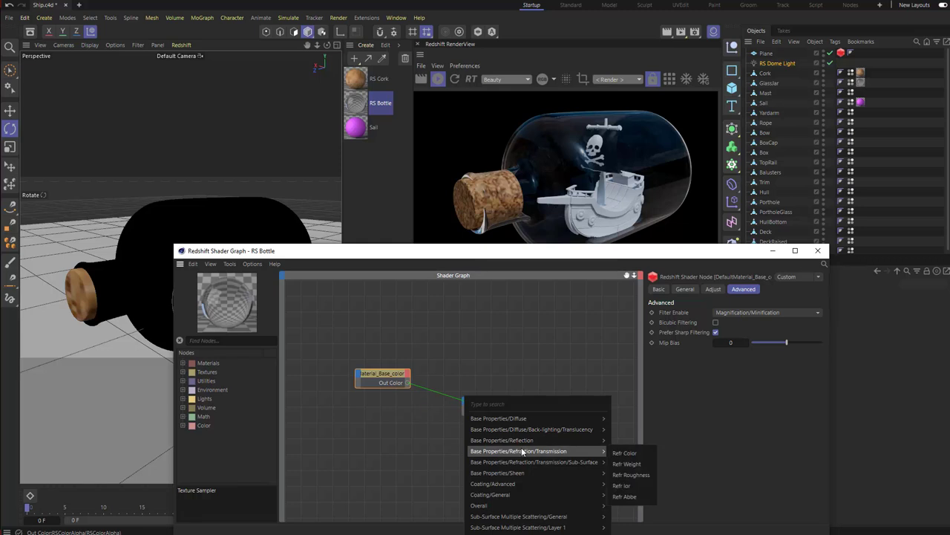
left_click(624, 474)
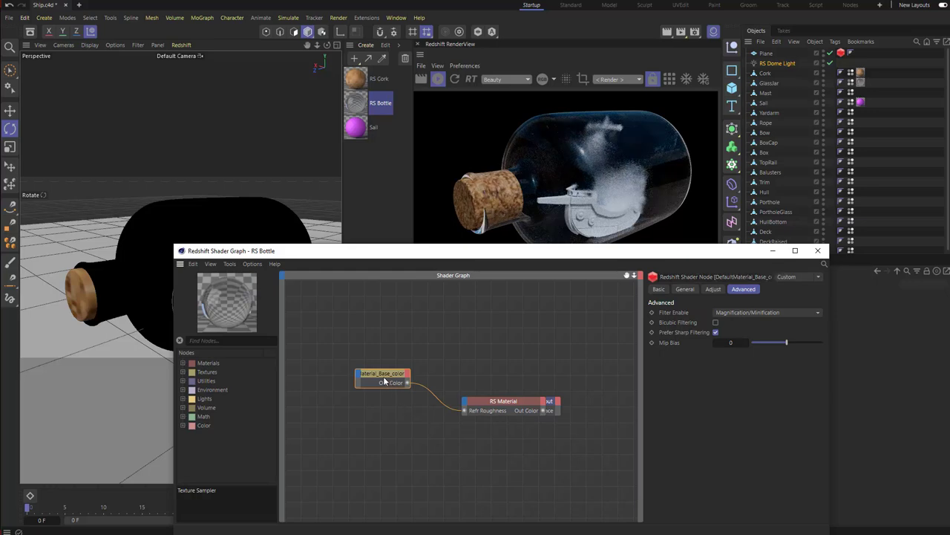
- Preview the base colour texture on the bottle by routing it to the Output node, and examine its UV remap settings
left_click_drag(409, 386, 372, 393)
left_click_drag(496, 406, 452, 408)
left_click_drag(356, 384, 456, 399)
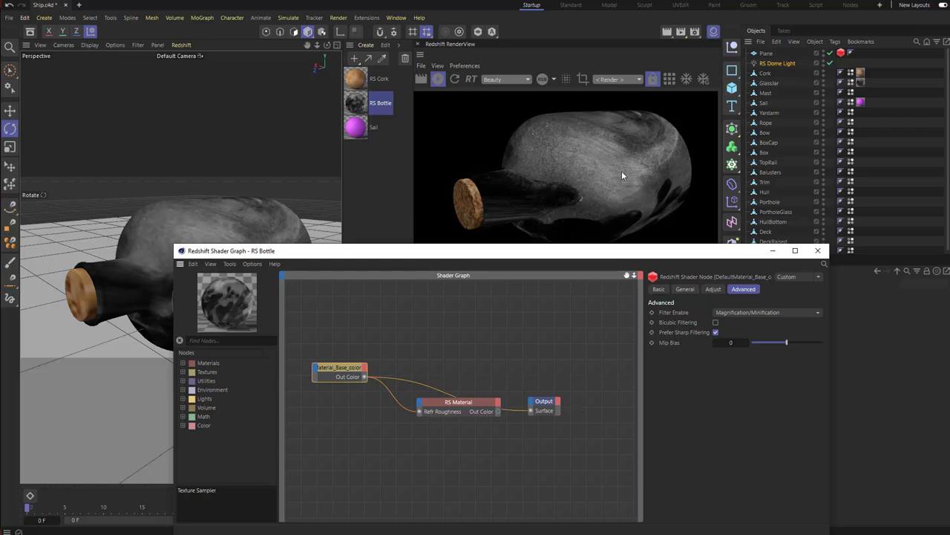
mouse_move(346, 362)
left_mouse_down()
mouse_move(332, 356)
mouse_move(357, 363)
left_mouse_up()
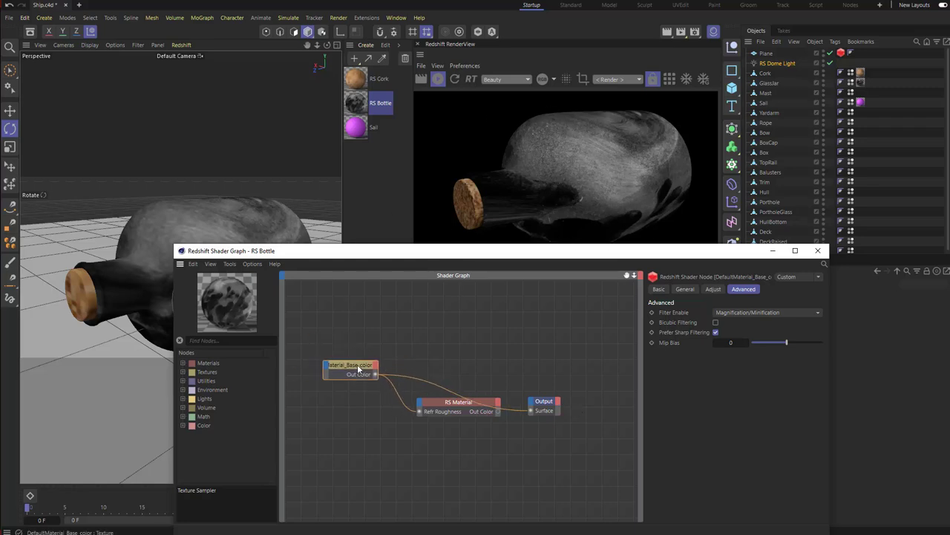
left_click(684, 289)
left_click(654, 424)
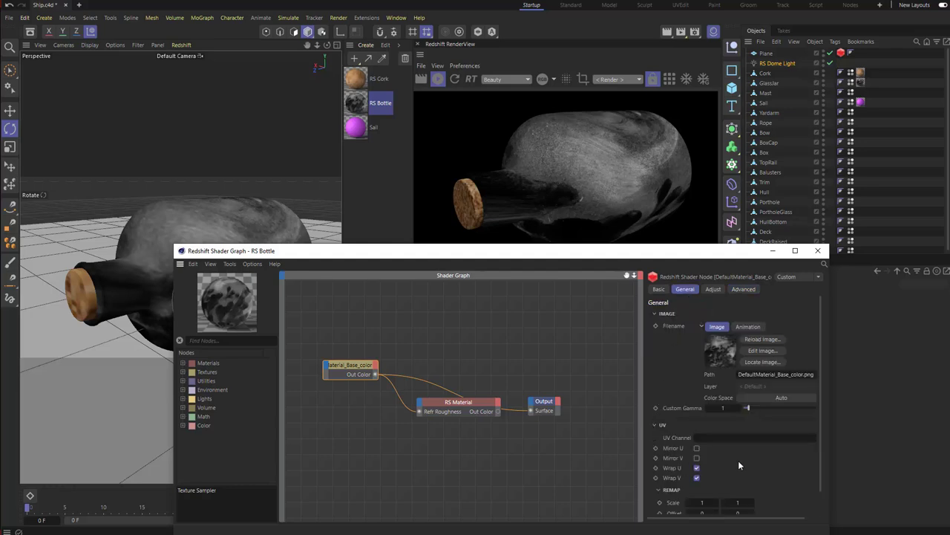
scroll(727, 468, "down", 1)
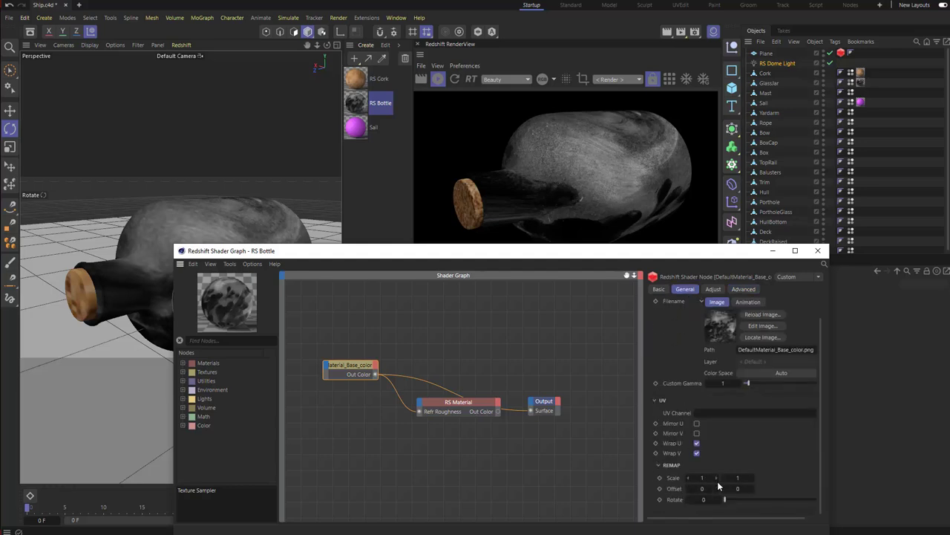
middle_click_drag(442, 455, 508, 454)
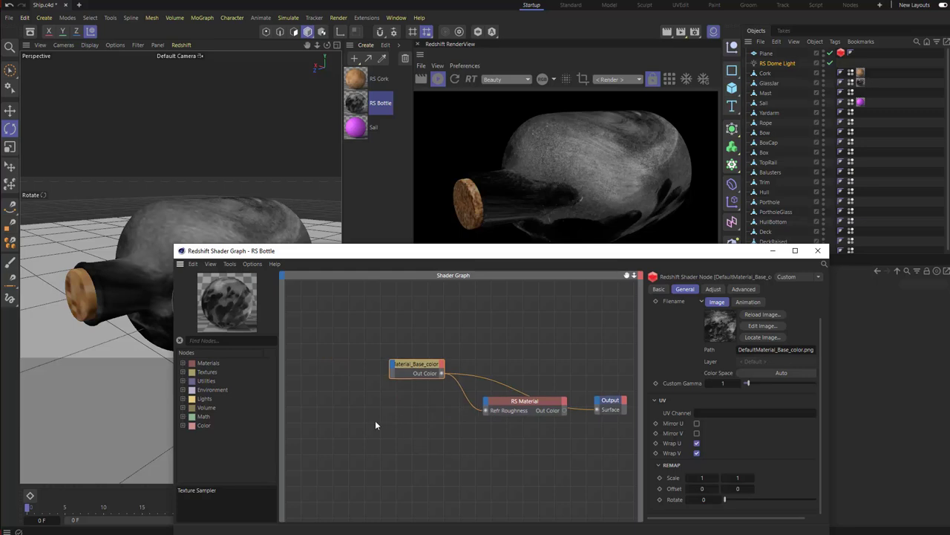
- Add a Constant math node to the graph and connect it to the base colour texture's Scale input
left_click(183, 424)
left_click(183, 425)
left_click(182, 416)
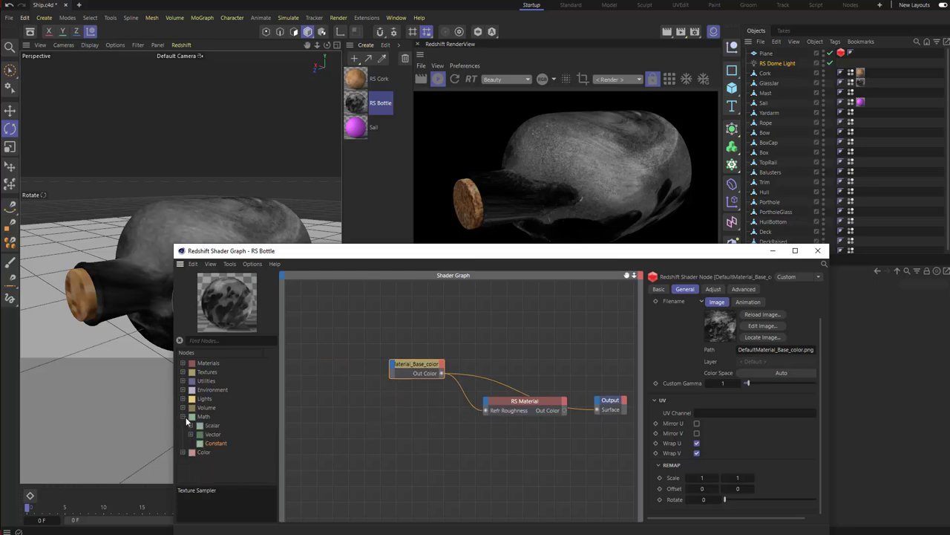
left_click(346, 334)
left_click_drag(360, 331, 394, 367)
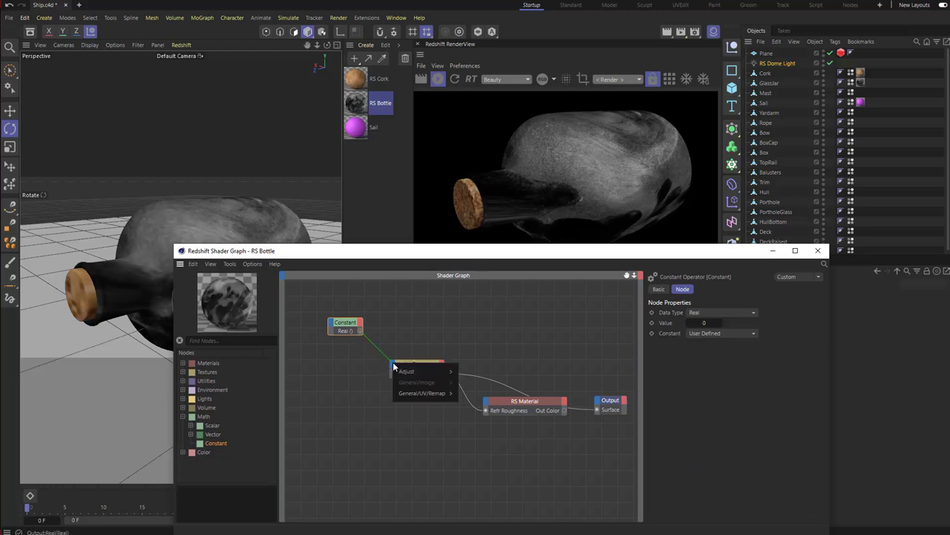
left_click(466, 395)
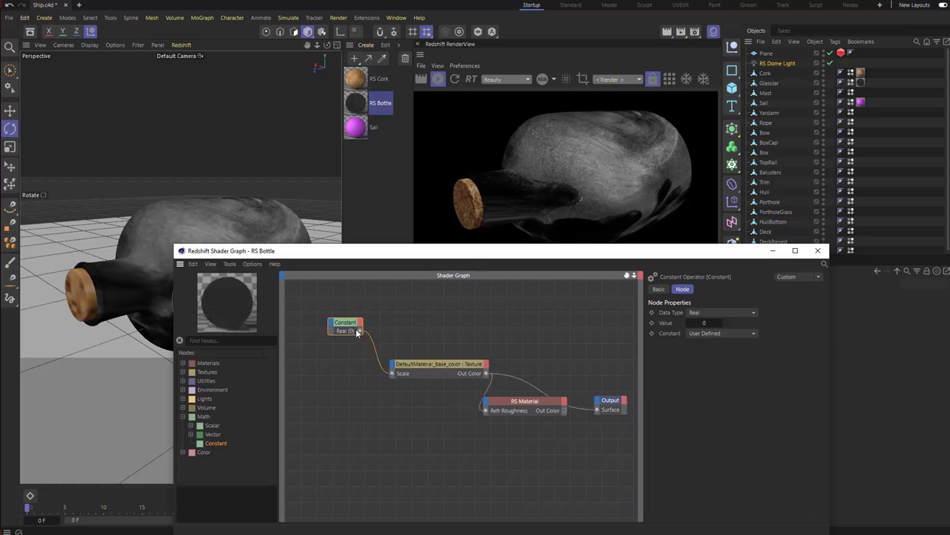
left_click_drag(345, 322, 341, 334)
- Try a value of 1 in the Constant node, and set it to 3 to tile the texture
left_click(706, 322)
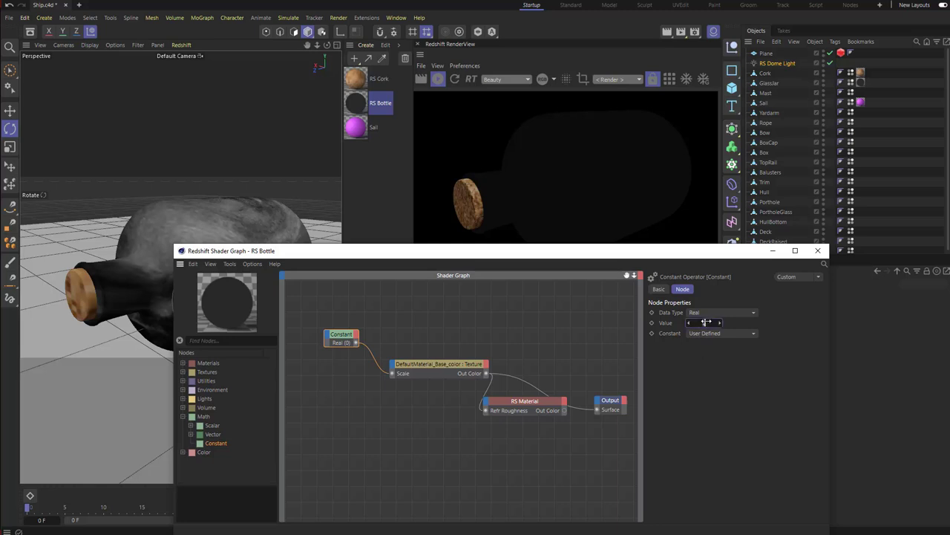
type("1")
key("Return")
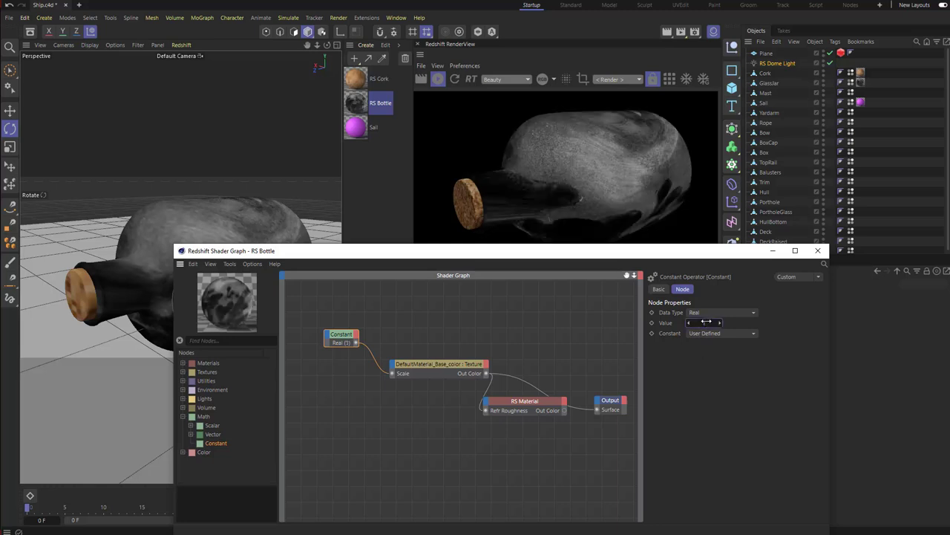
left_click(709, 322)
type("3")
key("Return")
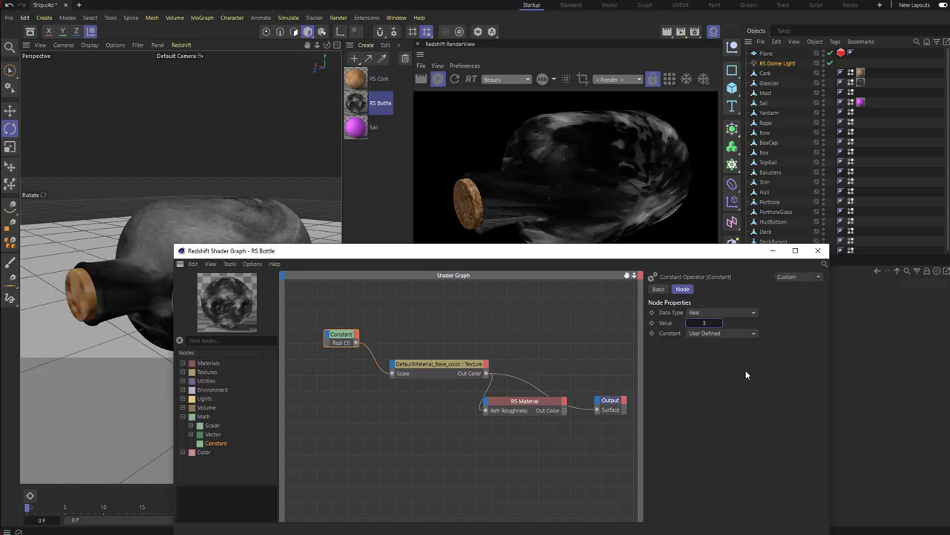
- Reconnect RS Material's Out Color to the Output's Surface and line up all the nodes in a row
left_click_drag(444, 361, 434, 363)
left_click_drag(340, 334, 309, 358)
left_click_drag(413, 364, 382, 363)
left_click_drag(498, 399, 490, 413)
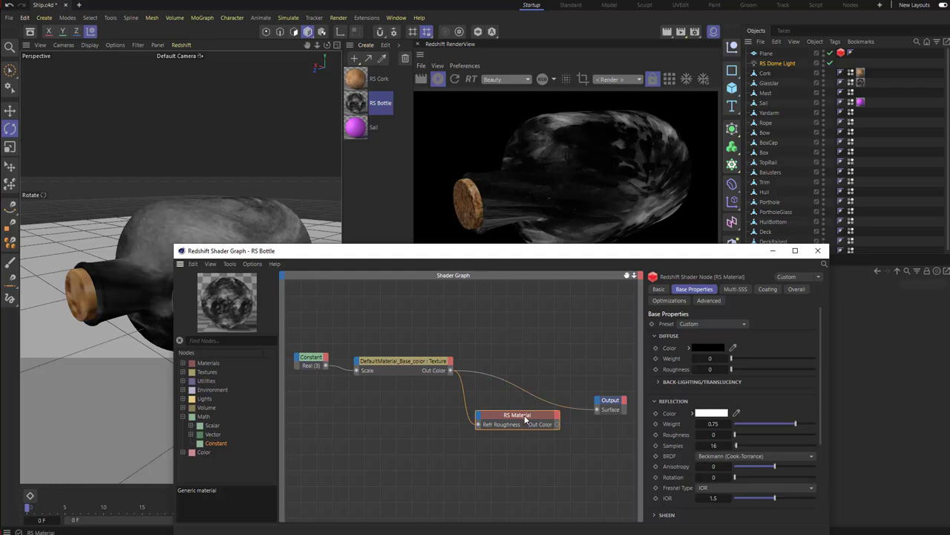
left_click_drag(558, 424, 597, 409)
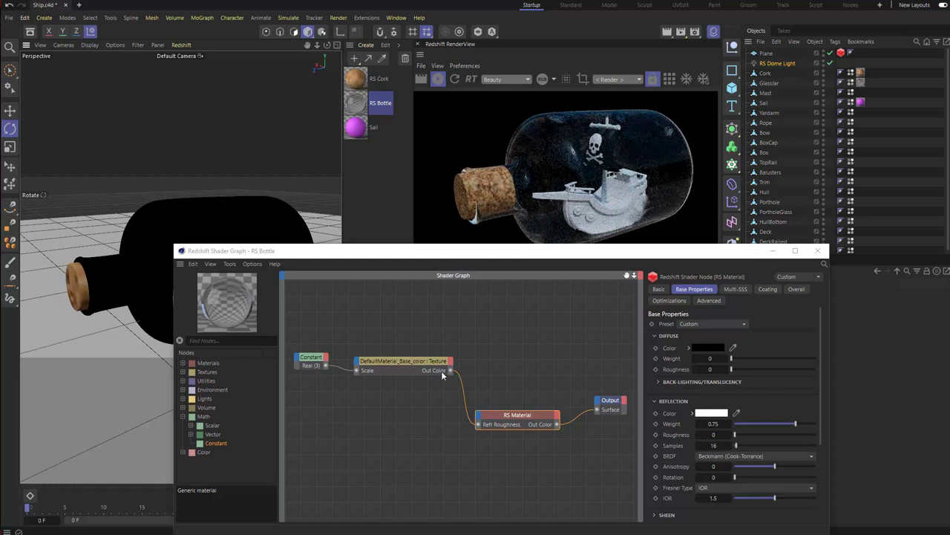
left_click_drag(505, 410, 514, 396)
left_click_drag(405, 361, 409, 396)
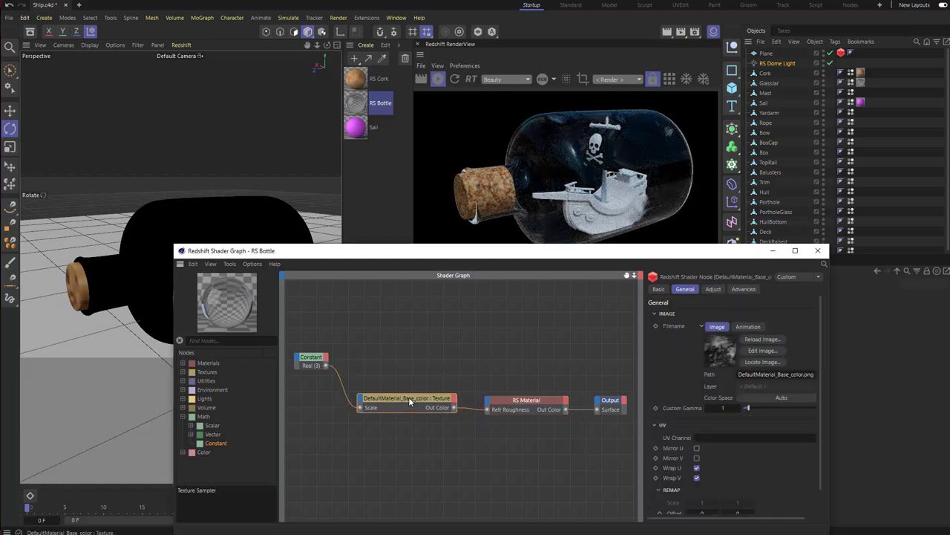
left_click_drag(310, 360, 318, 400)
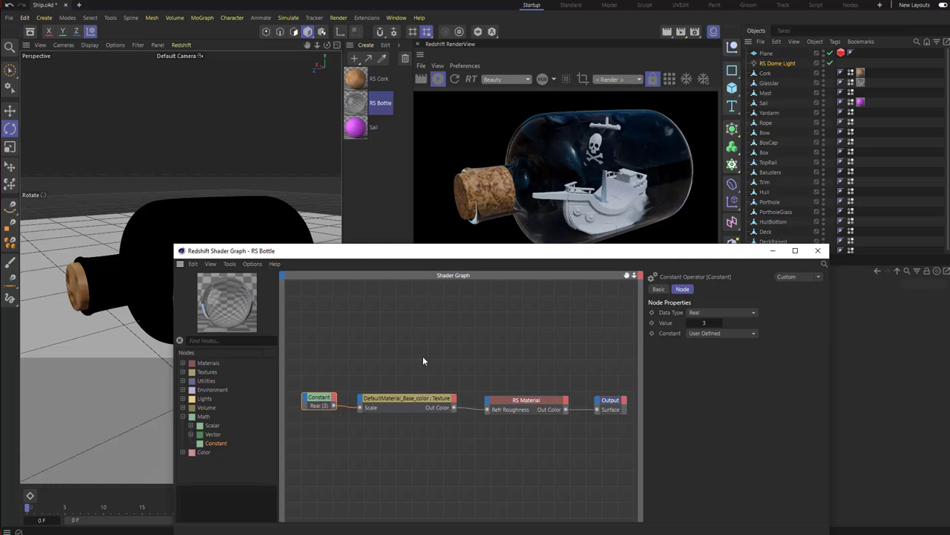
- Add a Ramp node and insert it between the texture's Out Color and RS Material's Refr Roughness
key("c")
left_click(414, 326)
type("ramp")
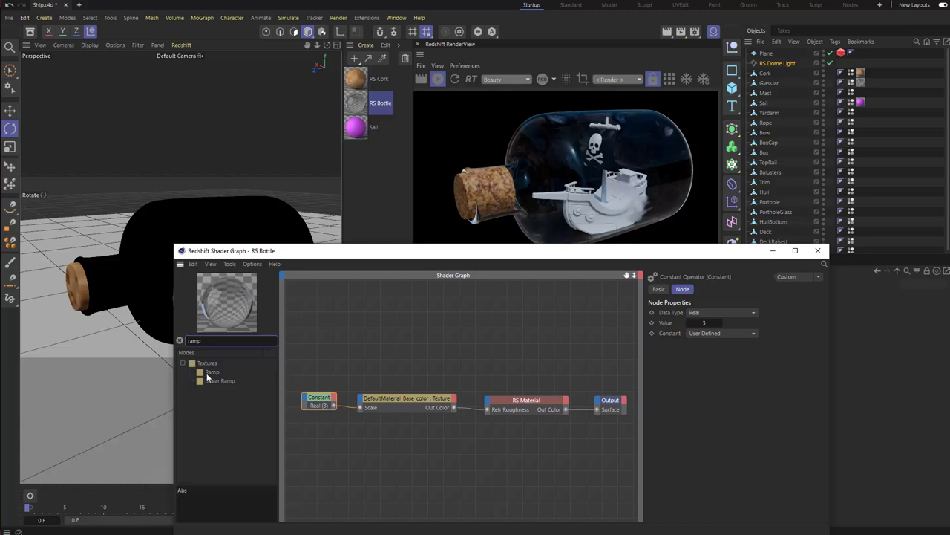
left_click_drag(209, 374, 495, 361)
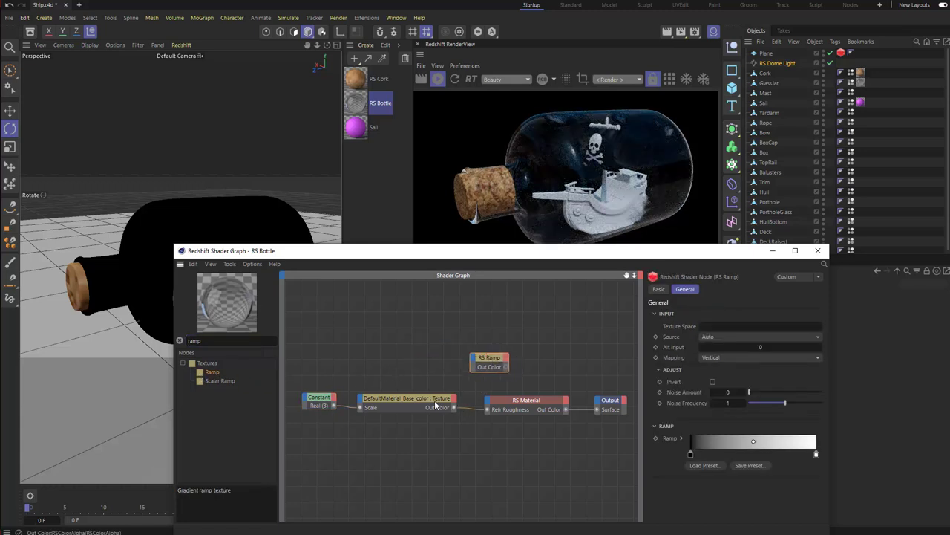
left_click_drag(406, 395, 398, 395)
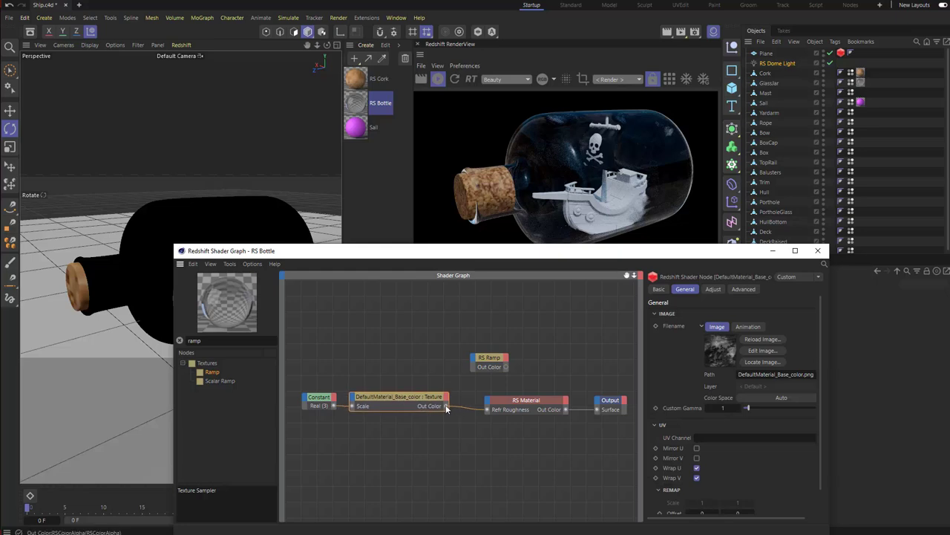
left_click_drag(470, 361, 489, 411)
left_click_drag(501, 358, 475, 355)
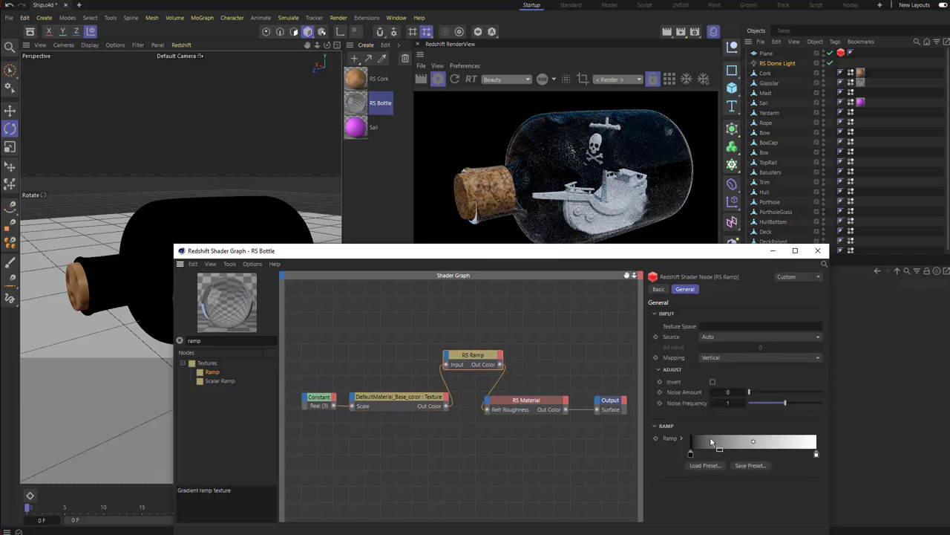
- Preview the RS Ramp through the Output node and shift the gradient's midpoint slightly toward the black end
left_click_drag(777, 446, 751, 443)
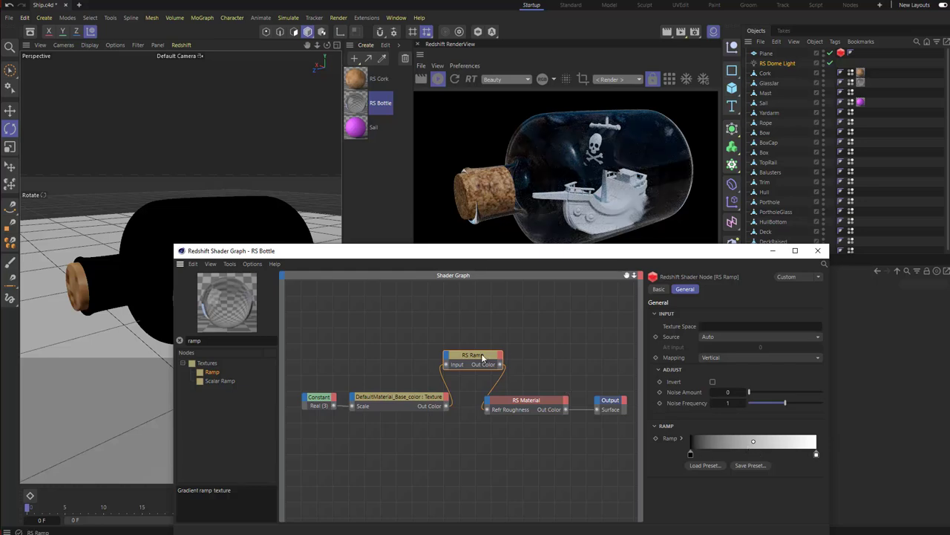
left_click_drag(481, 357, 491, 344)
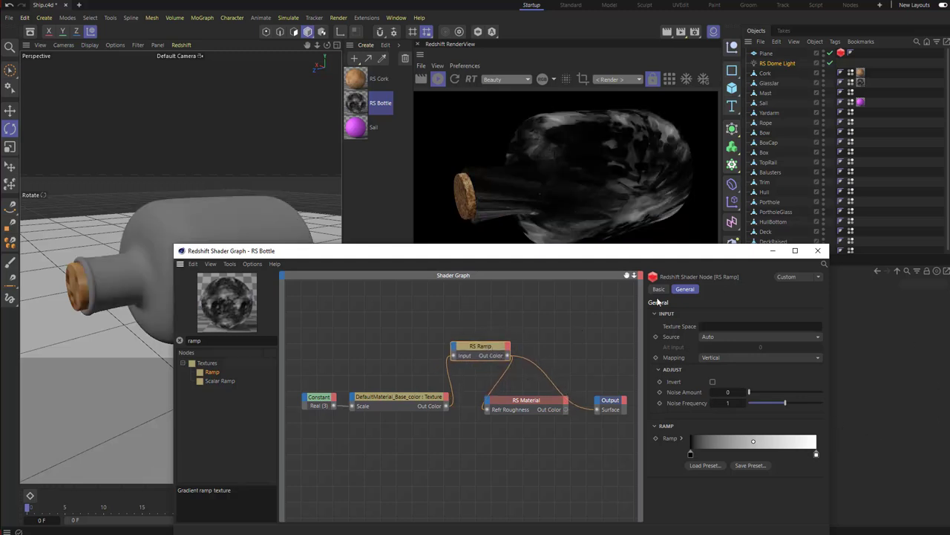
left_click(816, 455)
mouse_move(816, 455)
left_mouse_down()
mouse_move(704, 455)
mouse_move(817, 455)
left_mouse_up()
mouse_move(690, 454)
left_mouse_down()
mouse_move(724, 454)
mouse_move(692, 454)
left_mouse_up()
mouse_move(753, 444)
left_mouse_down()
mouse_move(815, 454)
mouse_move(701, 452)
mouse_move(750, 454)
left_mouse_up()
- Route RS Material back to the Output node and reopen the RS Ramp's settings
middle_click_drag(554, 410, 513, 408)
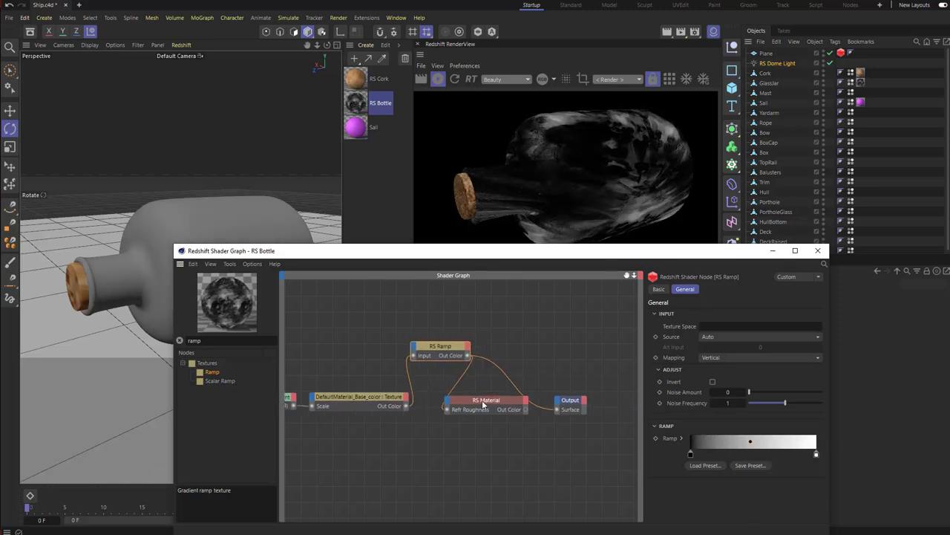
left_click(483, 401)
key("s")
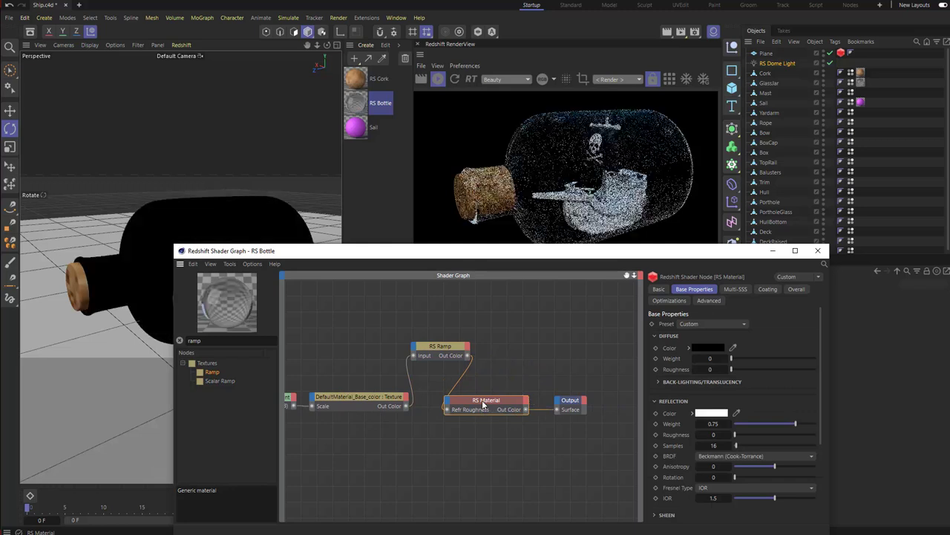
left_click(442, 348)
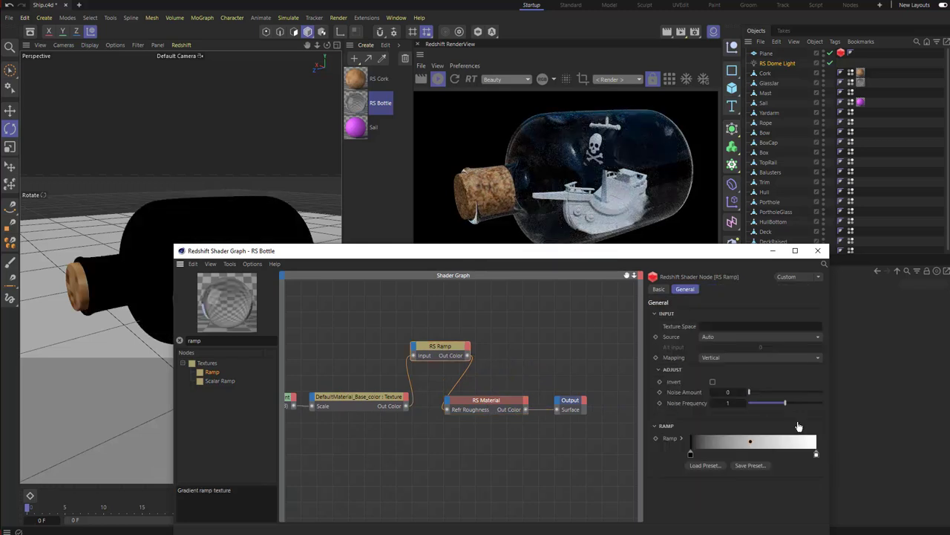
- Push the RS Ramp's white and black knots to the outer ends of the gradient
left_click_drag(816, 453, 839, 455)
mouse_move(692, 454)
left_mouse_down()
mouse_move(773, 455)
mouse_move(669, 458)
mouse_move(741, 457)
mouse_move(690, 457)
left_mouse_up()
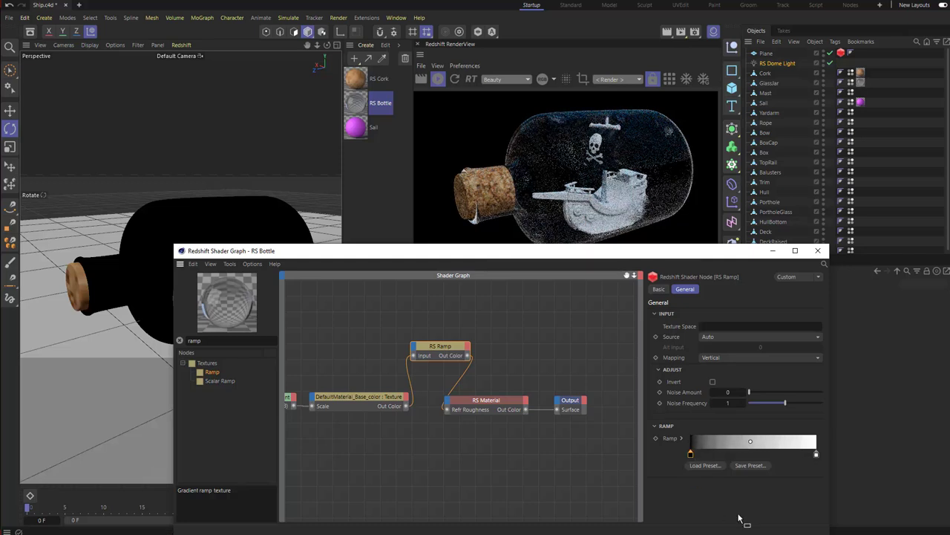
- Tint the RS Material's refraction color a pale green with RGB 249, 255, 242 and close the shader graph
left_click(475, 413)
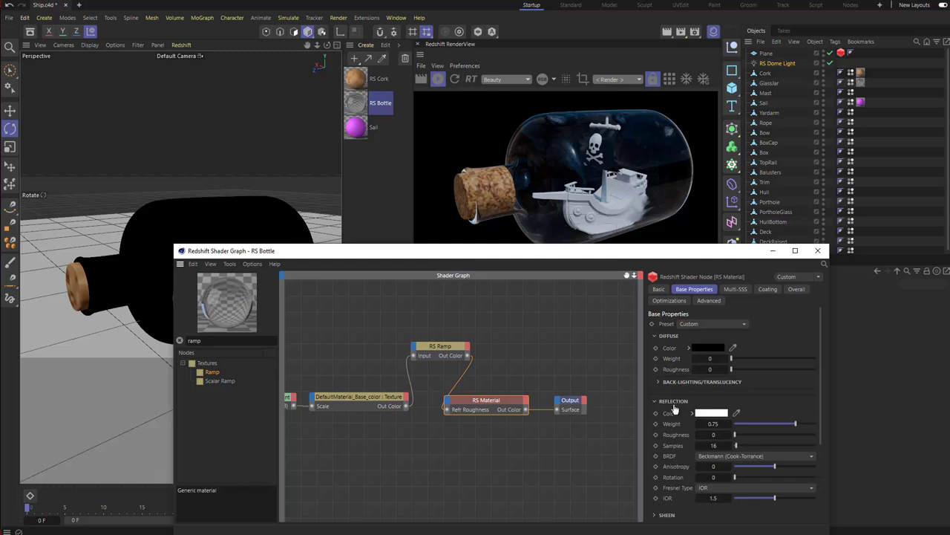
scroll(702, 427, "down", 4)
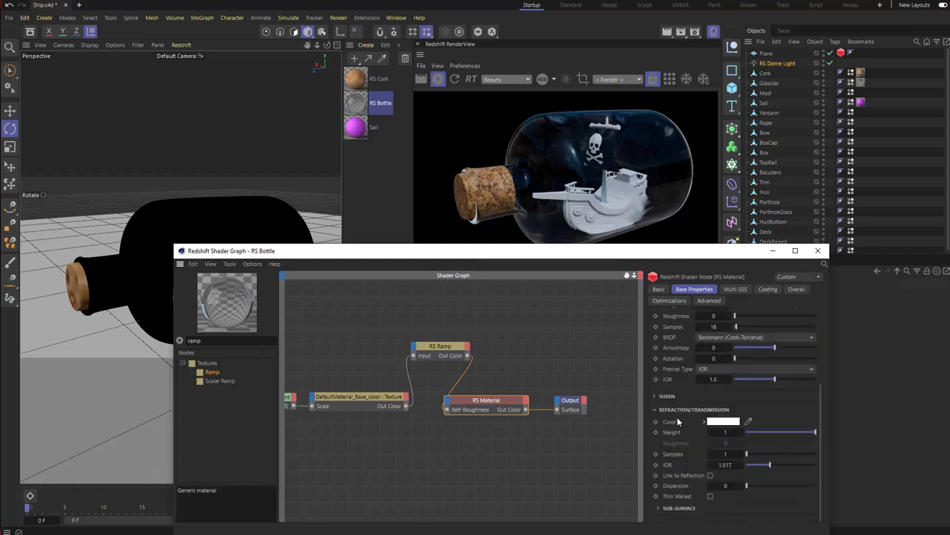
left_click(723, 421)
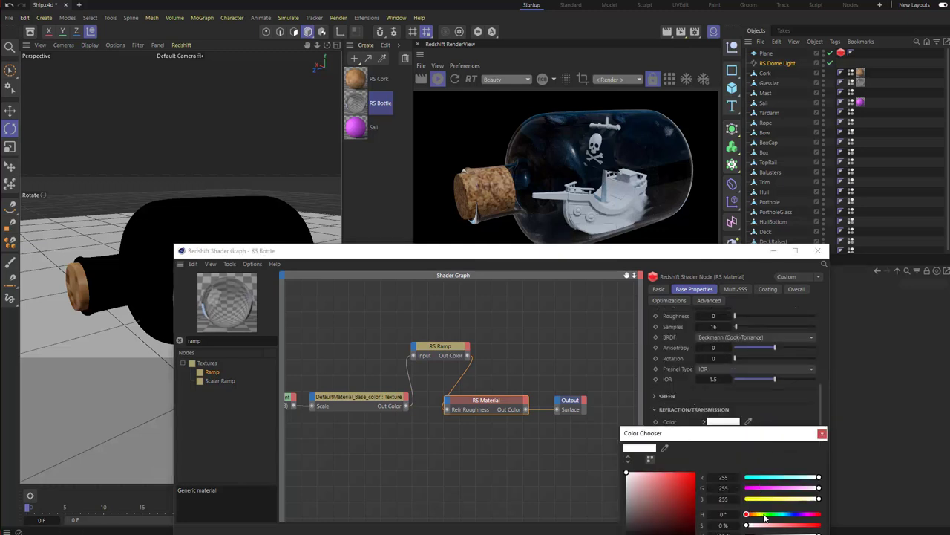
left_click(764, 513)
left_click(630, 472)
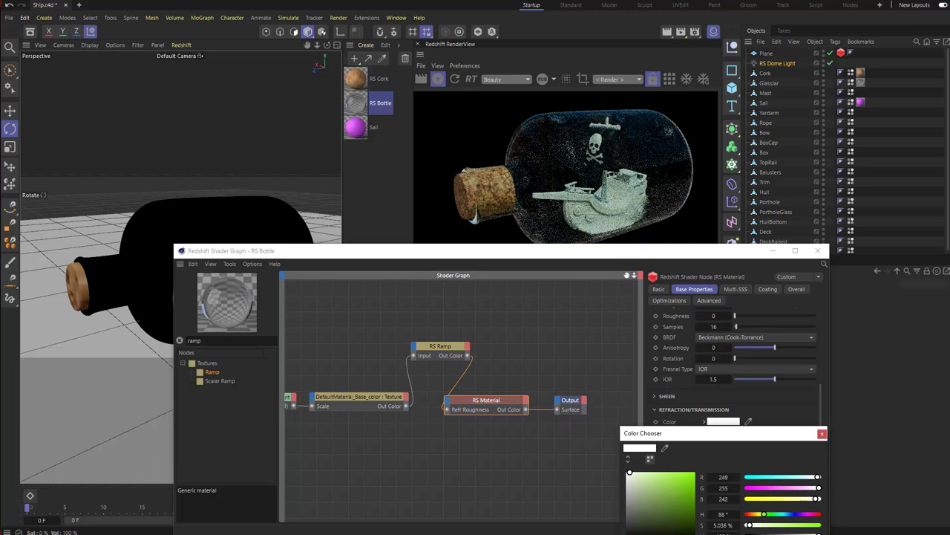
left_click(821, 434)
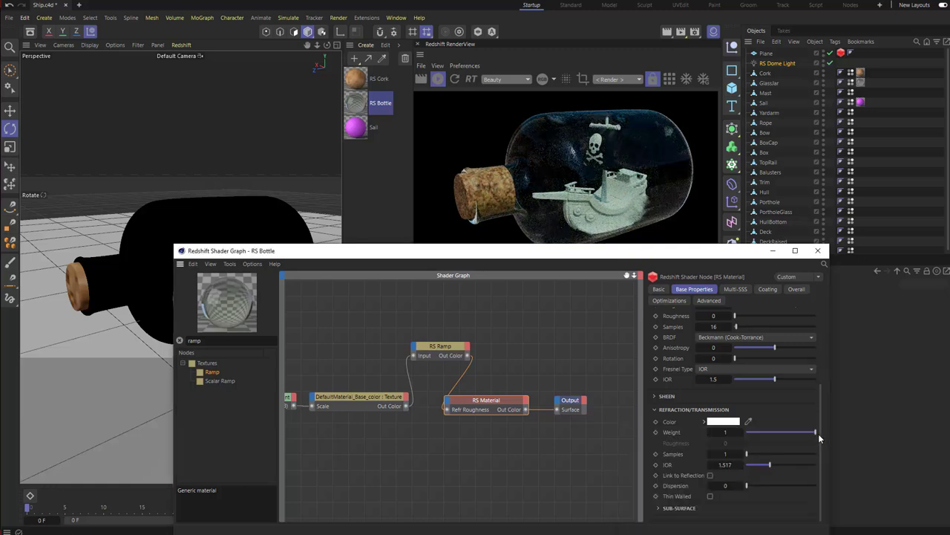
left_click(817, 251)
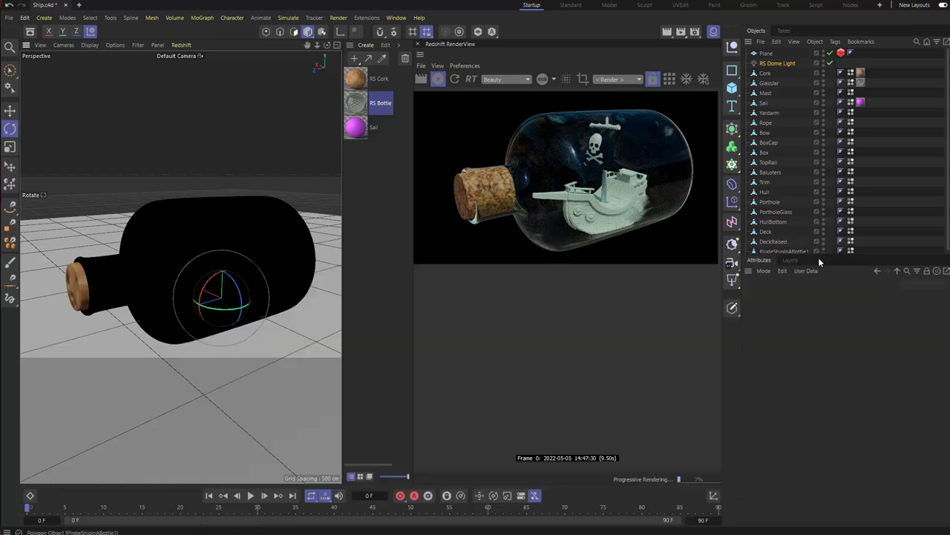
- Enable the environment background on the RS Dome Light
left_click(780, 65)
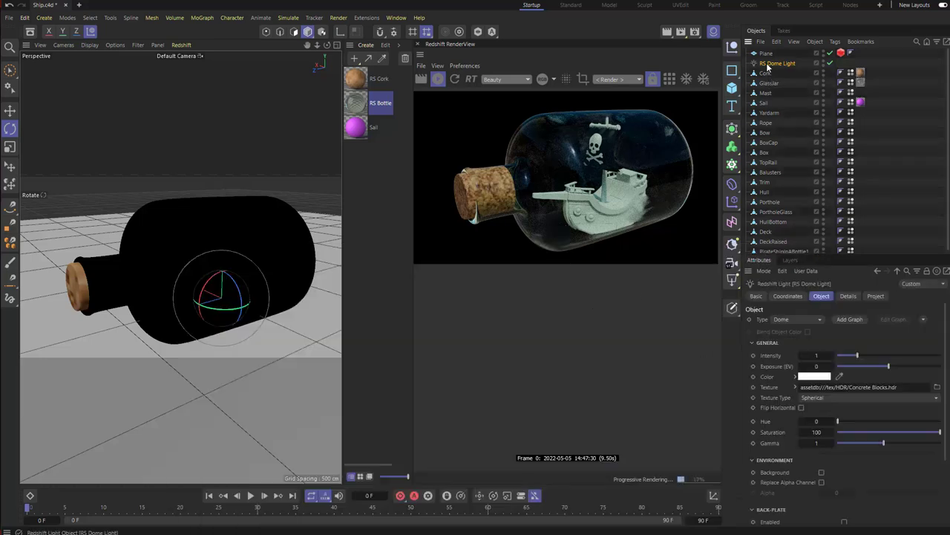
scroll(796, 473, "down", 2)
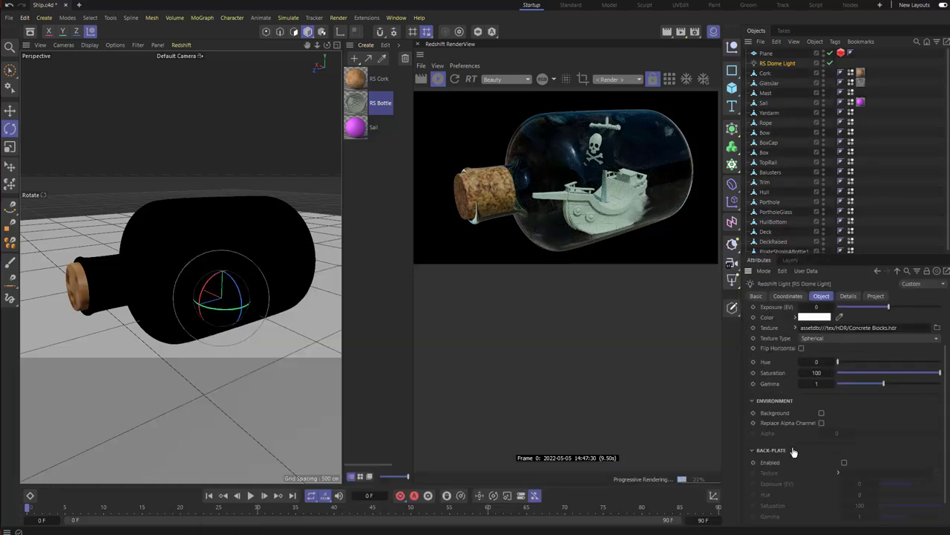
left_click(822, 412)
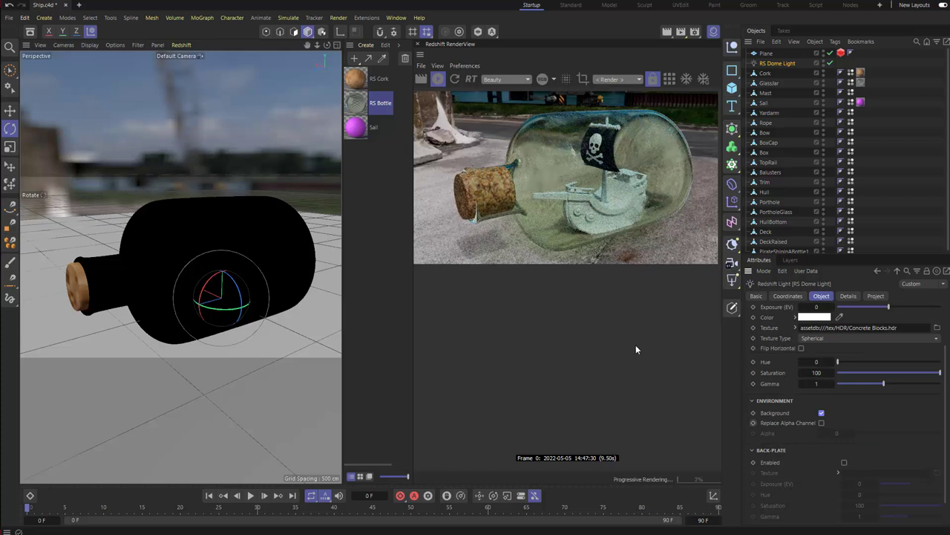
left_click_drag(618, 185, 620, 248)
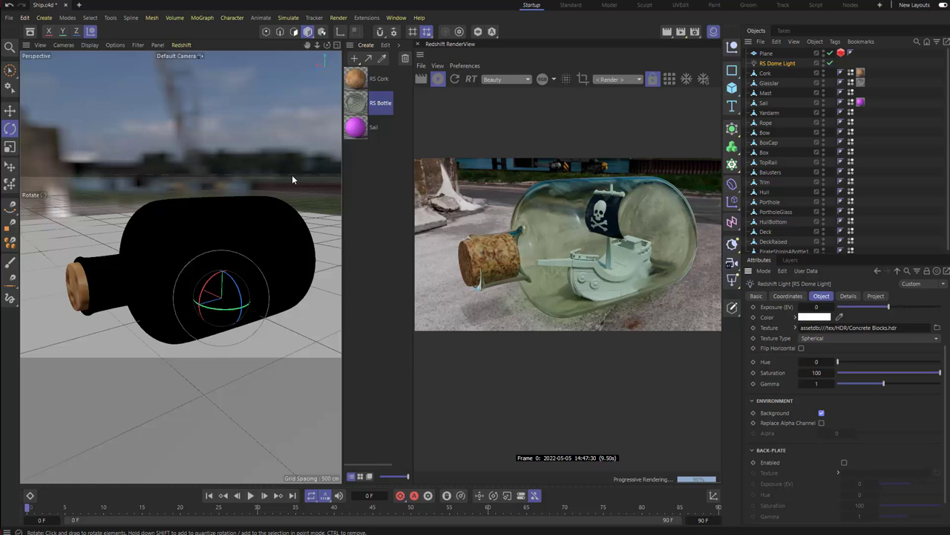
- Hide the glass jar and the cork in both the viewport and the render, leaving the ship exposed
left_click(823, 81, "ctrl")
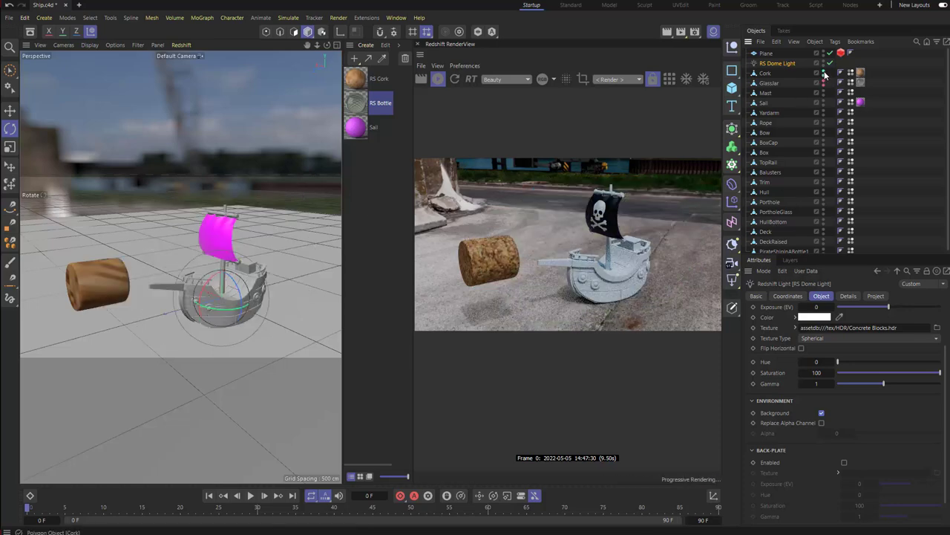
right_click_drag(227, 236, 290, 297, "alt")
middle_click_drag(290, 297, 276, 193, "alt")
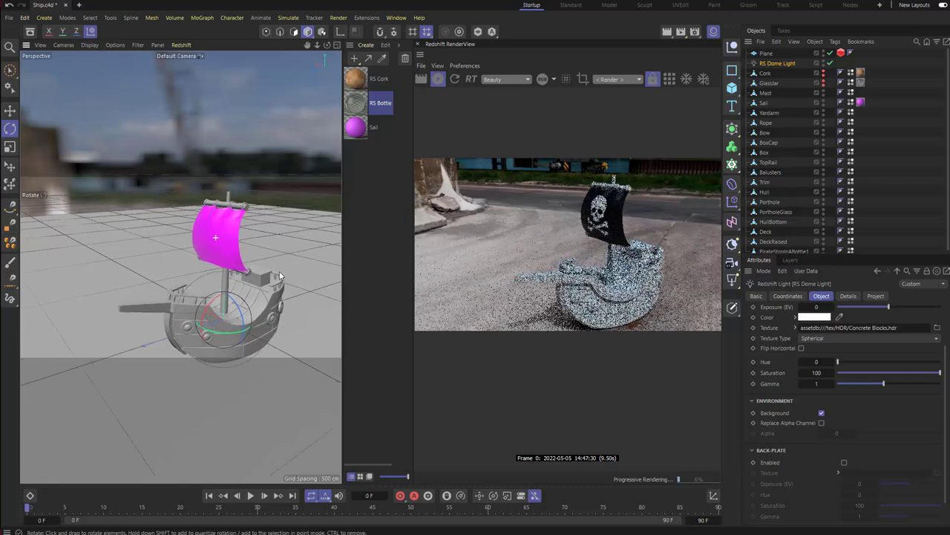
right_click_drag(276, 191, 291, 186, "alt")
middle_click_drag(291, 186, 289, 214, "alt")
right_click_drag(289, 214, 270, 208, "alt")
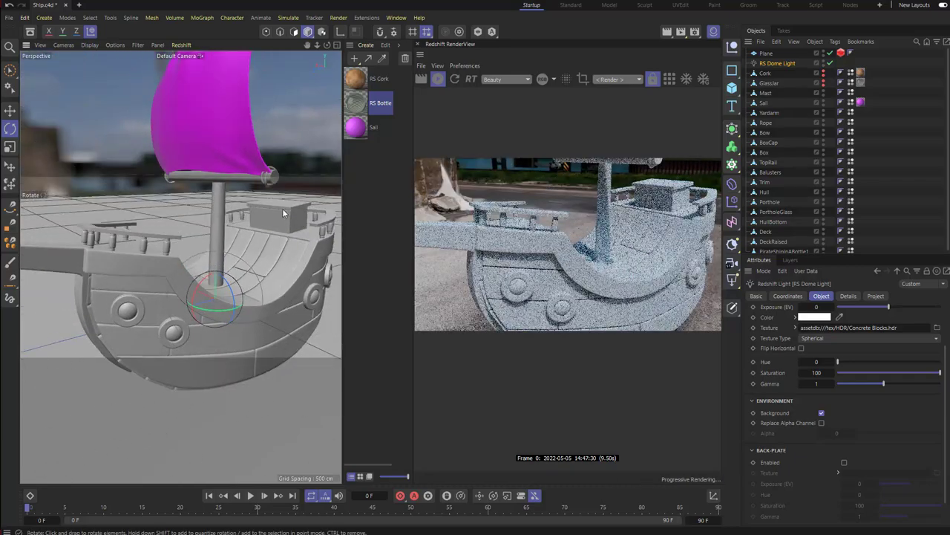
middle_click_drag(270, 208, 280, 202, "alt")
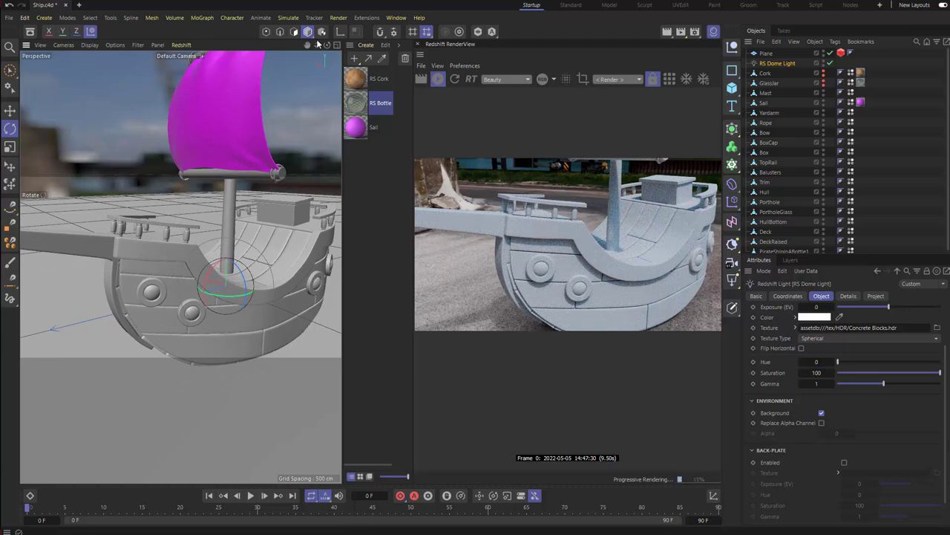
- Load the Wood American Cherry substance from the Desktop through the Substance Asset Manager
left_click(365, 17)
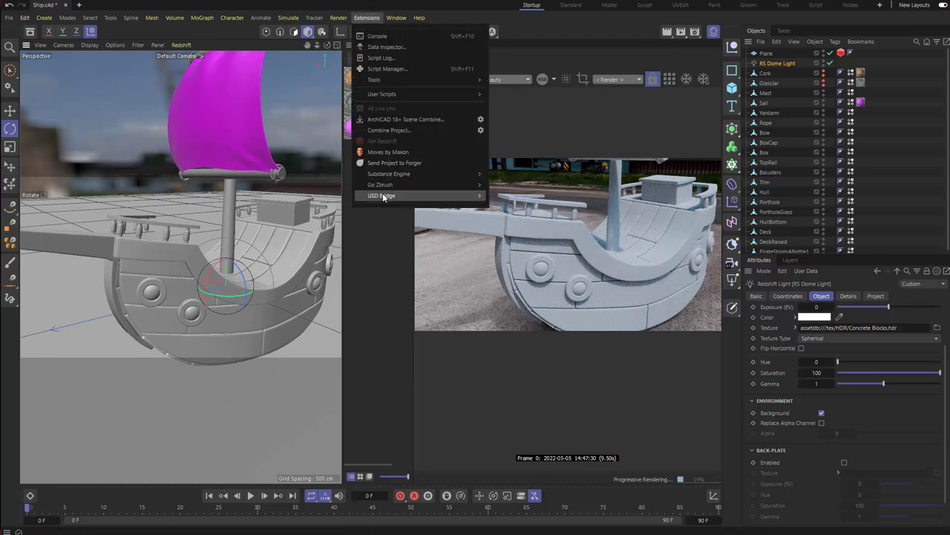
mouse_move(389, 175)
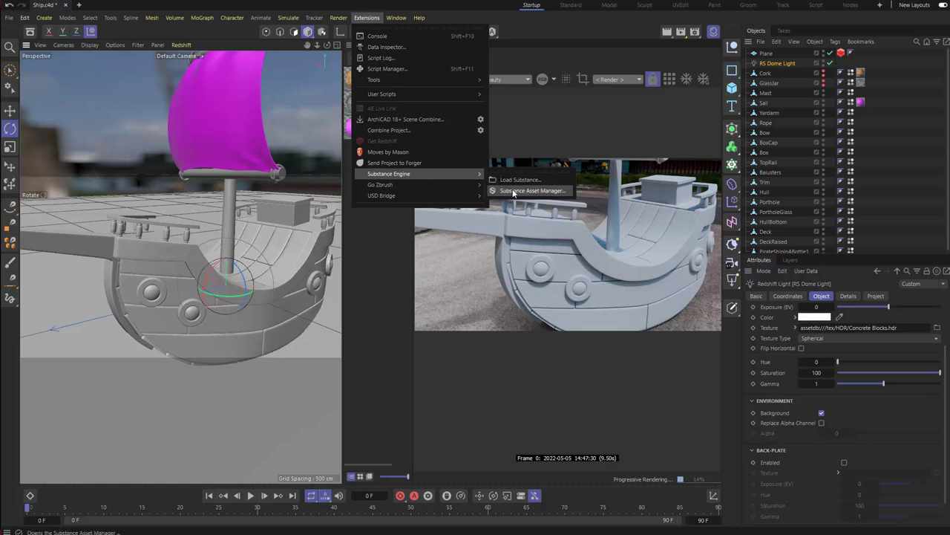
left_click(532, 190)
left_click_drag(491, 147, 395, 36)
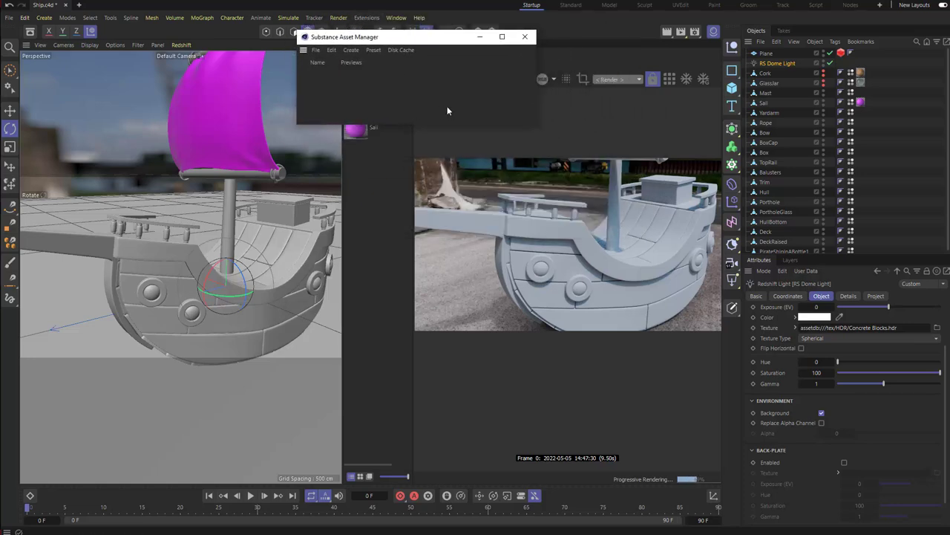
left_click(315, 49)
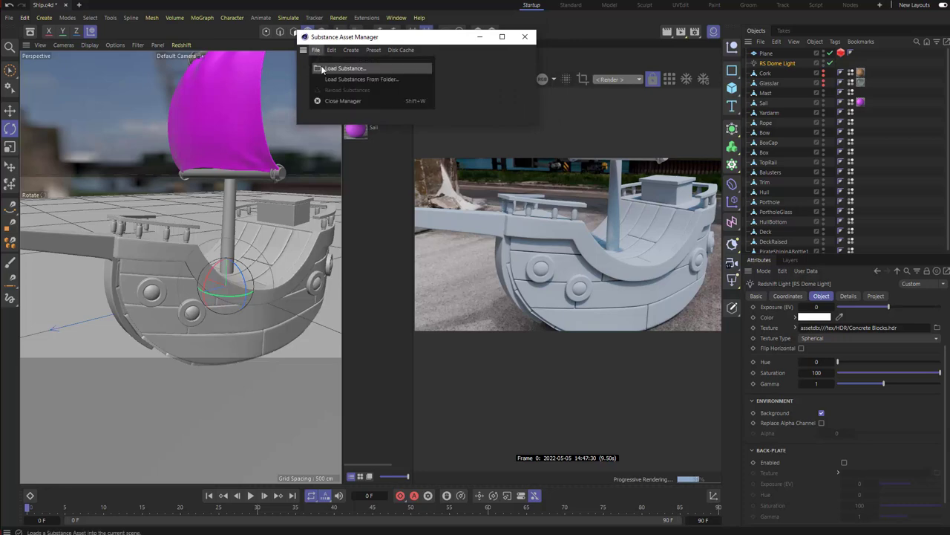
left_click(325, 69)
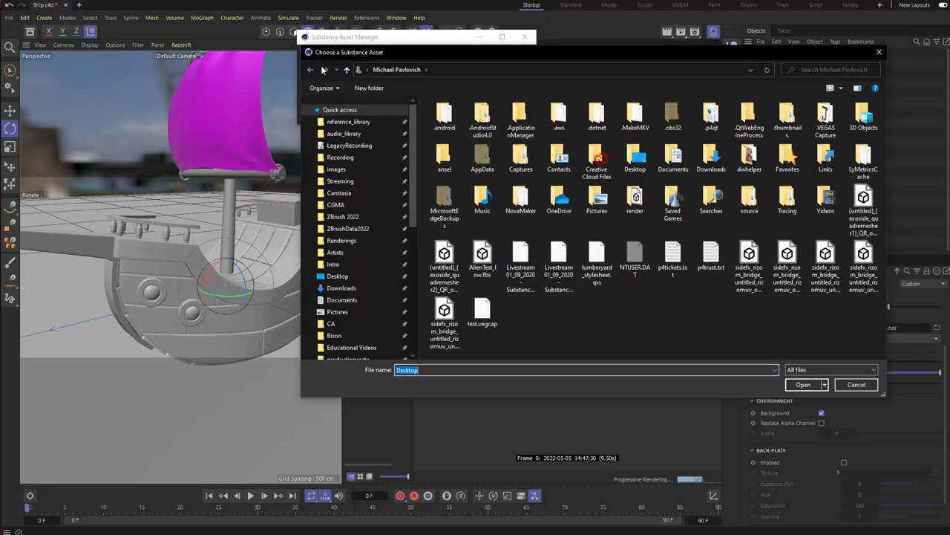
left_click(350, 276)
double_click(475, 169)
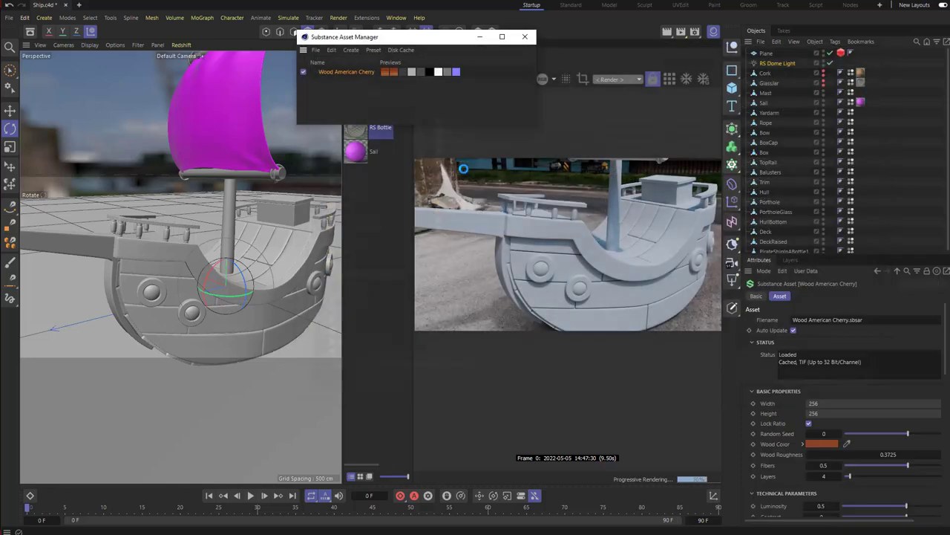
left_click_drag(375, 43, 169, 83)
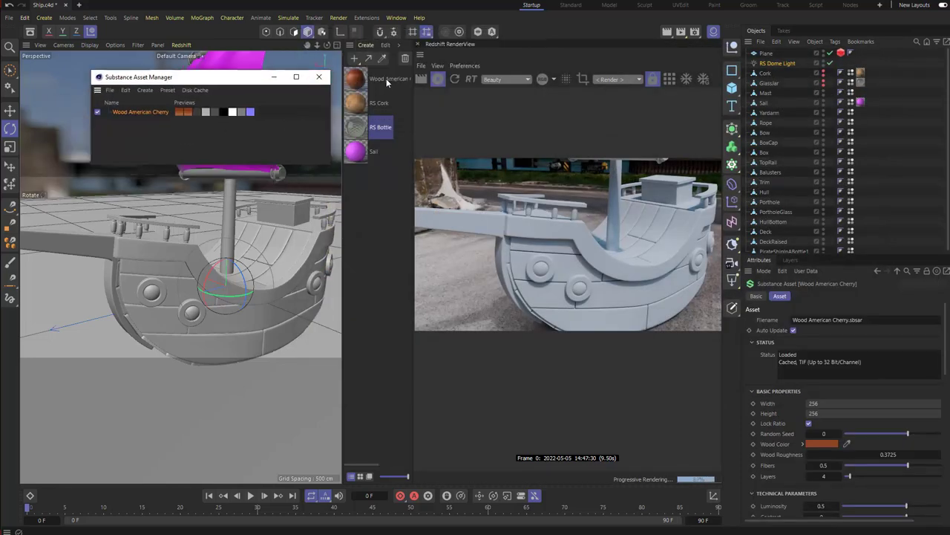
- Apply the Wood American Cherry material to the ship's hull
right_click(138, 111)
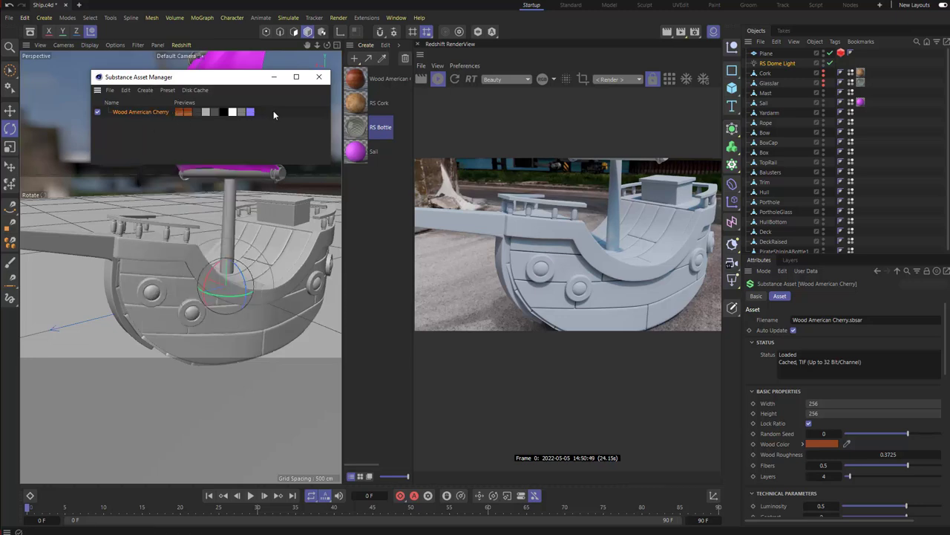
left_click_drag(185, 76, 535, 75)
left_click_drag(373, 83, 295, 303)
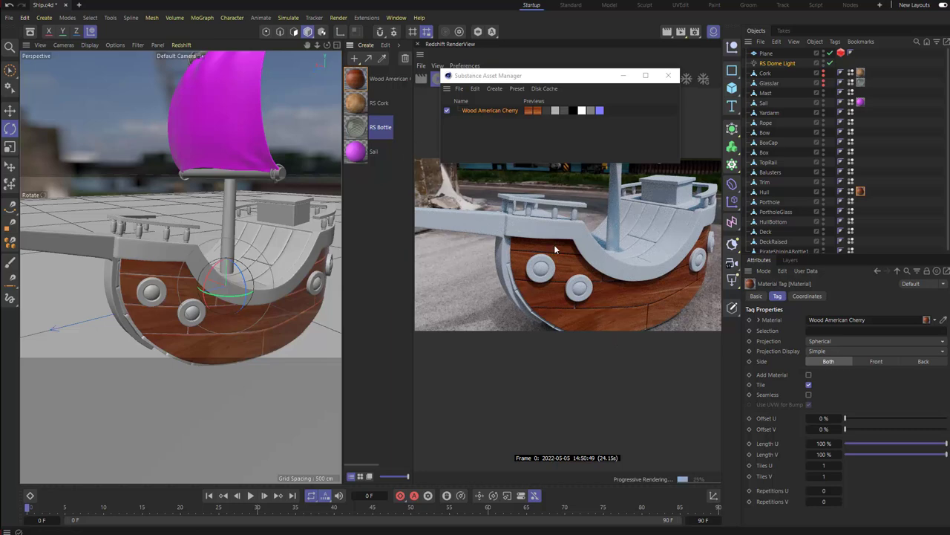
- Convert the Wood American Cherry material to a Redshift version while keeping the original
left_click(356, 78)
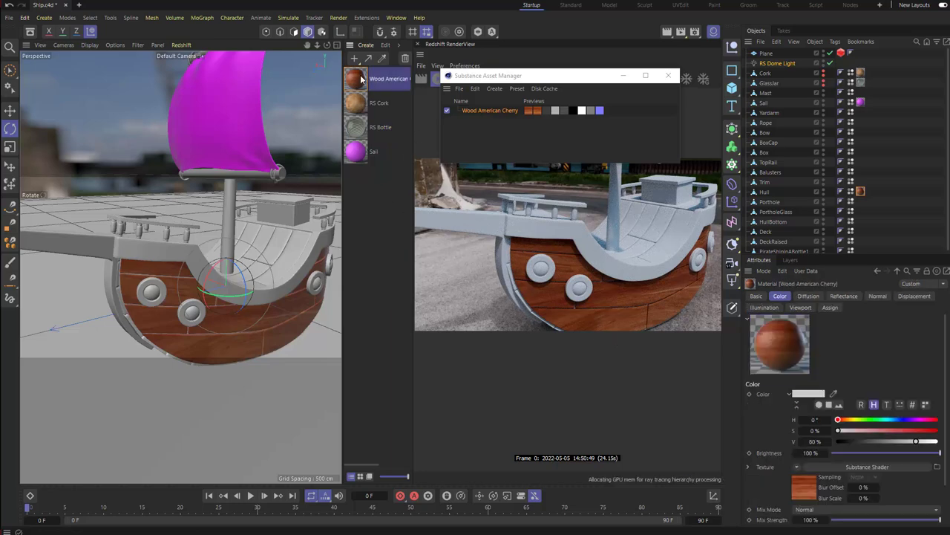
left_click(399, 45)
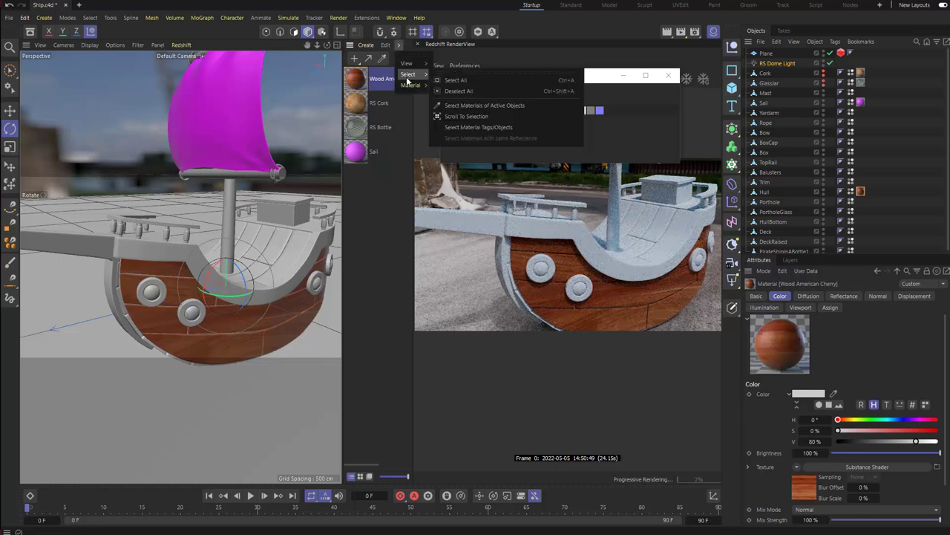
mouse_move(408, 84)
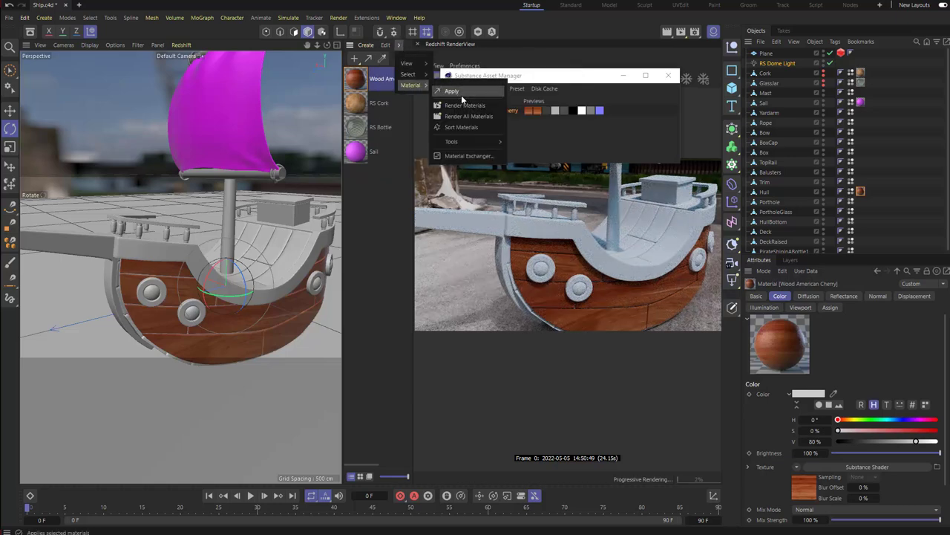
mouse_move(456, 142)
left_click(541, 163)
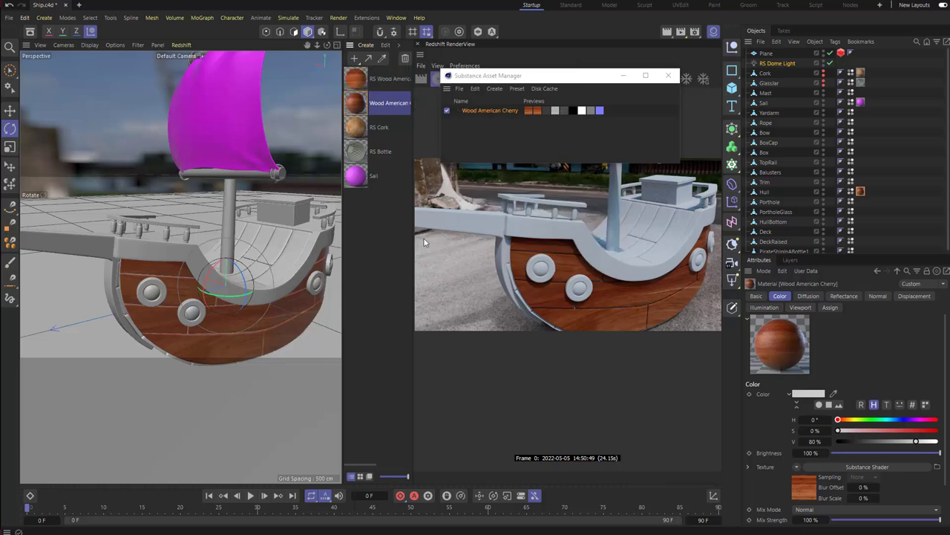
- Apply RS Wood American Cherry to the hull, replacing the original Wood American Cherry tag and deleting that material
left_click_drag(358, 81, 250, 334)
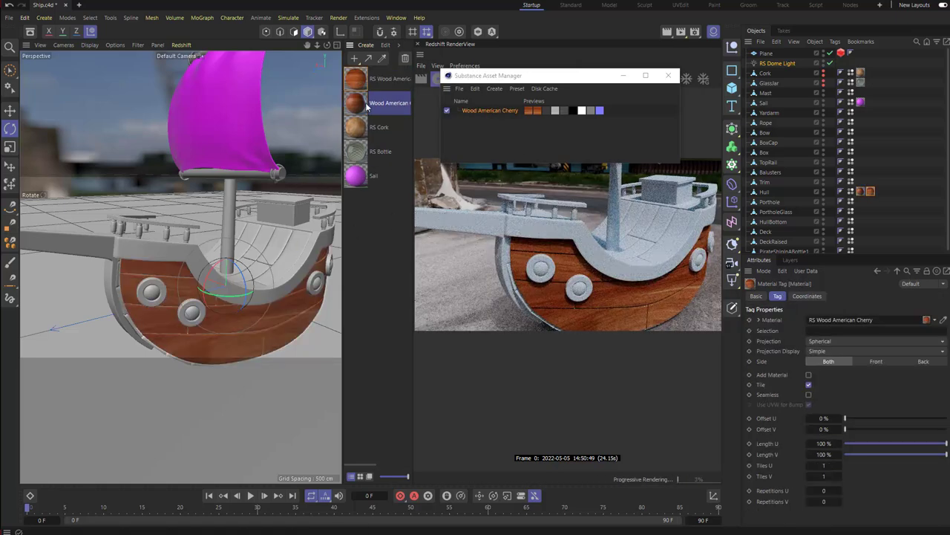
left_click(860, 192)
key("Delete")
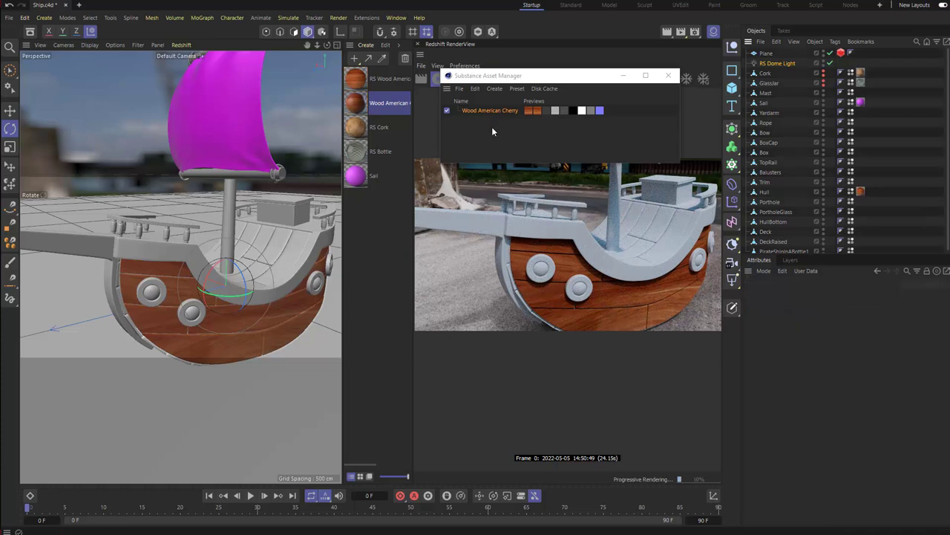
right_click(389, 108)
left_click(424, 373)
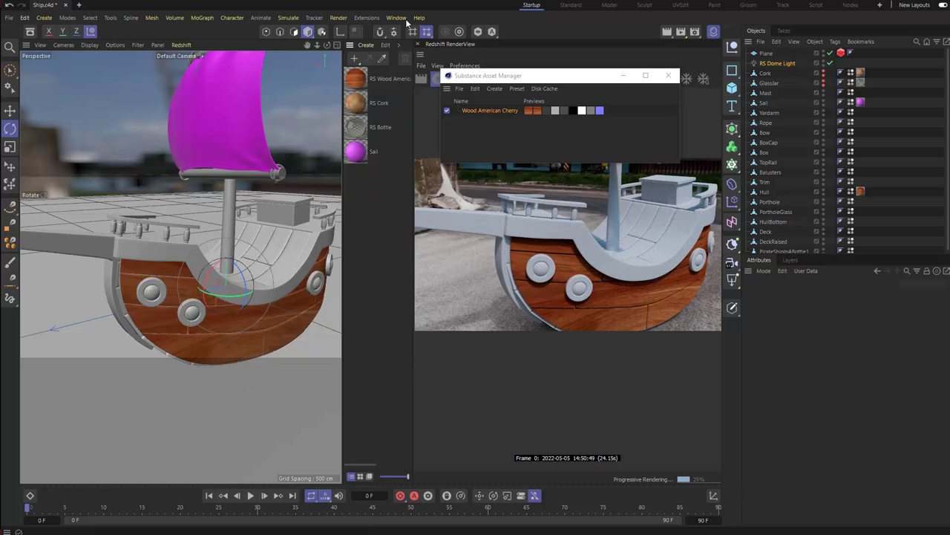
- Convert a newly created RS Material into a node material and open the converted copy in the shader graph
left_click(355, 59)
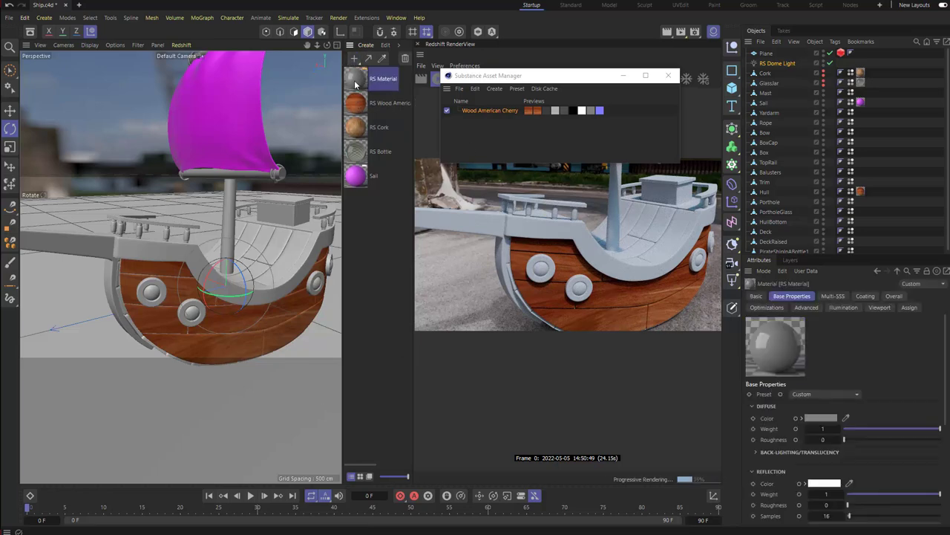
left_click(401, 45)
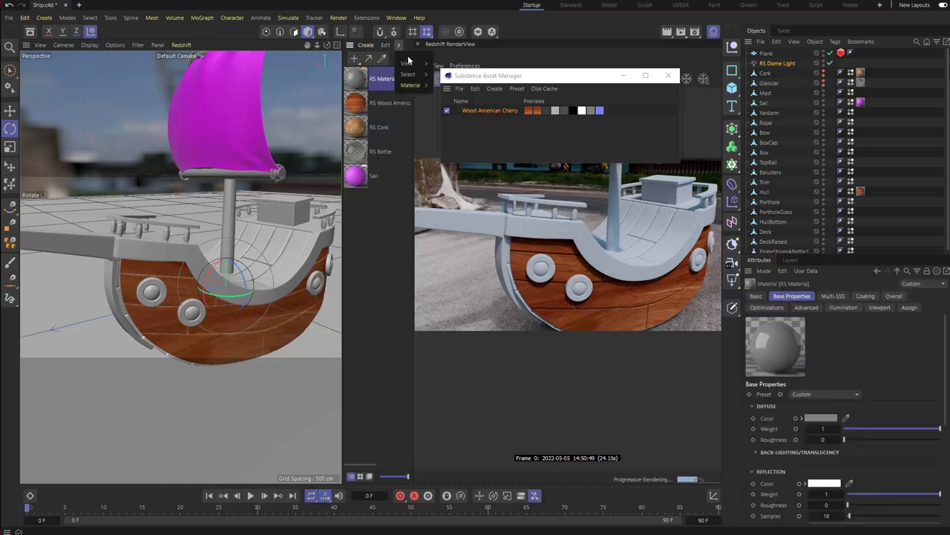
mouse_move(411, 84)
mouse_move(459, 141)
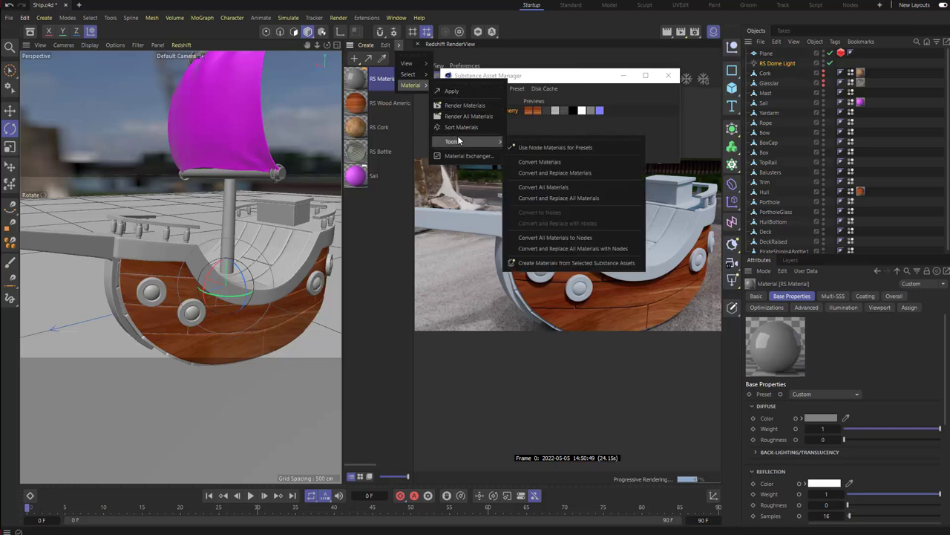
left_click(534, 161)
left_click(356, 86)
double_click(357, 87)
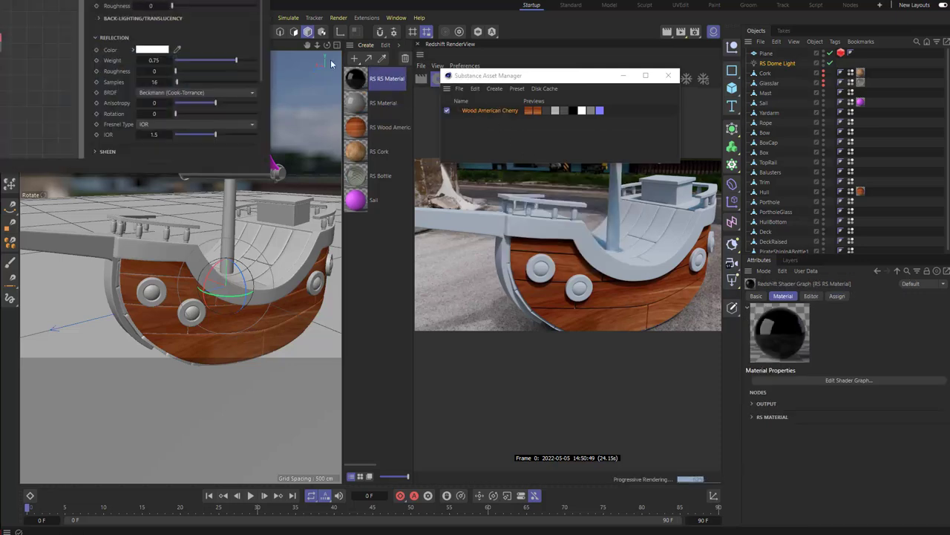
- Bring the Wood American Cherry substance into the RS RS Material graph and space out its material and output nodes
left_click_drag(104, 0, 769, 246)
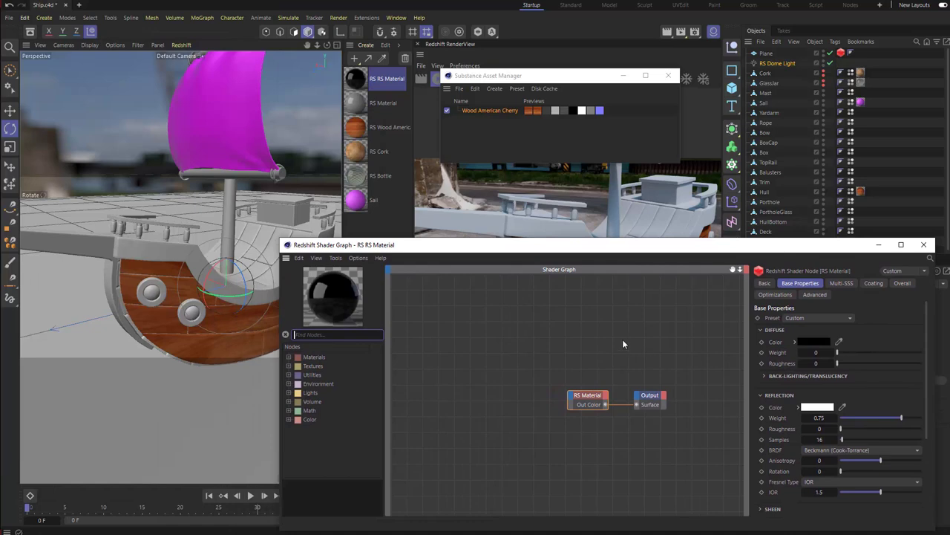
scroll(573, 340, "down", 3)
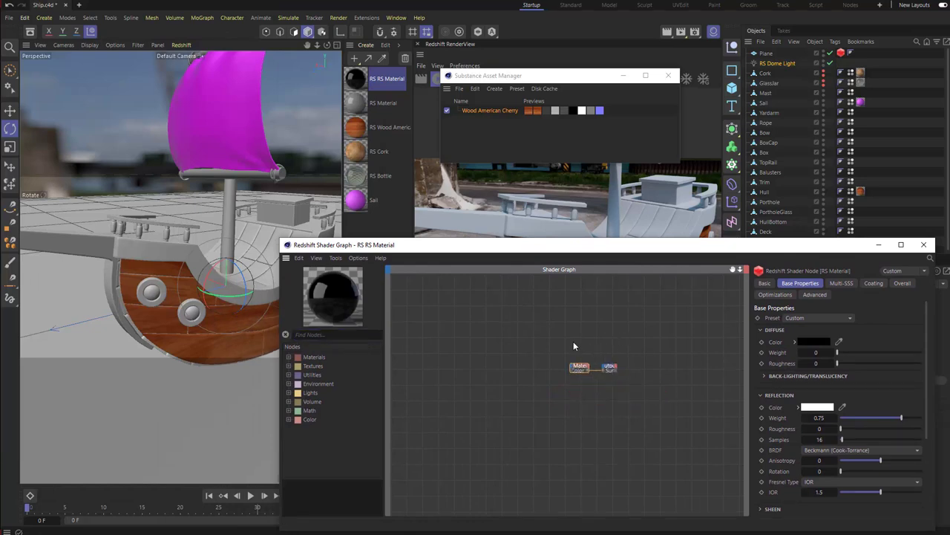
left_click_drag(482, 110, 461, 364)
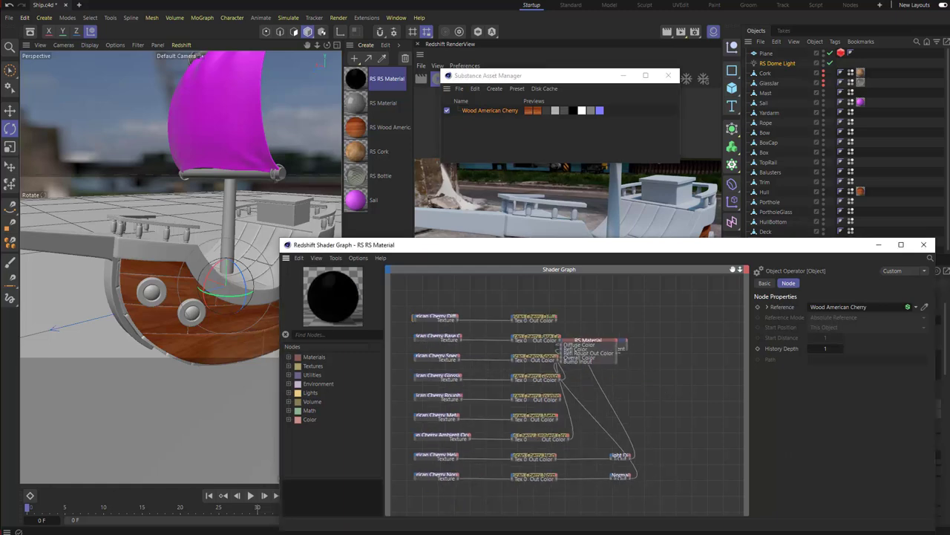
left_click_drag(602, 328, 696, 339)
left_click_drag(581, 326, 624, 333)
middle_click_drag(446, 404, 490, 411)
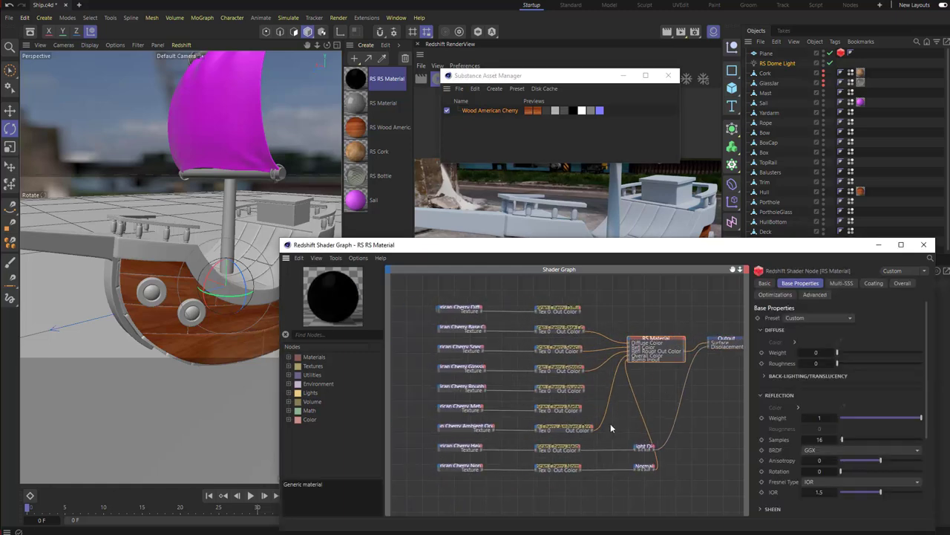
middle_click_drag(650, 329, 615, 337)
- Close the shader graph and delete the two test materials, RS RS Material and RS Material
left_click(924, 246)
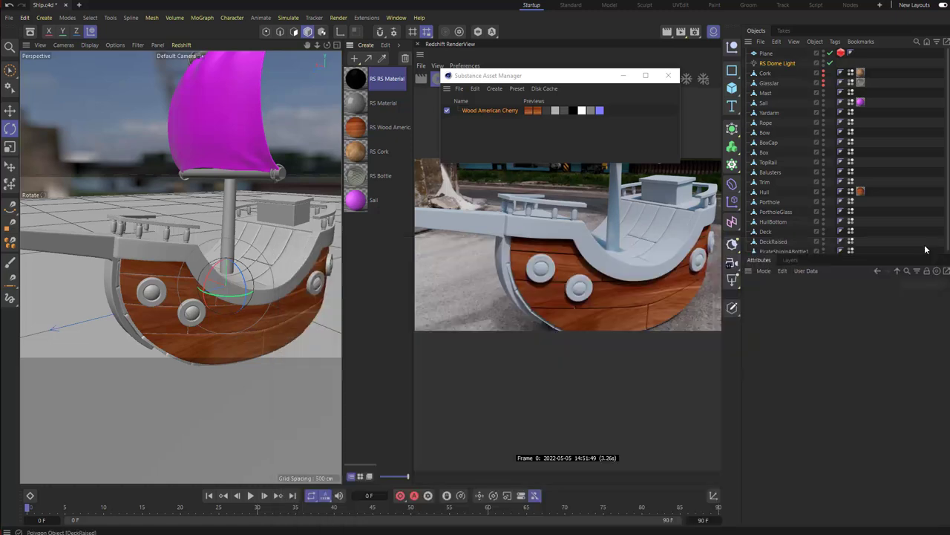
left_click(358, 104)
key("Delete")
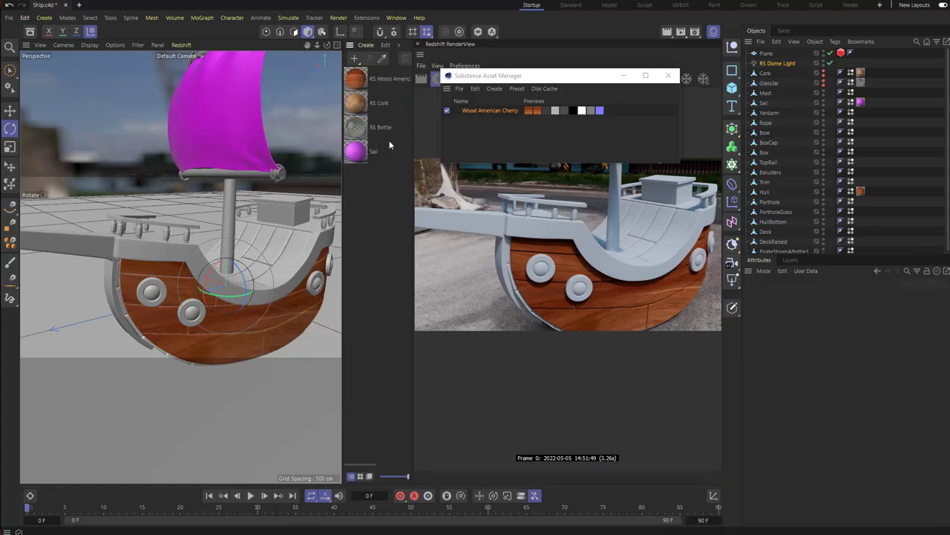
- Open the RS Wood American Cherry material in the shader graph and close the Substance Asset Manager
double_click(357, 80)
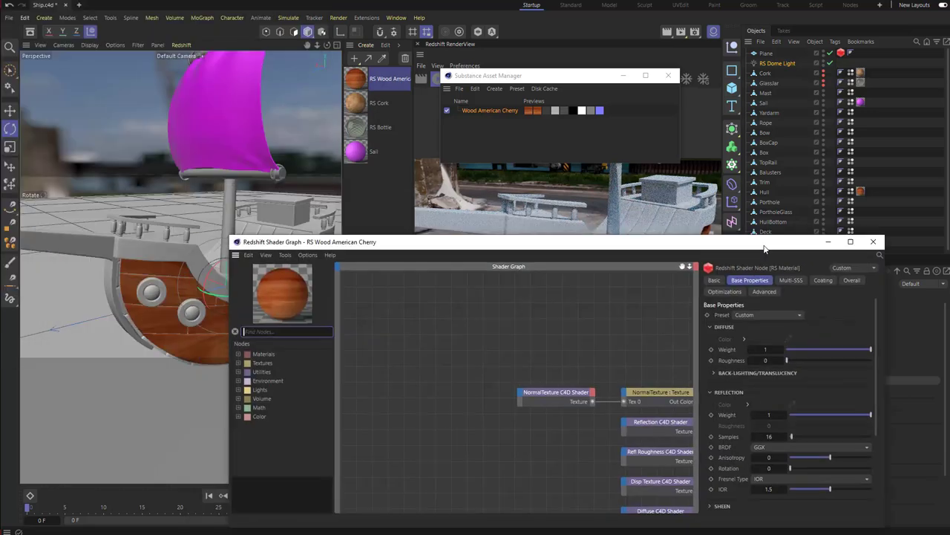
left_click_drag(764, 248, 811, 244)
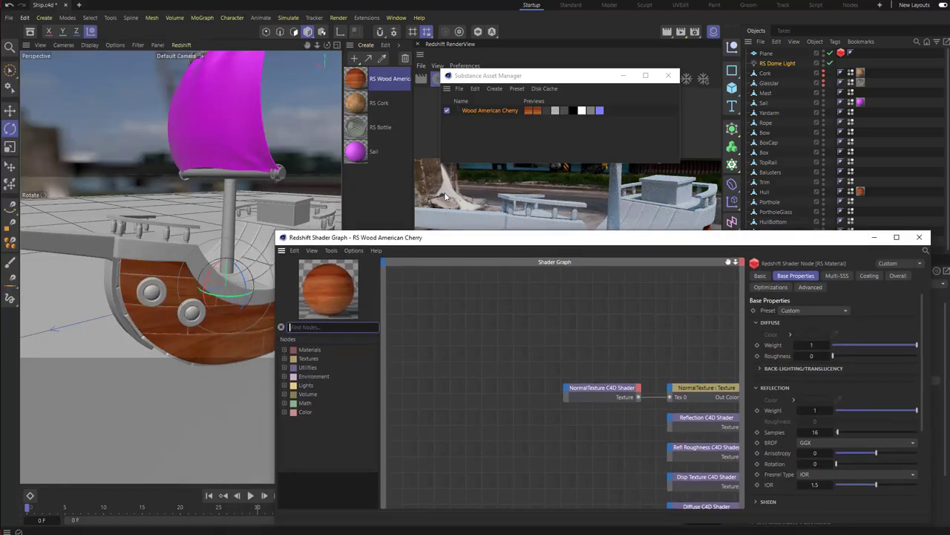
mouse_move(643, 360)
middle_mouse_down("alt")
mouse_move(596, 375)
mouse_move(629, 371)
middle_mouse_up("alt")
scroll(616, 303, "down", 3)
middle_click_drag(616, 303, 560, 306, "alt")
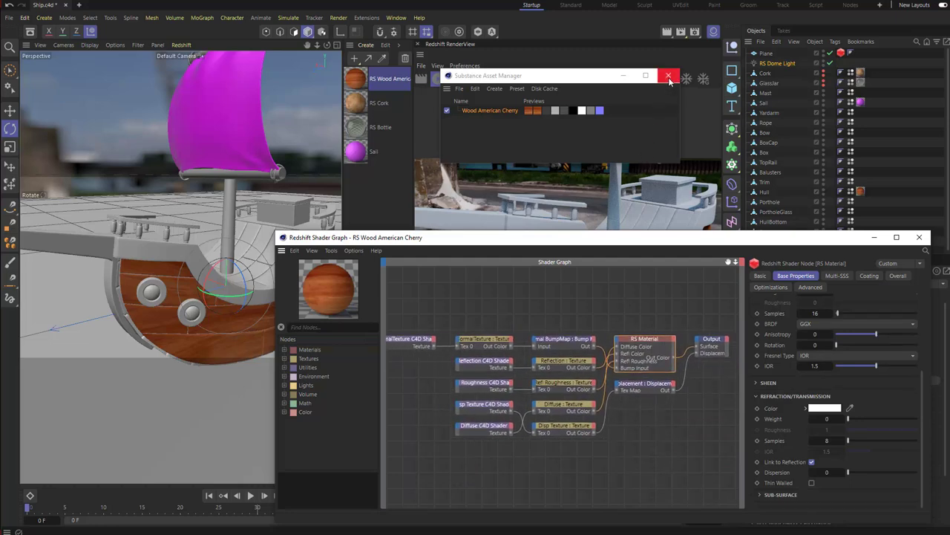
left_click(669, 77)
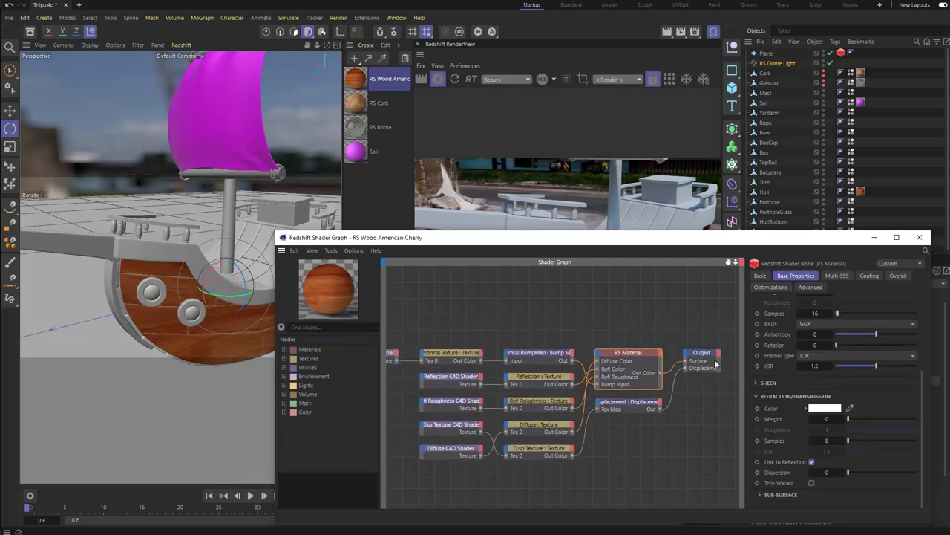
- Delete the Displacement node, the Disp Texture node and the Disp Texture C4D Shader node from the graph
left_click(636, 405)
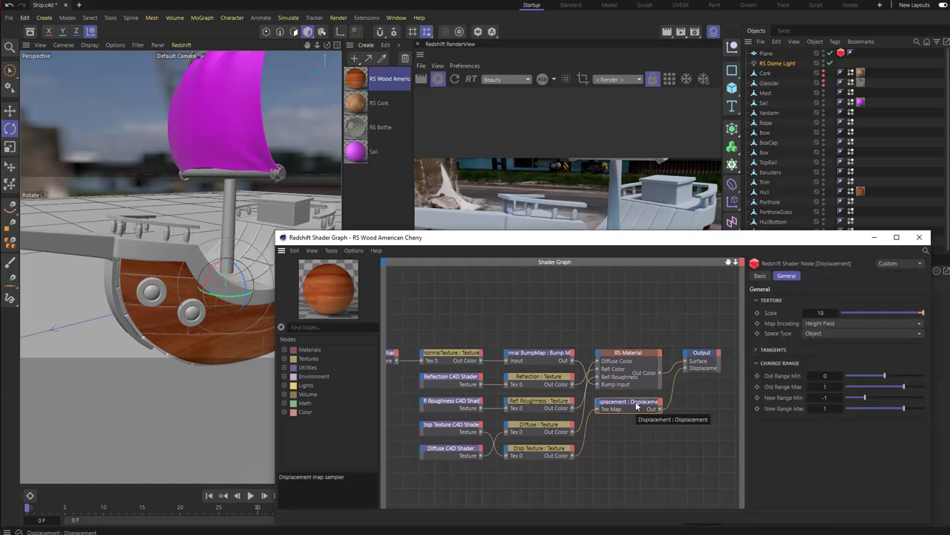
key("Delete")
left_click(559, 450)
key("Delete")
left_click(460, 434)
key("Delete")
middle_click_drag(612, 439, 652, 449)
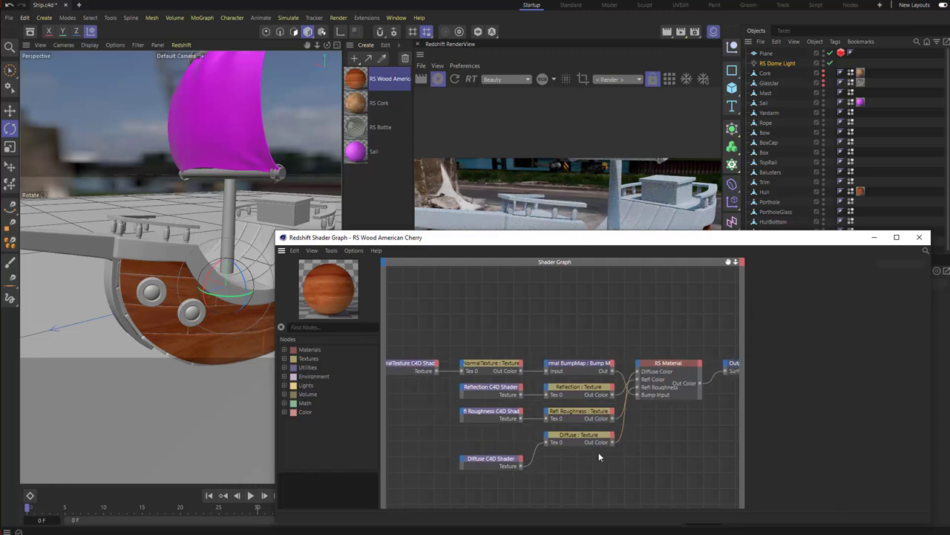
- Move the Diffuse nodes above the other texture nodes and the normal map chain below the roughness nodes
left_click(589, 438)
left_click(509, 462)
left_click(576, 437)
left_click(506, 462, "shift")
left_click_drag(573, 437, 559, 306)
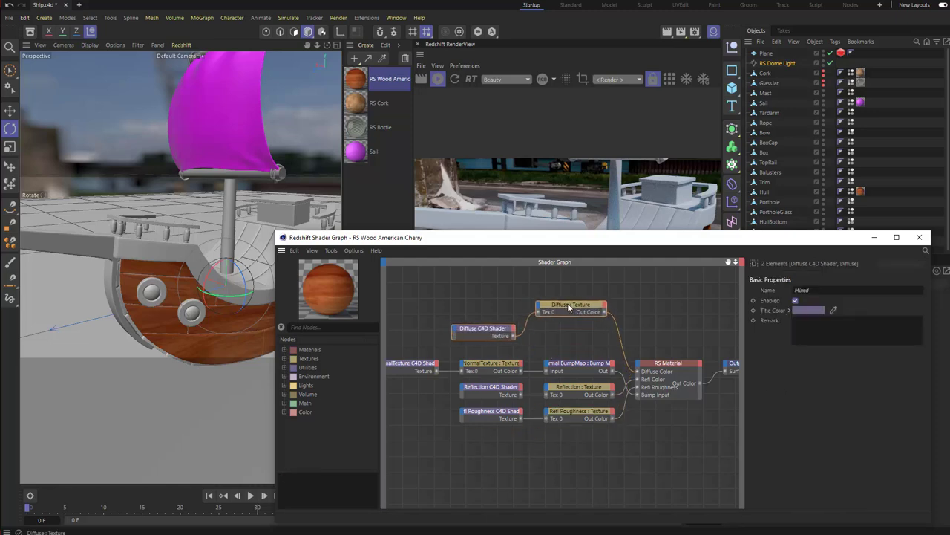
left_click(482, 367)
left_click(421, 366, "shift")
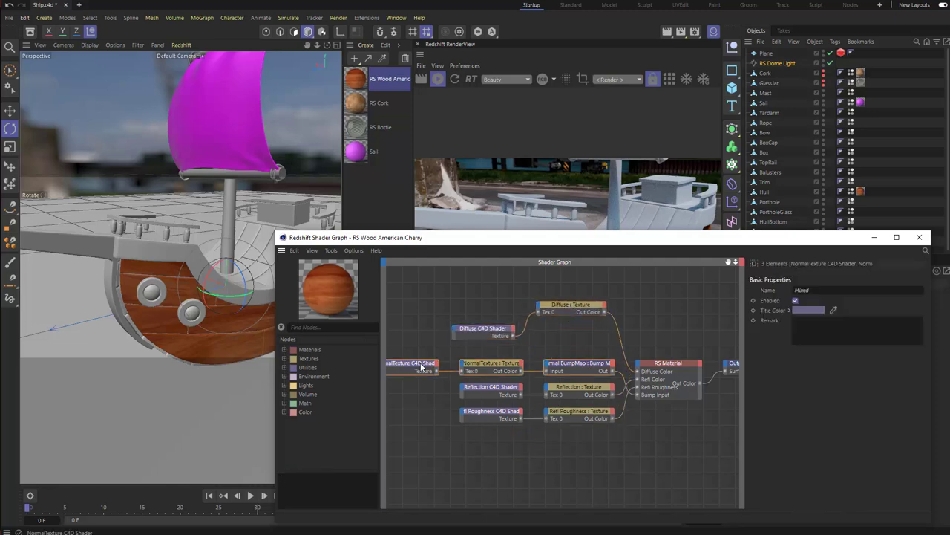
left_click_drag(561, 366, 573, 444)
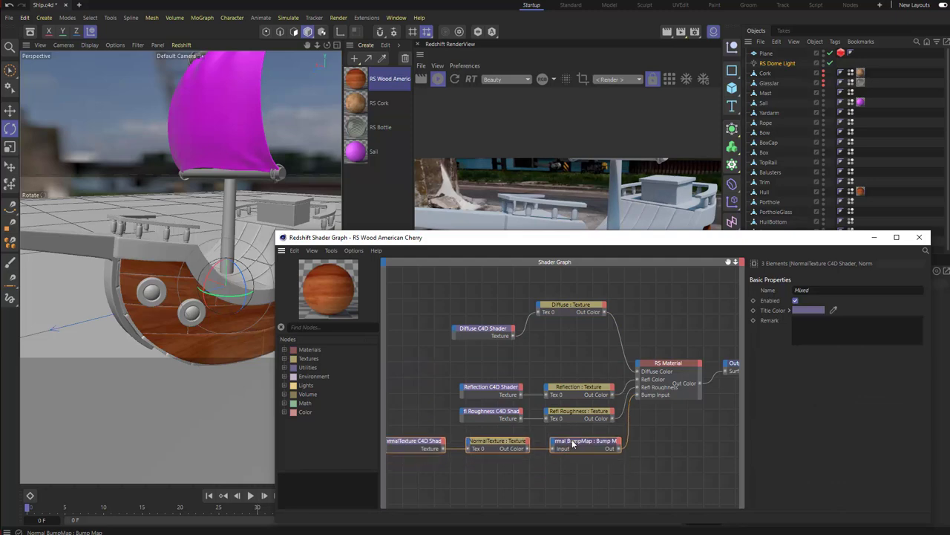
- Bring the Diffuse texture and its C4D shader node closer to the Reflection nodes
left_click(550, 312)
left_click(488, 330, "shift")
left_click_drag(569, 303, 573, 341)
left_click_drag(495, 369, 499, 347)
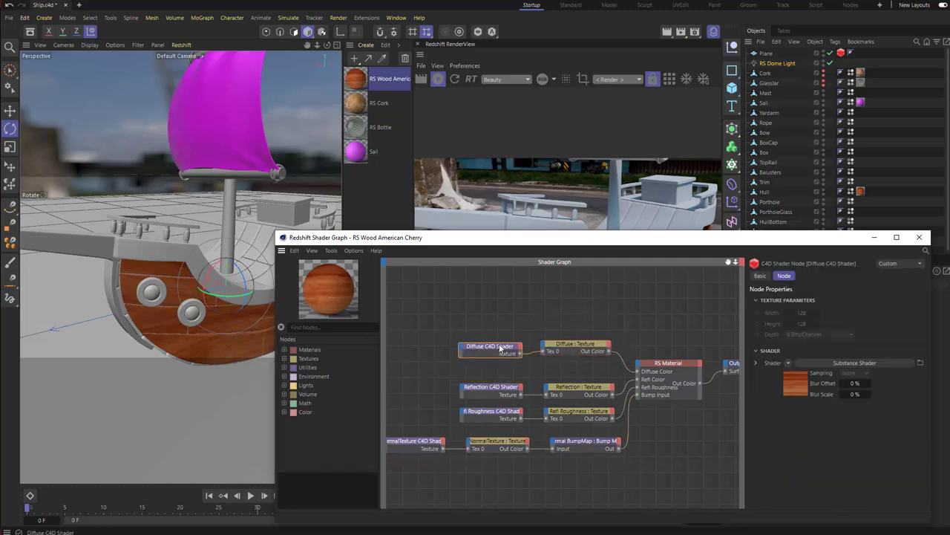
middle_click_drag(500, 349, 462, 347)
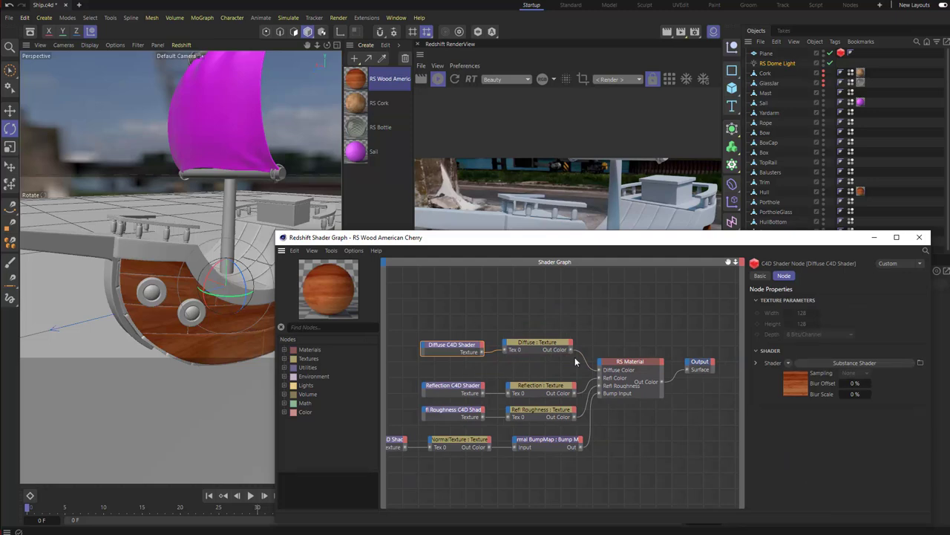
- Move the RS Material and Output nodes away from the textures and reposition the Diffuse nodes above the Reflection nodes
middle_click_drag(581, 379, 482, 379)
left_click_drag(675, 332, 641, 365, "shift")
left_click(603, 330)
middle_click_drag(603, 330, 694, 315)
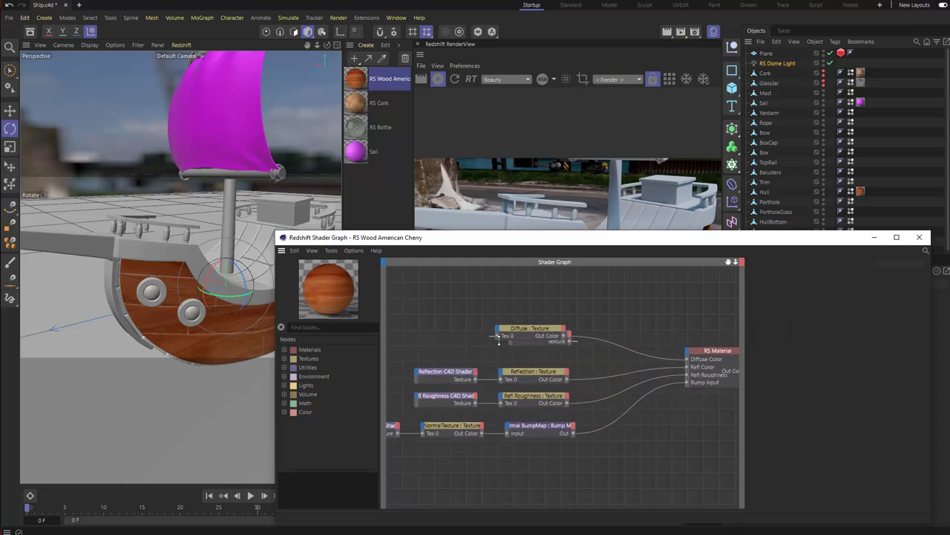
left_click_drag(541, 329, 441, 325)
left_click(523, 318)
- Compare the Reflection and Diffuse C4D shaders, then delete the Reflection texture and its C4D shader node
left_click(446, 372)
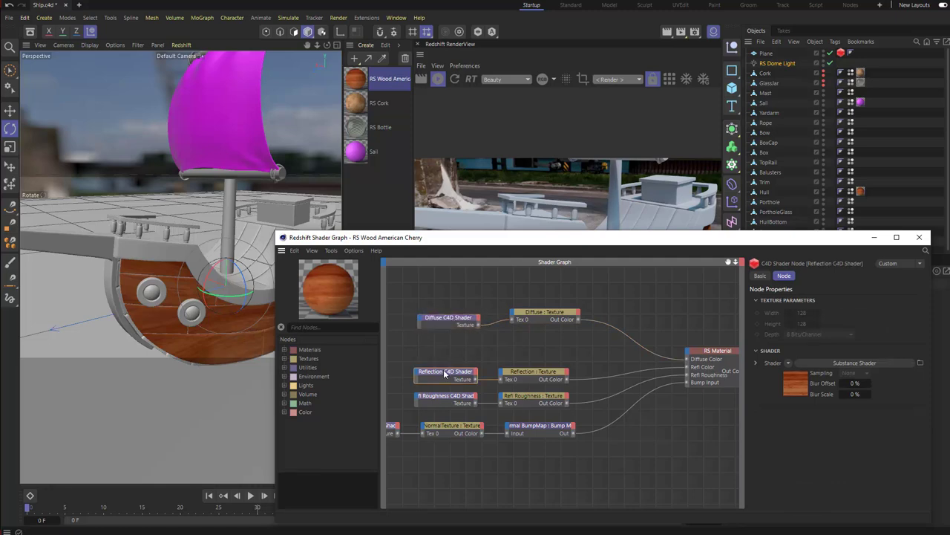
left_click(455, 321)
left_click(448, 373)
left_click_drag(476, 353, 549, 382)
key("Delete")
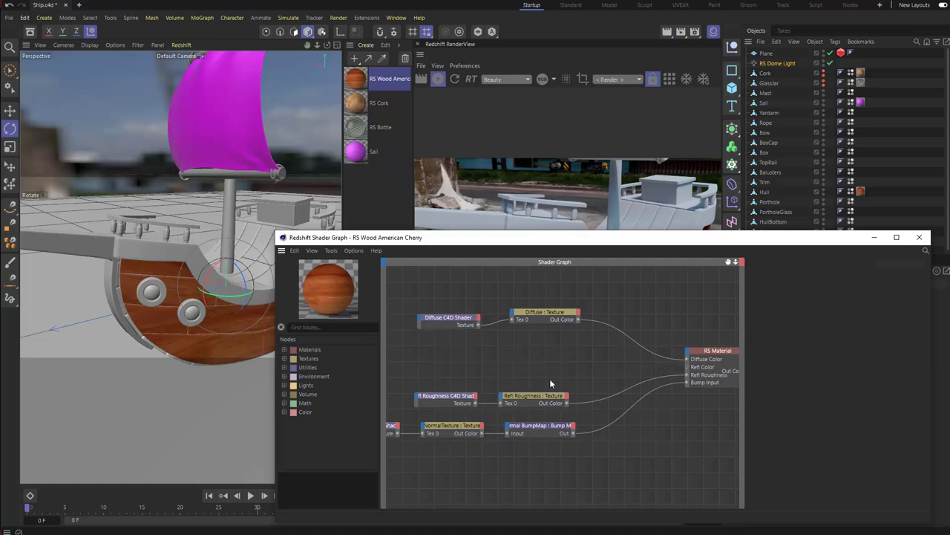
- Move the Diffuse nodes into the gap above the roughness nodes and bring RS Material closer to the textures
left_click_drag(433, 291, 586, 341)
left_click_drag(553, 315, 542, 372)
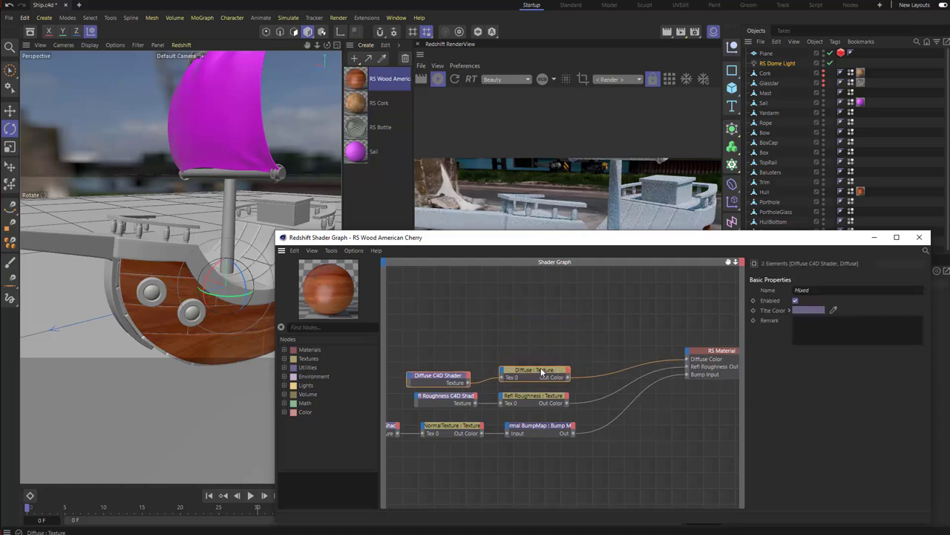
left_click_drag(713, 350, 664, 374)
- Rename the RS Wood American Cherry material as WoodHorizontal
left_click_drag(637, 243, 650, 264)
left_click_drag(559, 189, 560, 115)
middle_click_drag(272, 232, 264, 209, "alt")
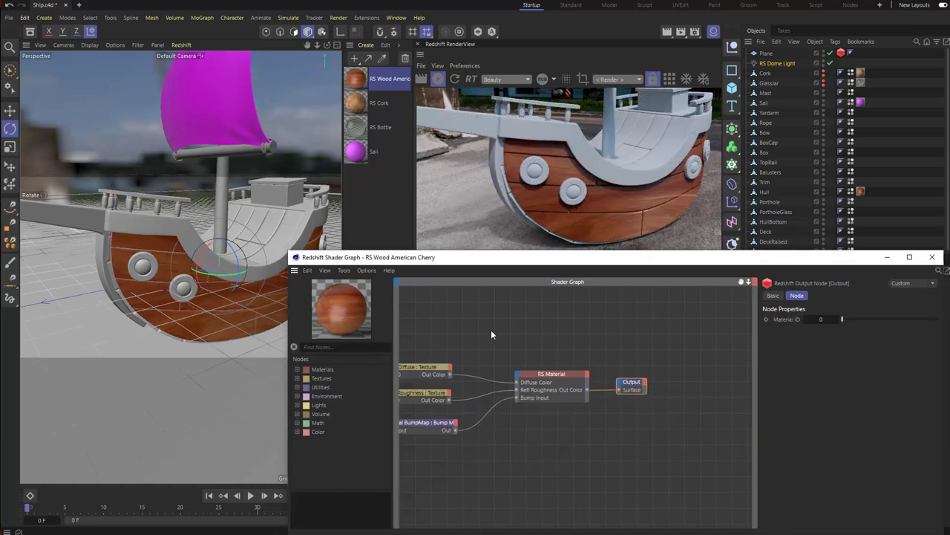
middle_click_drag(492, 330, 609, 325, "alt")
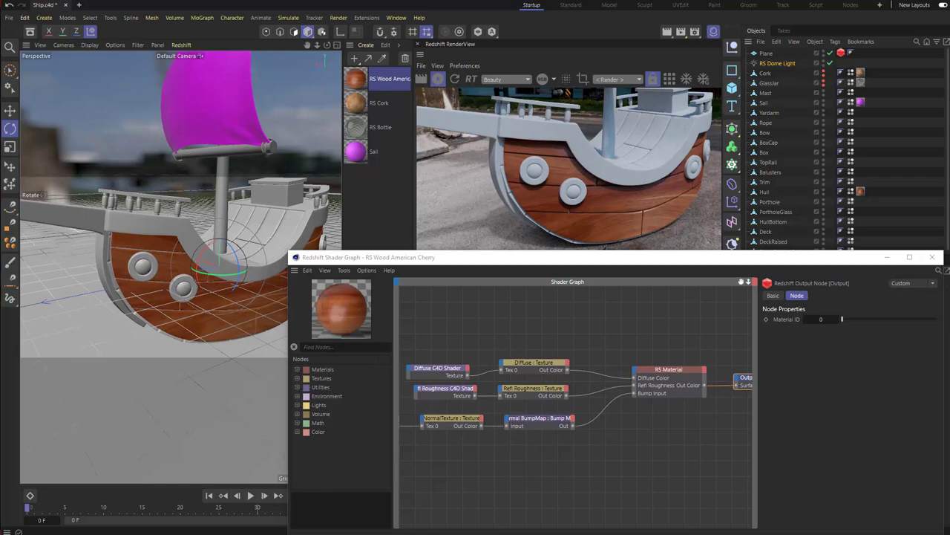
left_click_drag(110, 110, 294, 112, "alt")
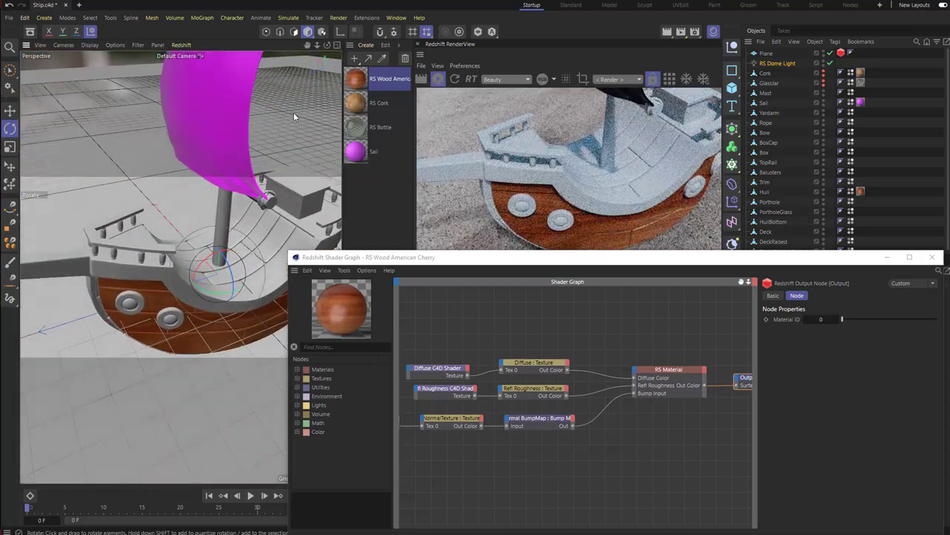
left_click_drag(235, 201, 308, 113, "alt")
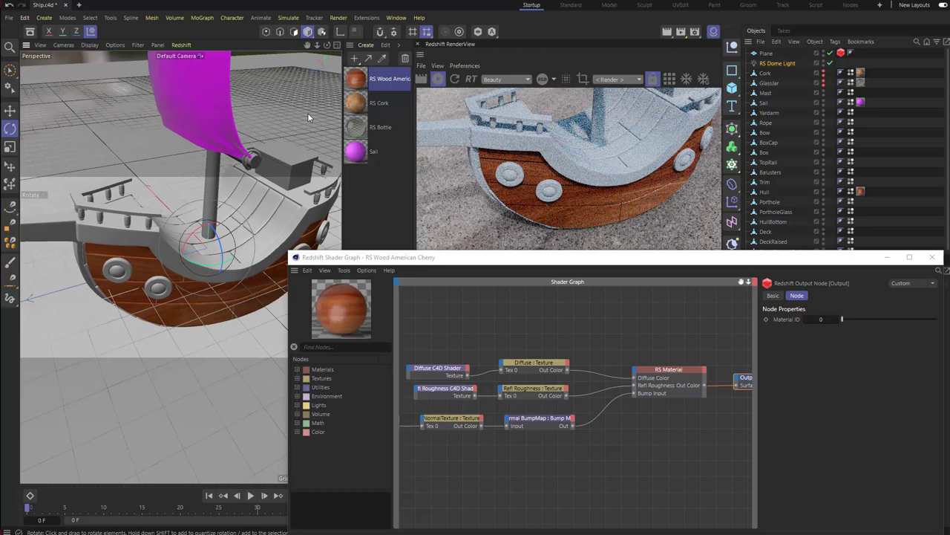
double_click(380, 78)
type("WoodHorizontal")
key("Return")
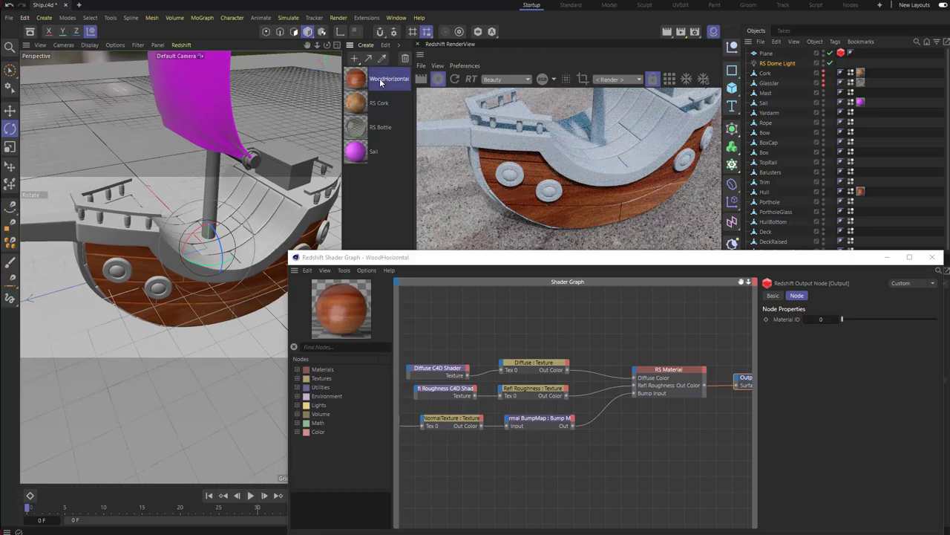
- Try the WoodHorizontal material on the ship's deck and inspect the direction of the wood grain
left_click_drag(352, 79, 265, 211)
left_click_drag(324, 203, 271, 195, "alt")
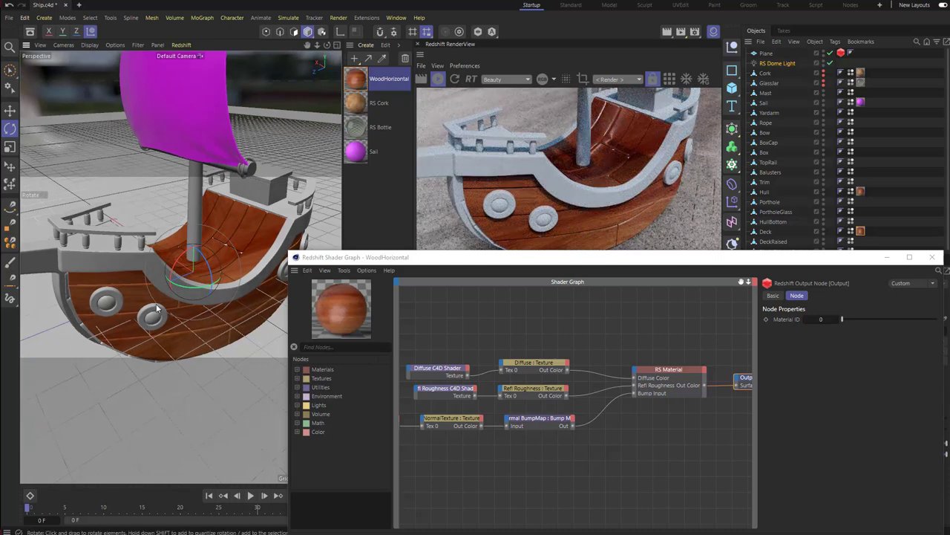
left_click_drag(277, 181, 173, 209, "alt")
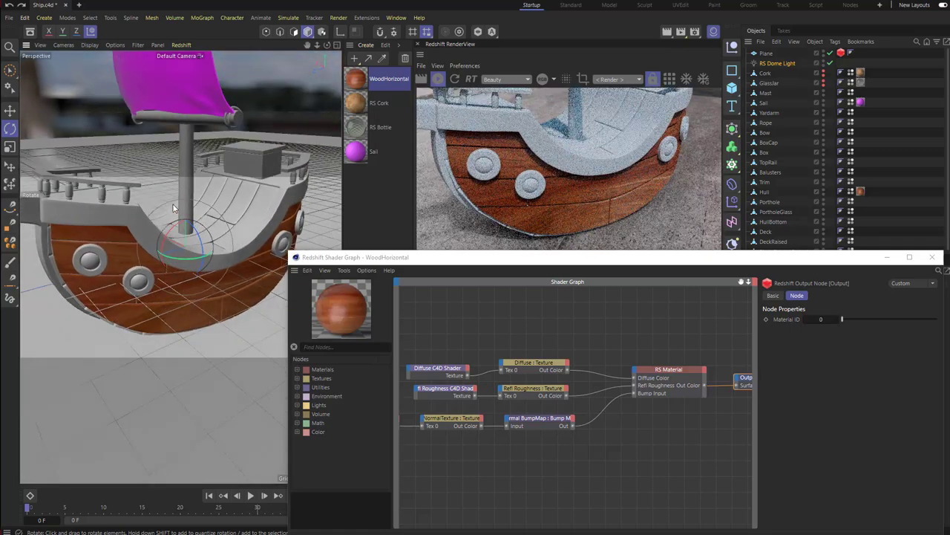
- Widen the gap between the texture nodes and RS Material in the WoodHorizontal graph to make room for another node
left_click(464, 305)
middle_click_drag(487, 342, 512, 344)
middle_click_drag(418, 330, 468, 334)
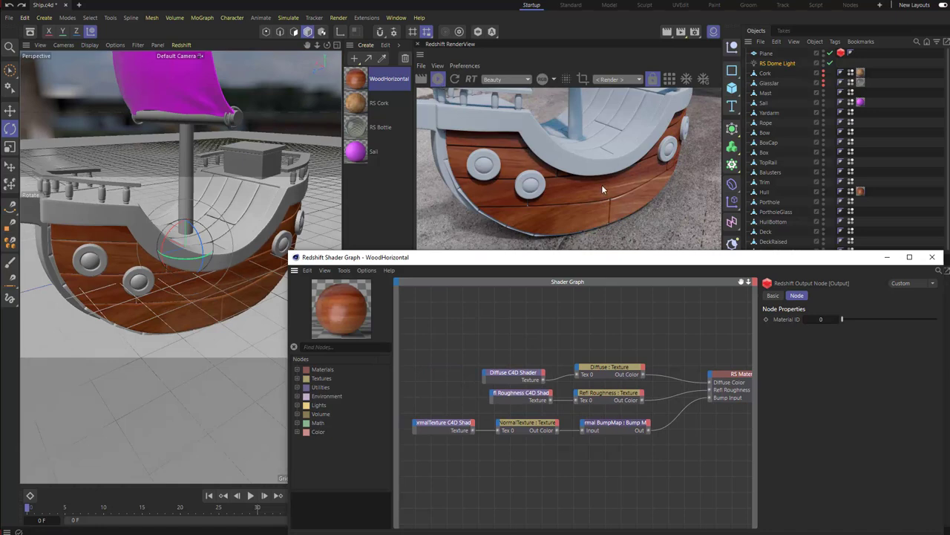
scroll(594, 319, "down", 2)
middle_click_drag(607, 331, 618, 340)
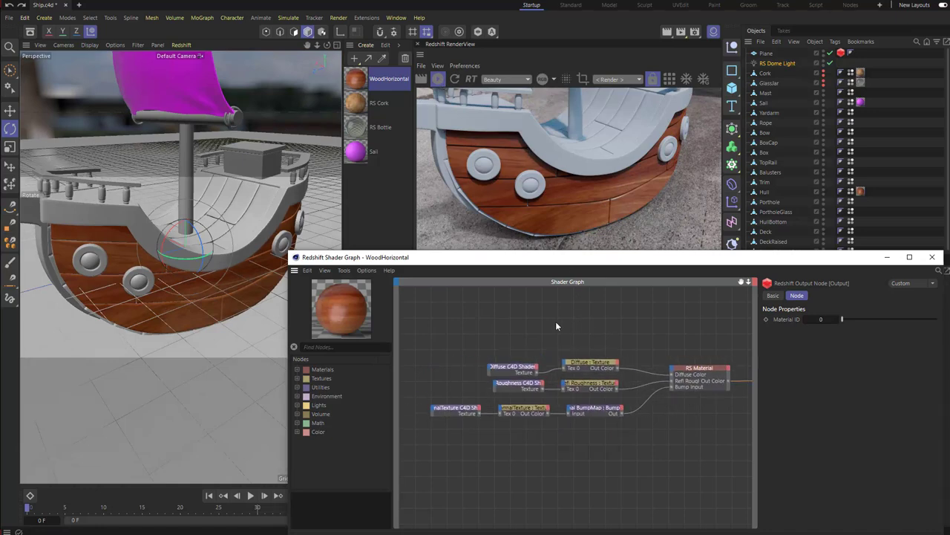
left_click_drag(429, 328, 629, 450)
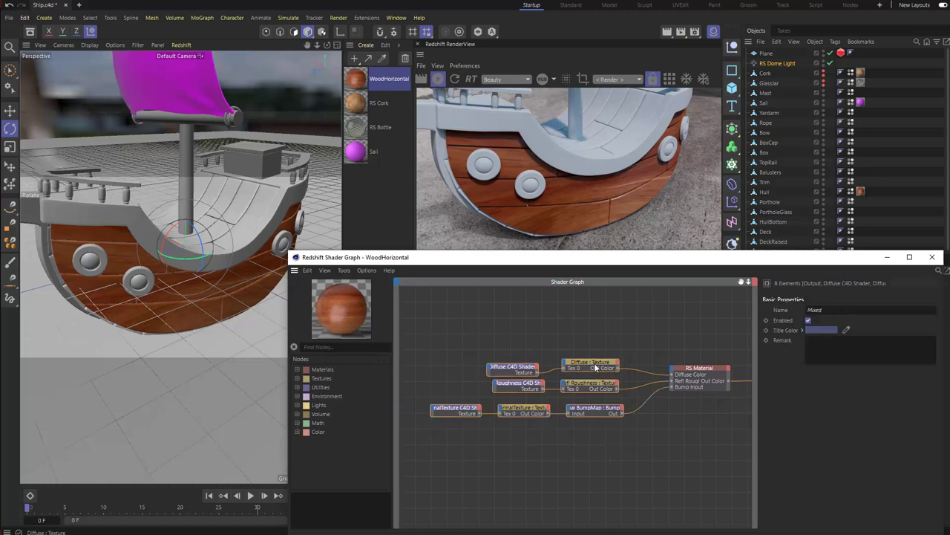
left_click_drag(598, 363, 536, 364)
left_click_drag(701, 373, 739, 378)
left_click_drag(659, 376, 686, 372)
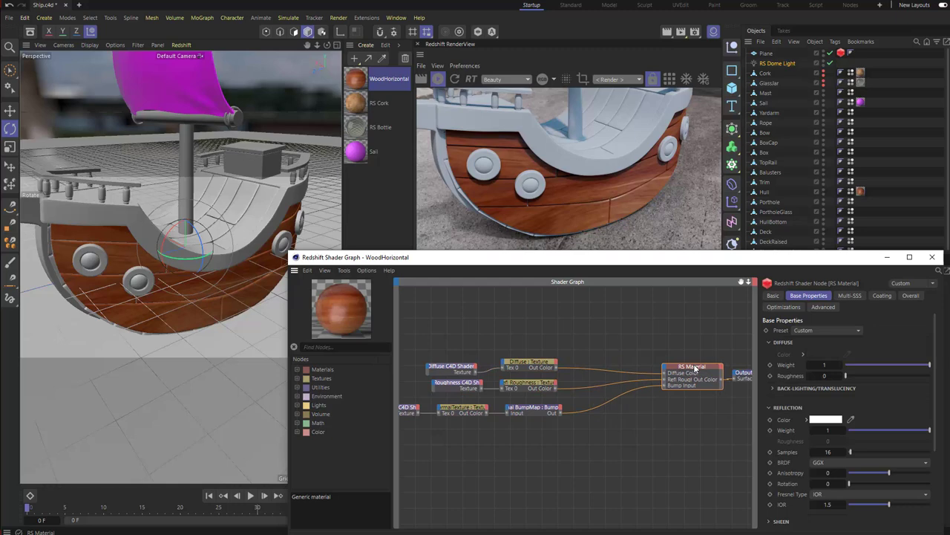
- Add an RS TriPlanar node and route the Diffuse texture through it into RS Material
left_click(628, 347)
double_click(629, 347)
type("trip")
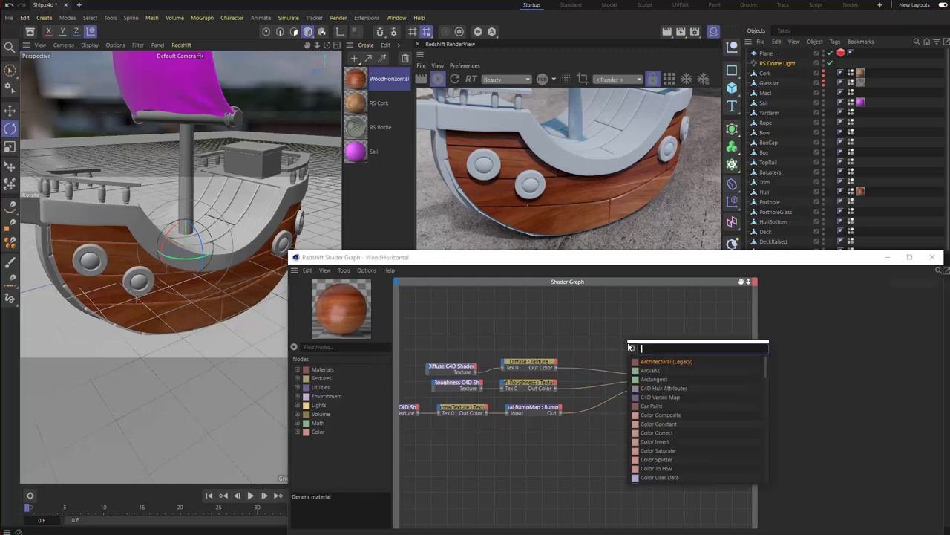
key("Return")
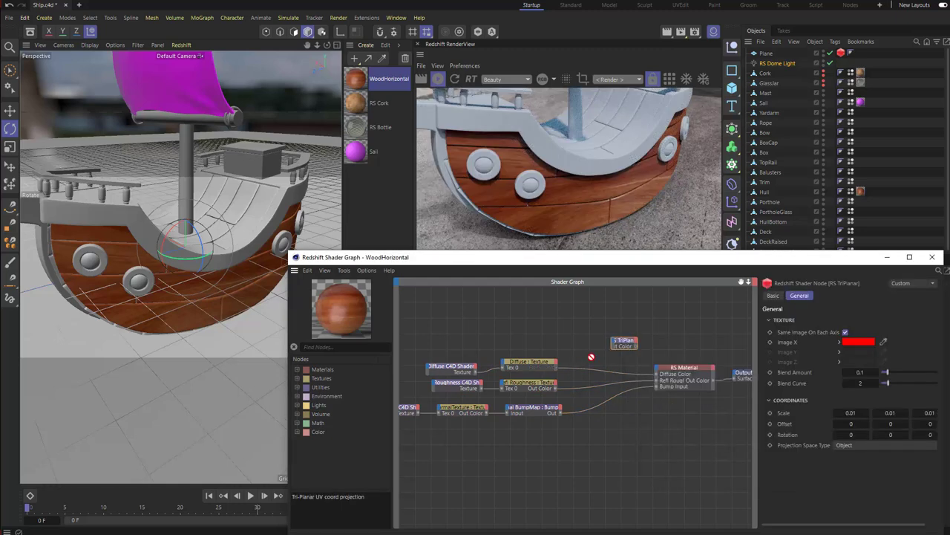
left_click_drag(597, 357, 664, 360)
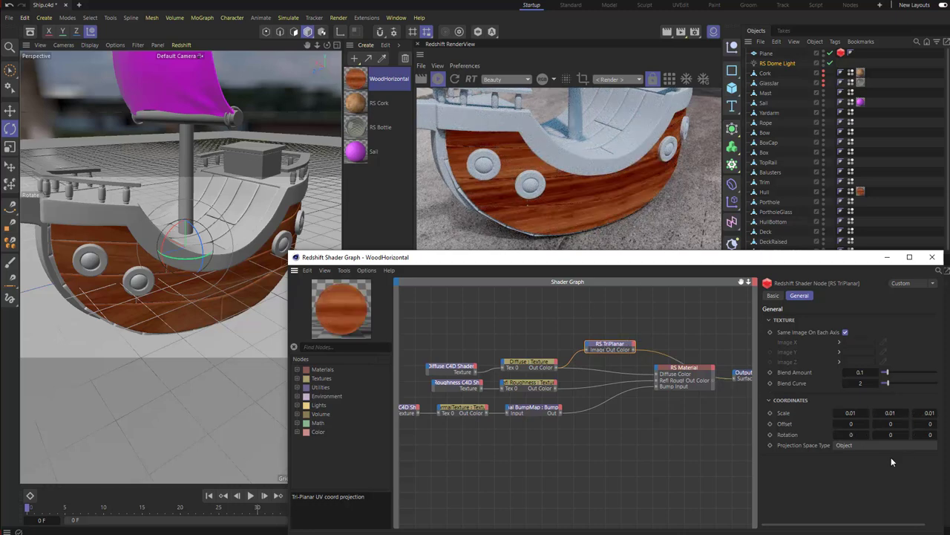
- Add a Constant node, connect it to the RS TriPlanar Scale input, and set its value to 0.01
left_click_drag(609, 346, 618, 346)
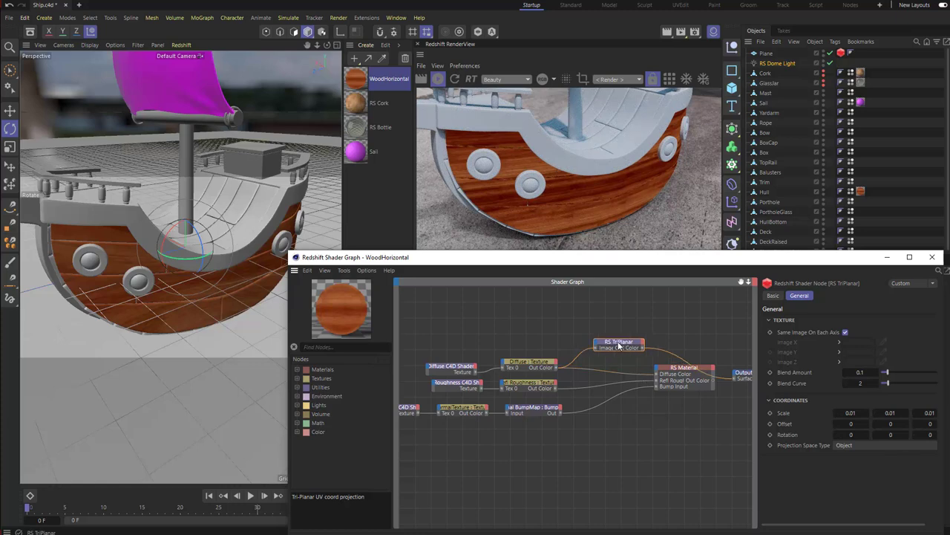
left_click(297, 422)
left_click_drag(325, 446, 599, 346)
mouse_move(620, 349)
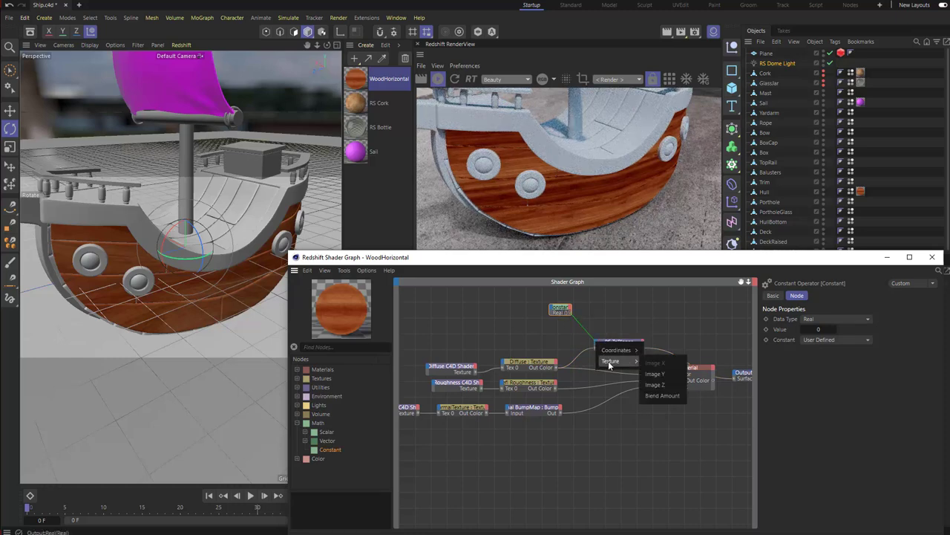
left_click(652, 353)
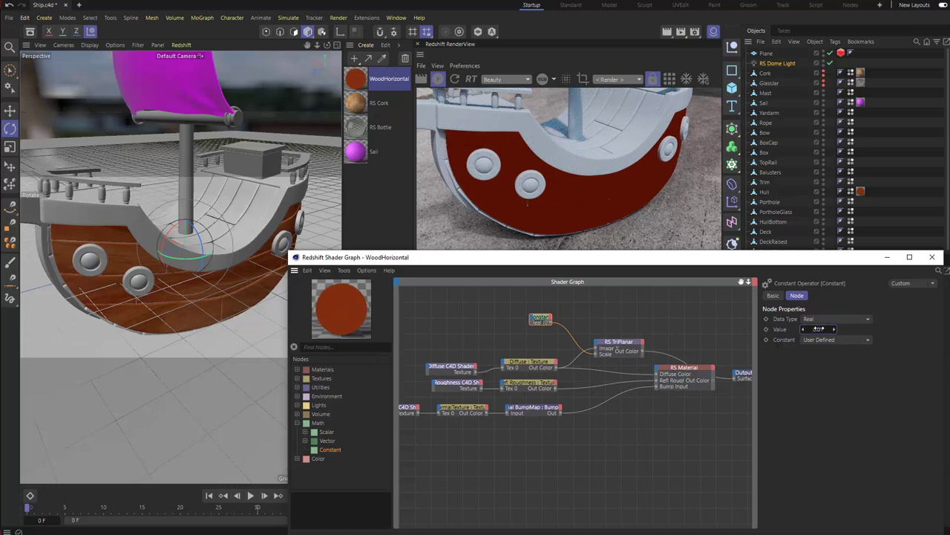
left_click_drag(819, 328, 821, 329)
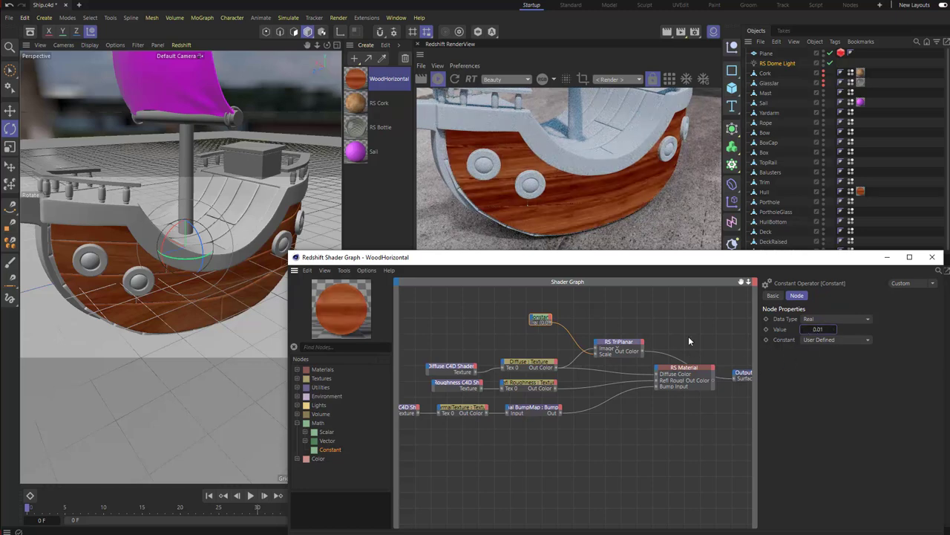
- Connect the RS TriPlanar output to RS Material's Diffuse Color and RS Material to the Output node's Surface
middle_click_drag(712, 342, 696, 342)
middle_click_drag(524, 318, 490, 316)
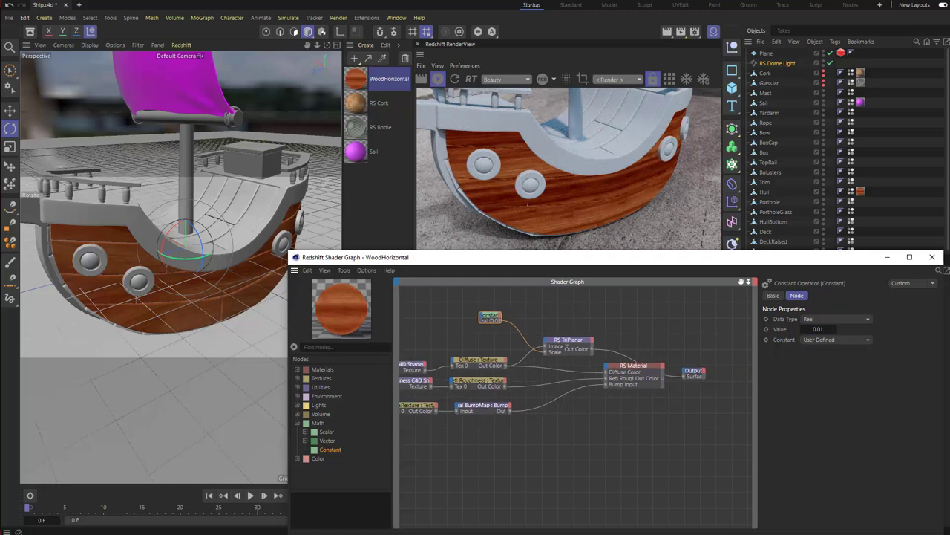
middle_click_drag(592, 419, 630, 415)
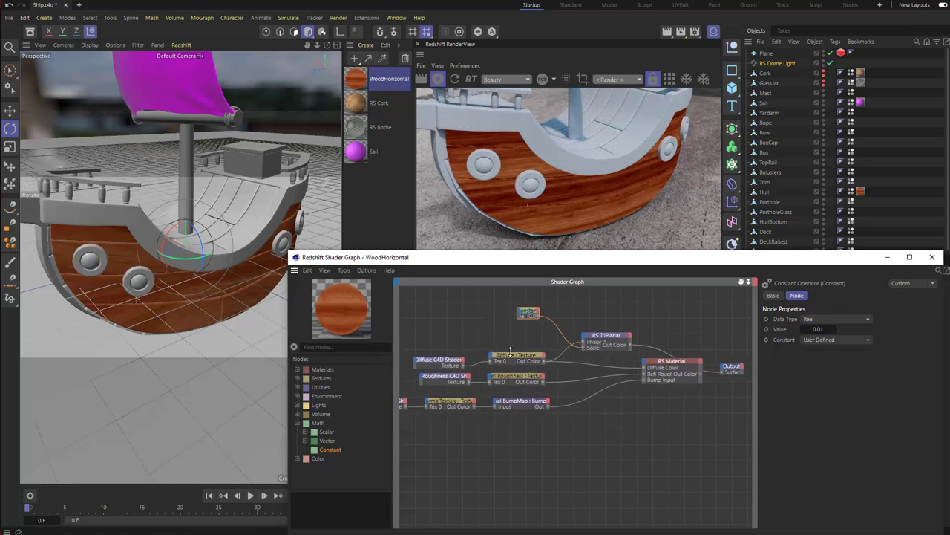
middle_click_drag(537, 367, 551, 367)
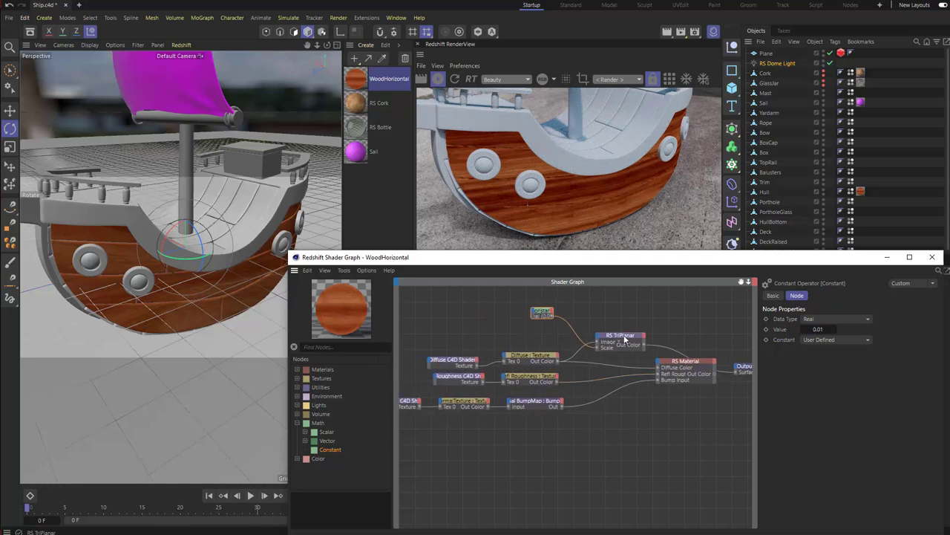
middle_click_drag(624, 337, 616, 335)
mouse_move(617, 334)
left_mouse_down()
mouse_move(599, 326)
mouse_move(612, 329)
left_mouse_up()
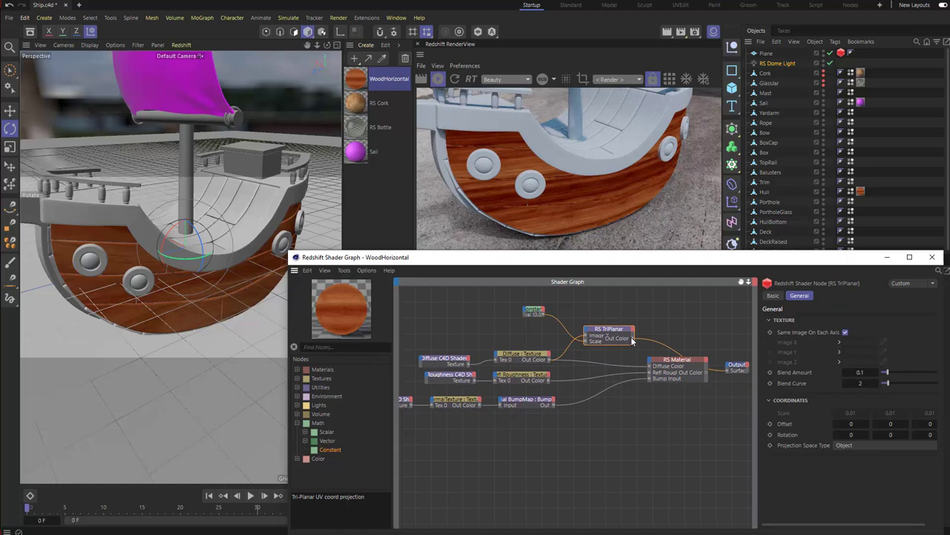
left_click_drag(632, 338, 652, 366)
left_click(695, 378)
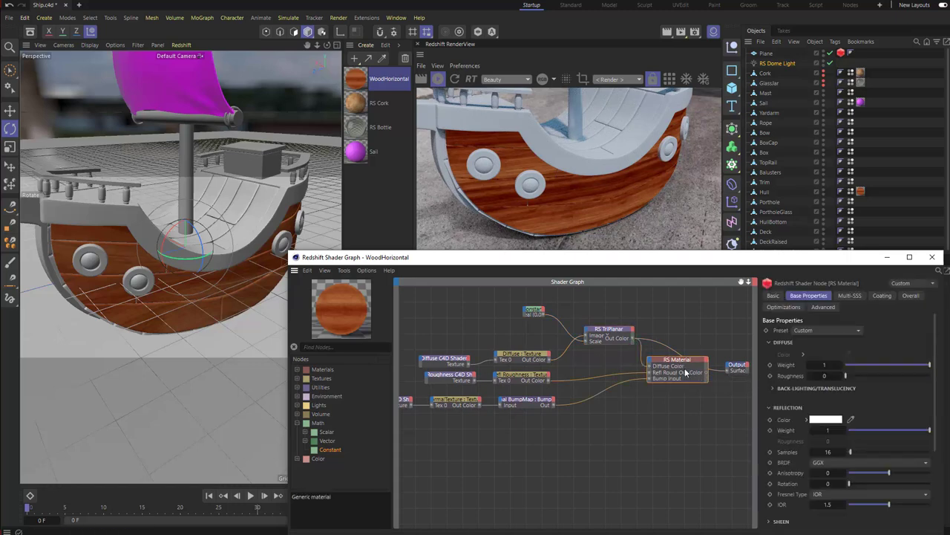
left_click(738, 369)
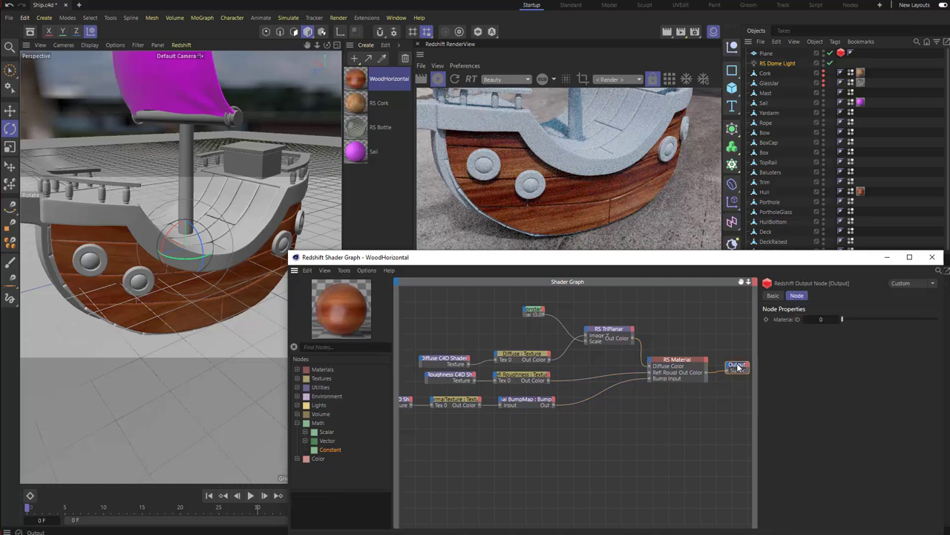
- Duplicate RS TriPlanar, route the Refl Roughness texture through the copy into RS Material, and drive its Scale with the Constant
left_click_drag(606, 331, 597, 362, "ctrl")
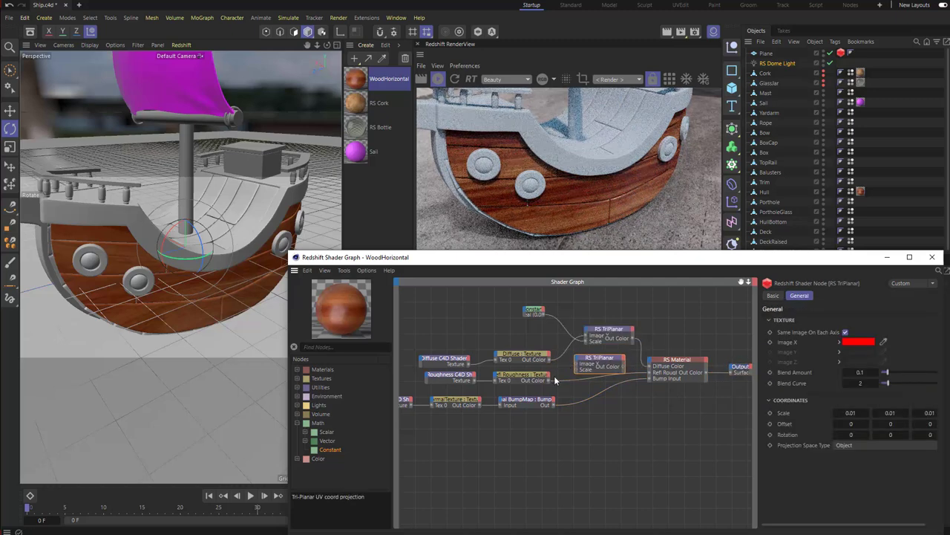
left_click_drag(577, 366, 579, 364)
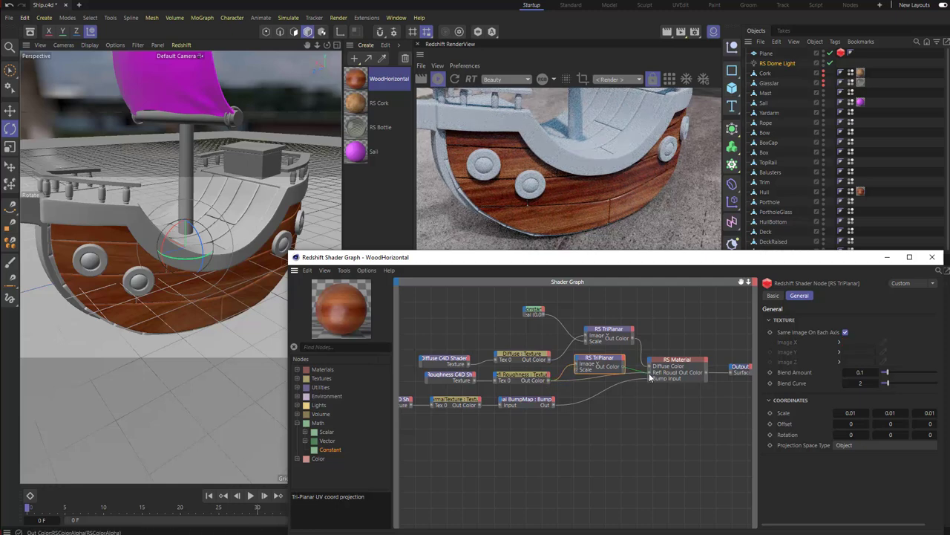
left_click_drag(650, 373, 650, 374)
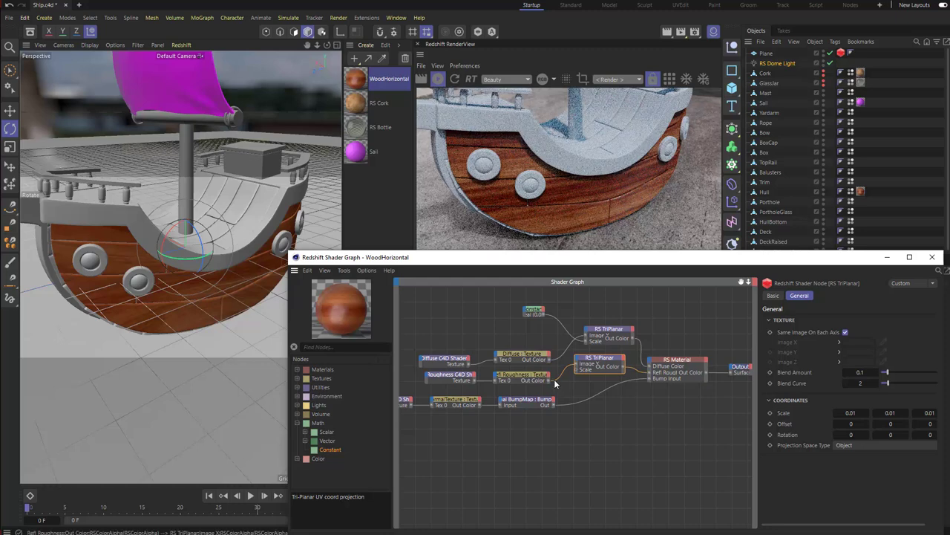
left_click_drag(561, 354, 577, 371)
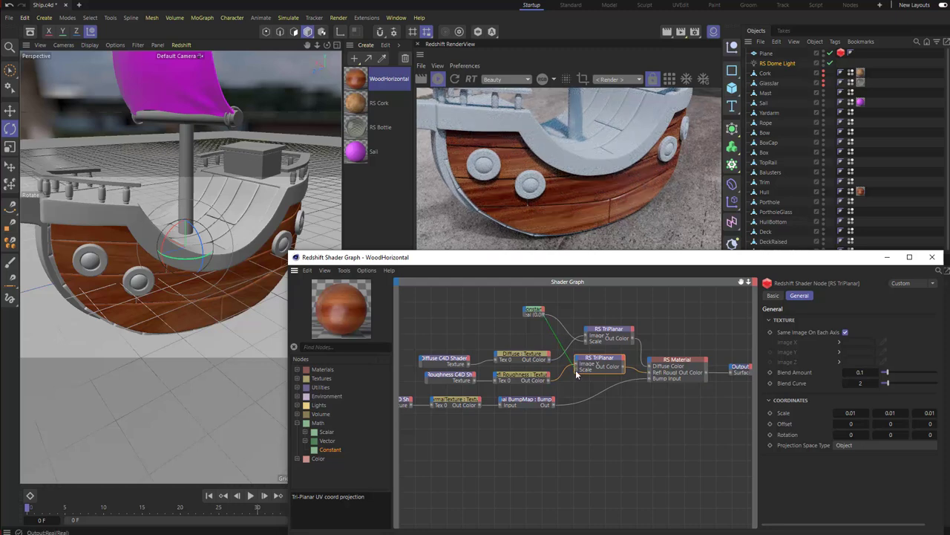
- Route the Normal BumpMap through another RS TriPlanar copy into Bump Input, with the Constant driving its Scale
left_click_drag(597, 369, 599, 390)
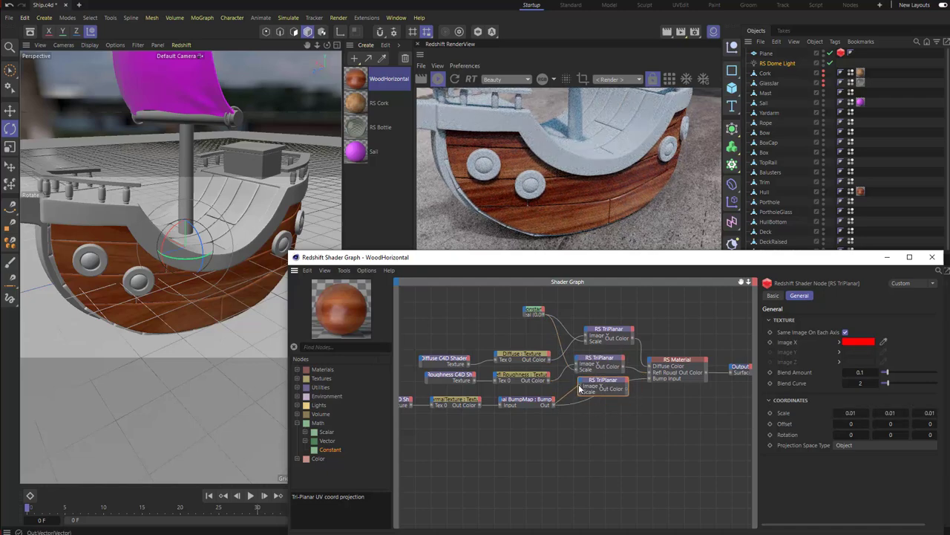
left_click_drag(545, 314, 581, 392)
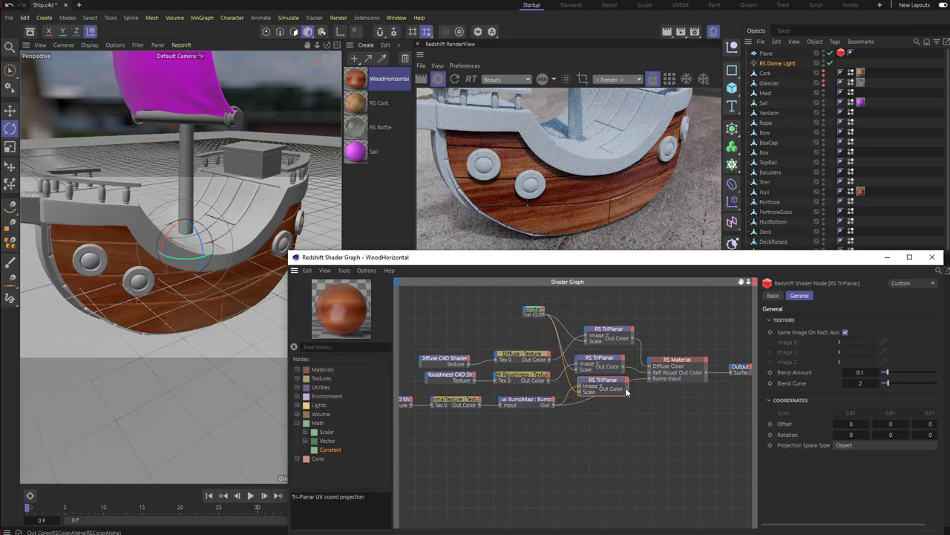
left_click_drag(651, 381, 651, 379)
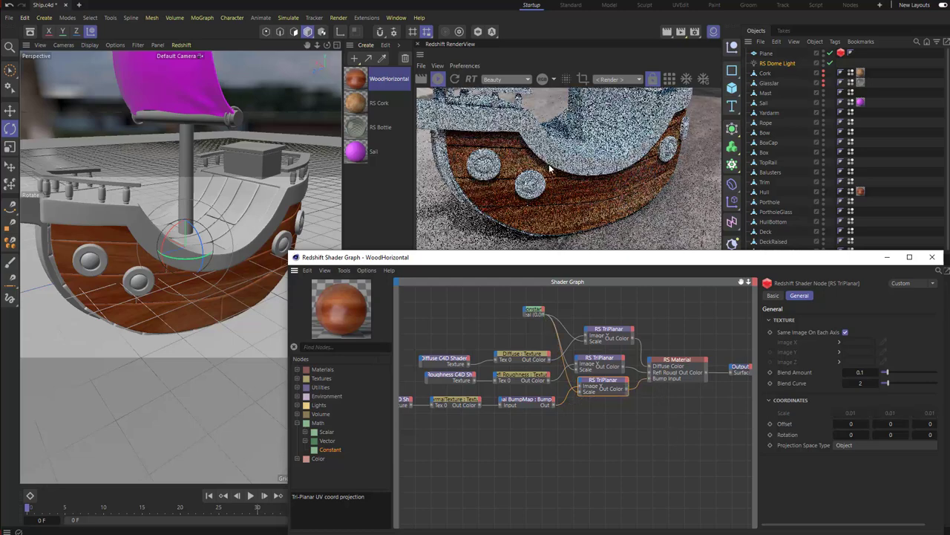
left_click_drag(536, 312, 542, 319)
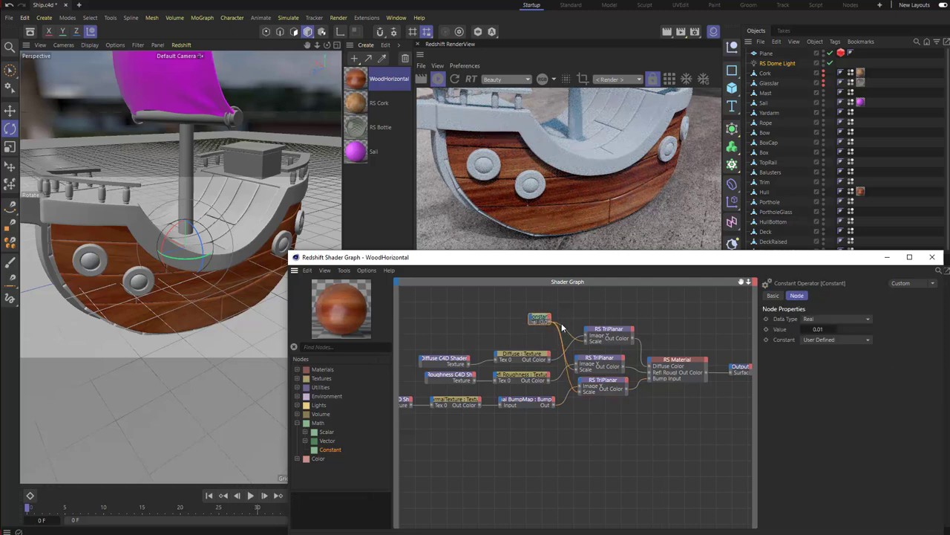
- Try the triplanar WoodHorizontal material on the deck and examine its grain from several angles
mouse_move(223, 170)
left_mouse_down("alt")
mouse_move(216, 193)
mouse_move(231, 186)
left_mouse_up("alt")
left_click_drag(355, 79, 240, 210)
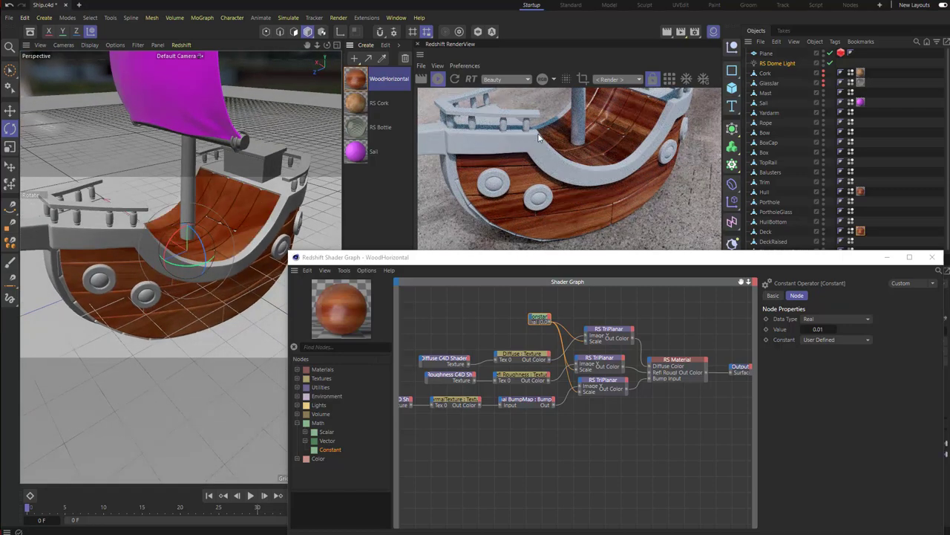
left_click_drag(333, 236, 296, 224, "alt")
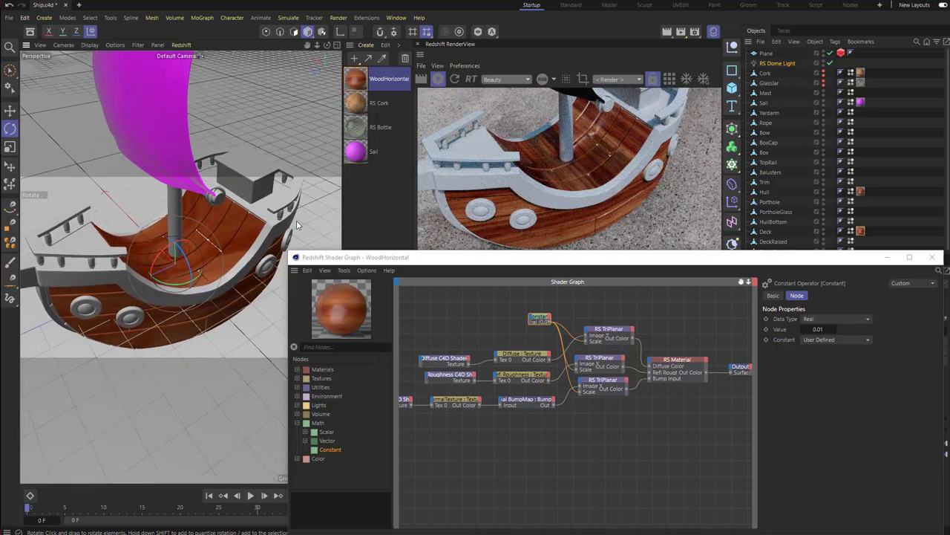
left_click_drag(249, 239, 253, 219, "alt")
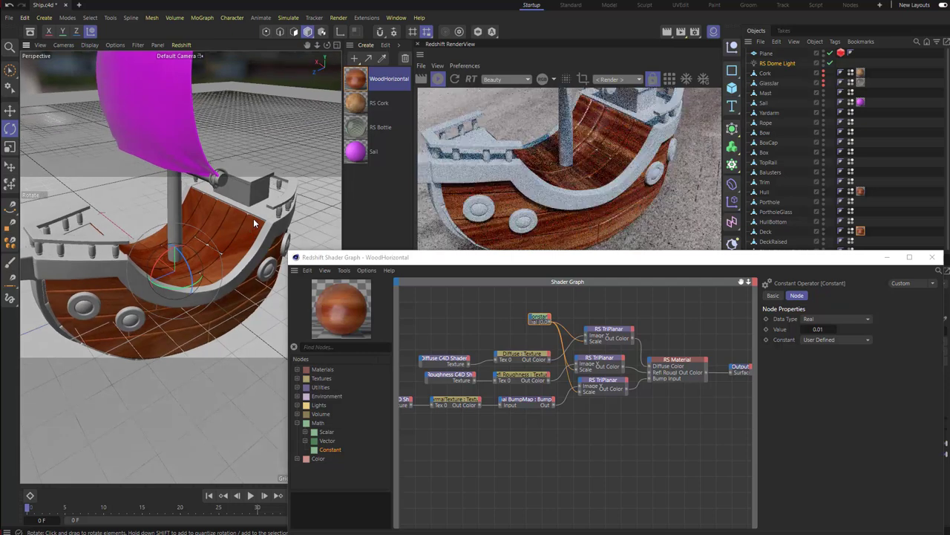
mouse_move(477, 323)
middle_mouse_down("alt")
mouse_move(495, 320)
mouse_move(464, 331)
middle_mouse_up("alt")
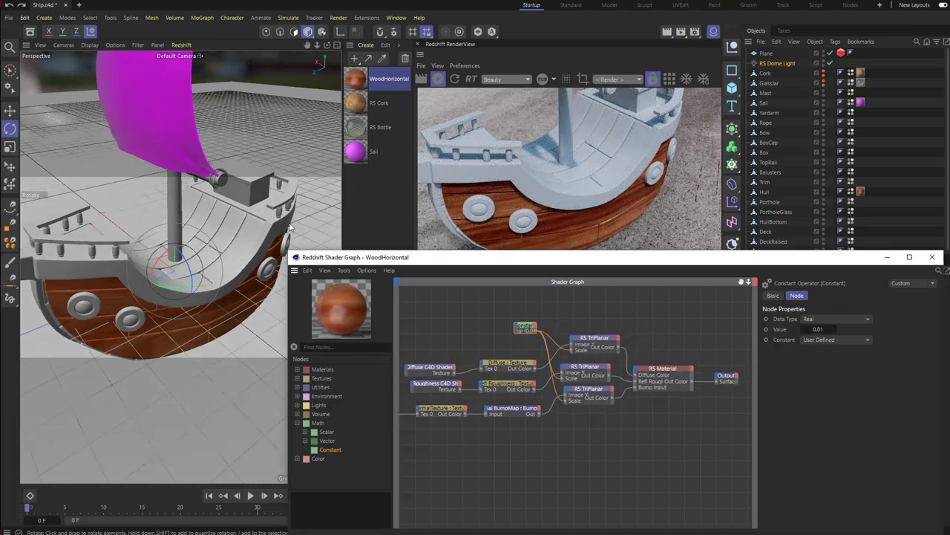
- Apply WoodHorizontal to the hull bottom, box cap and raised deck, and close the shader graph
left_click_drag(249, 189, 311, 199, "alt")
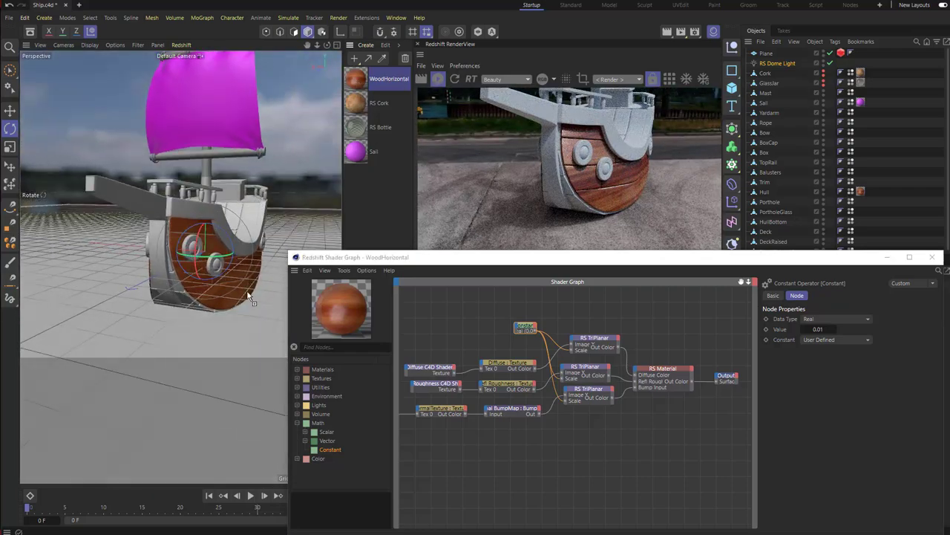
left_click_drag(219, 285, 248, 219, "alt")
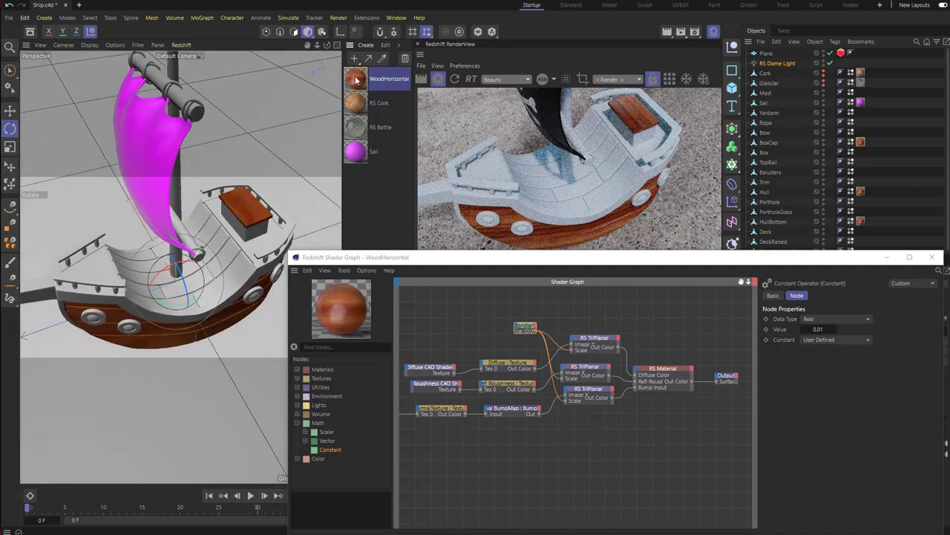
left_click_drag(117, 265, 116, 266)
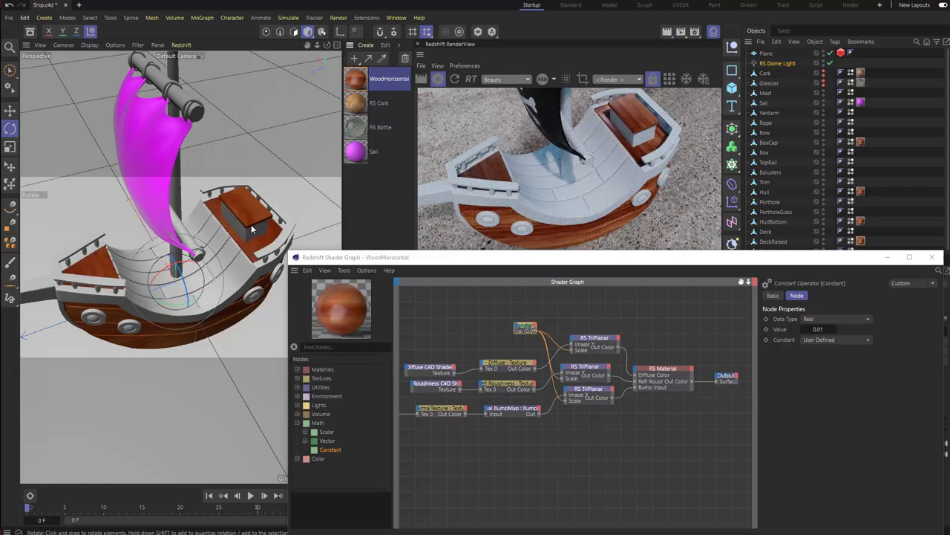
left_click_drag(251, 225, 311, 208, "alt")
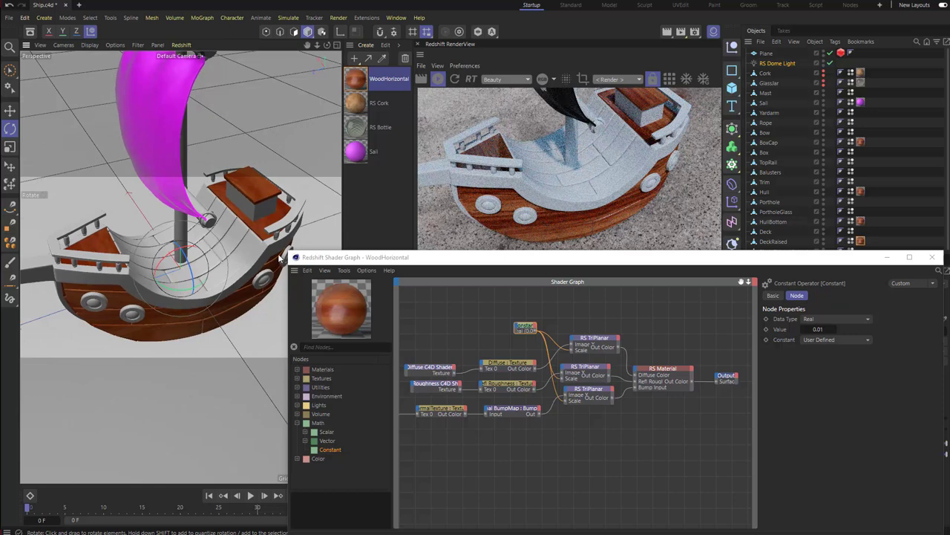
left_click(934, 259)
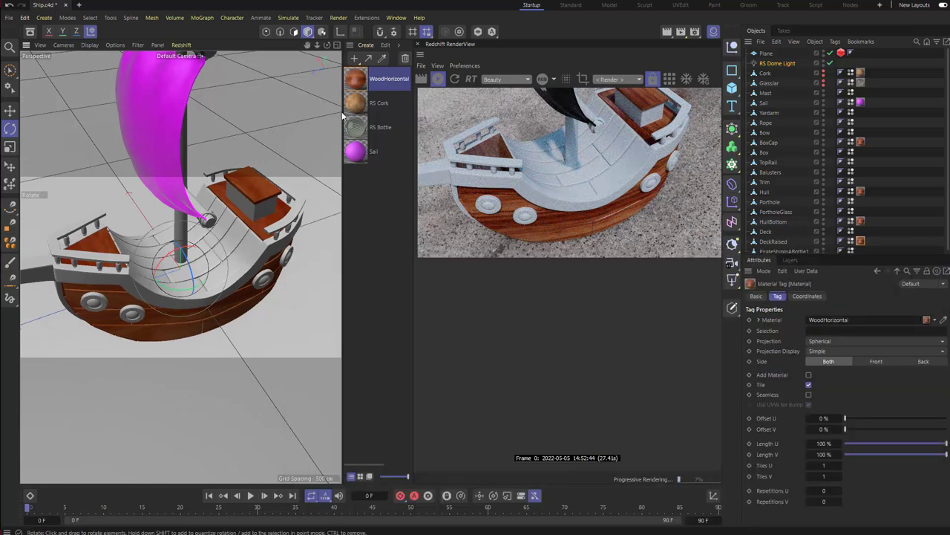
- Duplicate the WoodHorizontal material and rename the copy WoodVertical
left_click_drag(358, 79, 405, 112, "ctrl")
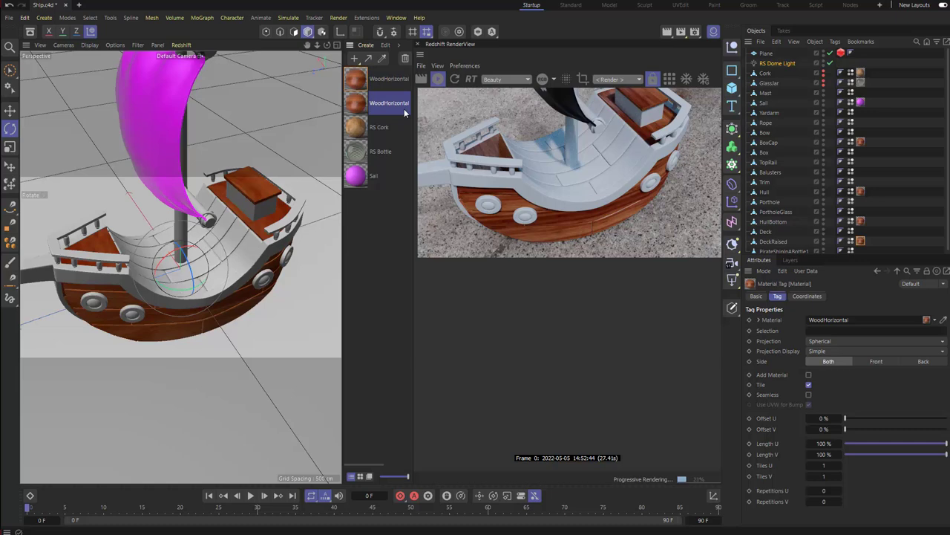
double_click(396, 105)
left_click_drag(386, 104, 480, 102)
type("Vertical")
key("Return")
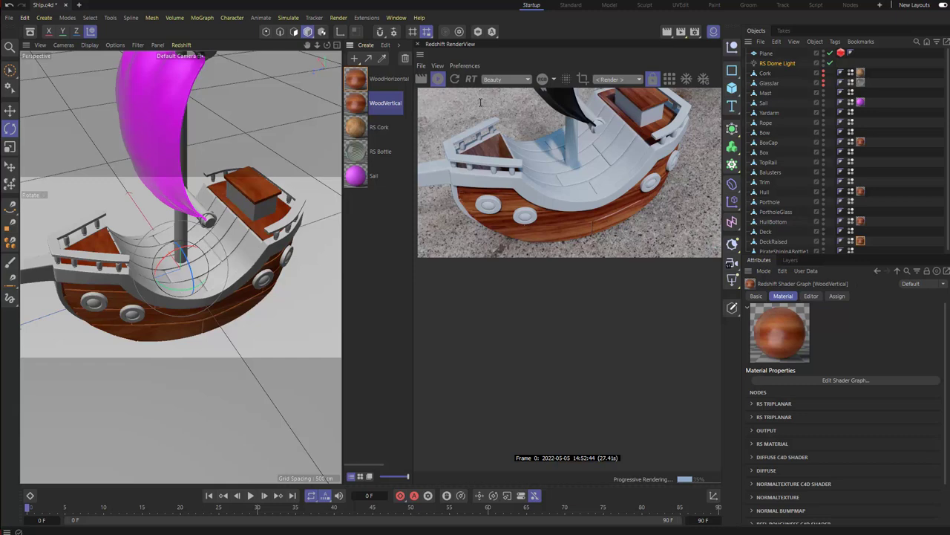
- Open the WoodVertical shader graph and add an RS Vector Abs node above the Constant node
double_click(357, 108)
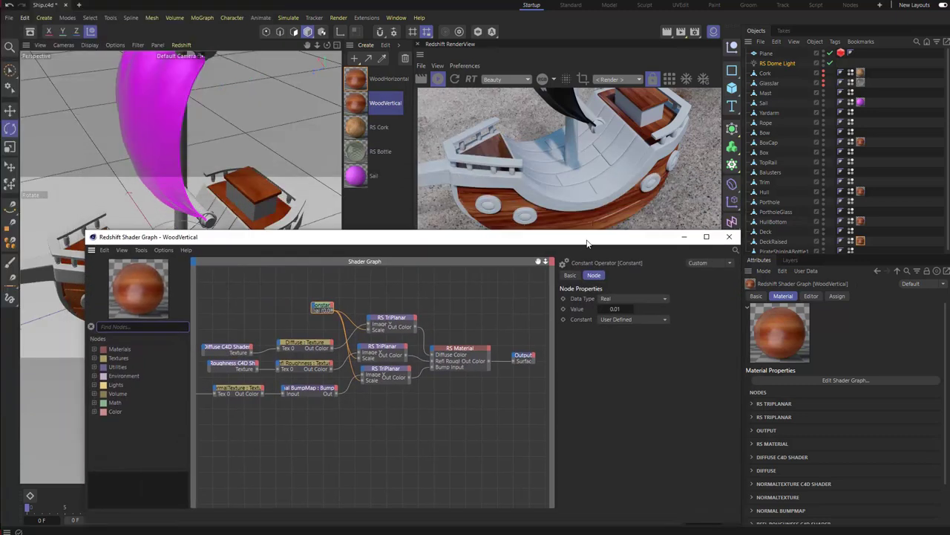
left_click_drag(586, 243, 783, 262)
middle_click_drag(533, 325, 542, 335)
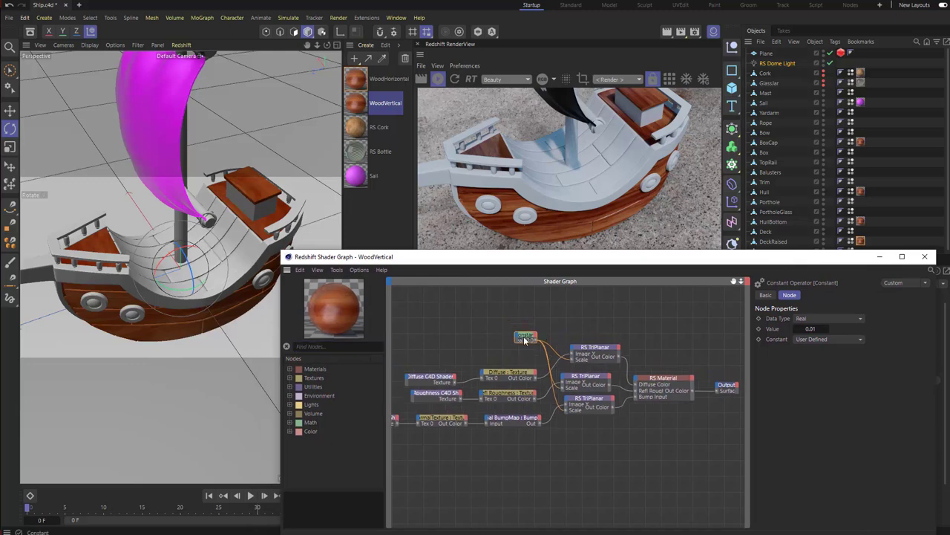
middle_click_drag(693, 374, 638, 367)
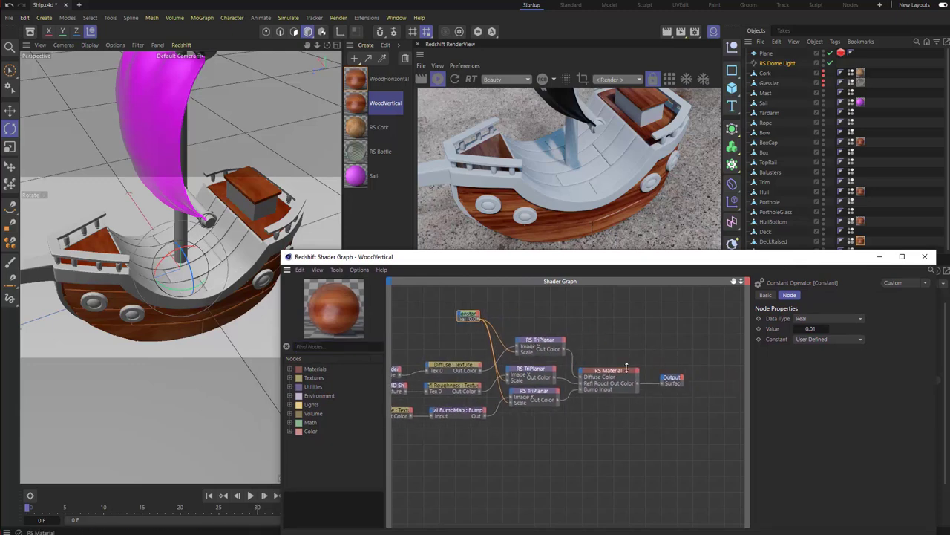
left_click(538, 346)
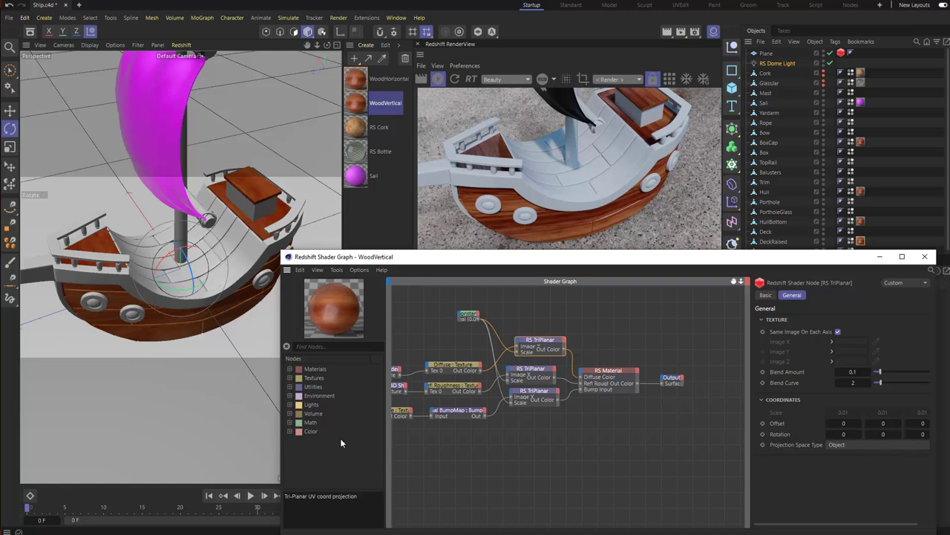
left_click(290, 422)
left_click(298, 440)
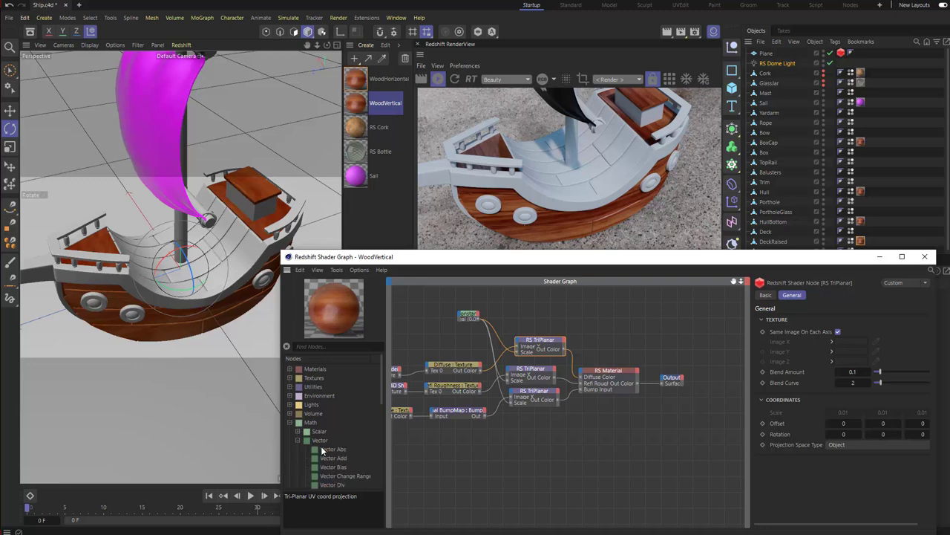
left_click_drag(324, 450, 466, 303)
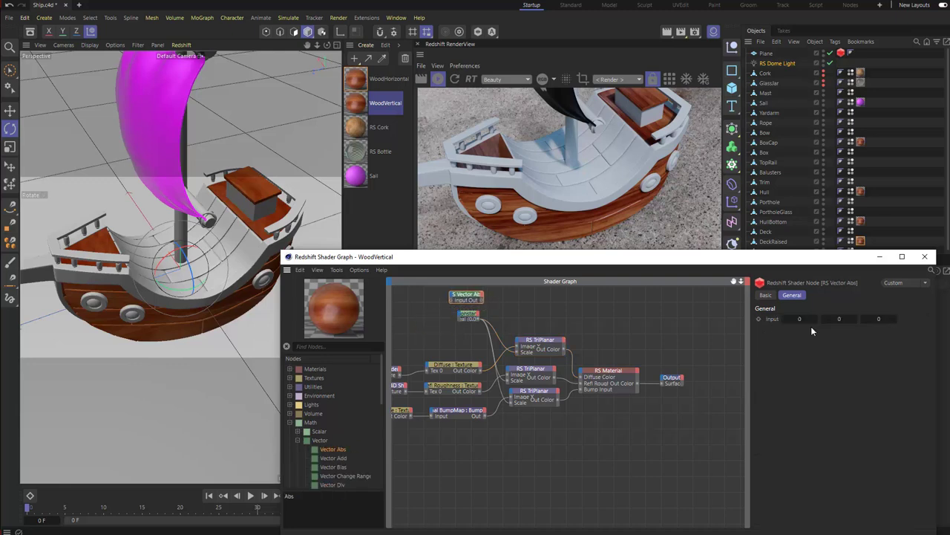
- Connect the RS Vector Abs node's output to the Rotation input of all three RS TriPlanar nodes
left_click(535, 345)
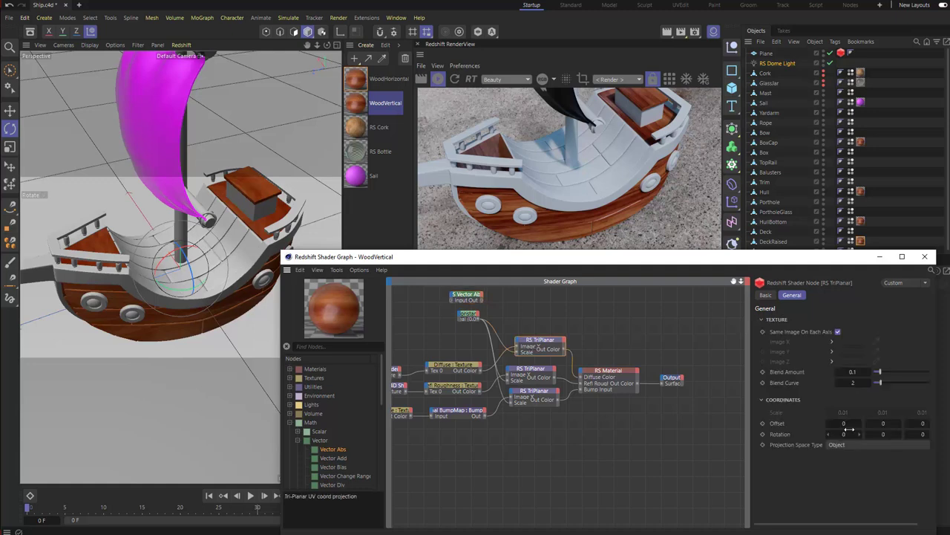
left_click(474, 296)
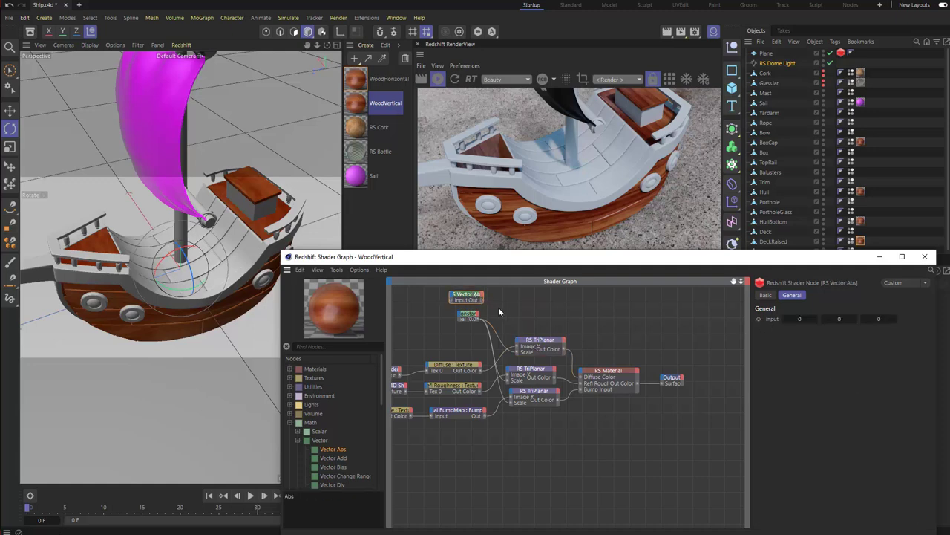
left_click_drag(522, 343, 523, 345)
mouse_move(539, 353)
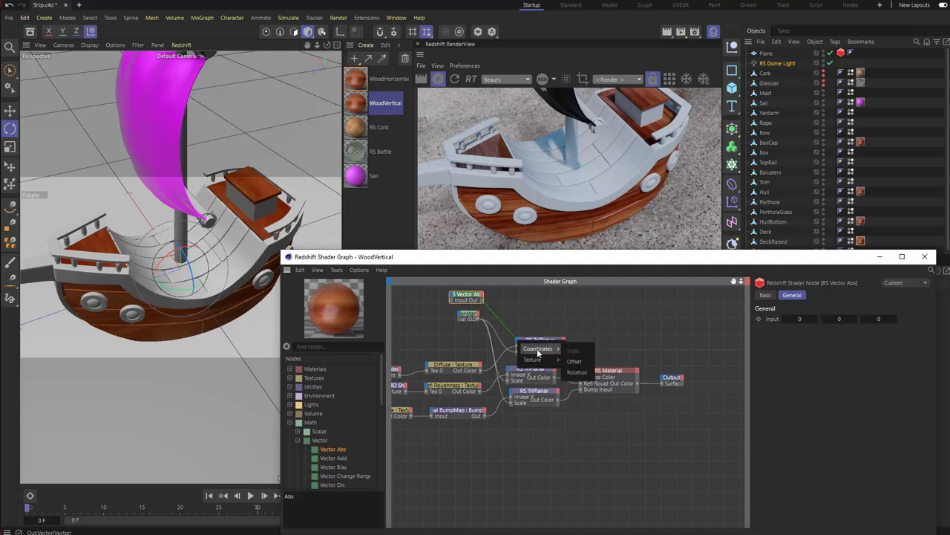
left_click(576, 371)
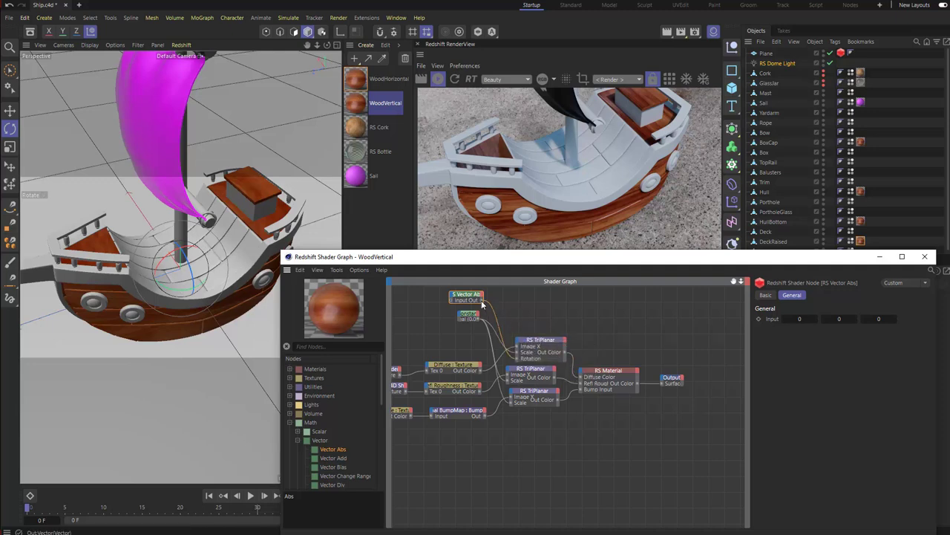
left_click_drag(502, 361, 510, 372)
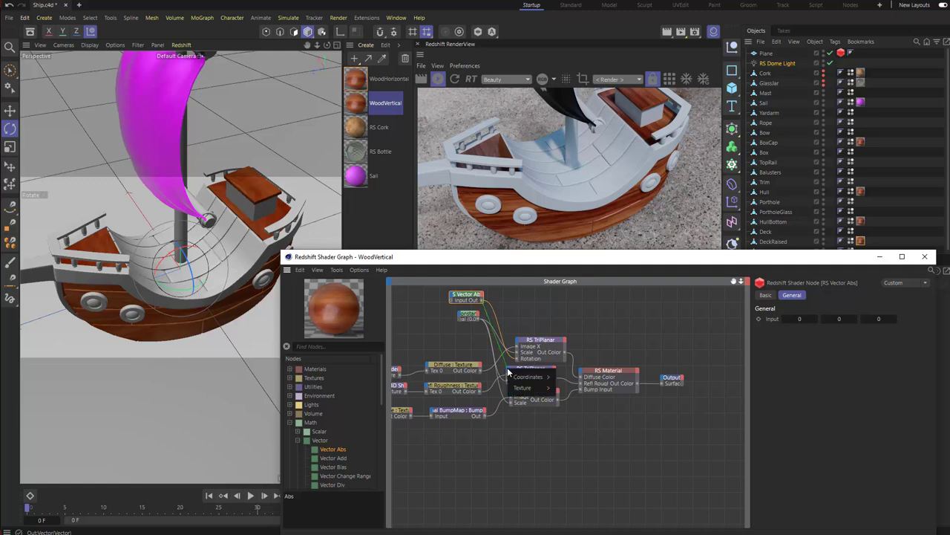
mouse_move(528, 377)
left_click(566, 400)
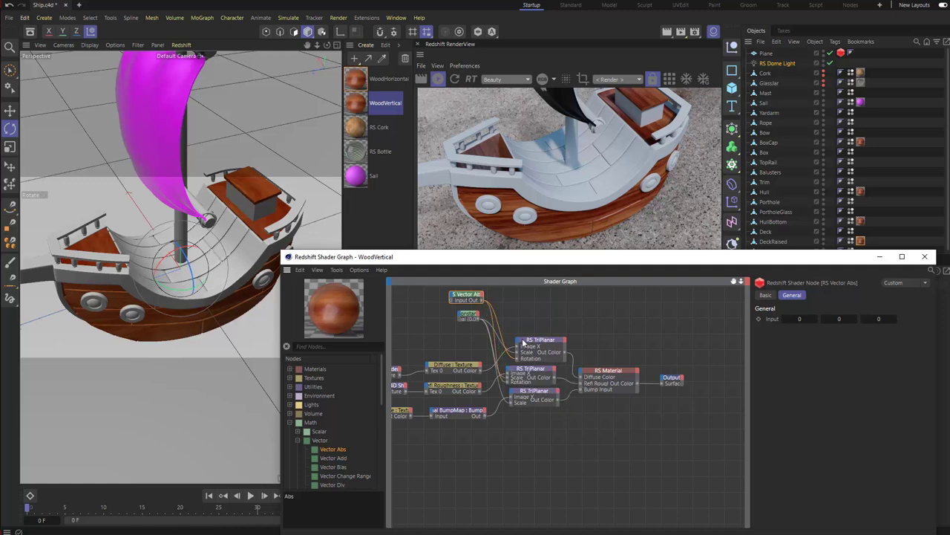
left_click_drag(482, 300, 515, 396)
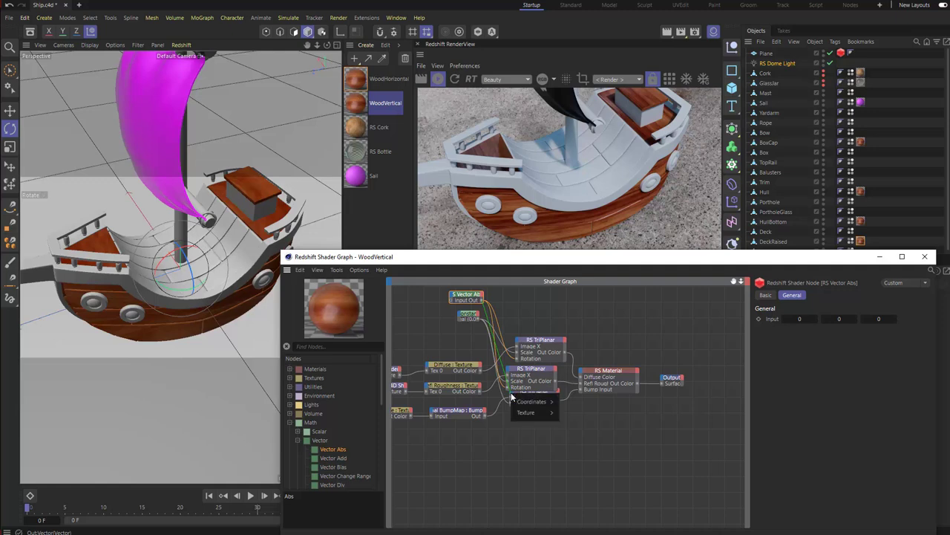
mouse_move(542, 405)
left_click(570, 425)
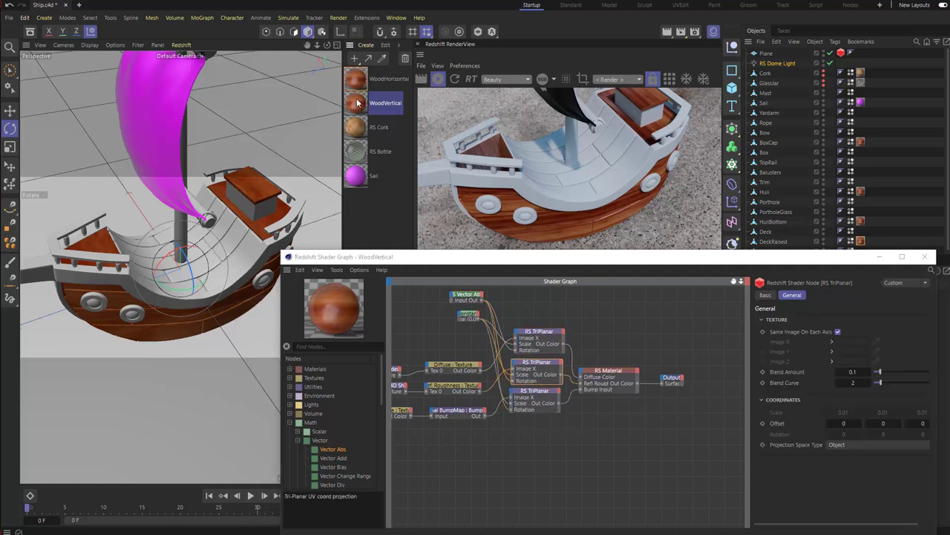
- Apply WoodVertical to the deck and set the RS Vector Abs node's input to 0, 90, 90
left_click_drag(266, 248, 241, 252)
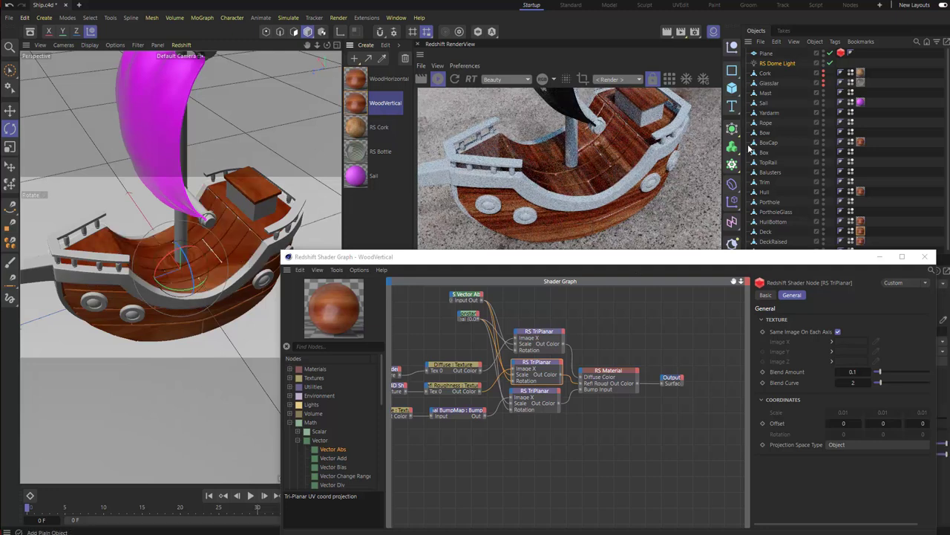
left_click(478, 297)
left_click_drag(478, 297, 481, 297)
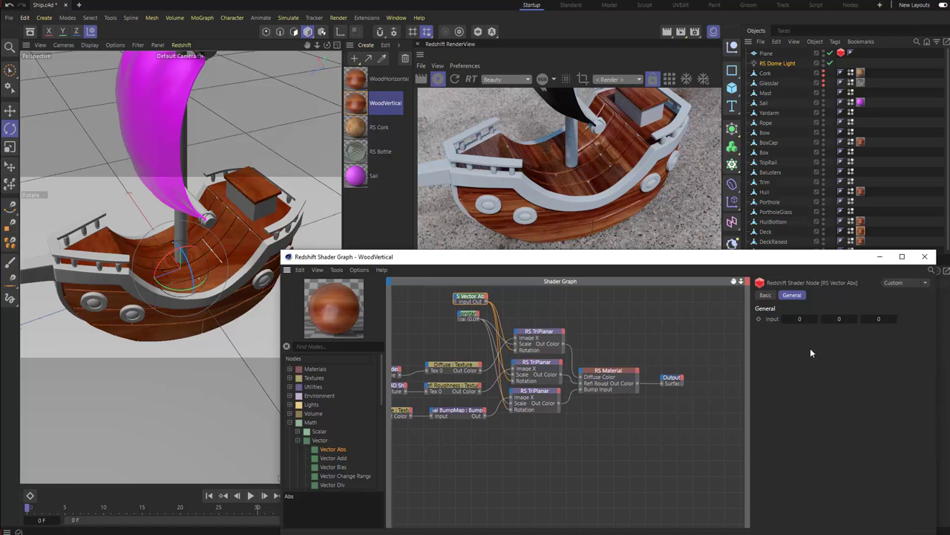
left_click_drag(802, 319, 892, 318)
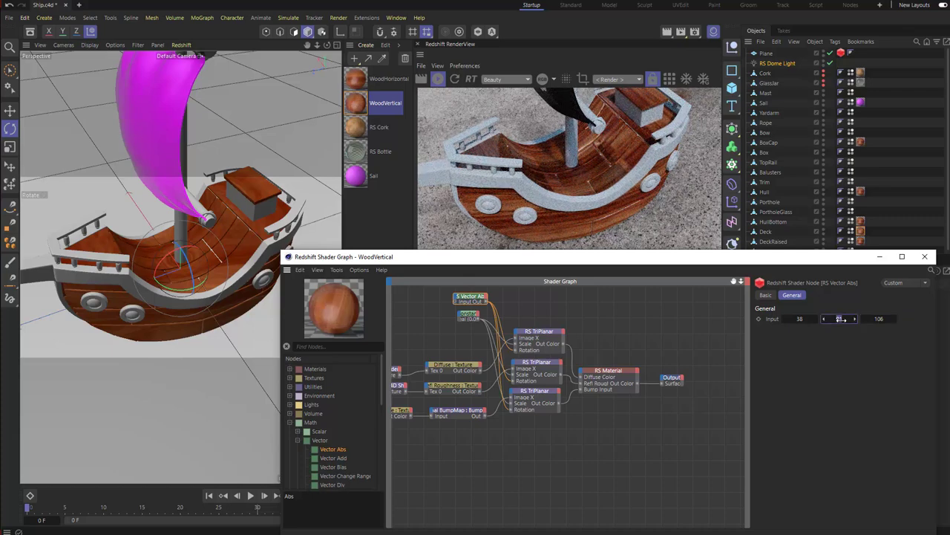
left_click(870, 318)
type("90")
left_click(799, 318)
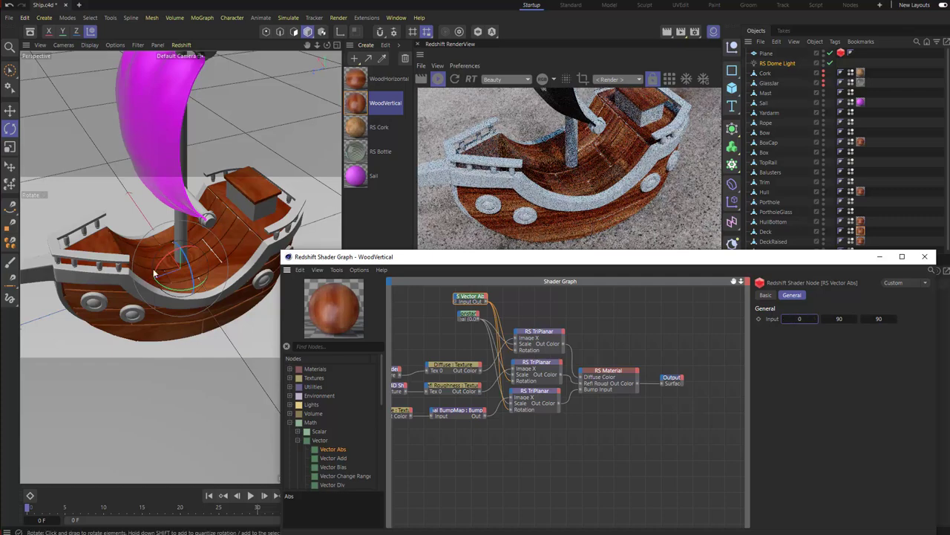
- Increase the TriPlanar blending, with blend amount 0.471 and blend curve 4.186 on the bump one, and close the shader graph
scroll(252, 249, "up", 6)
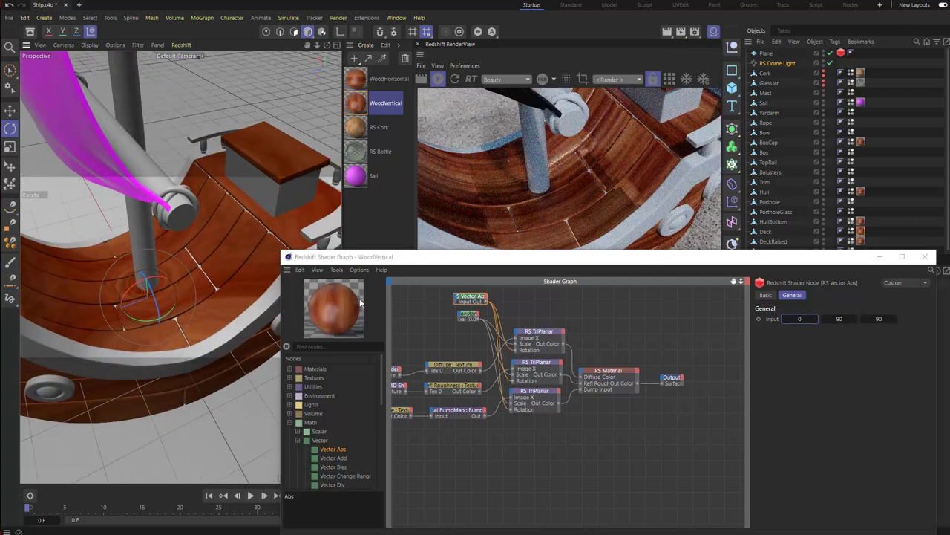
left_click(542, 336)
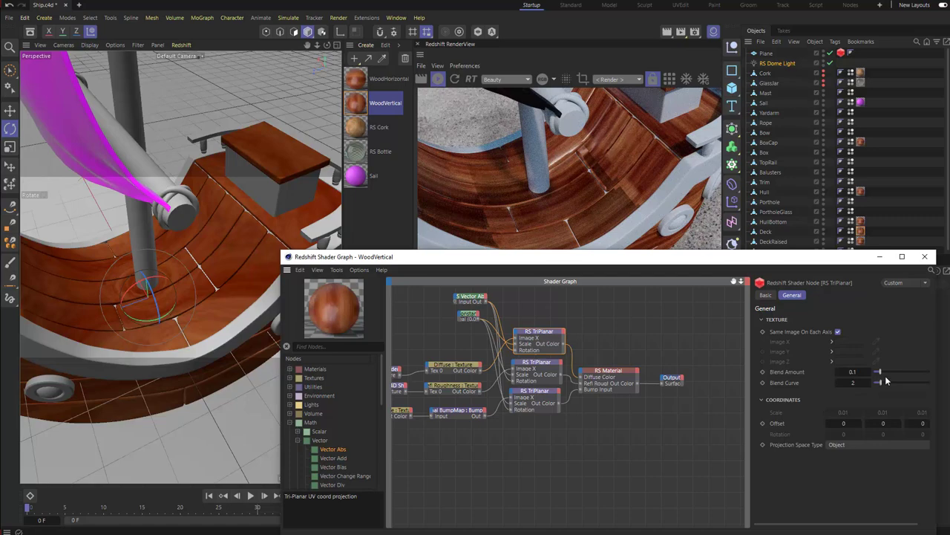
left_click_drag(881, 375, 906, 372)
left_click(556, 367)
left_click(534, 392)
left_click_drag(883, 382, 896, 383)
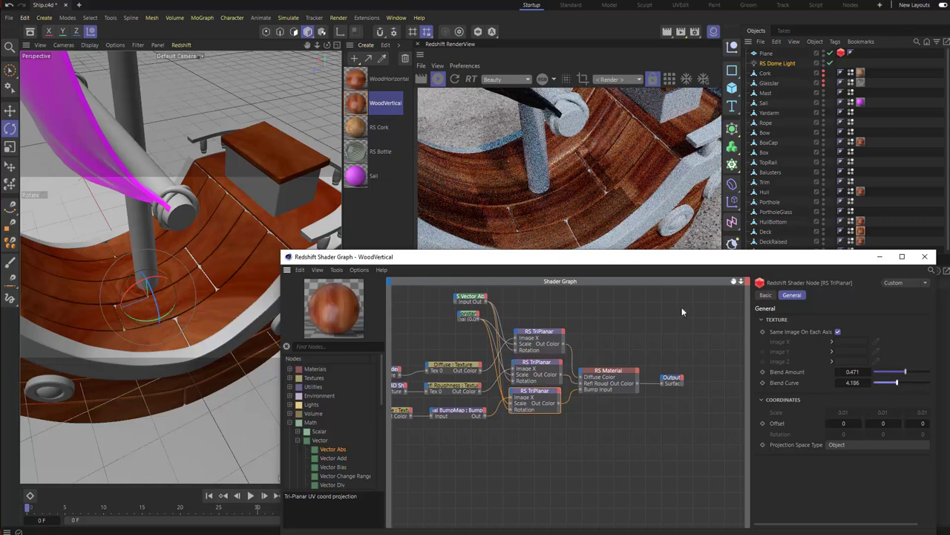
scroll(612, 196, "down", 1)
left_click_drag(585, 175, 564, 176)
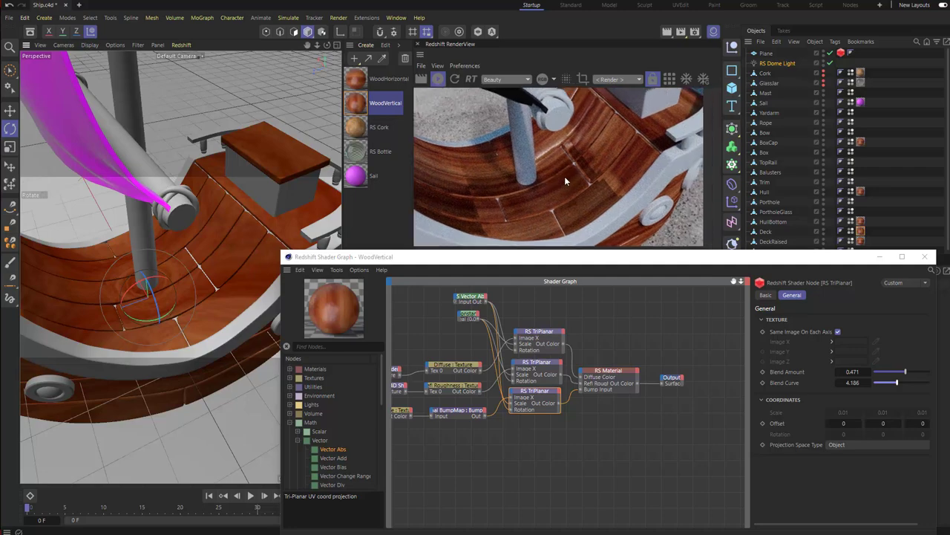
scroll(213, 244, "down", 6)
left_click_drag(213, 245, 260, 226, "alt")
left_click(924, 256)
- Apply the WoodHorizontal and WoodVertical materials to the ship's box, mast, yardarm and balusters
left_click_drag(181, 265, 312, 134, "alt")
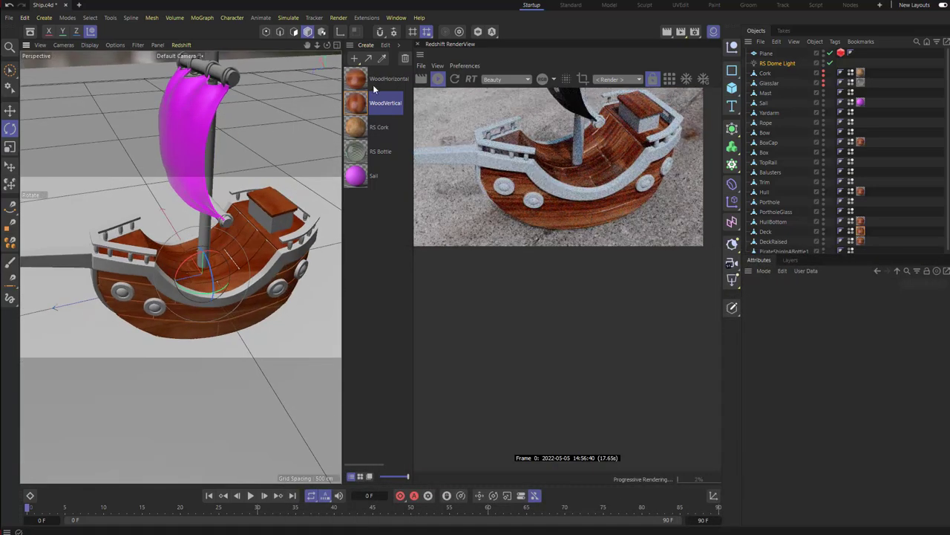
left_click_drag(355, 78, 277, 223)
left_click_drag(216, 235, 243, 164, "alt")
left_click_drag(356, 102, 211, 276)
middle_click_drag(277, 167, 273, 217, "alt")
left_click_drag(356, 78, 228, 248)
middle_click_drag(272, 328, 283, 289, "alt")
left_click_drag(283, 289, 543, 220, "alt")
middle_click_drag(155, 251, 149, 261, "alt")
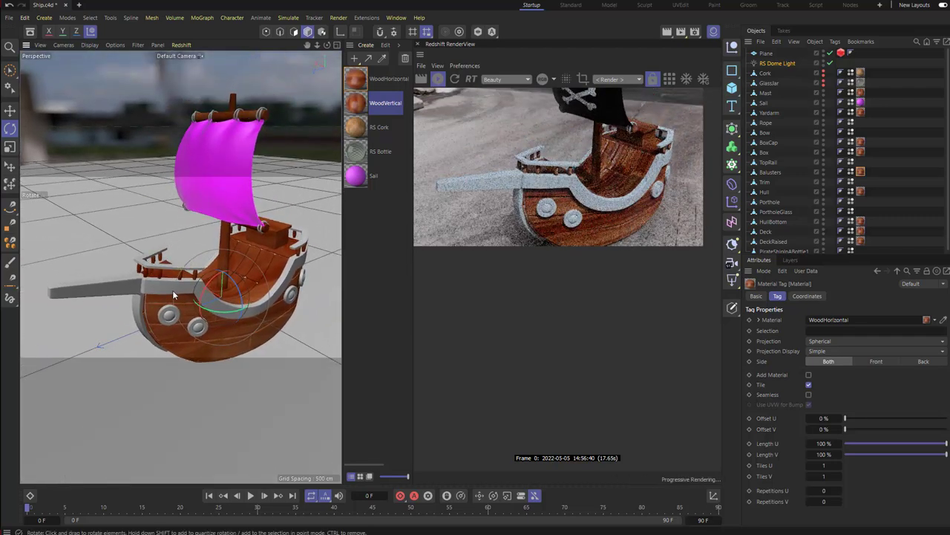
- Create a new RS Material, apply it to the bow and give it the Copper preset
left_click(355, 58)
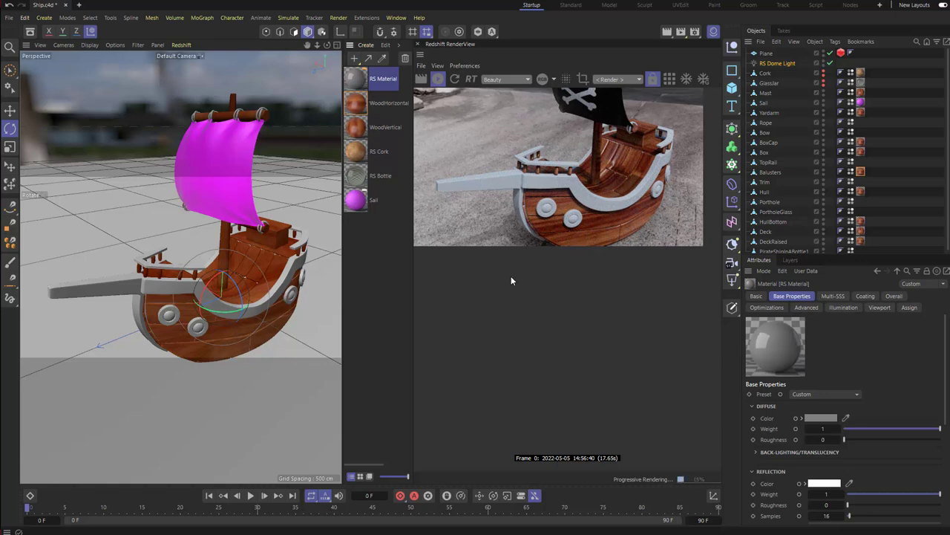
left_click_drag(356, 84, 116, 290)
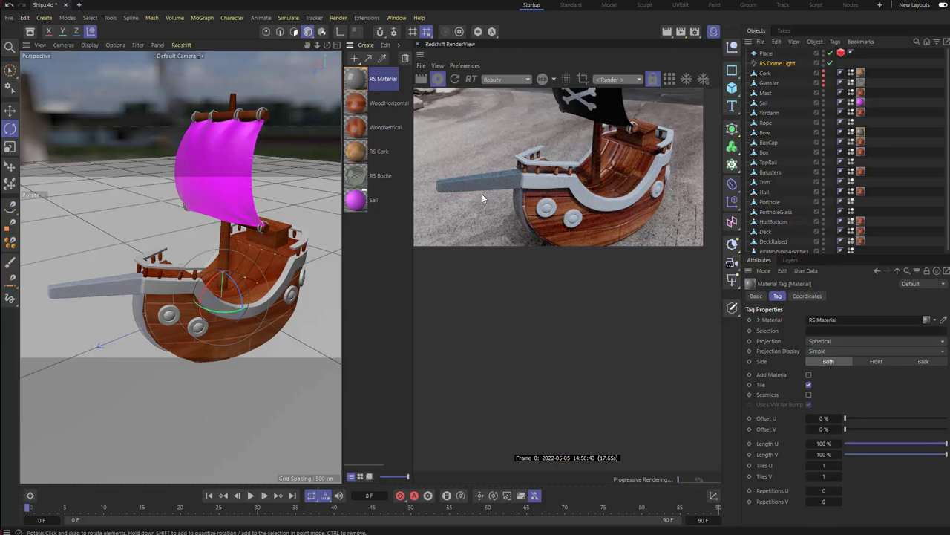
left_click(355, 85)
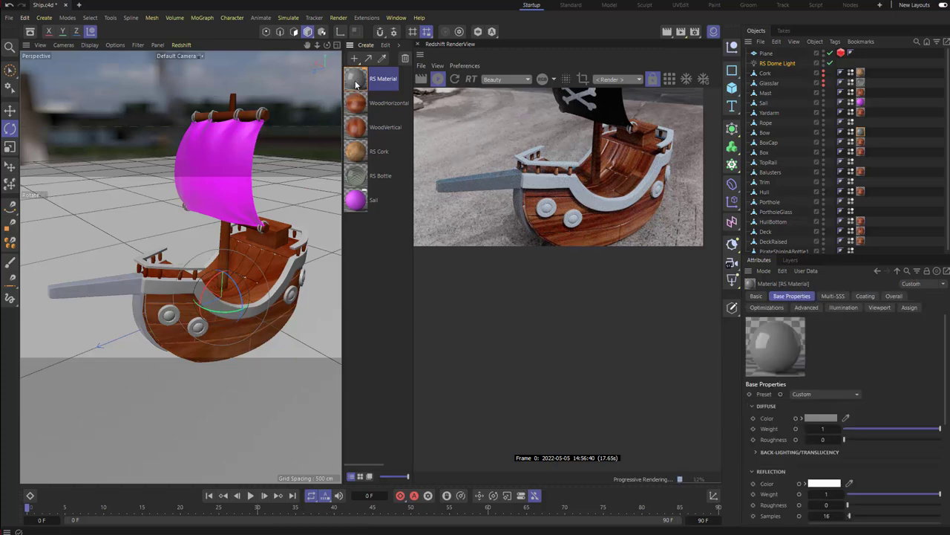
left_click(822, 393)
left_click(824, 243)
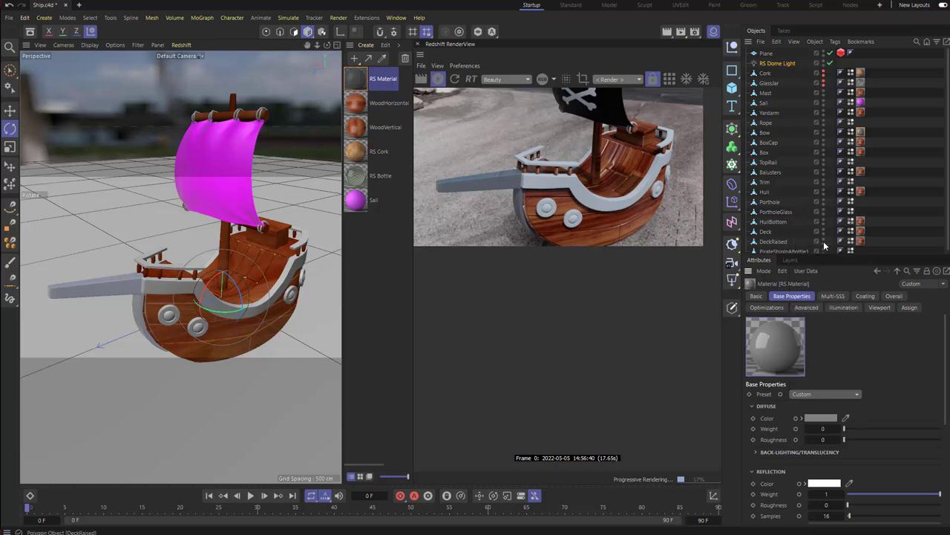
left_click(817, 393)
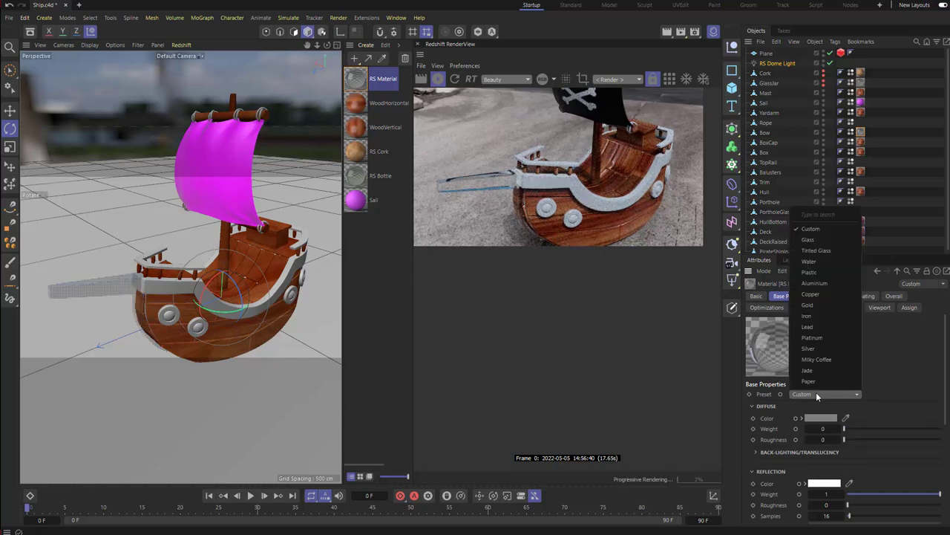
left_click(817, 295)
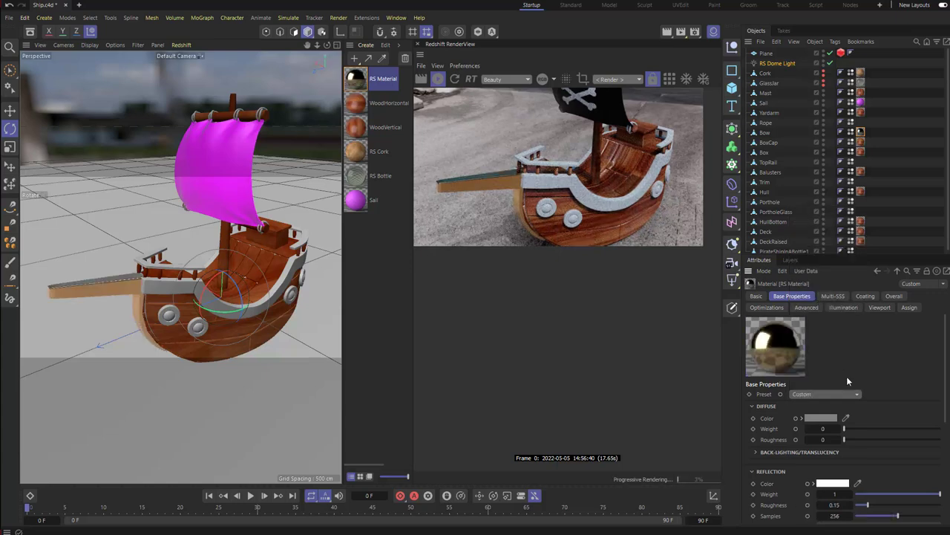
- Rename the copper material as Brass and set its reflectivity color's hue to 34°
double_click(386, 79)
type("BBrass")
key("Return")
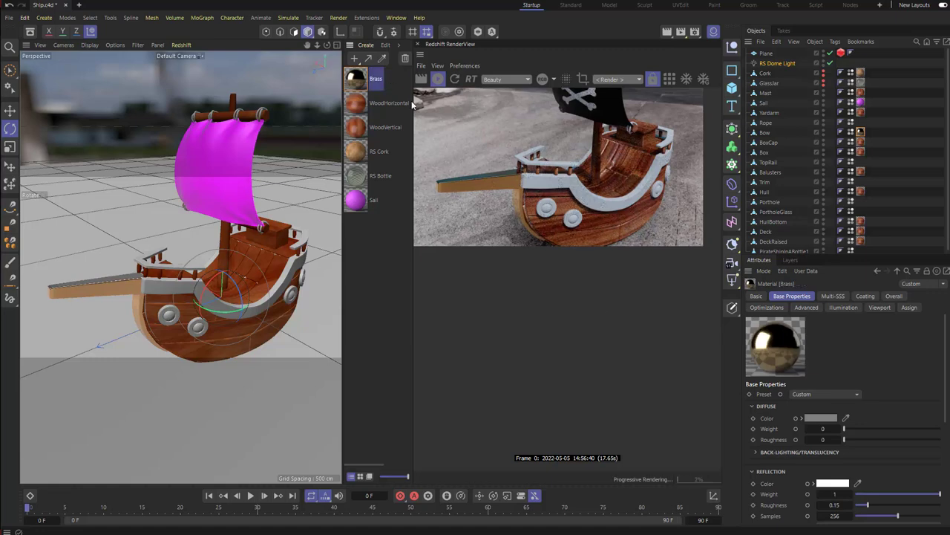
scroll(820, 361, "down", 5)
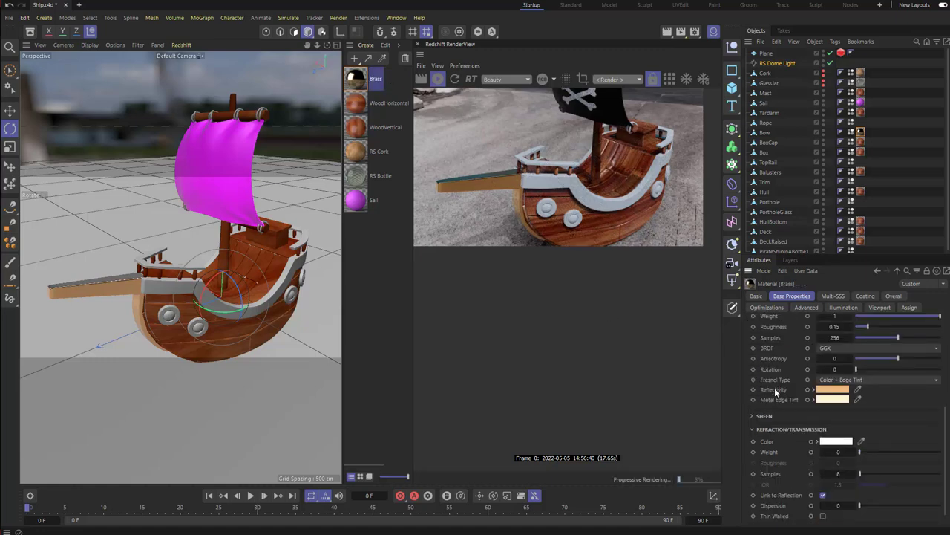
scroll(775, 388, "up", 2)
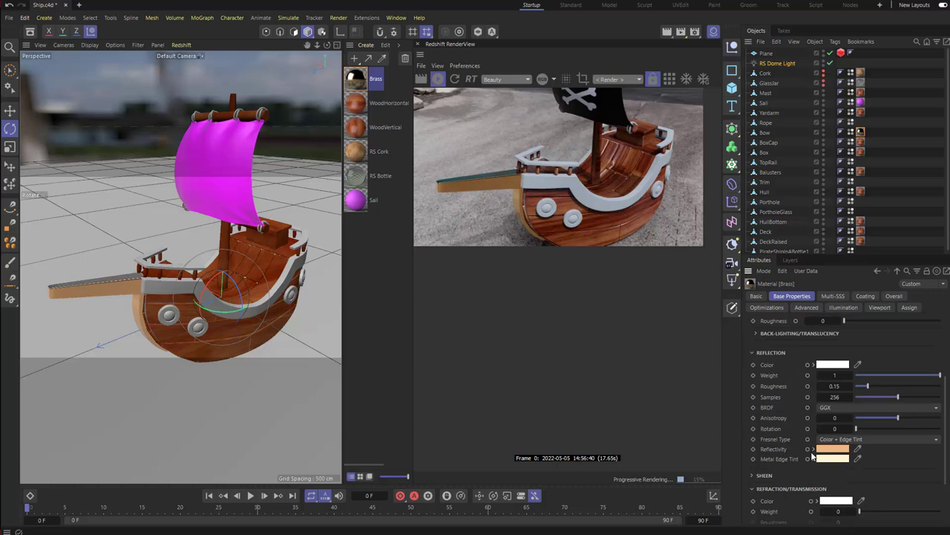
left_click(845, 449)
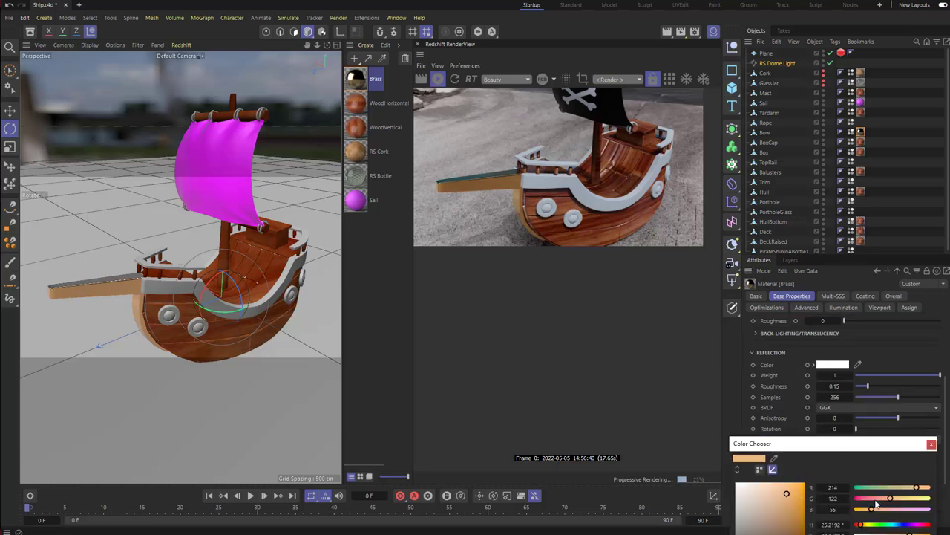
left_click_drag(863, 524, 865, 526)
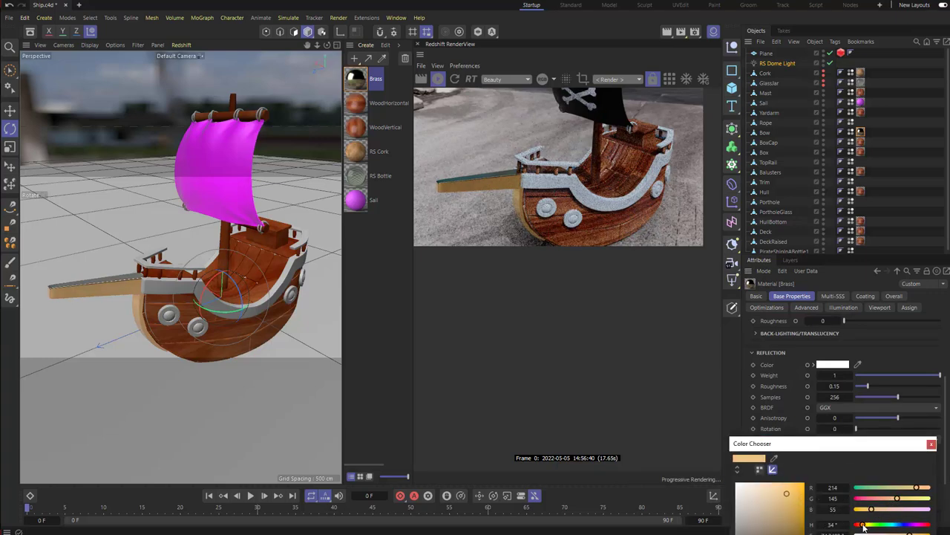
left_click(931, 444)
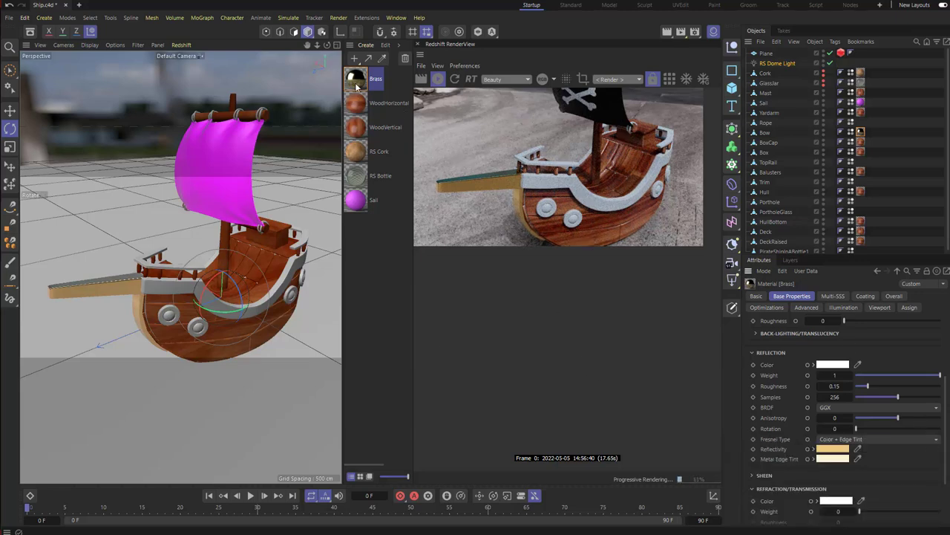
- Apply the Brass material to the ship's trim, top rail and portholes
left_click_drag(357, 79, 316, 225)
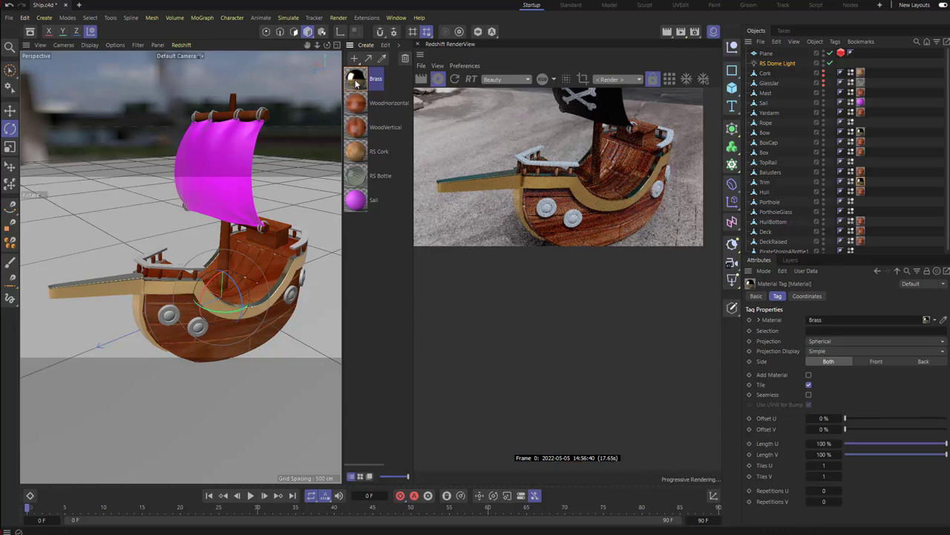
left_click_drag(321, 178, 305, 237)
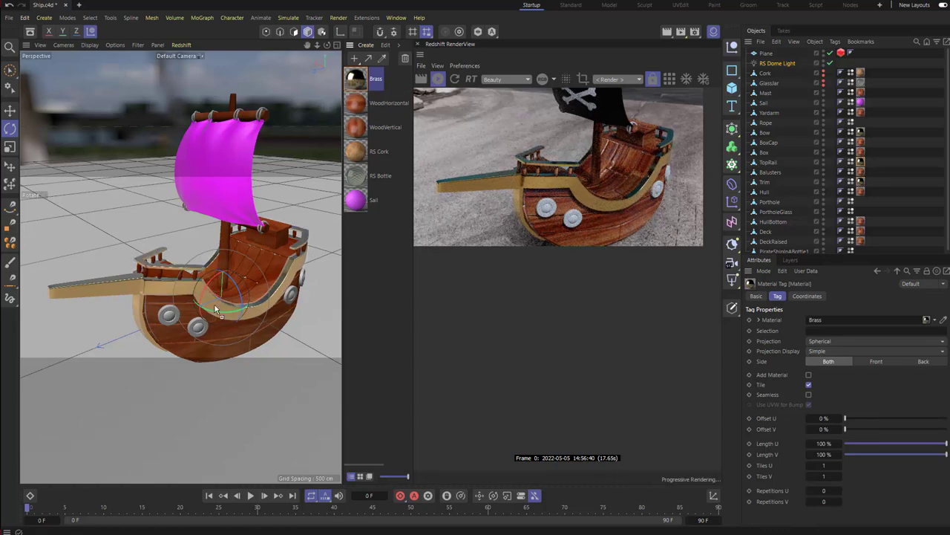
left_click_drag(194, 320, 196, 321)
- Create a new Redshift material named Rope
middle_click_drag(300, 175, 302, 186, "alt")
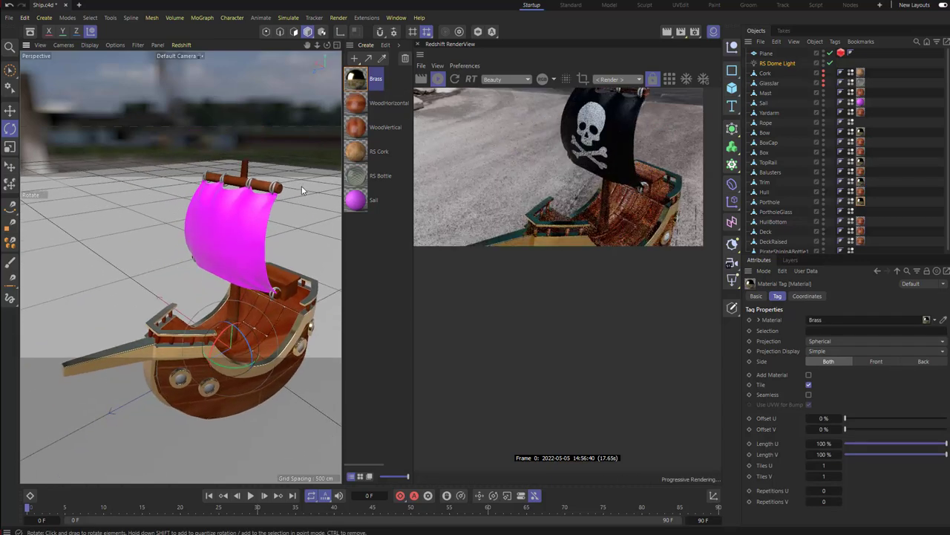
left_click(354, 59)
double_click(384, 79)
type("Rope")
key("Return")
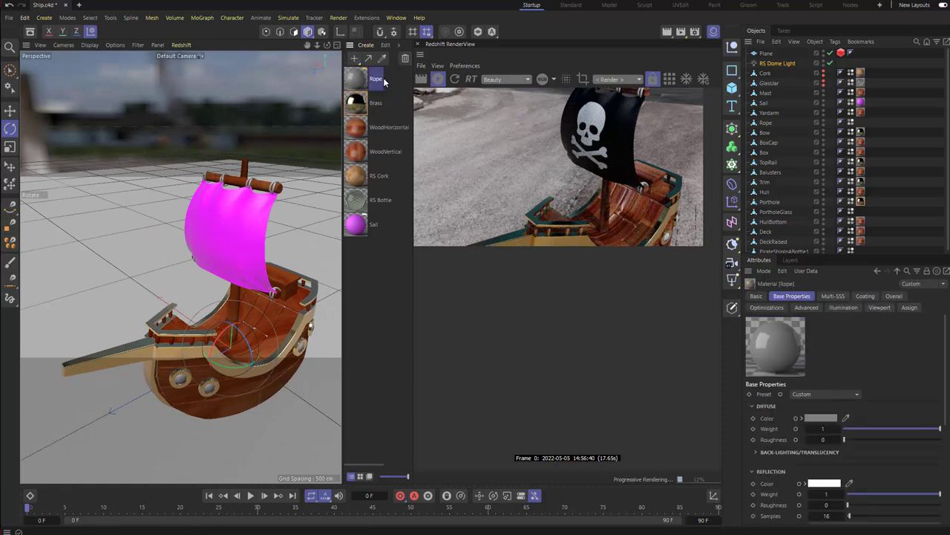
- Set the Rope material's diffuse color to a pale yellow with hue 46°, saturation about 59% and value about 60%
left_click(823, 418)
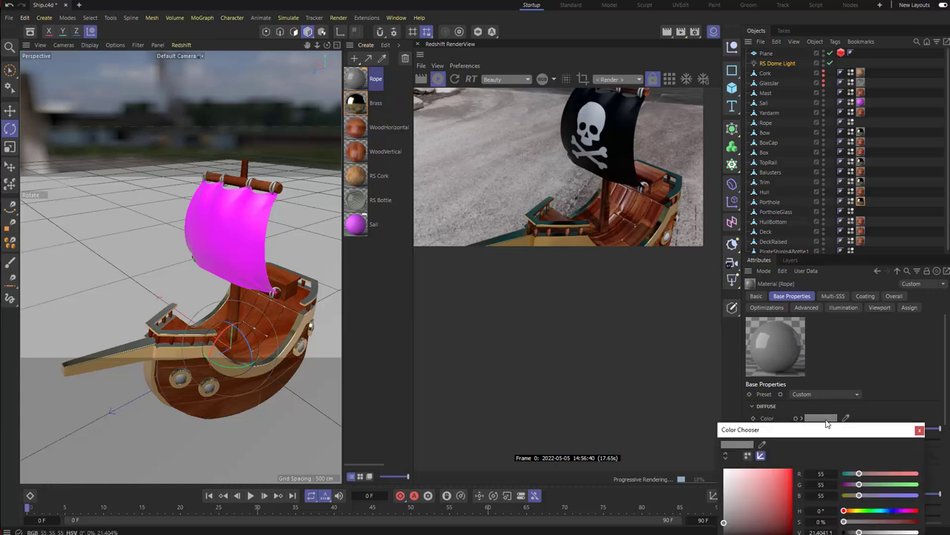
left_click(854, 510)
left_click(764, 496)
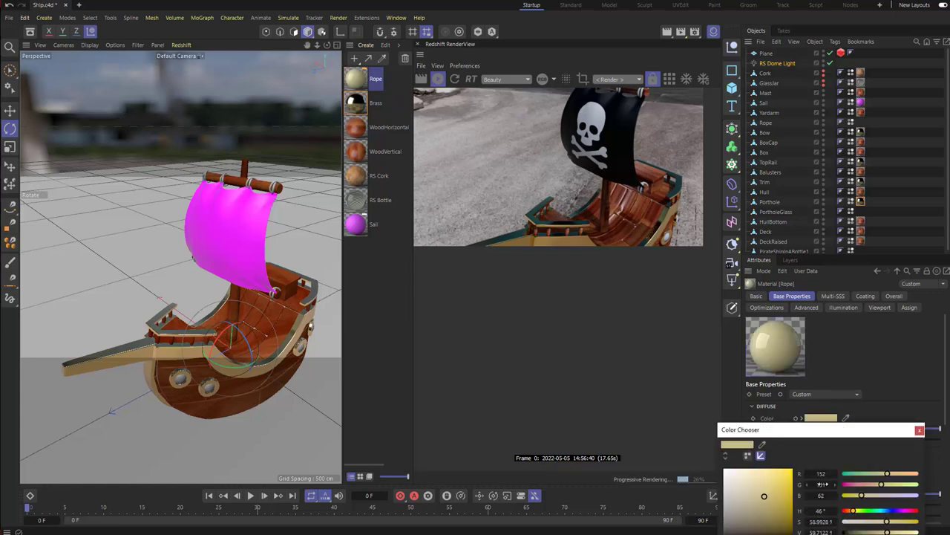
left_click(919, 431)
- Set the Rope material's reflection roughness to about 0.566 and apply it to the ship's ropes
scroll(824, 490, "down", 4)
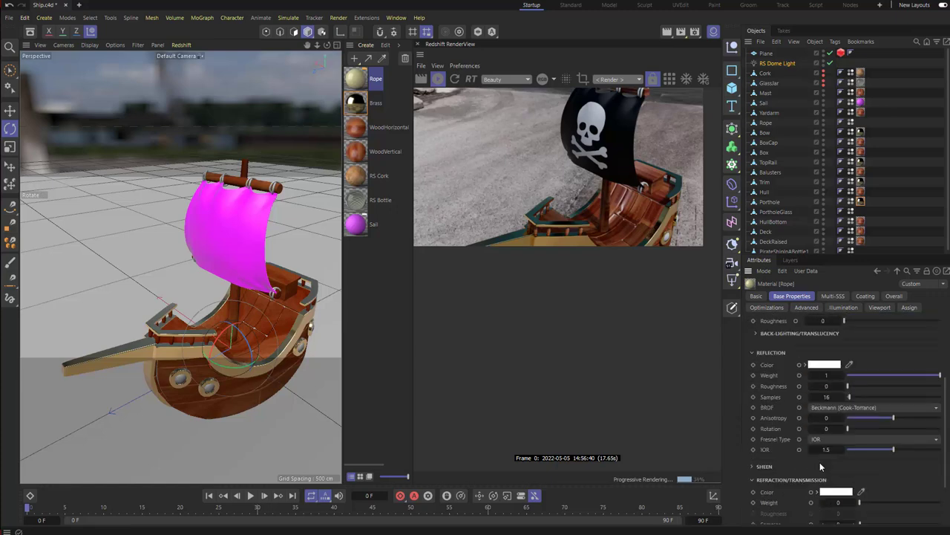
left_click_drag(849, 386, 900, 395)
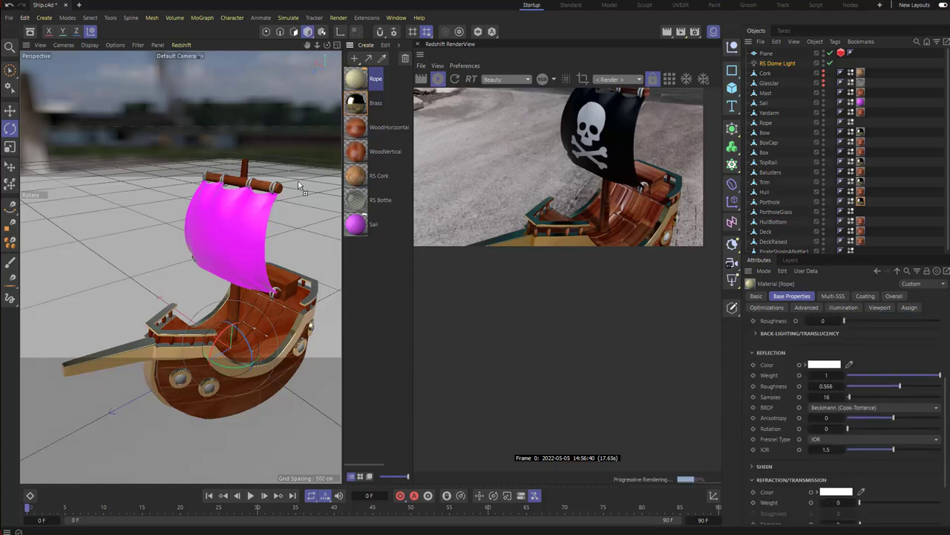
left_click_drag(273, 190, 274, 189)
- Create another new Redshift material and name it TintedGlass
right_click_drag(254, 238, 229, 231, "alt")
left_click_drag(229, 231, 254, 224, "alt")
middle_click_drag(254, 225, 241, 242, "alt")
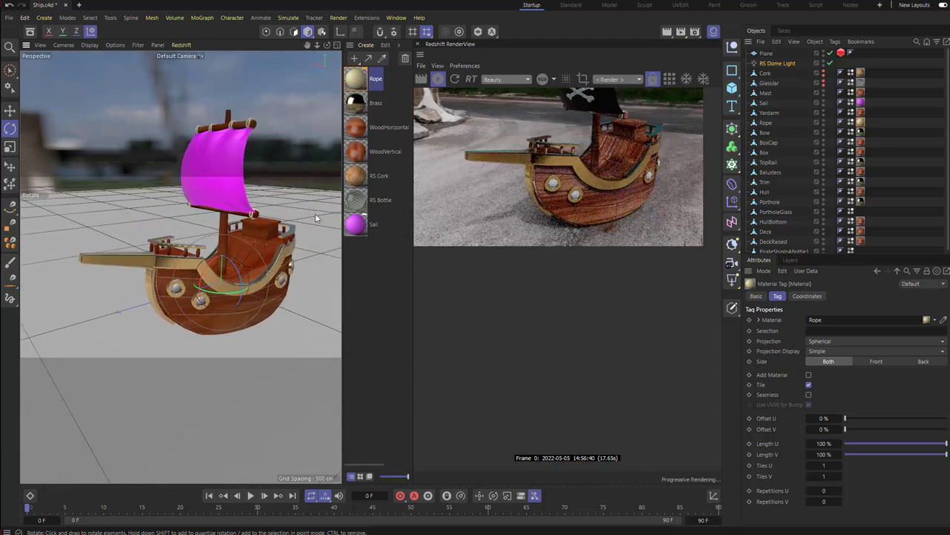
left_click(354, 59)
double_click(385, 79)
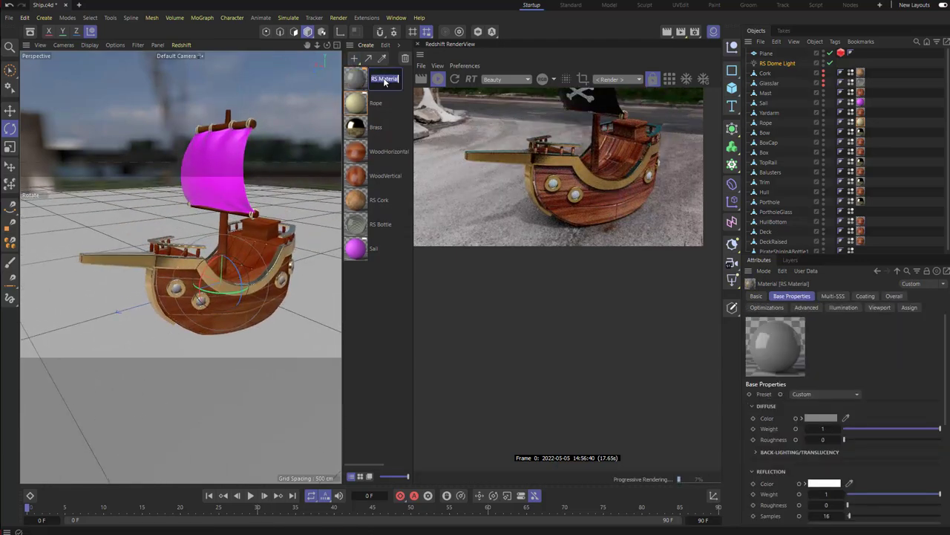
type("TintedGlass")
key("Return")
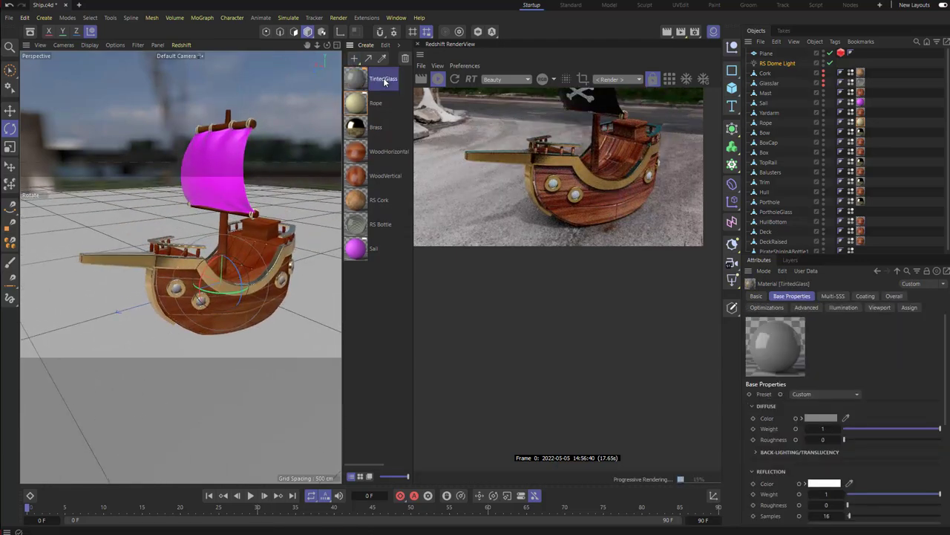
- Apply the TintedGlass material to the porthole glass and give it the Tinted Glass preset
left_click_drag(354, 87, 182, 292)
left_click(362, 83)
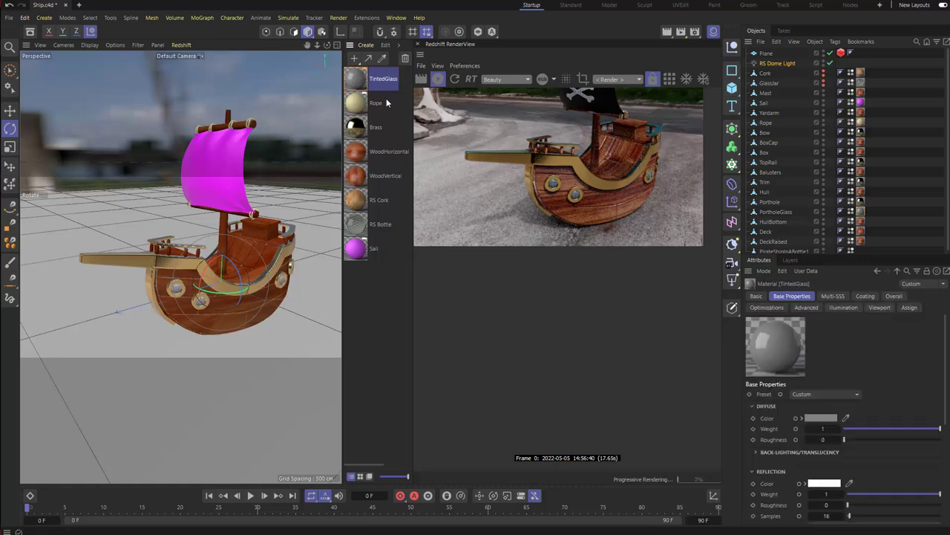
left_click(806, 394)
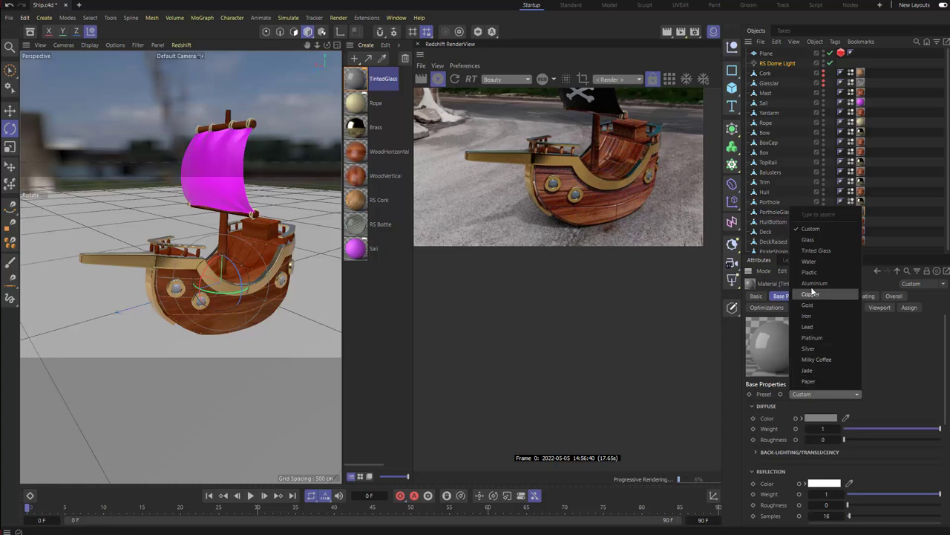
left_click(815, 250)
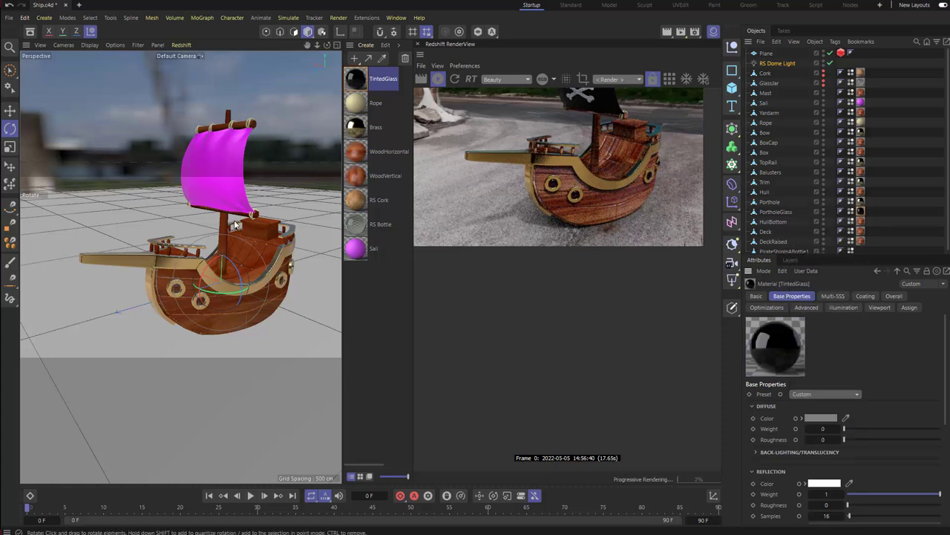
- Make the cork and the glass jar around the ship visible again
middle_click_drag(235, 225, 251, 238, "alt")
right_click_drag(250, 238, 237, 229, "alt")
left_click_drag(237, 229, 250, 239, "alt")
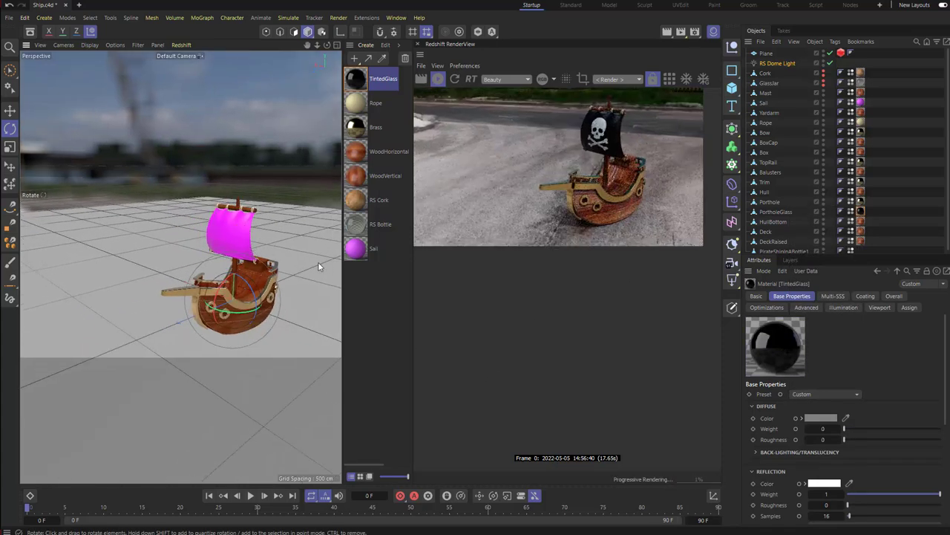
left_click(823, 83)
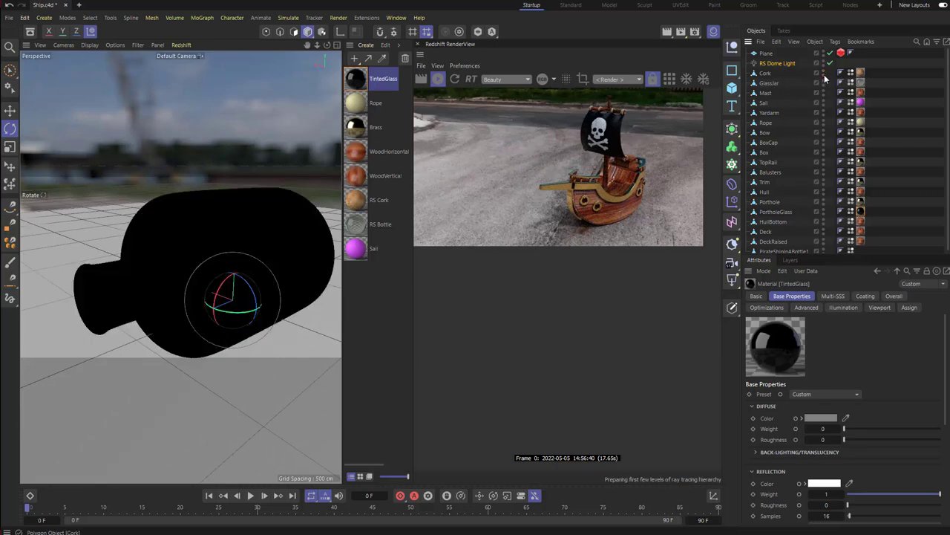
left_click_drag(291, 213, 278, 212, "alt")
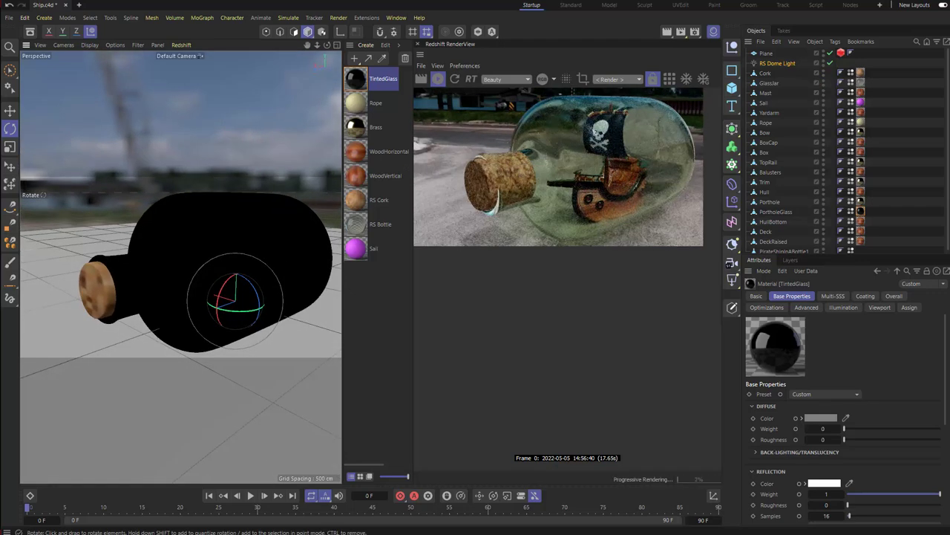
- Inspect the ship in the bottle in the Redshift RenderView and check which cameras can be rendered
middle_click_drag(562, 186, 566, 273)
mouse_move(156, 226)
left_mouse_down("alt")
mouse_move(148, 239)
mouse_move(164, 215)
left_mouse_up("alt")
left_click_drag(221, 212, 251, 203, "alt")
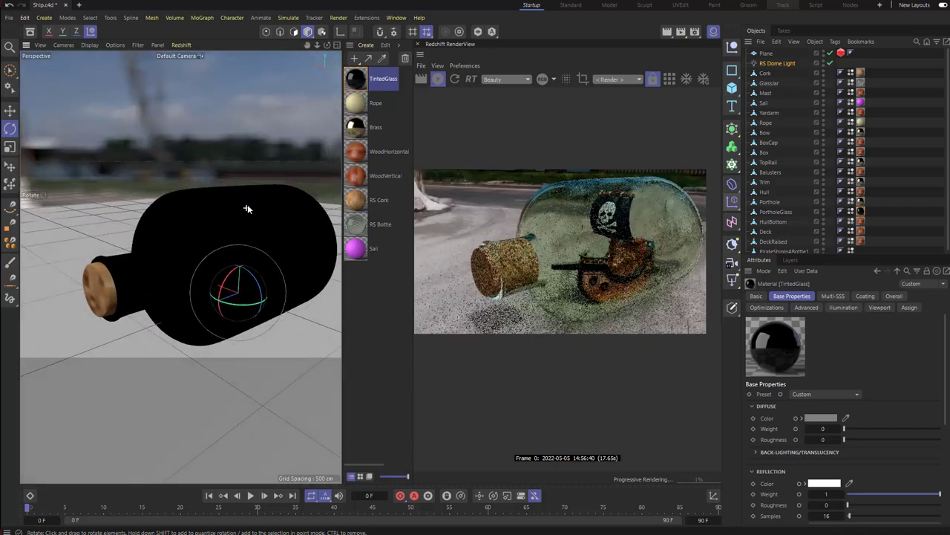
left_click(635, 79)
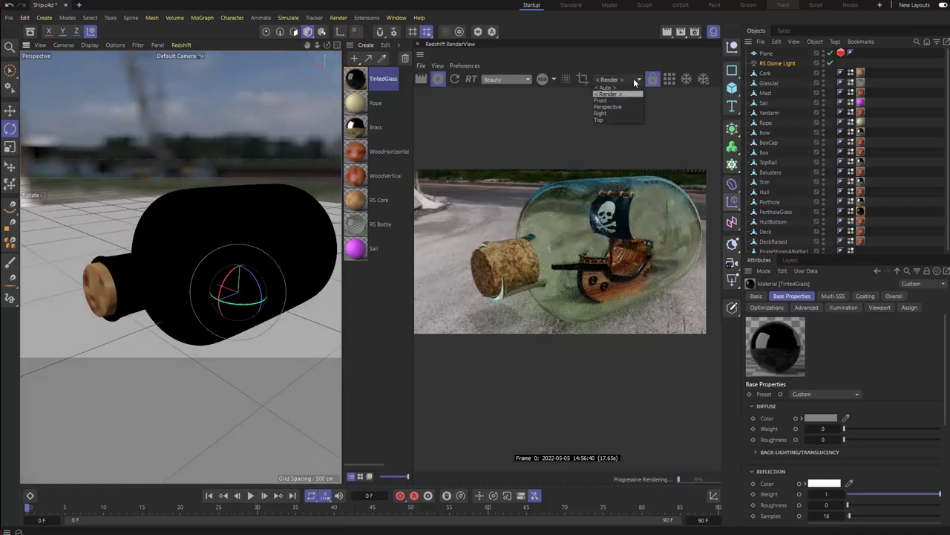
left_click(635, 80)
left_click_drag(237, 208, 210, 190, "alt")
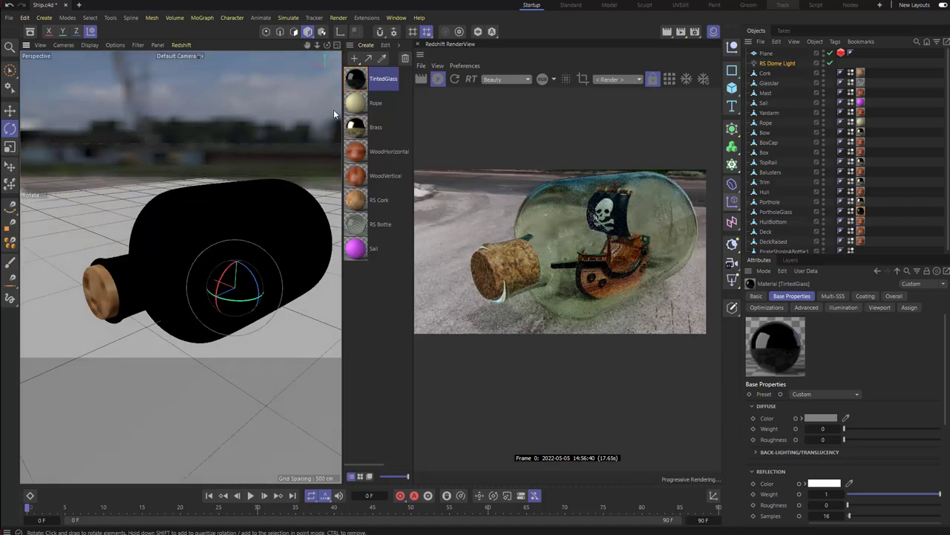
- Add a regular camera to the scene
left_click(38, 18)
mouse_move(65, 144)
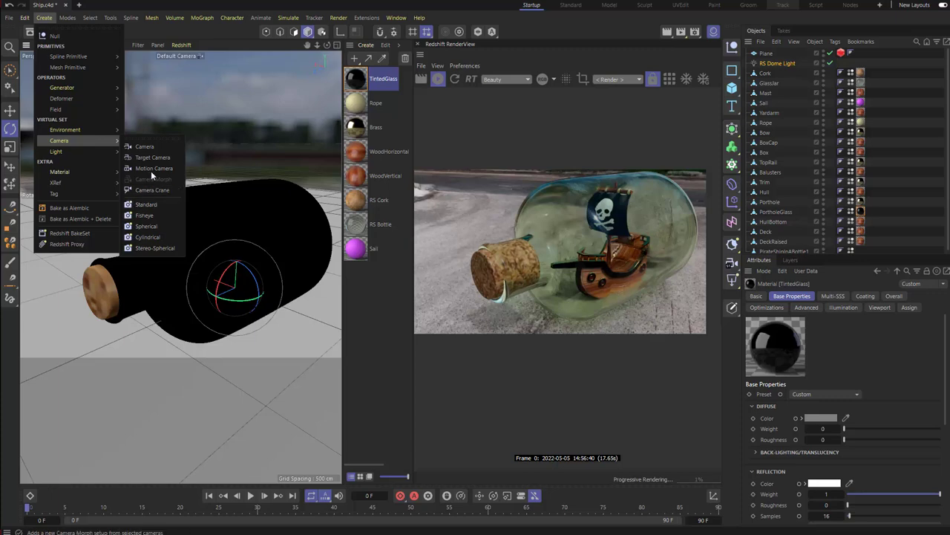
left_click(150, 148)
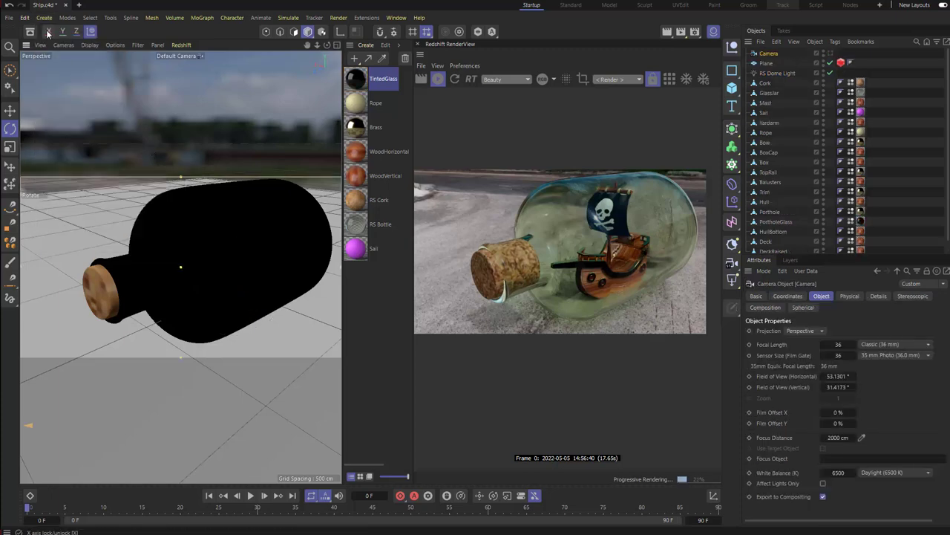
- Add a Standard Redshift camera and compare its properties with those of the regular camera
left_click(44, 17)
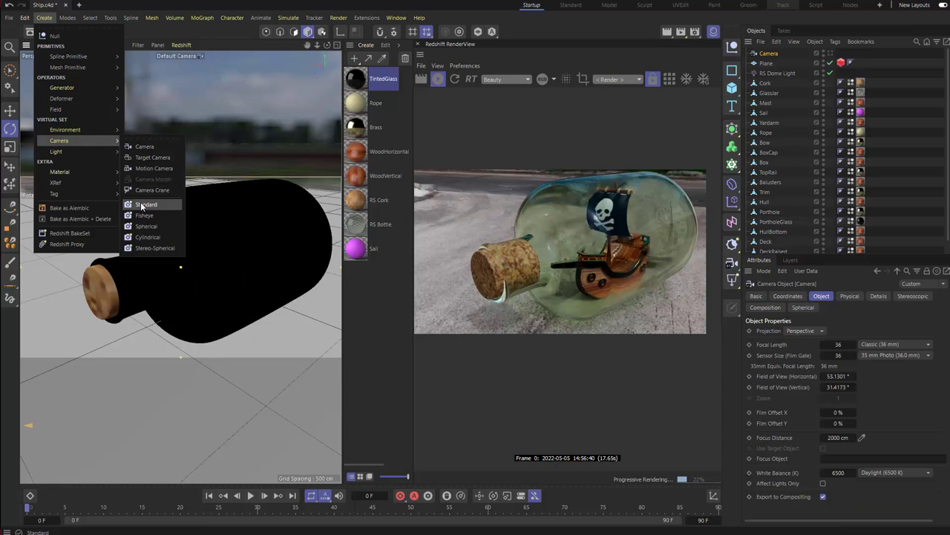
left_click(145, 204)
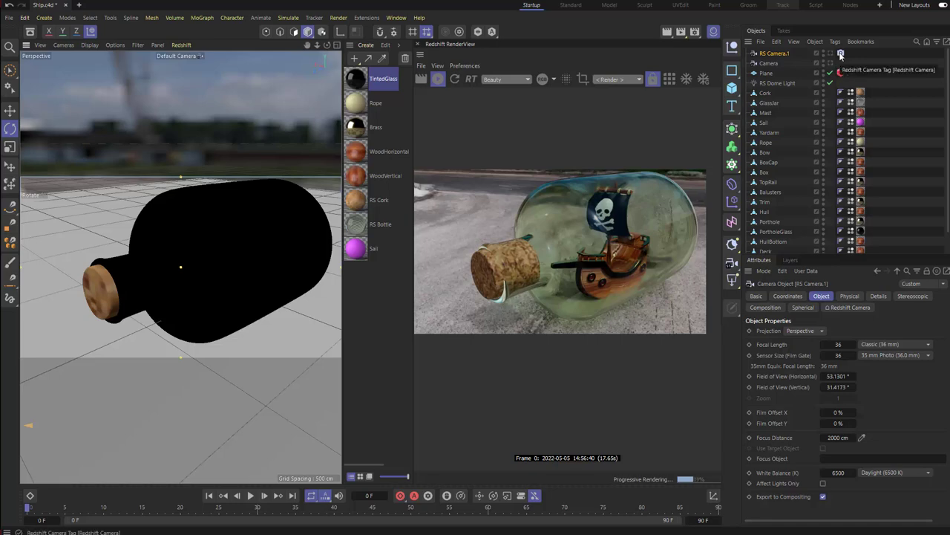
left_click(776, 63)
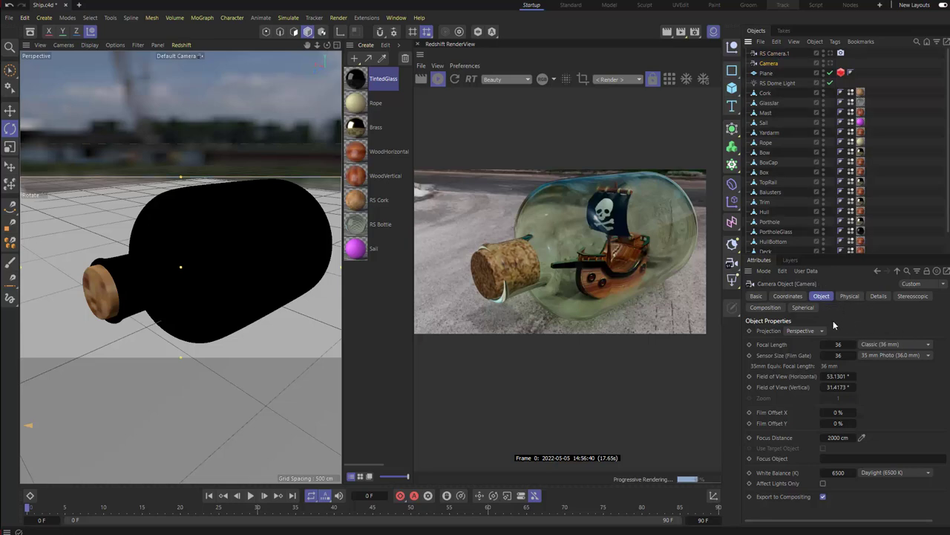
left_click(775, 53)
left_click(769, 64)
- Add a Redshift Camera tag to the regular camera
right_click(773, 67)
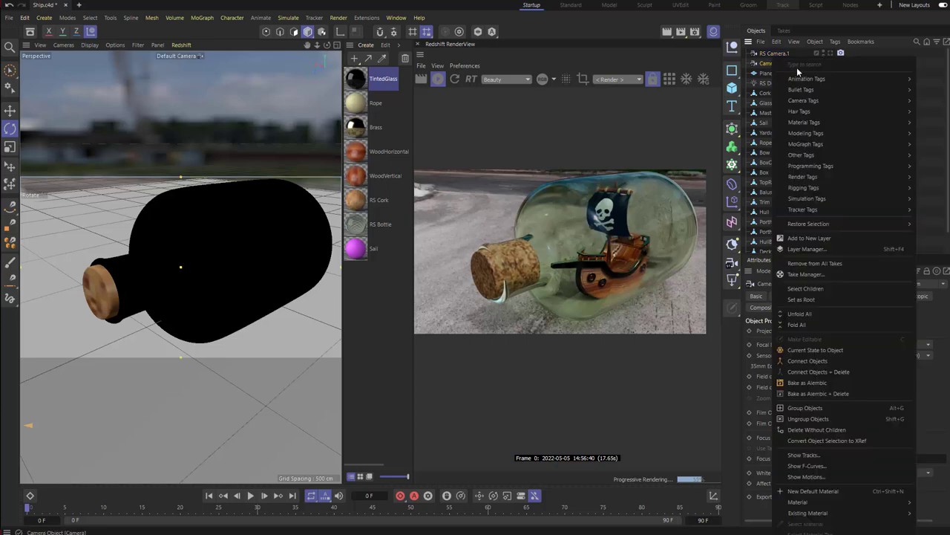
mouse_move(799, 124)
mouse_move(806, 104)
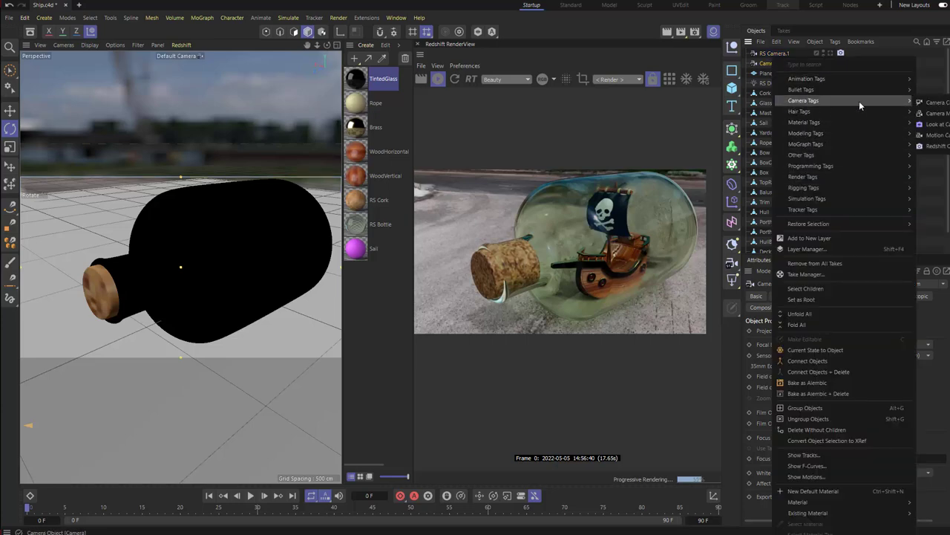
left_click(932, 145)
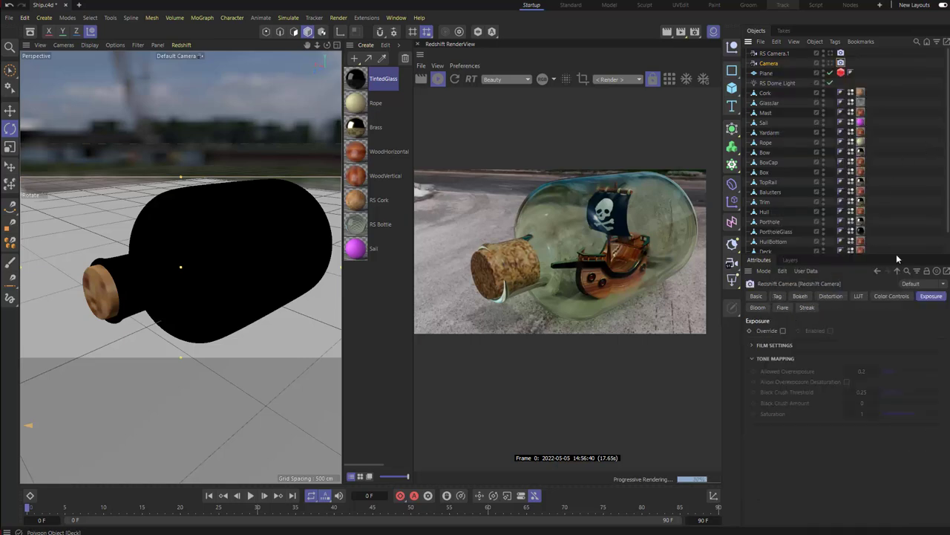
- Delete the extra Redshift camera, RS Camera.1, and keep the regular camera
left_click(791, 62)
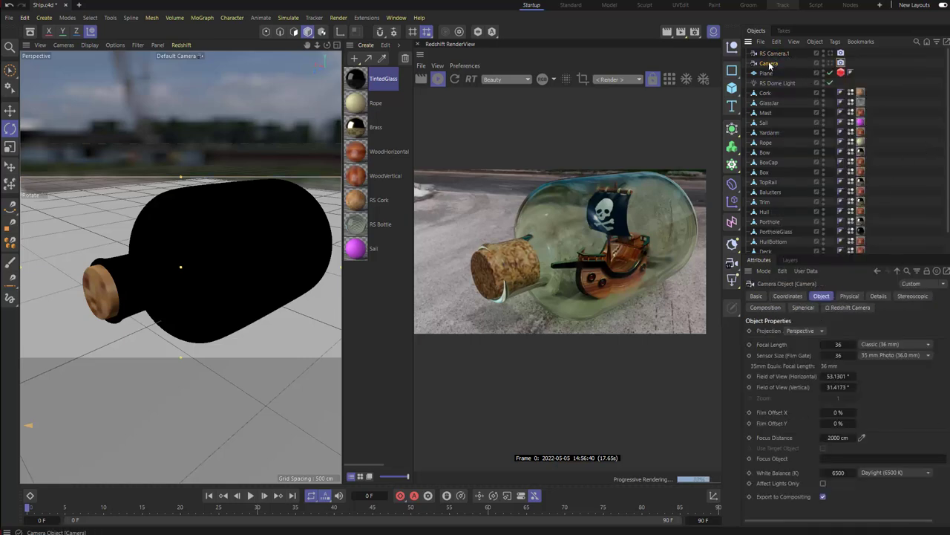
left_click(771, 54)
key("Delete")
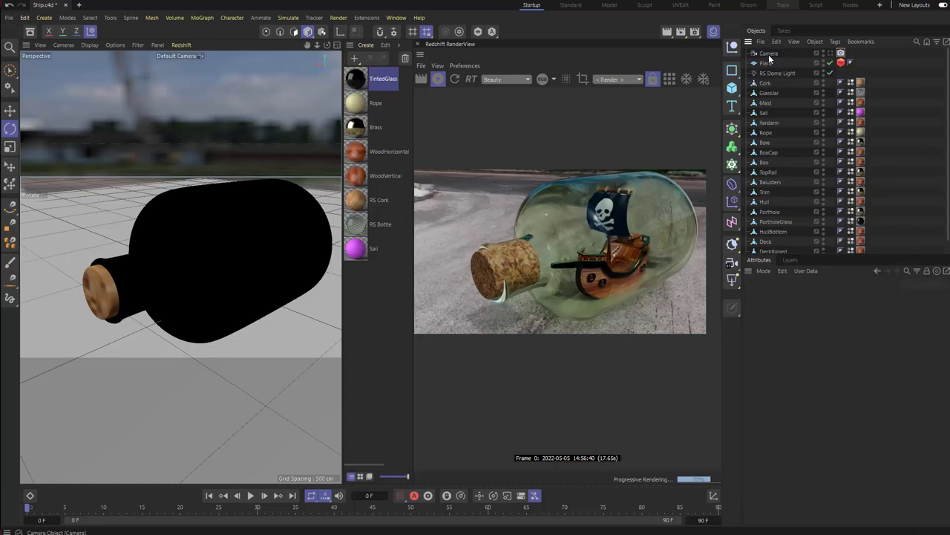
- Examine the regular camera's Redshift Camera properties and its camera type options, and compare them with the available camera presets
left_click(768, 55)
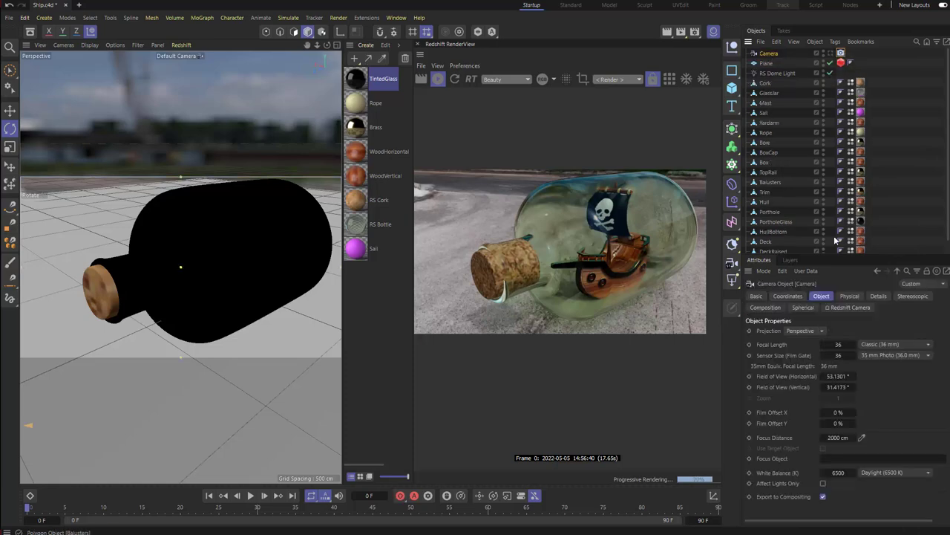
left_click(839, 306)
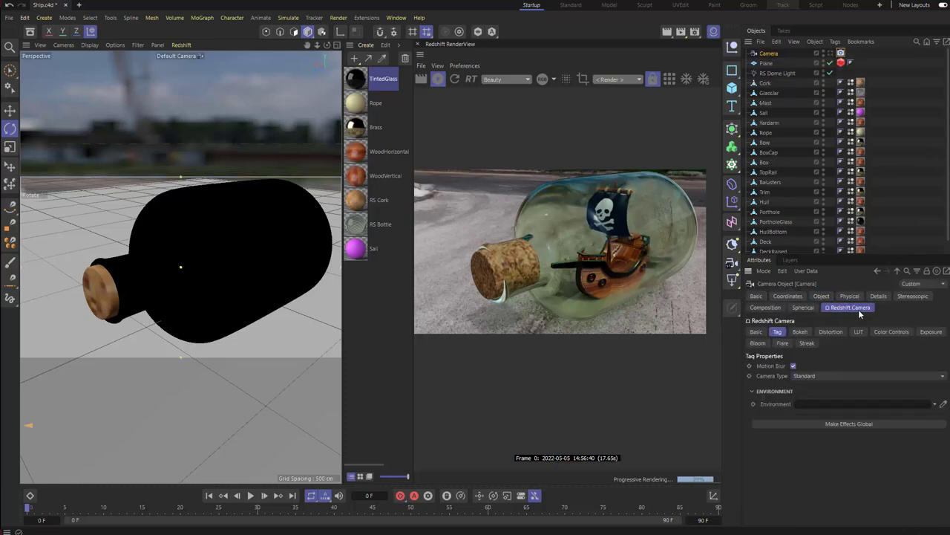
left_click(822, 375)
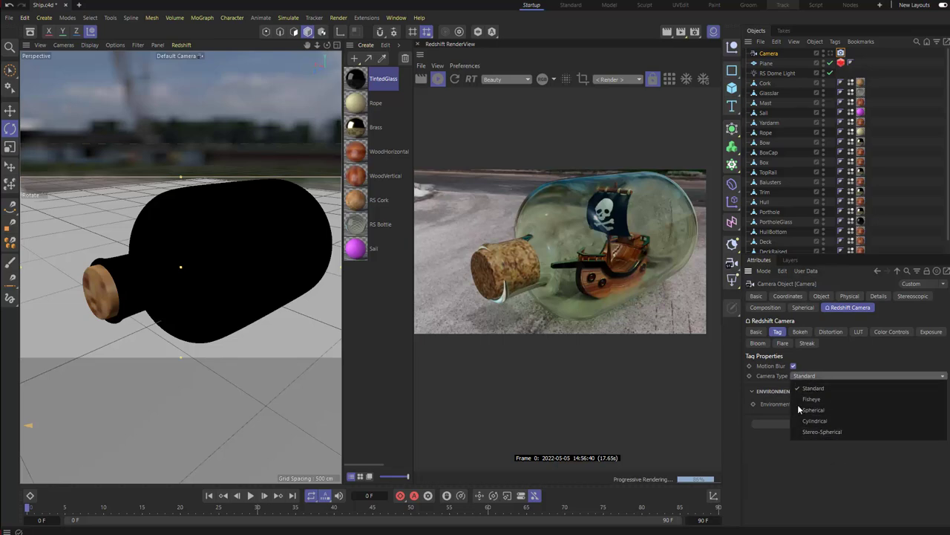
left_click(818, 376)
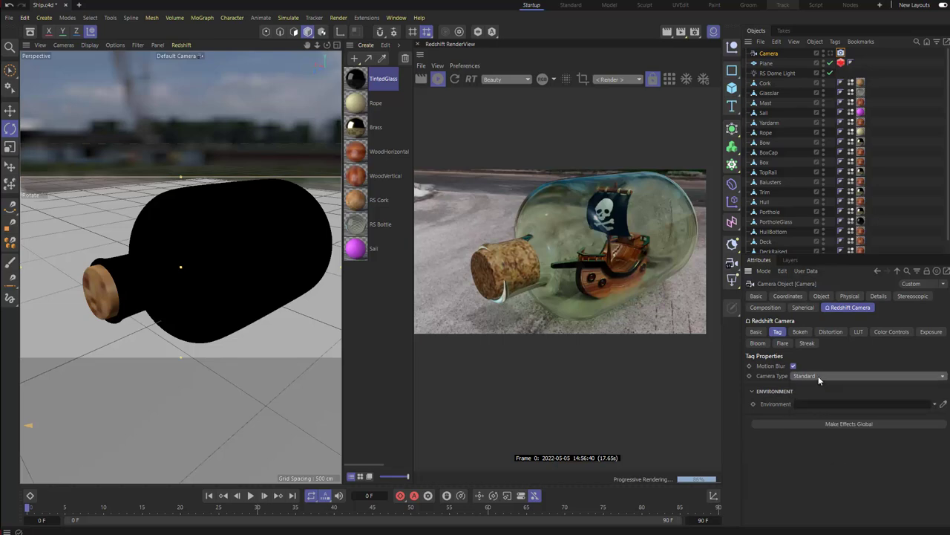
left_click(43, 19)
mouse_move(77, 144)
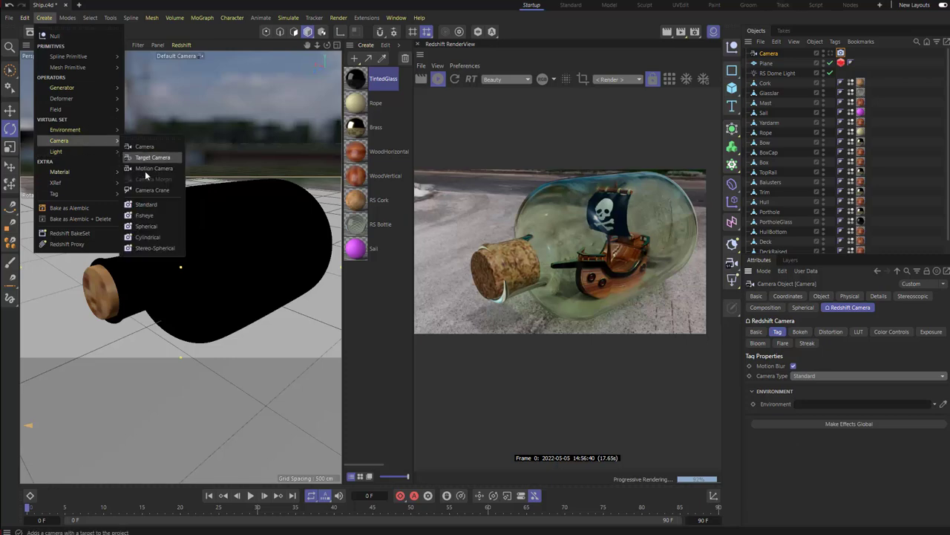
left_click(869, 33)
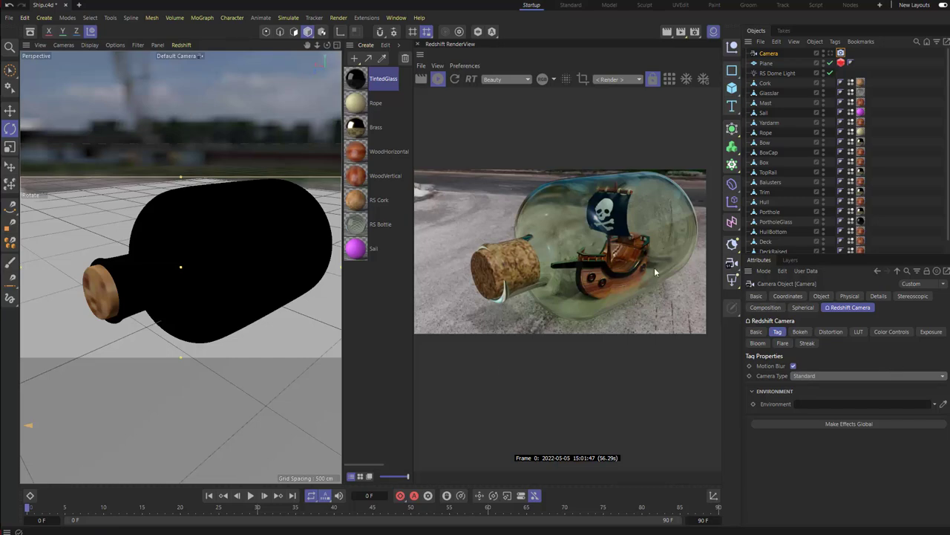
left_click_drag(269, 229, 235, 236, "alt")
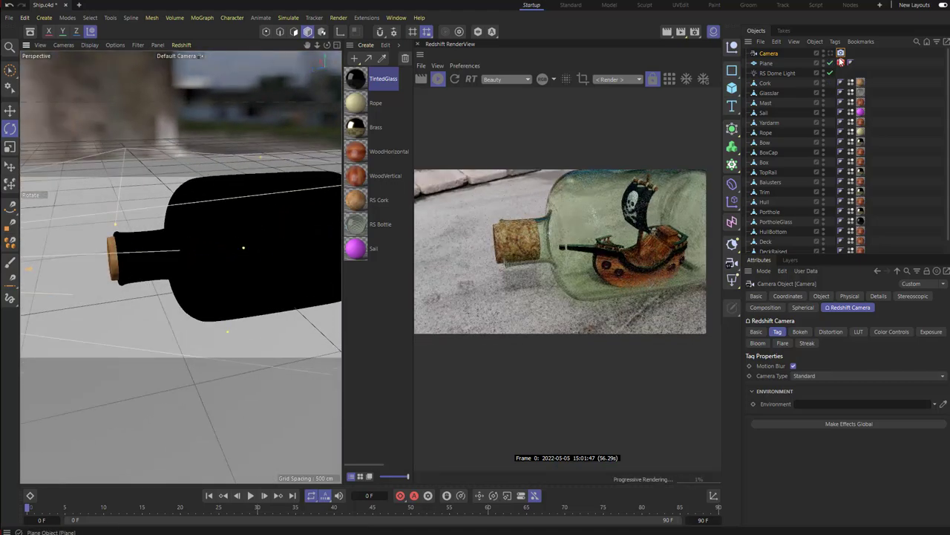
- Assign the Camera object as the RenderView's camera so the render stays independent of viewport navigation
mouse_move(289, 184)
left_mouse_down("alt")
mouse_move(314, 172)
mouse_move(281, 198)
left_mouse_up("alt")
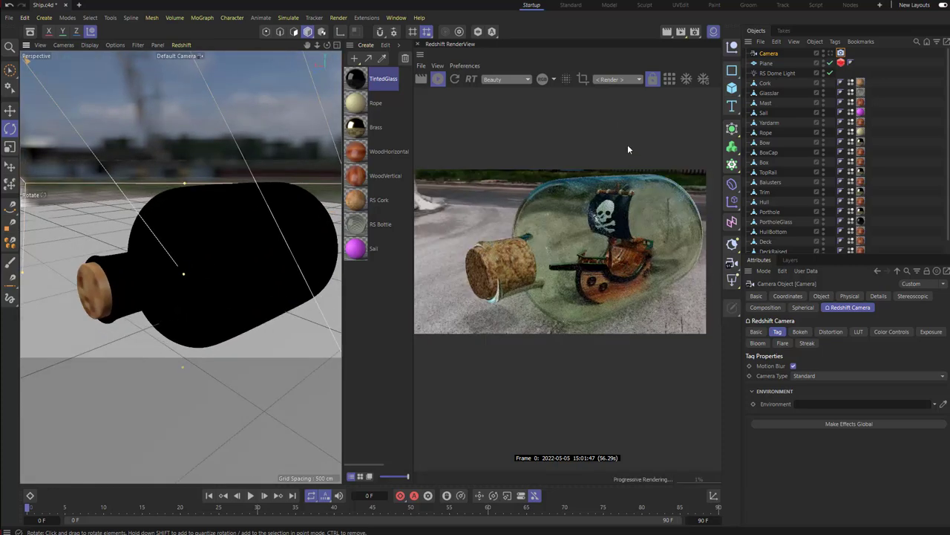
left_click(638, 80)
left_click(190, 231)
left_click_drag(191, 232, 191, 145, "alt")
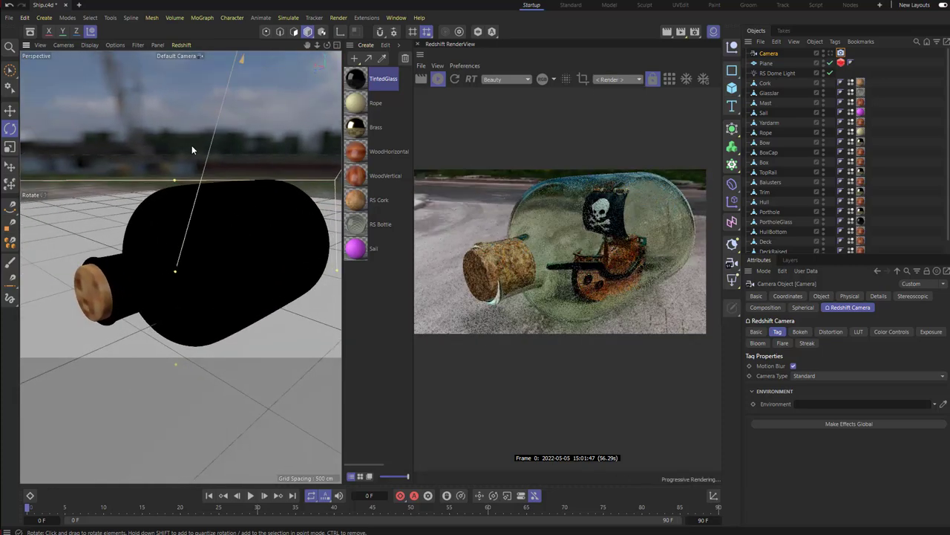
left_click(640, 80)
left_click(616, 100)
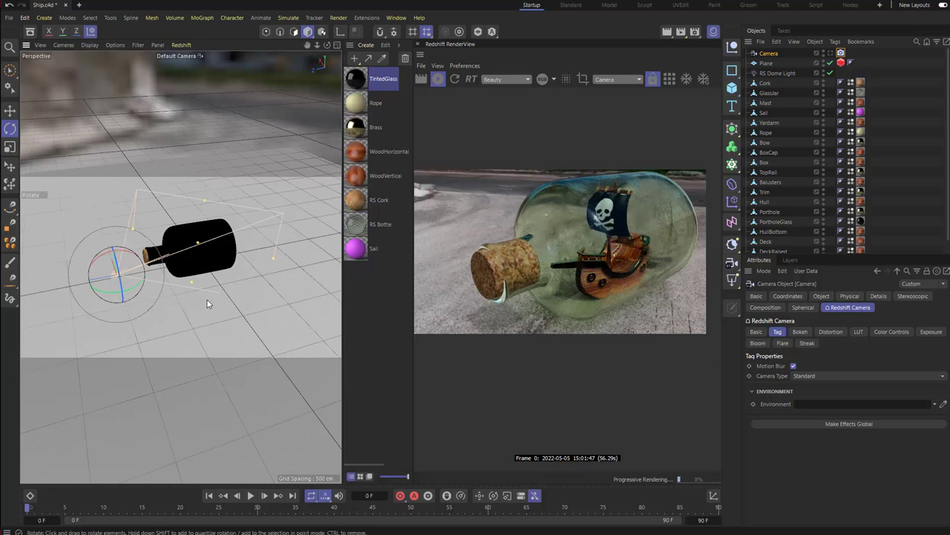
- Rename the camera to RenderCam and assign it as the RenderView's camera again
double_click(769, 54)
type("RenderCam")
key("Return")
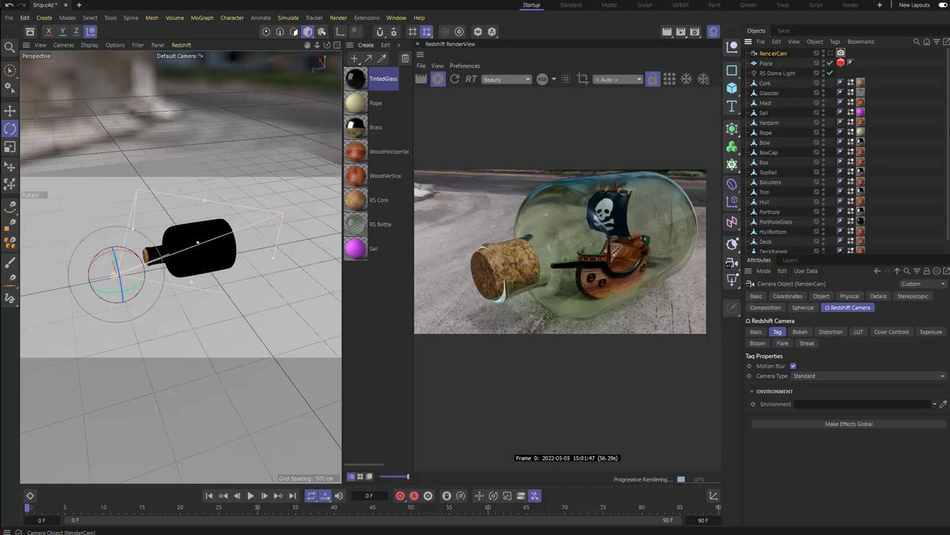
left_click(632, 80)
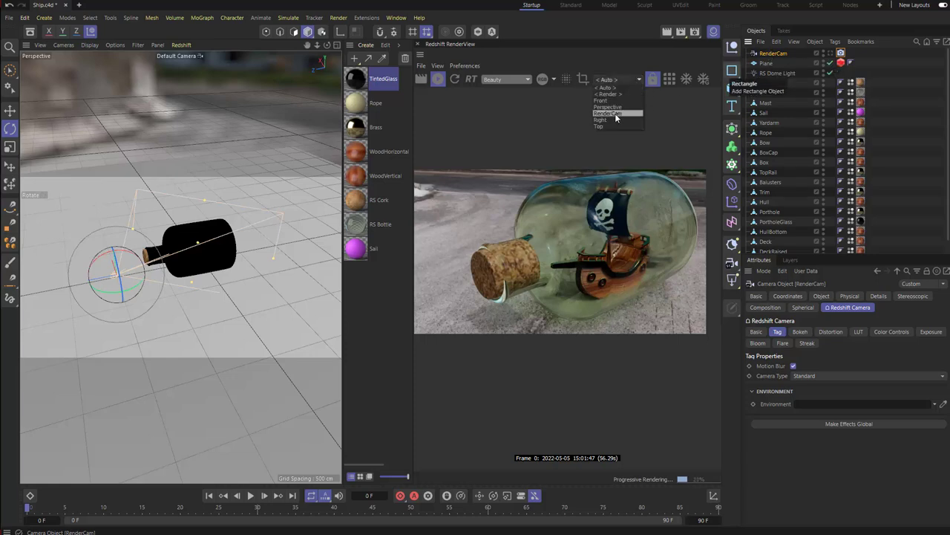
left_click(616, 113)
left_click_drag(251, 189, 201, 91, "alt")
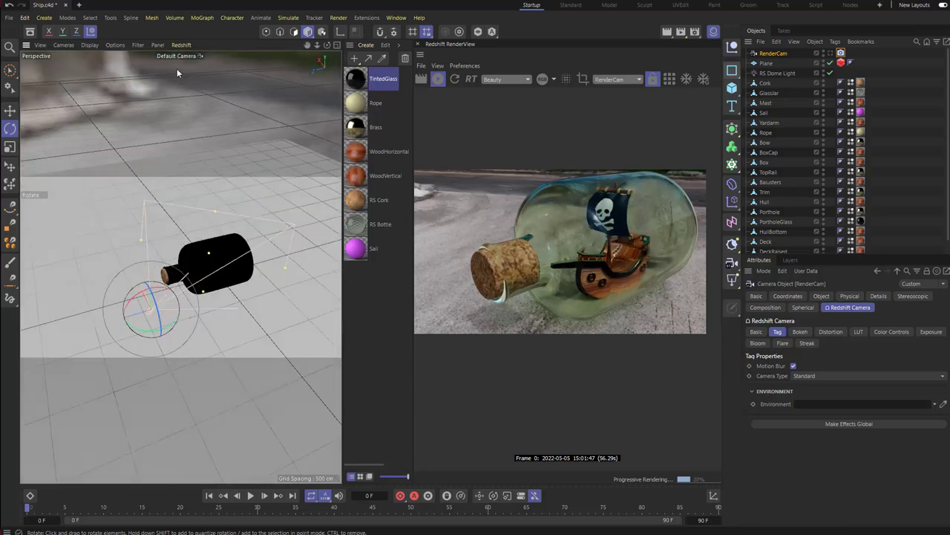
left_click_drag(259, 325, 237, 238, "alt")
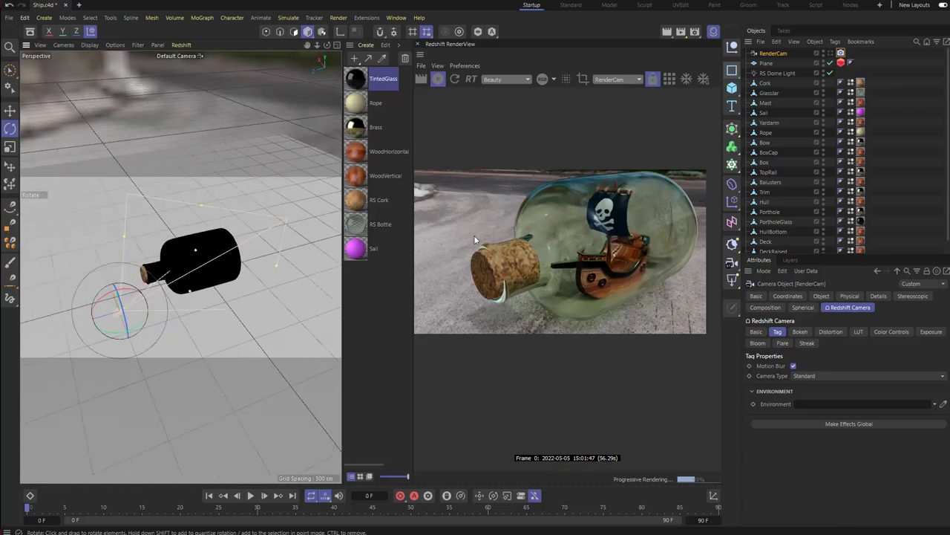
- Reframe the bottle more end-on from the cork side through RenderCam, and return the viewport to the default camera
left_click(830, 53)
left_click_drag(271, 217, 304, 212, "alt")
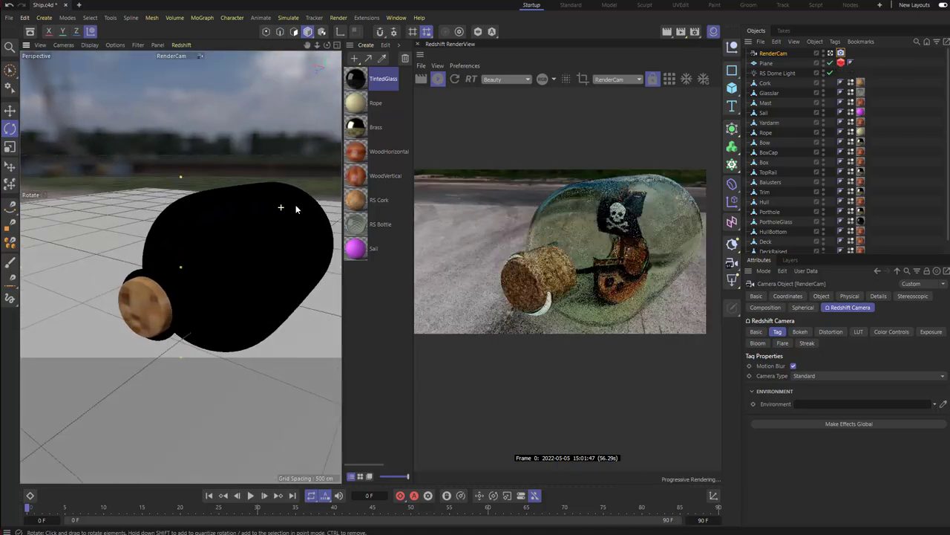
left_click(830, 54)
left_click_drag(200, 244, 186, 216, "alt")
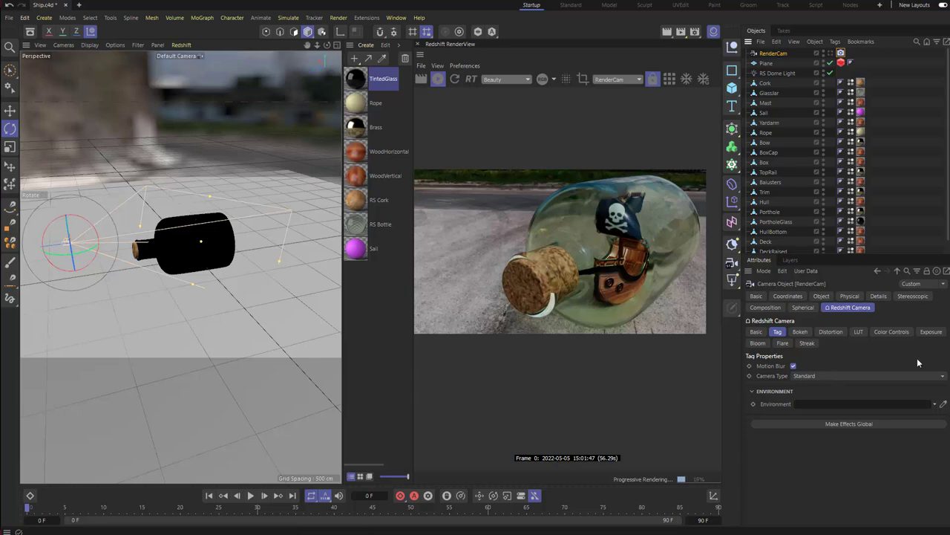
- Pick RenderCam's focus distance from the cork in the viewport
left_click(822, 296)
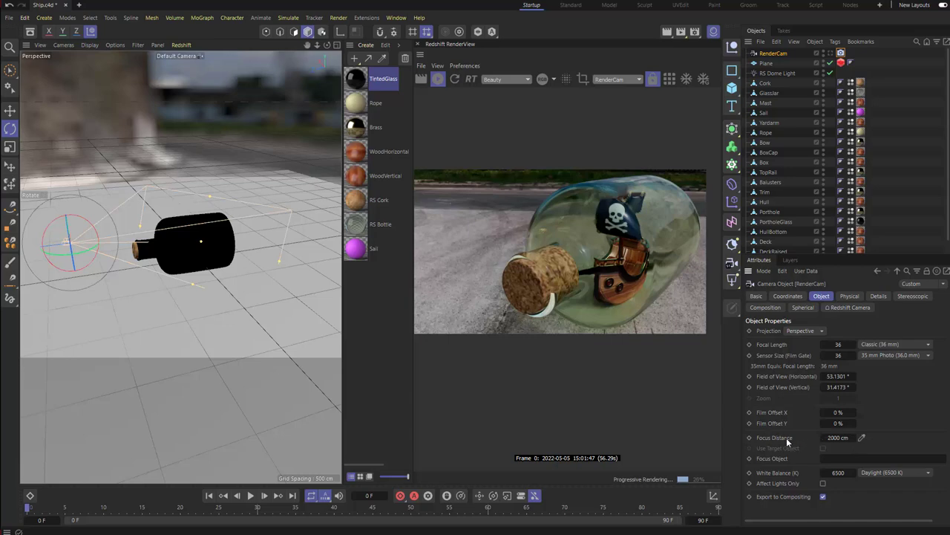
left_click(862, 438)
left_click(201, 241)
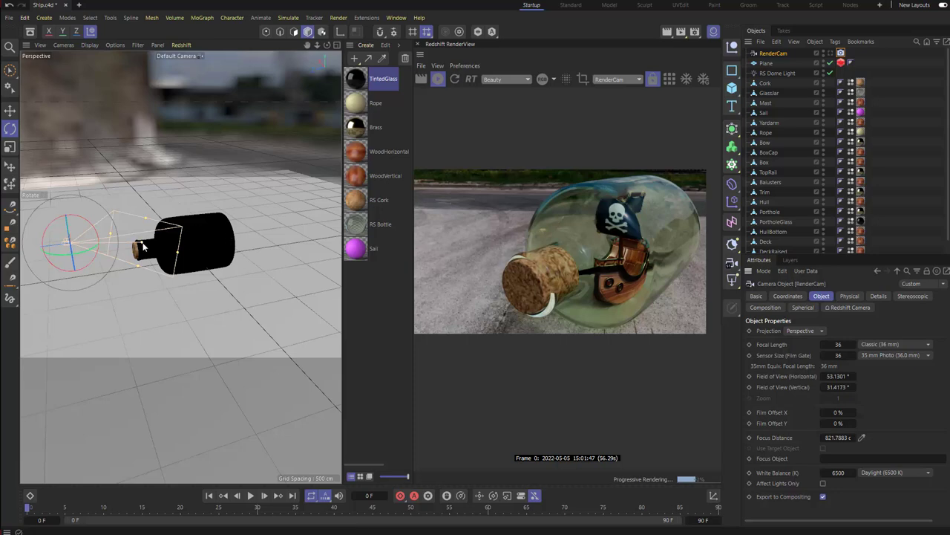
- Slide RenderCam's focus plane back through the bottle to a focus distance of about 1856 cm
left_click_drag(140, 242, 180, 242)
left_click_drag(141, 310, 177, 272, "alt")
mouse_move(187, 206)
left_mouse_down()
mouse_move(159, 217)
mouse_move(185, 221)
left_mouse_up()
middle_click(192, 206)
scroll(275, 200, "down", 4)
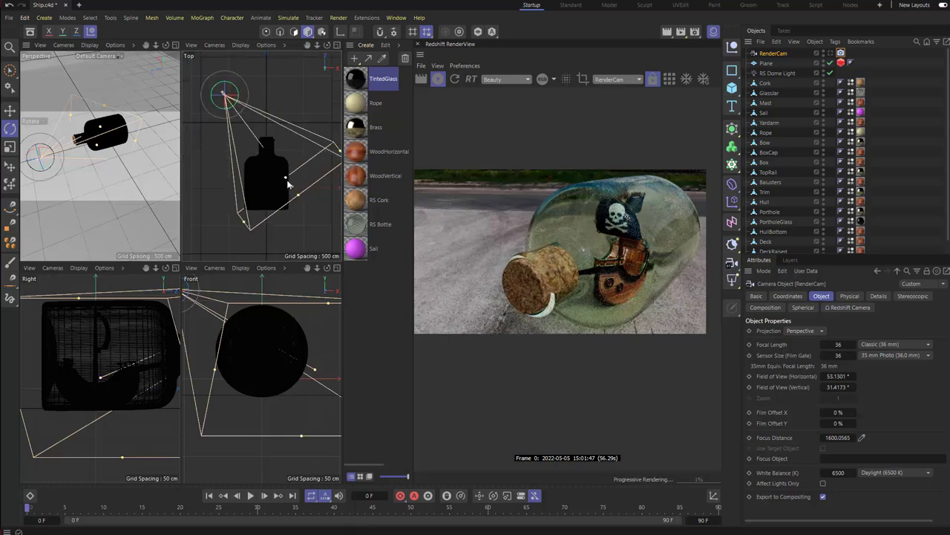
left_click_drag(294, 192, 289, 214)
- Refocus RenderCam on the cork's end face by sampling its focus distance in the perspective view
middle_click(124, 170)
left_click_drag(199, 246, 155, 228, "alt")
right_click_drag(154, 229, 212, 246, "alt")
left_click_drag(213, 247, 223, 235, "alt")
left_click(861, 438)
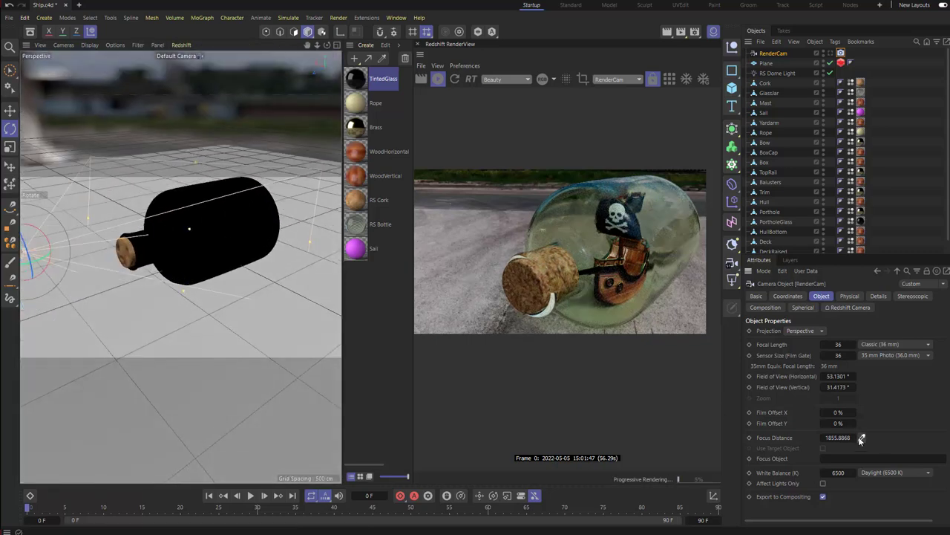
left_click(131, 256)
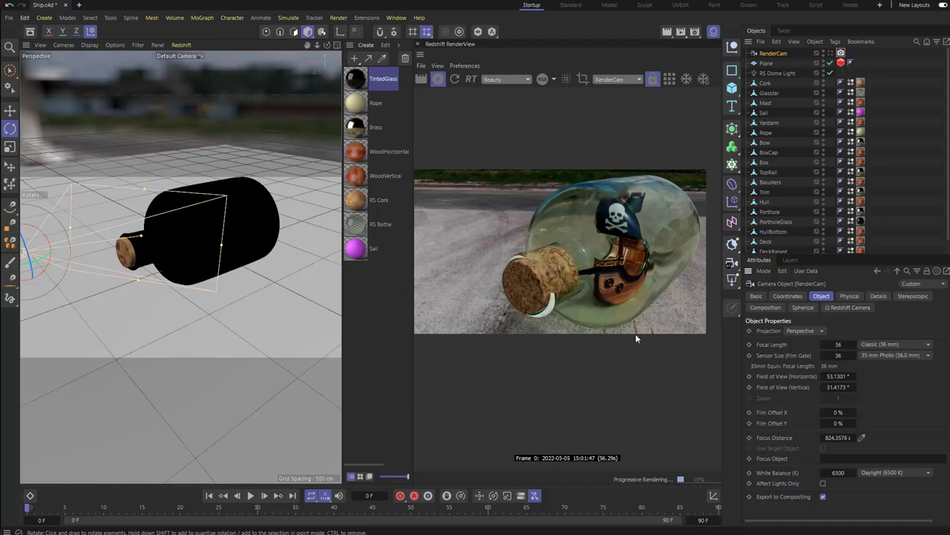
- Override and enable RenderCam's Redshift bokeh, deriving only Focus Distance from the camera, with a CoC Radius of 37.43
left_click(848, 307)
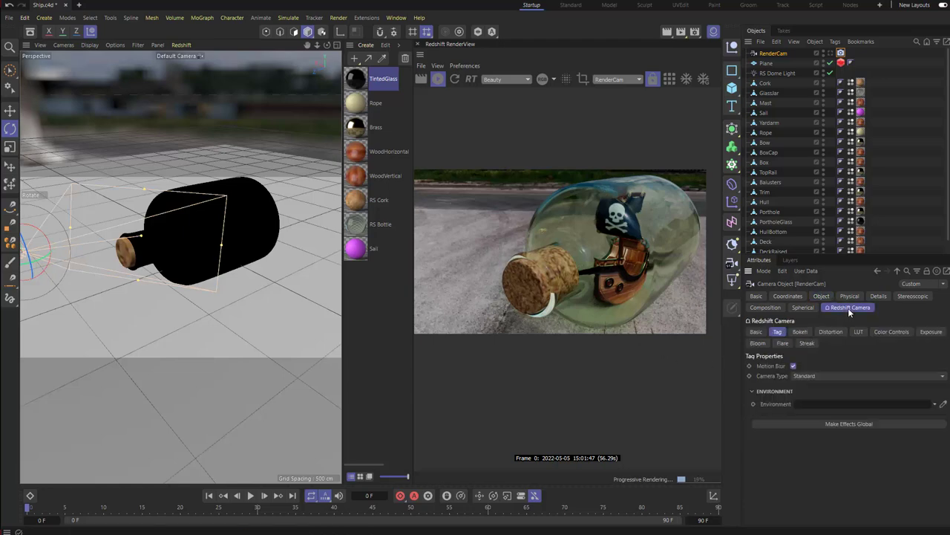
left_click(799, 333)
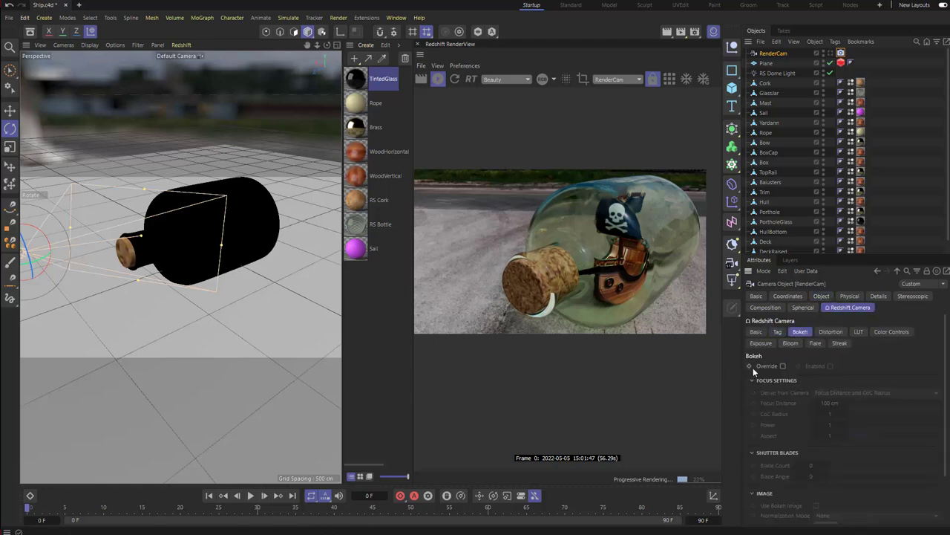
left_click(782, 366)
left_click(830, 366)
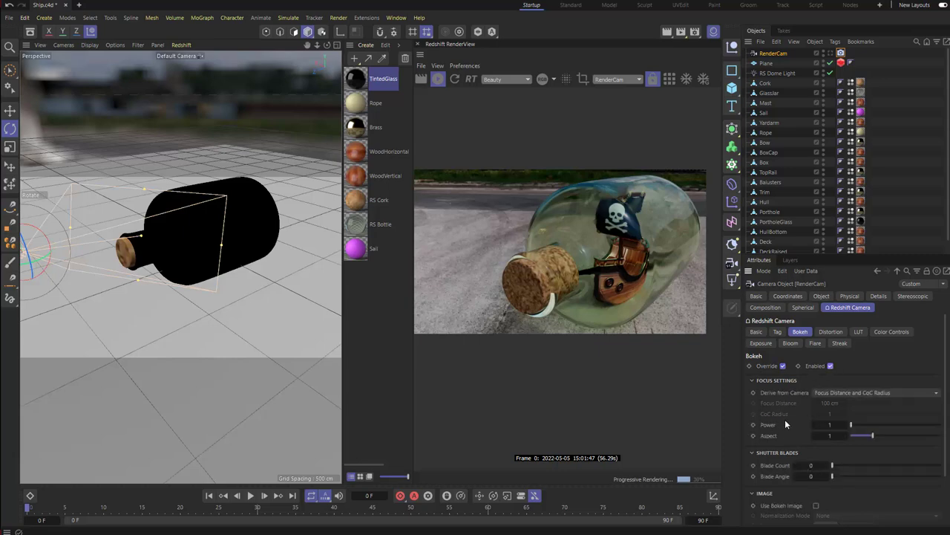
left_click(854, 392)
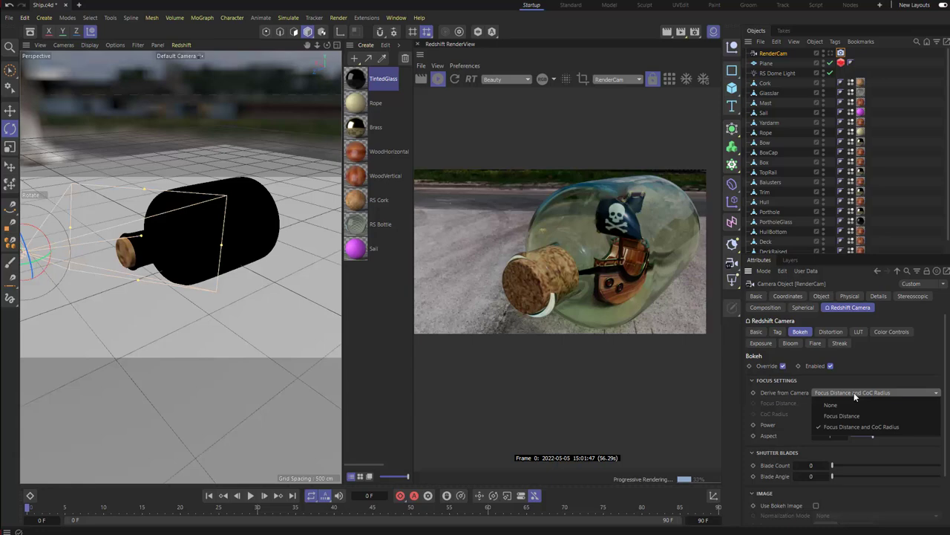
left_click(842, 416)
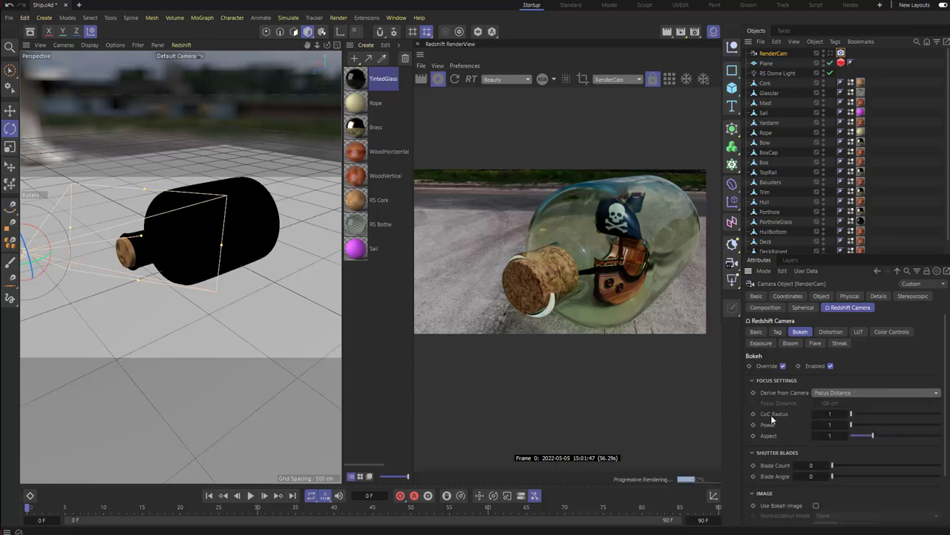
left_click_drag(851, 414, 884, 415)
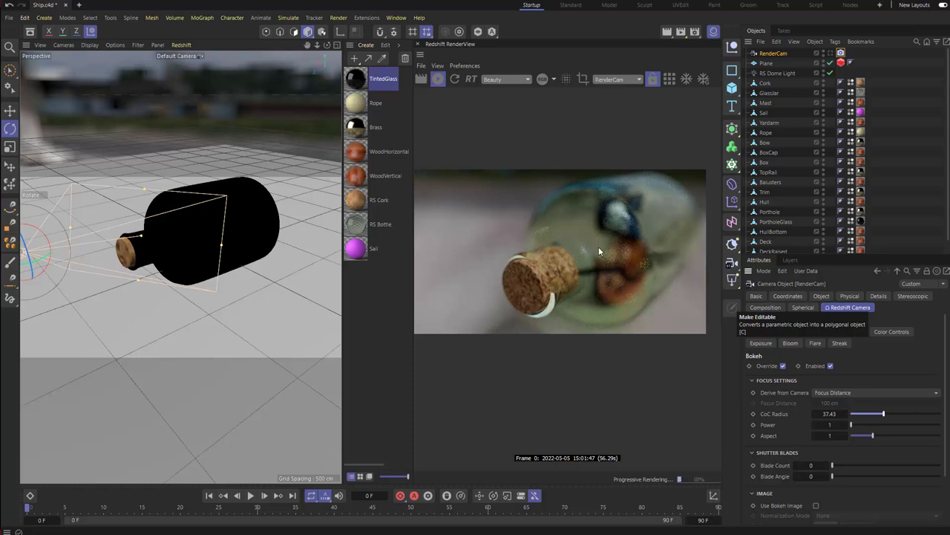
- Shift RenderCam's focus plane back to the ship, and pick the focus distance on the cork again
left_click_drag(231, 265, 201, 281, "alt")
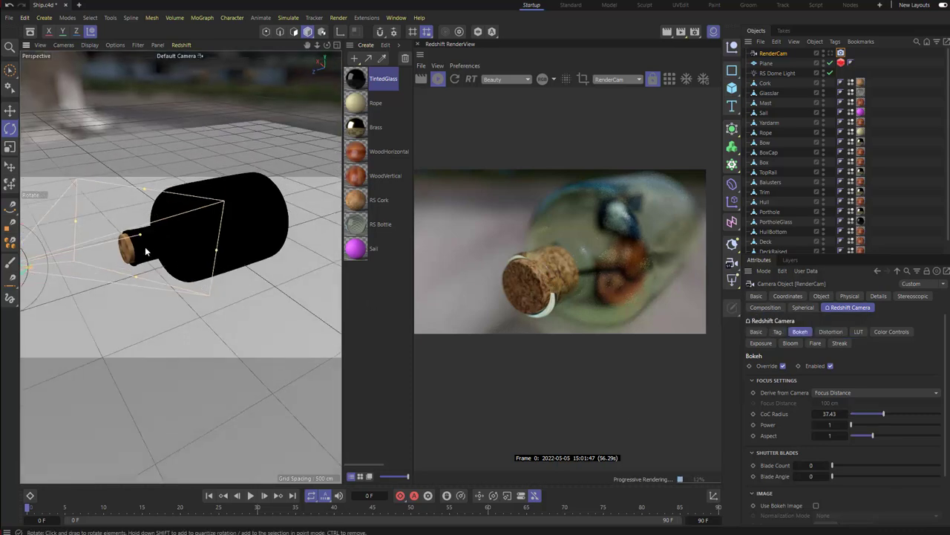
left_click_drag(141, 238, 174, 237)
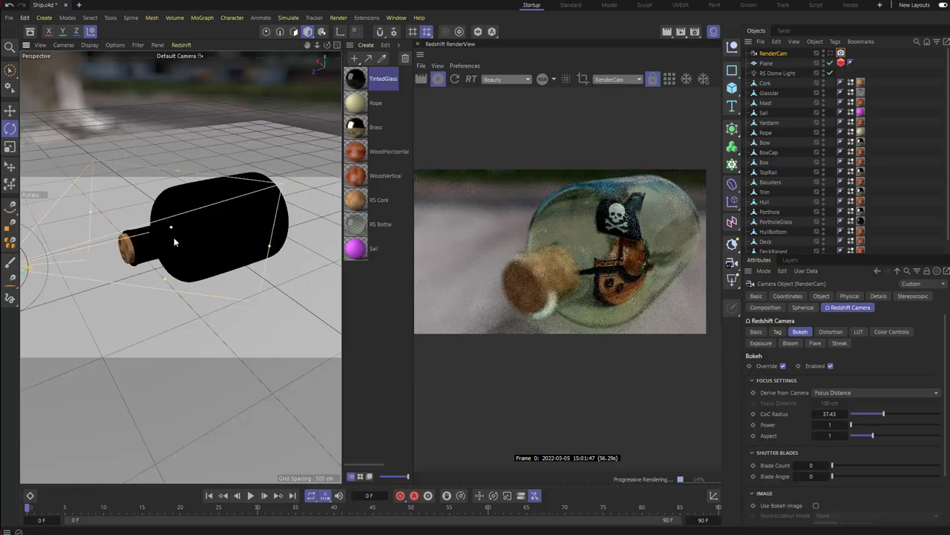
left_click(821, 297)
left_click(861, 437)
left_click(195, 324)
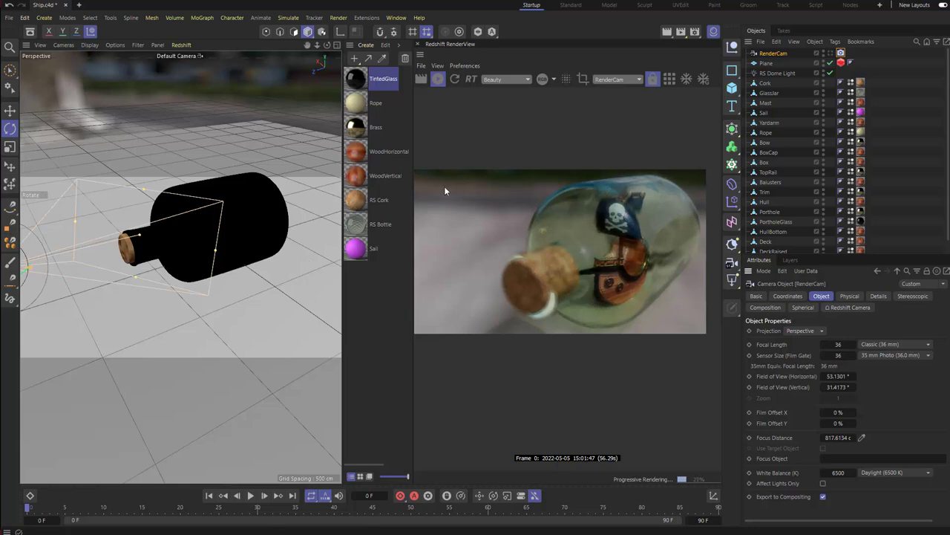
- Look through RenderCam, adjust its framing slightly, and pick its focus distance behind the cork and then on the cork
left_click(831, 53)
left_click(831, 53)
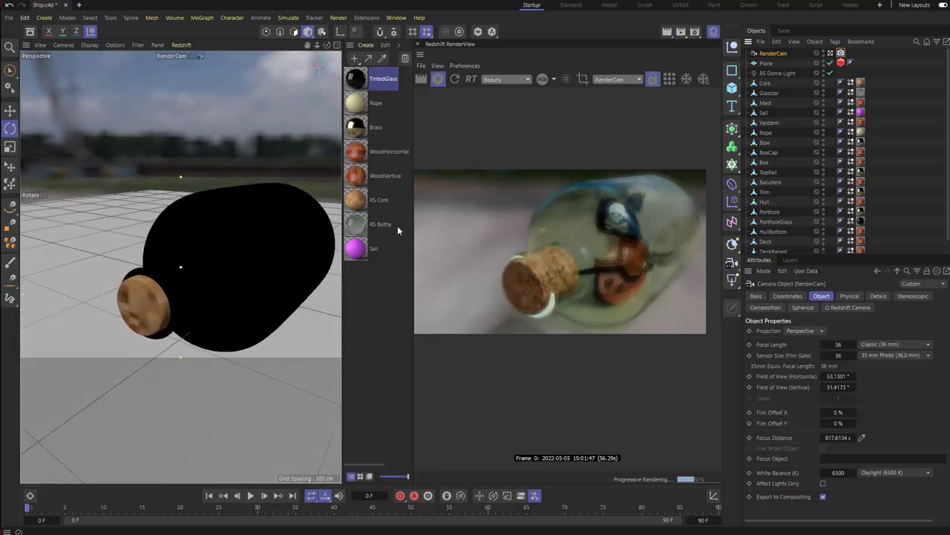
left_click_drag(322, 216, 320, 214, "alt")
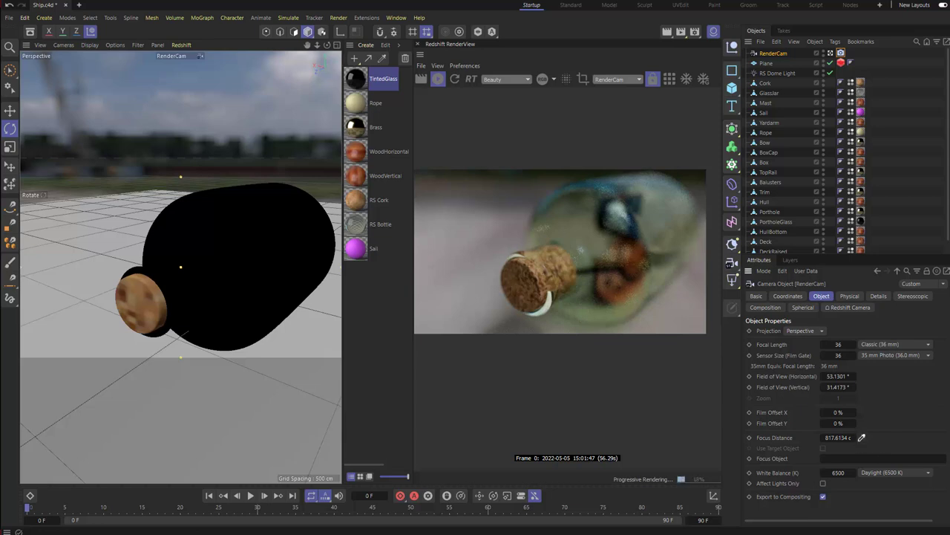
left_click(862, 437)
left_click(297, 371)
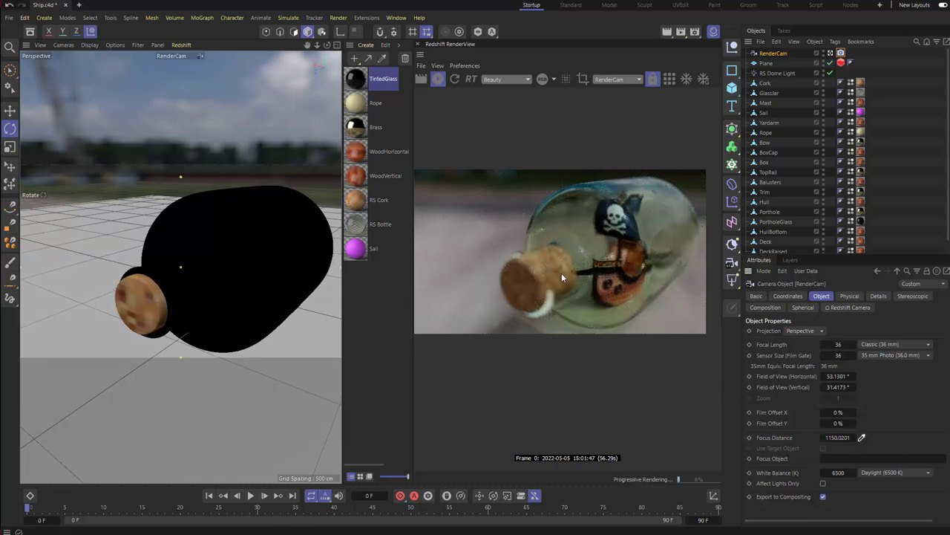
left_click(130, 265)
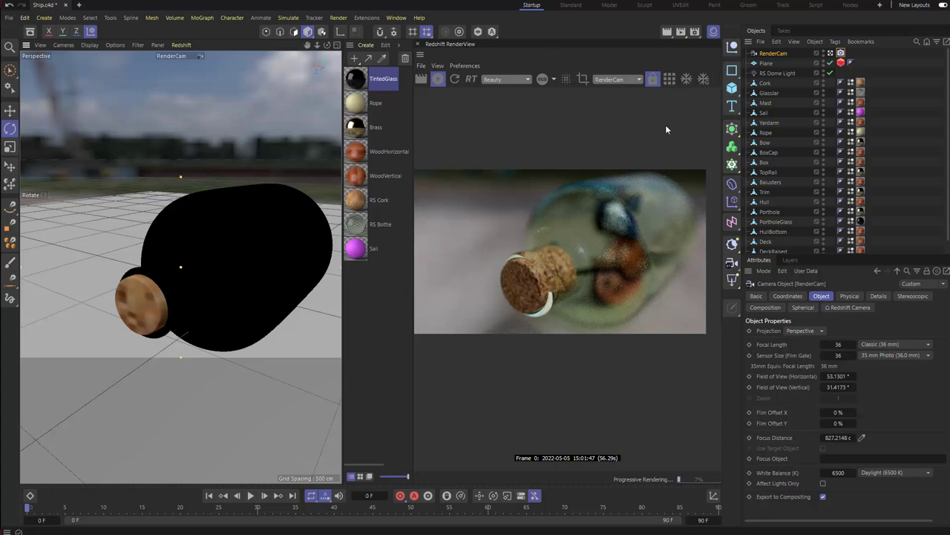
- Set RenderCam's focus distance on the ship by picking the focus point directly in the RenderView image
left_click(718, 81)
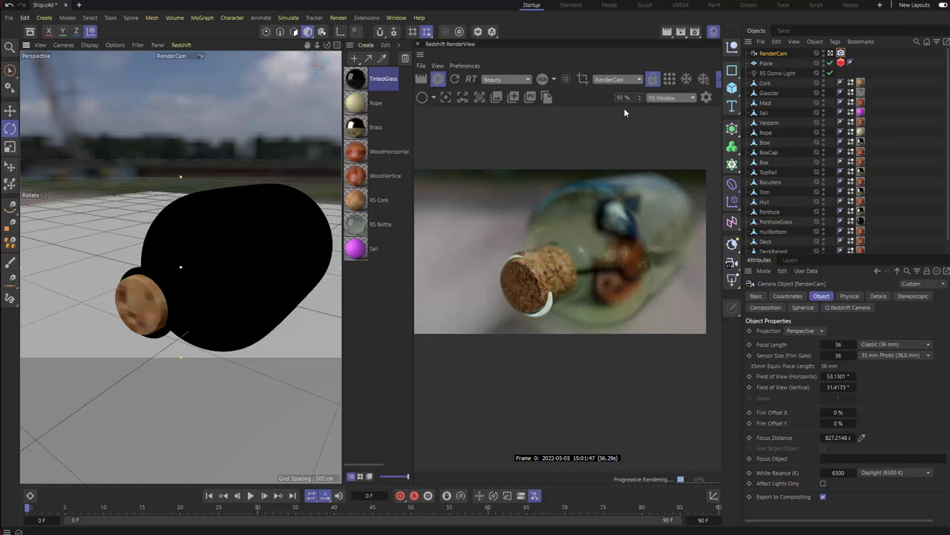
left_click(446, 97)
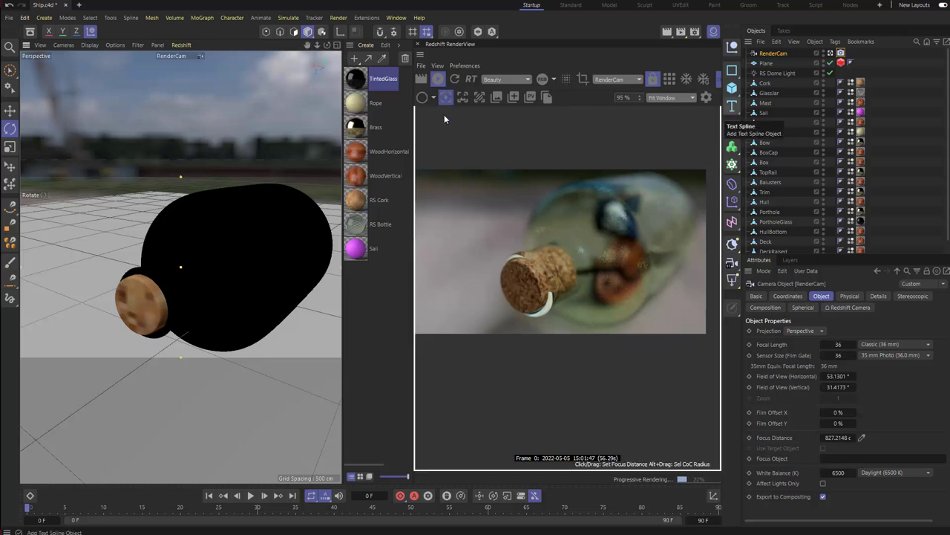
left_click(592, 214)
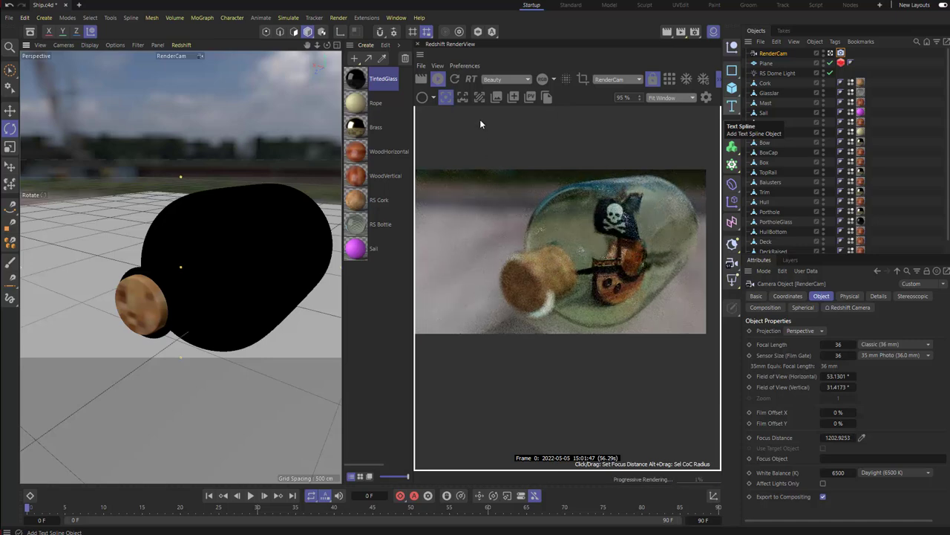
left_click(445, 101)
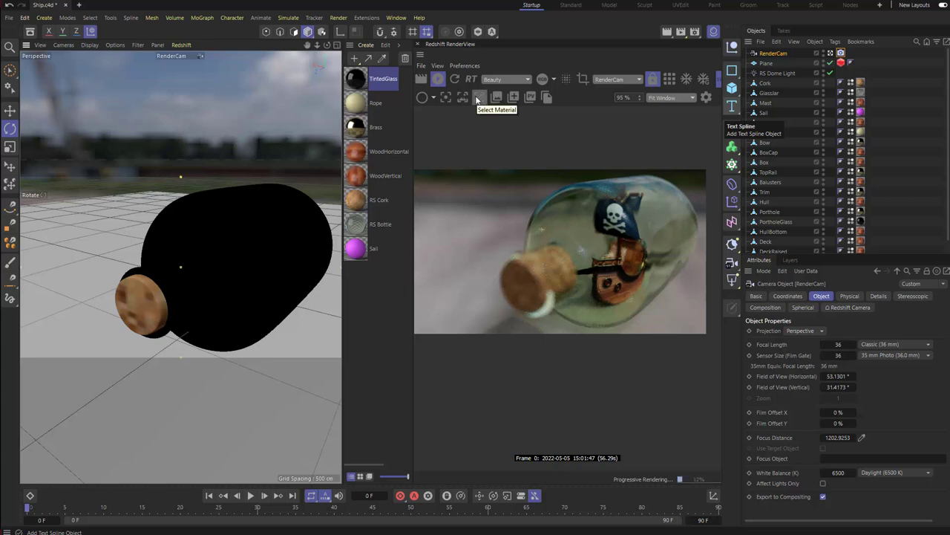
- Preview the RenderView in plain clay shading, and restore the normal material rendering
left_click(433, 98)
left_click(431, 124)
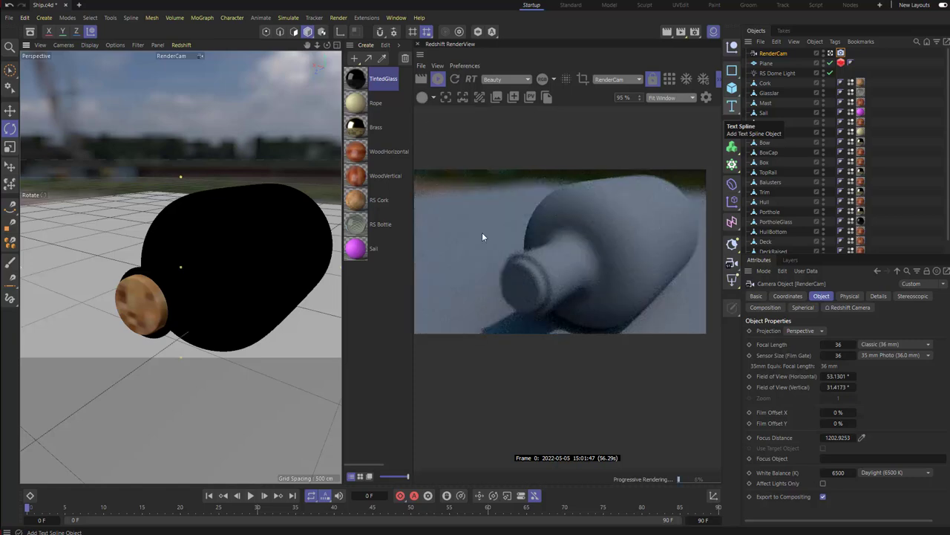
left_click(434, 98)
left_click(434, 114)
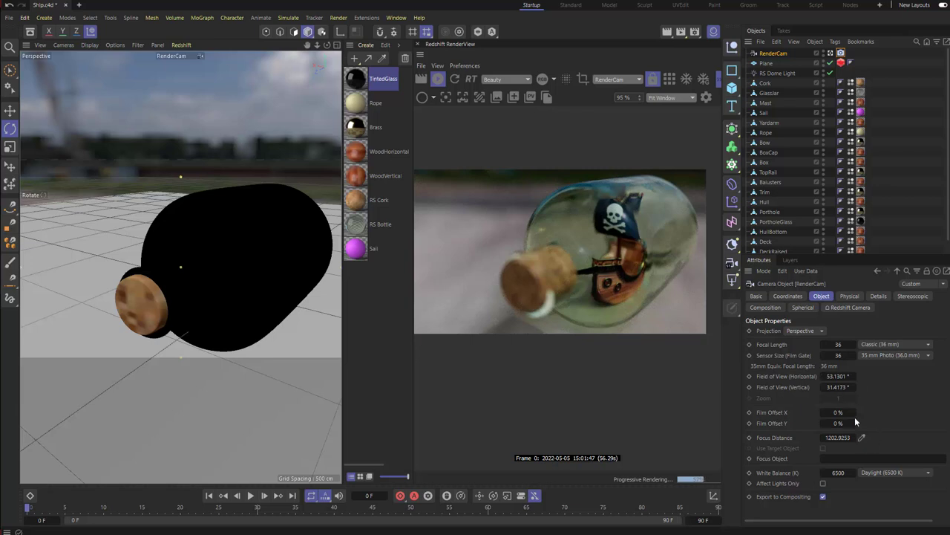
- Create a null named Camera.Focus and assign it as RenderCam's focus object
left_click(44, 17)
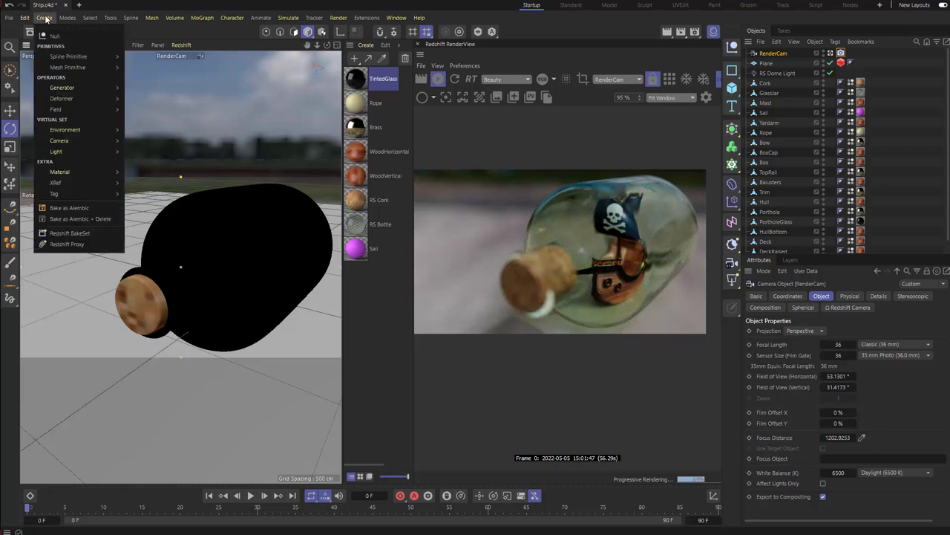
left_click(51, 37)
double_click(767, 53)
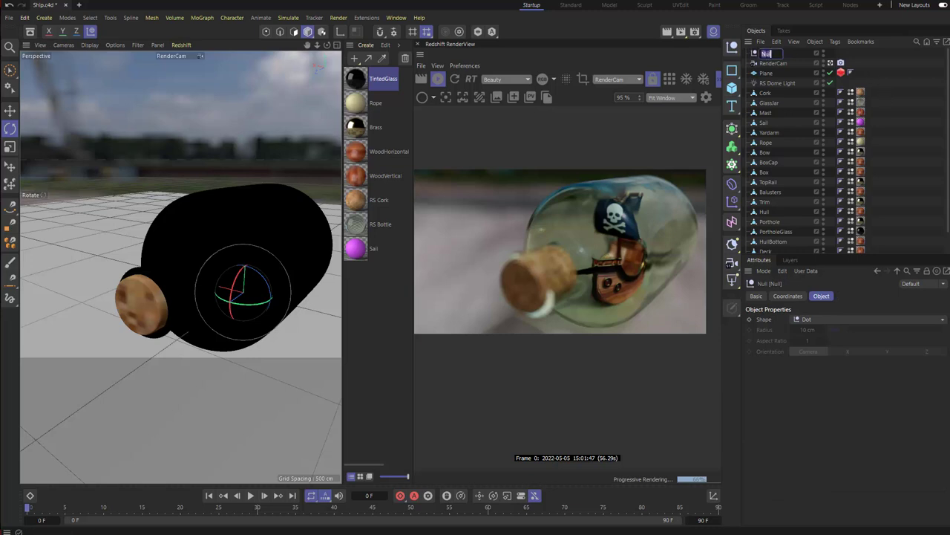
type("Camera.Focus")
key("Return")
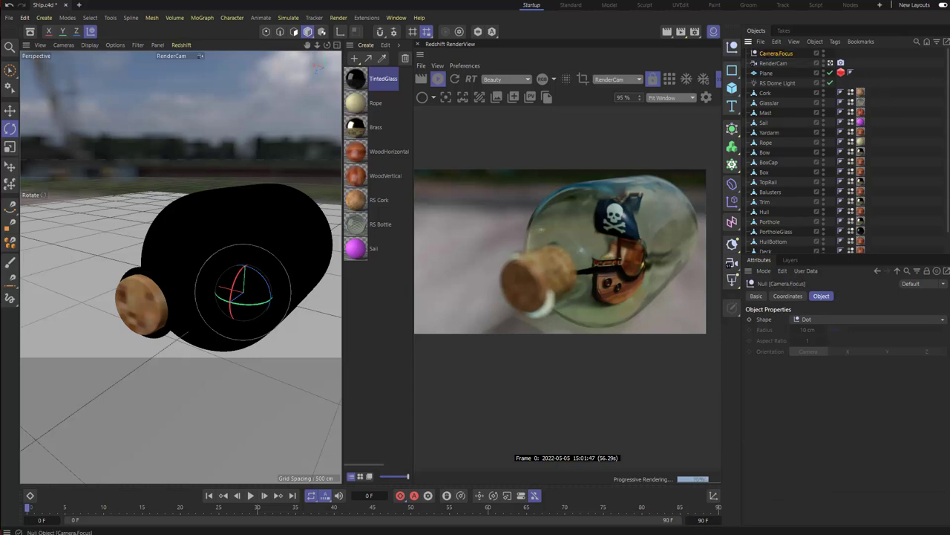
left_click(778, 63)
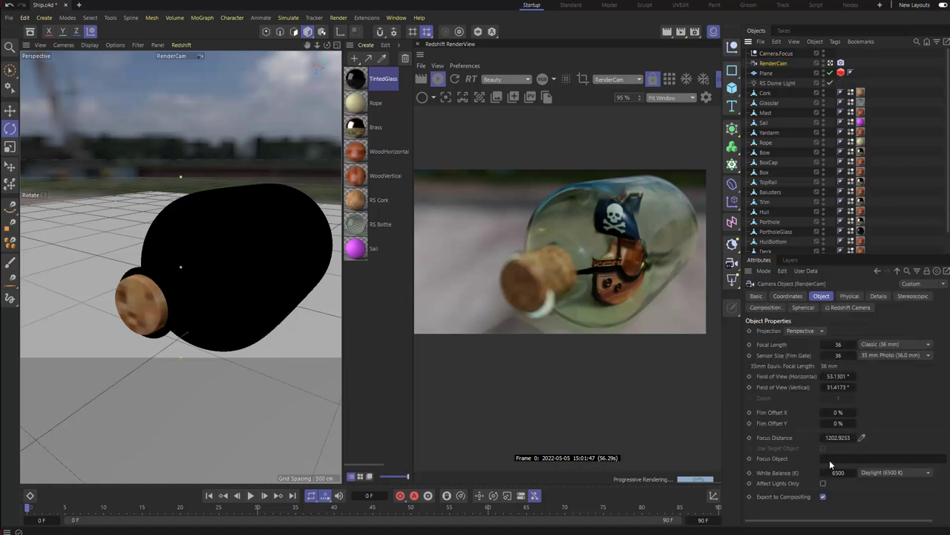
left_click_drag(827, 83, 839, 458)
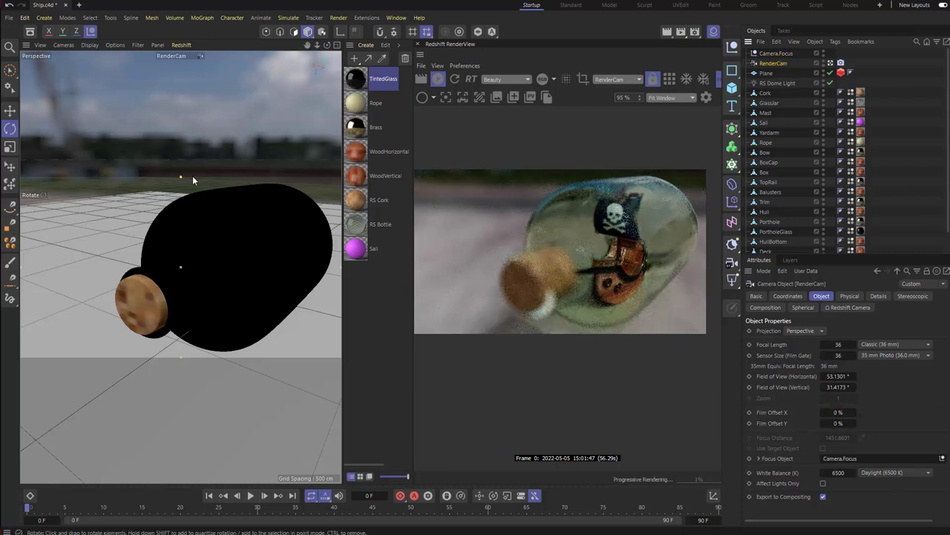
- Show all four views, leave RenderCam's view, and move the Camera.Focus null within the bottle
middle_click(189, 179)
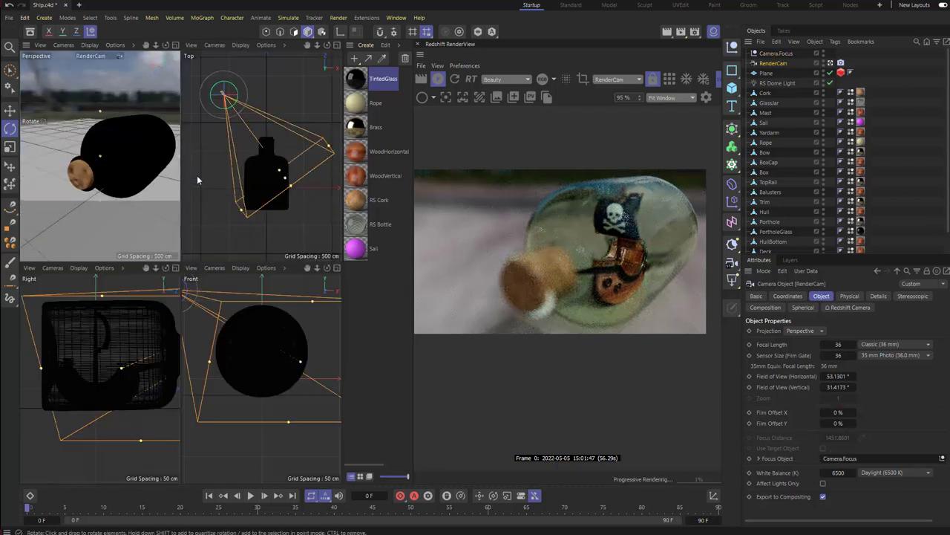
left_click(831, 63)
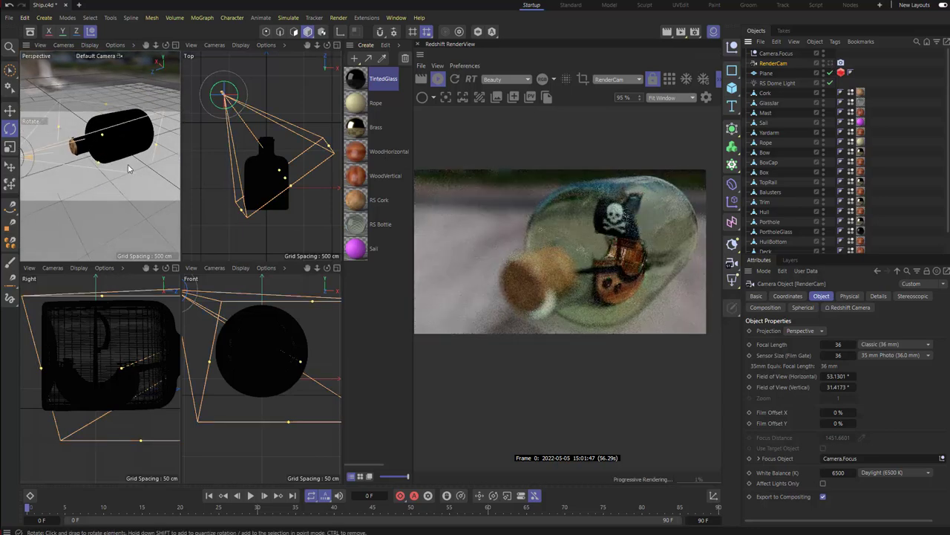
left_click_drag(136, 170, 109, 176, "alt")
right_click_drag(117, 158, 99, 152, "alt")
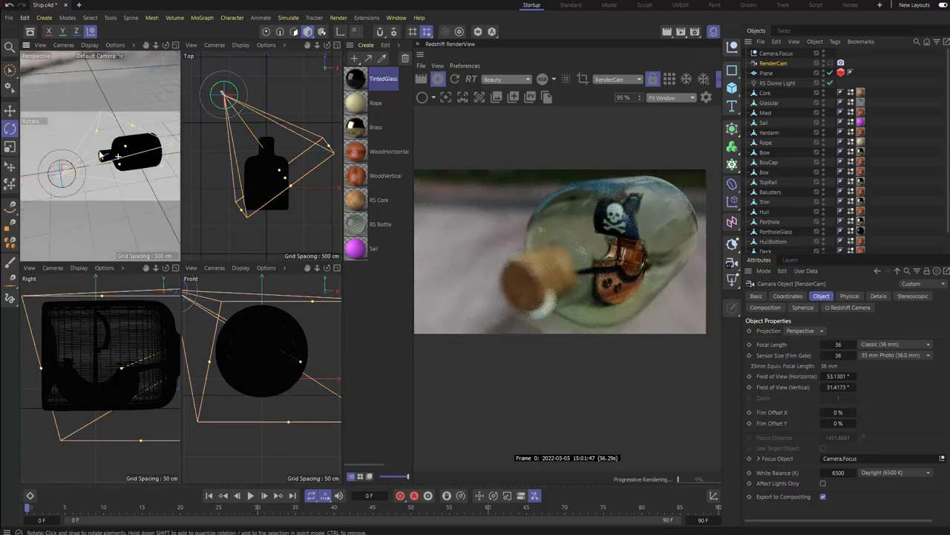
left_click(786, 55)
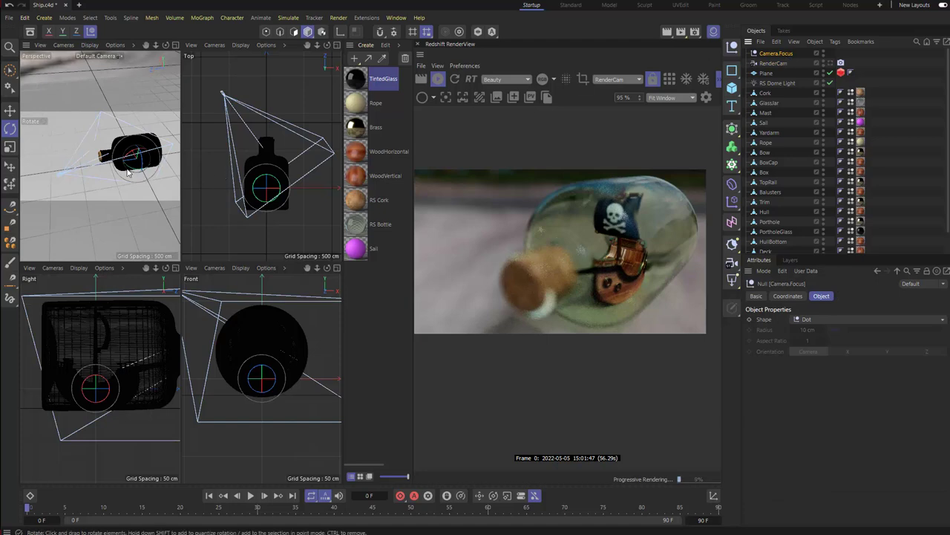
key("e")
mouse_move(123, 169)
left_mouse_down()
mouse_move(96, 168)
mouse_move(119, 161)
mouse_move(105, 165)
mouse_move(109, 176)
mouse_move(120, 154)
left_mouse_up()
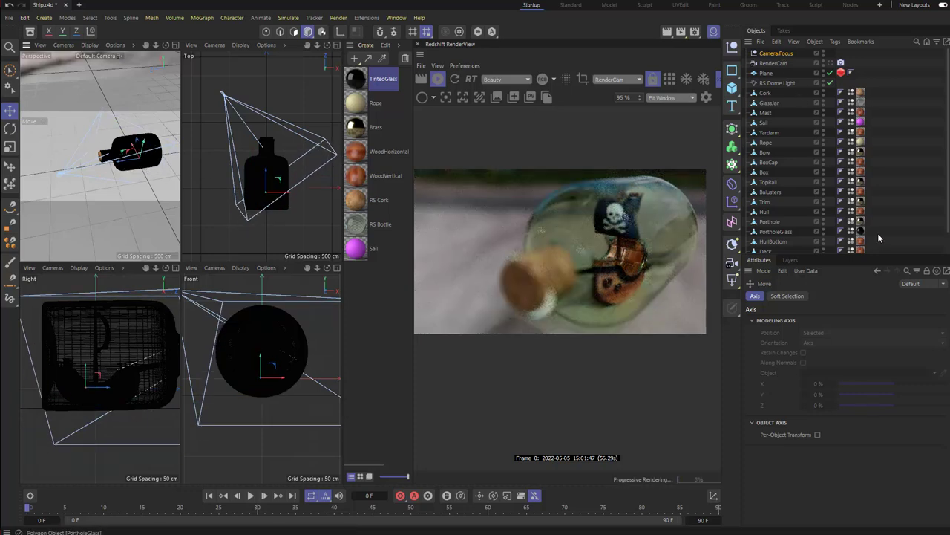
- Add a Target animation tag to RenderCam with Camera.Focus as its target object
left_click(780, 64)
right_click(781, 65)
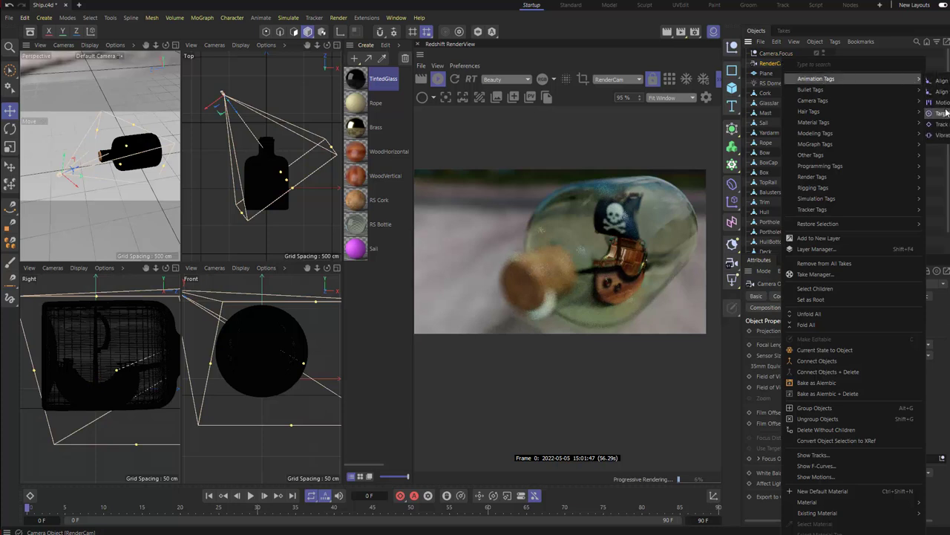
left_click(946, 114)
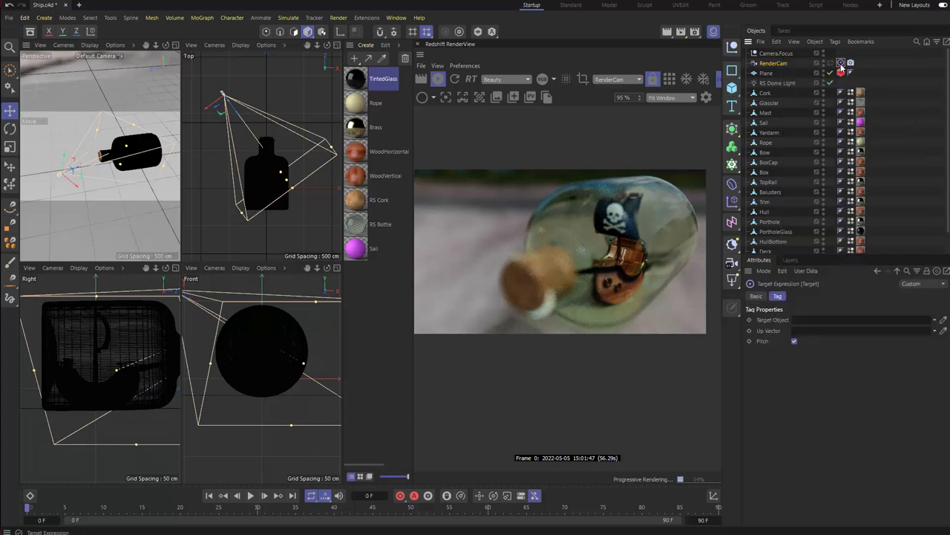
left_click(771, 55)
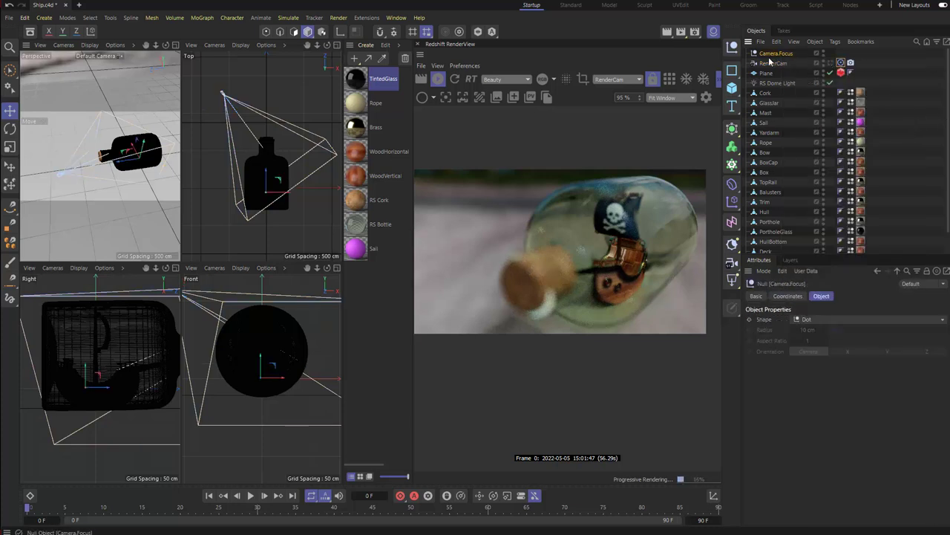
left_click(826, 64)
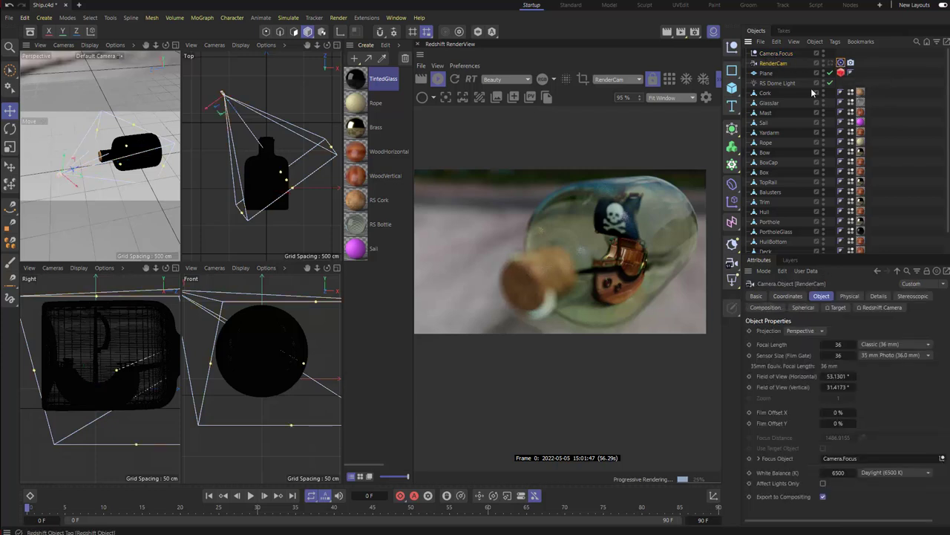
left_click(779, 56)
left_click(840, 63)
left_click_drag(789, 55, 817, 321)
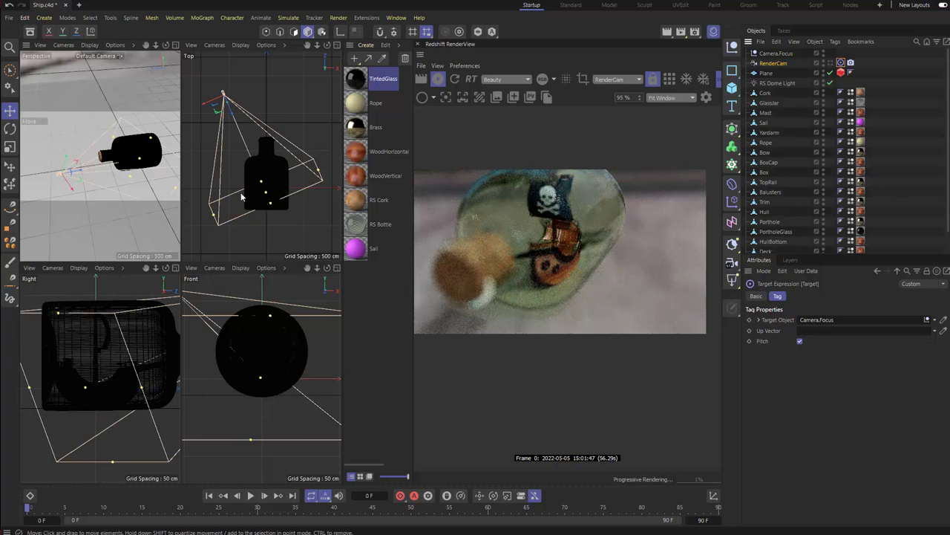
- Shift the Camera.Focus null to re-aim RenderCam, and delete the null together with RenderCam's Target tag
left_click(776, 54)
left_click_drag(124, 156, 139, 145)
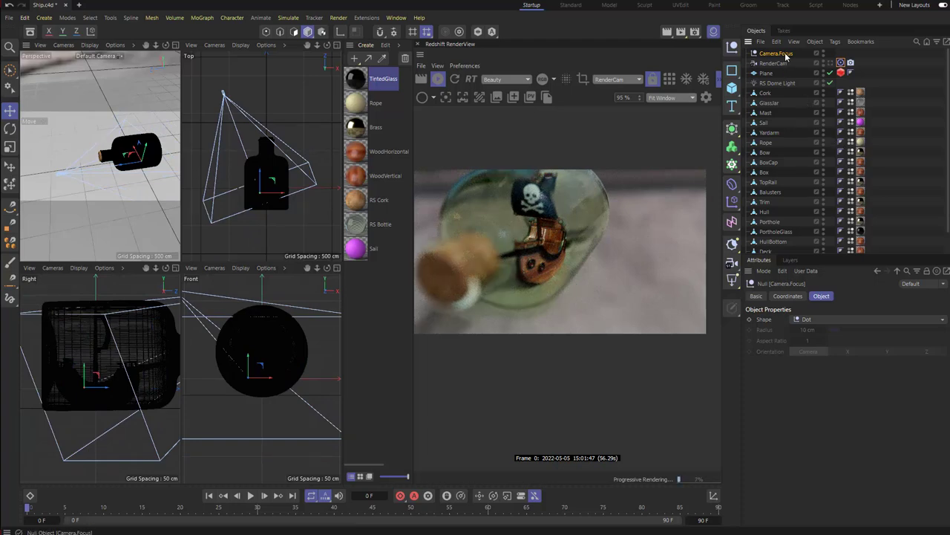
key("Delete")
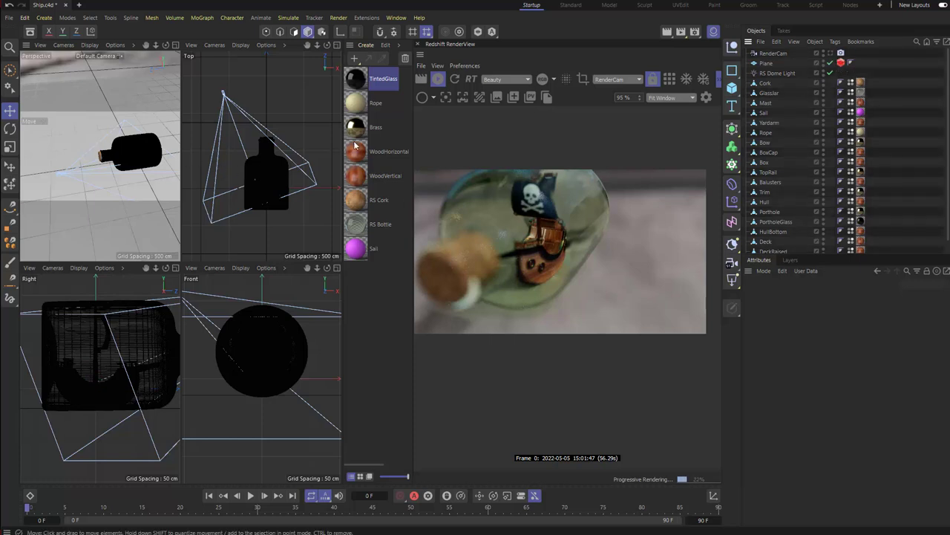
- Return to the single view through RenderCam and reframe it on the bottle
middle_click(87, 128)
left_click(830, 53)
left_click_drag(190, 200, 203, 178, "alt")
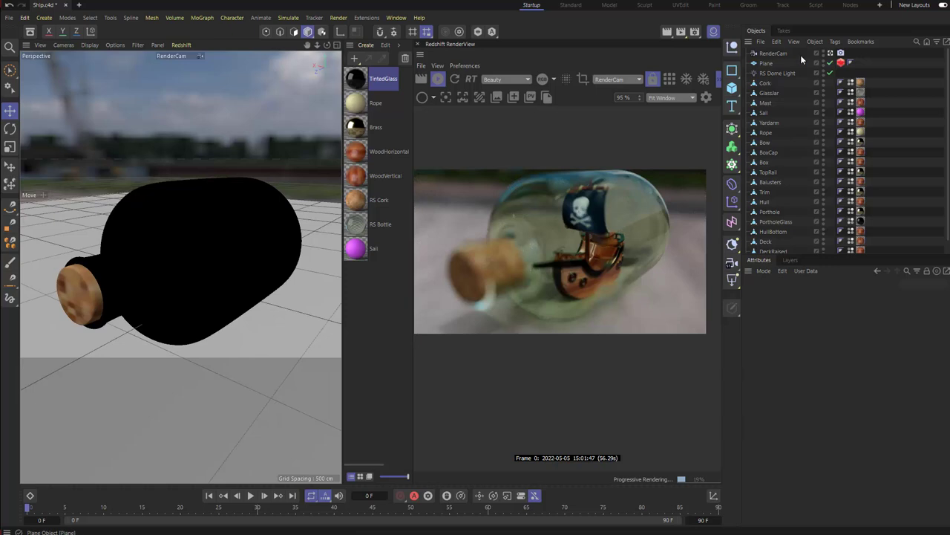
- Set RenderCam's Redshift bokeh CoC Radius to 14.48
left_click(777, 55)
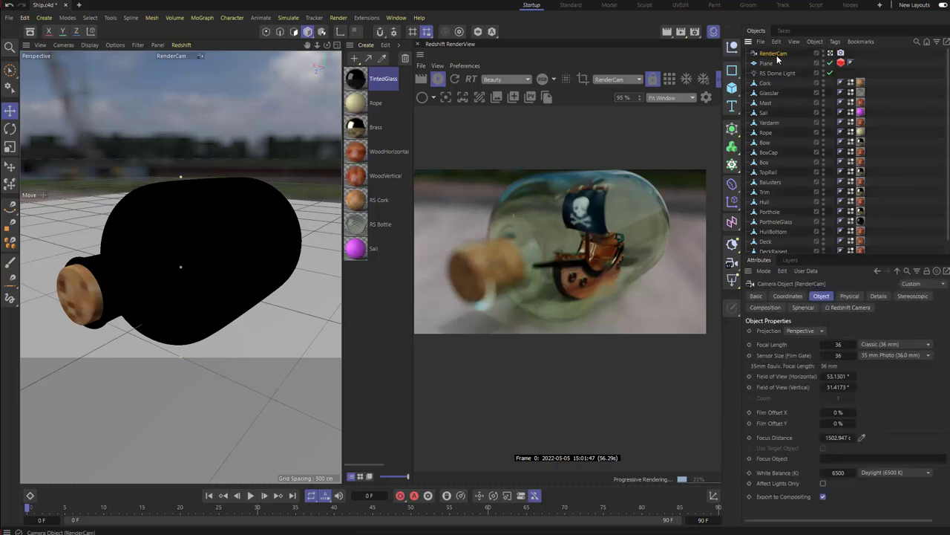
left_click(843, 308)
left_click_drag(876, 419, 863, 414)
- Reframe RenderCam at a greater distance so the whole bottle sits within the rendered image with the horizon behind it
right_click_drag(192, 200, 175, 199, "alt")
left_click_drag(175, 199, 193, 234, "alt")
right_click_drag(193, 234, 176, 211, "alt")
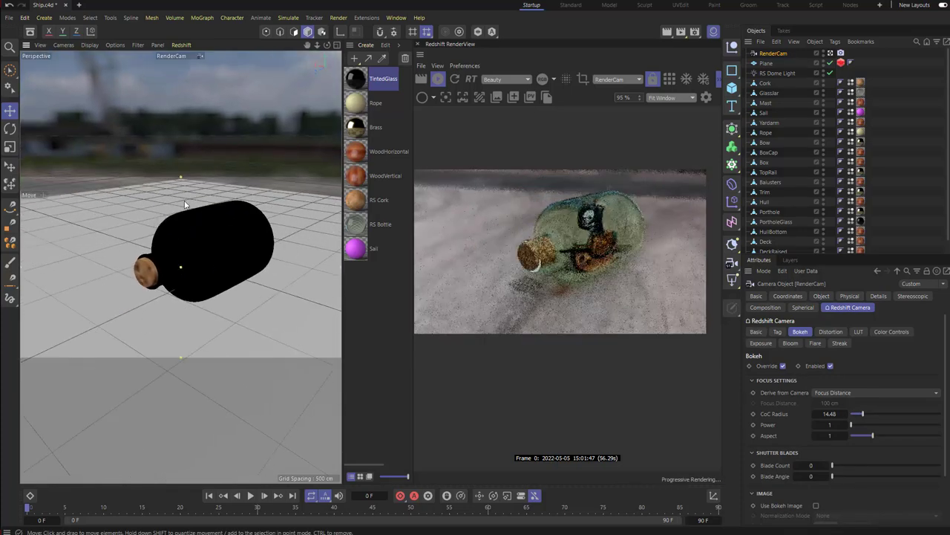
middle_click_drag(175, 207, 175, 225, "alt")
right_click_drag(175, 225, 191, 216, "alt")
middle_click_drag(190, 216, 193, 199, "alt")
left_click_drag(196, 205, 187, 239, "alt")
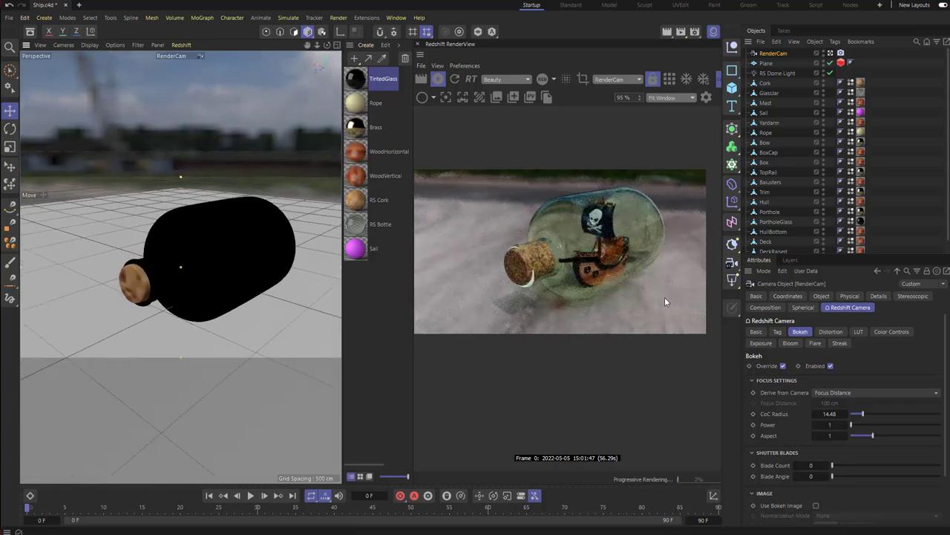
- Search the Asset Browser for "backplate", open the BackplateZBrush category, and widen the browser
left_click(30, 31)
left_click(75, 78)
type("backplate")
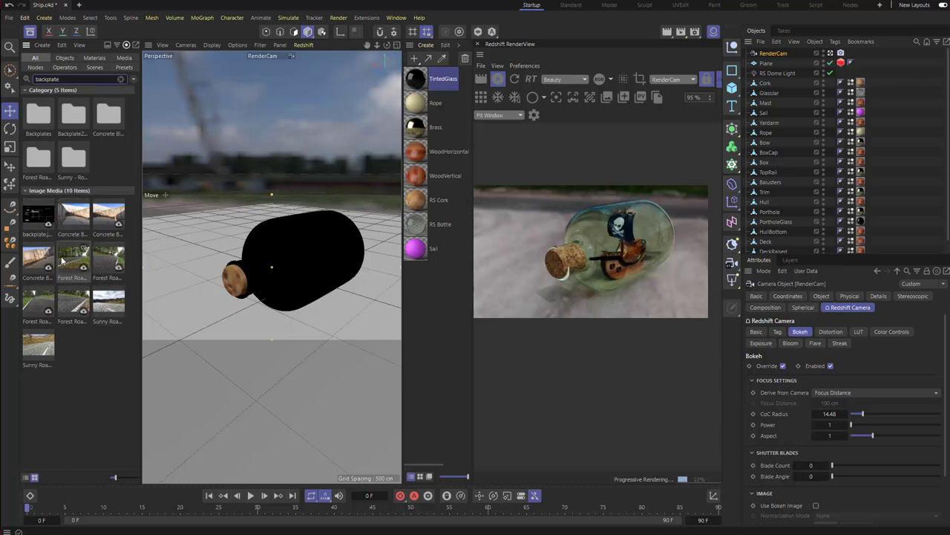
double_click(73, 115)
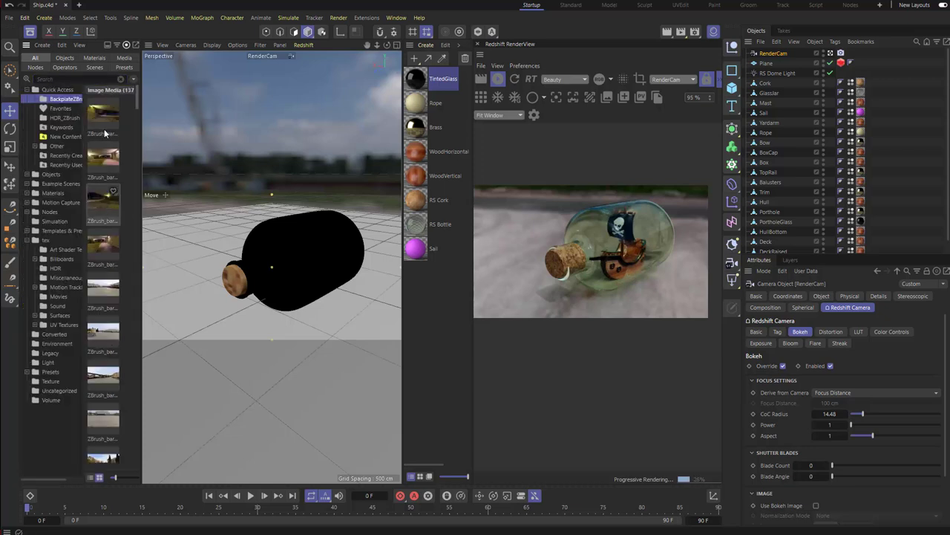
left_click_drag(141, 121, 165, 122)
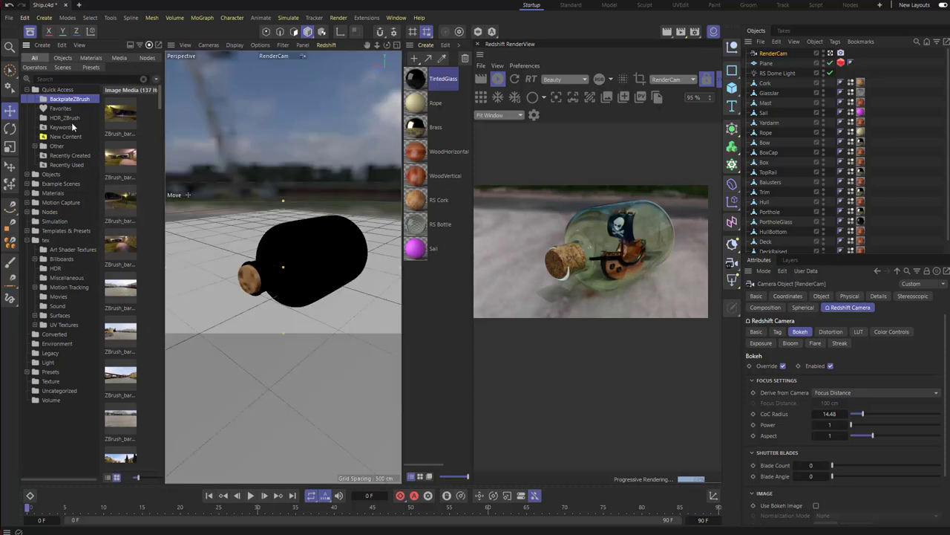
- Create an asset category named test inside the BackplateZBrush category, using the Preferences database
left_click(58, 90)
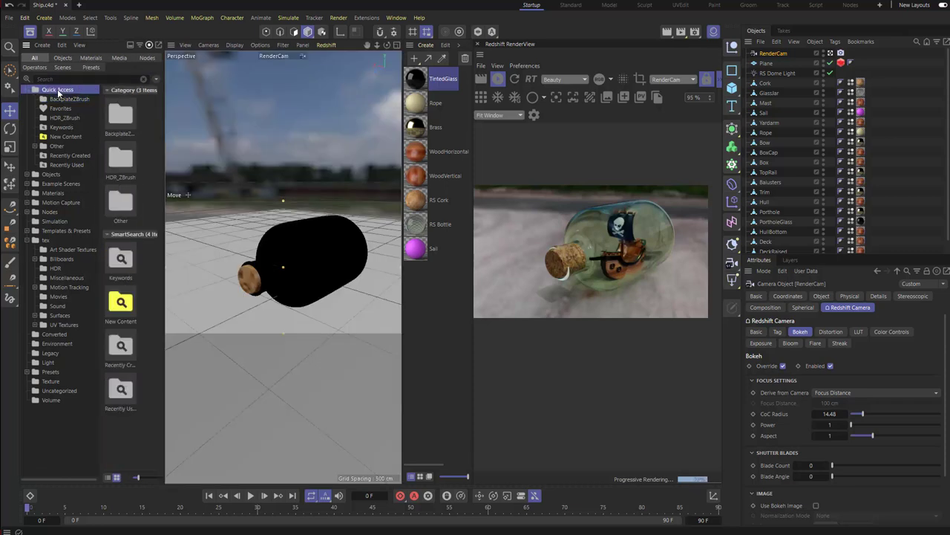
right_click(58, 91)
left_click(81, 98)
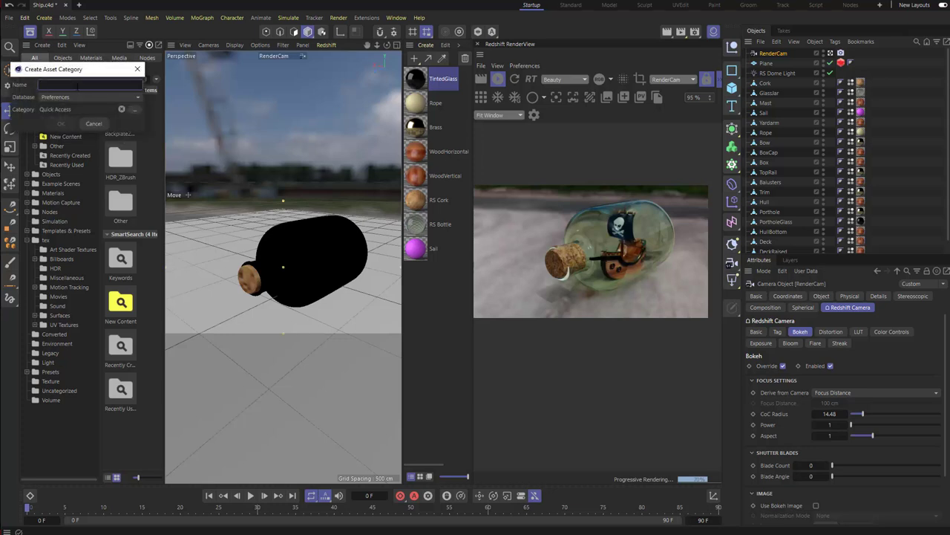
type("test")
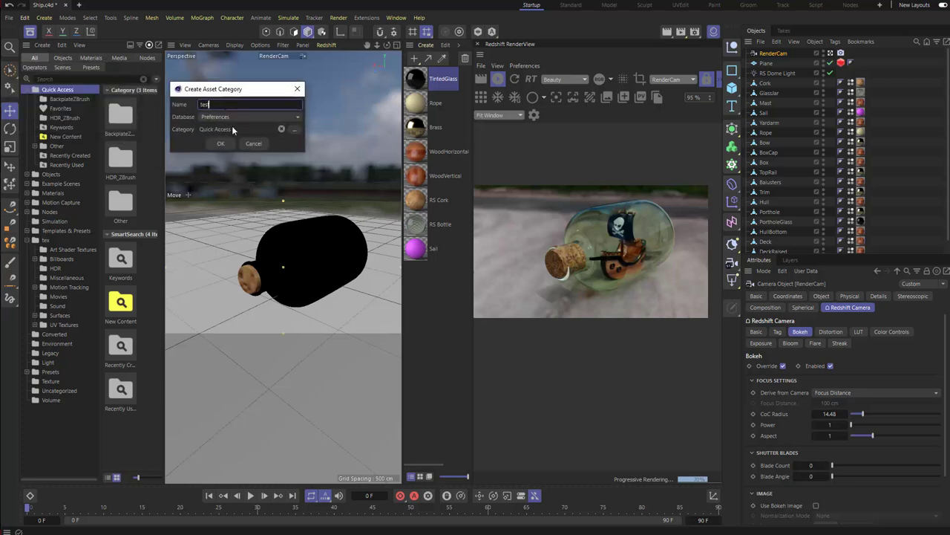
left_click(294, 130)
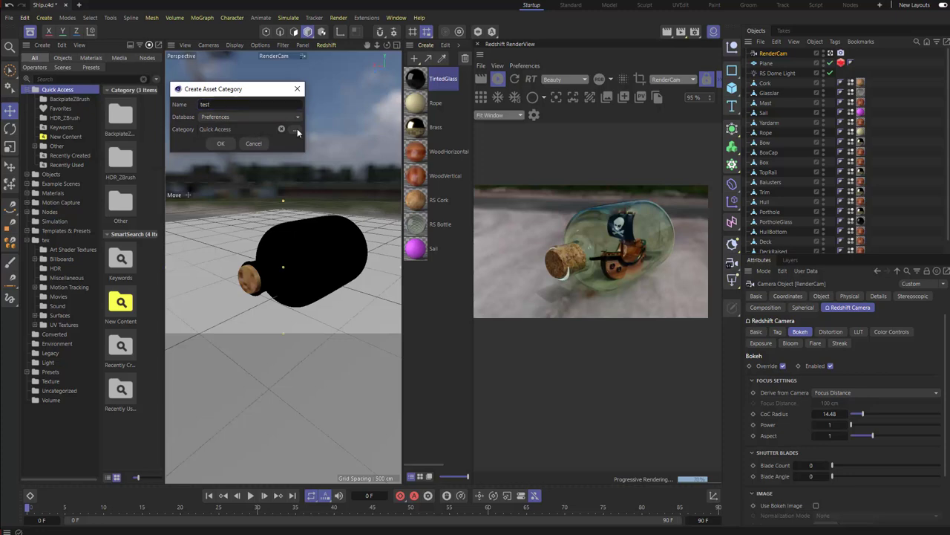
left_click(233, 29)
left_click(235, 12)
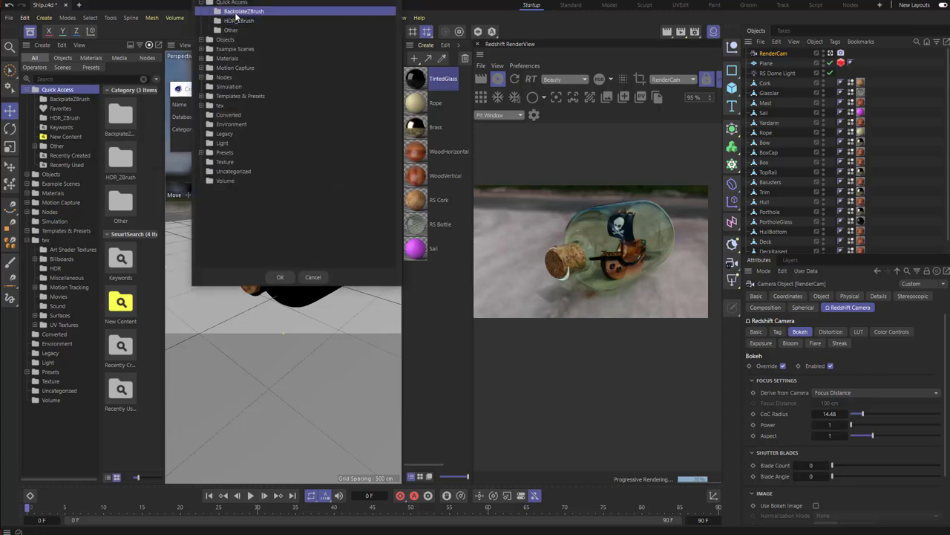
left_click(279, 276)
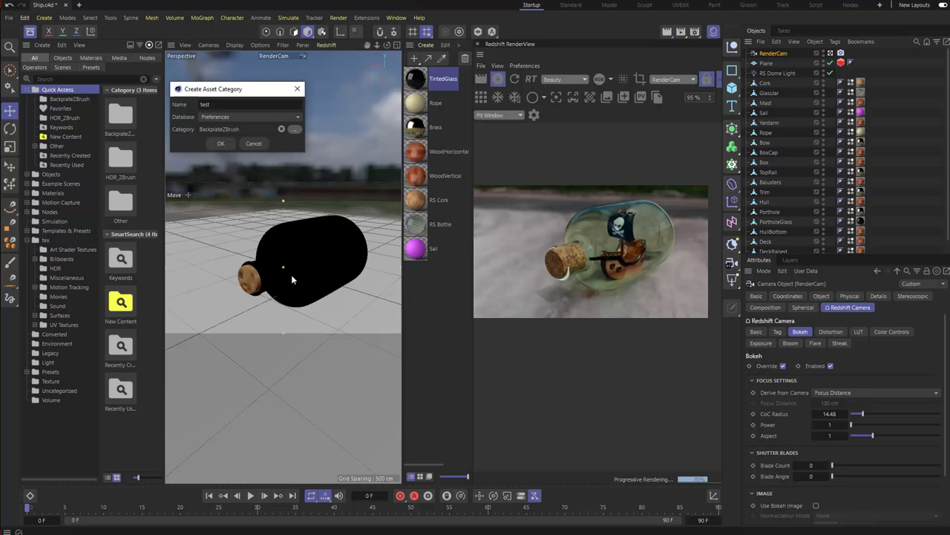
left_click(34, 100)
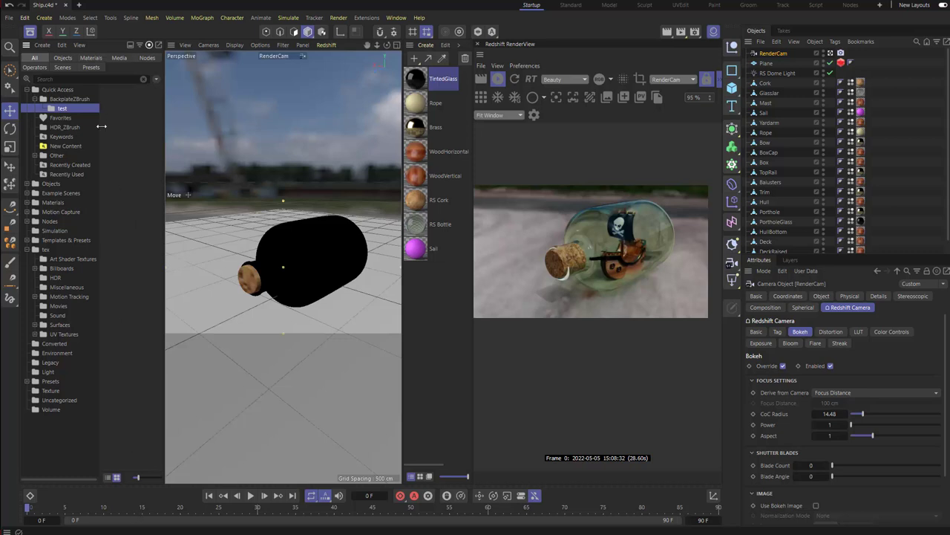
- Delete the test category from BackplateZBrush
left_click(60, 99)
left_click(58, 110)
key("Delete")
left_click(441, 247)
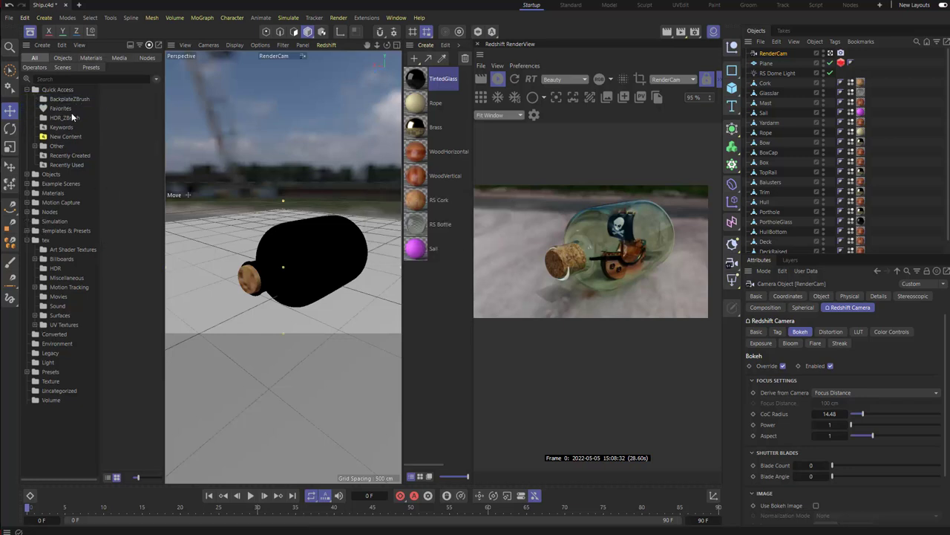
- Browse the BackplateZBrush category toward its end and select the first image of the grey tabletop with the green block
left_click(71, 100)
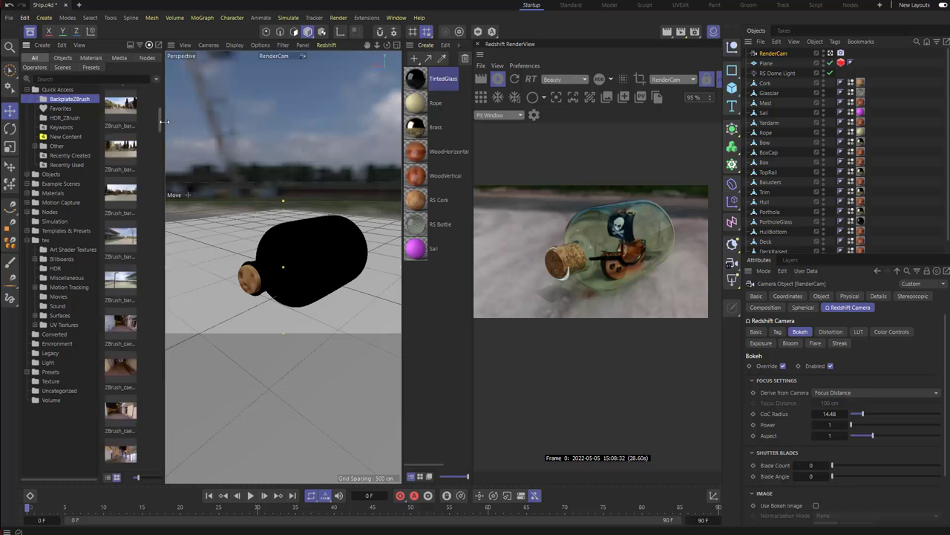
left_click_drag(159, 118, 171, 405)
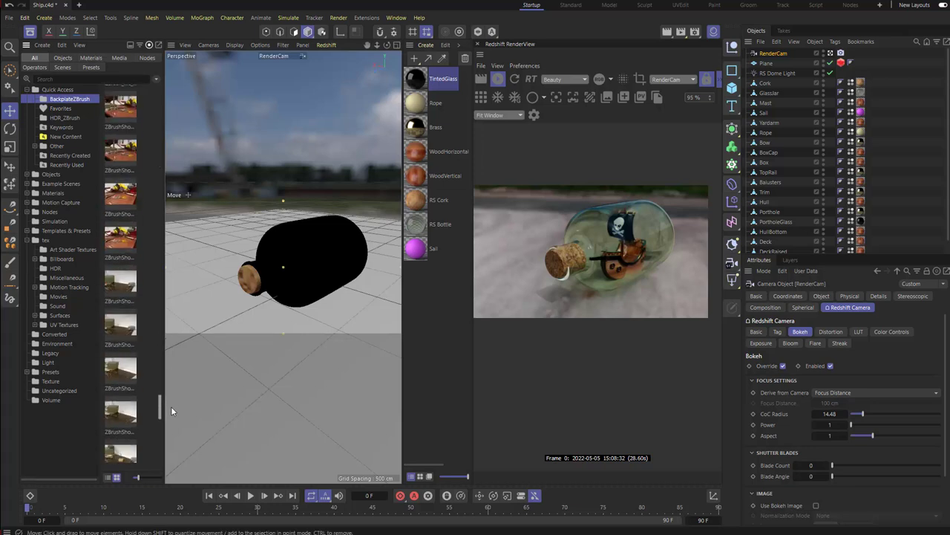
left_click(120, 276)
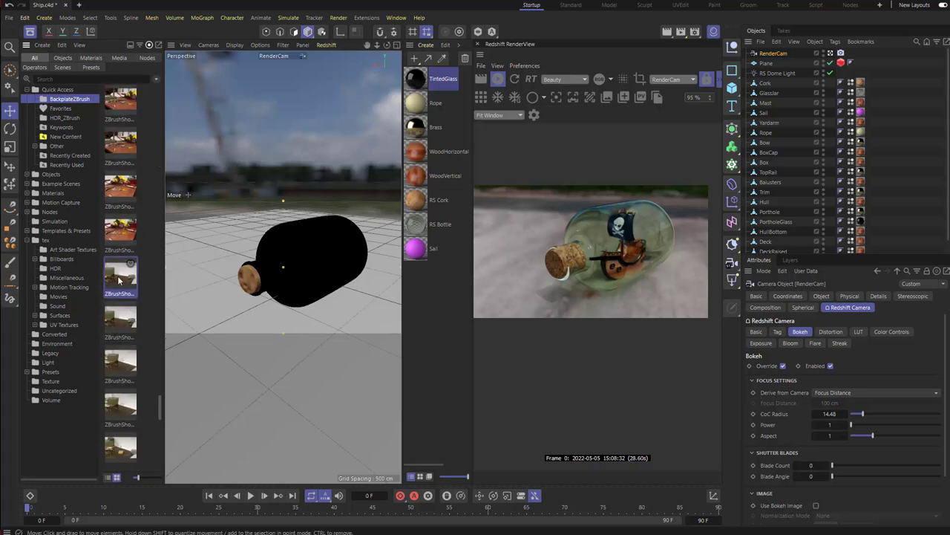
- Enable the RS Dome Light's back-plate, assign the selected BackplateZBrush image as its texture, and reframe the bottle against it
left_click(791, 57)
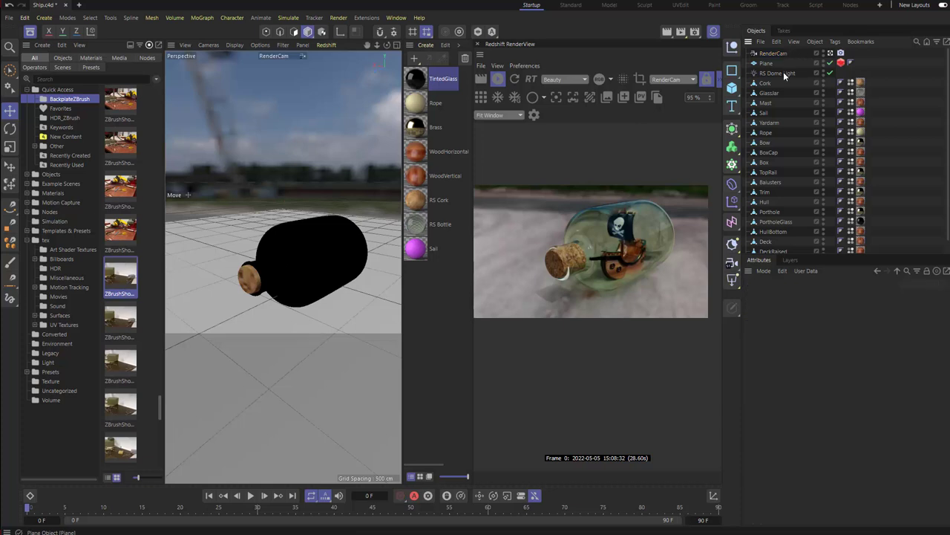
left_click(779, 73)
scroll(788, 400, "down", 2)
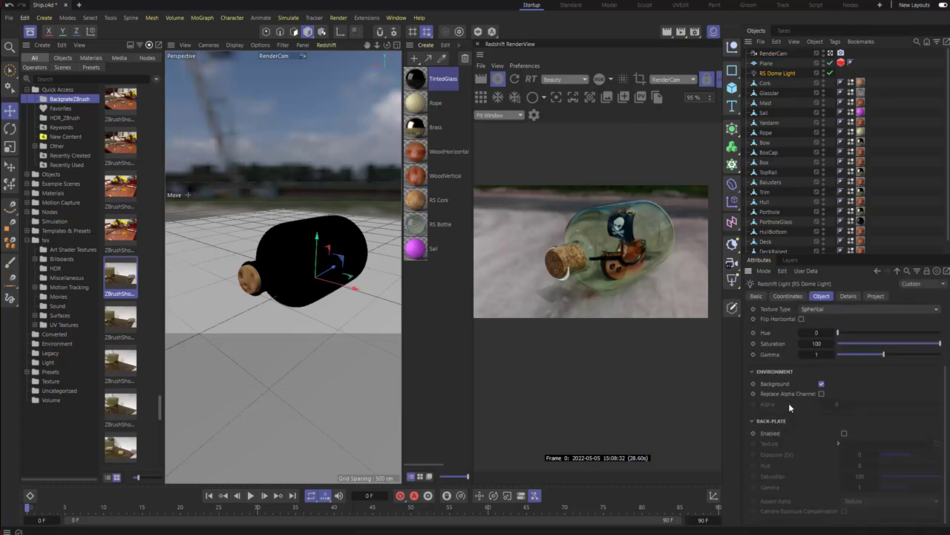
left_click(842, 433)
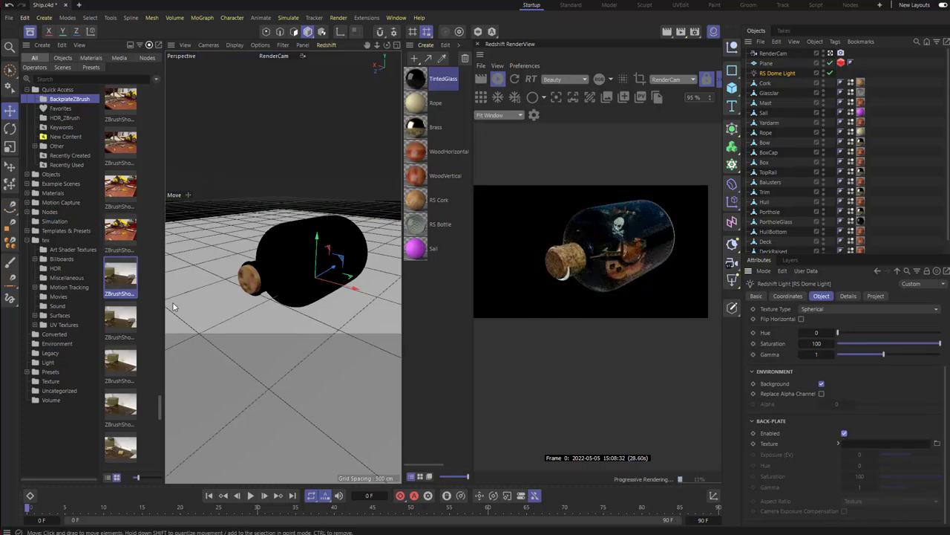
left_click_drag(118, 276, 323, 357)
left_click_drag(863, 450, 863, 446)
left_click_drag(381, 259, 351, 256, "alt")
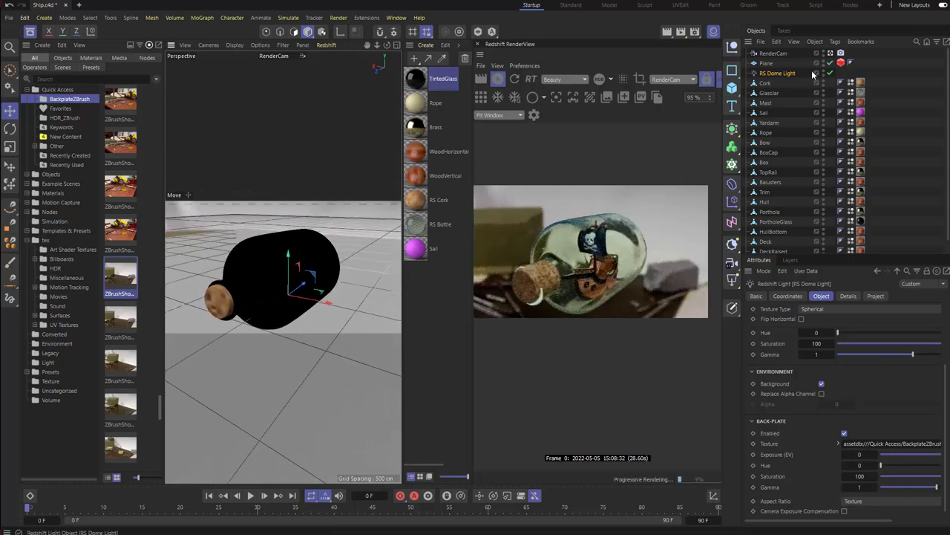
- Experiment with RenderCam's bokeh blur, including Click to Focus in the render view, and set the CoC Radius to 13.39
left_click(772, 53)
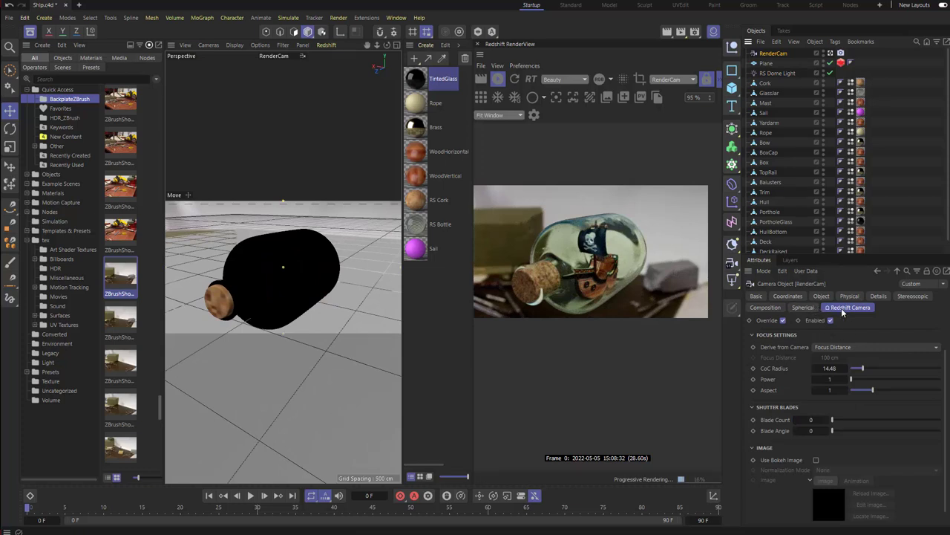
left_click_drag(860, 373, 865, 370)
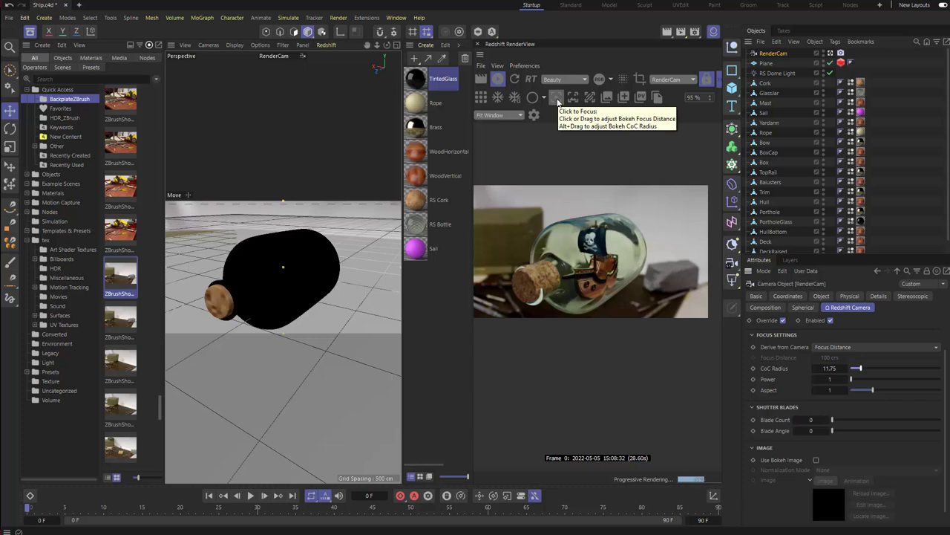
left_click_drag(861, 368, 876, 369)
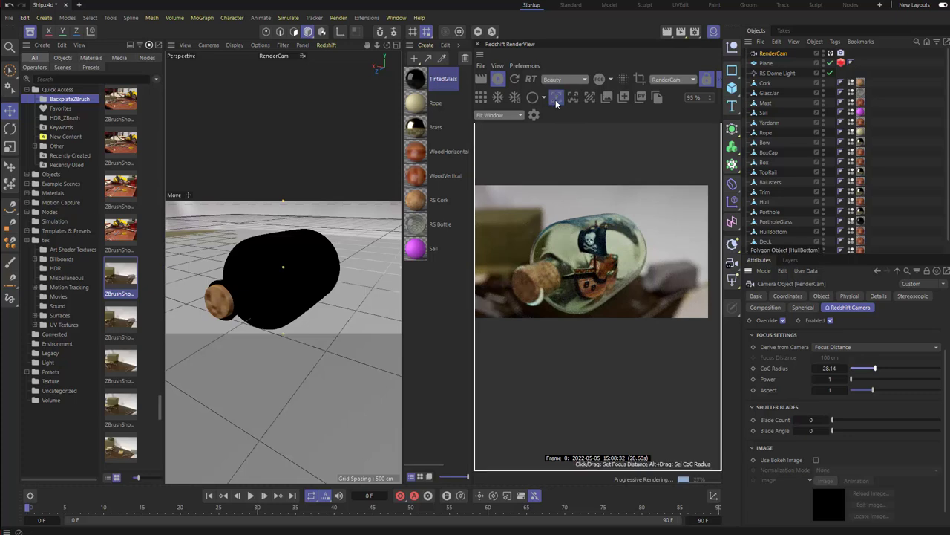
mouse_move(583, 259)
left_mouse_down("alt")
mouse_move(664, 248)
mouse_move(583, 265)
left_mouse_up("alt")
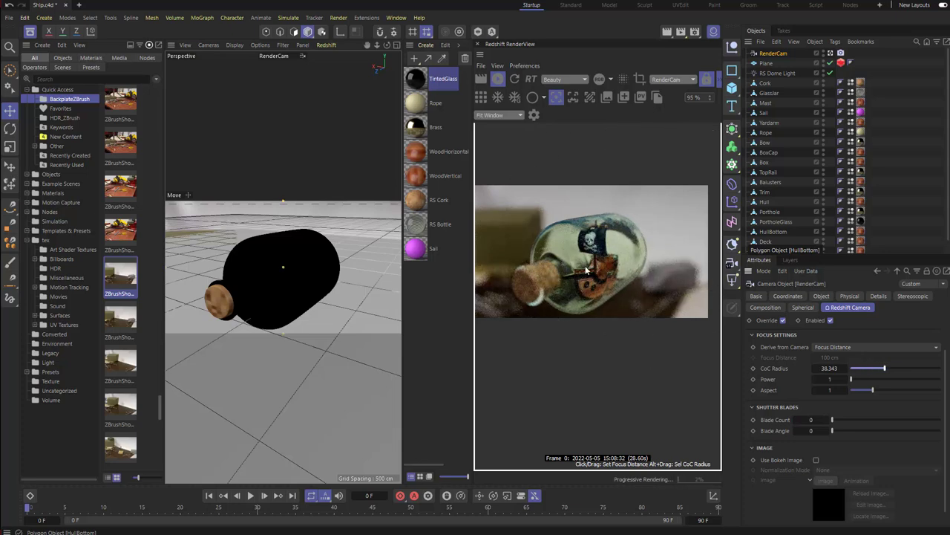
left_click(556, 99)
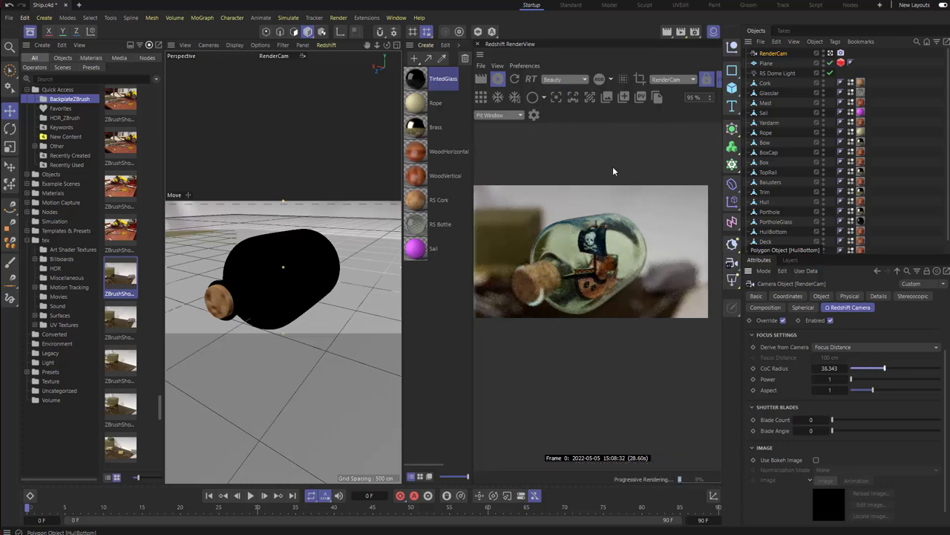
left_click_drag(889, 371, 862, 369)
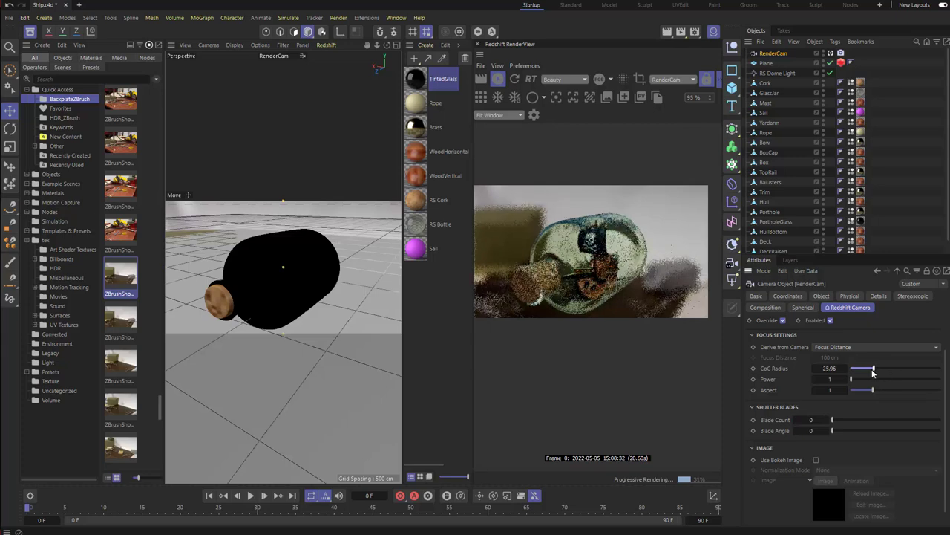
- Move RenderCam closer to the bottle and pick a point on it in the viewport as the focus distance, about 713 cm
scroll(260, 236, "up", 4)
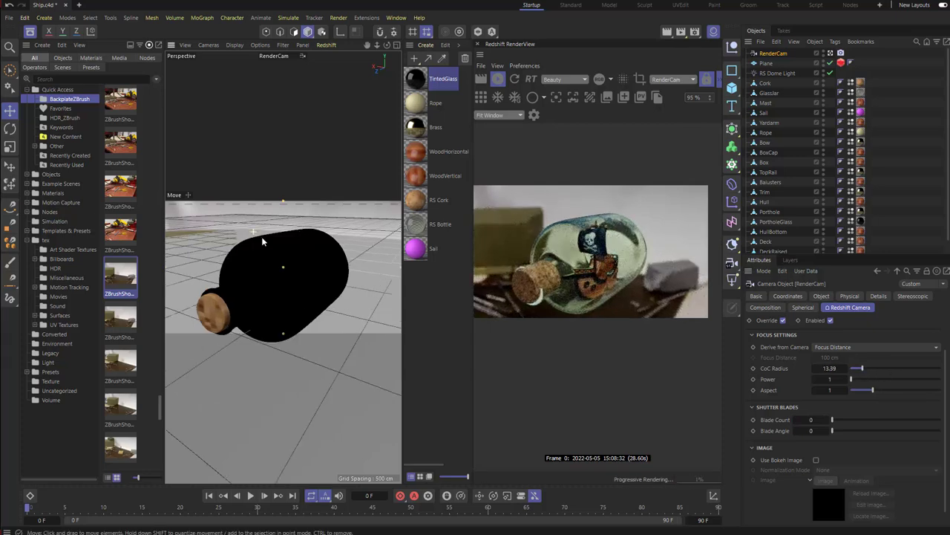
left_click_drag(267, 246, 287, 201, "alt")
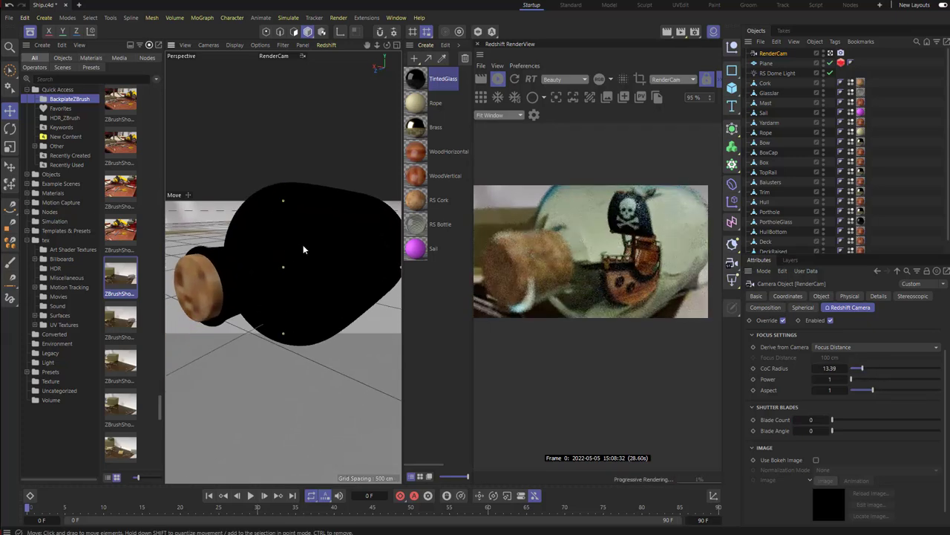
scroll(293, 247, "down", 3)
left_click(821, 296)
left_click(862, 437)
left_click(317, 266)
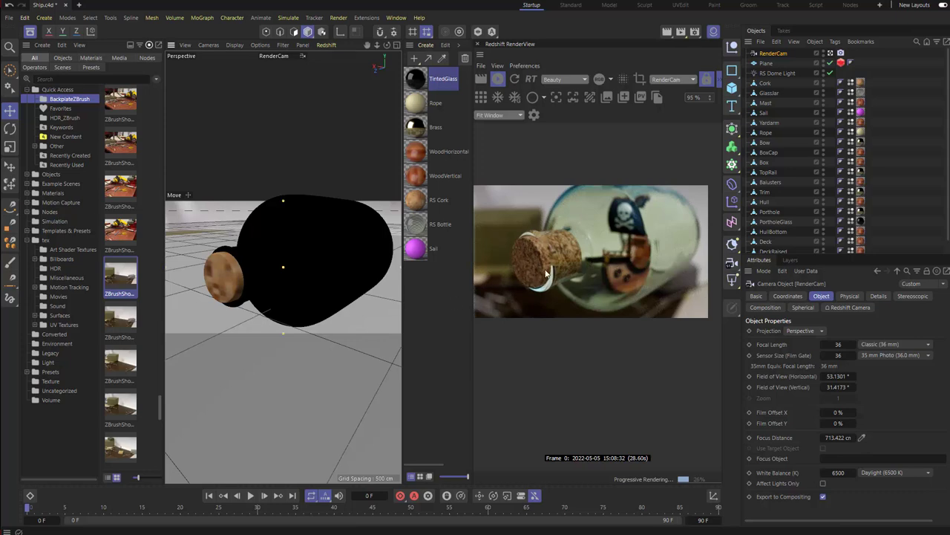
- Hide the Asset Browser and reframe RenderCam closely on the cork and bottle neck
left_click_drag(338, 268, 338, 268, "alt")
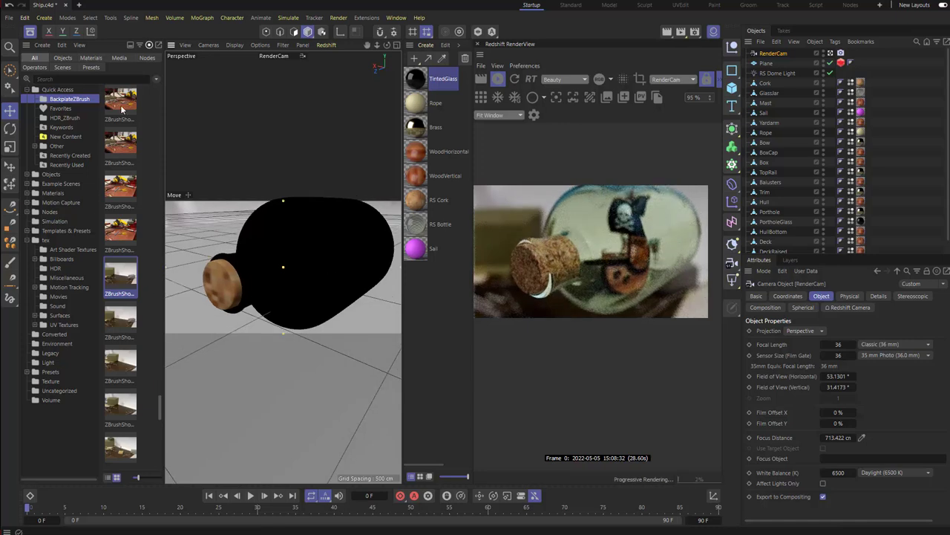
left_click(30, 31)
left_click_drag(231, 235, 245, 285, "alt")
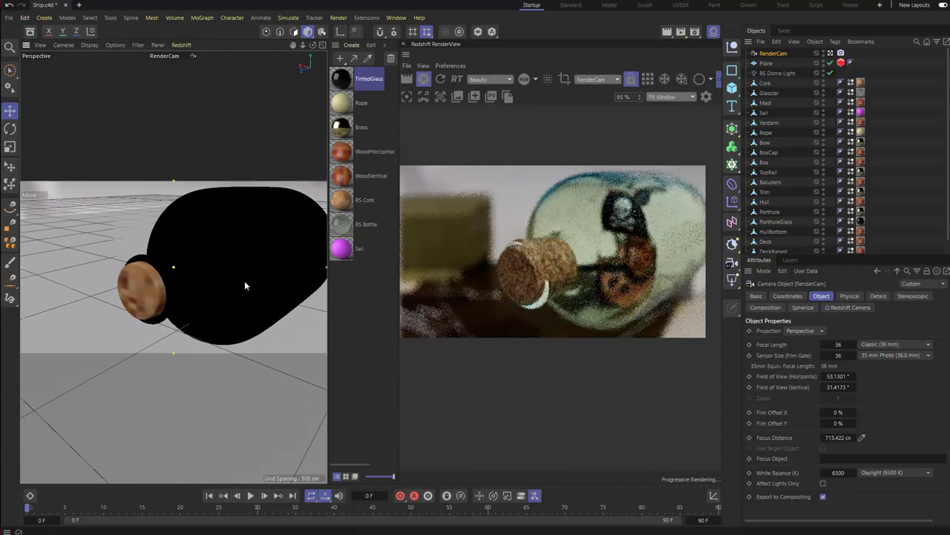
- Open the RS Bottle material's shader graph and add an AO node below the DefaultMaterial_Base_color texture node
double_click(366, 224)
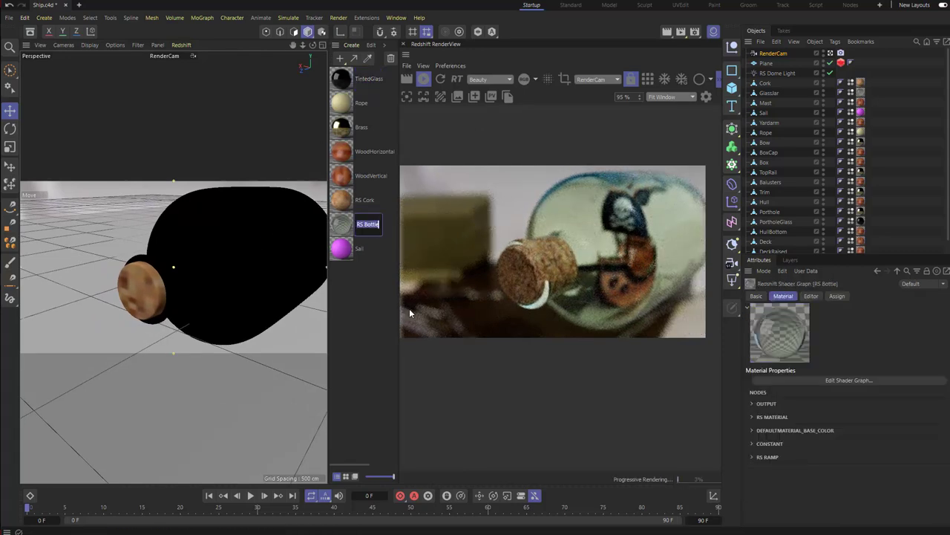
double_click(343, 226)
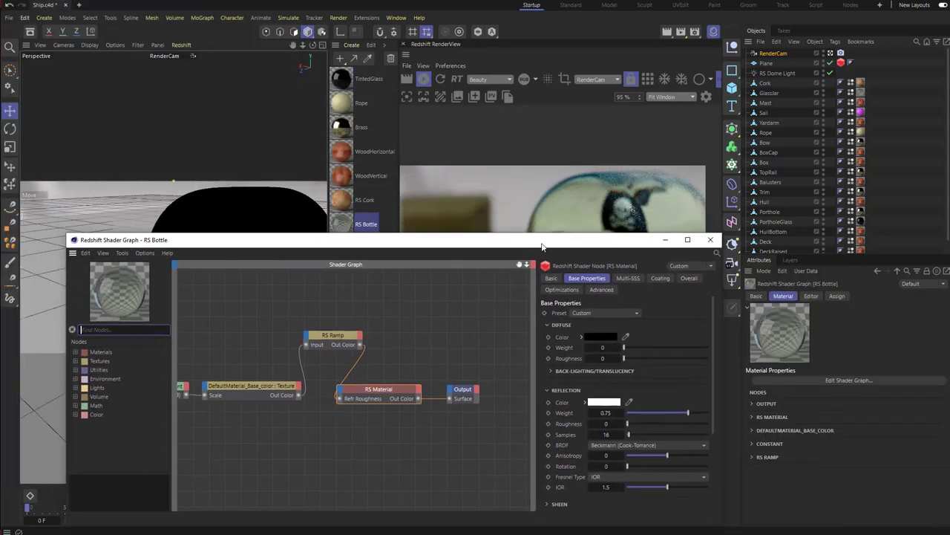
left_click_drag(542, 247, 546, 251)
middle_click_drag(398, 349, 482, 343)
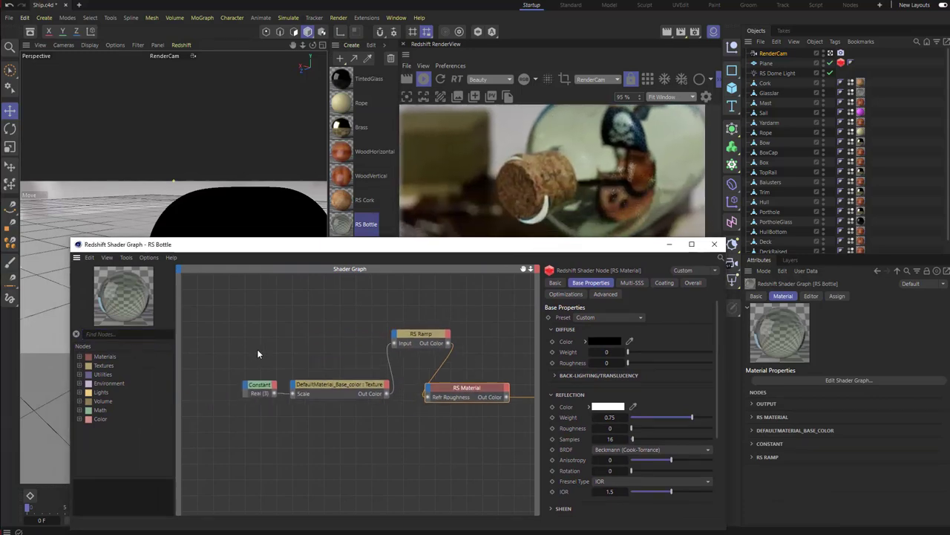
key("Tab")
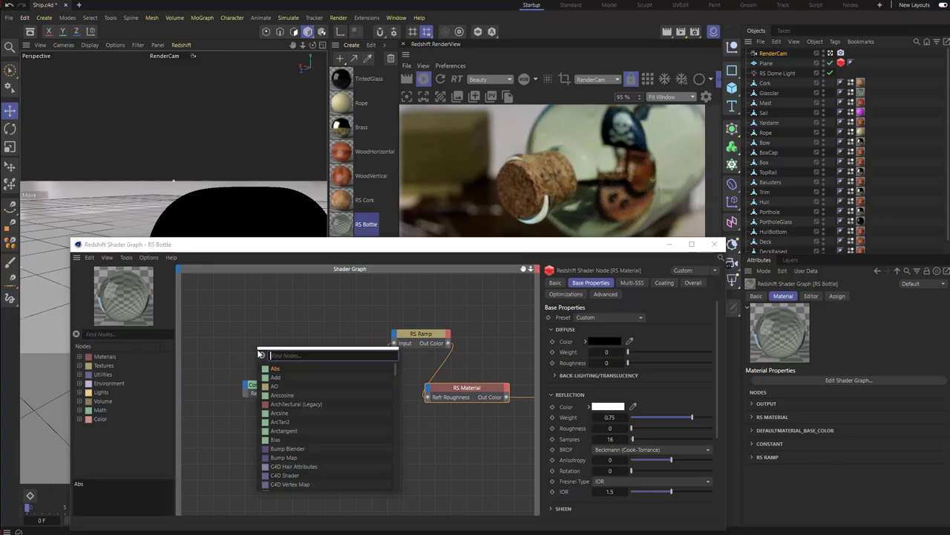
type("ao")
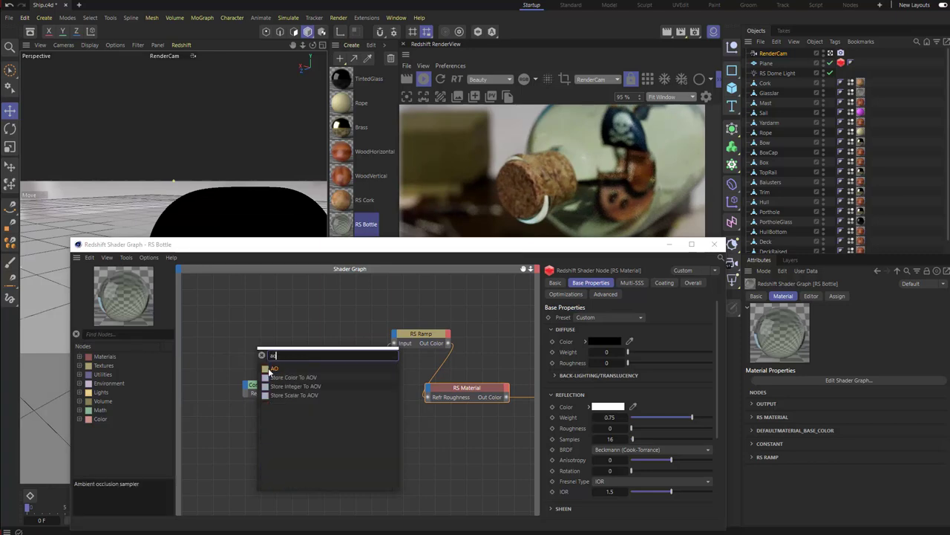
left_click(272, 369)
left_click_drag(306, 322, 347, 459)
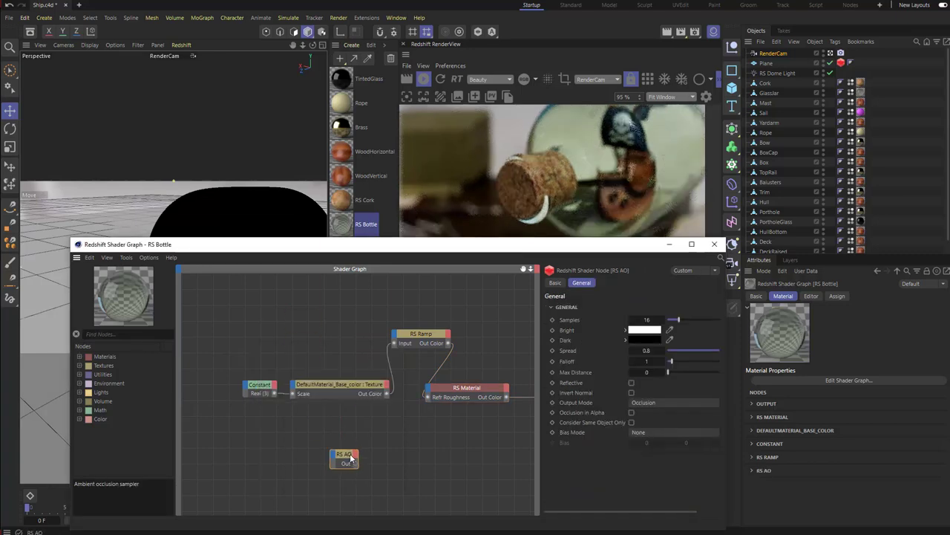
left_click_drag(347, 457, 359, 452)
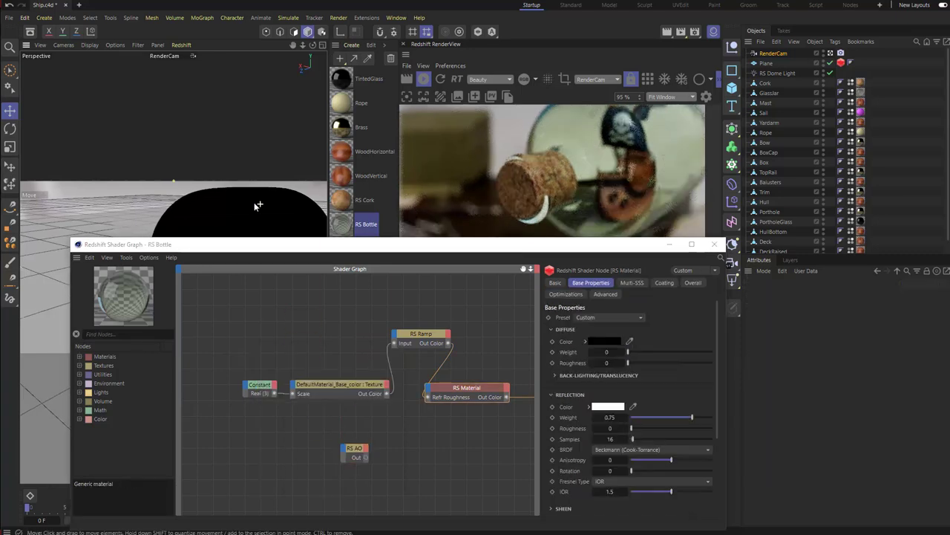
- Reframe RenderCam so the ship shows through the bottle's side and lower the bokeh CoC Radius to 6.83
mouse_move(253, 202)
left_mouse_down("alt")
mouse_move(245, 195)
mouse_move(253, 194)
left_mouse_up("alt")
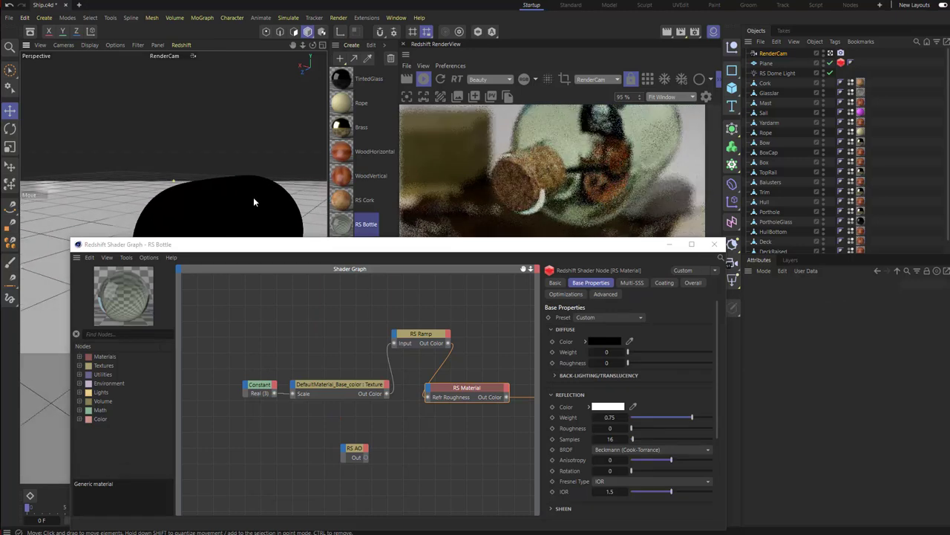
left_click_drag(336, 244, 399, 249)
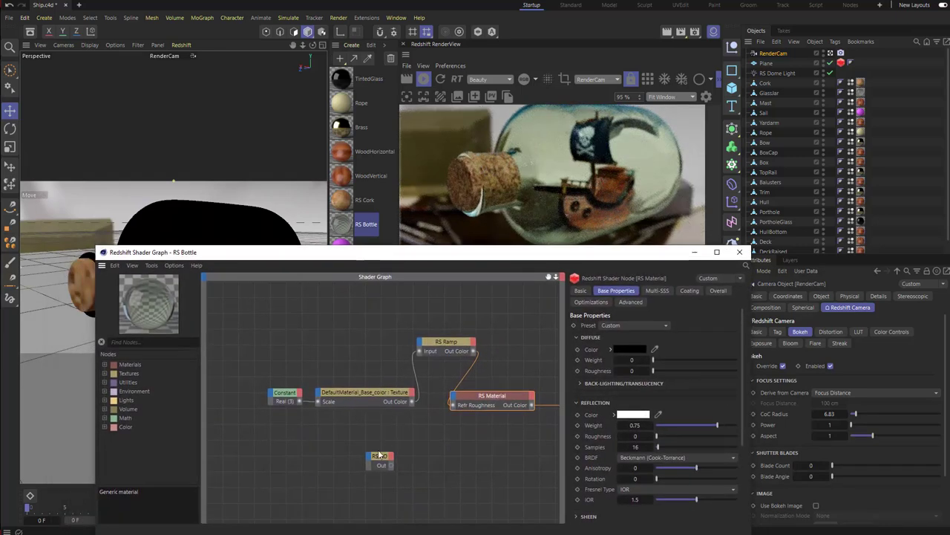
- Connect the RS AO node to the Output's Surface and set its Samples to 256, Spread to 0.843 and Falloff to 1.584
left_click(380, 456)
middle_click_drag(411, 458, 325, 464)
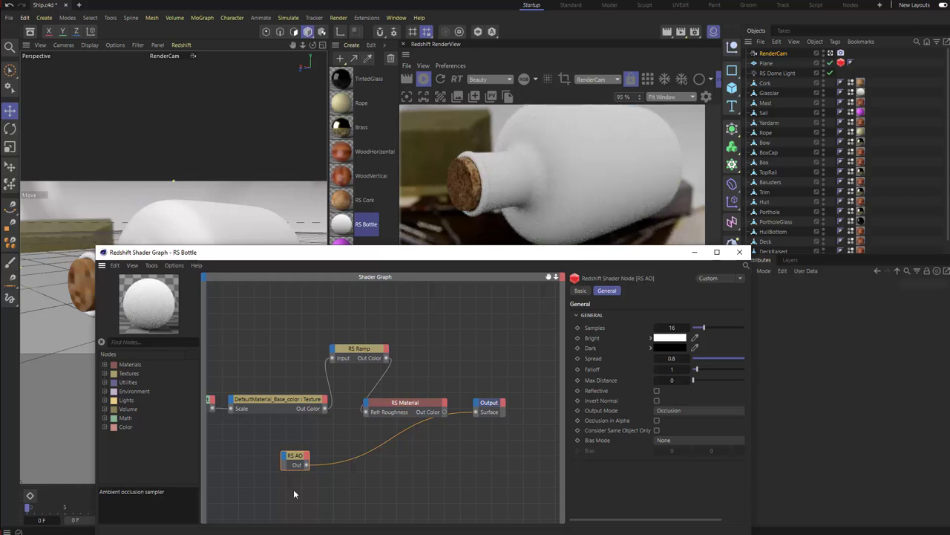
mouse_move(290, 460)
left_mouse_down()
mouse_move(300, 469)
mouse_move(300, 457)
left_mouse_up()
left_click(674, 327)
type("256")
key("Return")
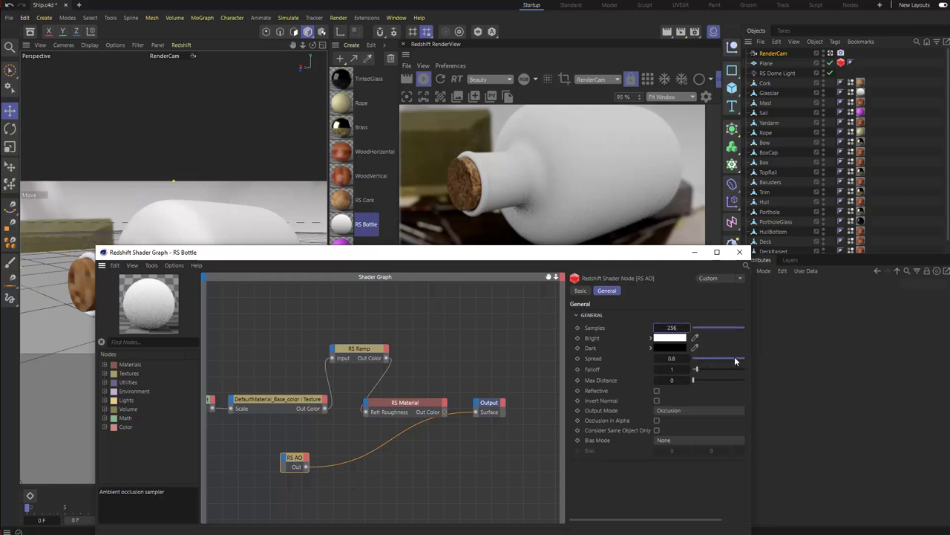
left_click_drag(747, 360, 801, 361)
left_click_drag(741, 369, 741, 369)
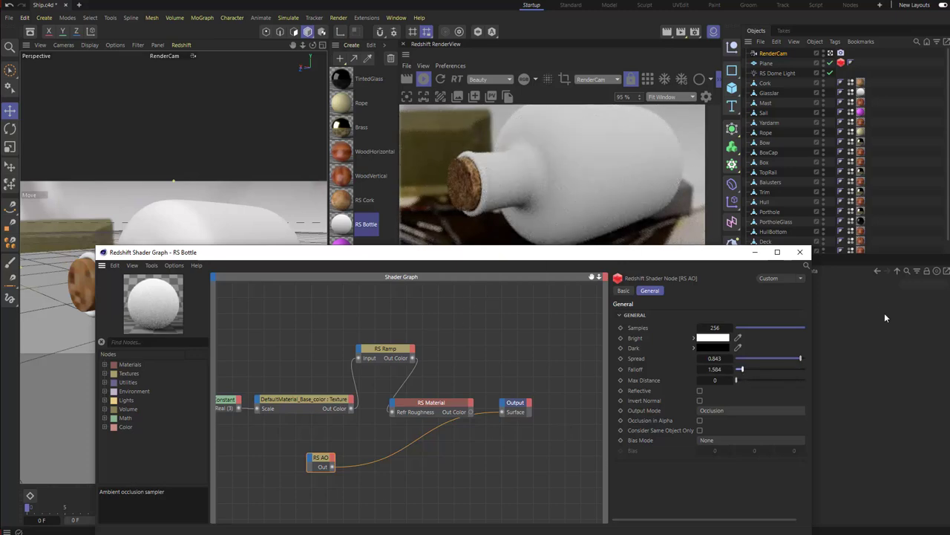
- Connect RS AO to the RS Material's Overall Color and reconnect the material's Out Color to the Output's Surface
left_click_drag(333, 467, 394, 406)
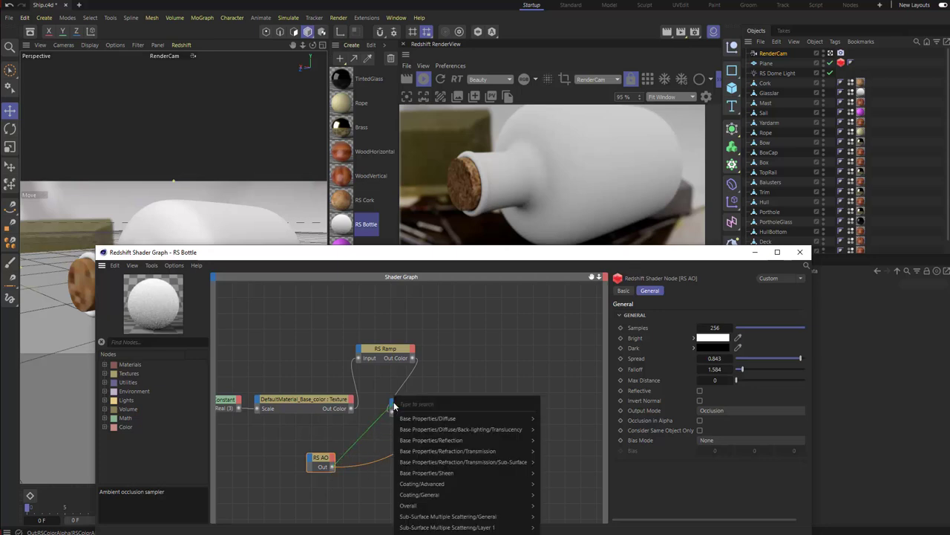
left_click(557, 510)
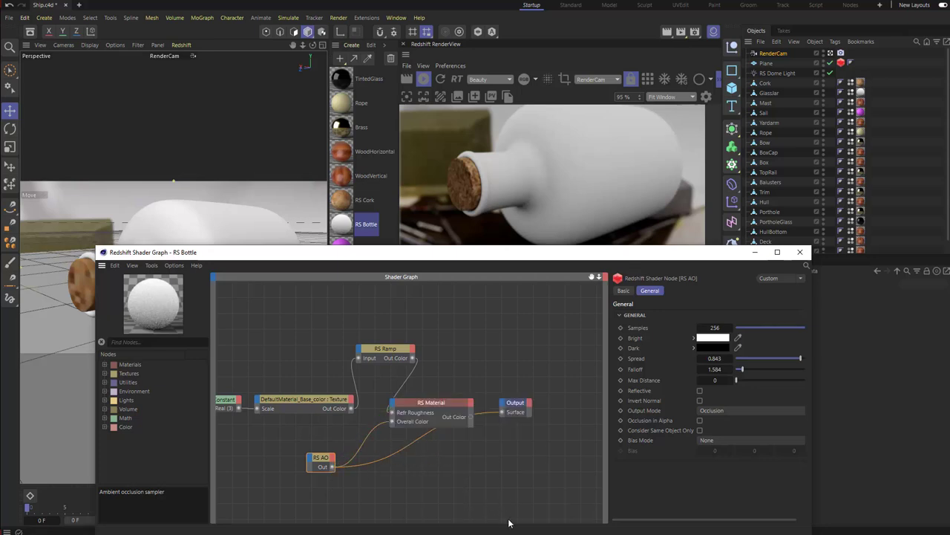
left_click(444, 405)
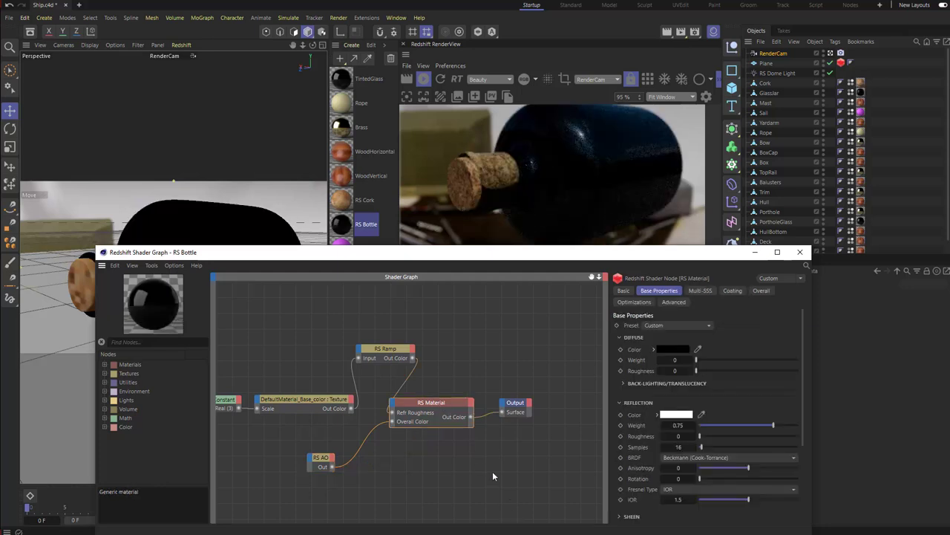
left_click_drag(442, 411, 549, 401)
left_click_drag(557, 255, 526, 270)
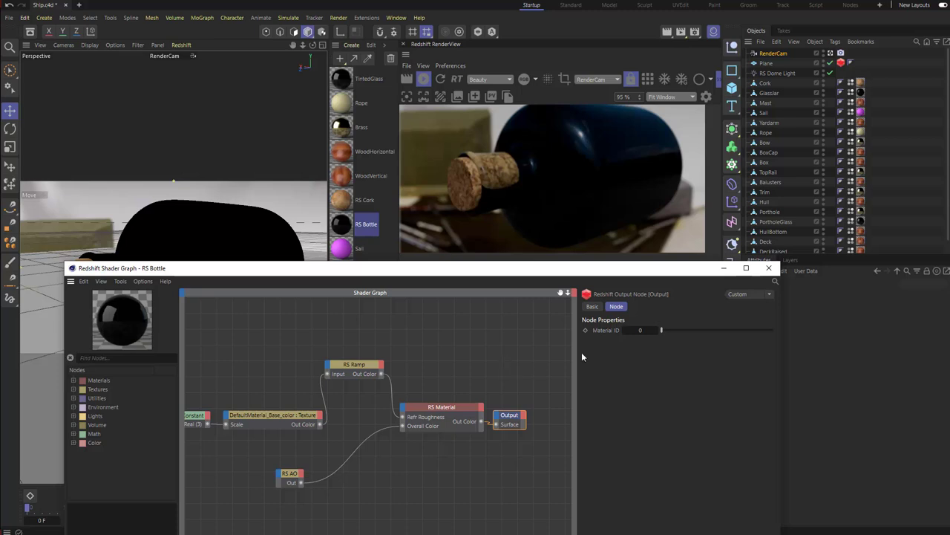
- Add a Redshift Object tag to GlassJar, override its Visibility settings and disable Casts AO
right_click(772, 93)
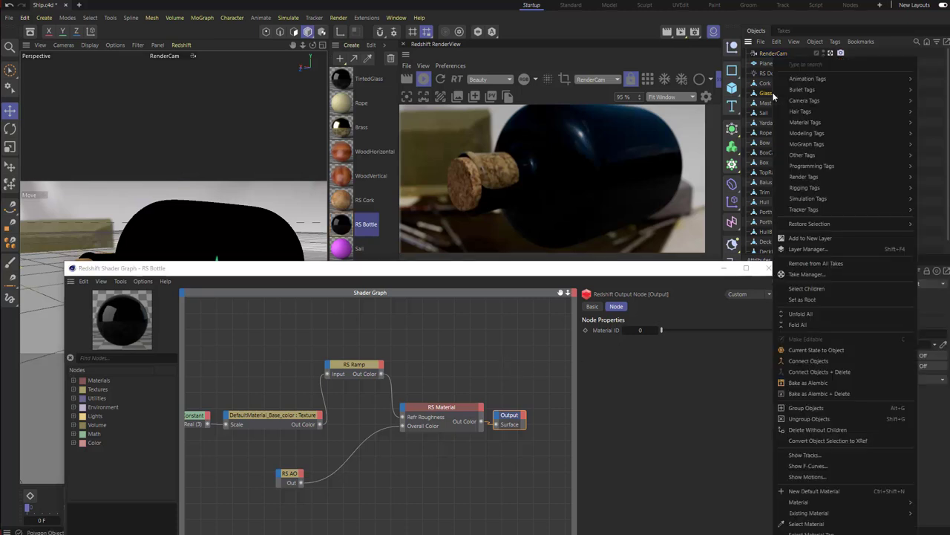
mouse_move(803, 177)
left_click(927, 216)
left_click_drag(721, 270, 656, 270)
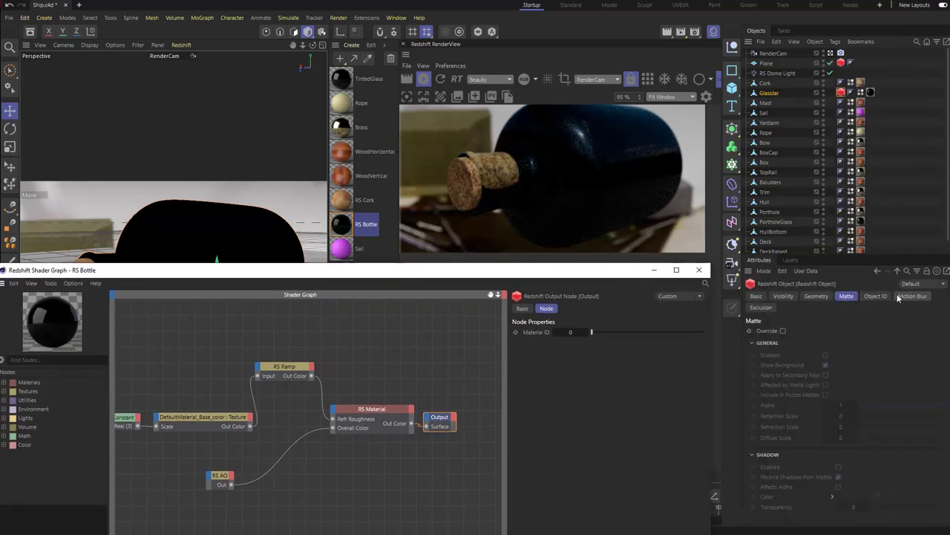
left_click(783, 295)
left_click(782, 330)
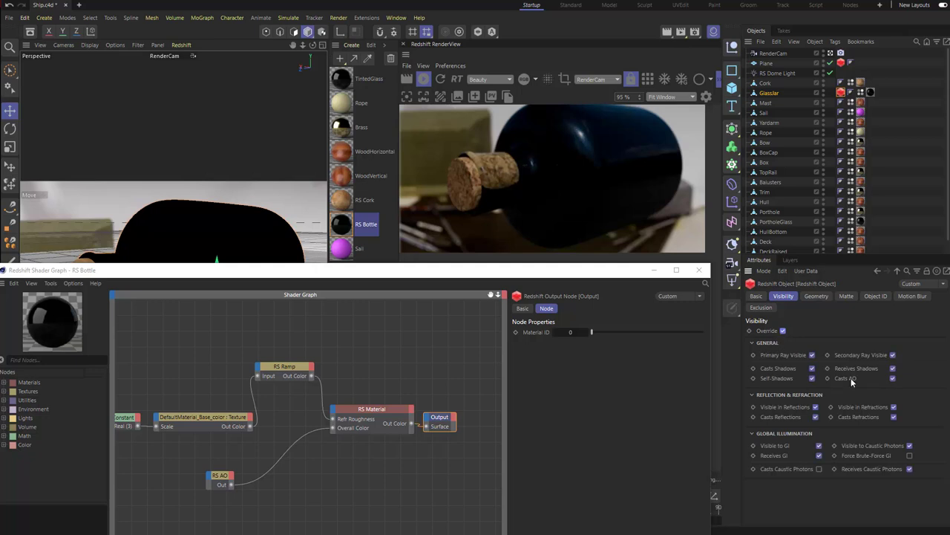
left_click(893, 378)
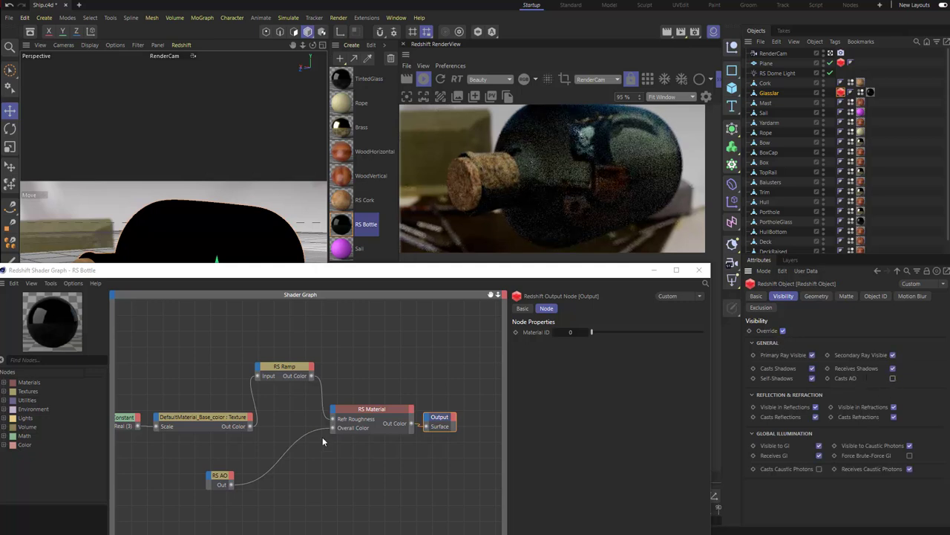
- Set RS AO's Spread to 0.811, remove the node from the RS Bottle material and close its shader graph
left_click(221, 486)
mouse_move(698, 378)
left_mouse_down()
mouse_move(611, 379)
mouse_move(706, 378)
mouse_move(698, 380)
left_mouse_up()
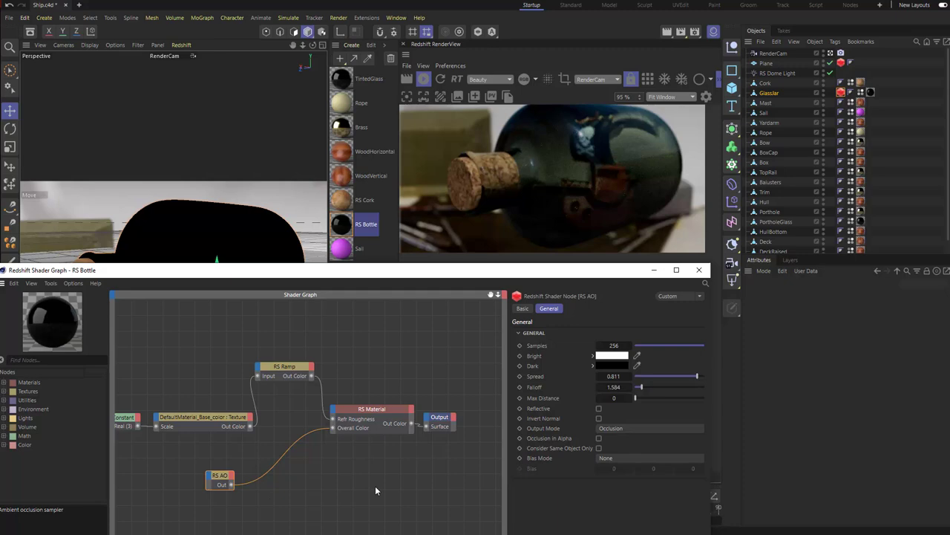
key("Delete")
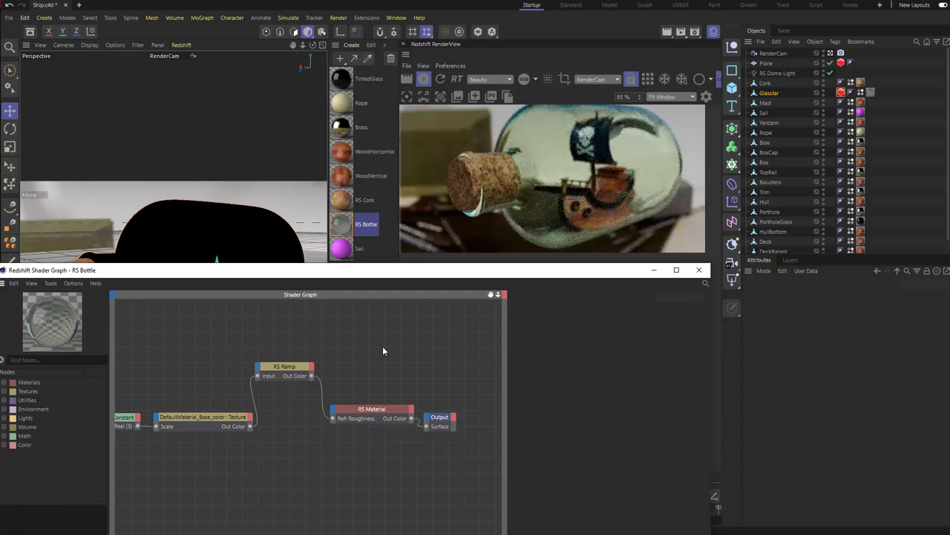
left_click(698, 269)
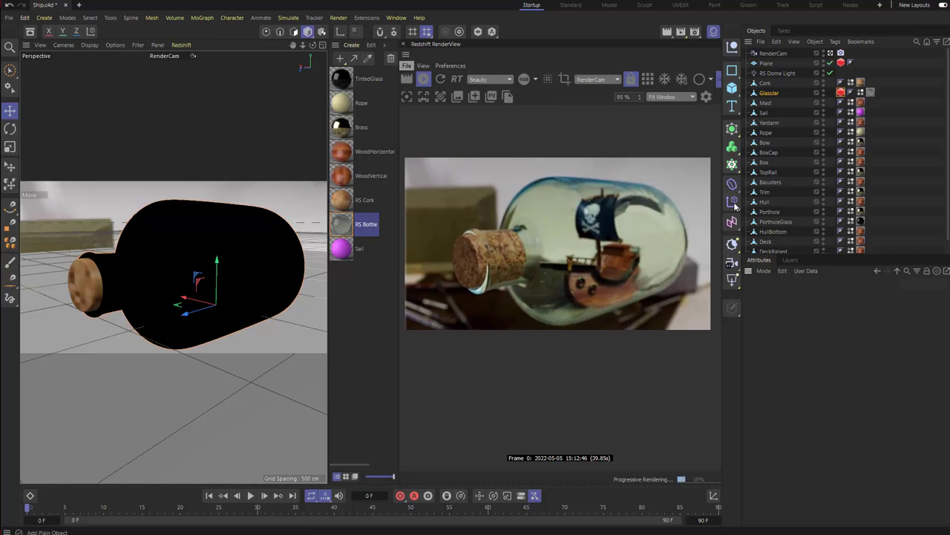
- Open the Redshift AOV Manager and examine the AOV options in Redshift's advanced render settings
left_click(338, 18)
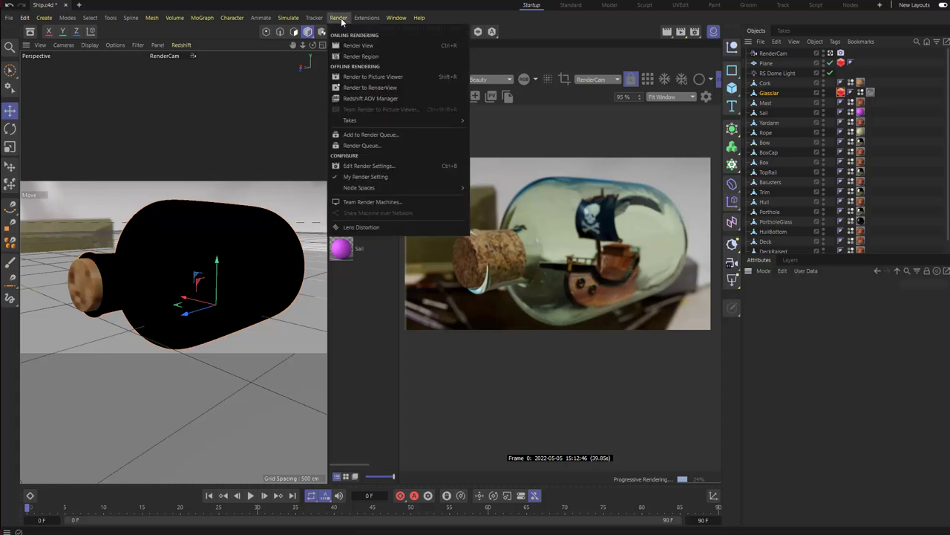
left_click(357, 98)
left_click_drag(680, 96, 458, 192)
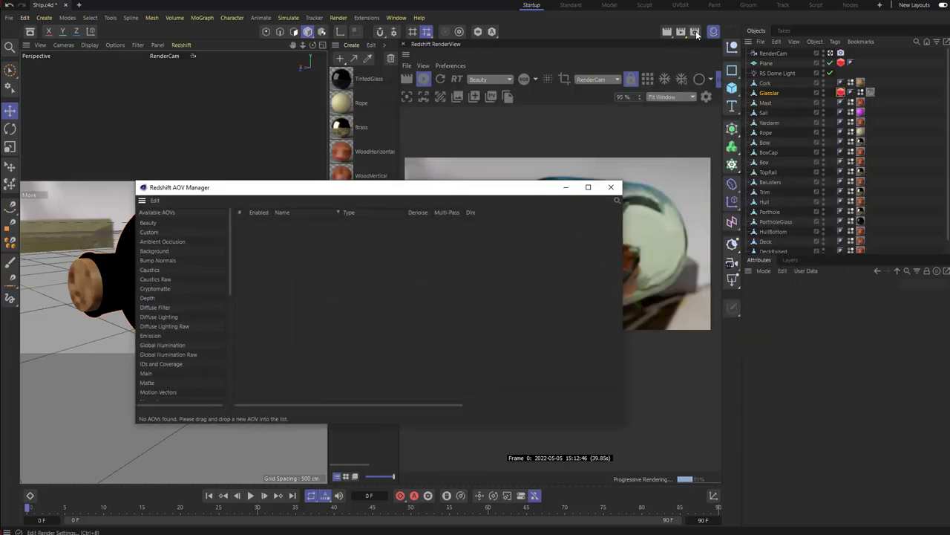
left_click(695, 31)
left_click_drag(742, 22, 514, 72)
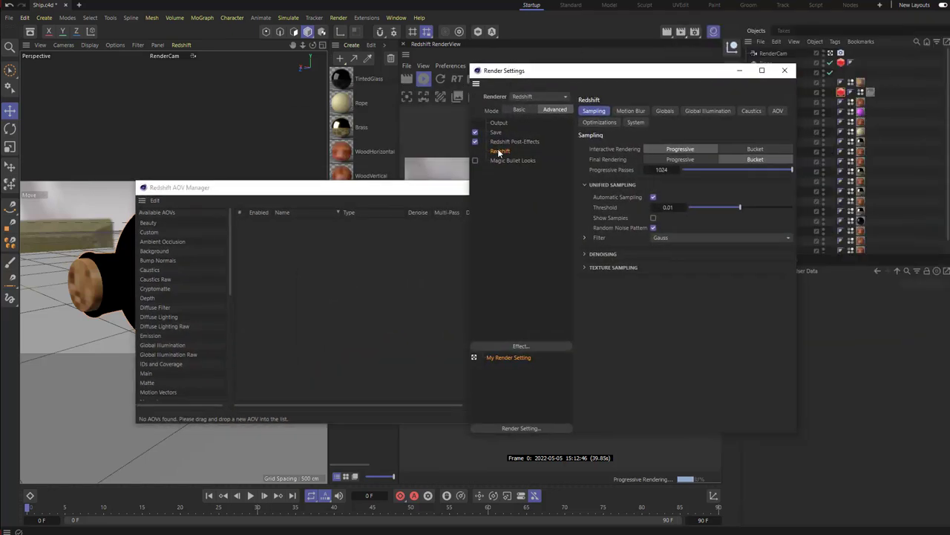
left_click(517, 109)
left_click(552, 109)
left_click(776, 113)
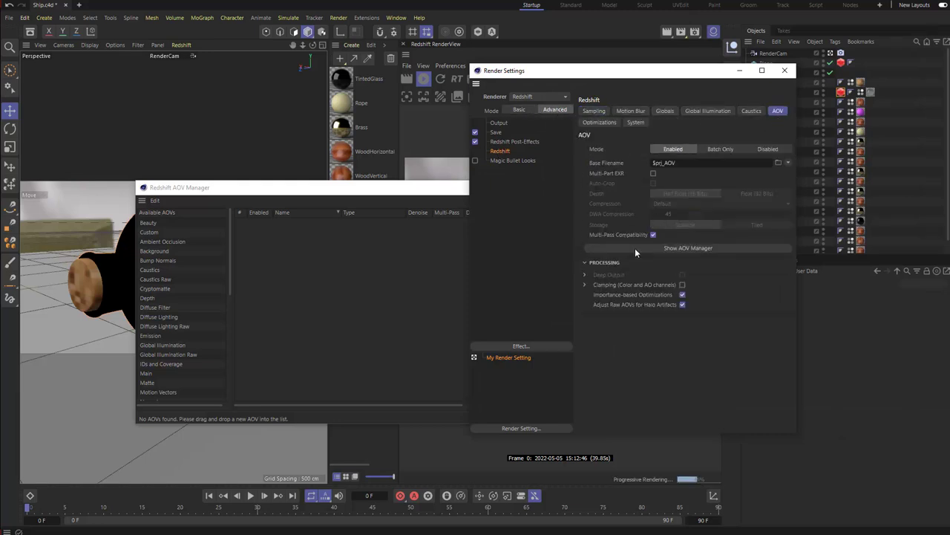
left_click(688, 248)
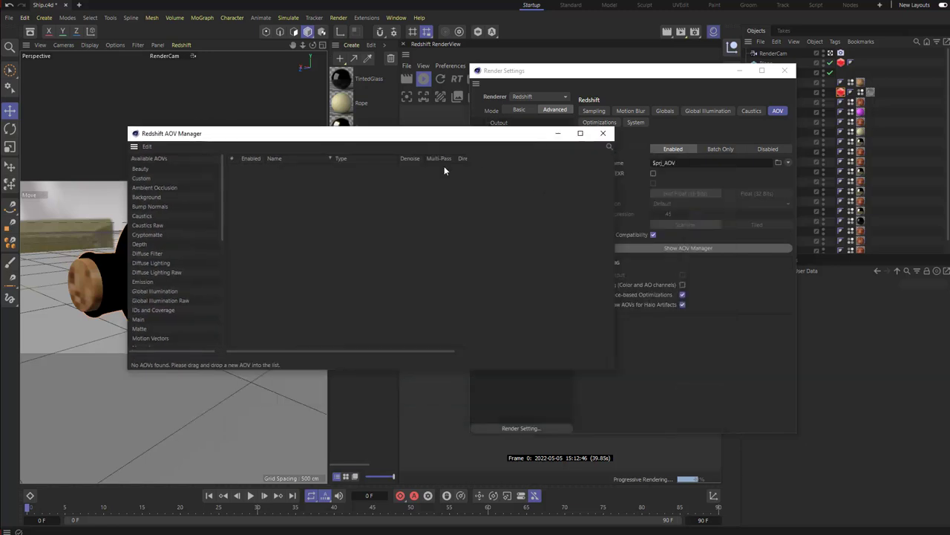
left_click_drag(444, 134, 463, 187)
left_click(783, 71)
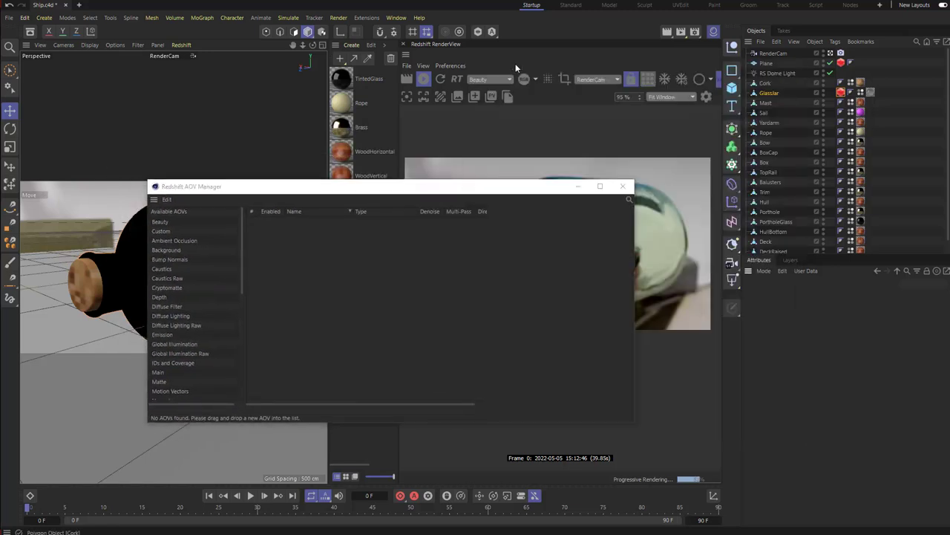
- Try adding an Ambient Occlusion AOV in the AOV Manager and delete it
left_click(339, 17)
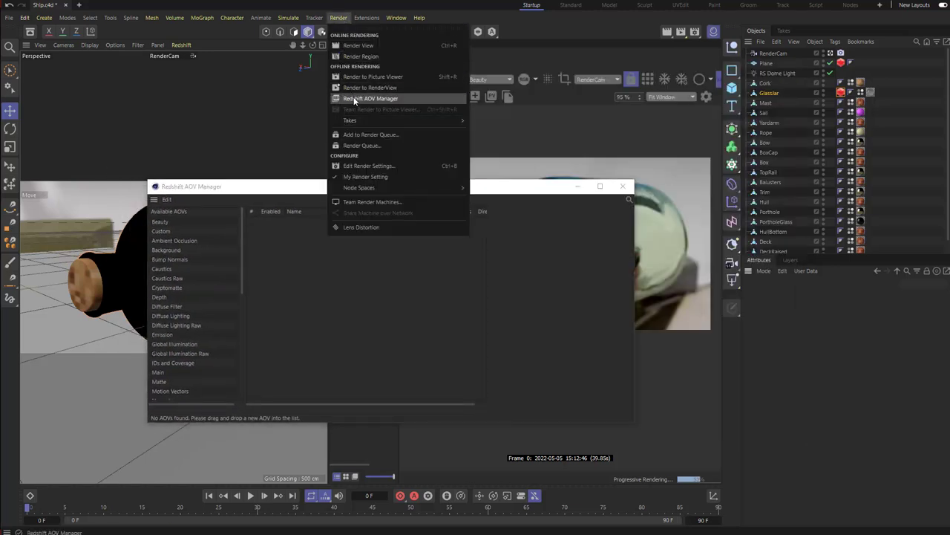
left_click(250, 186)
left_click_drag(322, 193, 657, 181)
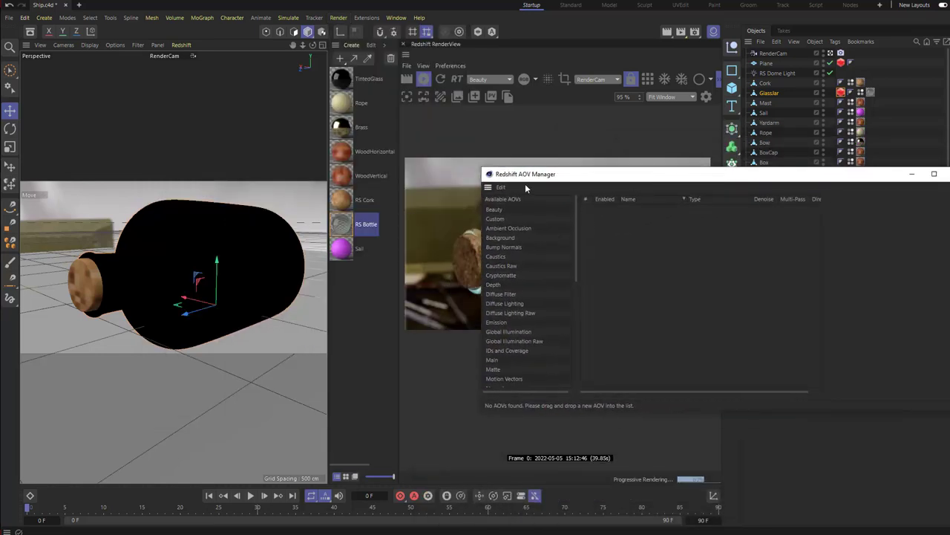
left_click_drag(502, 233, 639, 238)
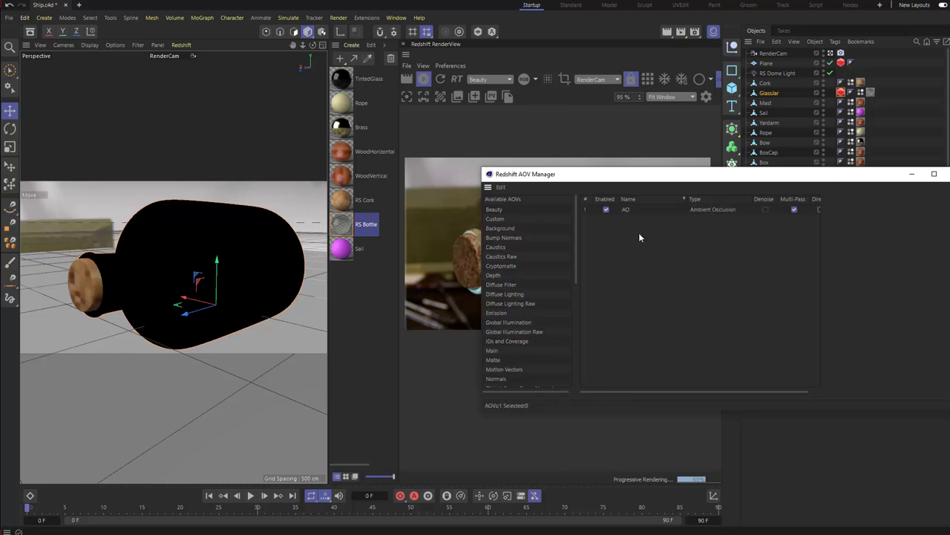
left_click(697, 210)
key("Delete")
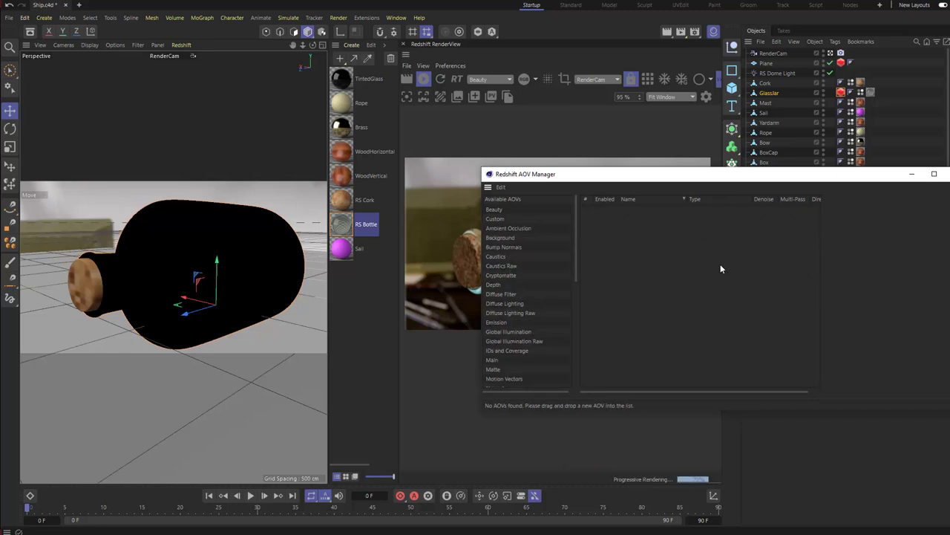
- Add a Custom AOV, show its options and move the AOV Manager out of the way
left_click_drag(496, 220, 647, 246)
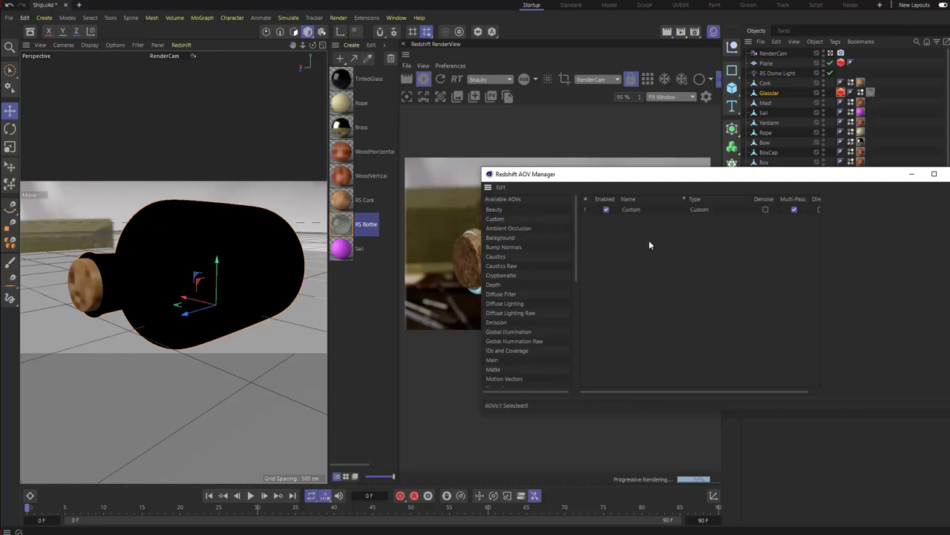
left_click(703, 210)
left_click_drag(717, 176, 333, 248)
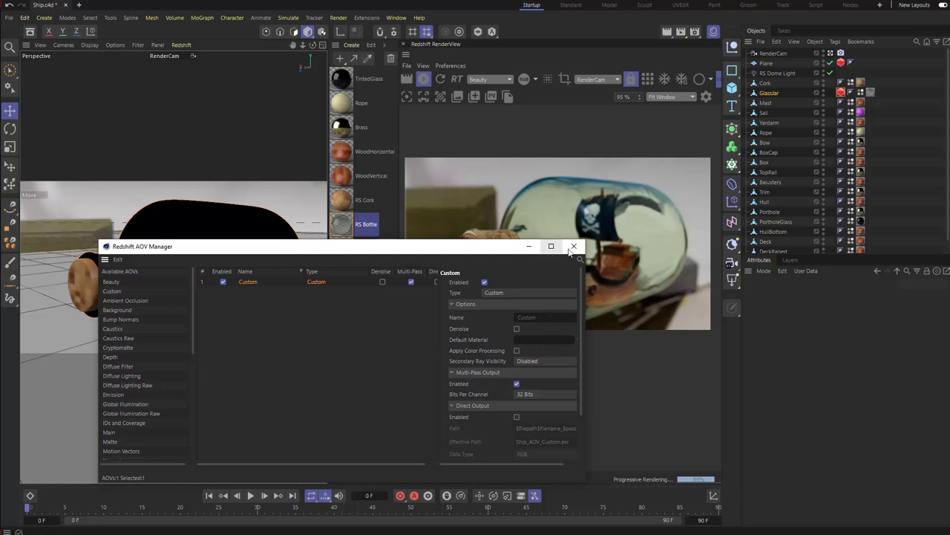
left_click_drag(305, 248, 0, 282)
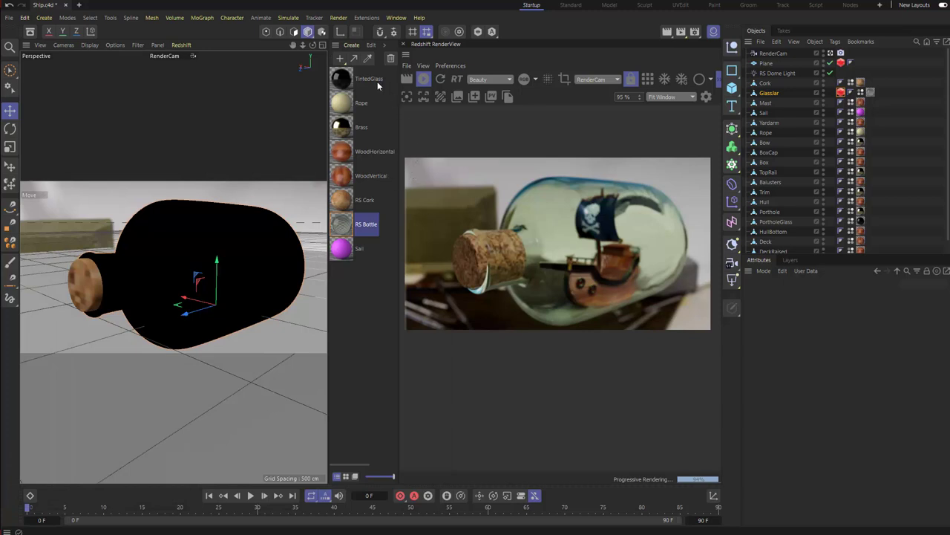
- Create a Redshift AO utility material and assign RS AO as the Custom AOV's Default Material
left_click(351, 45)
mouse_move(378, 97)
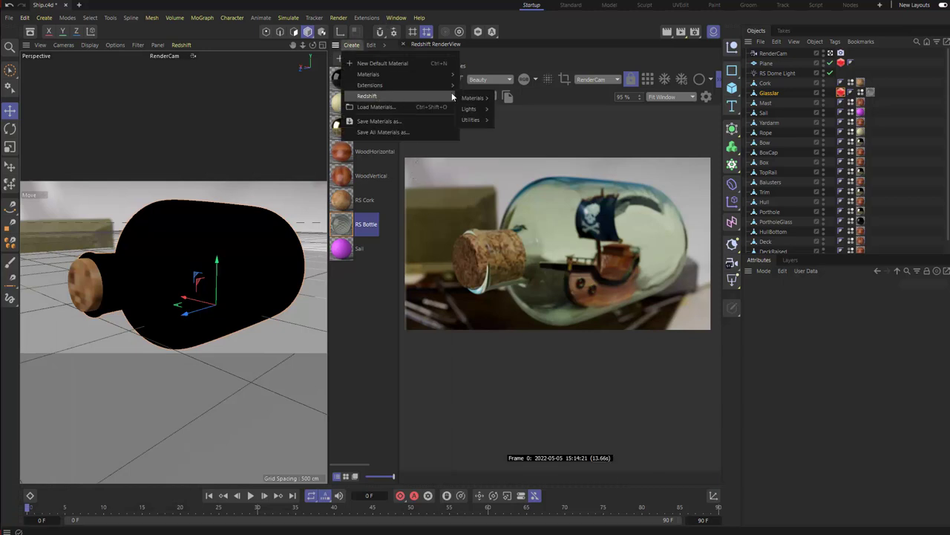
mouse_move(473, 119)
left_click(512, 123)
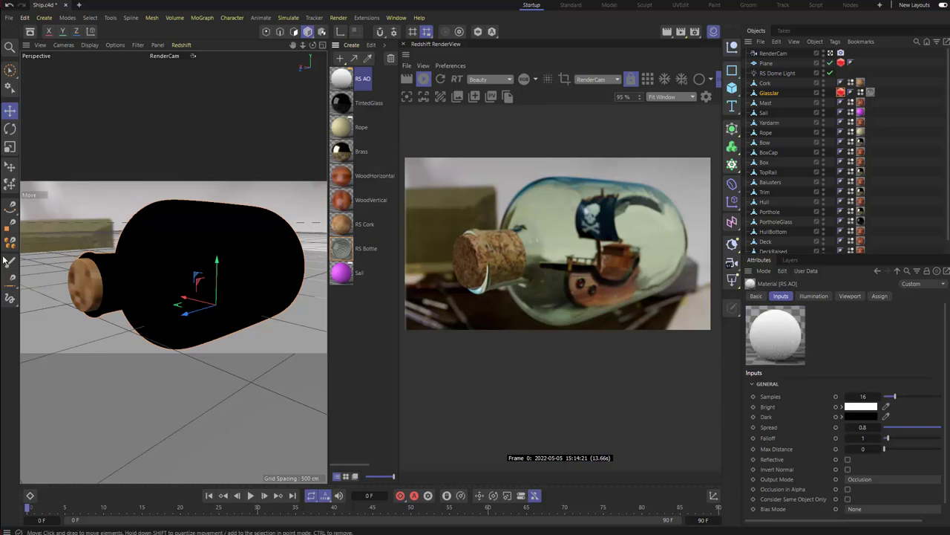
key("alt+Tab")
left_click_drag(346, 83, 623, 319)
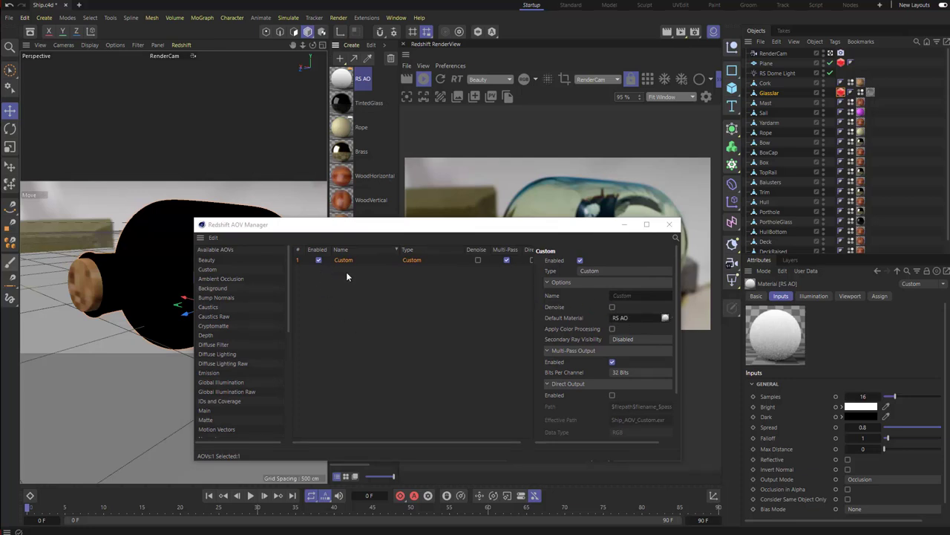
- Name the Custom AOV My_AO and close the AOV Manager
left_click(635, 294)
type("My_AO")
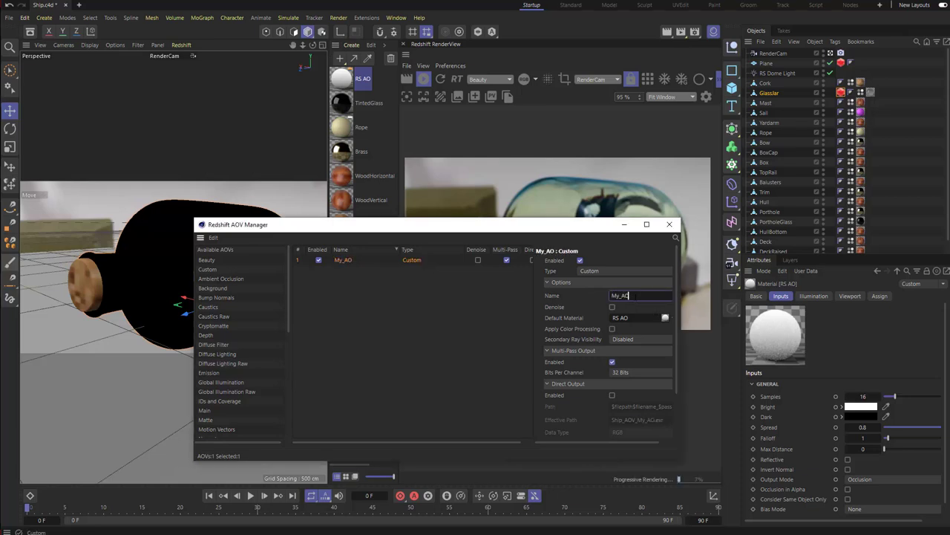
left_click(503, 307)
left_click(377, 261)
left_click(669, 224)
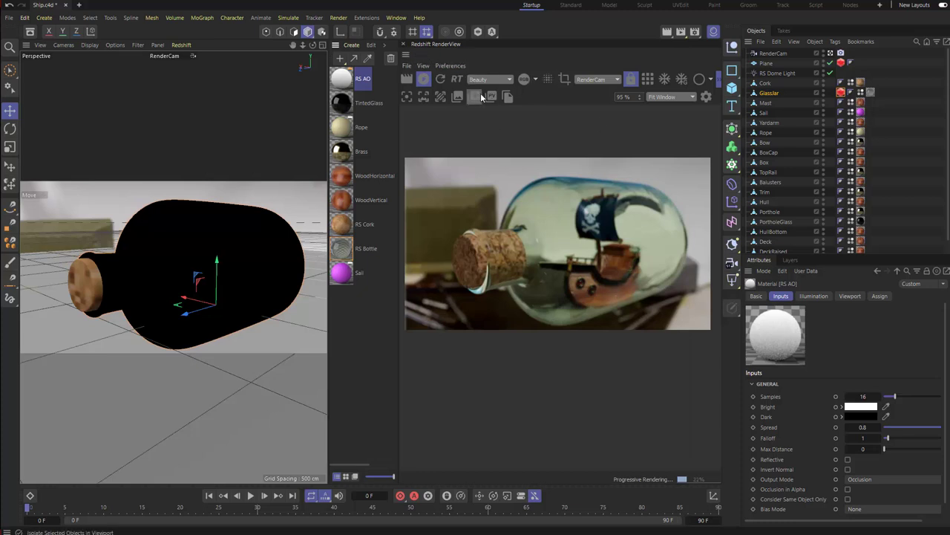
- Examine the My_AO pass in the render view while adjusting the RenderCam angle, and return to the Beauty pass
left_click(509, 80)
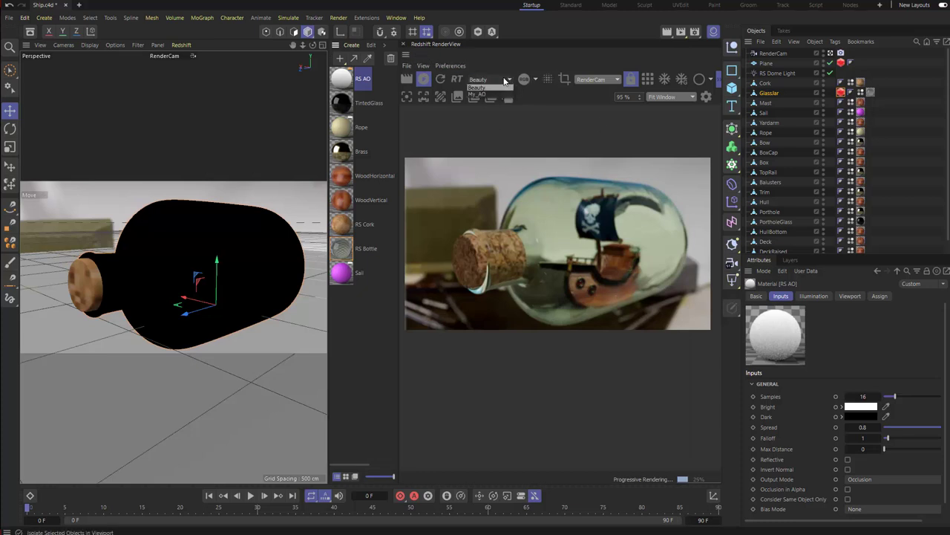
left_click(496, 67)
left_click(503, 80)
left_click(479, 94)
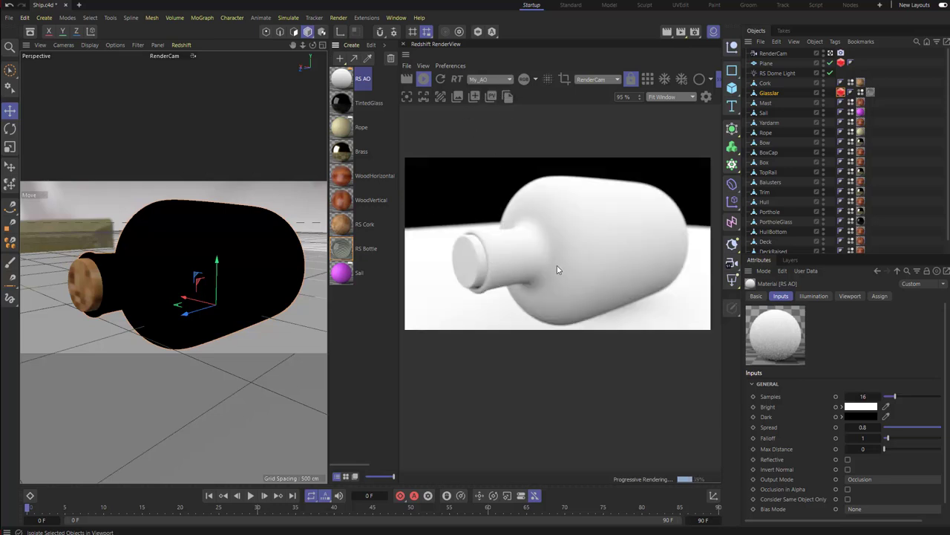
left_click_drag(231, 219, 232, 244, "alt")
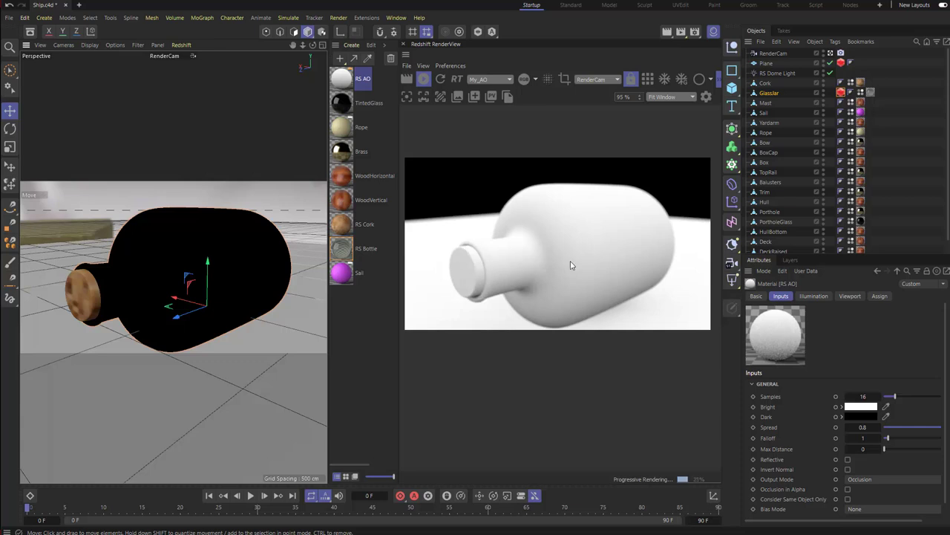
scroll(302, 278, "up", 1)
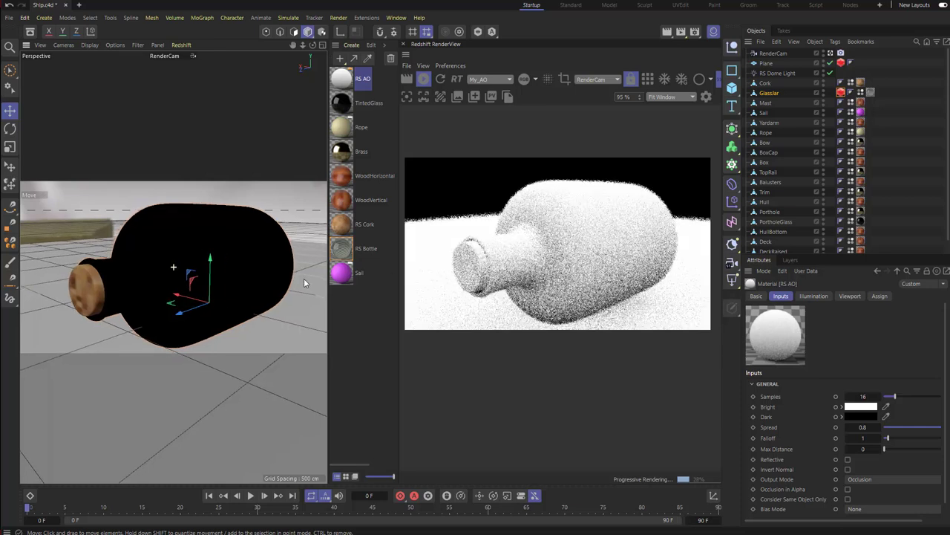
left_click(487, 80)
left_click(478, 90)
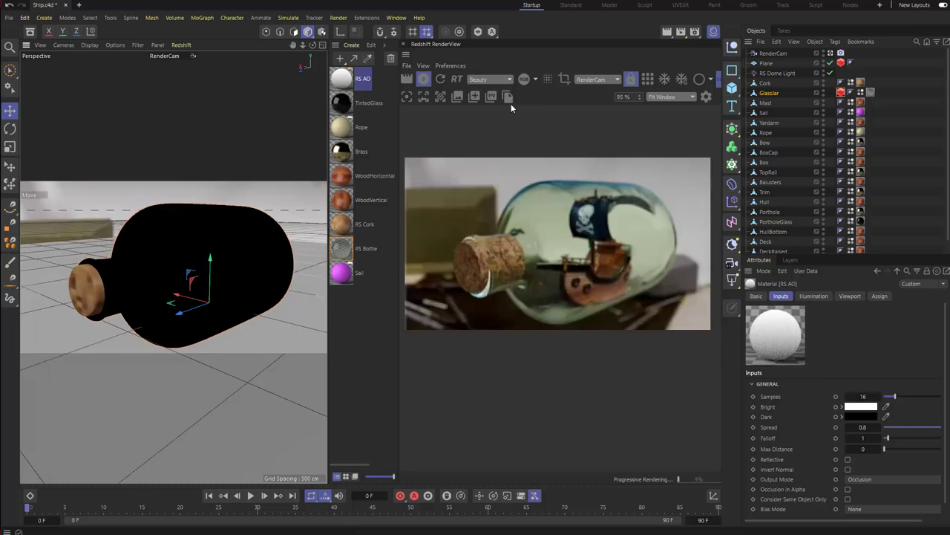
- Reopen the AOV Manager, add an ObjectID AOV and move the manager aside
left_click(338, 17)
left_click(434, 120)
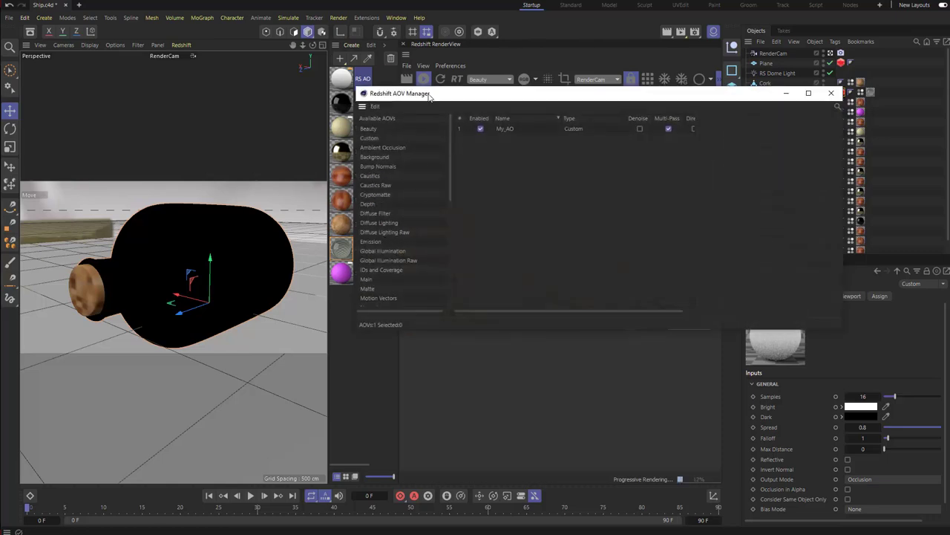
left_click_drag(429, 93, 180, 149)
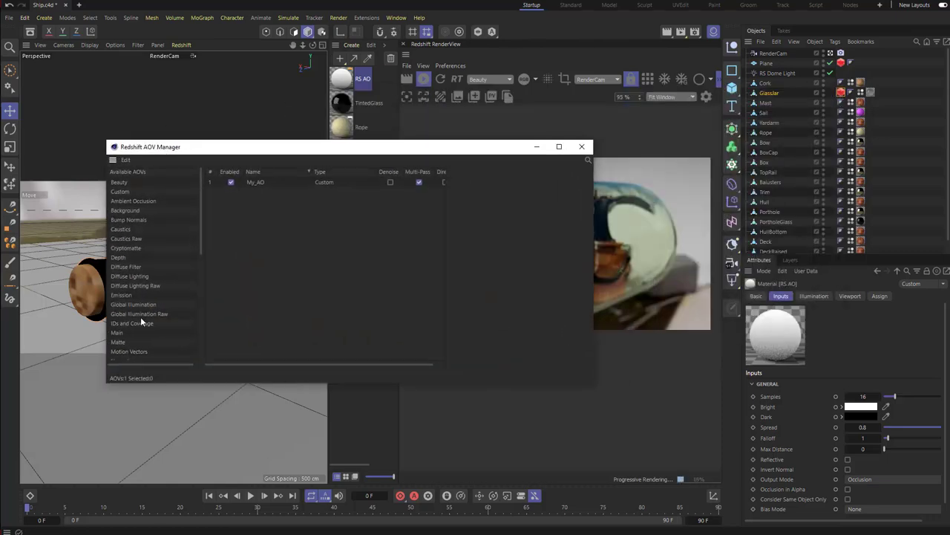
scroll(133, 322, "down", 5)
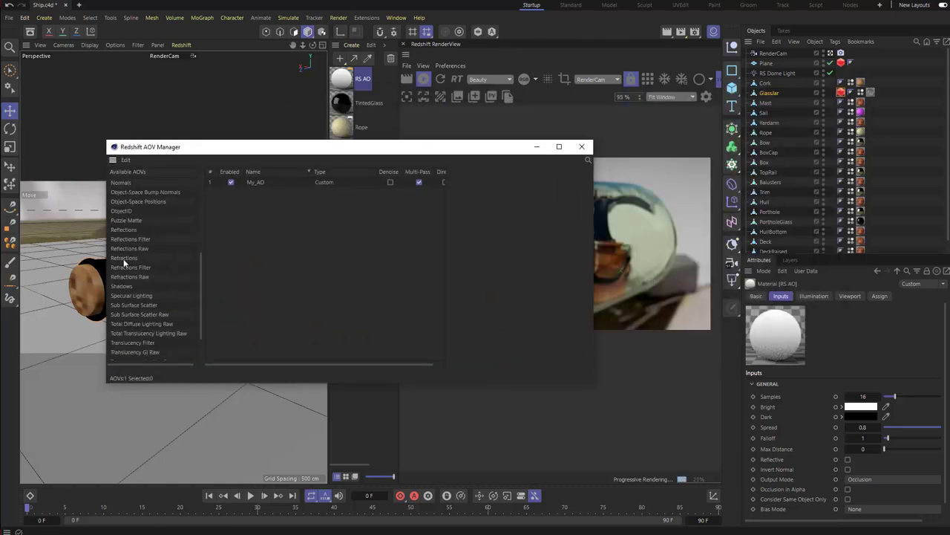
left_click_drag(121, 211, 343, 227)
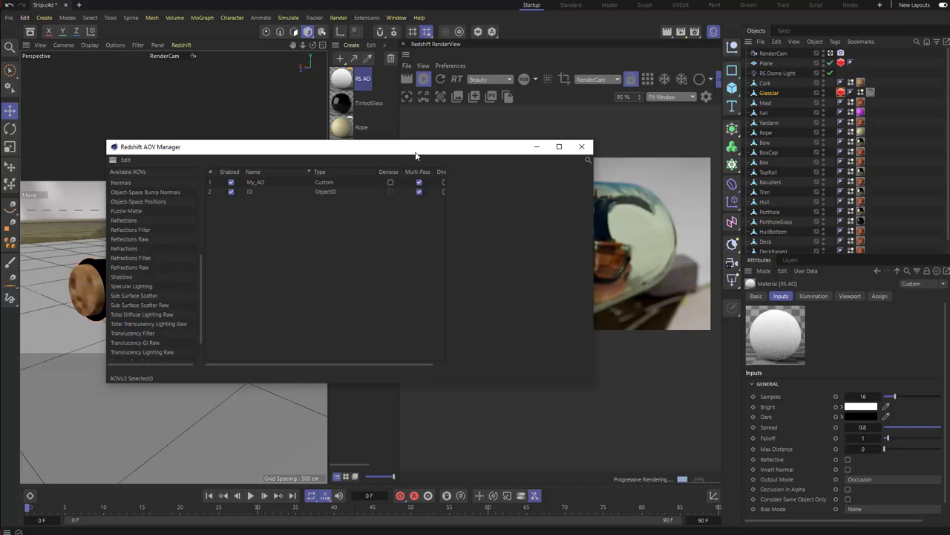
left_click(291, 191)
left_click_drag(523, 149, 21, 228)
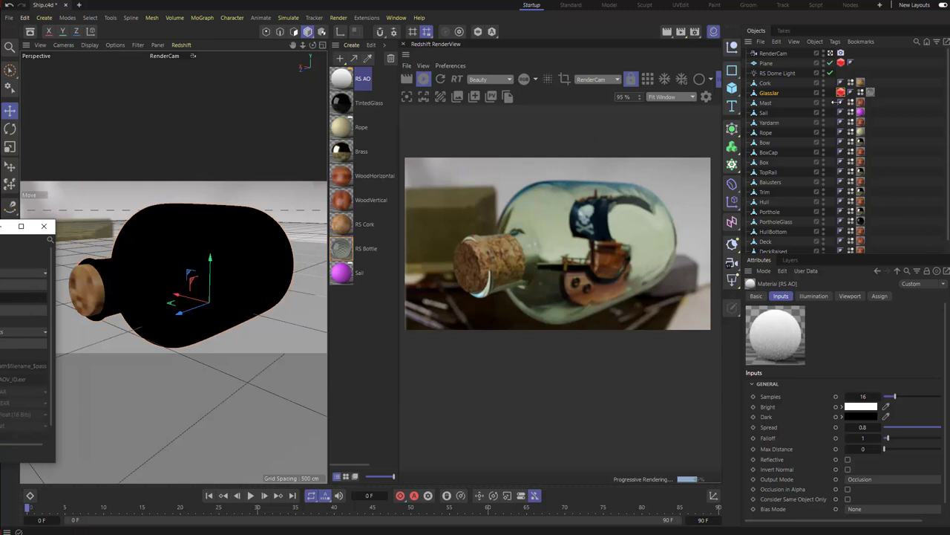
- Delete the Redshift Object tag from the GlassJar object
left_click(805, 93)
left_click(840, 93)
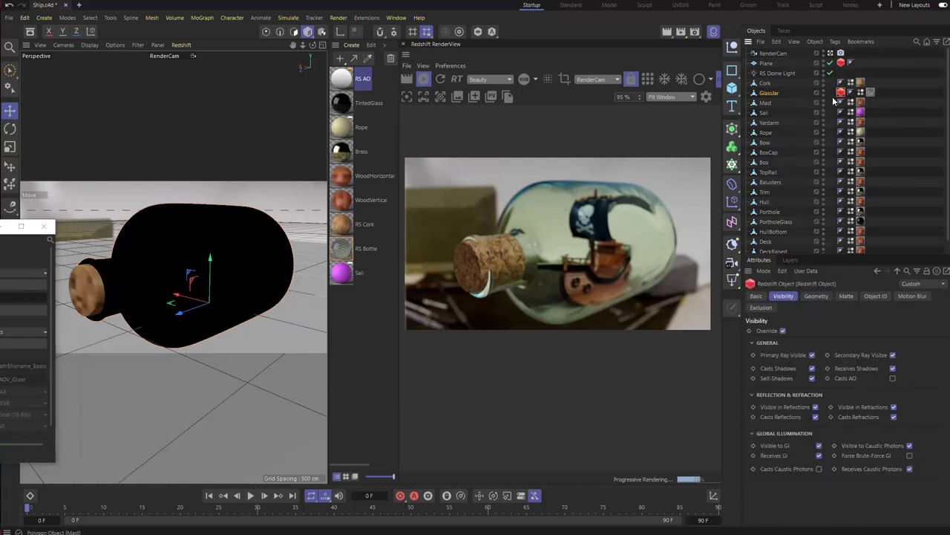
key("Delete")
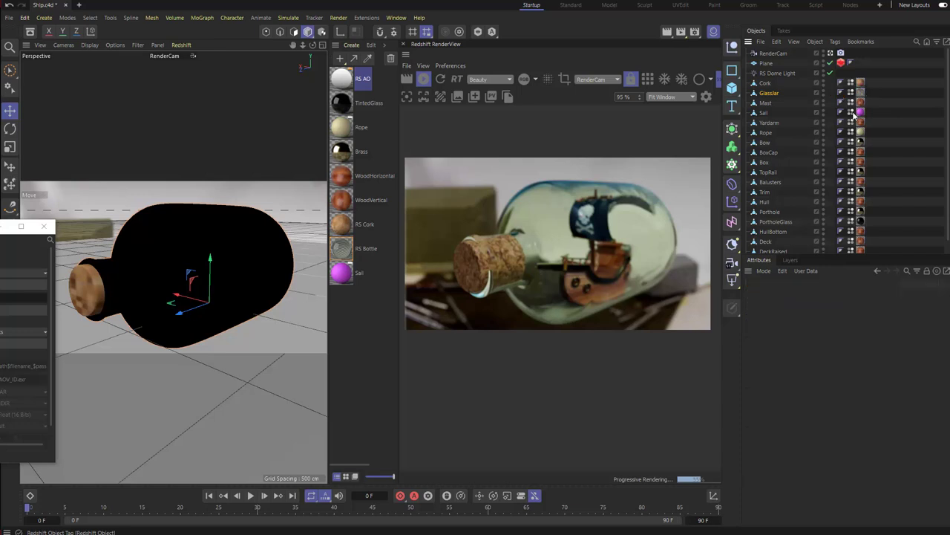
- Group all objects from Cork to PirateShipInABottle1 under one null and name it ShipGroup
left_click(766, 83)
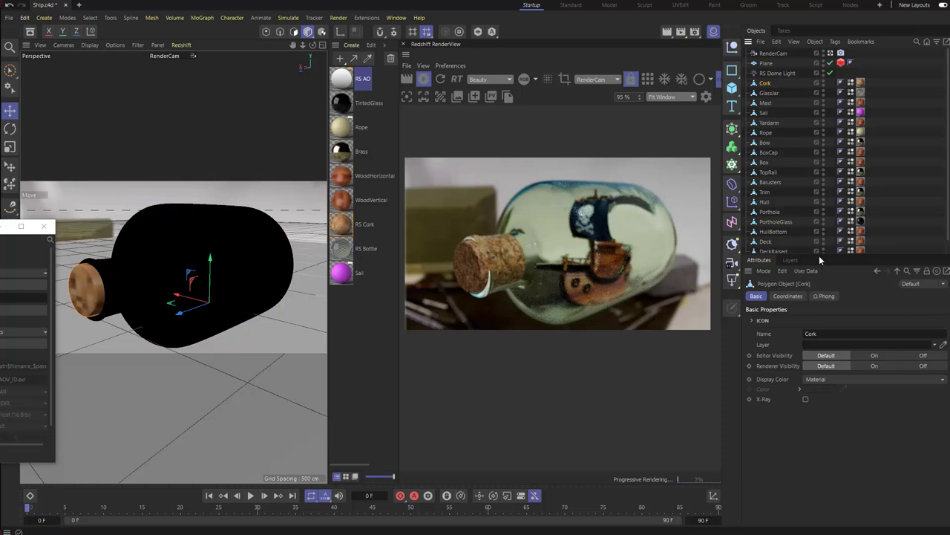
left_click_drag(804, 255, 804, 275)
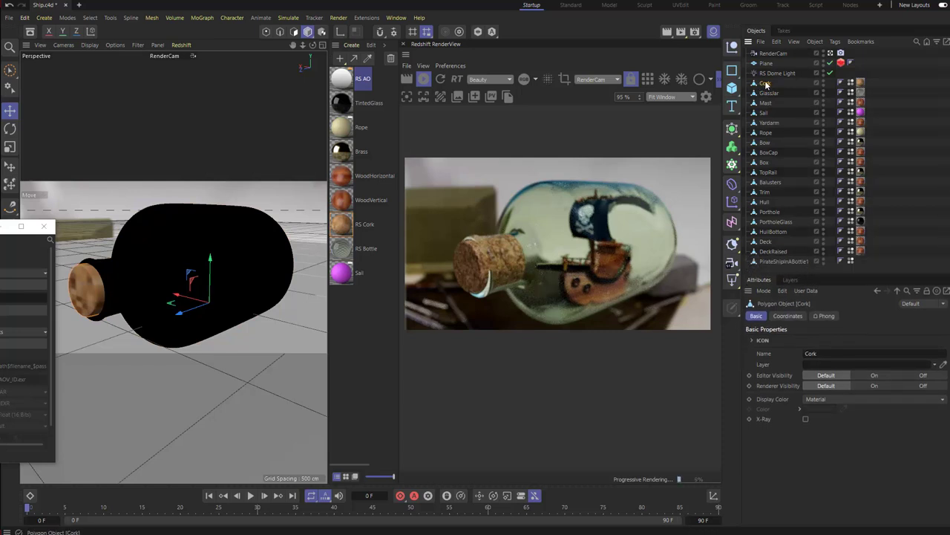
left_click(772, 262, "shift")
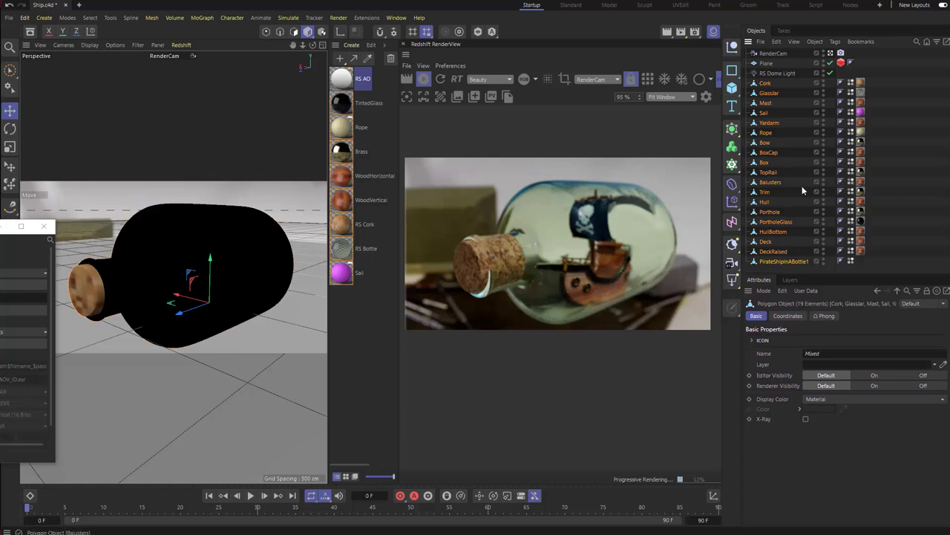
key("alt+g")
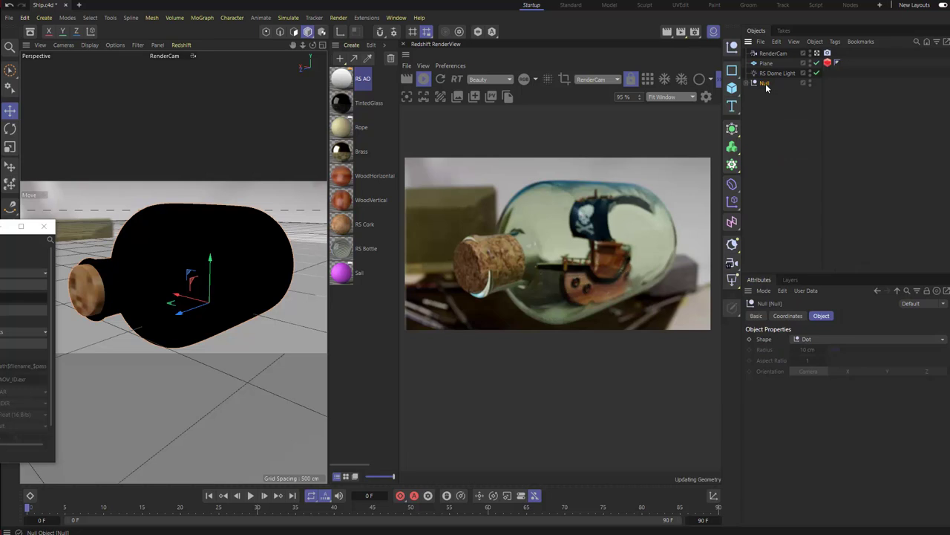
double_click(766, 83)
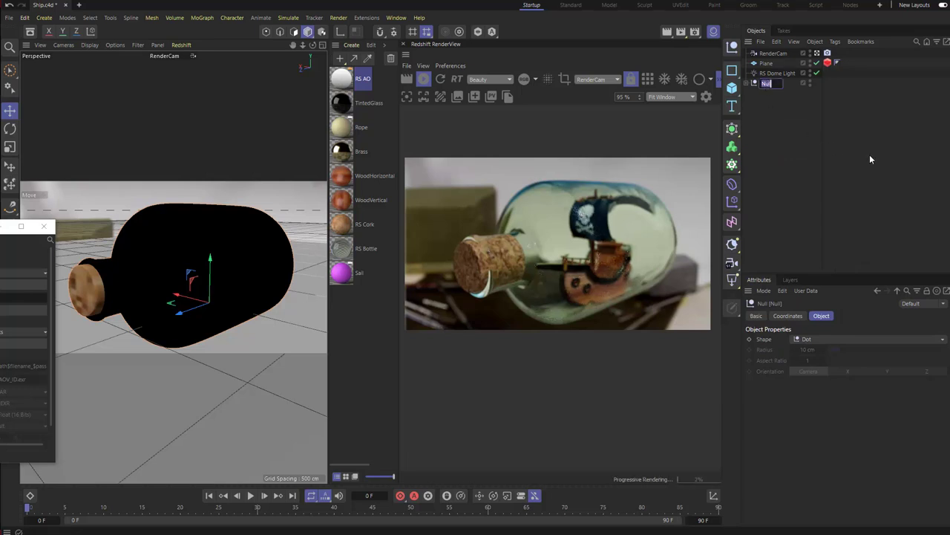
type("ShipGroup")
key("Return")
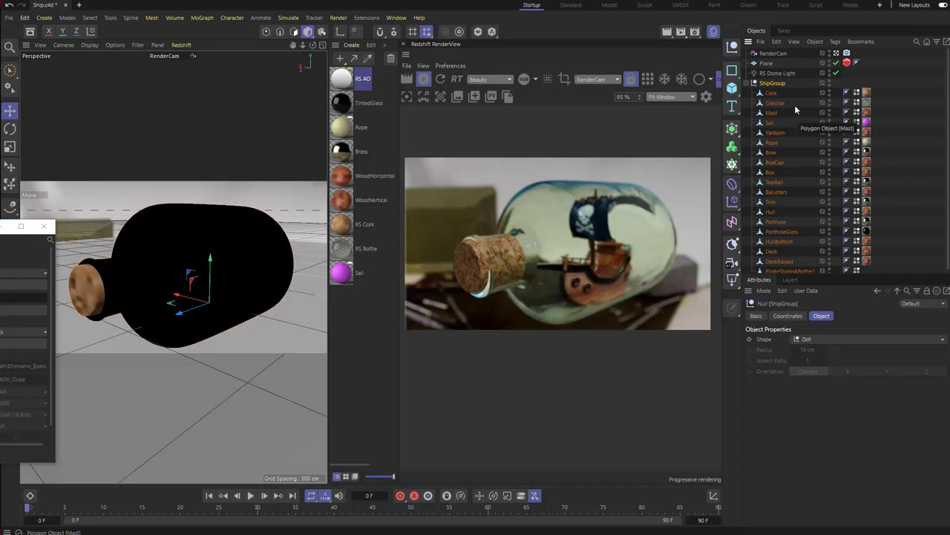
- Add a Redshift Object render tag to every child object of ShipGroup
left_click(770, 94)
scroll(796, 114, "down", 1)
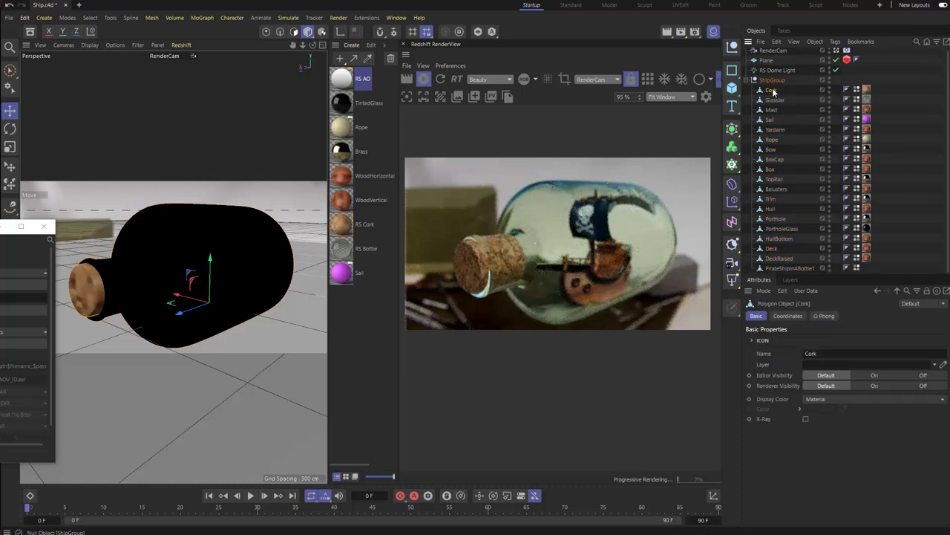
left_click(787, 269, "shift")
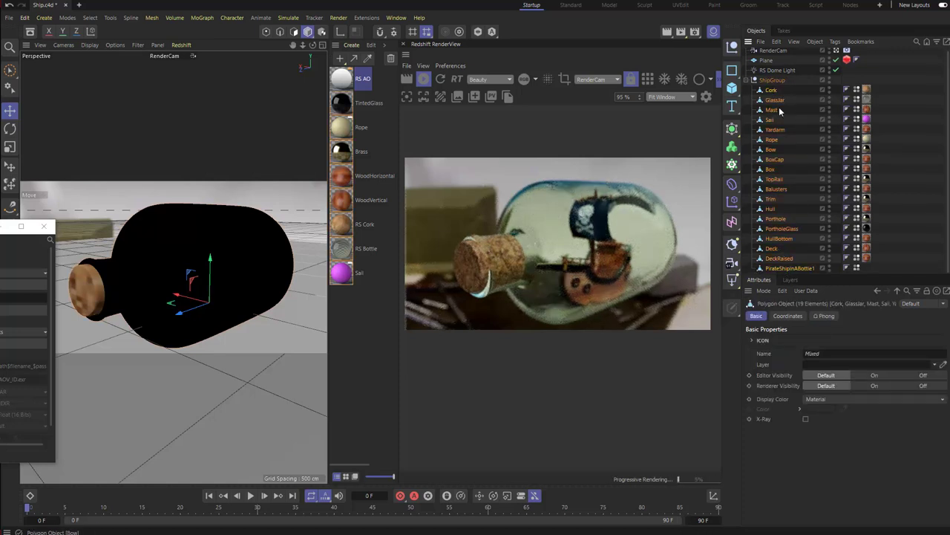
right_click(791, 268)
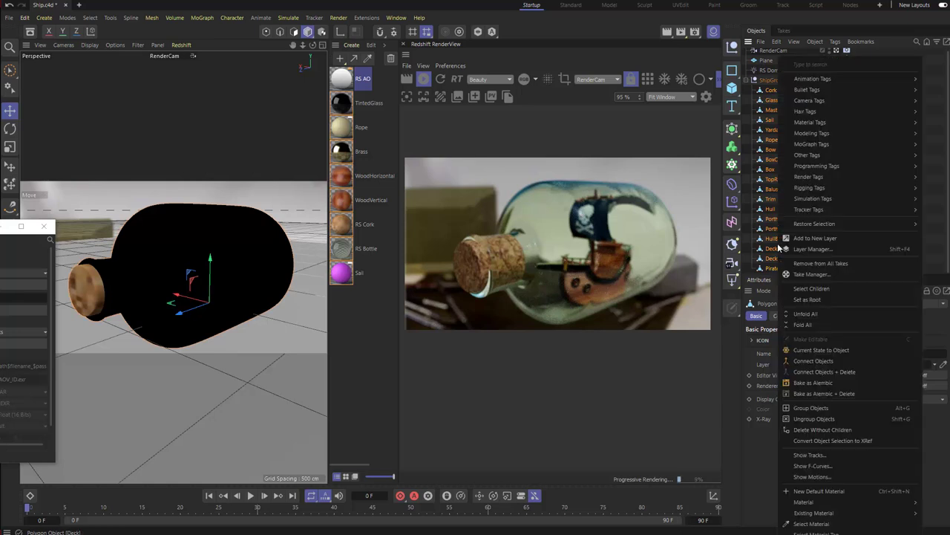
mouse_move(871, 180)
left_click(939, 212)
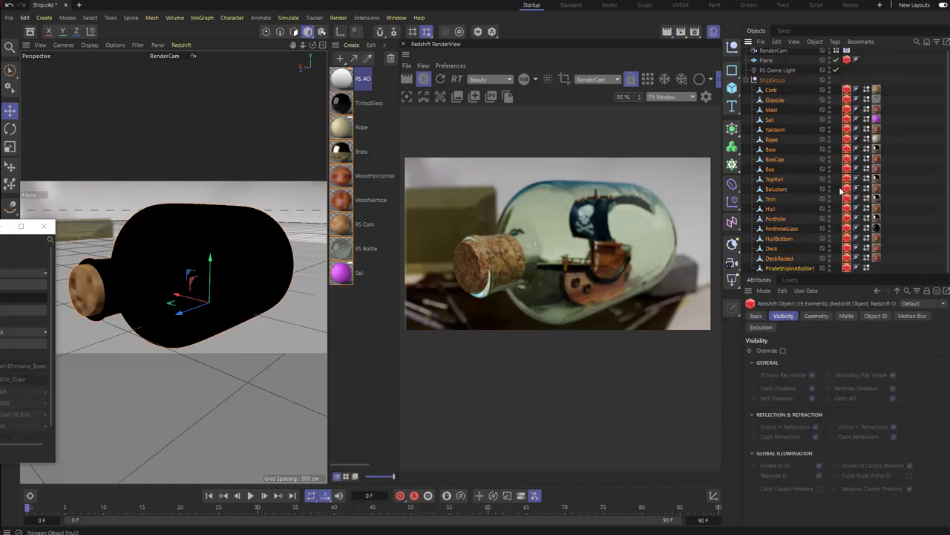
- Enable the Object ID override on all the new tags, number them sequentially from 1, and check the IDs from Cork to Yardarm
left_click(876, 315)
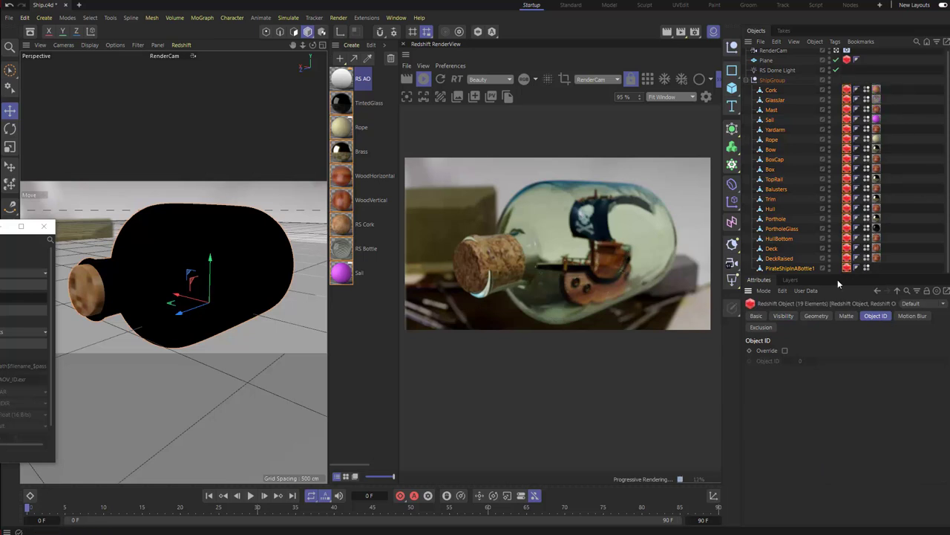
left_click(784, 350)
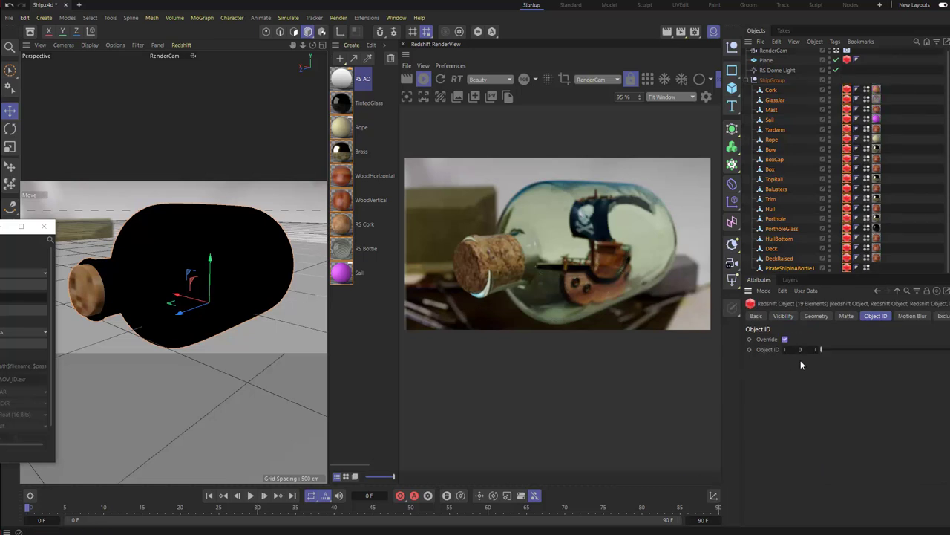
left_click(800, 349)
type("Num")
key("Return")
left_click(848, 89)
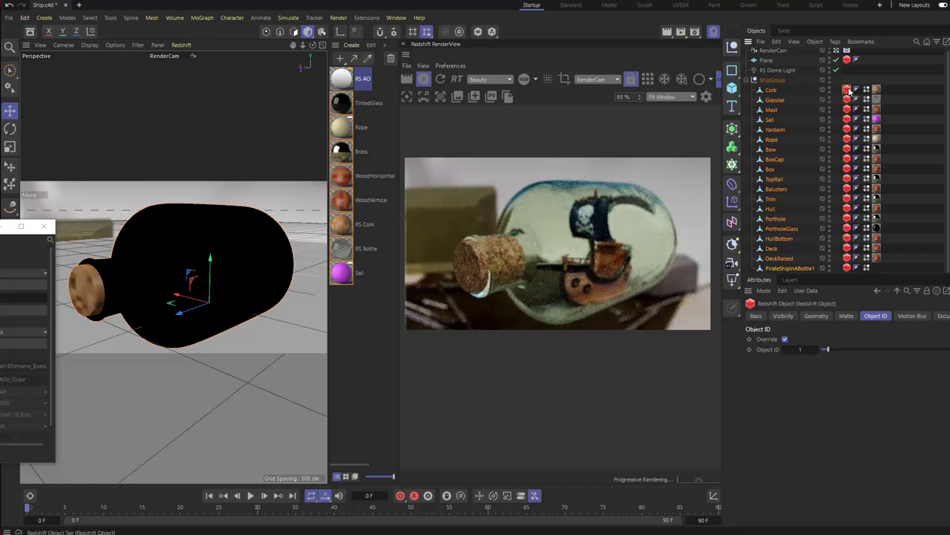
left_click(847, 99)
left_click(847, 109)
left_click(847, 119)
left_click(847, 129)
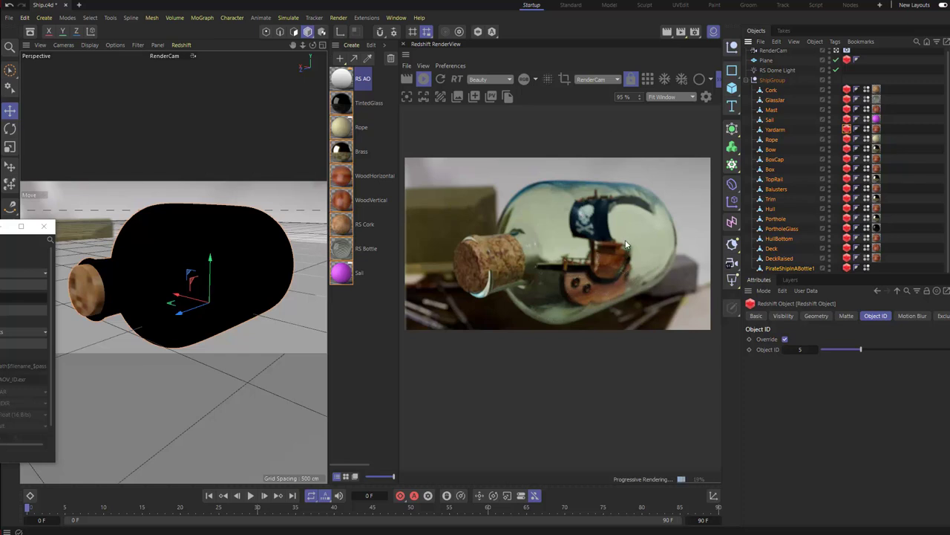
- Delete the Redshift Object tags from all ShipGroup children
left_click(848, 91)
left_click(848, 269, "shift")
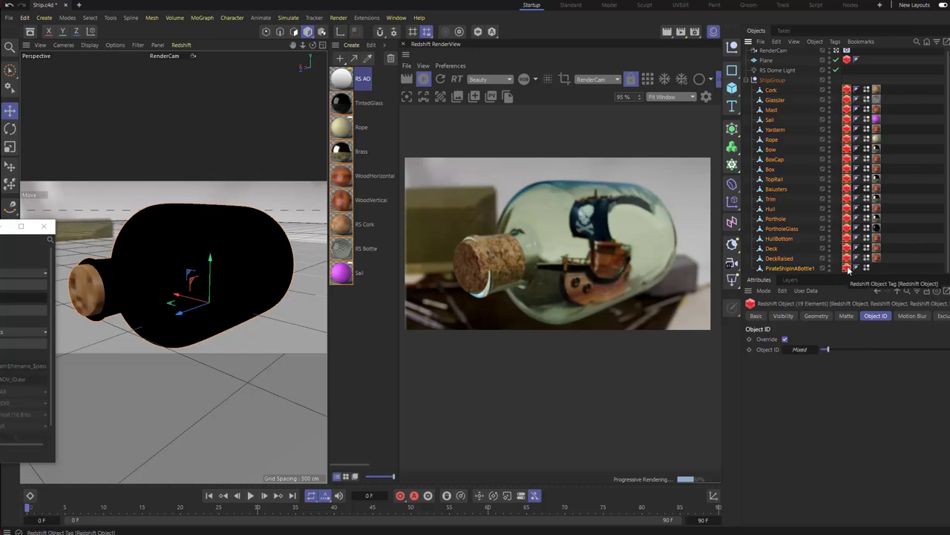
key("Delete")
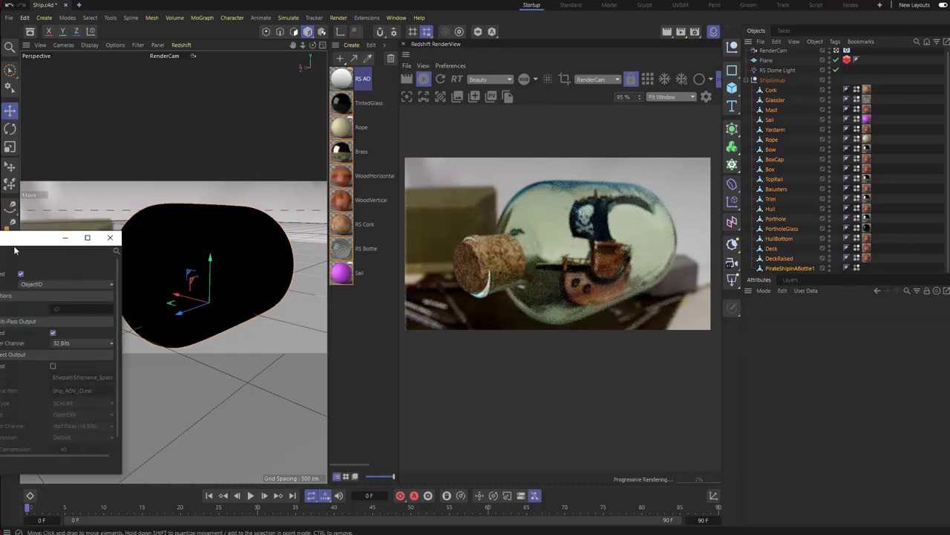
- Replace the ObjectID AOV with a Puzzle Matte AOV in the AOV Manager
left_click_drag(0, 229, 547, 144)
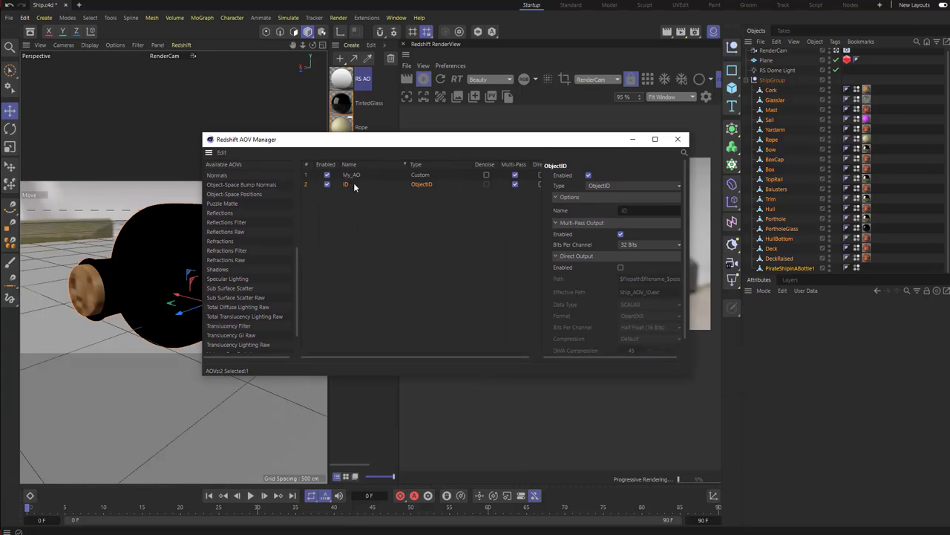
key("Delete")
scroll(269, 307, "down", 2)
scroll(257, 294, "up", 5)
left_click_drag(223, 273, 417, 233)
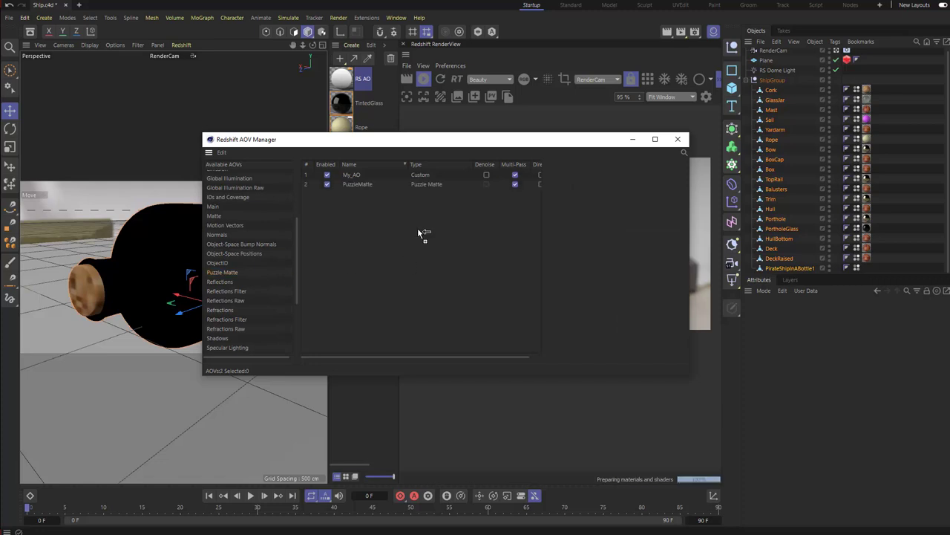
- Set the Puzzle Matte AOV's mode to Object ID with Red ID 1, and close the AOV Manager
left_click_drag(484, 141, 327, 190)
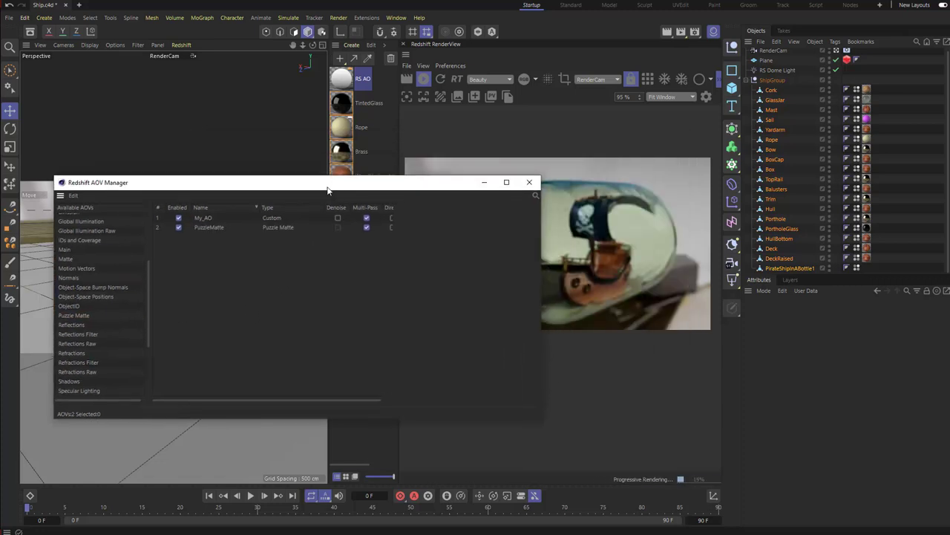
left_click(224, 226)
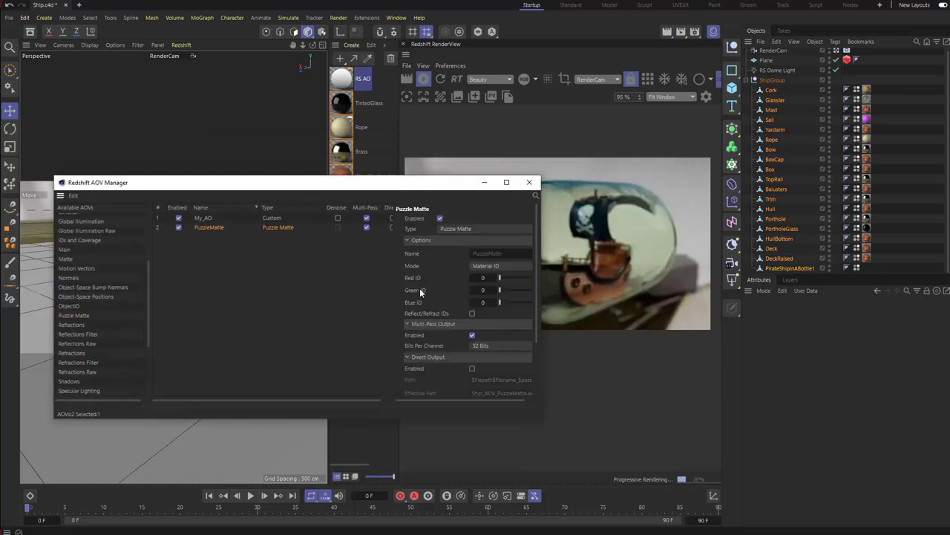
left_click(496, 269)
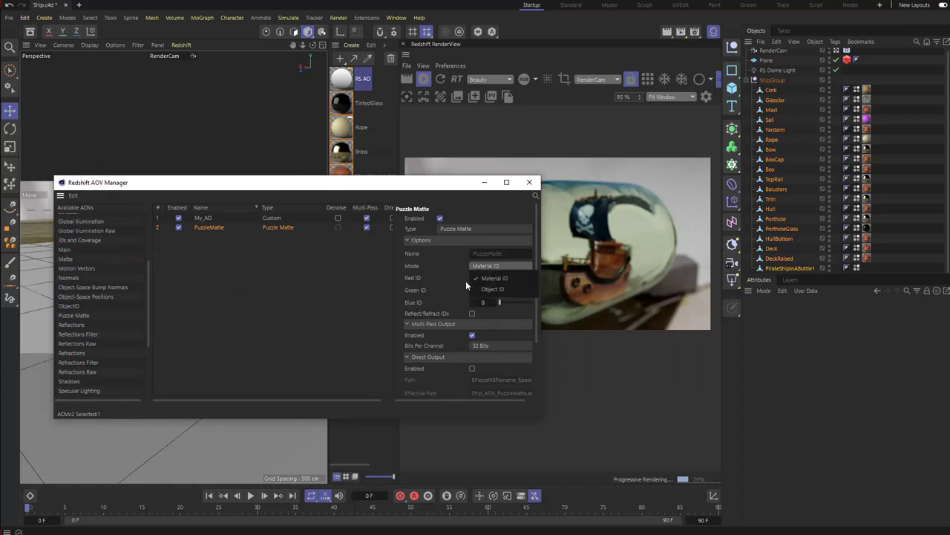
left_click(487, 291)
left_click(484, 279)
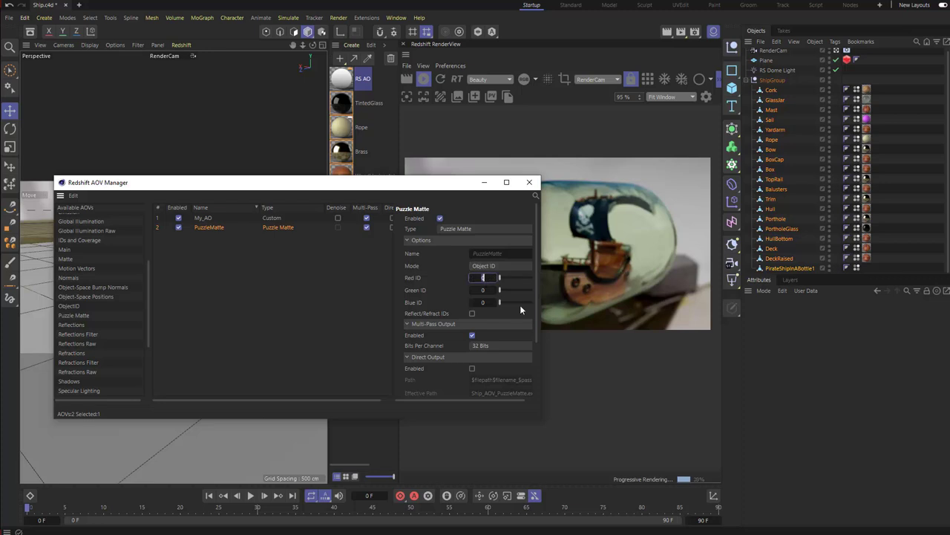
type("1")
left_click(483, 290)
left_click(529, 183)
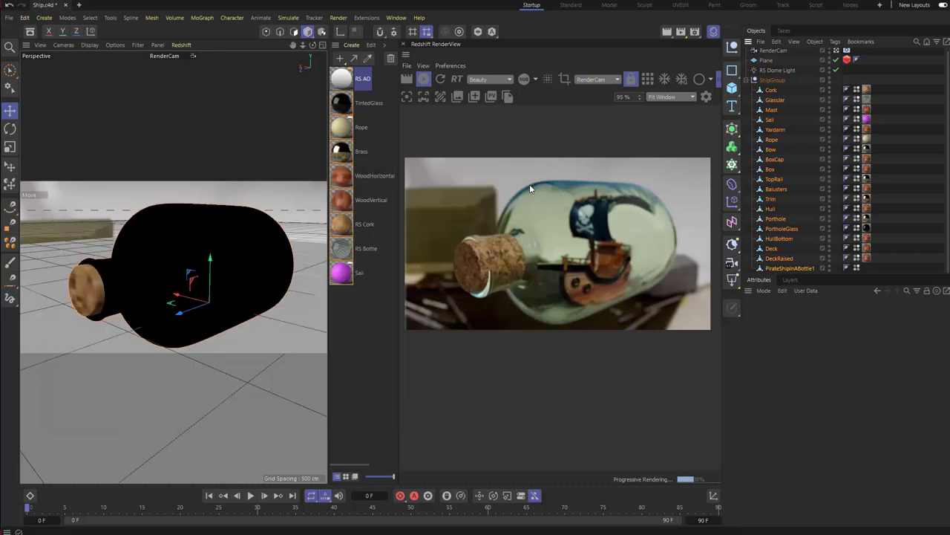
- Add Redshift Object render tags to Cork and GlassJar and enable their Object ID override
left_click(774, 92)
left_click(776, 100, "ctrl")
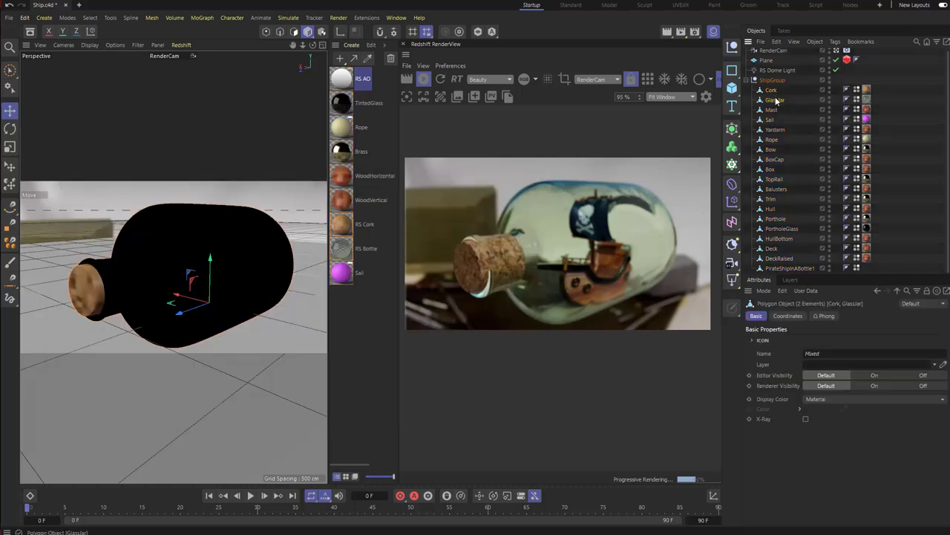
right_click(773, 88)
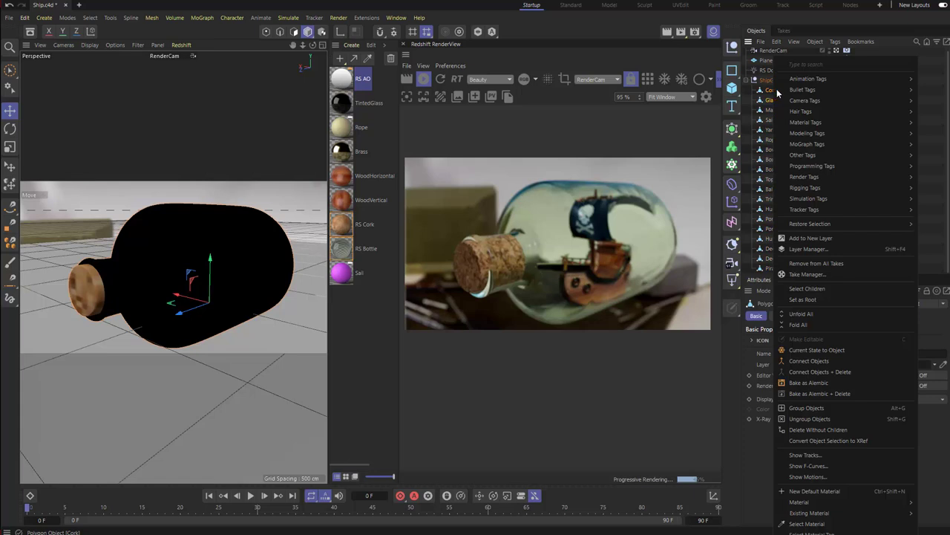
mouse_move(894, 176)
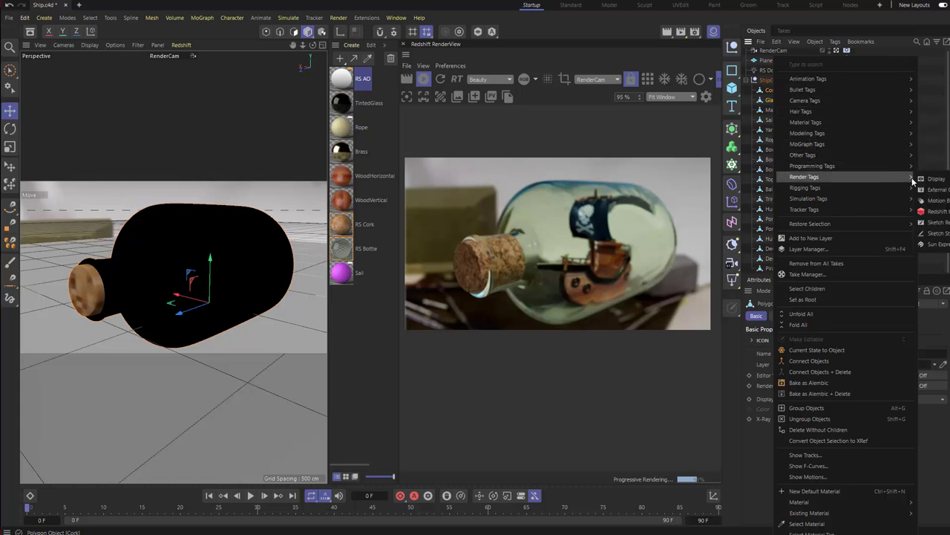
left_click(934, 211)
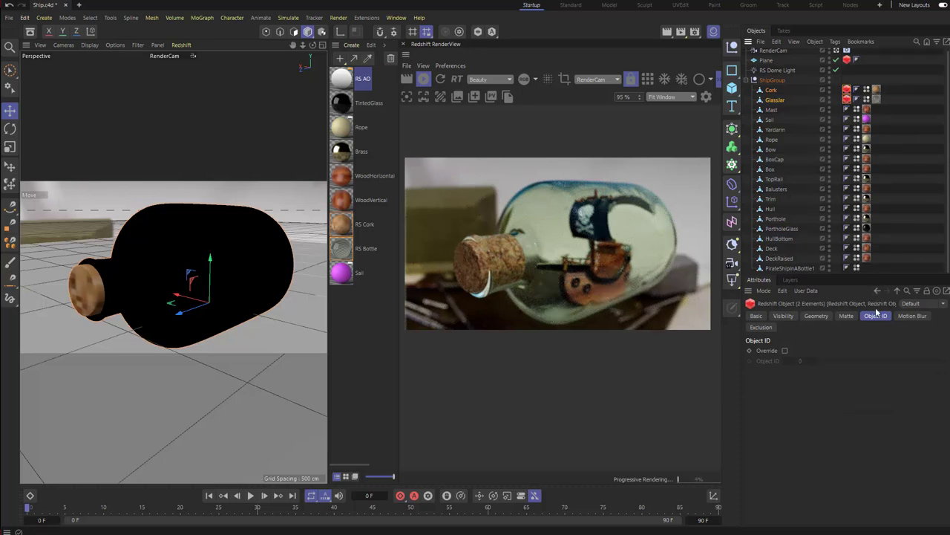
left_click(784, 350)
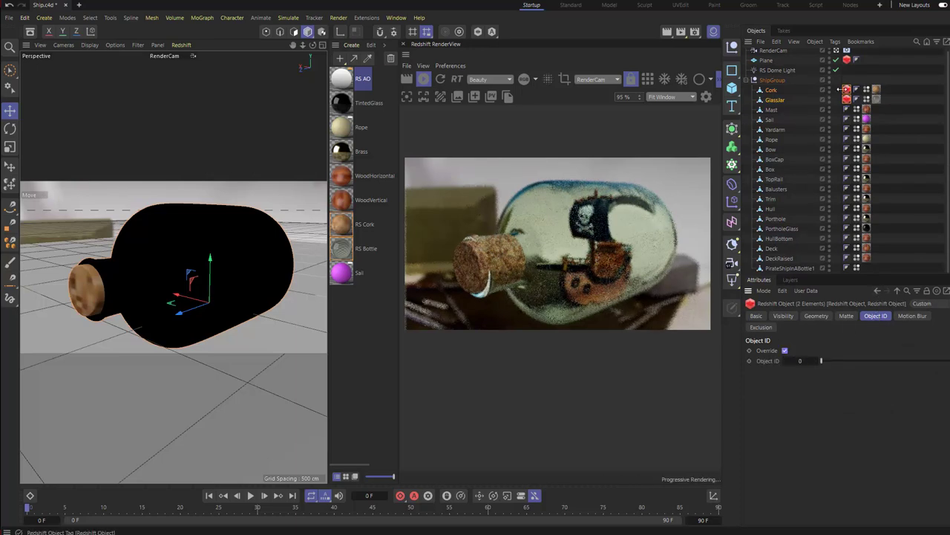
- Set the Object ID to 1 on Cork's Redshift tag and to 2 on GlassJar's
left_click(847, 91)
double_click(794, 361)
type("1")
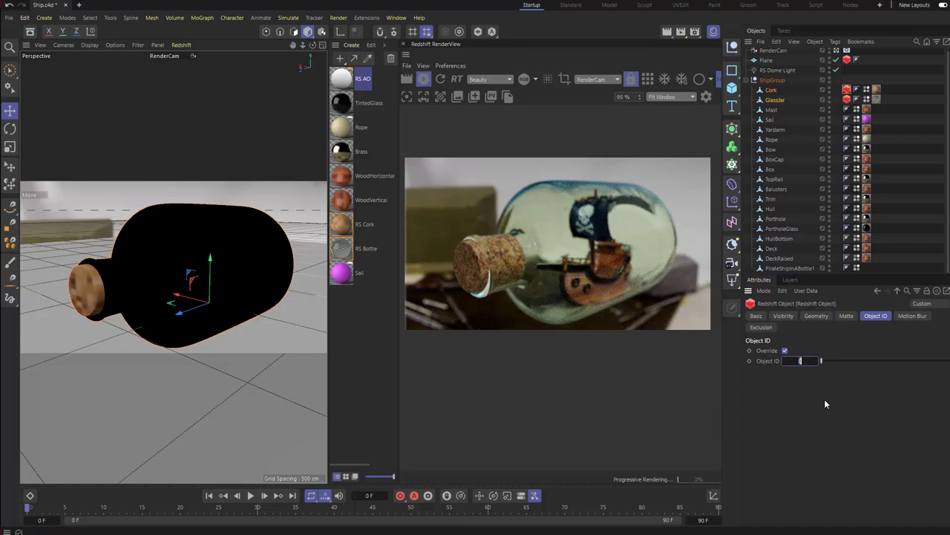
key("Return")
left_click(847, 99)
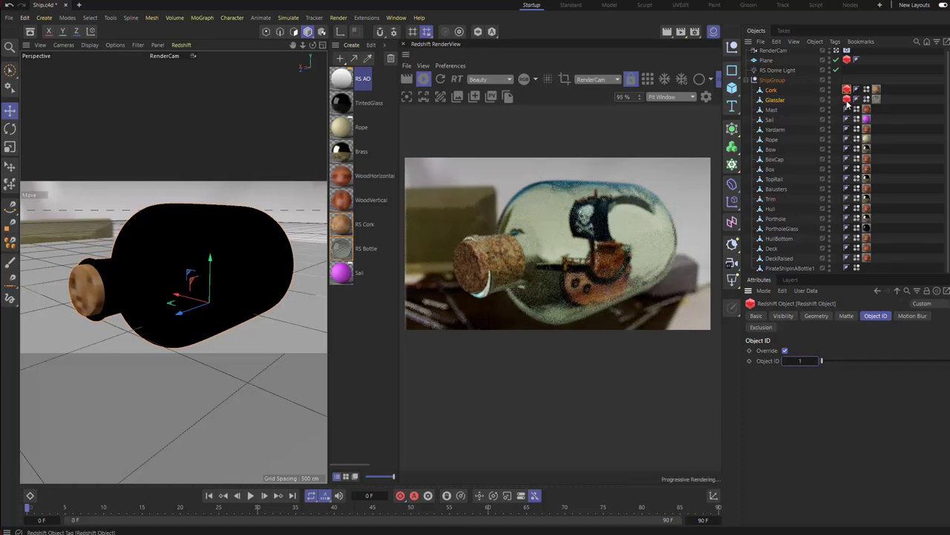
double_click(802, 362)
type("1")
key("Return")
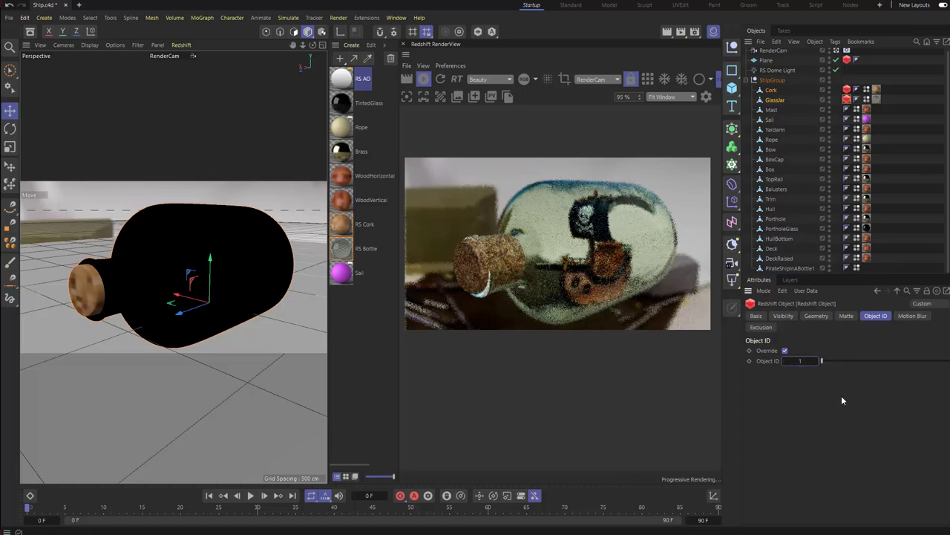
type("2")
key("Return")
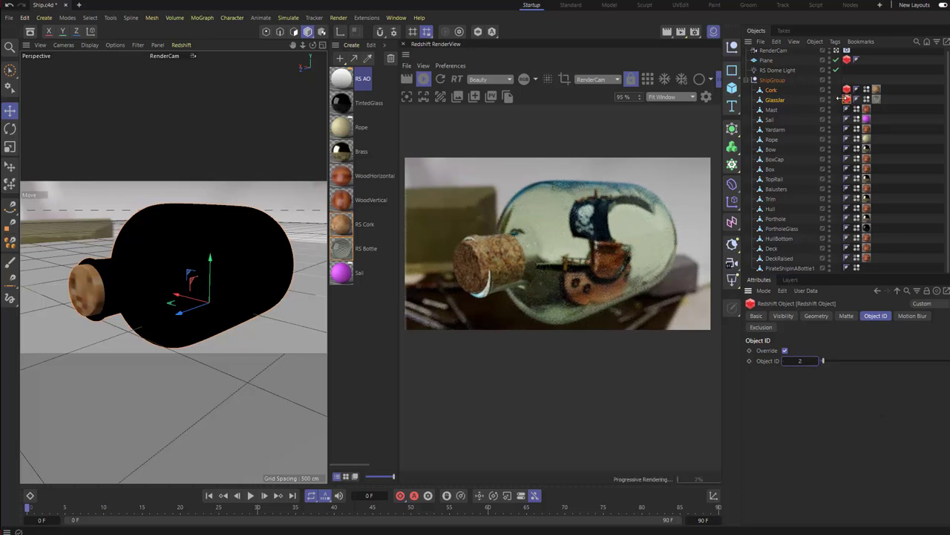
- Display the PuzzleMatte pass in the Redshift RenderView and render it with bucket rendering enabled
left_click(508, 79)
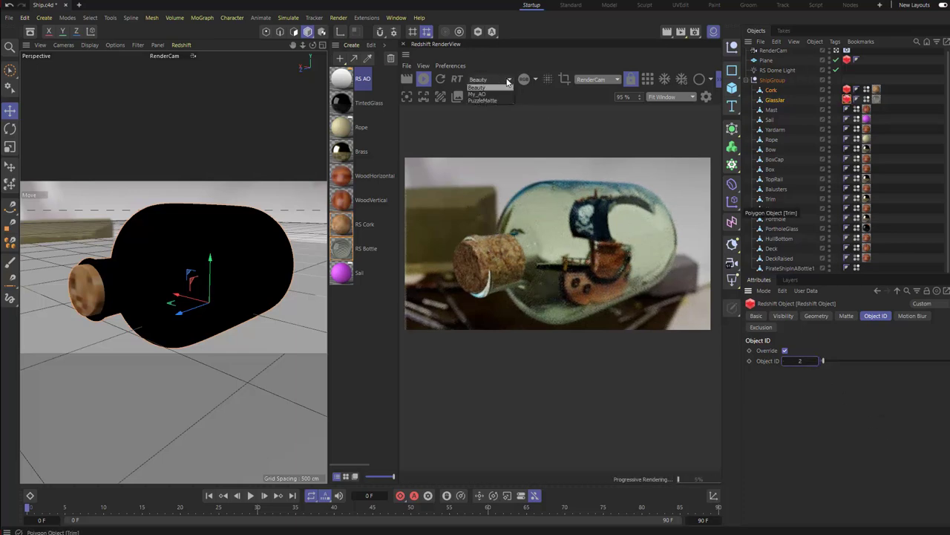
left_click(491, 98)
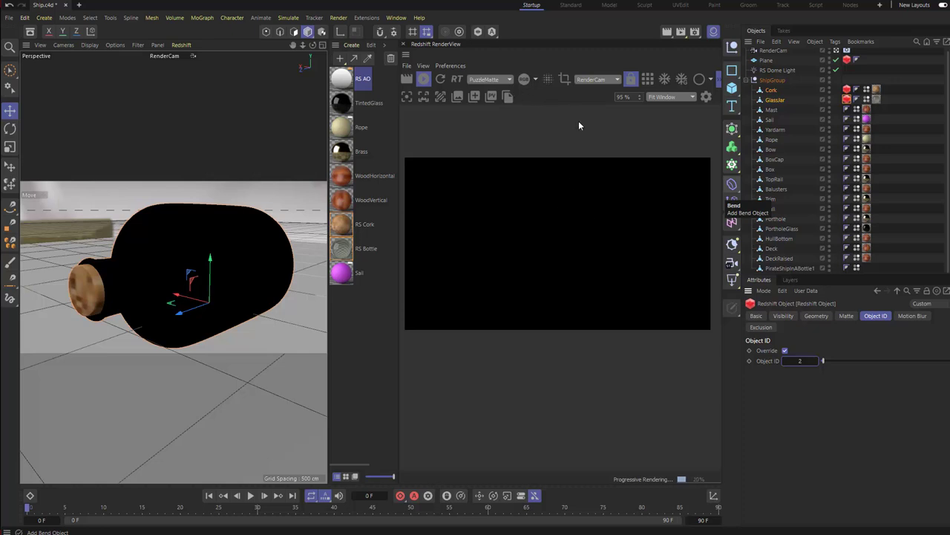
left_click(649, 78)
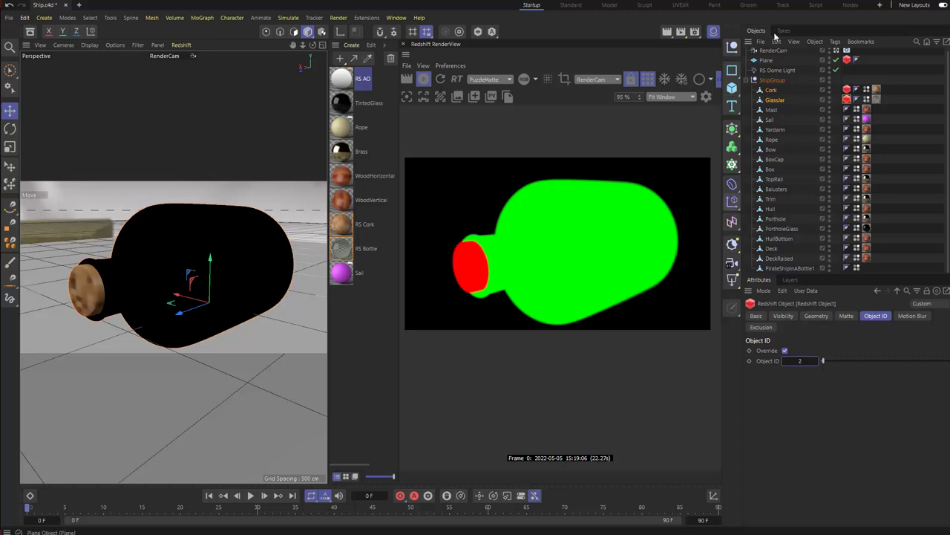
- Check the passes listed in the Redshift AOV Manager, and return the RenderView to the Beauty pass
left_click(367, 18)
mouse_move(339, 18)
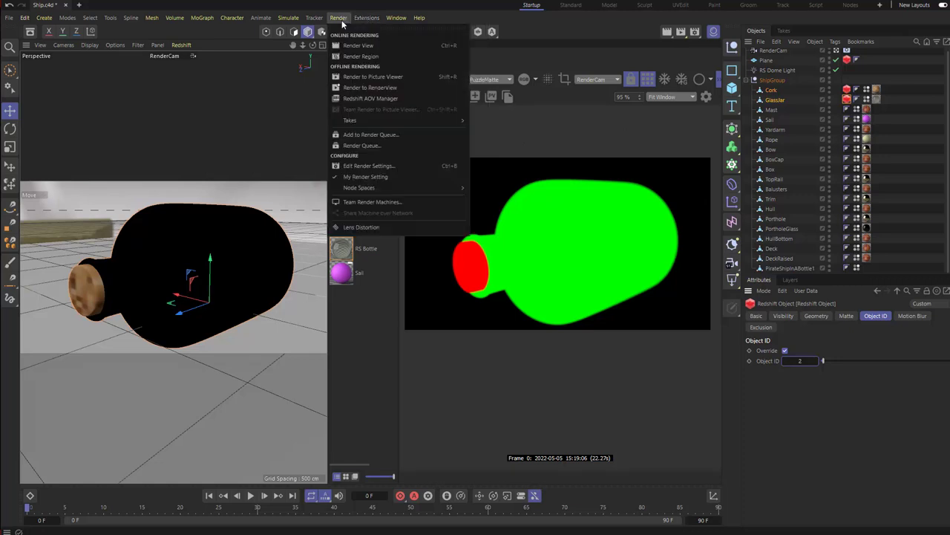
left_click(370, 98)
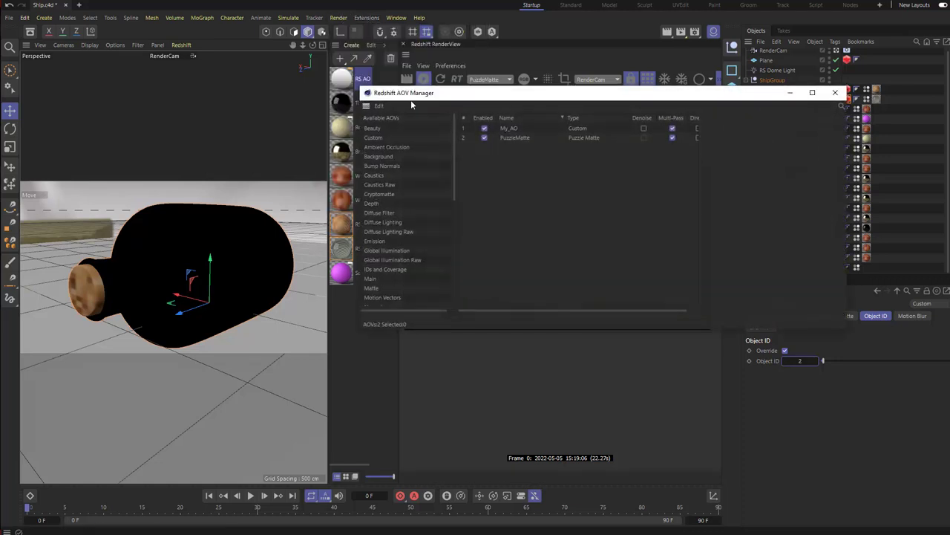
scroll(223, 200, "up", 3)
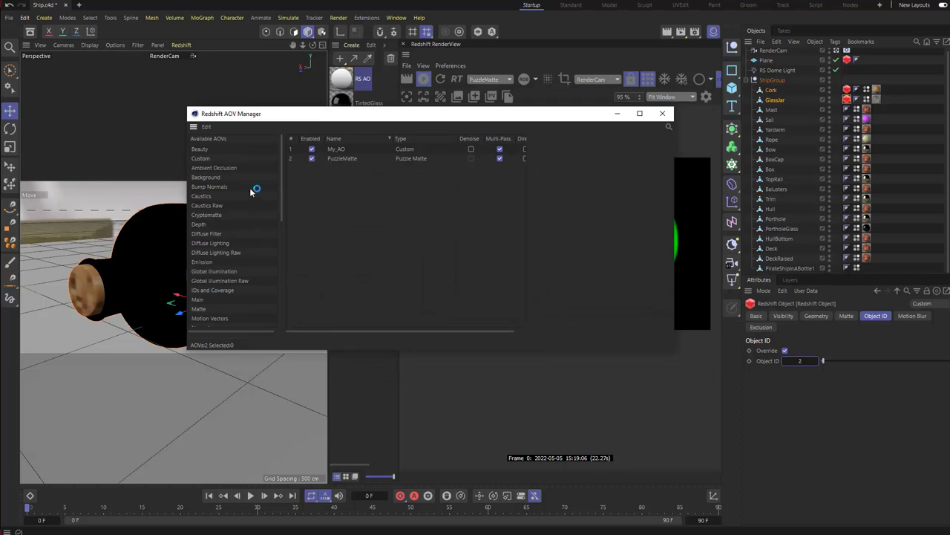
left_click(662, 114)
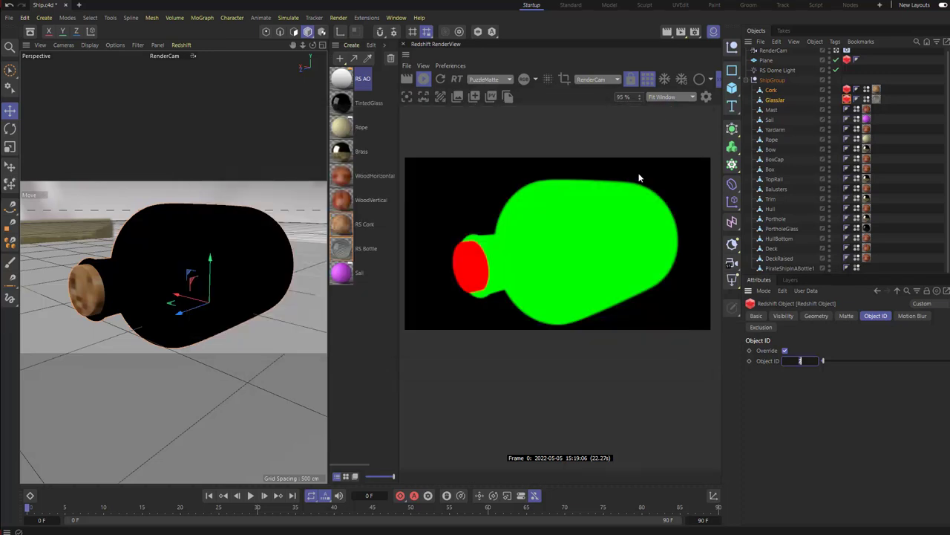
left_click(490, 79)
left_click(488, 89)
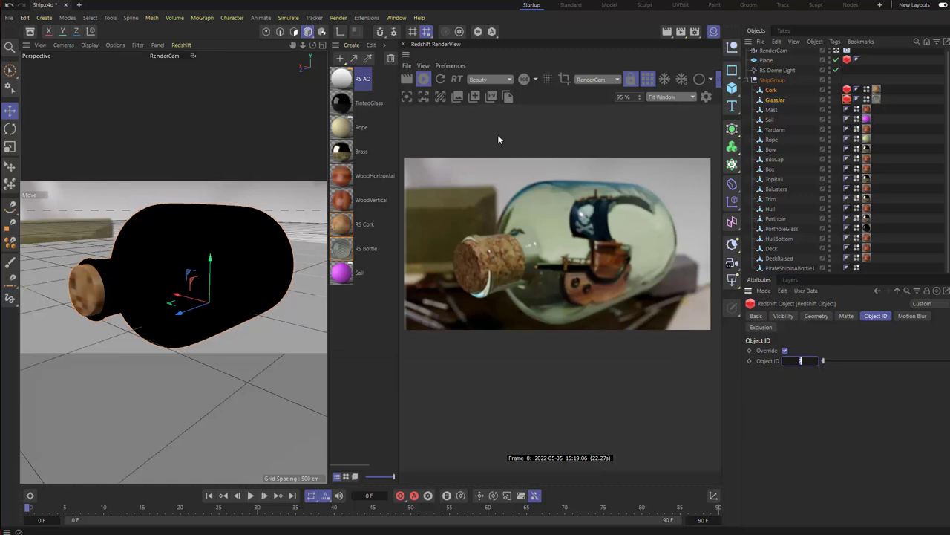
- Review the Output and Save pages of the Render Settings, including the regular and multi-pass image options
left_click(695, 32)
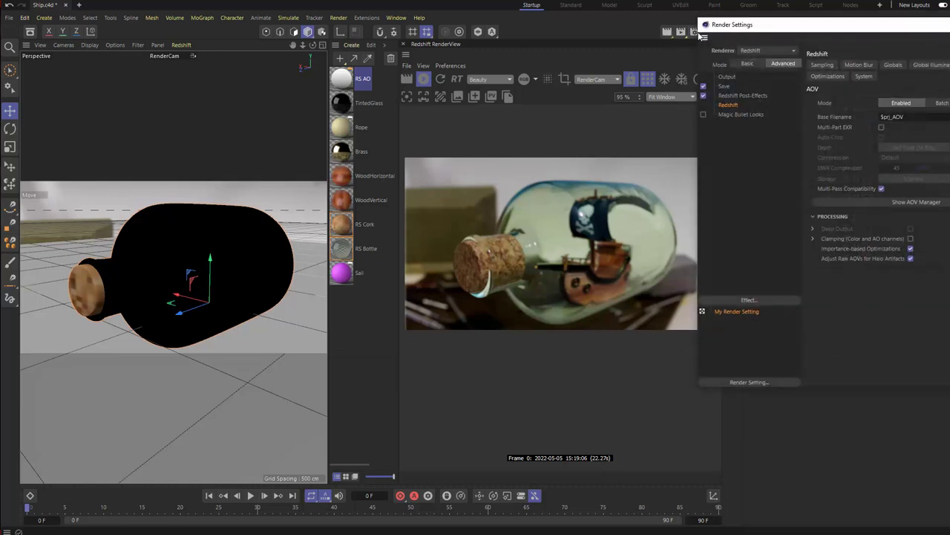
left_click_drag(741, 26, 429, 63)
left_click(414, 113)
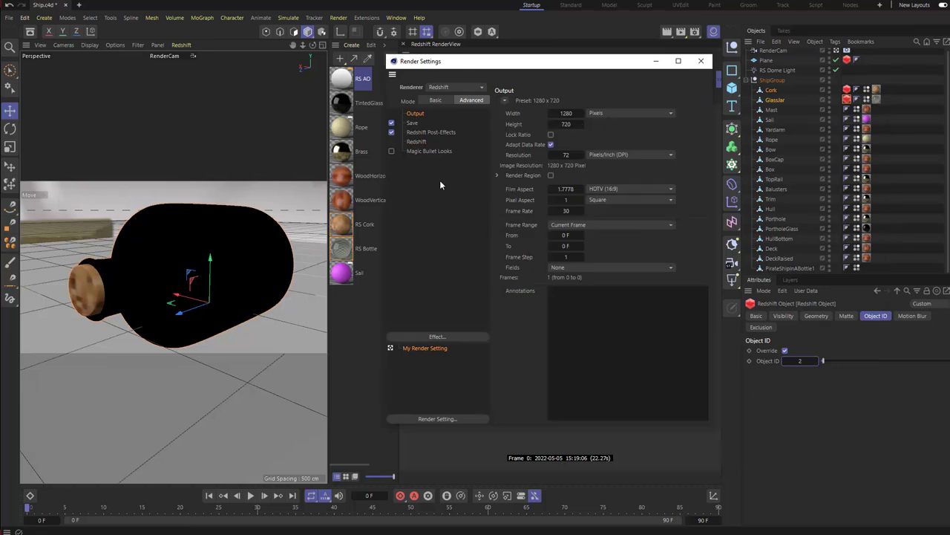
left_click(412, 123)
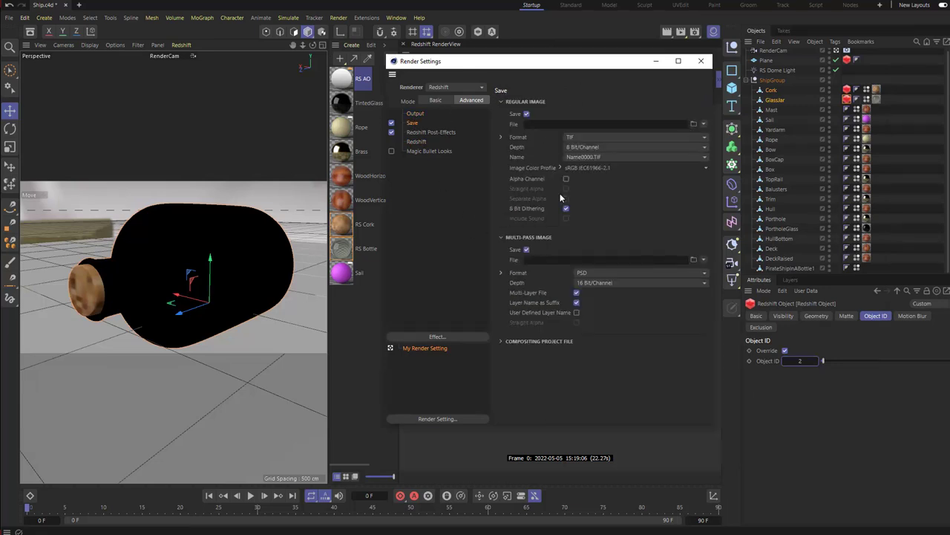
left_click(701, 61)
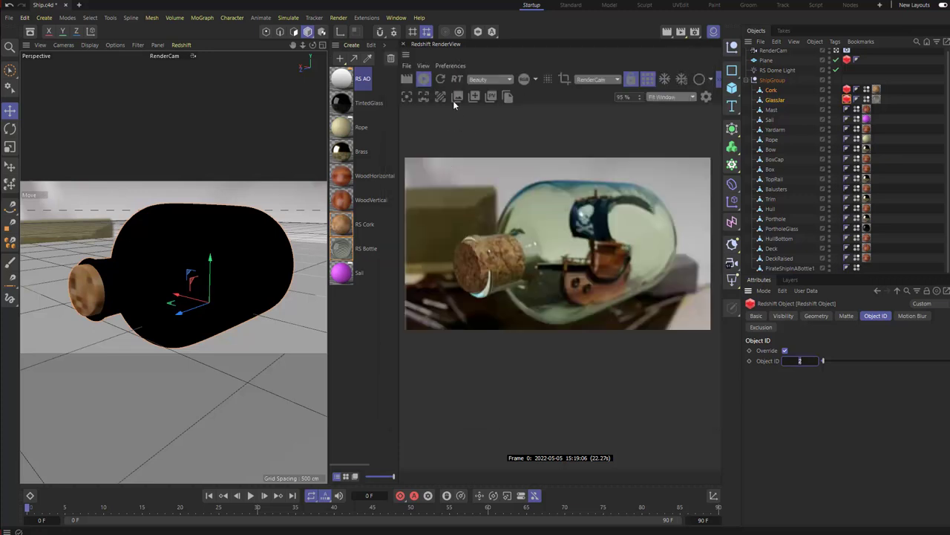
- Save the RenderView result to the Desktop as a multilayer EXR named Ship
left_click(407, 65)
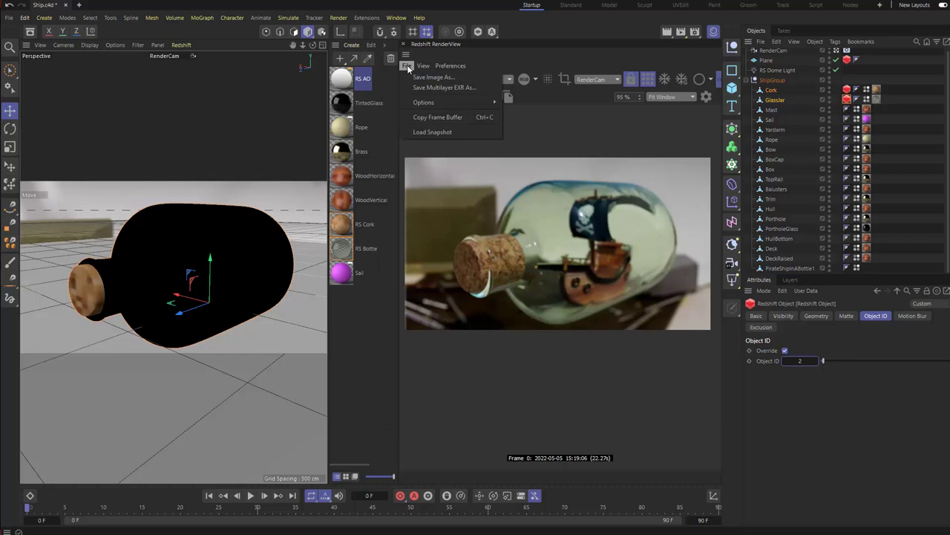
left_click(425, 84)
left_click(407, 66)
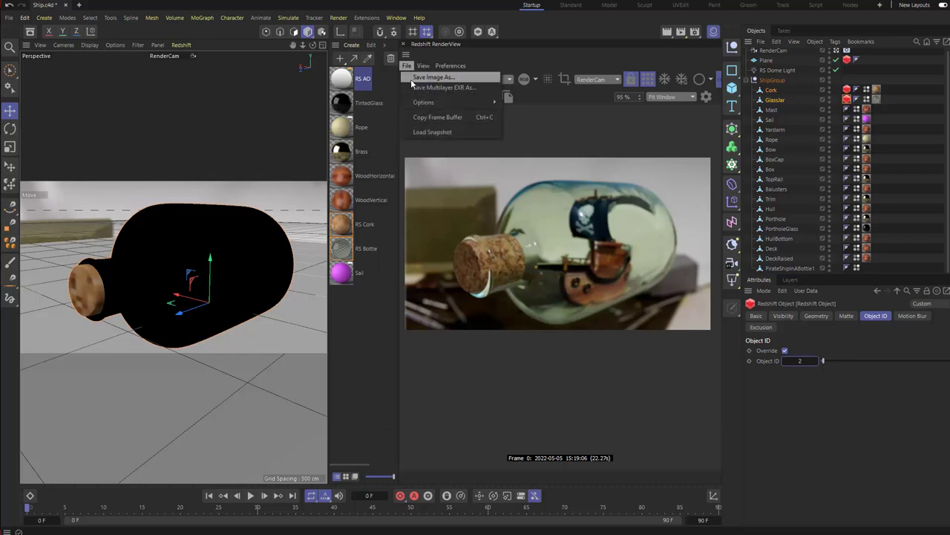
left_click(428, 88)
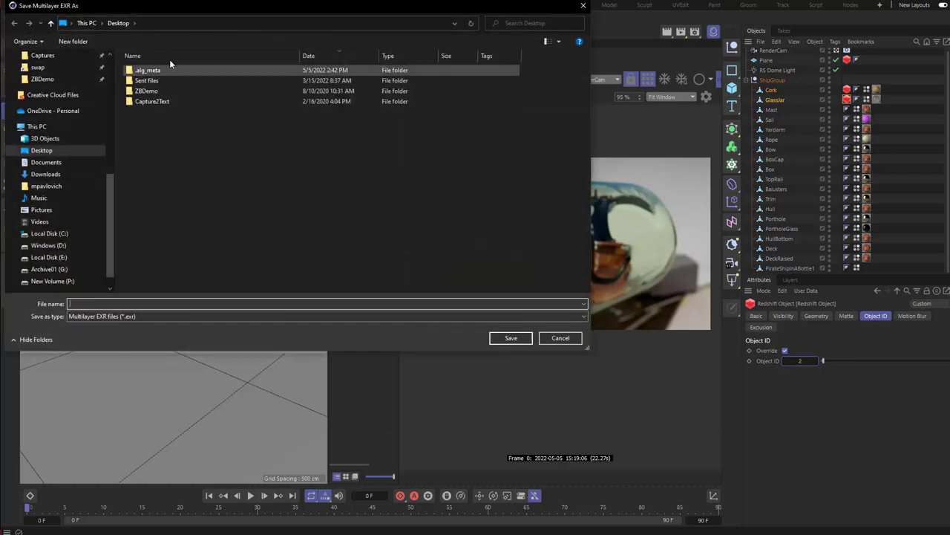
type("Ship")
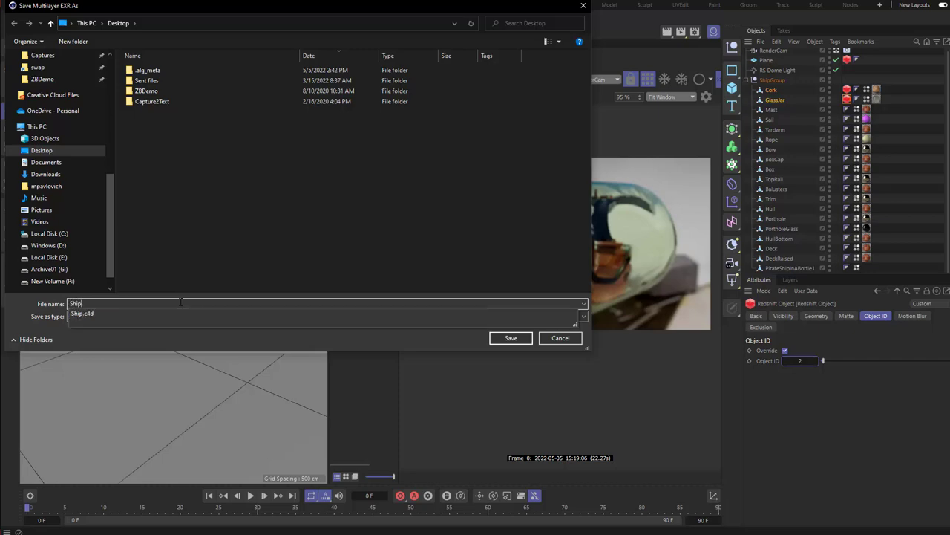
key("Return")
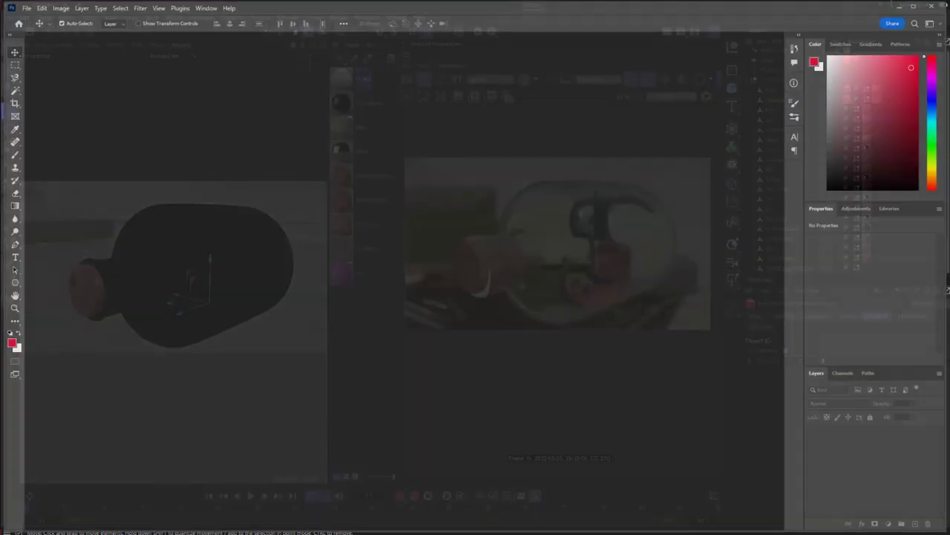
- Open Ship.exr in Photoshop with the existing Exr-IO options, and order the layers as PuzzleMatte, My_AO, RGBA from the top
left_click_drag(34, 225, 295, 192)
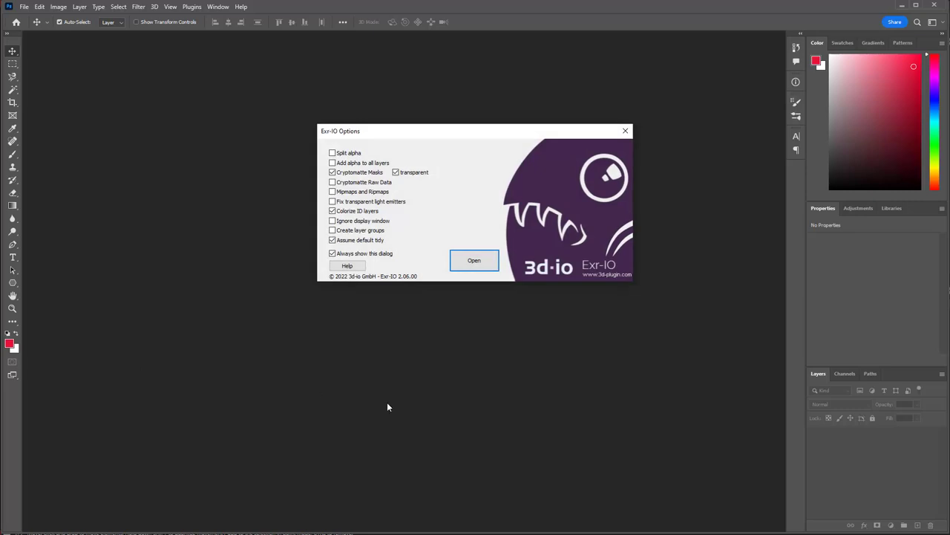
left_click(460, 269)
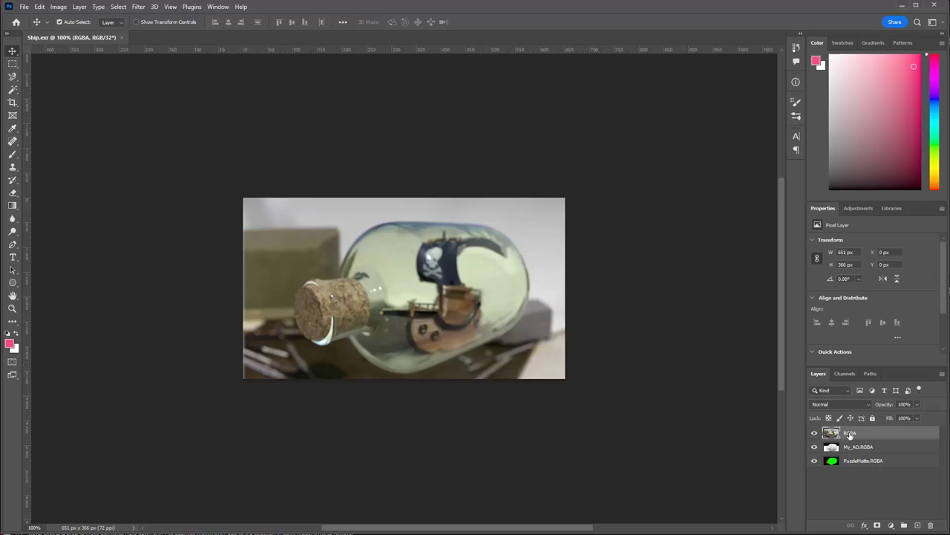
mouse_move(858, 448)
left_mouse_down()
mouse_move(866, 449)
mouse_move(865, 430)
mouse_move(870, 461)
mouse_move(866, 432)
left_mouse_up()
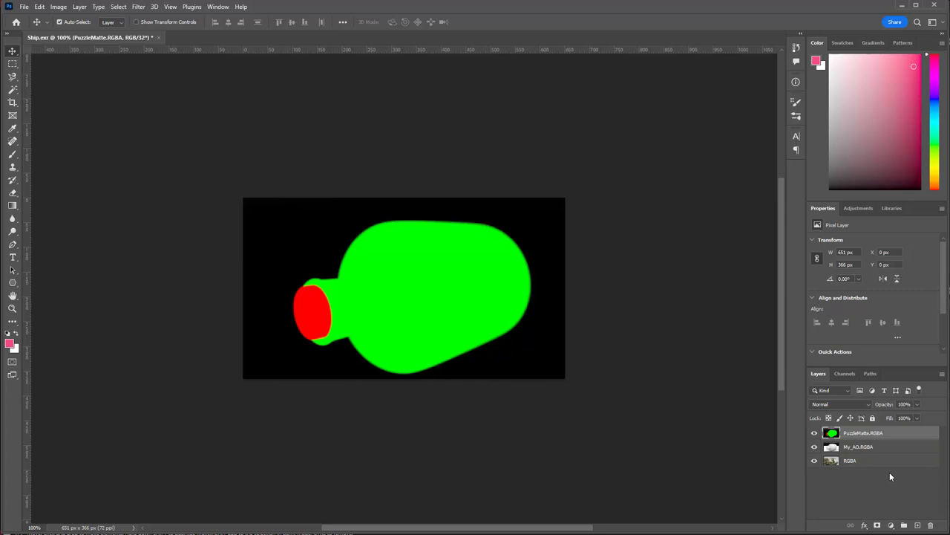
- Load the PuzzleMatte layer's Green channel as a selection and apply it as a layer mask on My_AO.RGBA
left_click(846, 375)
left_click(827, 413)
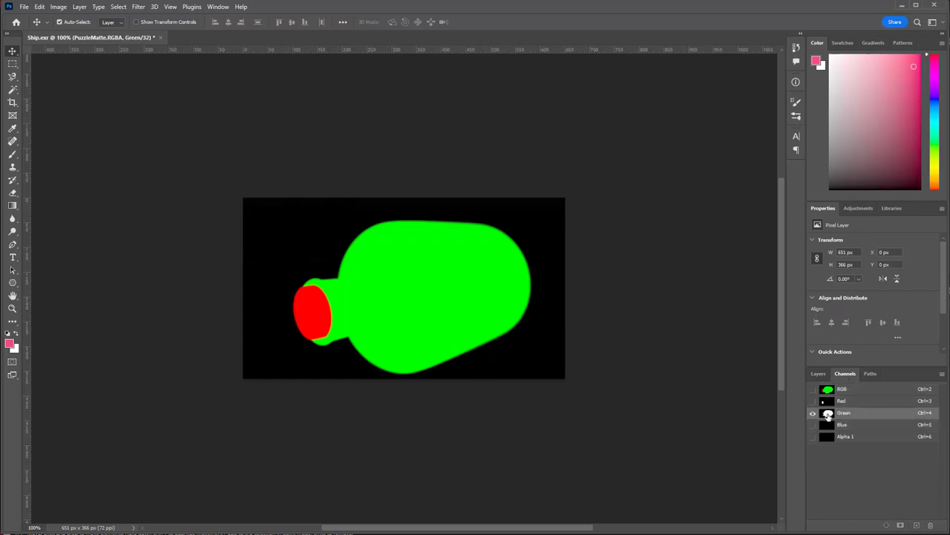
left_click(819, 373)
left_click(845, 374)
left_click(828, 414, "ctrl")
left_click(818, 373)
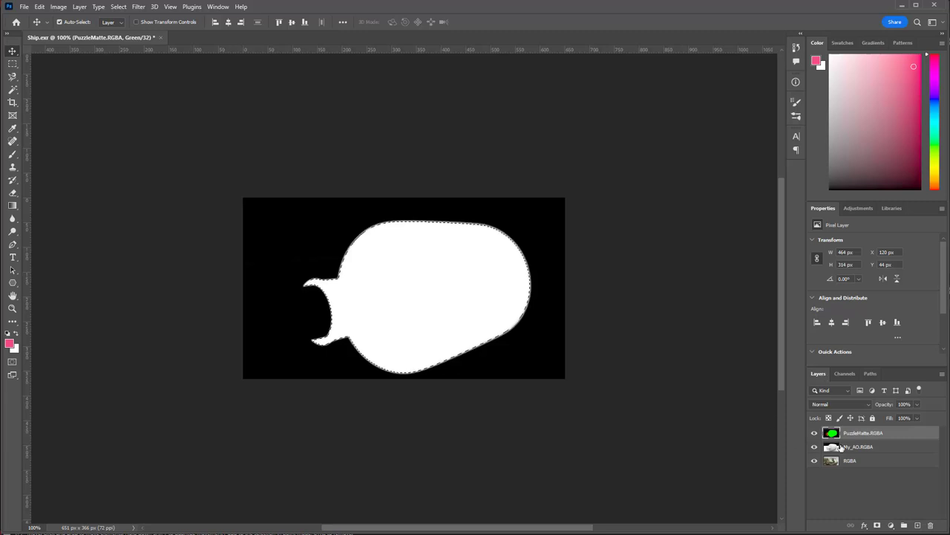
left_click(846, 446)
left_click(877, 524)
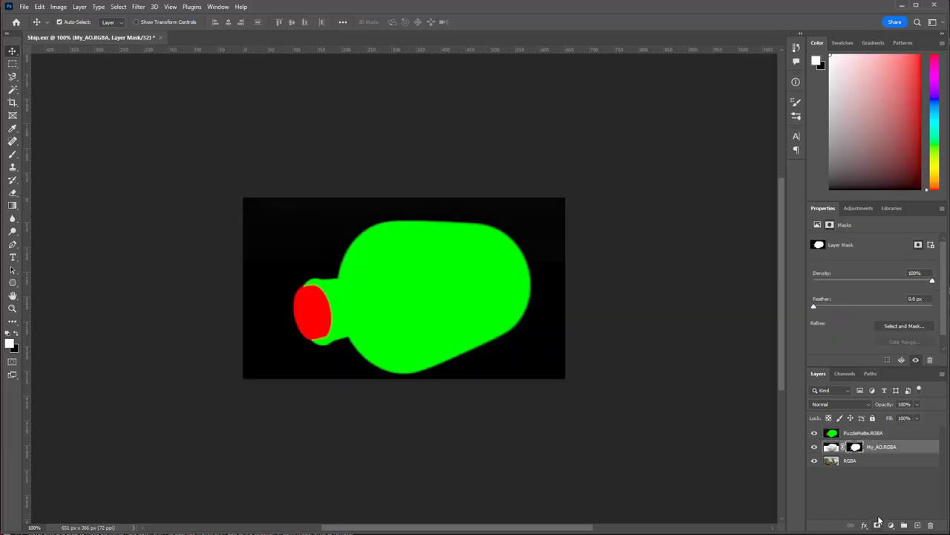
- Hide the PuzzleMatte.RGBA layer and set the masked My_AO.RGBA layer's blend mode to Multiply
left_click(815, 433)
left_click(814, 447)
left_click(813, 447)
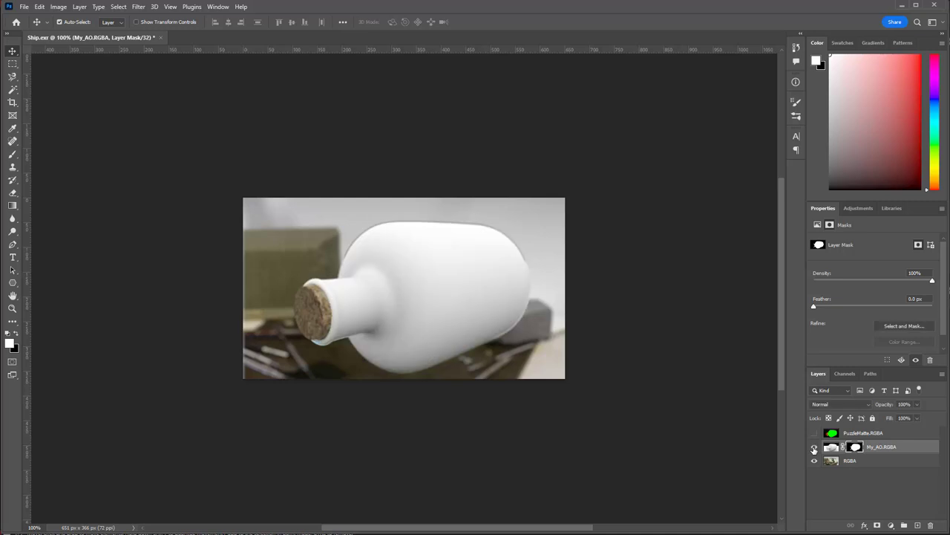
left_click(824, 406)
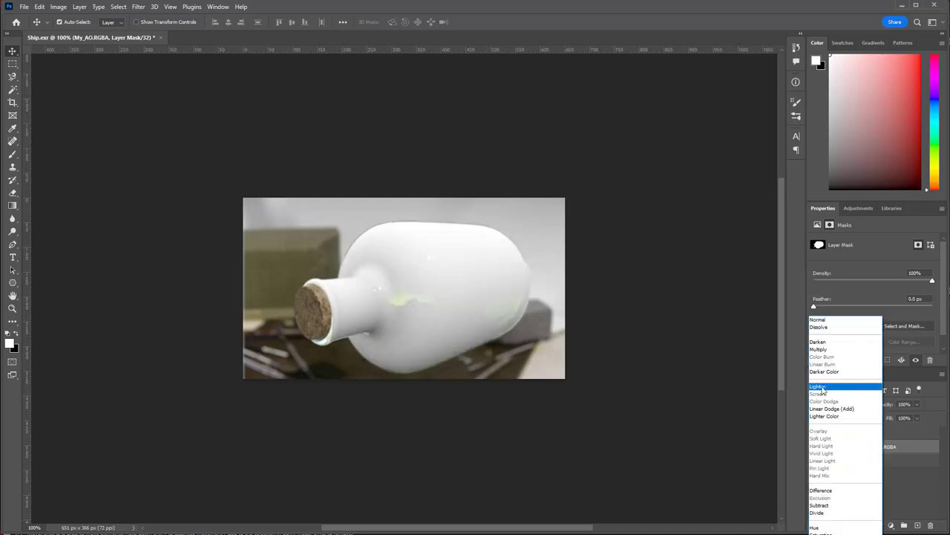
left_click(821, 349)
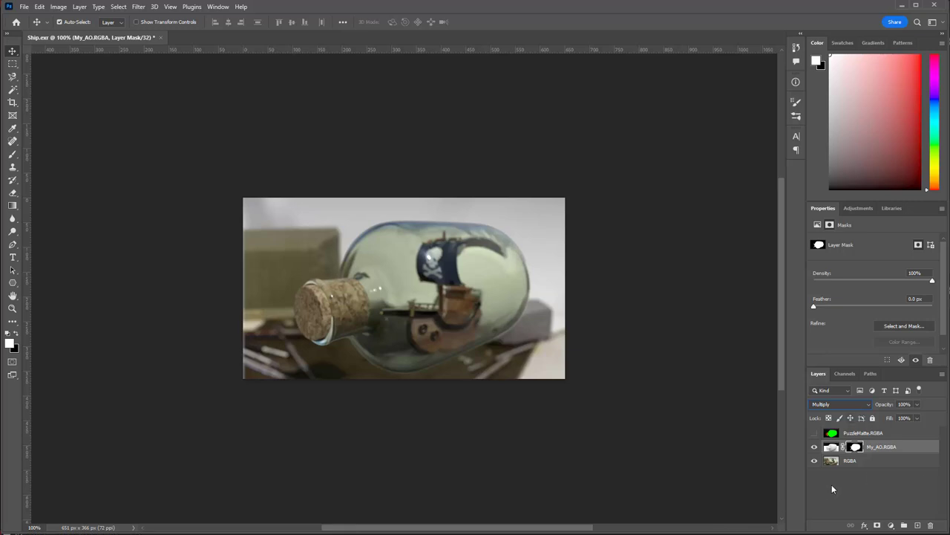
- Add an Exposure adjustment clipped to the RGBA layer, and slightly adjust its exposure and gamma correction
left_click(854, 462)
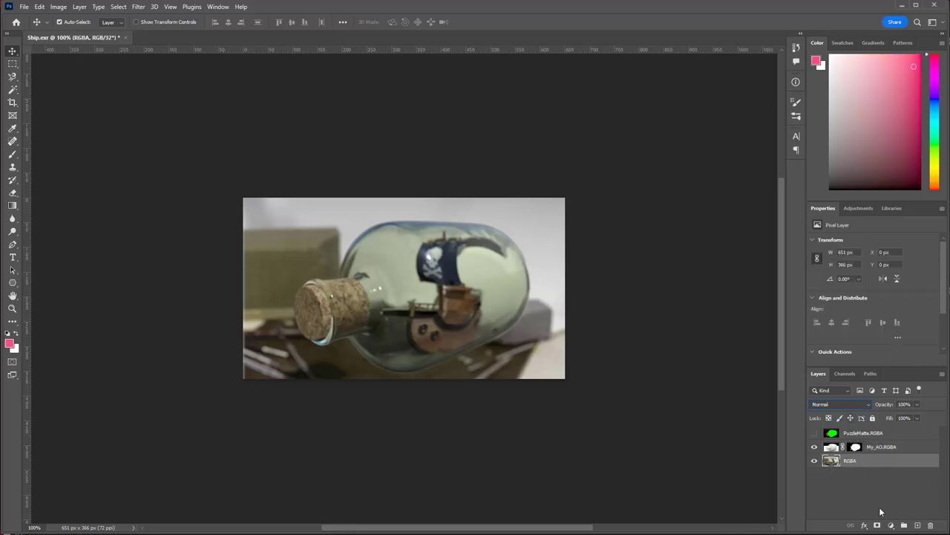
left_click(893, 526)
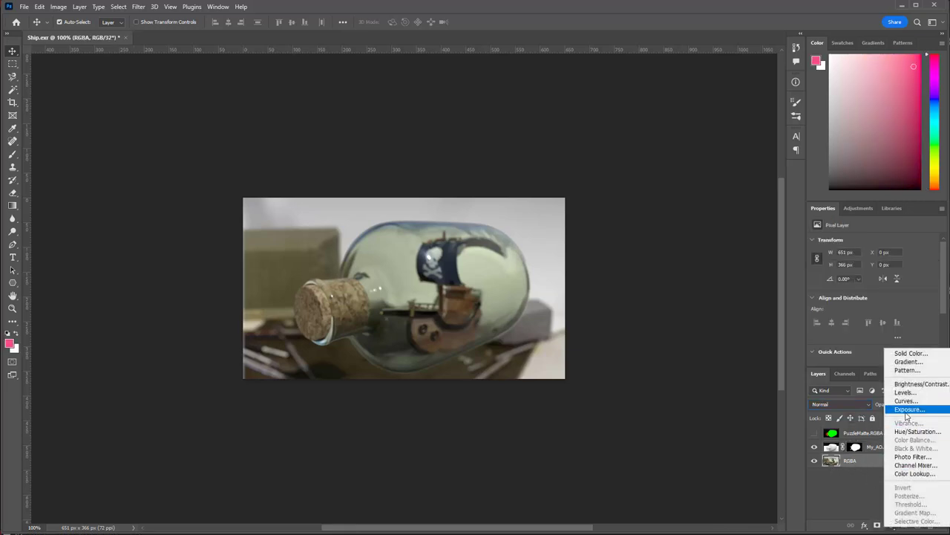
left_click(907, 407)
left_click(862, 468, "alt")
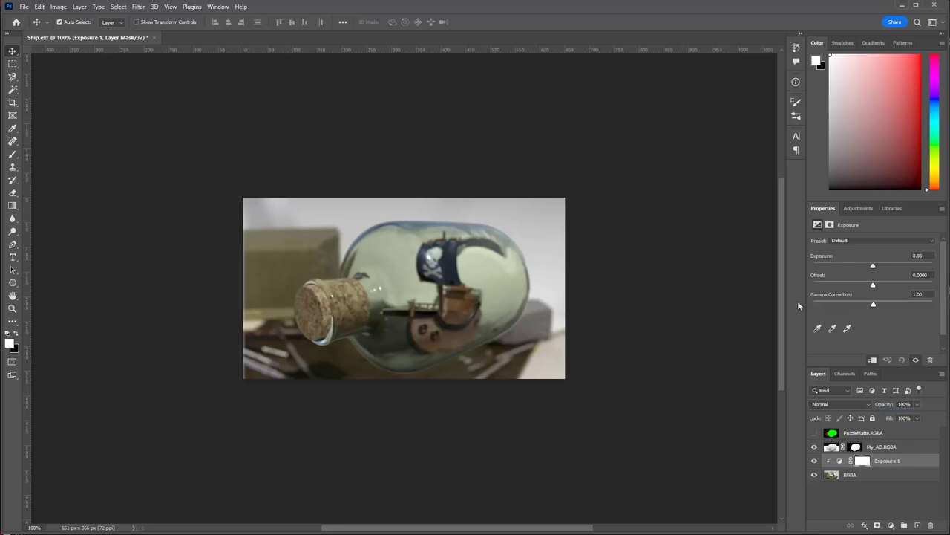
left_click_drag(873, 265, 876, 265)
left_click_drag(875, 307, 880, 308)
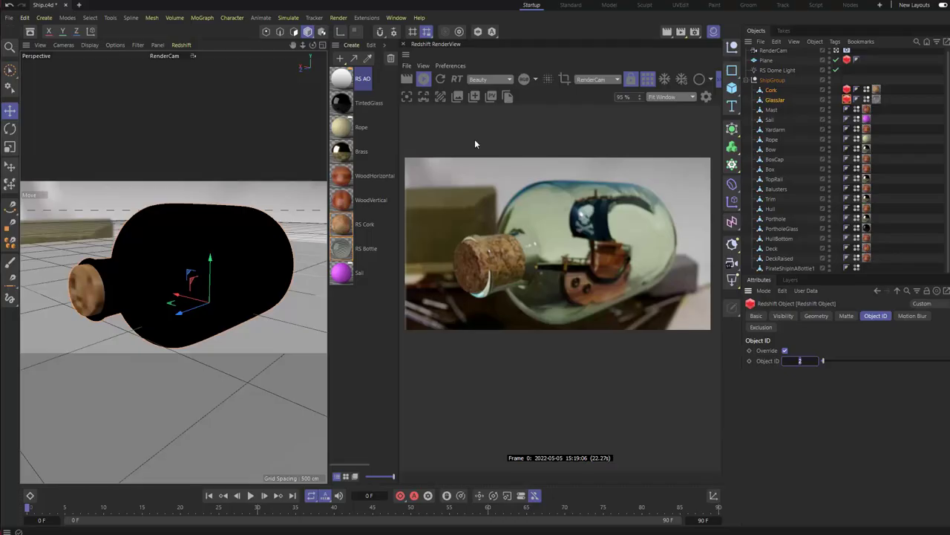
- Turn off bucket rendering in Cinema 4D's RenderView and reframe RenderCam on the bottle from a more frontal cork-side angle
mouse_move(245, 229)
left_mouse_down("alt")
mouse_move(262, 245)
mouse_move(246, 241)
left_mouse_up("alt")
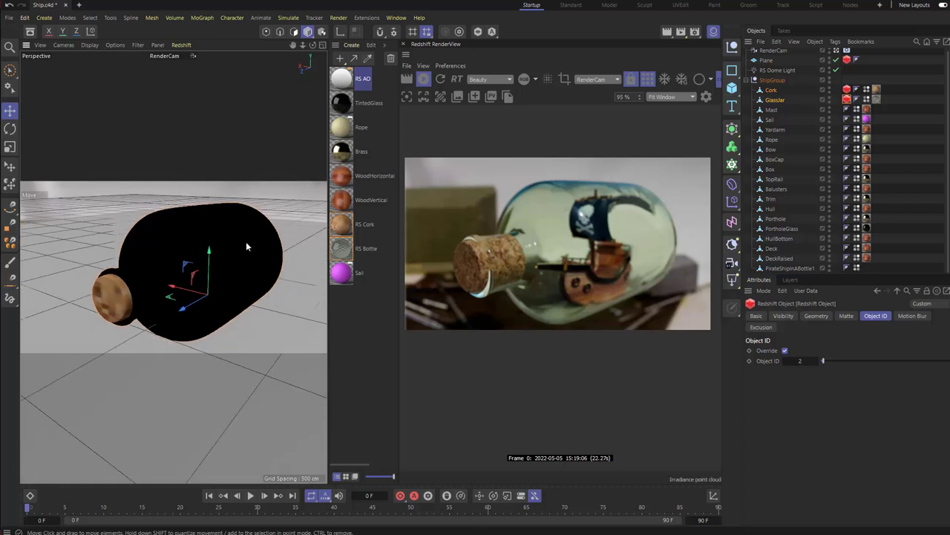
left_click(648, 80)
left_click_drag(295, 216, 247, 273, "alt")
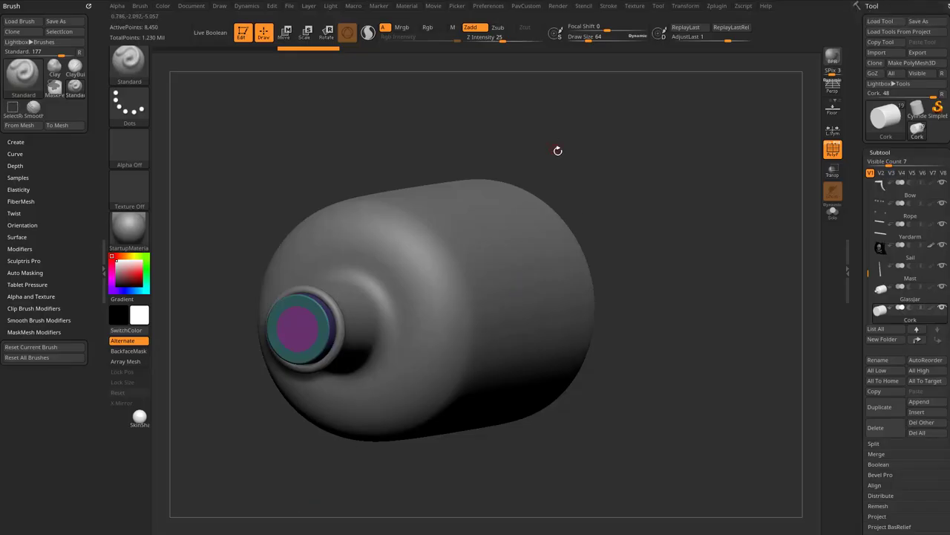
left_click_drag(557, 149, 570, 155)
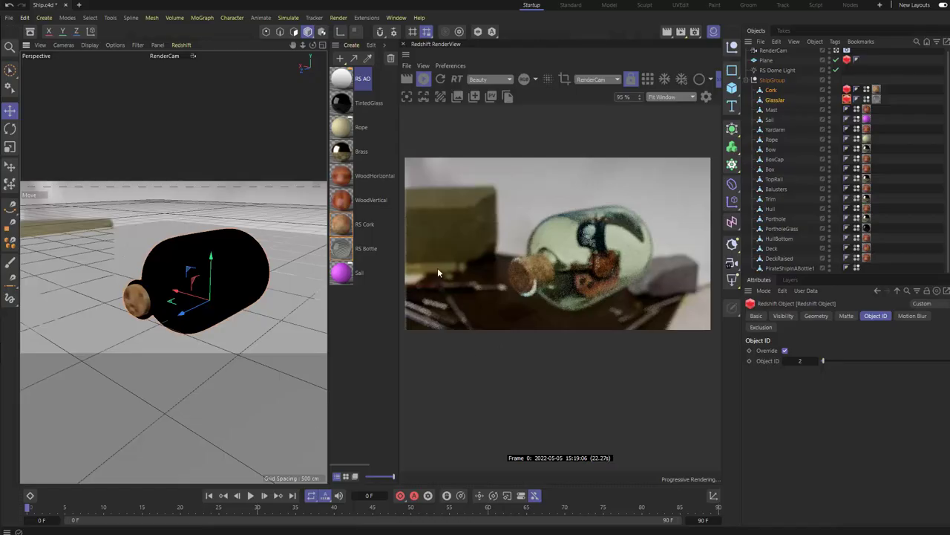
scroll(282, 222, "down", 2)
left_click_drag(281, 221, 247, 133, "alt")
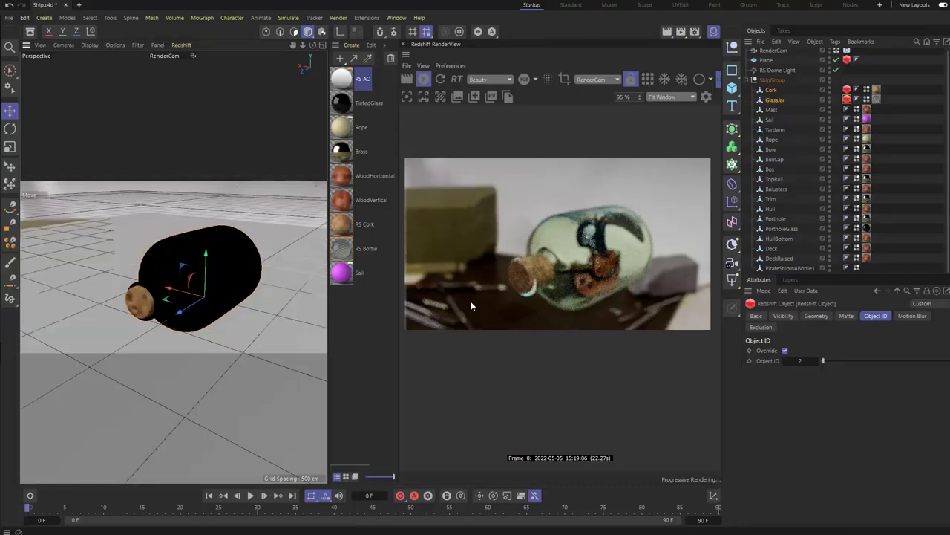
right_click_drag(227, 231, 274, 249, "alt")
left_click_drag(274, 249, 236, 222, "alt")
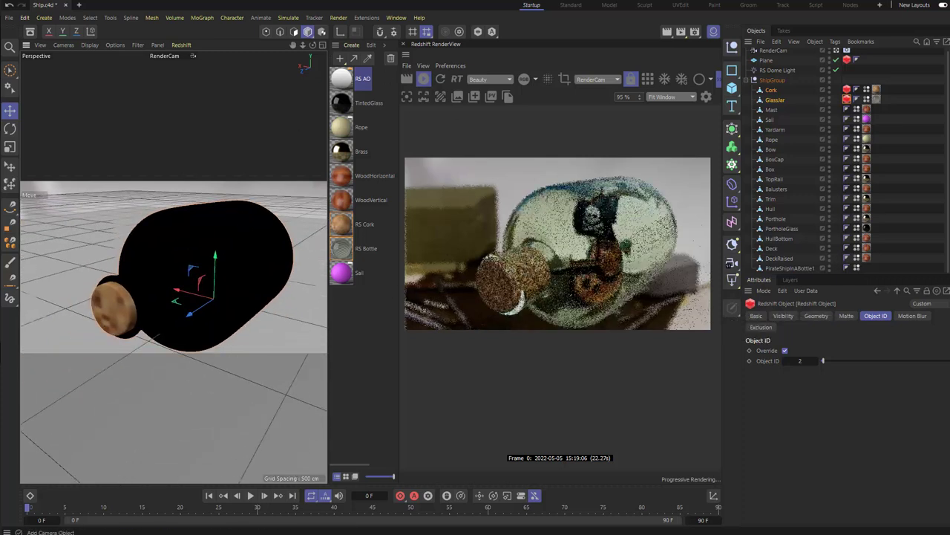